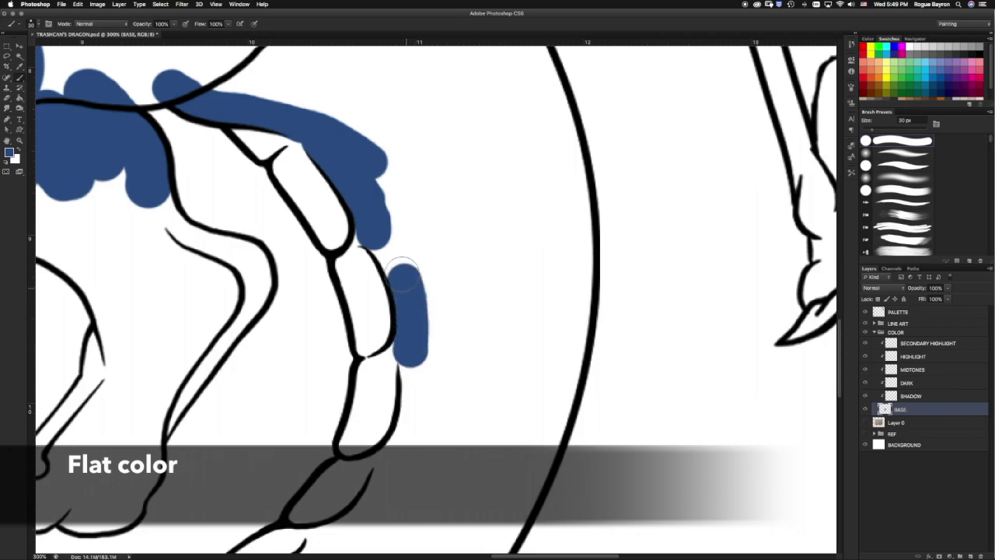
Paint blue base inside the back-foot outline, between the claws and over the lower toes.
drag(364, 238, 402, 363)
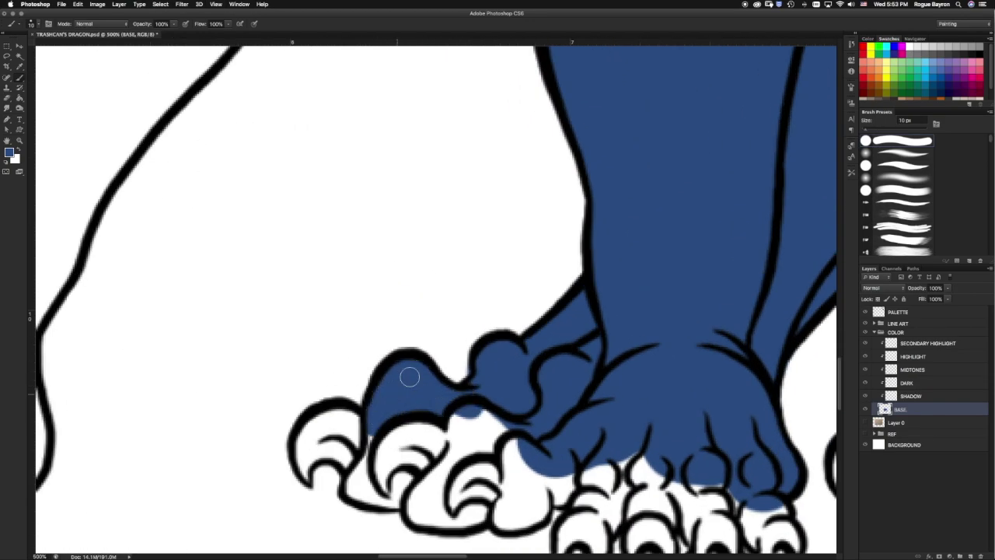
drag(400, 346, 465, 421)
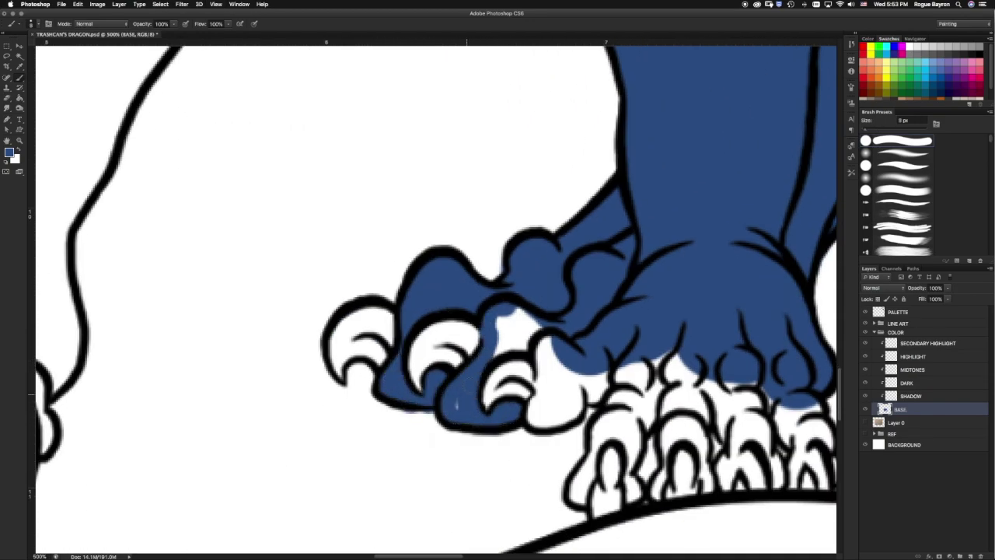
scroll(462, 403, down, 5)
mouse_move(510, 377)
mouse_down()
mouse_move(549, 408)
mouse_move(583, 273)
mouse_up()
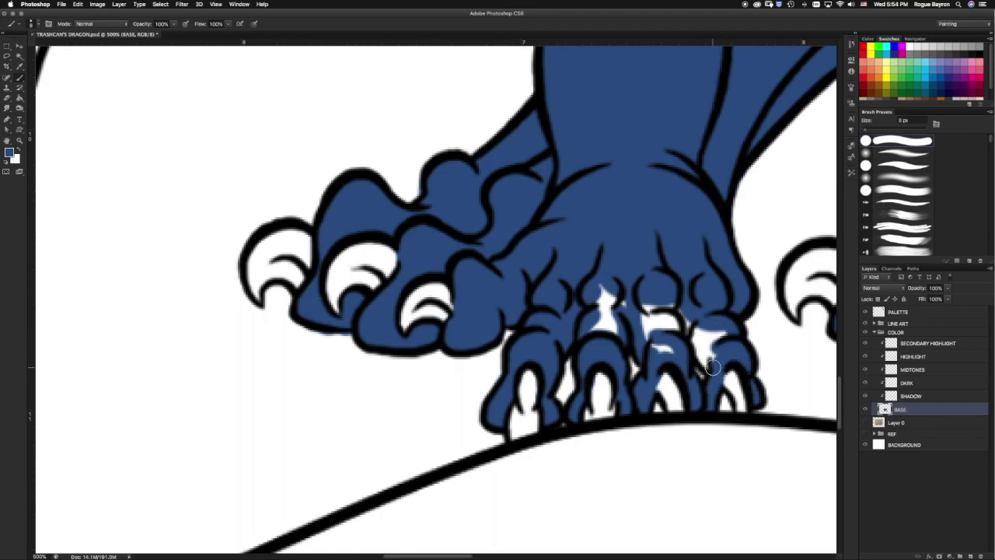
Erase stray paint with an 8 px eraser, then brush blue base across the belly.
key(e)
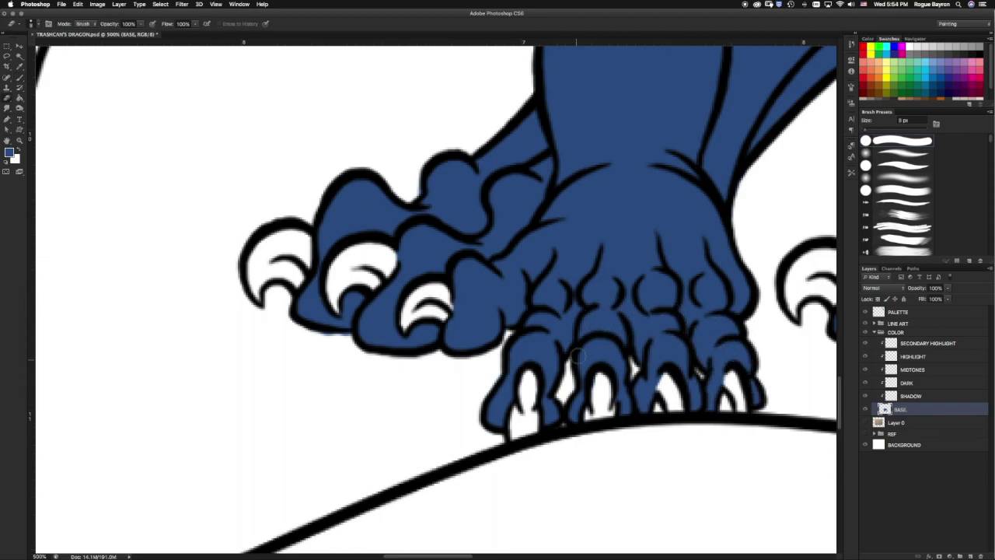
key(b)
key(ctrl+minus)
key(ctrl+minus)
scroll(433, 345, down, 5)
mouse_move(436, 346)
mouse_down()
mouse_move(544, 329)
mouse_move(493, 286)
mouse_move(506, 311)
mouse_up()
scroll(506, 311, left, 5)
mouse_move(407, 280)
mouse_down()
mouse_move(531, 344)
mouse_move(367, 288)
mouse_move(311, 337)
mouse_up()
scroll(366, 288, left, 5)
scroll(311, 337, down, 2)
Paint blue base along the tail out to its tip, using a 25 px brush.
key(e)
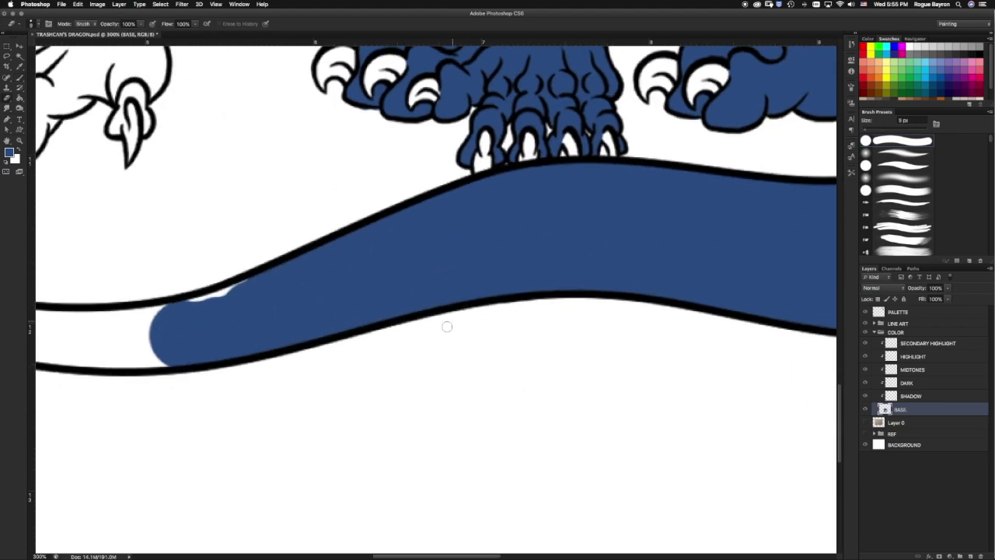
scroll(455, 268, left, 5)
click(406, 300)
drag(407, 300, 573, 289)
key(bracketleft)
key(bracketleft)
key(bracketleft)
mouse_move(357, 288)
mouse_down()
mouse_move(233, 256)
mouse_move(244, 252)
mouse_up()
Zoom in and fill the front foot blue with a 10 px brush.
scroll(245, 251, left, 5)
scroll(244, 251, up, 3)
key(bracketleft)
key(bracketleft)
key(bracketleft)
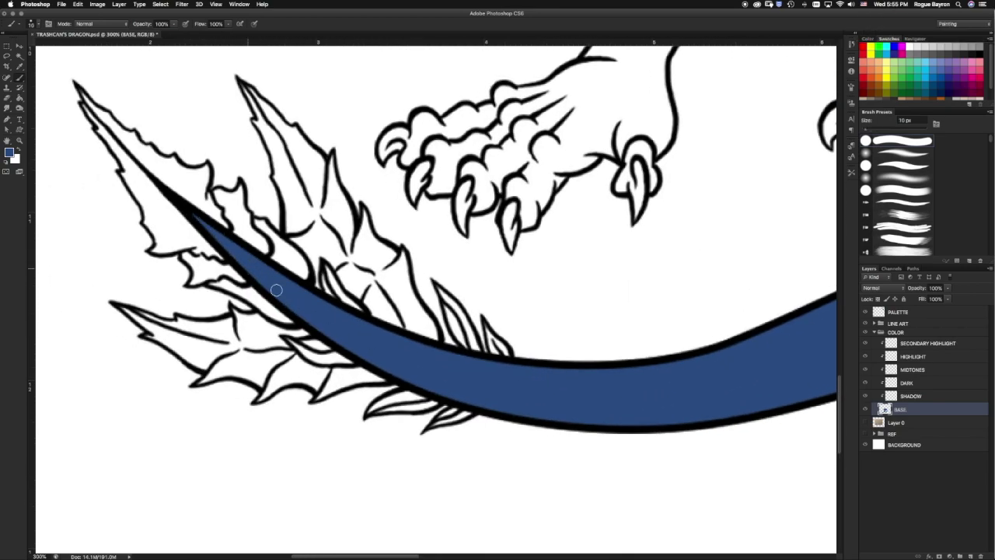
scroll(491, 257, up, 3)
key(ctrl+plus)
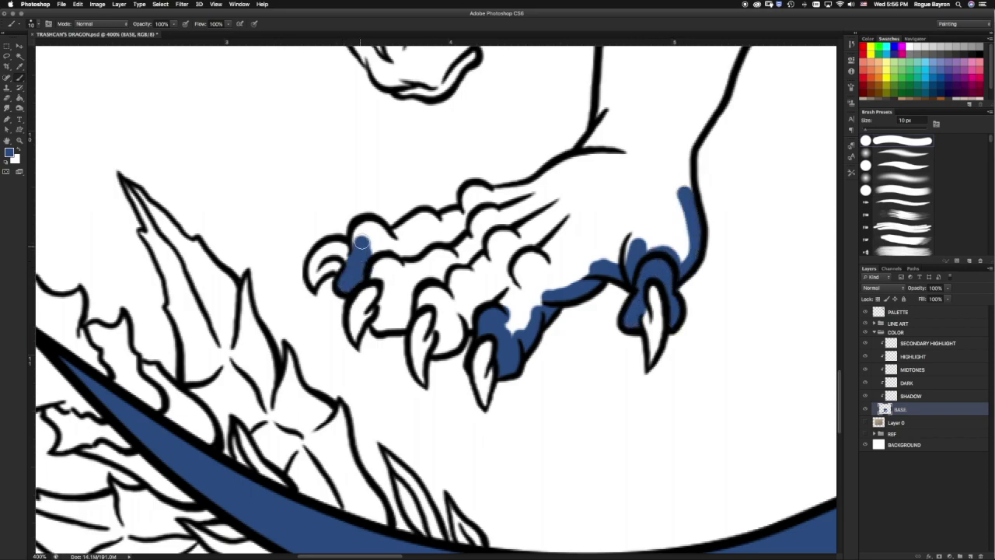
drag(470, 210, 624, 104)
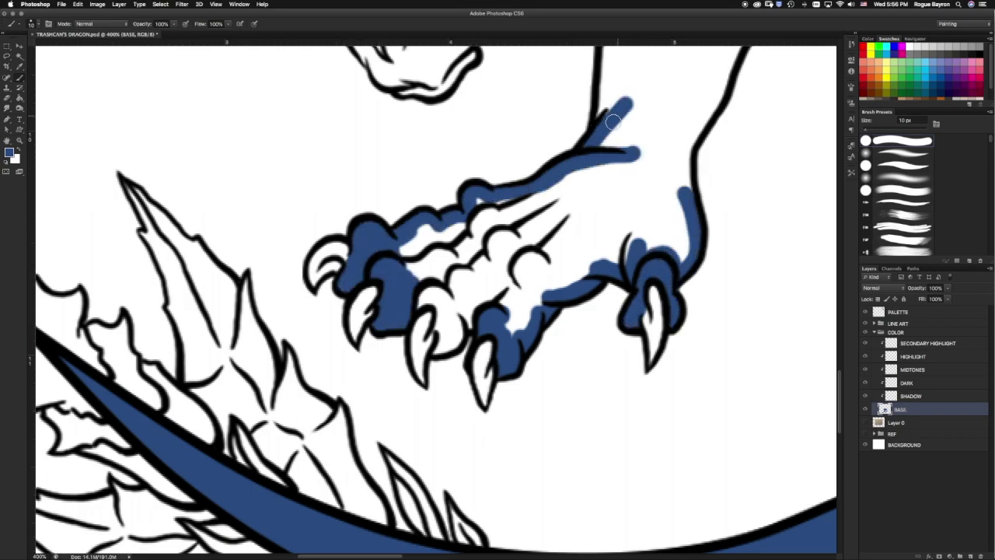
mouse_move(487, 292)
mouse_down()
mouse_move(472, 256)
mouse_move(518, 296)
mouse_move(638, 195)
mouse_up()
Cover the leg with a 30 px blue brush, then trace its upper outline at 10 px.
key(bracketright)
scroll(518, 289, up, 3)
scroll(519, 289, up, 3)
mouse_move(477, 356)
mouse_down()
mouse_move(533, 85)
mouse_move(584, 272)
mouse_move(568, 296)
mouse_move(576, 193)
mouse_up()
scroll(576, 193, up, 5)
key(bracketleft)
key(bracketleft)
mouse_move(439, 136)
mouse_down()
mouse_move(427, 205)
mouse_move(571, 257)
mouse_up()
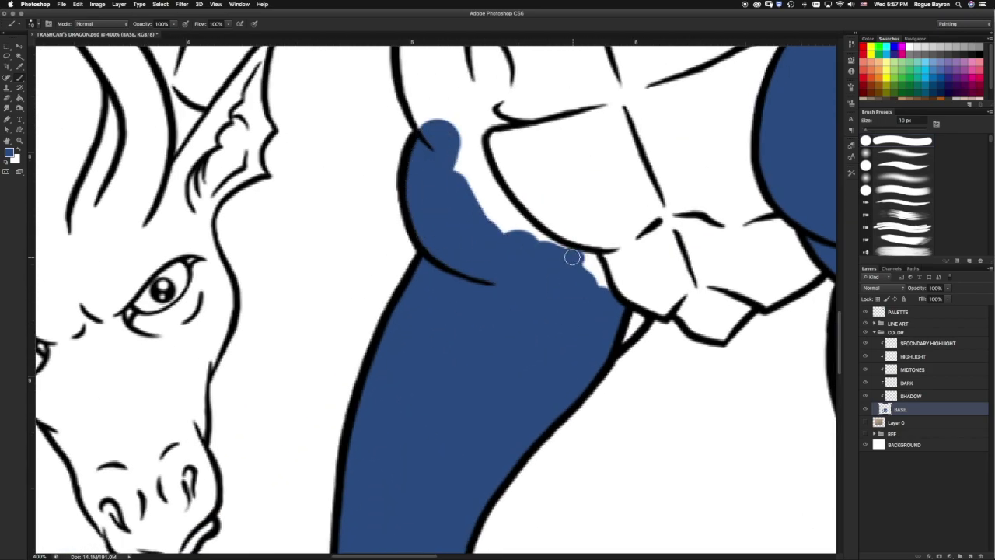
Fill the leg's inner outline, white inner area and toe outline with blue.
scroll(632, 319, up, 3)
mouse_move(498, 233)
mouse_down()
mouse_move(479, 303)
mouse_move(552, 380)
mouse_up()
scroll(443, 211, up, 3)
drag(447, 326, 449, 242)
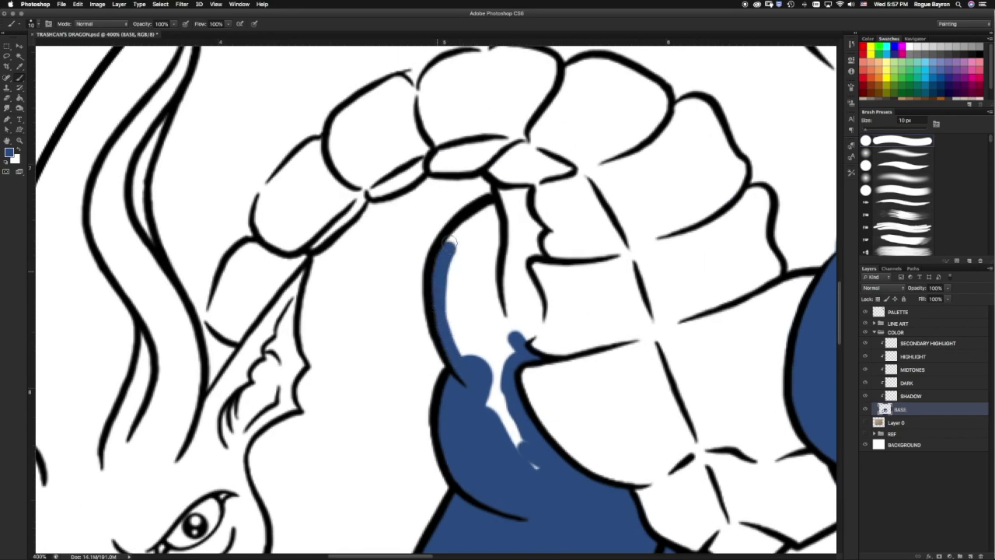
drag(499, 212, 509, 436)
drag(506, 280, 513, 381)
scroll(393, 322, right, 5)
scroll(393, 322, up, 2)
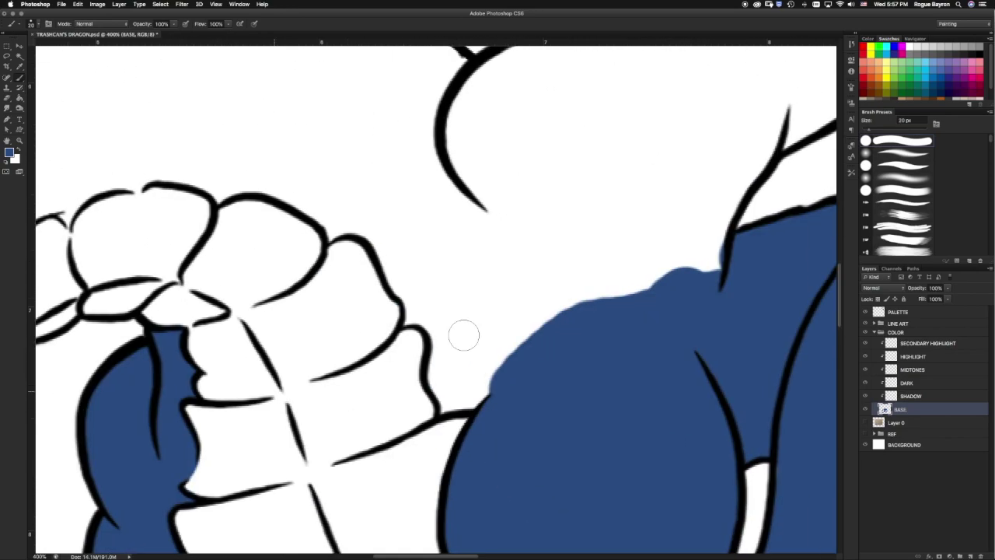
drag(439, 392, 387, 259)
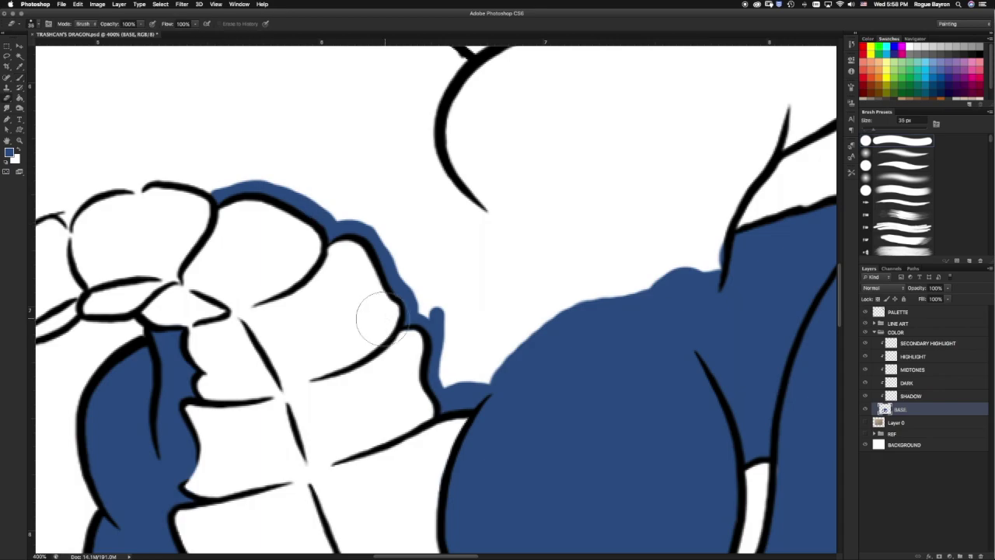
Paint blue along the neck's upper outline, up the horn's inner edge and above the neck.
scroll(420, 402, left, 10)
scroll(419, 402, down, 1)
drag(376, 330, 549, 147)
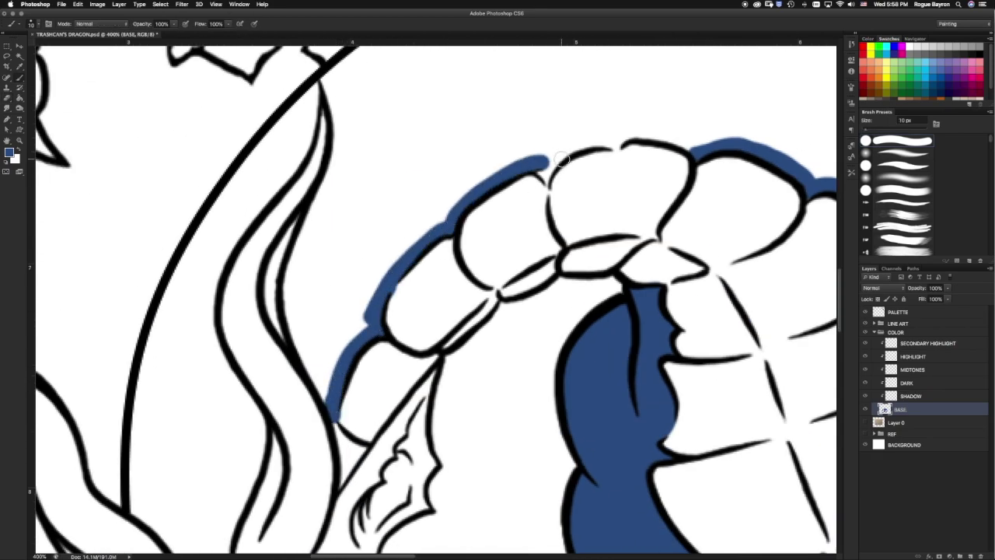
drag(294, 310, 346, 132)
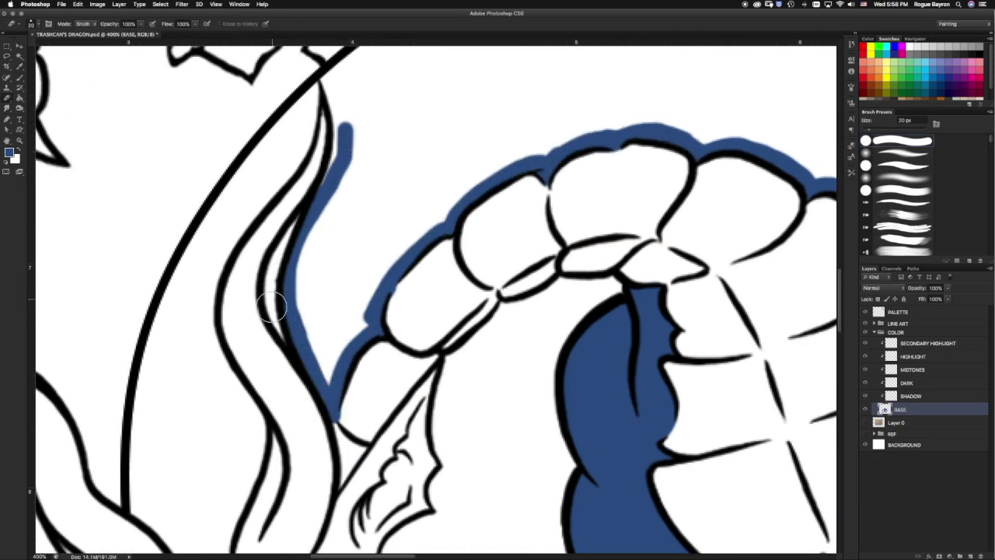
scroll(337, 204, up, 3)
key(ctrl+minus)
mouse_move(349, 326)
mouse_down()
mouse_move(330, 490)
mouse_move(433, 288)
mouse_move(385, 210)
mouse_up()
Fill the area above the teeth blue with a 70 px brush, then the lower edge at 45 px.
drag(515, 218, 305, 178)
key(bracketright)
key(bracketright)
key(bracketright)
mouse_move(591, 389)
mouse_down()
mouse_move(606, 327)
mouse_move(404, 233)
mouse_move(187, 187)
mouse_move(632, 323)
mouse_move(318, 155)
mouse_move(402, 402)
mouse_move(438, 295)
mouse_up()
key(bracketleft)
key(bracketleft)
key(bracketleft)
mouse_move(467, 218)
mouse_down()
mouse_move(502, 307)
mouse_move(500, 162)
mouse_move(597, 194)
mouse_up()
Check the LINE layer in the LINE ART group, then return to the BASE layer.
click(874, 322)
click(932, 414)
click(873, 323)
click(900, 409)
Rotate the canvas and paint blue base strokes up along the neck.
drag(473, 358, 404, 497)
drag(423, 366, 355, 278)
mouse_move(333, 178)
mouse_down()
mouse_move(451, 291)
mouse_move(370, 219)
mouse_move(388, 248)
mouse_up()
mouse_move(380, 241)
mouse_down()
mouse_move(436, 310)
mouse_move(424, 256)
mouse_move(466, 342)
mouse_up()
drag(435, 269, 466, 287)
mouse_move(467, 287)
mouse_down()
mouse_move(480, 246)
mouse_move(447, 435)
mouse_up()
mouse_move(447, 436)
mouse_down()
mouse_move(509, 104)
mouse_move(393, 281)
mouse_up()
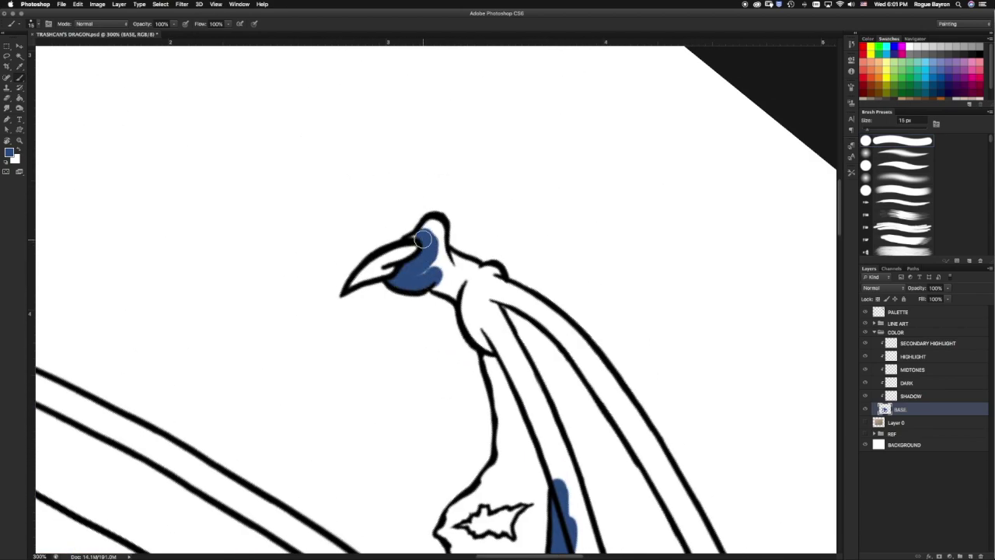
Paint blue base up the left strand and both neighbouring strands.
drag(443, 268, 363, 209)
mouse_move(435, 268)
mouse_down()
mouse_move(506, 412)
mouse_move(477, 319)
mouse_up()
drag(490, 447, 462, 354)
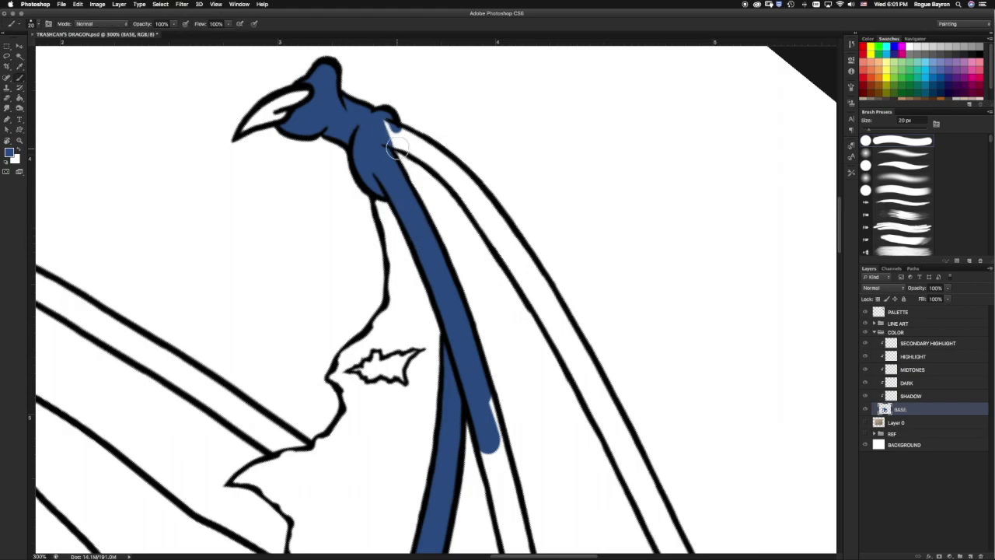
drag(394, 148, 422, 288)
mouse_move(415, 400)
mouse_down()
mouse_move(415, 345)
mouse_move(467, 233)
mouse_move(540, 142)
mouse_move(464, 235)
mouse_up()
drag(447, 280, 563, 128)
drag(515, 344, 622, 261)
mouse_move(580, 295)
mouse_down()
mouse_move(518, 244)
mouse_move(640, 155)
mouse_up()
Extend blue up the lower strand to its top and fill in and under its hooked tip.
drag(706, 103, 520, 259)
mouse_move(590, 227)
mouse_down()
mouse_move(684, 170)
mouse_move(511, 222)
mouse_move(433, 288)
mouse_up()
mouse_move(410, 233)
mouse_down()
mouse_move(425, 247)
mouse_move(404, 334)
mouse_move(422, 267)
mouse_move(413, 339)
mouse_move(545, 97)
mouse_move(443, 299)
mouse_up()
drag(444, 300, 442, 309)
drag(507, 210, 514, 214)
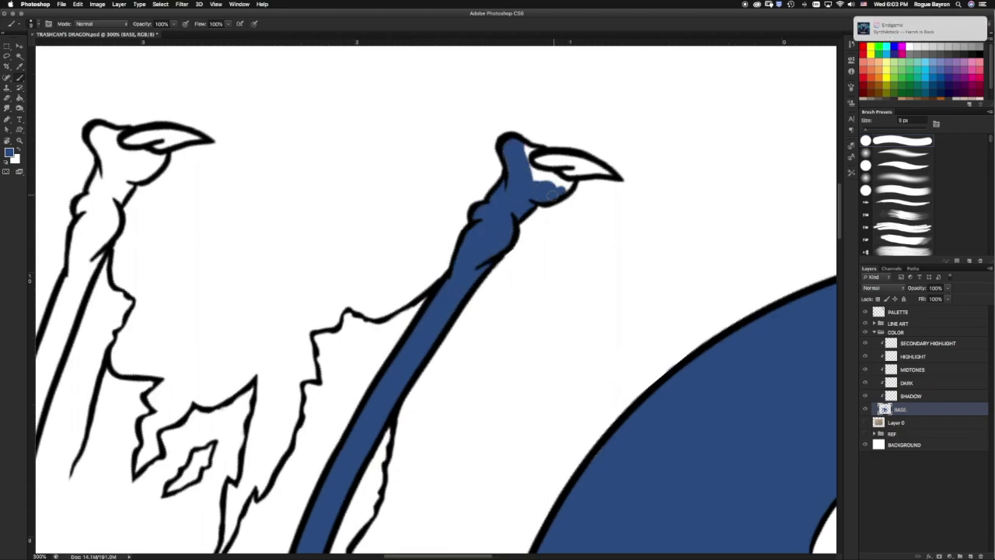
drag(562, 188, 550, 181)
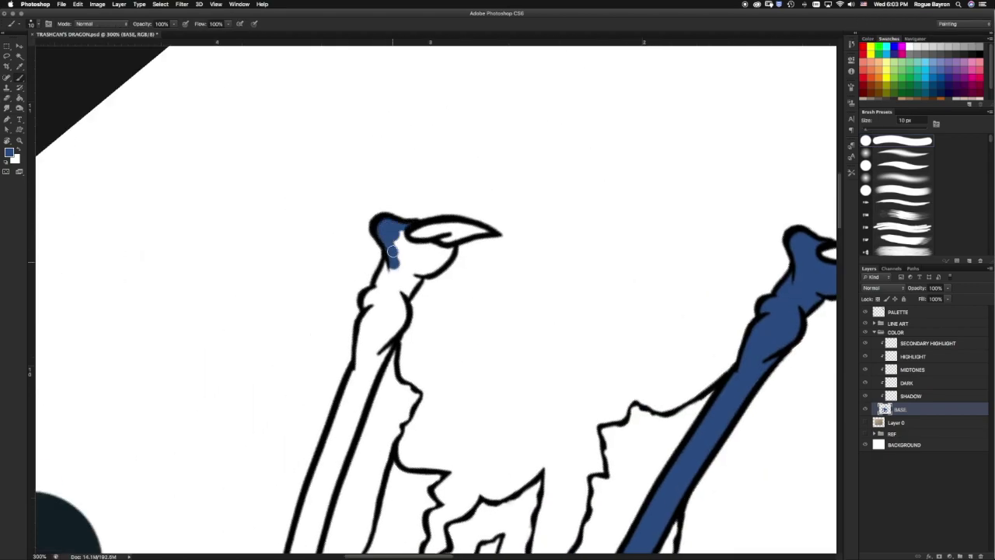
Scroll along and brush blue down the length of the left strand.
drag(389, 280, 373, 346)
scroll(388, 311, down, 4)
drag(424, 237, 392, 322)
mouse_move(405, 279)
mouse_down()
mouse_move(375, 354)
mouse_move(424, 195)
mouse_move(373, 381)
mouse_up()
scroll(389, 311, down, 4)
scroll(389, 187, down, 4)
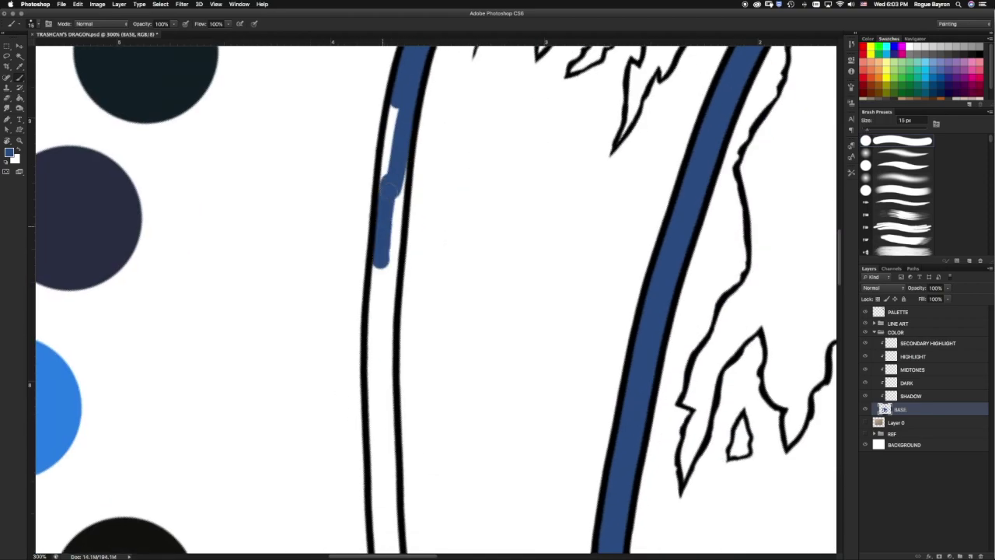
scroll(391, 145, down, 3)
drag(387, 136, 369, 220)
drag(387, 133, 378, 344)
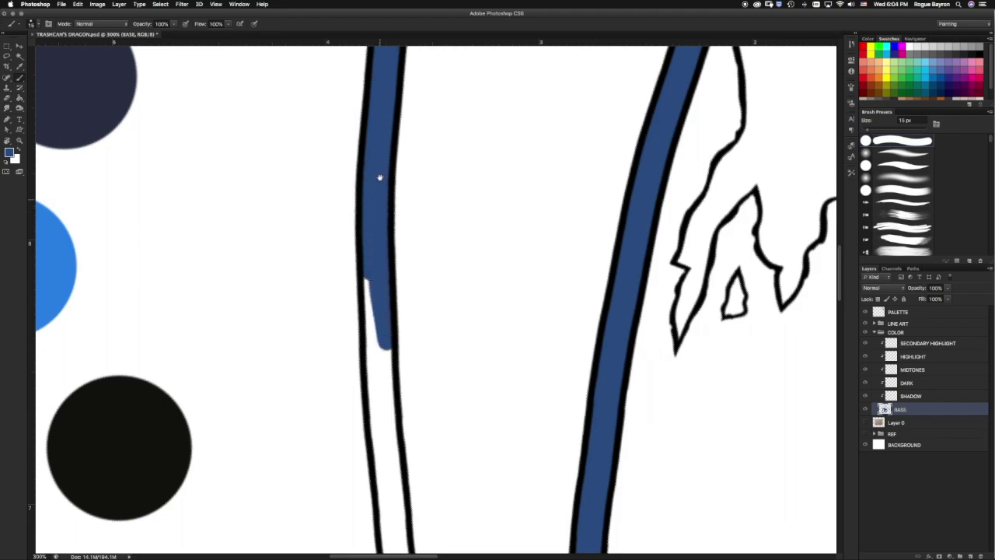
Finish the left strand in blue and fill its hooked tip.
scroll(377, 344, down, 4)
drag(361, 156, 355, 222)
mouse_move(362, 183)
mouse_down()
mouse_move(373, 345)
mouse_move(353, 290)
mouse_up()
scroll(373, 345, down, 4)
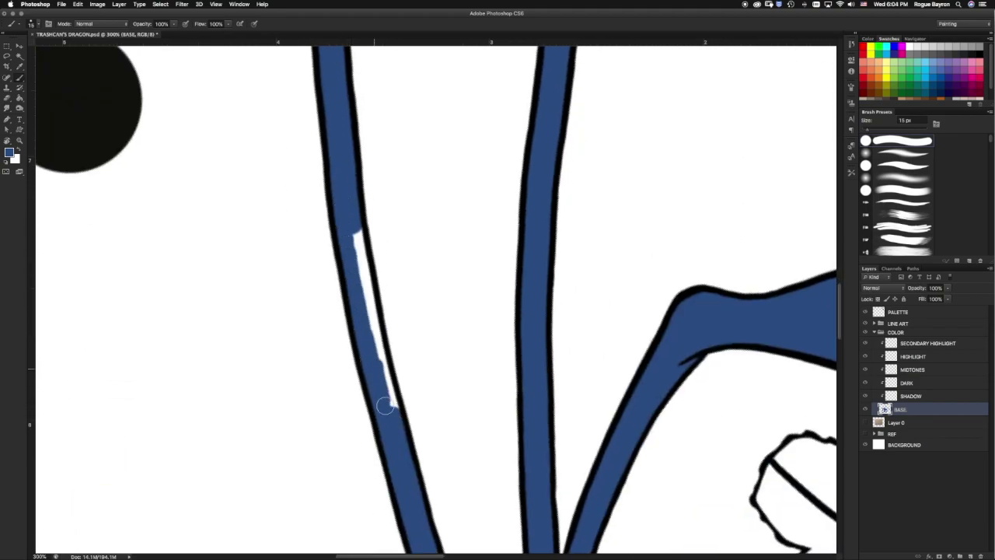
scroll(357, 285, down, 3)
scroll(423, 300, up, 3)
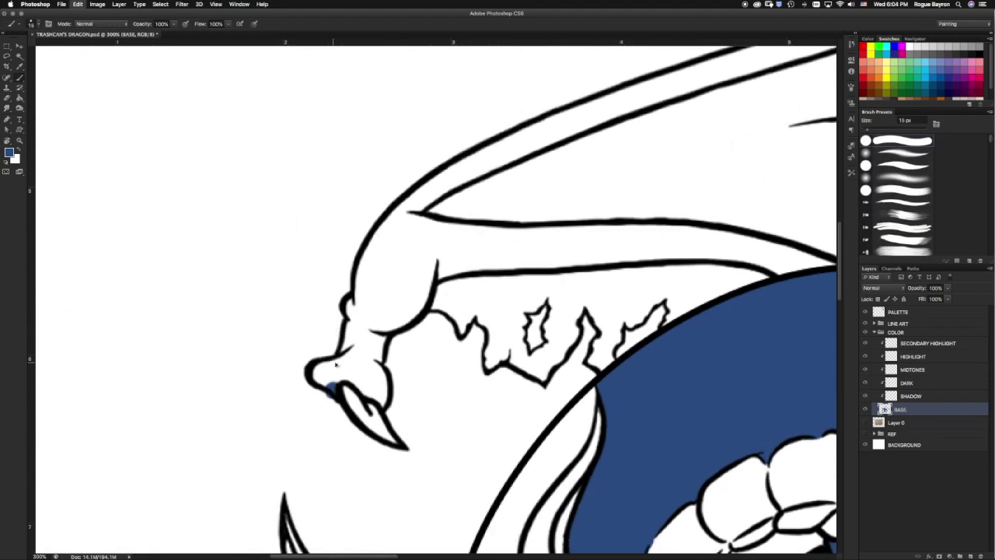
drag(366, 332, 422, 256)
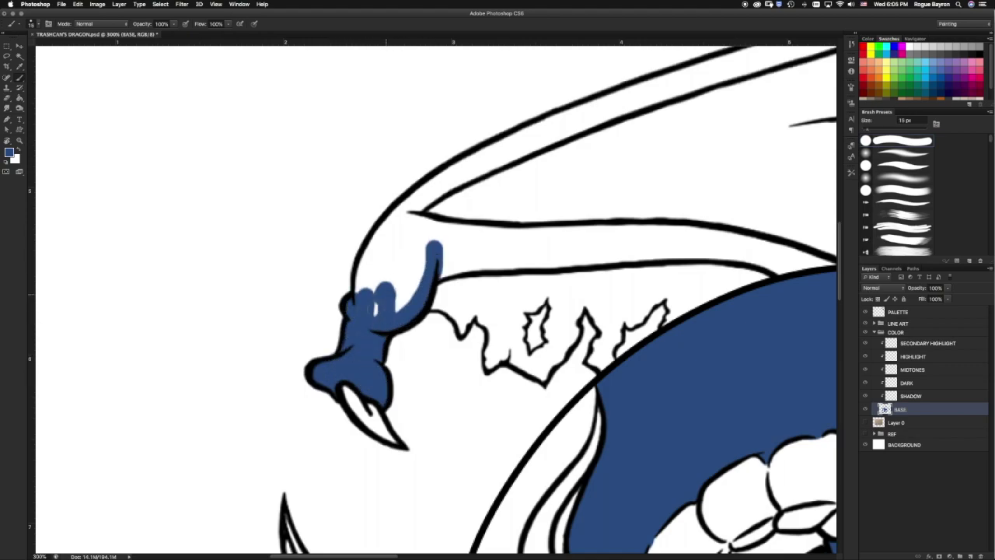
drag(389, 311, 412, 211)
Paint blue along the next strand and touch up its white gaps.
scroll(411, 234, right, 5)
drag(365, 435, 436, 299)
scroll(435, 303, up, 3)
scroll(420, 303, right, 3)
mouse_move(482, 222)
mouse_down()
mouse_move(410, 300)
mouse_move(470, 249)
mouse_up()
scroll(467, 256, down, 3)
scroll(467, 257, left, 2)
drag(304, 420, 303, 234)
scroll(303, 245, up, 3)
scroll(303, 245, left, 2)
Add blue up the left strand and along the inner strand.
drag(349, 412, 359, 372)
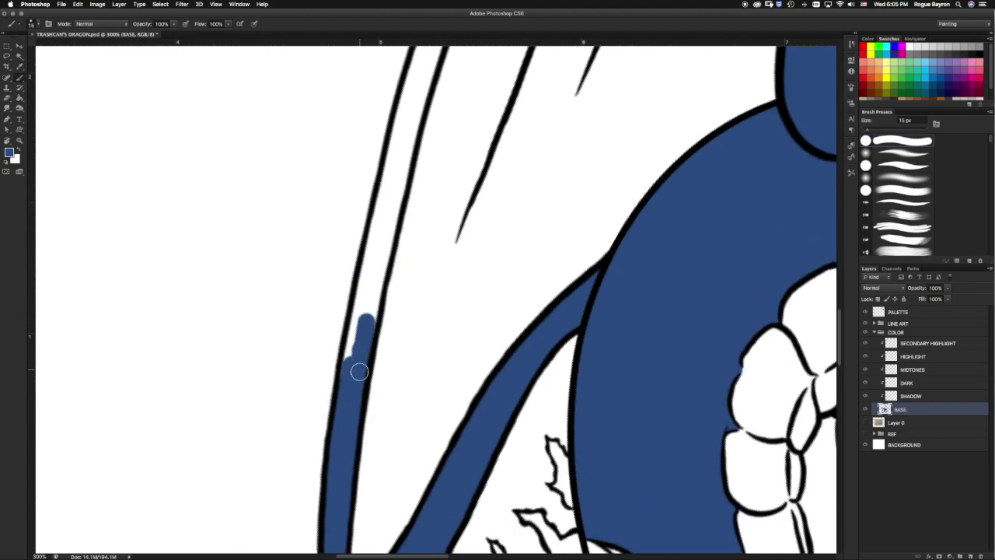
drag(356, 330, 400, 155)
scroll(400, 155, up, 3)
scroll(400, 155, right, 2)
drag(361, 327, 426, 169)
scroll(427, 169, up, 3)
drag(395, 300, 457, 165)
scroll(457, 165, up, 2)
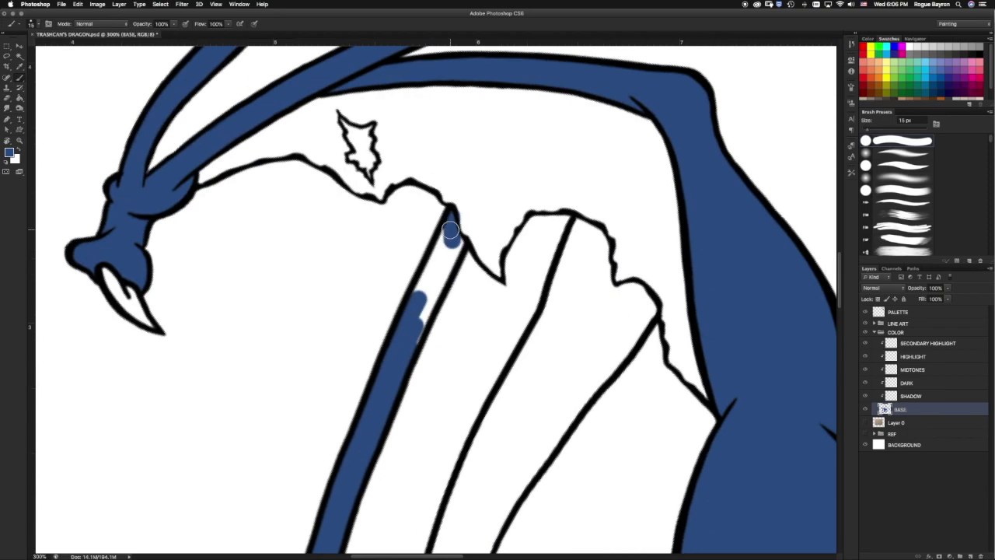
scroll(478, 223, down, 3)
scroll(477, 222, down, 3)
Paint base blue near the horn, along the ear edge and beside the eye with 8–15 px brushes.
scroll(477, 223, down, 3)
drag(391, 301, 428, 236)
key(ctrl+equal)
key(bracketleft)
key(bracketleft)
key(bracketleft)
mouse_move(465, 268)
mouse_down()
mouse_move(490, 226)
mouse_move(484, 346)
mouse_up()
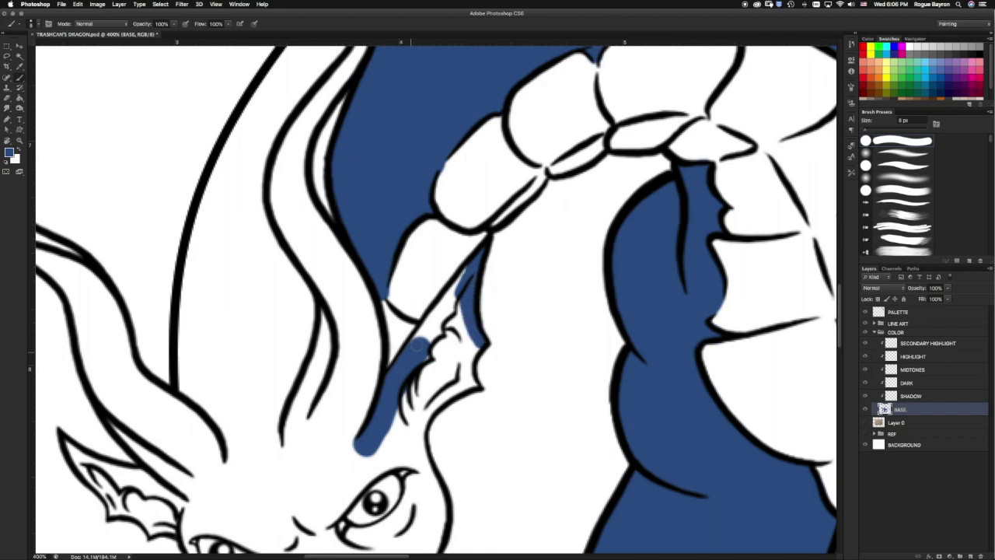
drag(386, 393, 455, 342)
scroll(373, 326, down, 3)
key(bracketright)
key(bracketright)
key(bracketright)
drag(284, 342, 363, 297)
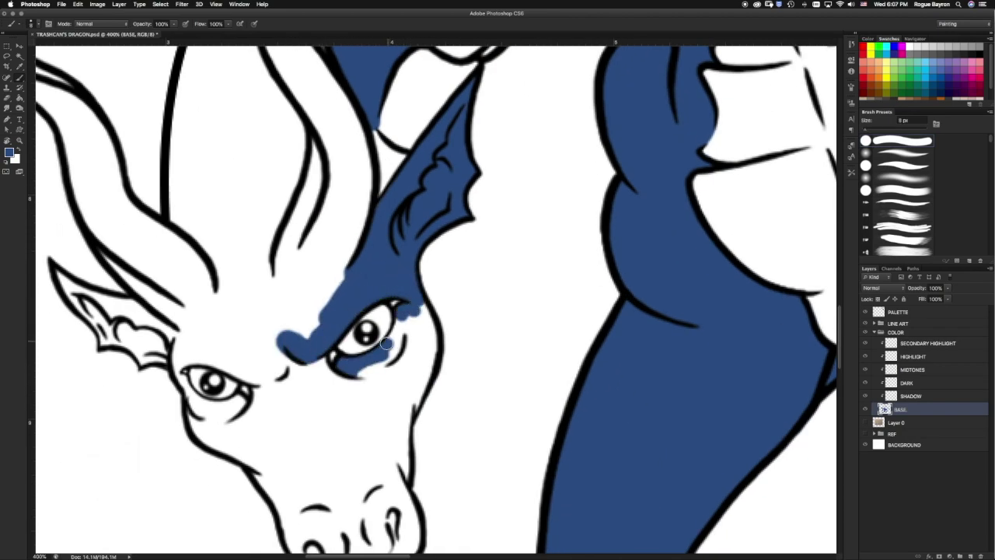
drag(381, 354, 405, 323)
Fill blue under the right eye, along the lower jaw and along the horn.
scroll(436, 311, down, 3)
scroll(435, 310, left, 5)
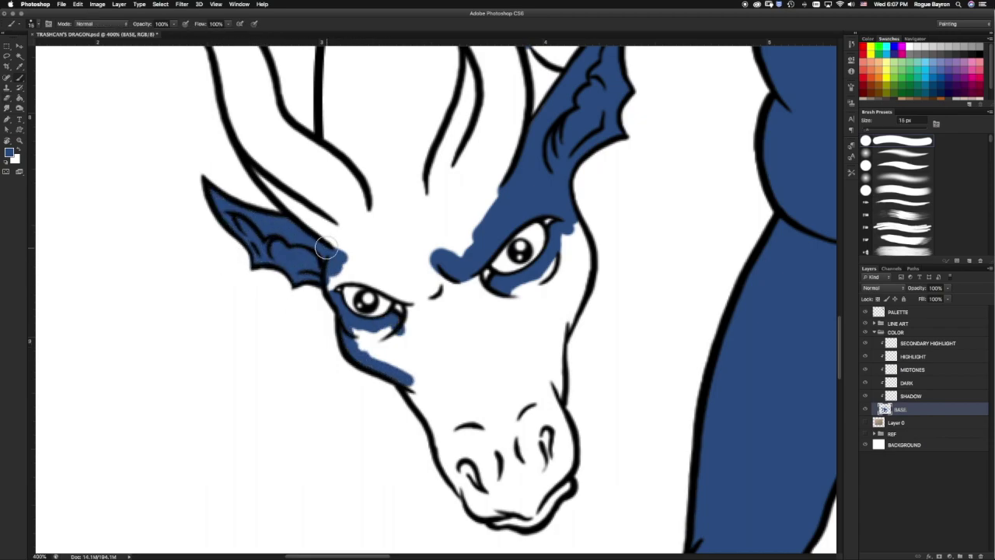
drag(509, 284, 473, 311)
scroll(435, 311, down, 3)
scroll(435, 311, right, 3)
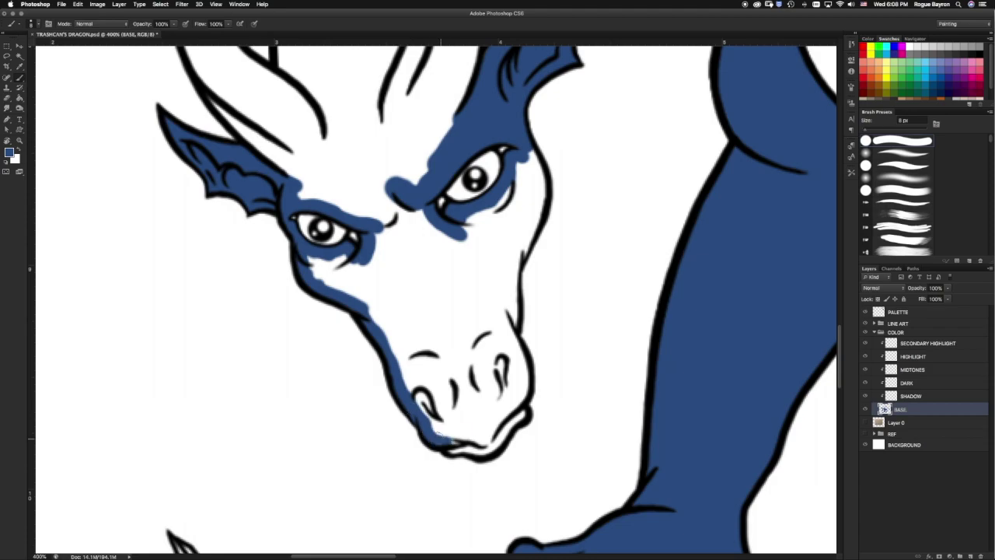
scroll(444, 317, down, 4)
scroll(444, 317, right, 5)
drag(388, 343, 444, 317)
scroll(435, 218, up, 4)
drag(471, 190, 451, 288)
scroll(451, 287, up, 4)
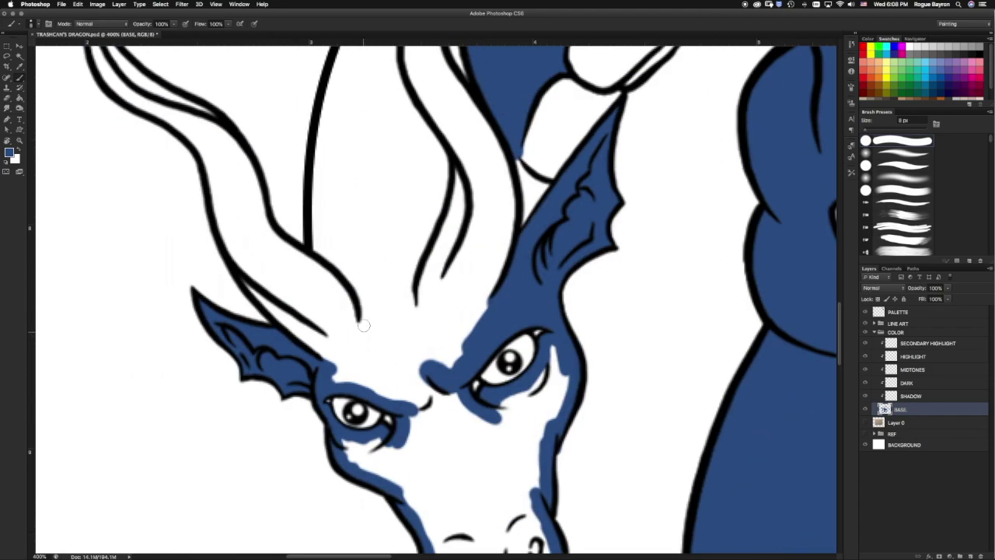
scroll(342, 311, up, 5)
scroll(436, 233, up, 3)
mouse_move(459, 144)
mouse_down()
mouse_move(437, 221)
mouse_move(365, 288)
mouse_up()
Extend blue down the inner horn line and cover the white horn streaks with a 15 px brush.
scroll(365, 288, down, 4)
scroll(366, 288, right, 3)
drag(330, 466, 284, 366)
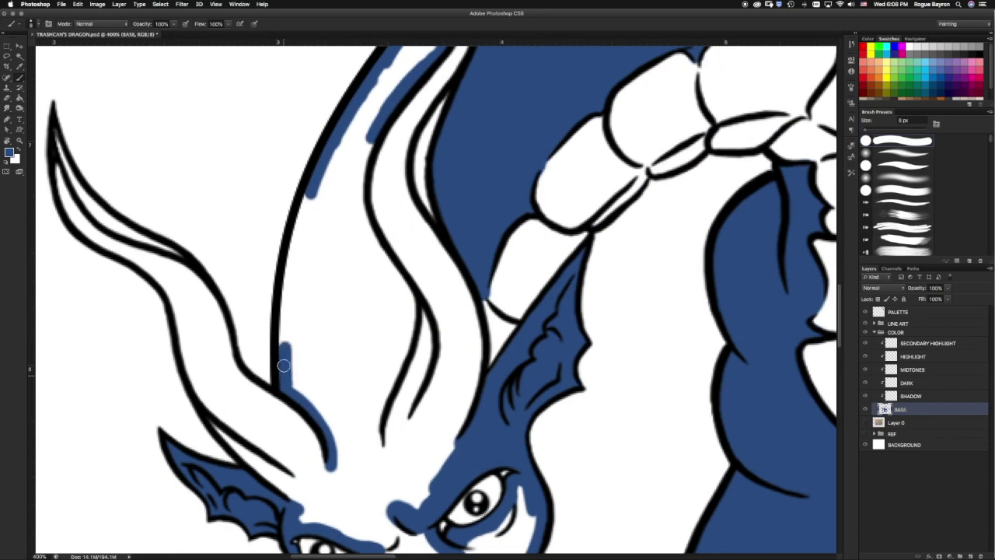
drag(378, 455, 382, 269)
key(bracketright)
key(bracketright)
key(bracketright)
mouse_move(374, 140)
mouse_down()
mouse_move(311, 342)
mouse_move(381, 482)
mouse_move(334, 155)
mouse_move(327, 420)
mouse_up()
scroll(319, 384, up, 5)
drag(319, 383, 420, 272)
Paint the snout and face solid blue, fit the dragon on screen, and save.
scroll(319, 383, down, 10)
mouse_move(311, 287)
mouse_down()
mouse_move(264, 335)
mouse_move(397, 264)
mouse_up()
scroll(327, 405, down, 3)
mouse_move(319, 286)
mouse_down()
mouse_move(466, 436)
mouse_move(475, 187)
mouse_up()
mouse_move(342, 218)
mouse_down()
mouse_move(436, 288)
mouse_move(389, 388)
mouse_up()
scroll(316, 397, up, 5)
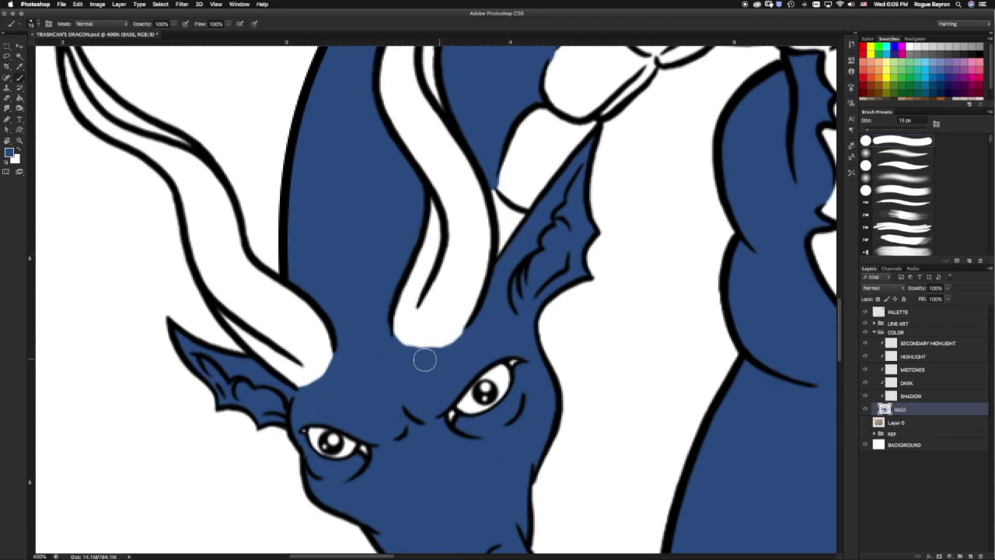
key(ctrl+0)
key(ctrl+s)
Rename the colour layer group to BODY and reselect the BASE fill layer.
double_click(897, 332)
text(BODY)
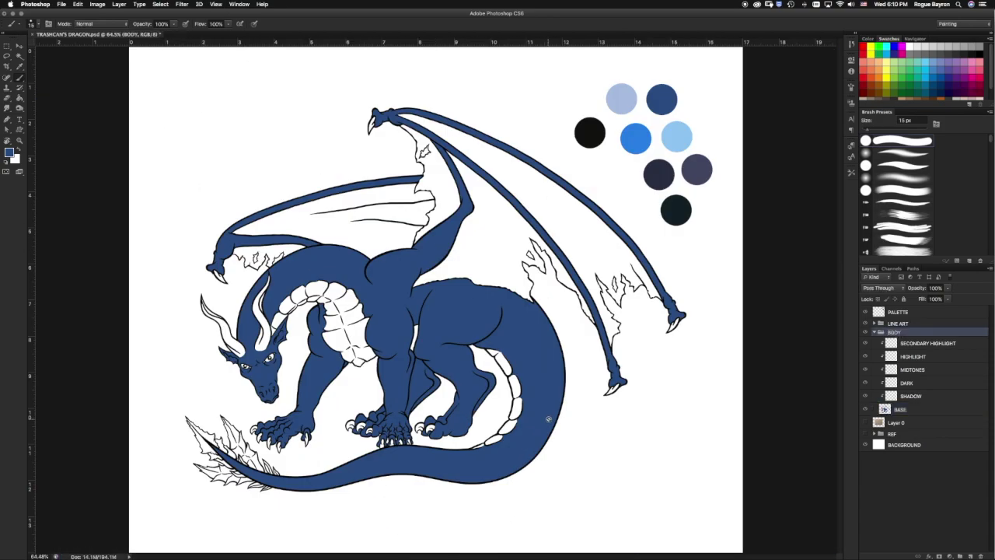
click(899, 409)
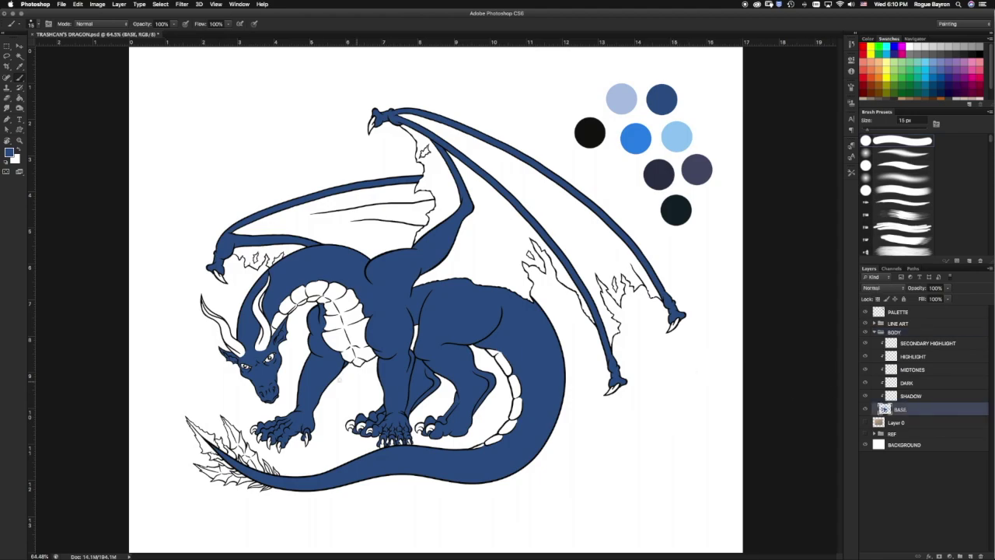
scroll(251, 339, up, 5)
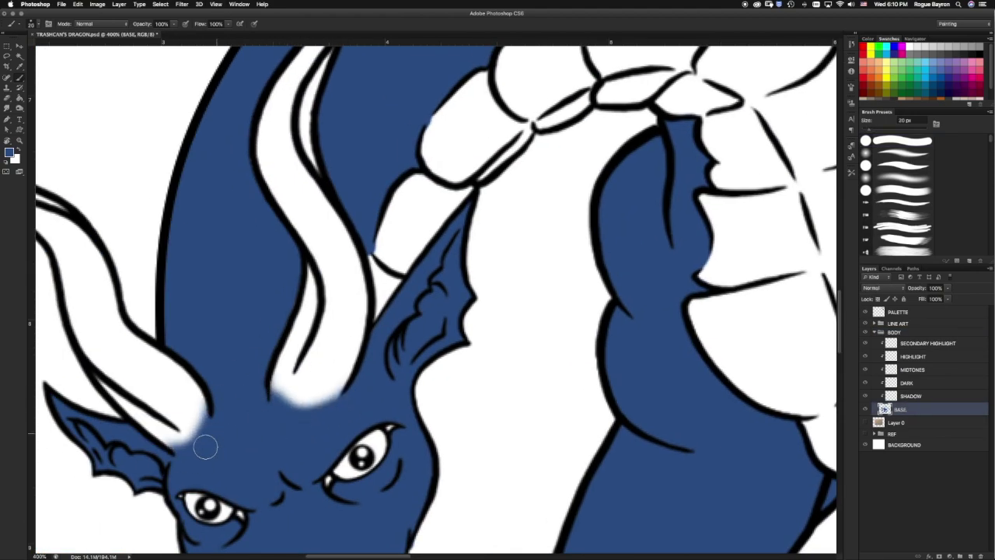
key(ctrl+0)
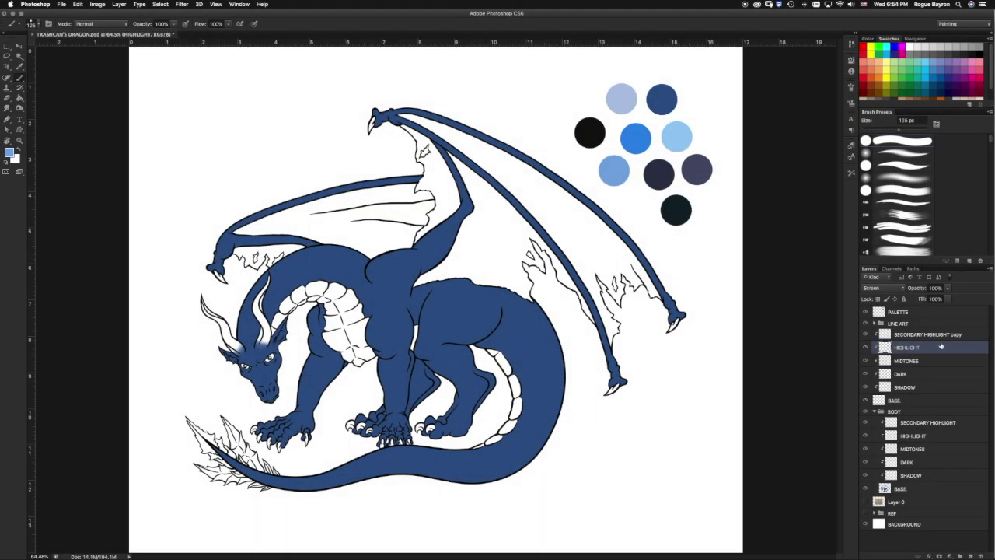
Group the duplicated layers as SCALES and wrap BODY and SCALES in a COLOR group.
key(ctrl+g)
shift+click(894, 341)
key(ctrl+g)
double_click(898, 332)
text(COLOR)
key(Return)
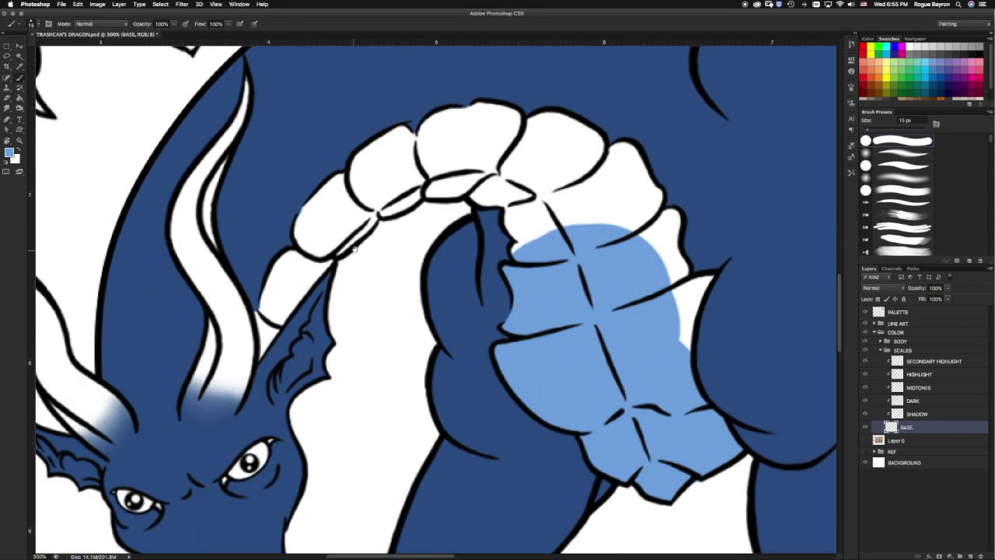
Paint light blue over the arched chest, neck and tail-underside scales.
mouse_move(274, 309)
mouse_down()
mouse_move(381, 174)
mouse_move(469, 110)
mouse_up()
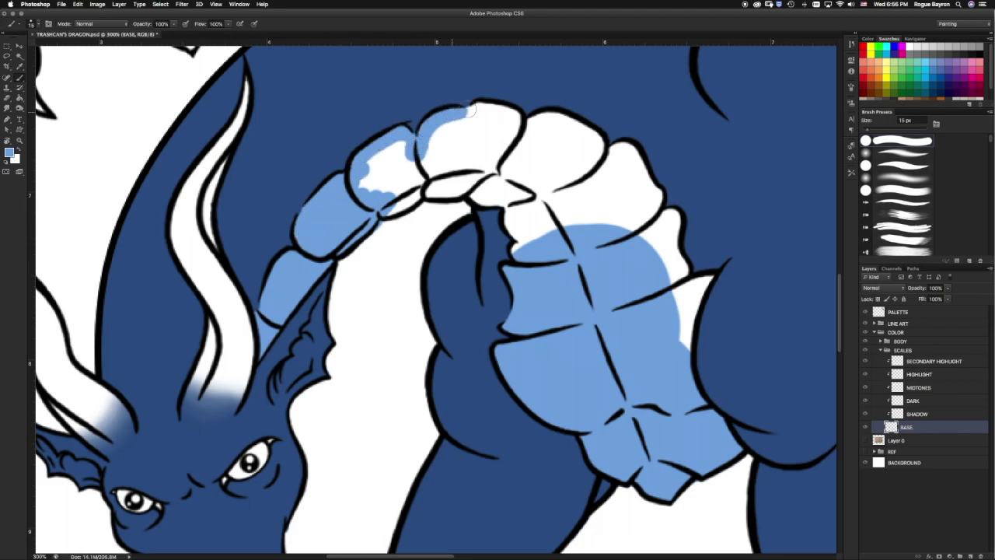
drag(489, 201, 692, 326)
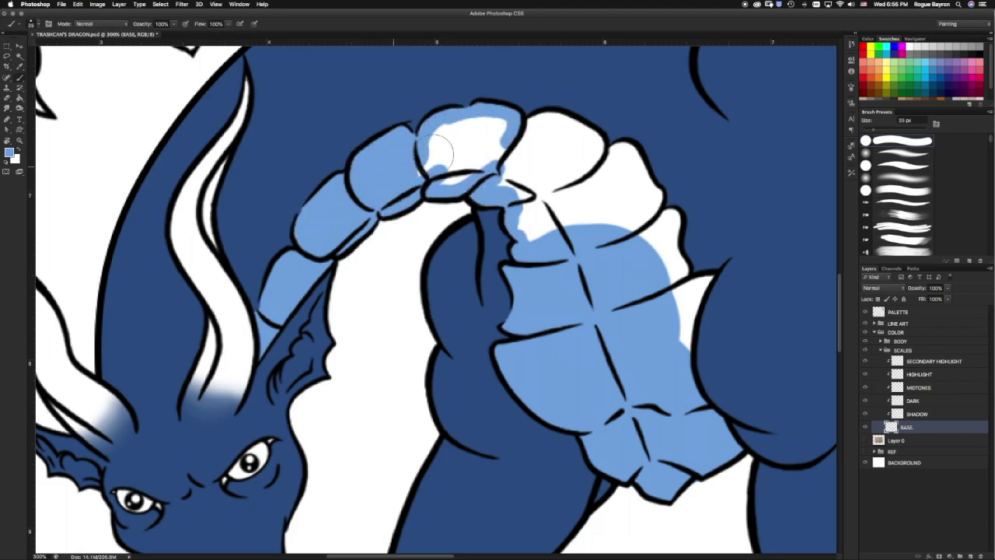
key(ctrl+0)
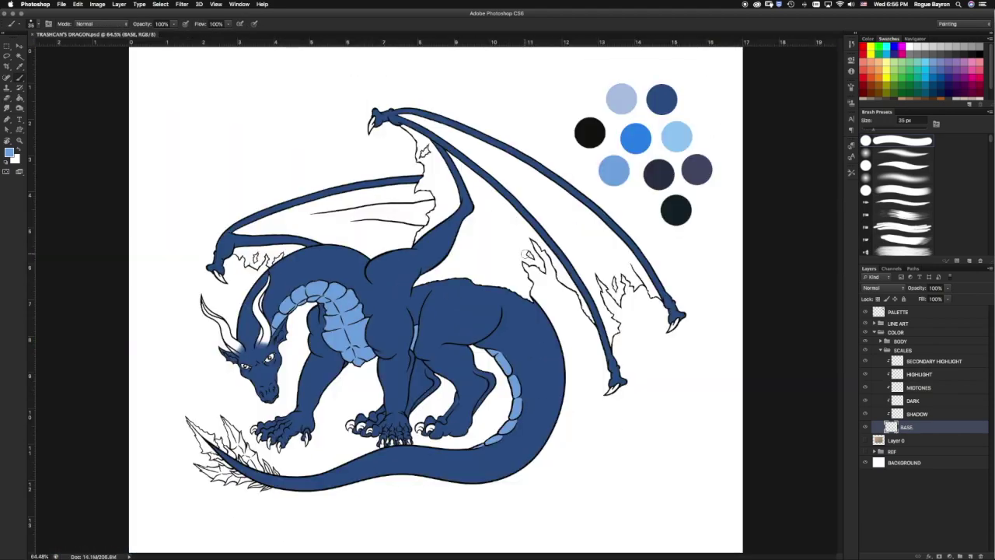
Create a HORNS group with clipped shading layers, renaming the copy layer to DARK.
key(ctrl+g)
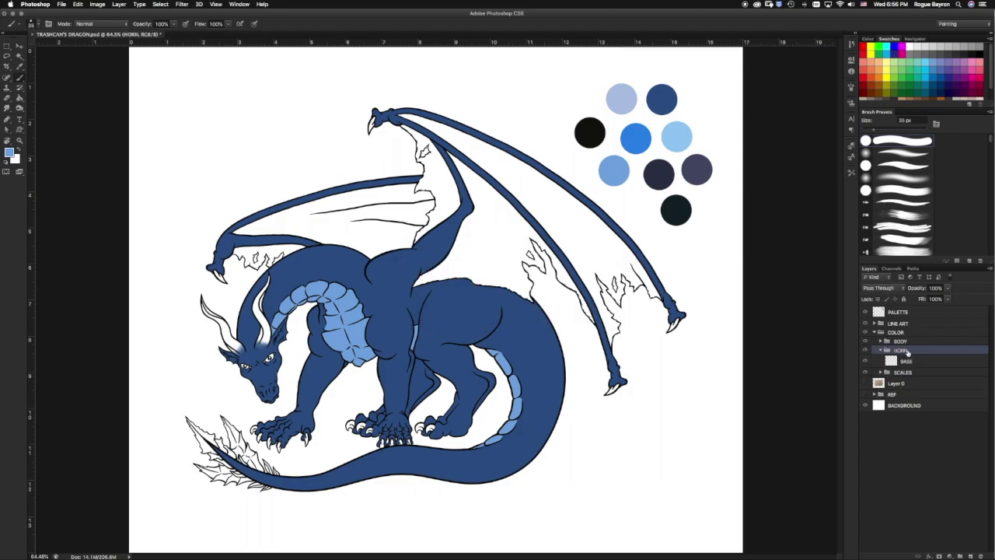
text(S)
key(Return)
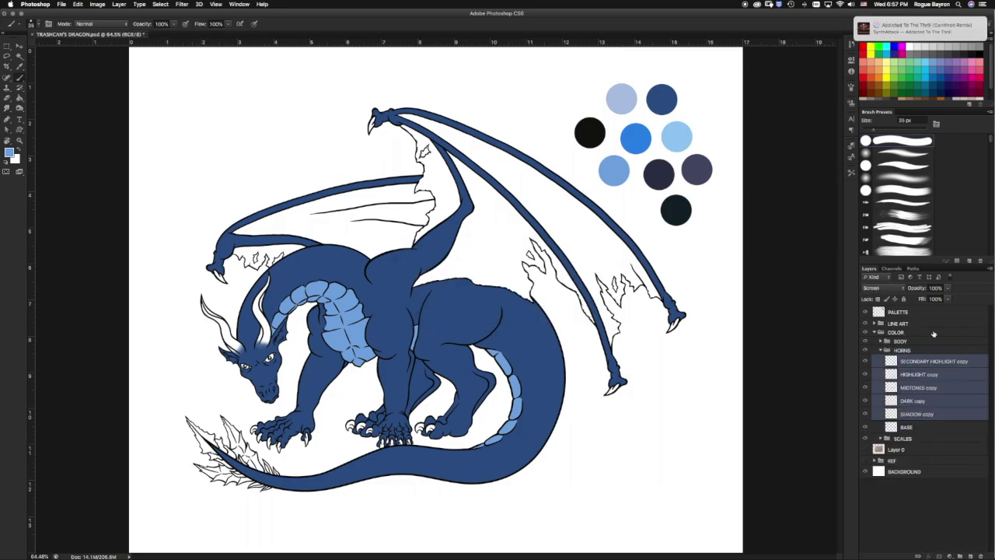
key(ctrl+alt+g)
double_click(933, 361)
key(Tab)
key(Tab)
key(Tab)
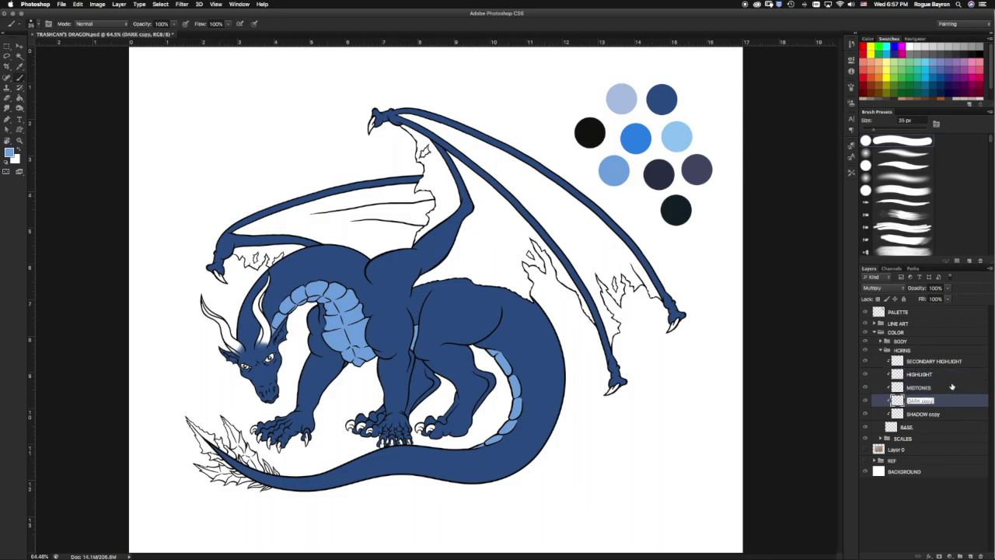
text(DARK)
key(Tab)
Add WINGS and TAIL groups and order them with HORNS first and TAIL last.
click(881, 350)
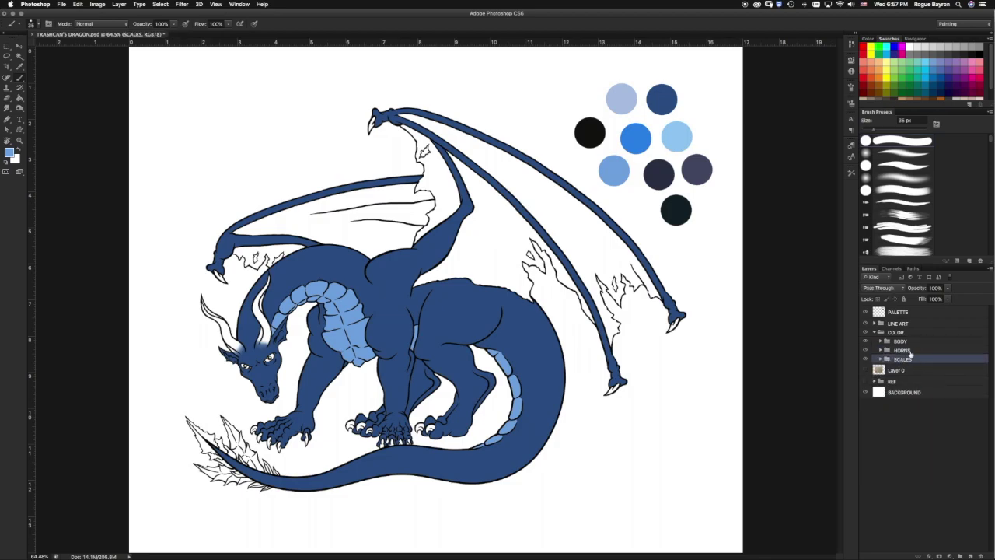
double_click(902, 350)
text(WINGS)
key(Return)
text(TAIL)
key(Return)
mouse_move(916, 367)
mouse_down()
mouse_move(906, 337)
mouse_move(920, 379)
mouse_move(910, 373)
mouse_up()
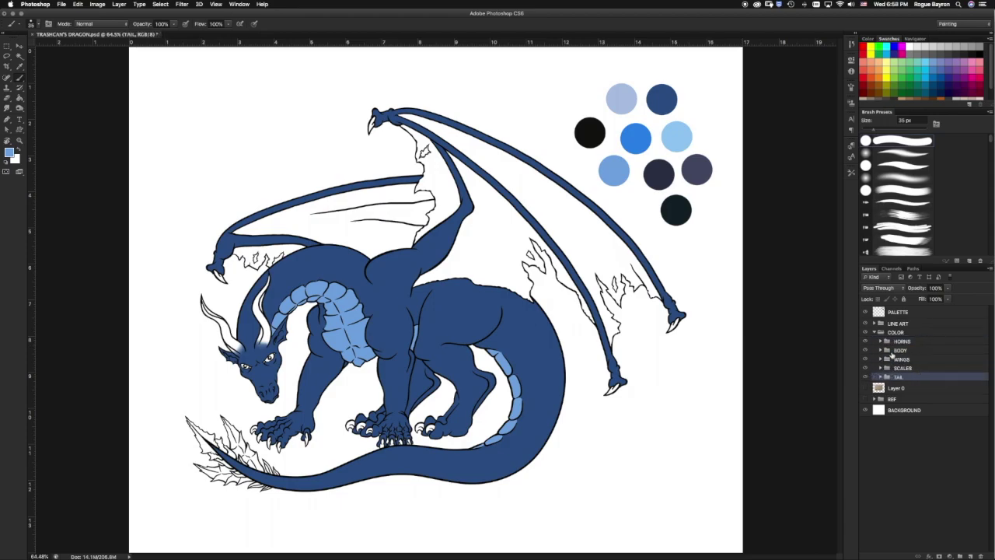
Sample a blue from the palette and paint along a tail fin edge, erasing overspill.
key(i)
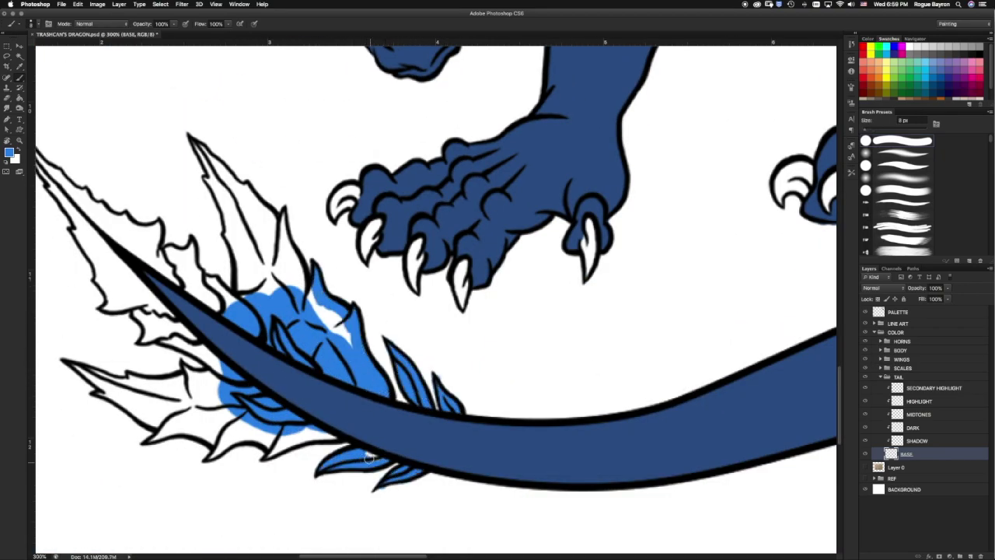
key(e)
scroll(381, 439, down, 2)
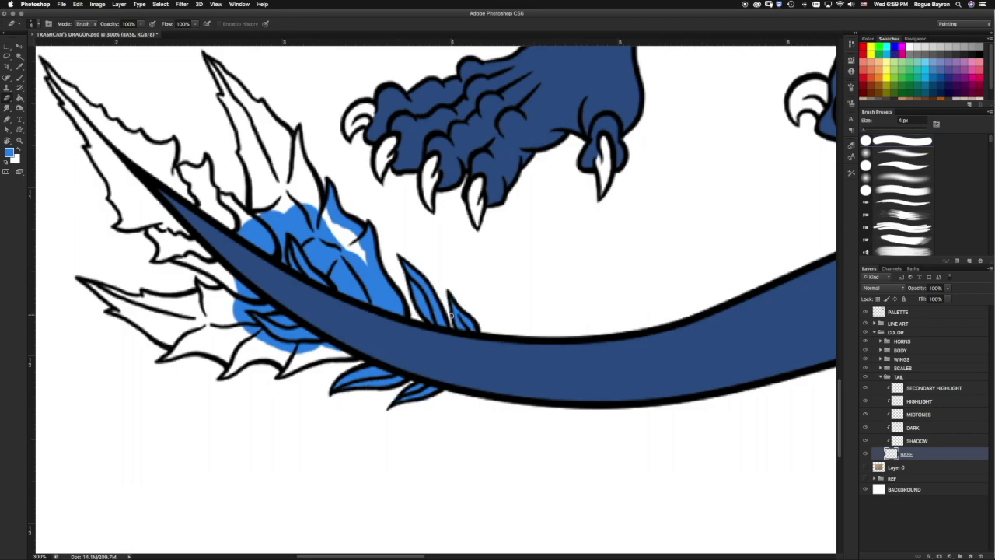
key(b)
scroll(459, 202, up, 4)
scroll(458, 202, left, 5)
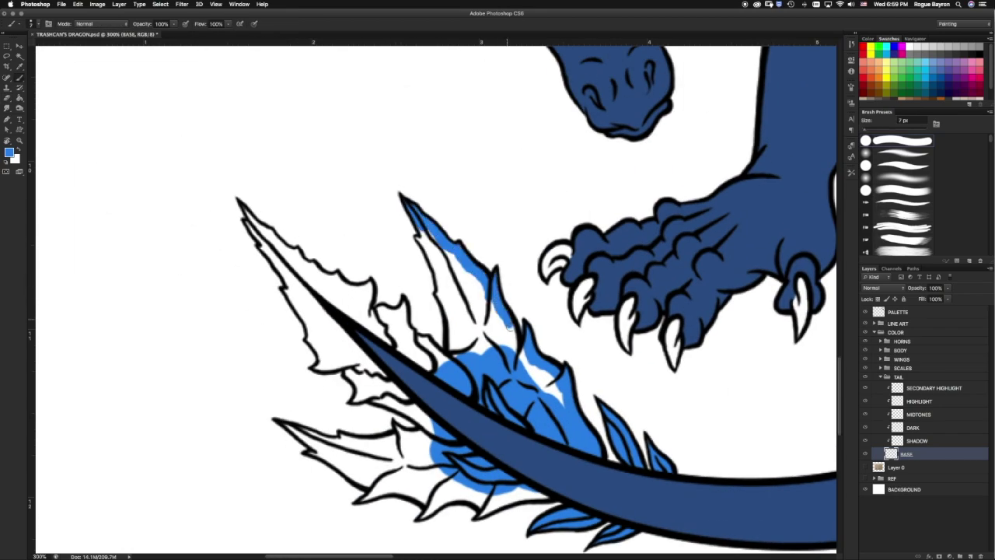
key(e)
drag(290, 294, 282, 266)
key(b)
scroll(288, 280, down, 2)
scroll(288, 280, right, 1)
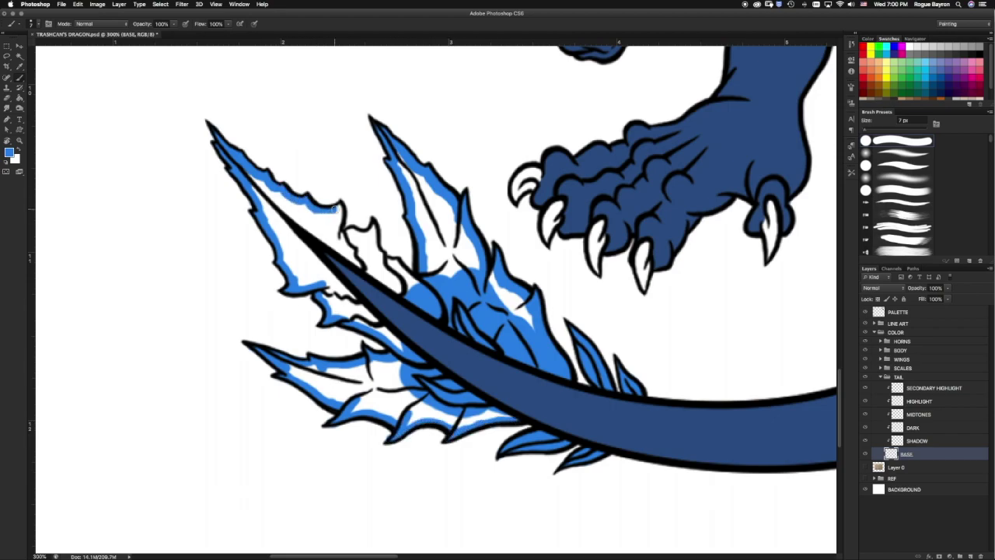
Fill the upper and lower tail fin spikes and white gaps with bright blue using a larger brush.
key(bracketright)
key(bracketright)
key(bracketright)
mouse_move(291, 206)
mouse_down()
mouse_move(342, 311)
mouse_move(404, 350)
mouse_move(334, 234)
mouse_move(315, 274)
mouse_up()
mouse_move(393, 279)
mouse_down()
mouse_move(451, 226)
mouse_move(513, 303)
mouse_up()
mouse_move(303, 381)
mouse_down()
mouse_move(388, 373)
mouse_move(389, 412)
mouse_move(498, 420)
mouse_up()
key(e)
key(b)
click(875, 323)
Erase a stray white spot on the TAIL line art, then reselect the tail's BASE layer.
click(917, 361)
key(e)
click(286, 227)
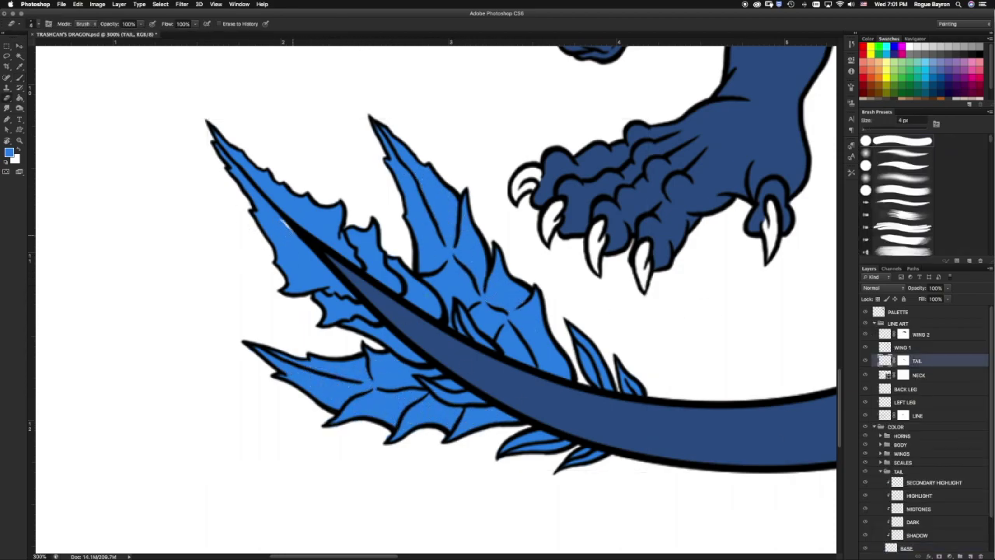
click(875, 323)
click(906, 454)
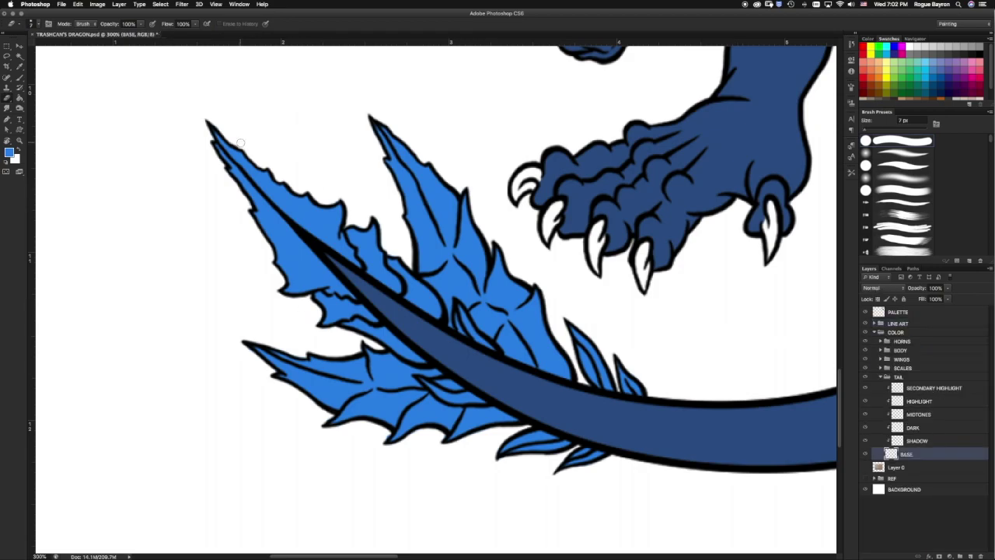
scroll(477, 324, down, 3)
scroll(478, 324, right, 2)
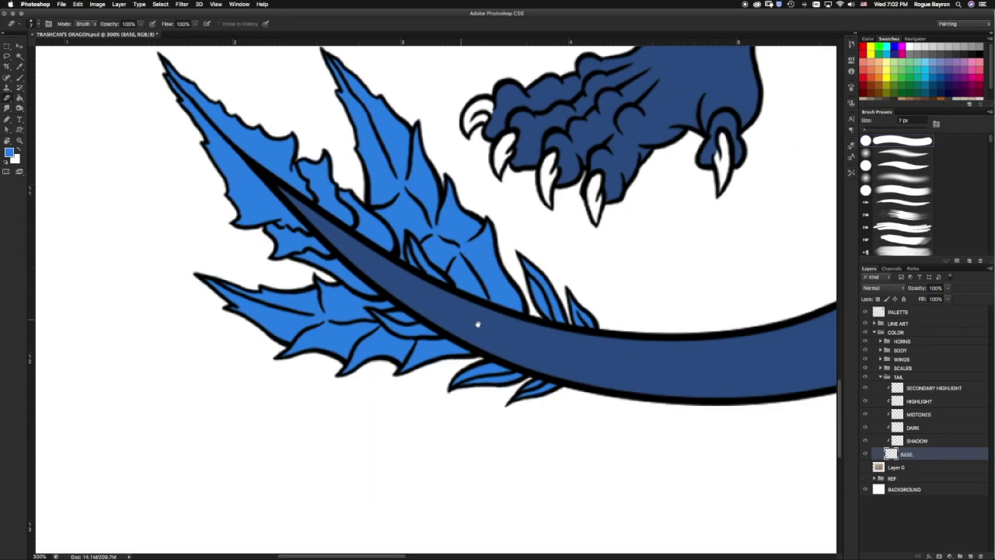
Fit the whole dragon in view and sample the dark purple palette swatch.
scroll(434, 266, up, 3)
scroll(434, 266, left, 3)
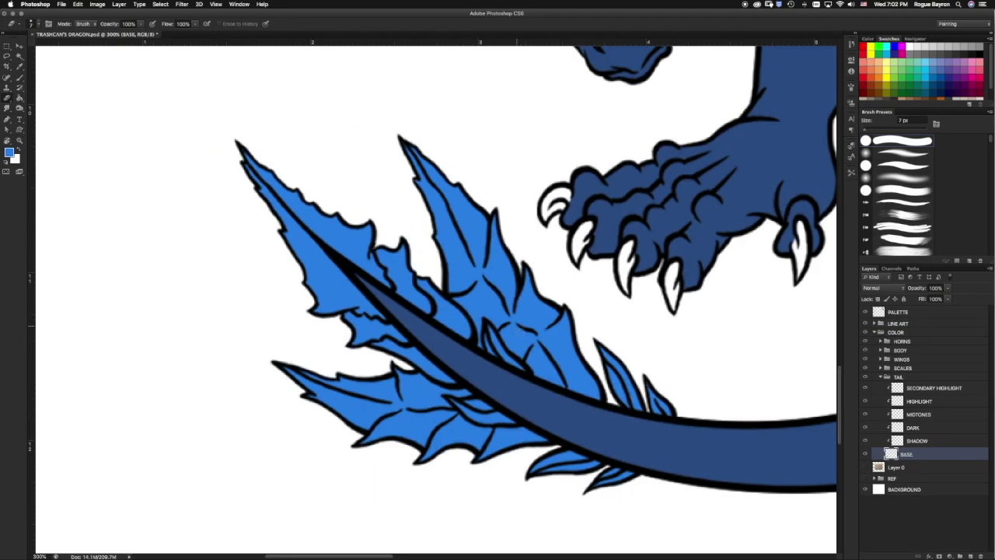
scroll(560, 301, down, 3)
scroll(560, 301, right, 2)
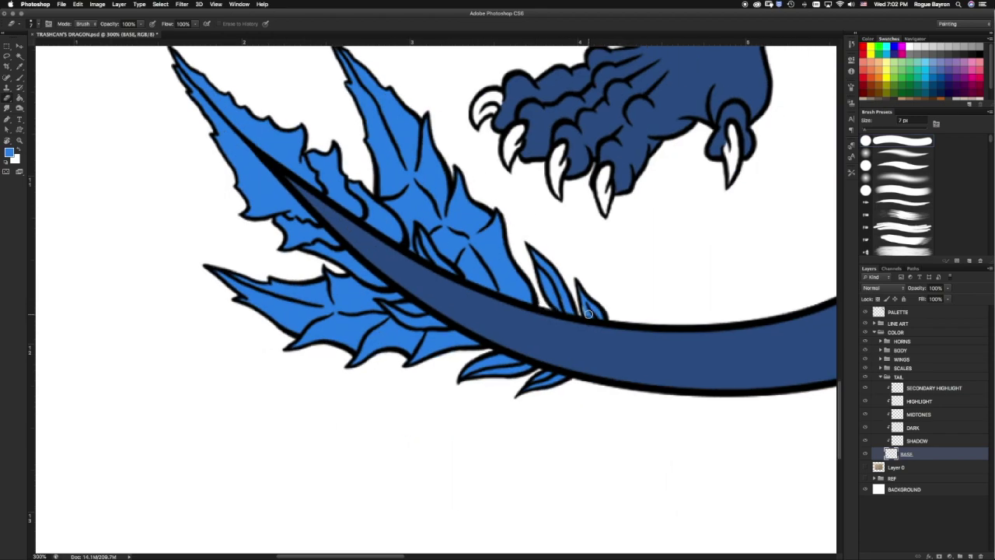
key(ctrl+0)
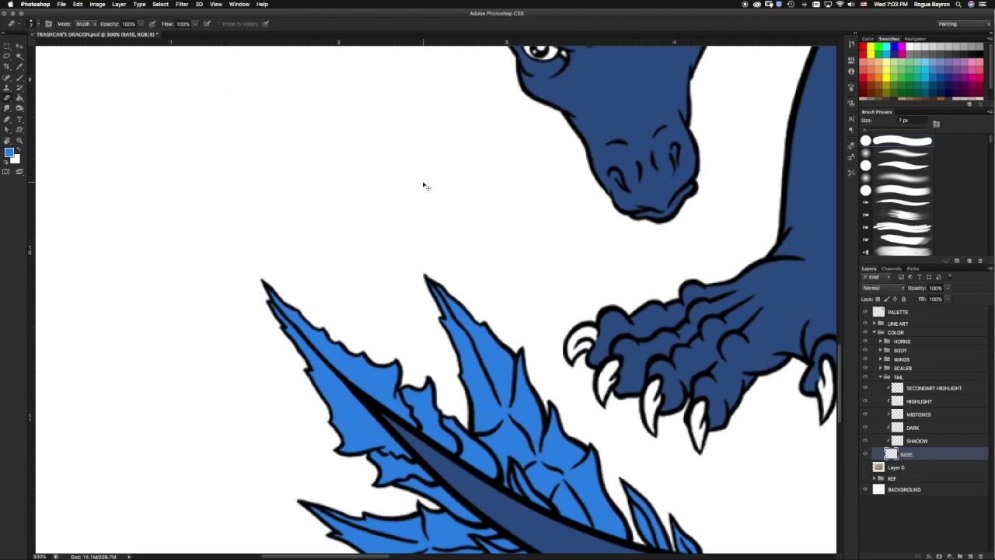
key(i)
click(702, 164)
Reject a purple test patch and paint the wing with the darkest navy palette swatch.
key(b)
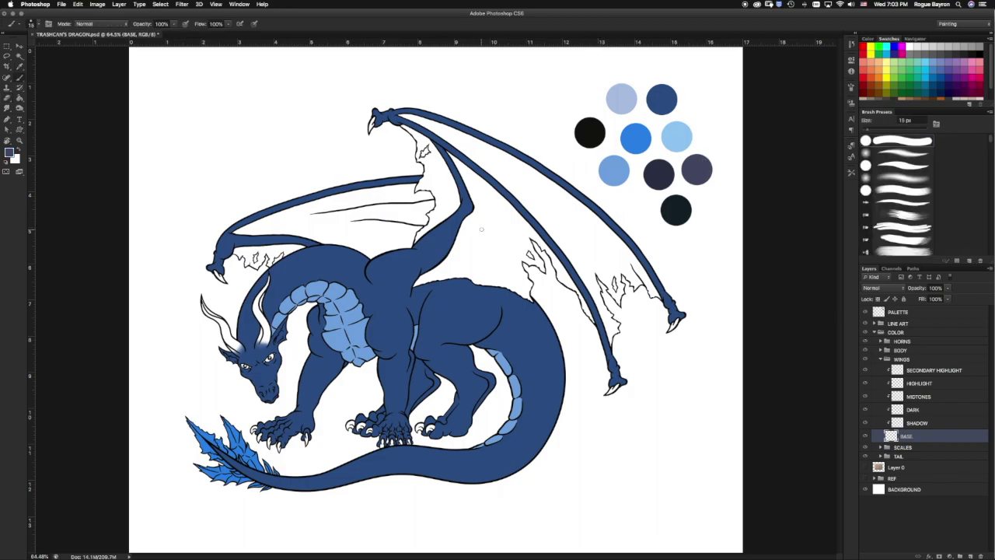
drag(480, 233, 497, 239)
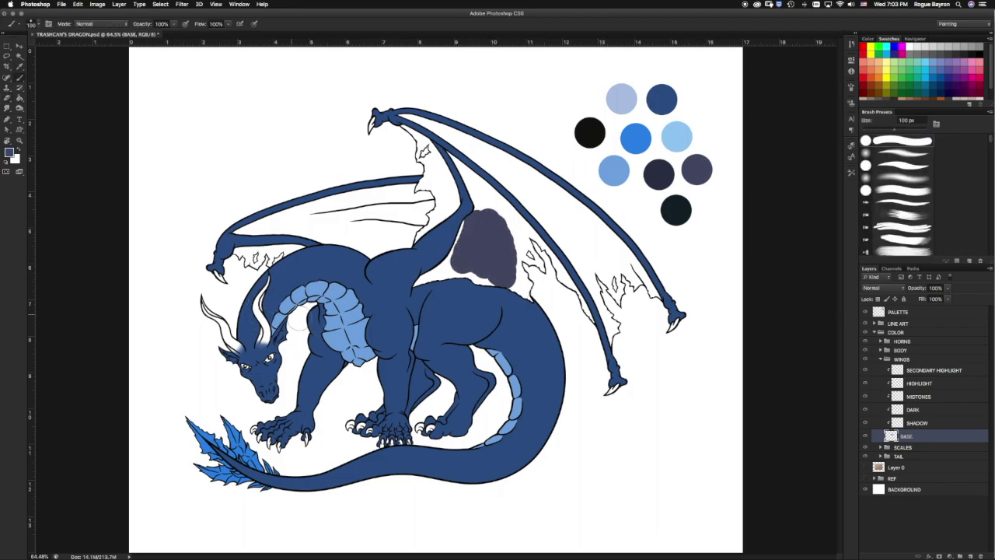
key(ctrl+z)
key(i)
click(675, 202)
key(b)
drag(490, 229, 466, 261)
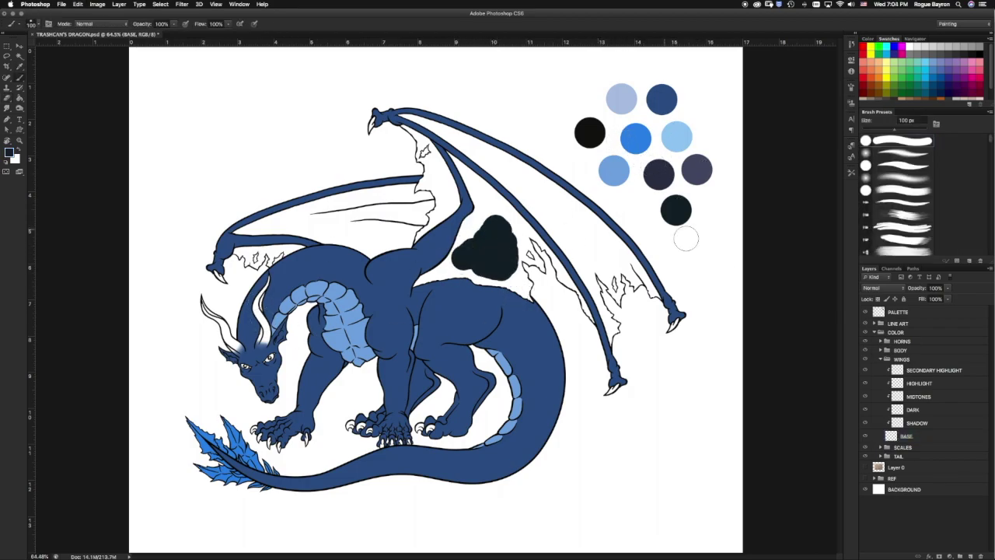
Zoom in and paint dark navy along the wing arm and lower wing edges with a smaller brush.
key(ctrl+plus)
key(ctrl+plus)
key(ctrl+plus)
scroll(411, 216, up, 5)
key(bracketleft)
key(bracketleft)
key(bracketleft)
mouse_move(245, 428)
mouse_down()
mouse_move(303, 399)
mouse_move(381, 335)
mouse_move(412, 393)
mouse_move(293, 314)
mouse_up()
mouse_move(293, 313)
mouse_down()
mouse_move(345, 285)
mouse_move(432, 323)
mouse_up()
mouse_move(431, 322)
mouse_down()
mouse_move(312, 244)
mouse_move(435, 266)
mouse_move(526, 304)
mouse_move(500, 151)
mouse_move(544, 256)
mouse_up()
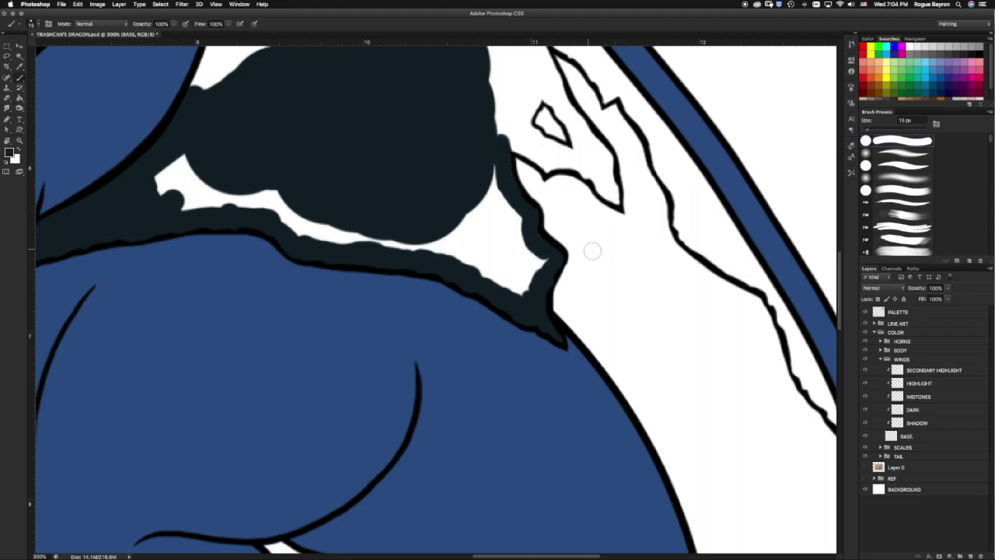
drag(518, 111, 444, 298)
mouse_move(431, 319)
mouse_down()
mouse_move(493, 318)
mouse_move(533, 379)
mouse_move(488, 294)
mouse_move(500, 234)
mouse_up()
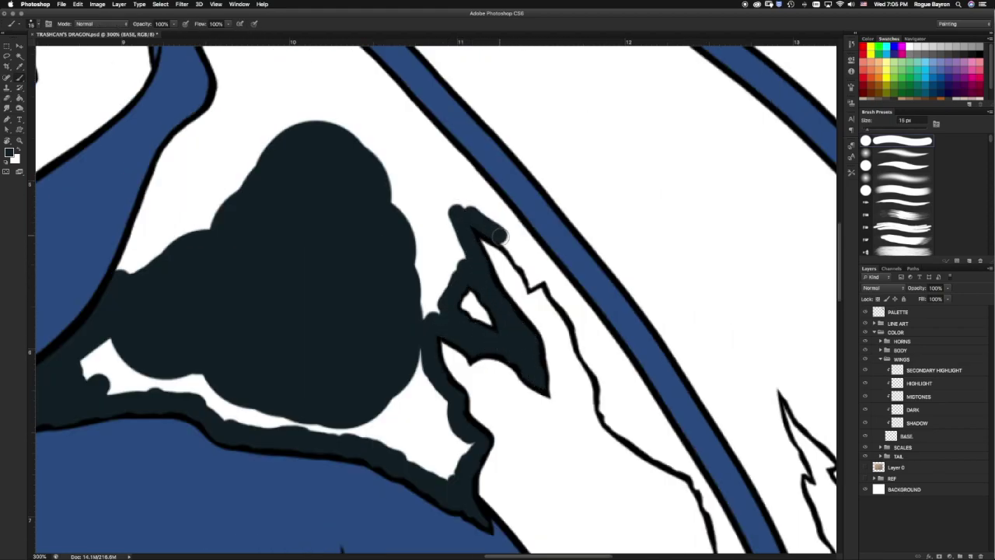
drag(549, 282, 326, 31)
mouse_move(536, 359)
mouse_down()
mouse_move(460, 204)
mouse_move(507, 342)
mouse_up()
mouse_move(410, 247)
mouse_down()
mouse_move(432, 294)
mouse_move(502, 342)
mouse_up()
drag(388, 186, 466, 311)
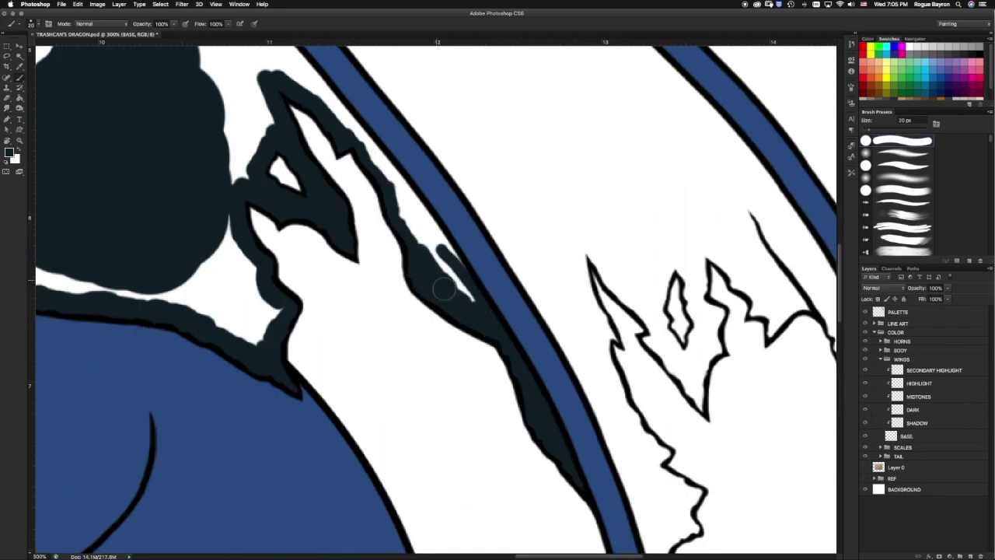
With a larger brush, darken the upper wing edge, the claw area and the gap under the head.
key(bracketright)
drag(350, 155, 393, 282)
mouse_move(458, 343)
mouse_down()
mouse_move(392, 250)
mouse_move(280, 269)
mouse_up()
drag(311, 311, 489, 251)
mouse_move(113, 287)
mouse_down()
mouse_move(327, 365)
mouse_move(428, 311)
mouse_move(584, 493)
mouse_up()
mouse_move(399, 210)
mouse_down()
mouse_move(334, 295)
mouse_move(503, 285)
mouse_move(444, 267)
mouse_up()
mouse_move(444, 267)
mouse_down()
mouse_move(360, 407)
mouse_move(513, 286)
mouse_move(579, 216)
mouse_up()
mouse_move(423, 50)
mouse_down()
mouse_move(365, 404)
mouse_move(505, 435)
mouse_up()
drag(396, 203, 404, 269)
mouse_move(447, 225)
mouse_down()
mouse_move(506, 333)
mouse_move(532, 420)
mouse_up()
drag(422, 249, 467, 288)
Cover the white patches around the wing claw and along the wing arm in dark navy.
key(bracketleft)
key(bracketleft)
key(bracketleft)
mouse_move(269, 63)
mouse_down()
mouse_move(289, 265)
mouse_move(417, 333)
mouse_up()
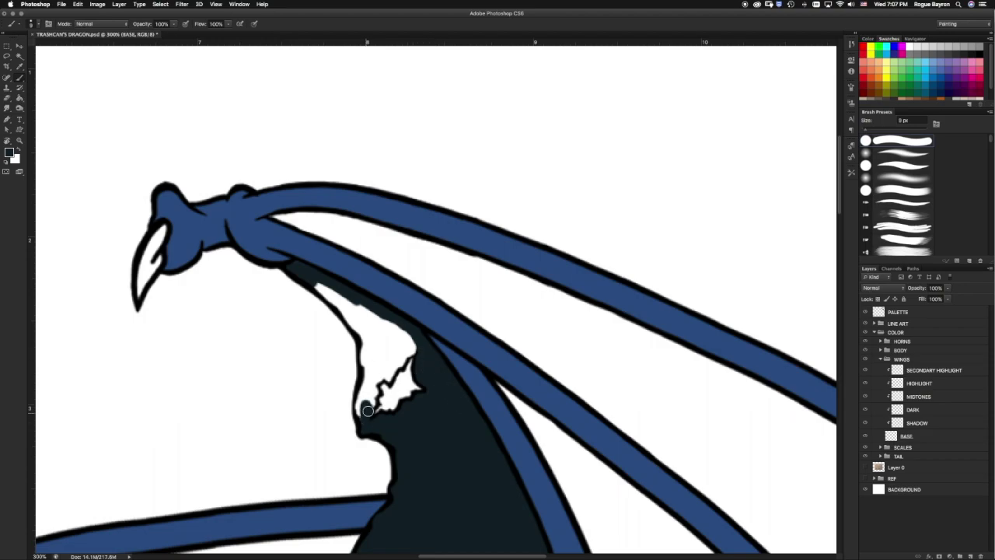
mouse_move(352, 305)
mouse_down()
mouse_move(377, 338)
mouse_move(277, 329)
mouse_up()
key(bracketleft)
key(bracketleft)
drag(263, 365, 251, 390)
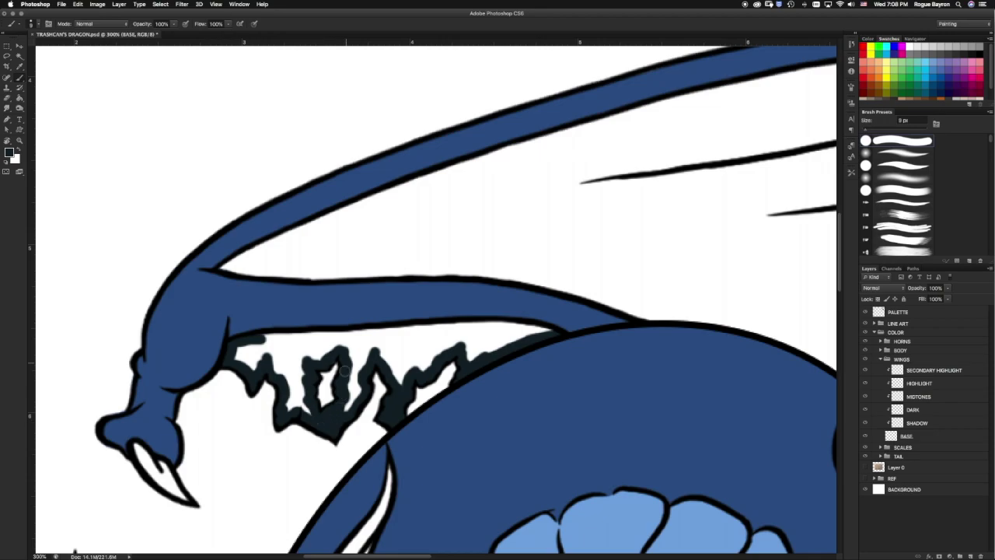
drag(284, 397, 262, 374)
key(bracketright)
key(bracketright)
key(bracketright)
mouse_move(396, 364)
mouse_down()
mouse_move(474, 261)
mouse_move(455, 240)
mouse_move(519, 111)
mouse_up()
key(bracketleft)
key(bracketleft)
key(bracketleft)
mouse_move(311, 373)
mouse_down()
mouse_move(323, 264)
mouse_move(374, 264)
mouse_move(349, 101)
mouse_up()
Extend dark navy up the wing arm to the top of the wing.
key(bracketright)
key(bracketright)
key(bracketright)
drag(272, 427, 298, 270)
drag(304, 459, 506, 233)
mouse_move(435, 93)
mouse_down()
mouse_move(473, 178)
mouse_move(440, 300)
mouse_up()
drag(396, 388, 444, 240)
drag(373, 288, 436, 125)
drag(311, 521, 388, 78)
Fill the remaining large membrane areas and white gaps with a much bigger brush, then view the whole dragon.
key(bracketright)
key(bracketright)
key(bracketright)
drag(326, 311, 357, 116)
drag(311, 350, 505, 77)
mouse_move(264, 373)
mouse_down()
mouse_move(487, 272)
mouse_move(435, 233)
mouse_up()
drag(280, 334, 526, 331)
drag(412, 132, 520, 240)
key(ctrl+0)
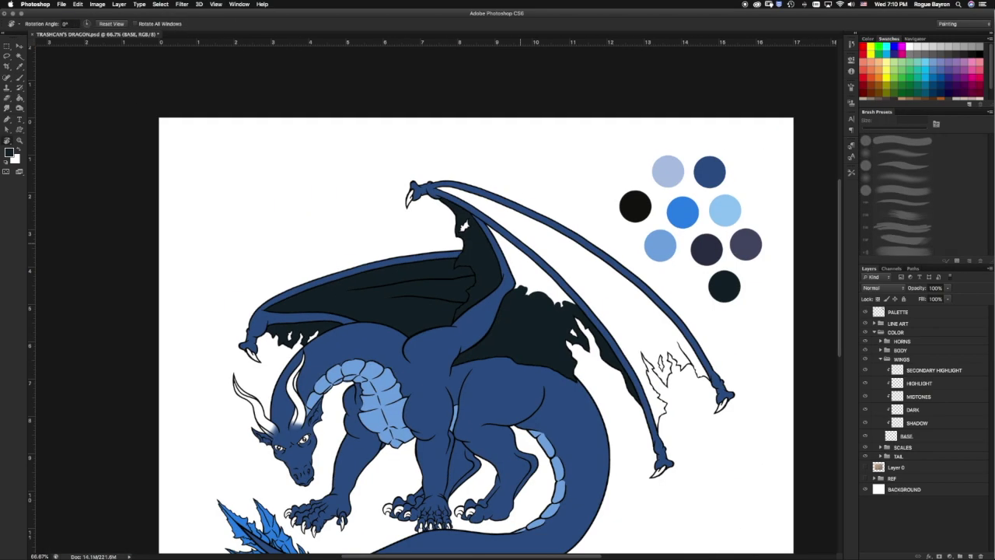
Zoom into the right wing's torn edge and paint its white gaps dark navy.
click(464, 226)
drag(285, 266, 503, 349)
mouse_move(425, 242)
mouse_down()
mouse_move(410, 282)
mouse_move(460, 218)
mouse_move(405, 329)
mouse_move(424, 374)
mouse_up()
key(bracketleft)
key(bracketleft)
key(bracketleft)
mouse_move(337, 403)
mouse_down()
mouse_move(354, 432)
mouse_move(299, 244)
mouse_up()
key(bracketright)
key(bracketright)
drag(234, 140, 280, 220)
drag(389, 233, 431, 435)
mouse_move(225, 229)
mouse_down()
mouse_move(244, 287)
mouse_move(334, 378)
mouse_move(329, 316)
mouse_up()
drag(311, 156, 357, 350)
Move along the wing, filling the white areas beside the blue edge with dark navy.
mouse_move(238, 349)
mouse_down()
mouse_move(345, 377)
mouse_move(334, 147)
mouse_up()
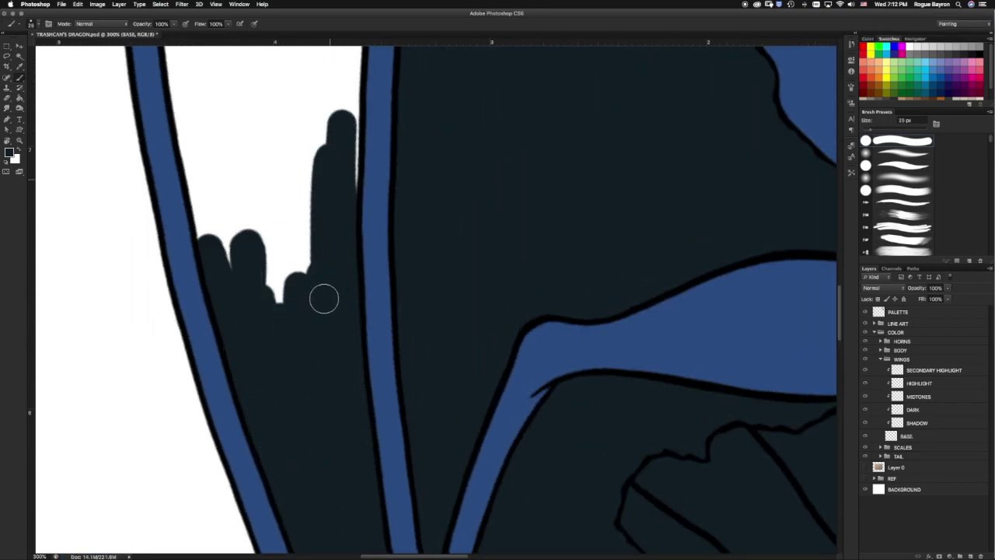
drag(233, 155, 342, 303)
mouse_move(244, 349)
mouse_down()
mouse_move(395, 397)
mouse_move(326, 147)
mouse_up()
drag(358, 458, 377, 214)
mouse_move(175, 497)
mouse_down()
mouse_move(171, 206)
mouse_move(342, 405)
mouse_up()
scroll(229, 211, up, 5)
drag(229, 202, 212, 451)
scroll(212, 451, down, 3)
key(bracketleft)
mouse_move(217, 155)
mouse_down()
mouse_move(229, 289)
mouse_move(345, 217)
mouse_move(410, 200)
mouse_move(409, 364)
mouse_move(431, 187)
mouse_up()
scroll(431, 186, up, 3)
mouse_move(357, 381)
mouse_down()
mouse_move(342, 263)
mouse_move(412, 165)
mouse_move(400, 222)
mouse_move(426, 197)
mouse_move(359, 340)
mouse_up()
Paint the white notches and the areas inside the wing spikes dark navy.
scroll(400, 194, up, 3)
key(bracketleft)
key(bracketleft)
key(bracketleft)
key(bracketright)
key(bracketright)
drag(340, 264, 377, 245)
scroll(340, 264, down, 2)
scroll(340, 264, left, 5)
mouse_move(256, 194)
mouse_down()
mouse_move(300, 315)
mouse_move(342, 311)
mouse_move(369, 342)
mouse_up()
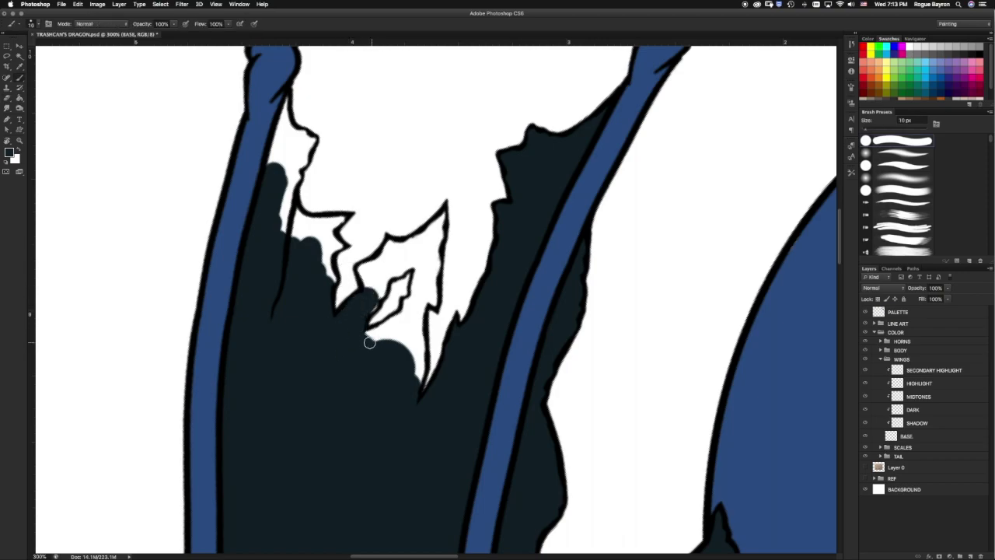
mouse_move(414, 334)
mouse_down()
mouse_move(436, 264)
mouse_move(393, 243)
mouse_up()
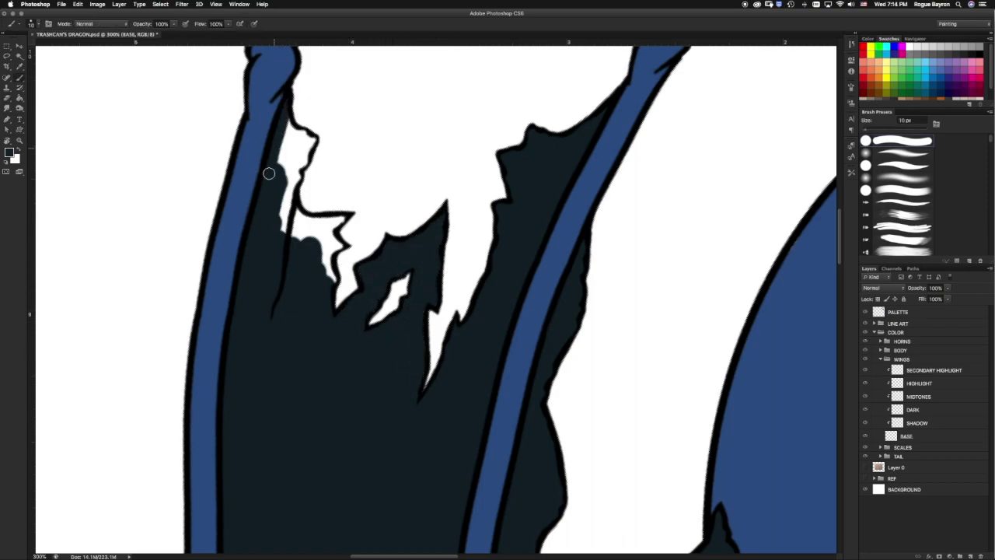
mouse_move(292, 179)
mouse_down()
mouse_move(342, 249)
mouse_move(286, 171)
mouse_move(299, 140)
mouse_up()
View the whole dragon and select the BASE layer in the HORNS group.
key(e)
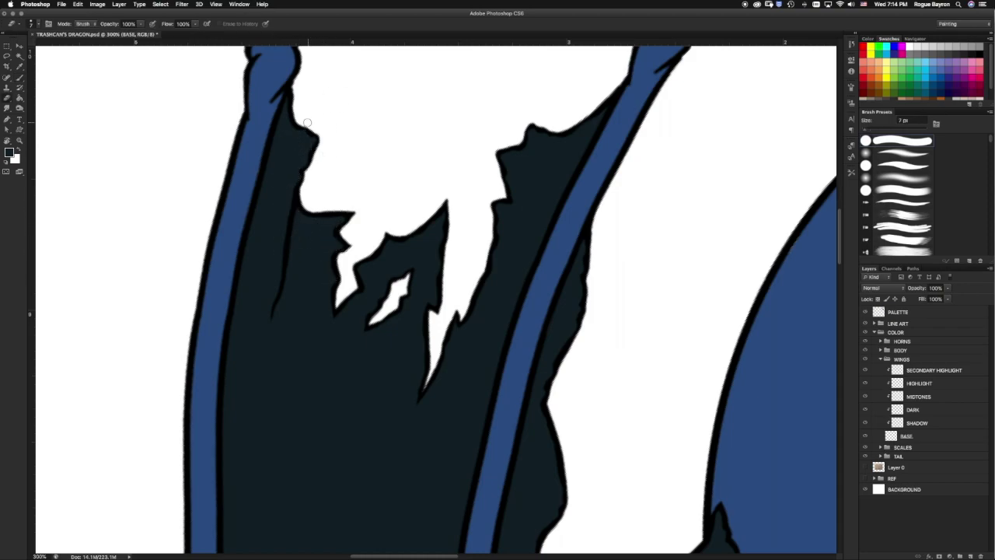
key(b)
key(ctrl+0)
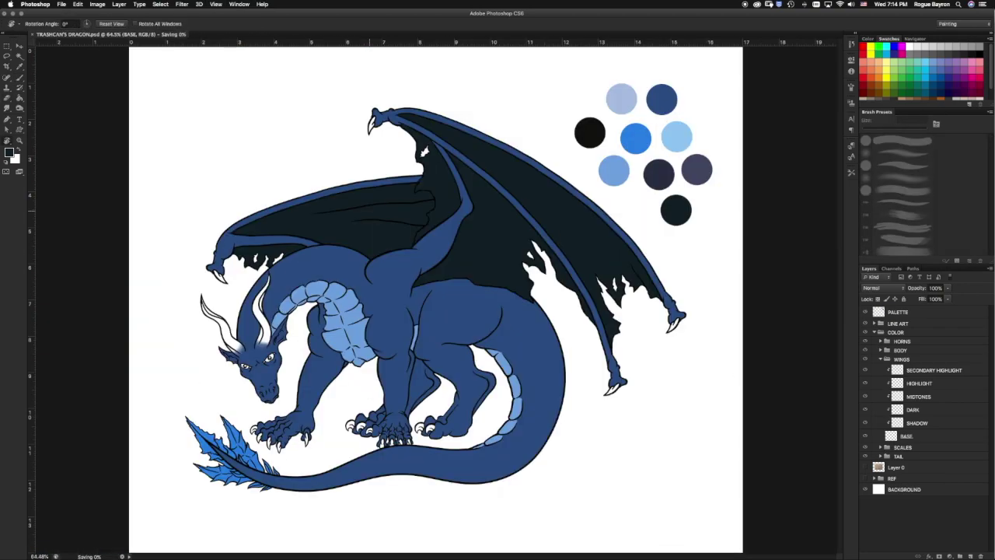
click(882, 360)
click(881, 341)
click(906, 418)
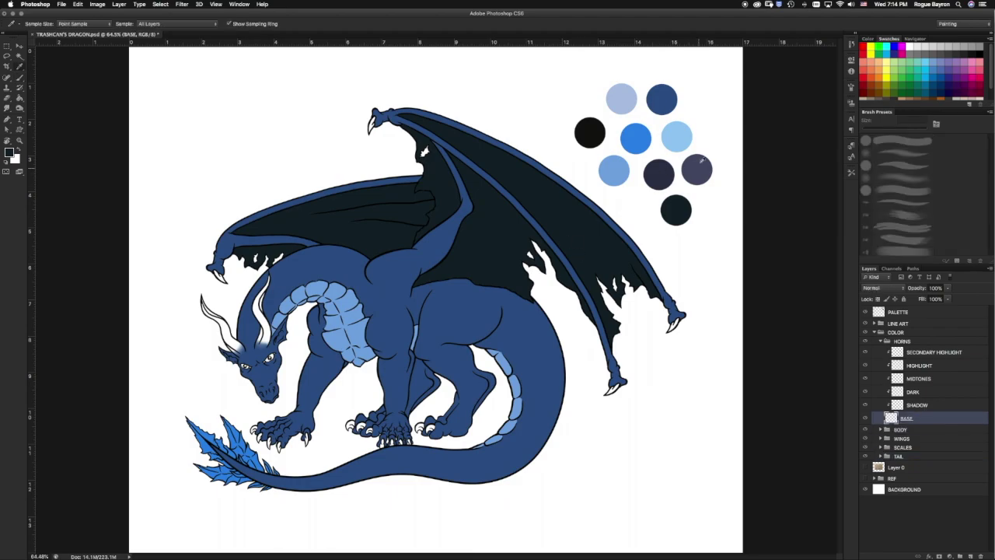
Sample a dark navy swatch and fill the inner horn and the outer horn to its tip.
alt+click(697, 168)
scroll(329, 254, up, 5)
mouse_move(323, 190)
mouse_down()
mouse_move(299, 343)
mouse_move(311, 233)
mouse_move(316, 311)
mouse_move(327, 301)
mouse_up()
key(bracketright)
scroll(315, 311, down, 3)
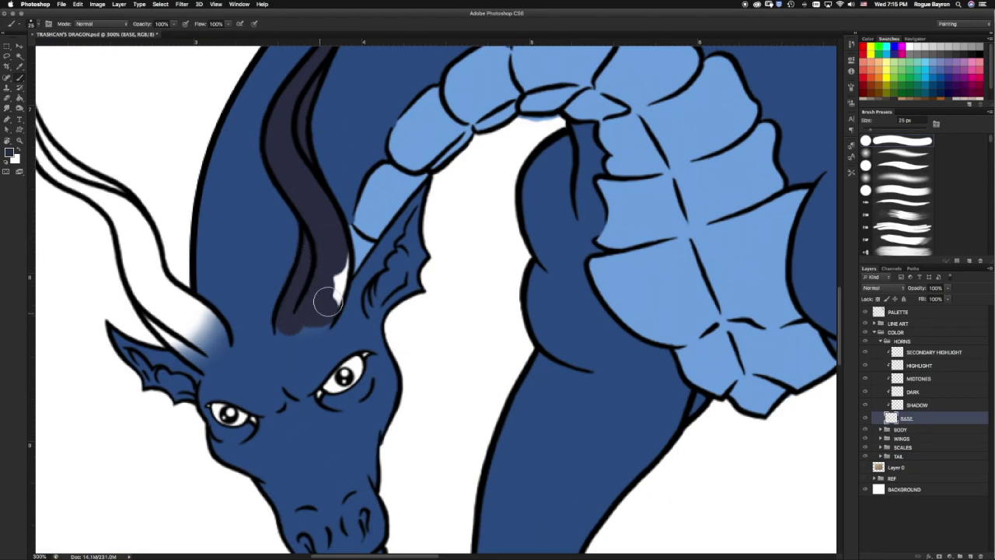
mouse_move(159, 296)
mouse_down()
mouse_move(202, 354)
mouse_move(346, 443)
mouse_up()
key(bracketleft)
key(bracketleft)
drag(273, 381, 268, 295)
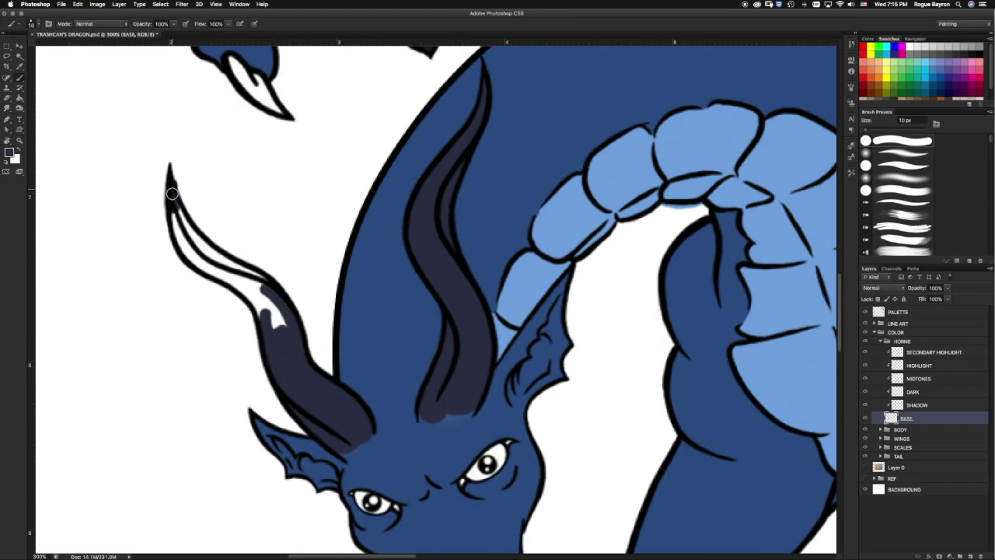
drag(167, 187, 268, 331)
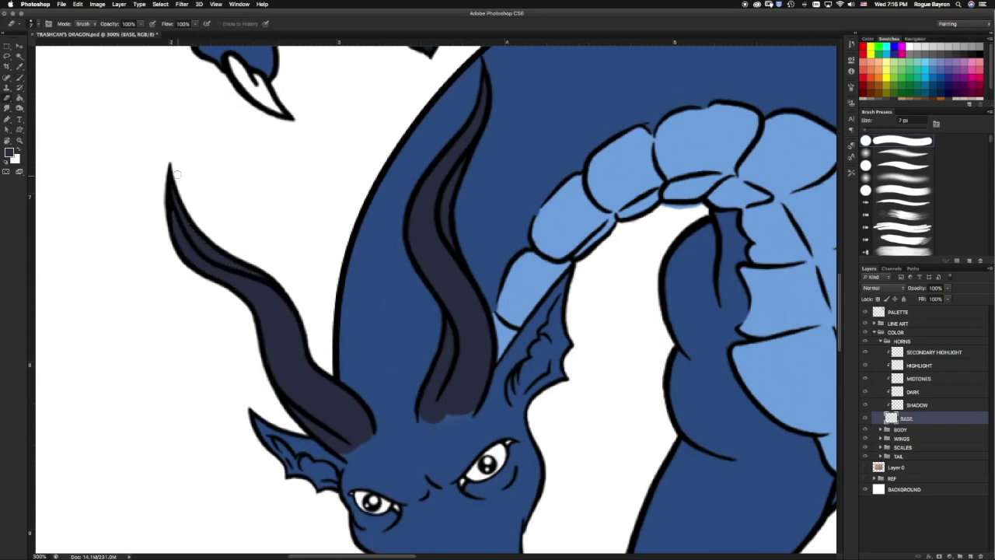
scroll(382, 248, down, 2)
scroll(440, 329, up, 3)
Collapse HORNS, check the BODY BASE layer, then select the SCALES group's BASE layer.
click(881, 340)
click(906, 427)
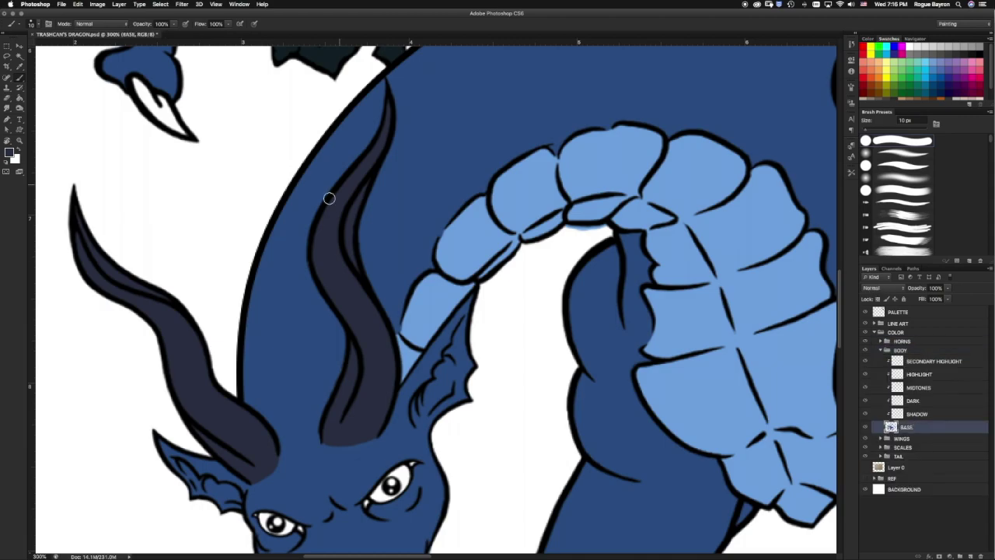
key(e)
scroll(598, 137, right, 5)
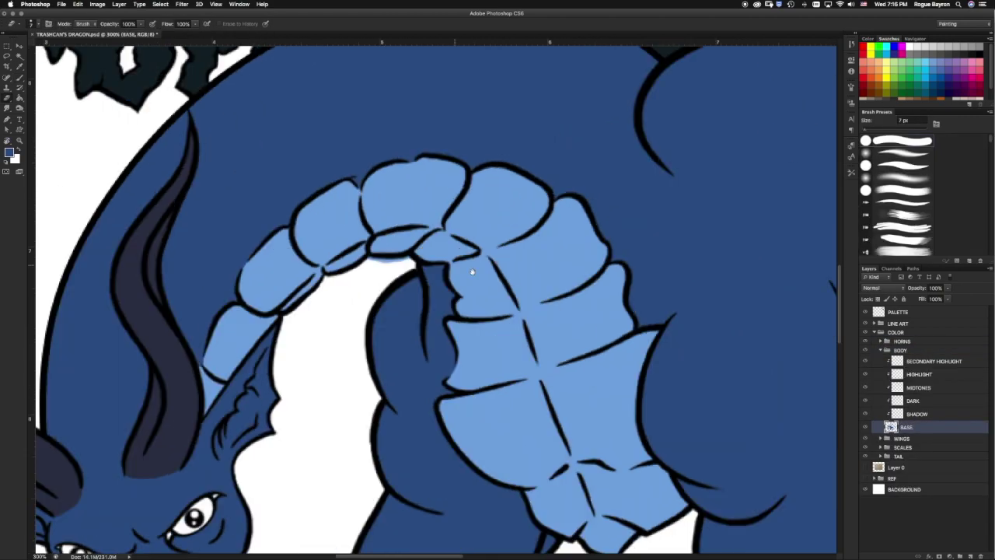
click(881, 350)
click(881, 367)
click(906, 444)
Scroll around the canvas, zoom out to the whole dragon and collapse the SCALES group.
scroll(286, 318, down, 5)
scroll(444, 346, right, 3)
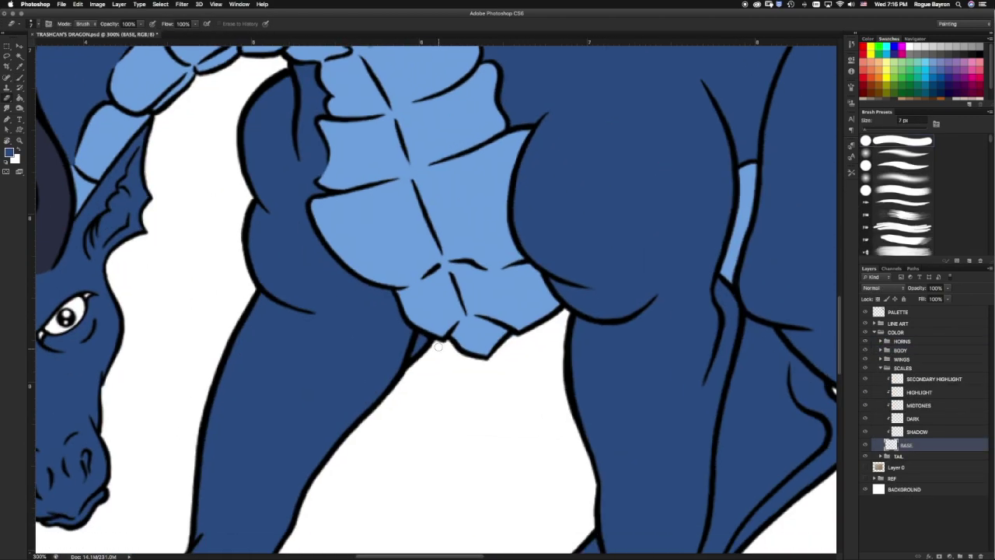
scroll(525, 336, down, 5)
scroll(513, 233, right, 5)
scroll(505, 156, down, 5)
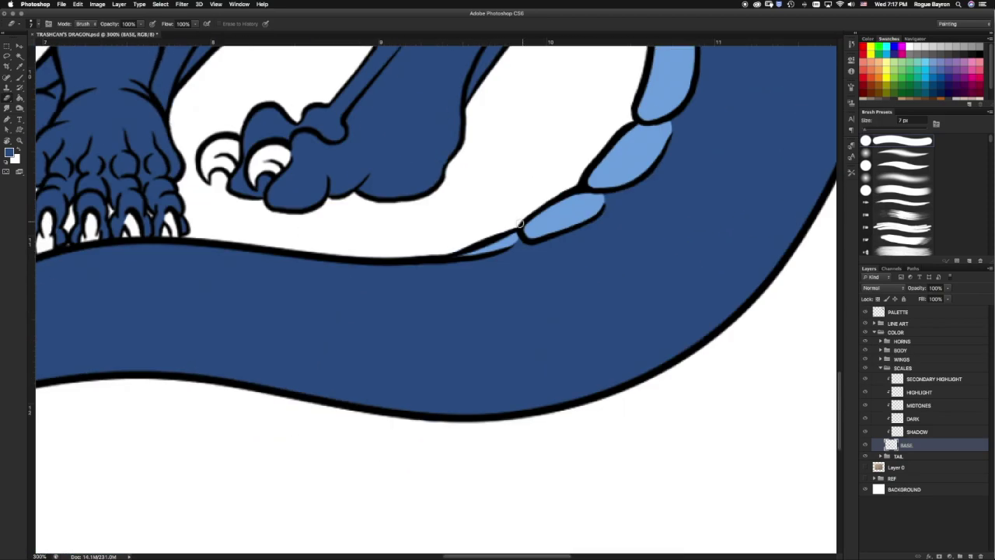
scroll(499, 107, up, 1)
scroll(499, 106, up, 5)
key(ctrl+0)
click(880, 367)
Group the claw BASE layer as NAILS and add a clipped SHADOW layer above it.
key(ctrl+bracketleft)
key(ctrl+g)
key(ctrl+shift+n)
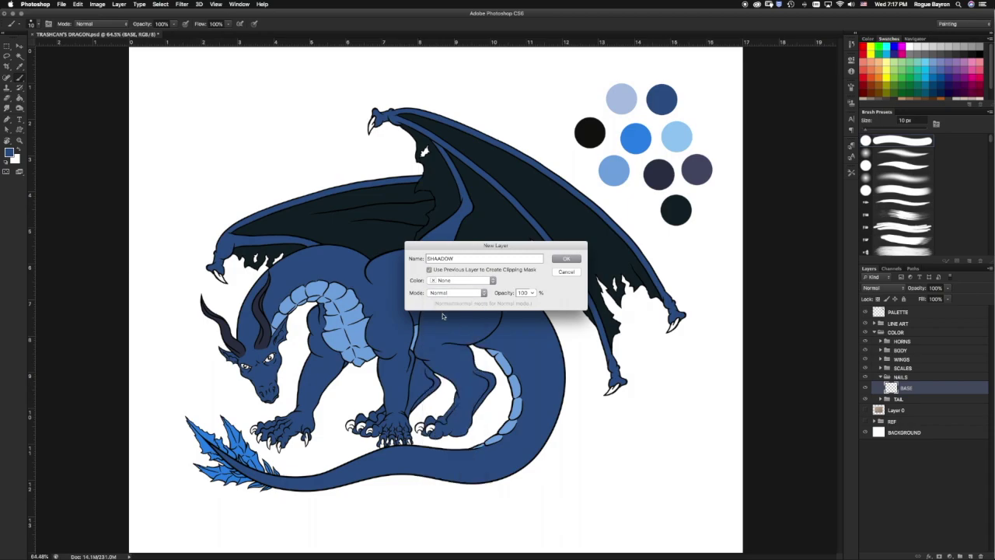
text(SHADOW)
key(Return)
key(ctrl+shift+n)
Duplicate the TAIL group, rename the copy EYES, and collapse it.
key(Escape)
double_click(900, 386)
key(Return)
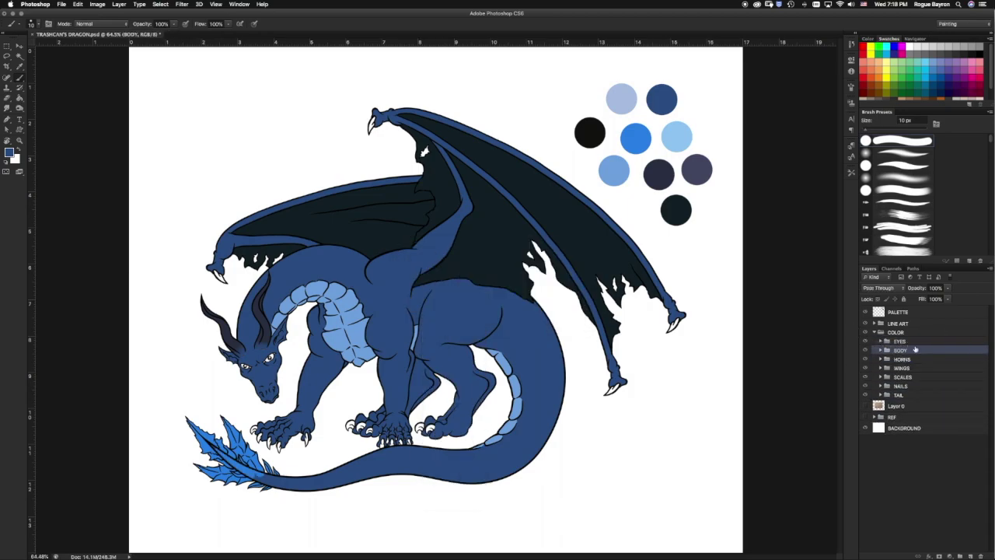
click(883, 340)
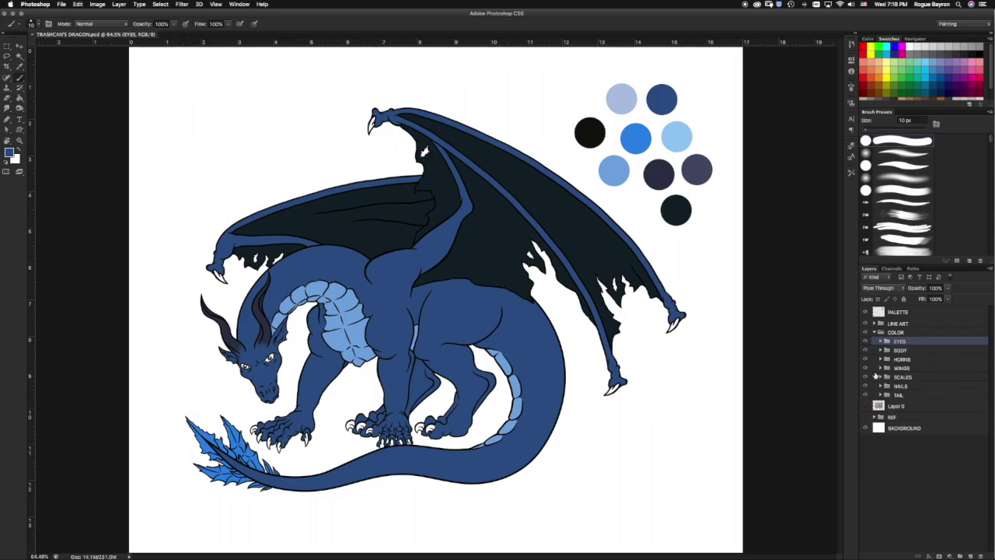
Sample the dark navy colour and paint the middle and leftmost claws.
key(i)
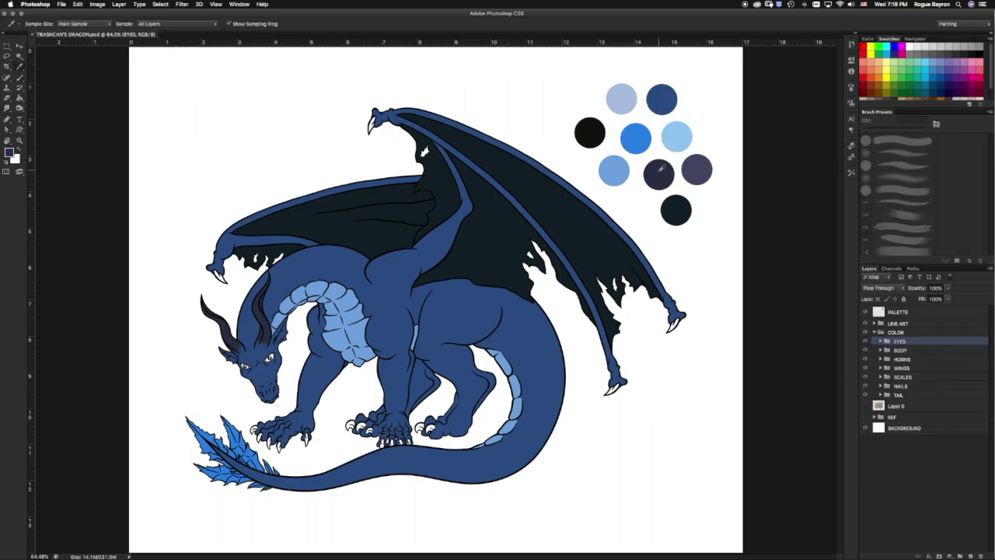
click(883, 386)
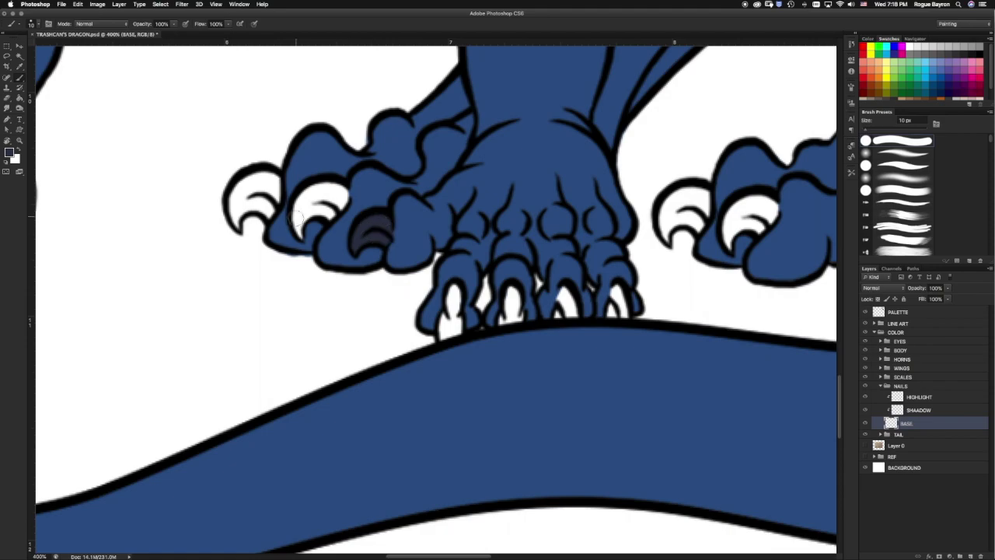
drag(300, 211, 342, 204)
drag(273, 187, 246, 196)
key(bracketright)
key(bracketright)
key(bracketright)
drag(456, 290, 448, 333)
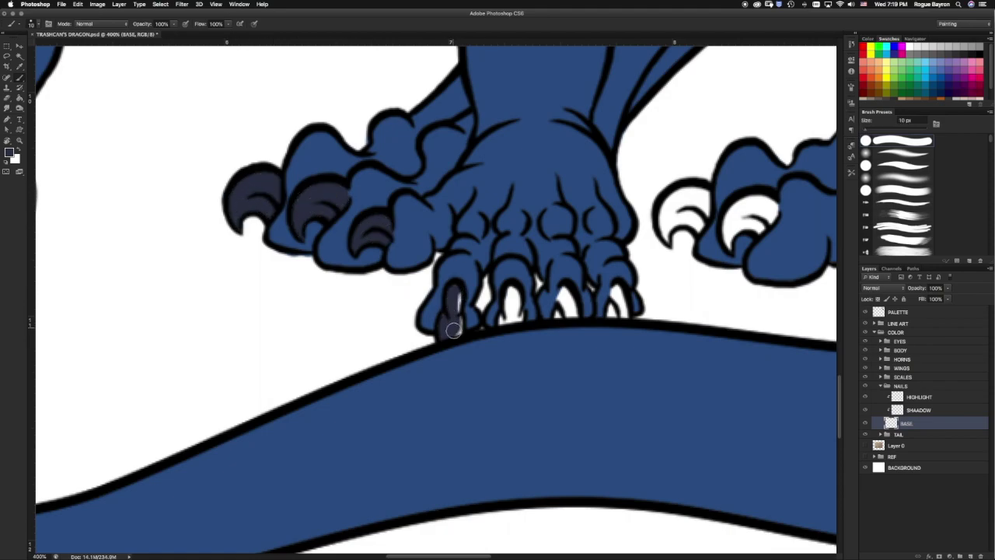
Paint the right foot's claws dark navy.
drag(620, 298, 363, 333)
mouse_move(435, 227)
mouse_down()
mouse_move(449, 251)
mouse_move(506, 280)
mouse_up()
key(bracketright)
drag(700, 265, 311, 326)
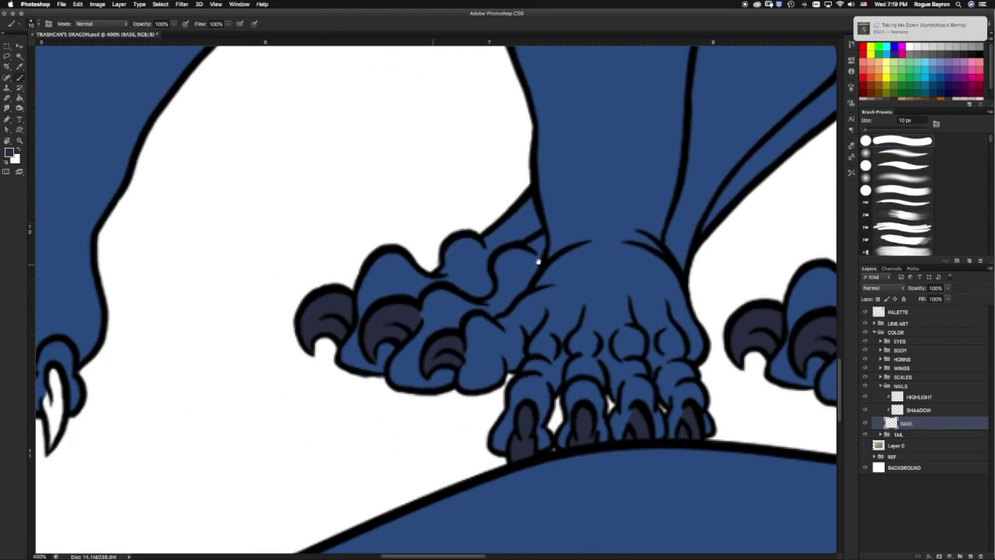
drag(435, 253, 430, 294)
drag(266, 309, 271, 354)
Paint the front-left foot's claws dark navy and zoom out to the whole dragon.
drag(207, 272, 209, 338)
mouse_move(105, 218)
mouse_down()
mouse_move(307, 237)
mouse_move(322, 252)
mouse_up()
drag(363, 272, 348, 322)
key(e)
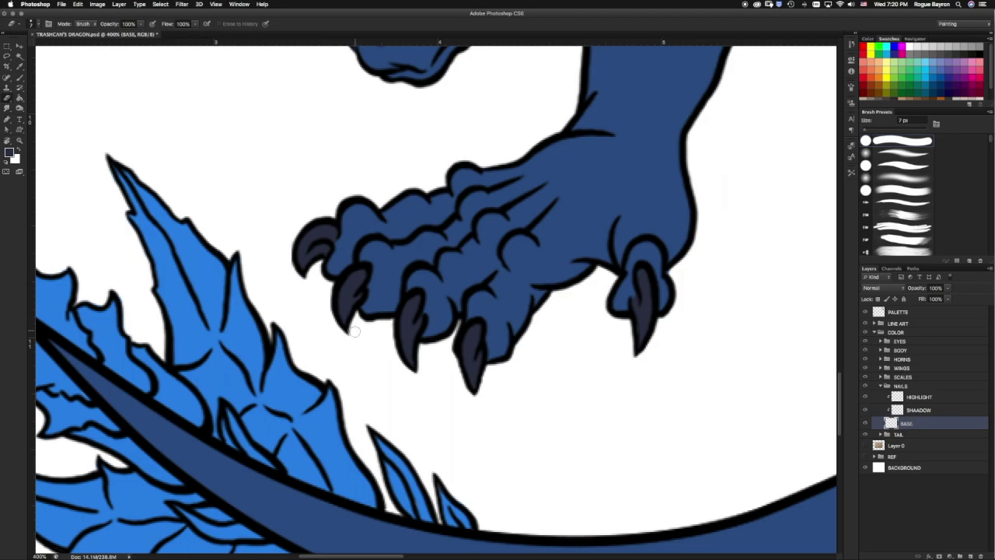
drag(402, 372, 413, 278)
key(ctrl+0)
key(b)
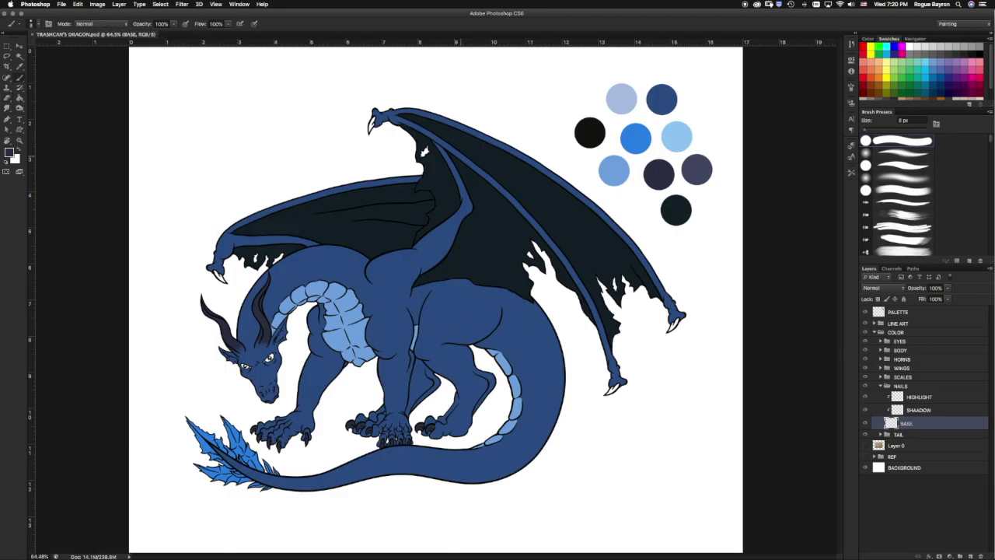
click(907, 419)
Zoom in on the head and dab blue into both eyes' irises.
scroll(327, 311, up, 5)
drag(233, 388, 545, 233)
drag(447, 307, 474, 288)
key(ctrl+z)
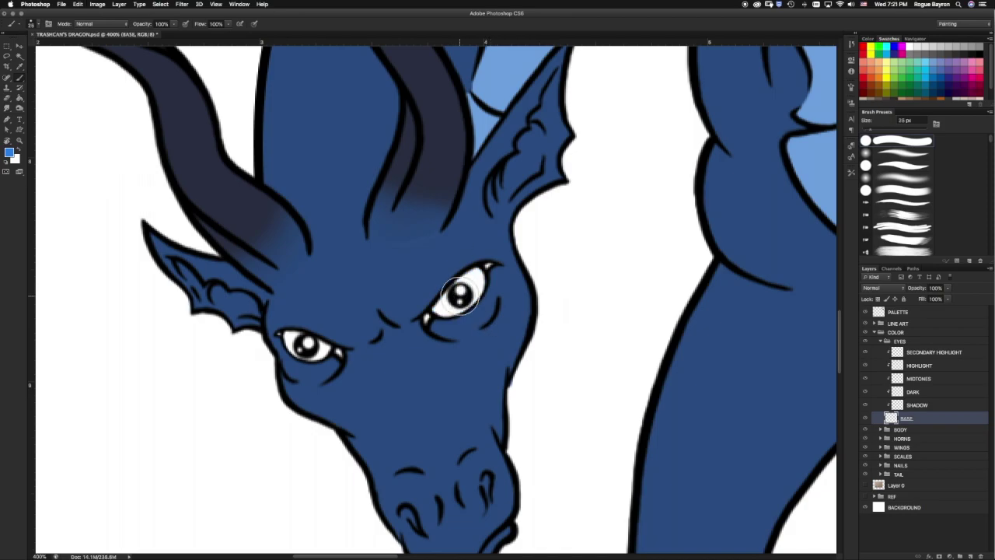
click(461, 296)
key(e)
key(b)
click(307, 342)
key(e)
Add a new BLUE eye layer above the eyes' BASE layer and clip it.
click(913, 418)
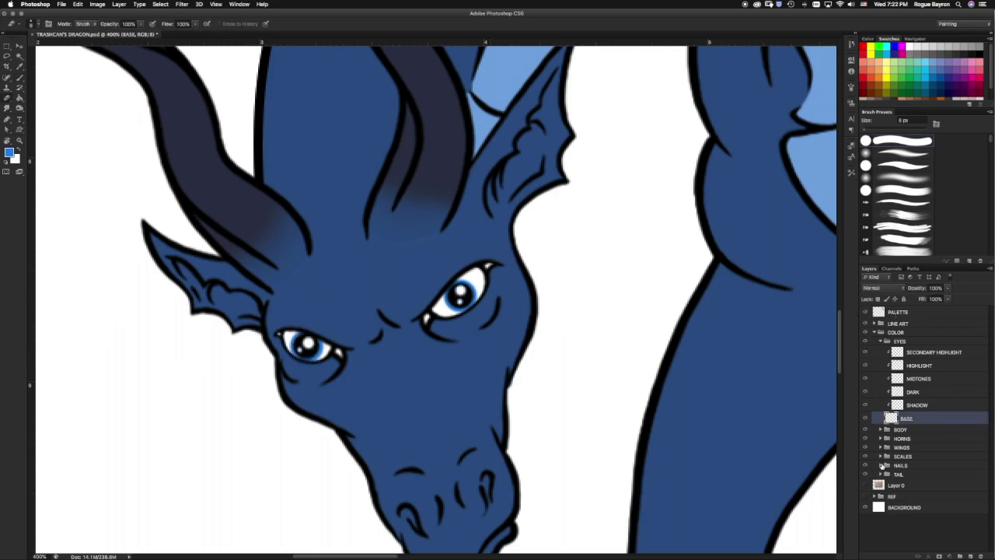
key(l)
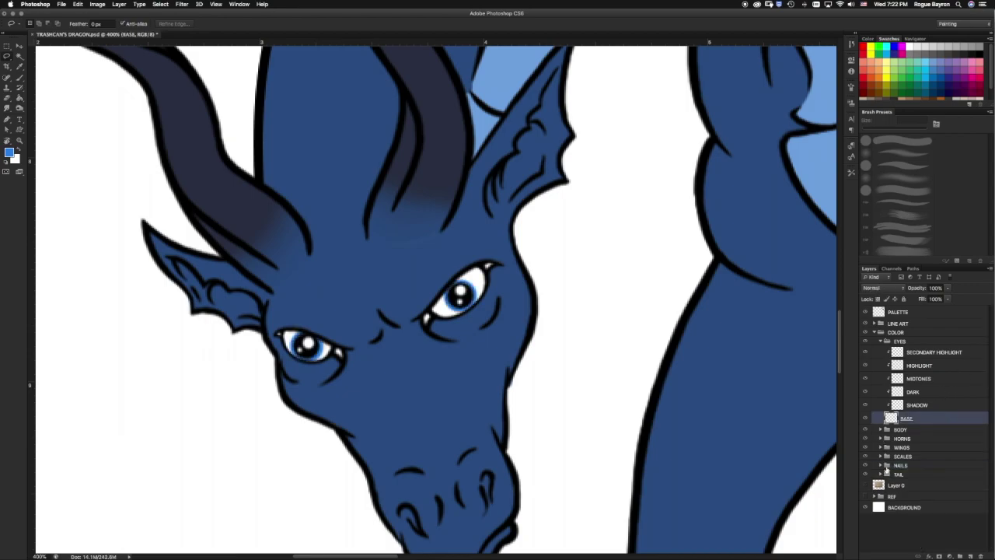
click(881, 465)
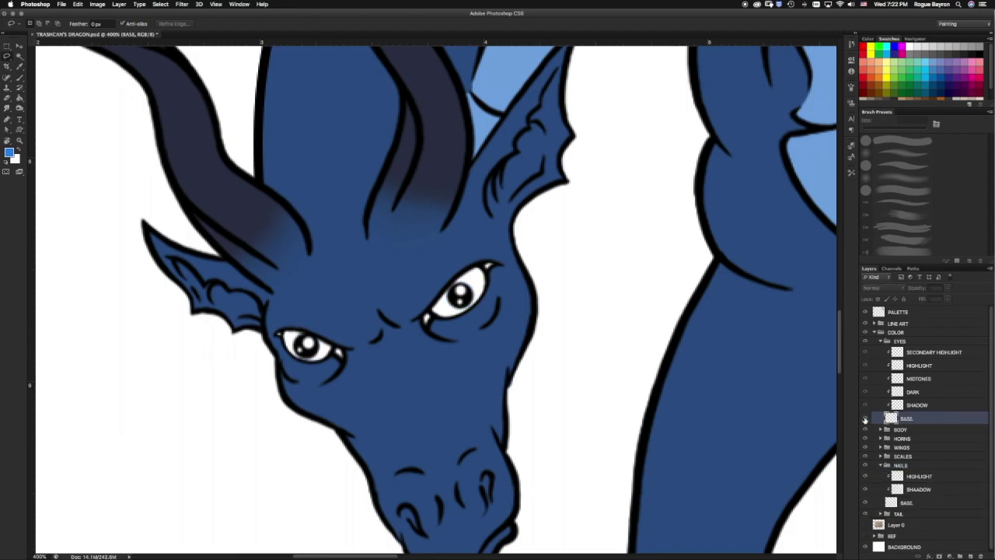
key(ctrl+shift+alt+n)
double_click(913, 418)
right_click(902, 407)
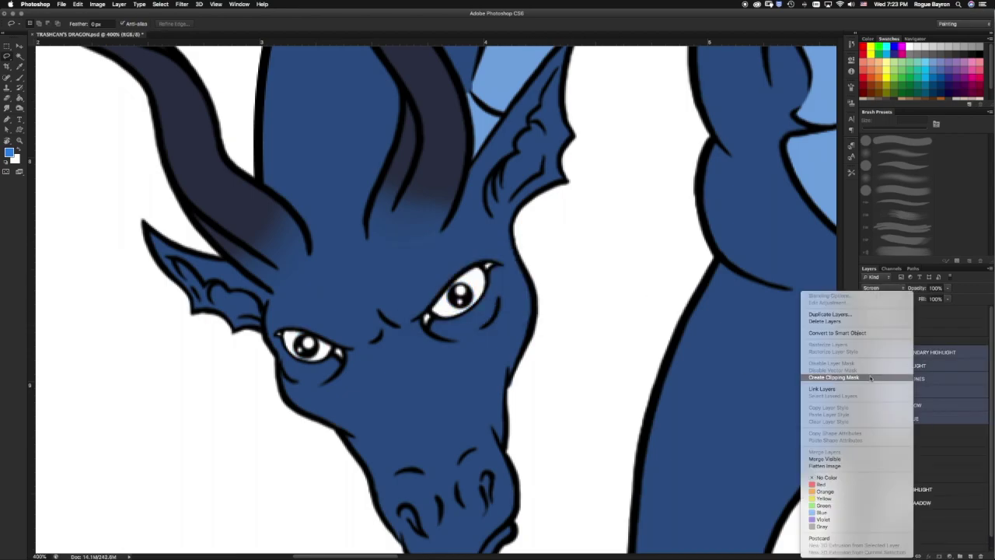
click(856, 378)
key(ctrl+0)
Paint light-blue irises in both eyes with a smaller brush.
key(ctrl+plus)
key(ctrl+plus)
key(bracketleft)
key(bracketleft)
key(bracketleft)
drag(459, 327, 505, 303)
mouse_move(256, 373)
mouse_down()
mouse_move(276, 392)
mouse_move(310, 395)
mouse_up()
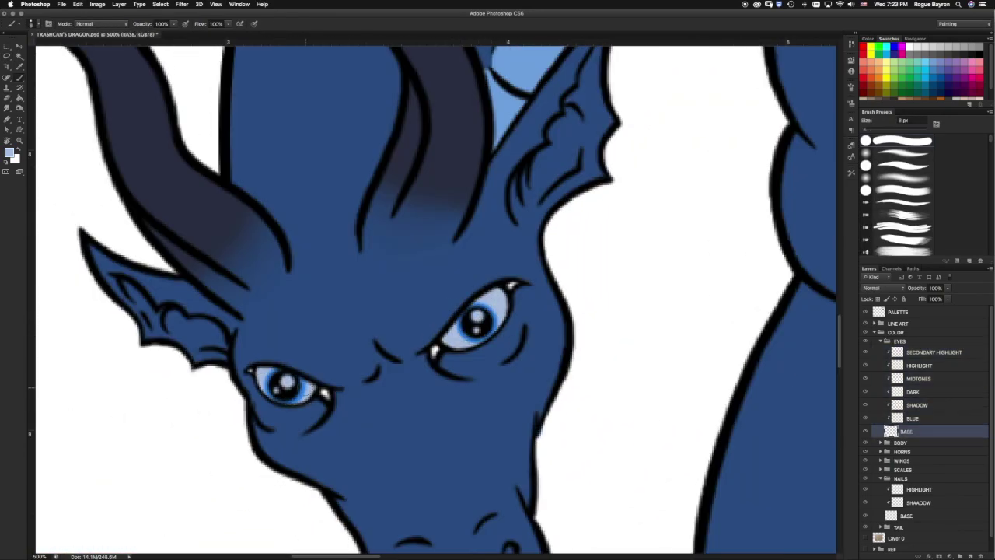
key(ctrl+0)
key(i)
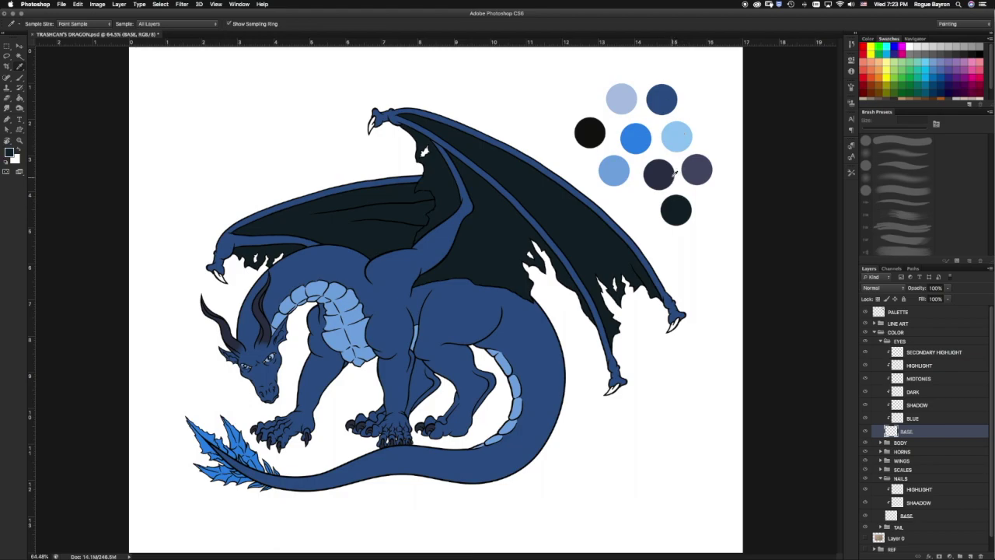
key(b)
scroll(238, 373, up, 5)
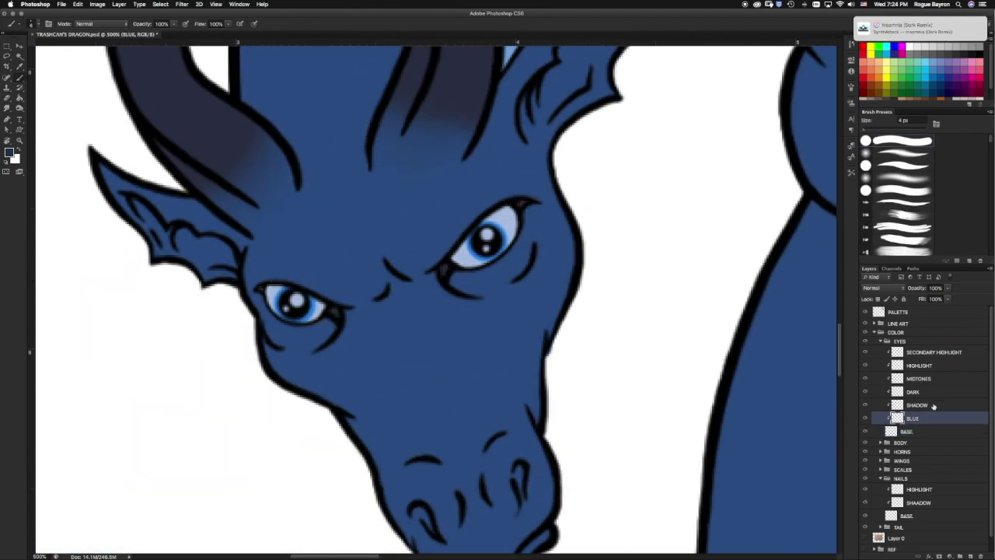
key(e)
key(ctrl+z)
key(ctrl+0)
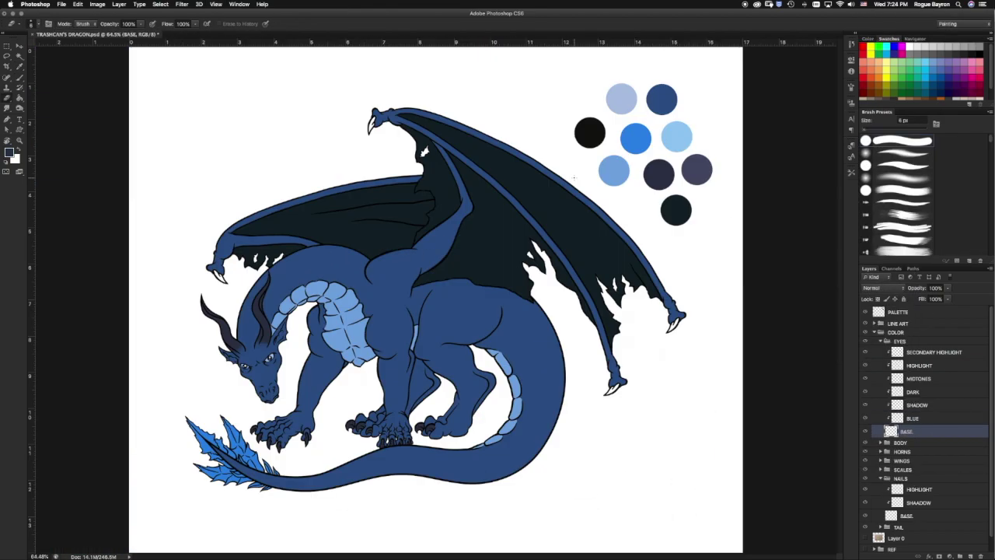
Paint colour onto the wing claw on the nails' BASE layer.
click(881, 342)
click(907, 423)
key(b)
scroll(195, 228, up, 5)
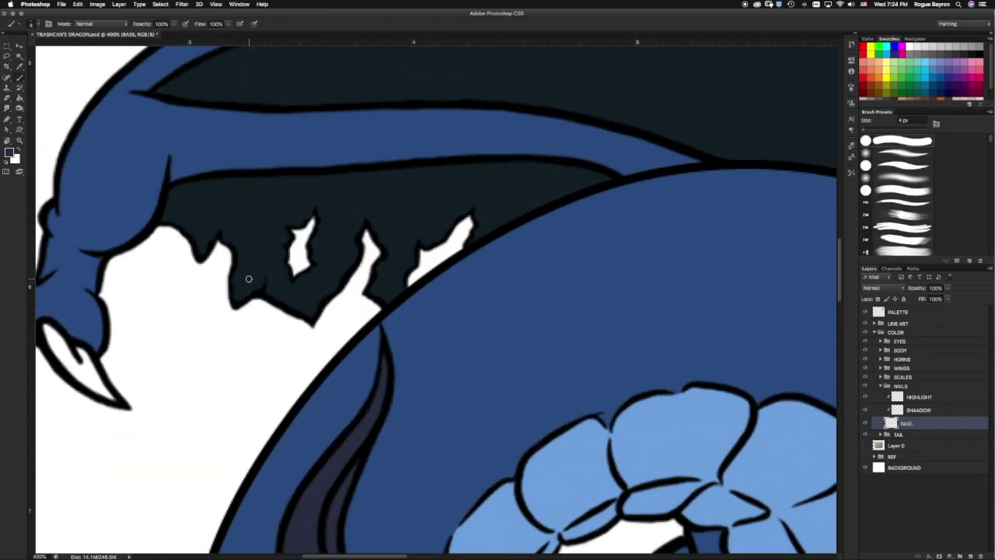
drag(233, 365, 218, 333)
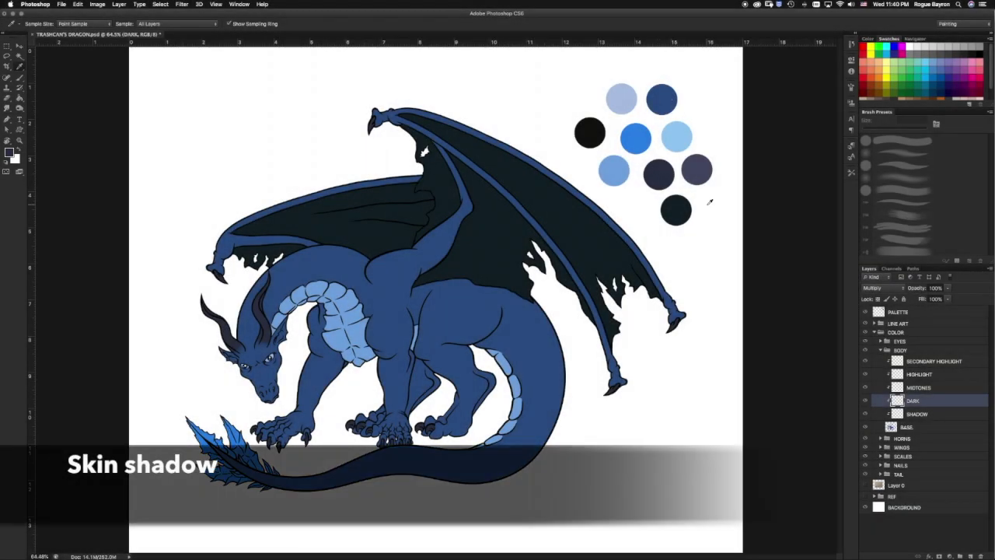
Brush soft dark shadow along the hip crease and up the hip curve.
key(b)
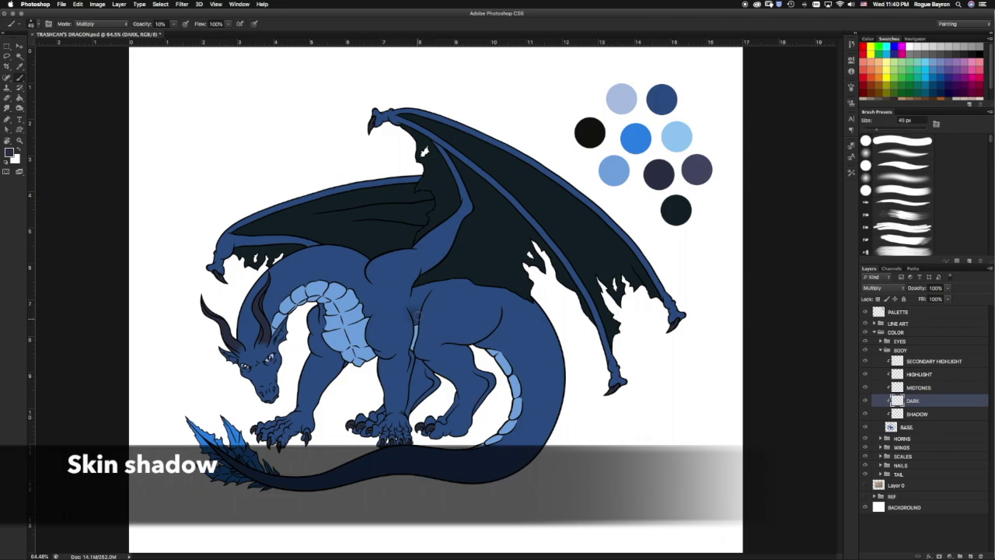
scroll(420, 311, up, 3)
mouse_move(376, 475)
mouse_down()
mouse_move(442, 251)
mouse_move(347, 298)
mouse_move(462, 249)
mouse_move(405, 404)
mouse_up()
key(bracketright)
drag(404, 334, 450, 256)
scroll(451, 257, down, 4)
scroll(451, 257, right, 4)
mouse_move(396, 292)
mouse_down()
mouse_move(437, 263)
mouse_move(331, 286)
mouse_up()
drag(471, 167, 436, 259)
key(bracketleft)
key(bracketleft)
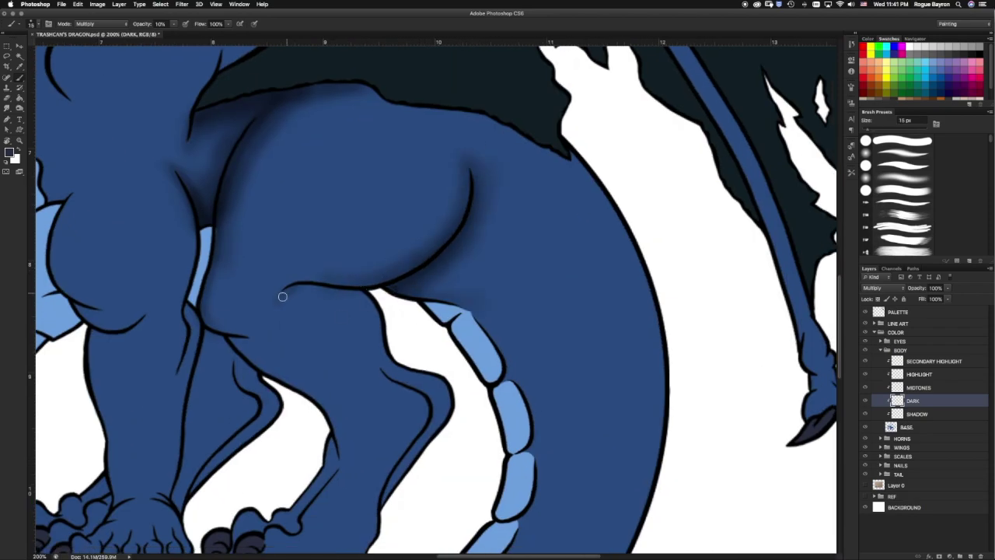
mouse_move(306, 286)
mouse_down()
mouse_move(355, 282)
mouse_move(288, 295)
mouse_move(370, 317)
mouse_up()
key(bracketright)
key(bracketright)
key(bracketright)
Shade along the inner leg crease down to the lower leg and toe crease.
scroll(371, 316, down, 2)
key(super+plus)
key(bracketleft)
key(bracketleft)
key(bracketleft)
mouse_move(337, 404)
mouse_down()
mouse_move(346, 354)
mouse_move(416, 253)
mouse_up()
drag(377, 147, 402, 273)
key(bracketright)
key(bracketright)
key(bracketright)
mouse_move(331, 116)
mouse_down()
mouse_move(435, 223)
mouse_move(373, 318)
mouse_up()
scroll(489, 238, left, 5)
drag(488, 238, 501, 268)
key(bracketleft)
drag(428, 380, 424, 411)
drag(330, 460, 323, 480)
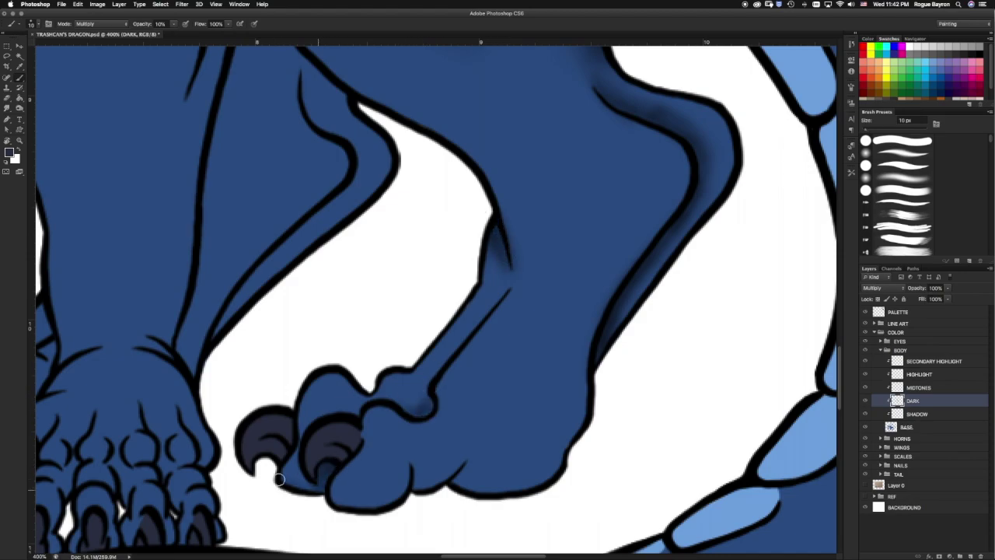
mouse_move(401, 404)
mouse_down()
mouse_move(502, 288)
mouse_move(413, 402)
mouse_move(334, 416)
mouse_move(384, 397)
mouse_up()
Shade the bottom of the foot, under the toes, and along the leg.
key(bracketright)
drag(412, 467, 462, 490)
drag(388, 502, 327, 502)
scroll(428, 318, down, 3)
drag(385, 365, 498, 330)
mouse_move(513, 272)
mouse_down()
mouse_move(438, 331)
mouse_move(272, 374)
mouse_up()
mouse_move(365, 155)
mouse_down()
mouse_move(499, 410)
mouse_move(427, 435)
mouse_move(389, 273)
mouse_move(438, 207)
mouse_move(459, 253)
mouse_move(408, 412)
mouse_up()
key(bracketleft)
drag(450, 191, 497, 256)
mouse_move(482, 389)
mouse_down()
mouse_move(435, 220)
mouse_move(424, 332)
mouse_move(466, 271)
mouse_move(386, 438)
mouse_up()
key(bracketleft)
key(bracketleft)
Shade around the foot, the leg edge, the foot's lower edge and second toe.
key(bracketright)
key(bracketright)
mouse_move(482, 366)
mouse_down()
mouse_move(436, 254)
mouse_move(384, 233)
mouse_move(444, 271)
mouse_up()
scroll(444, 272, down, 5)
key(bracketleft)
key(bracketleft)
key(bracketleft)
mouse_move(528, 202)
mouse_down()
mouse_move(365, 402)
mouse_move(351, 362)
mouse_move(400, 215)
mouse_move(387, 282)
mouse_up()
key(bracketright)
key(bracketright)
key(bracketright)
drag(435, 248, 564, 187)
drag(412, 379, 400, 367)
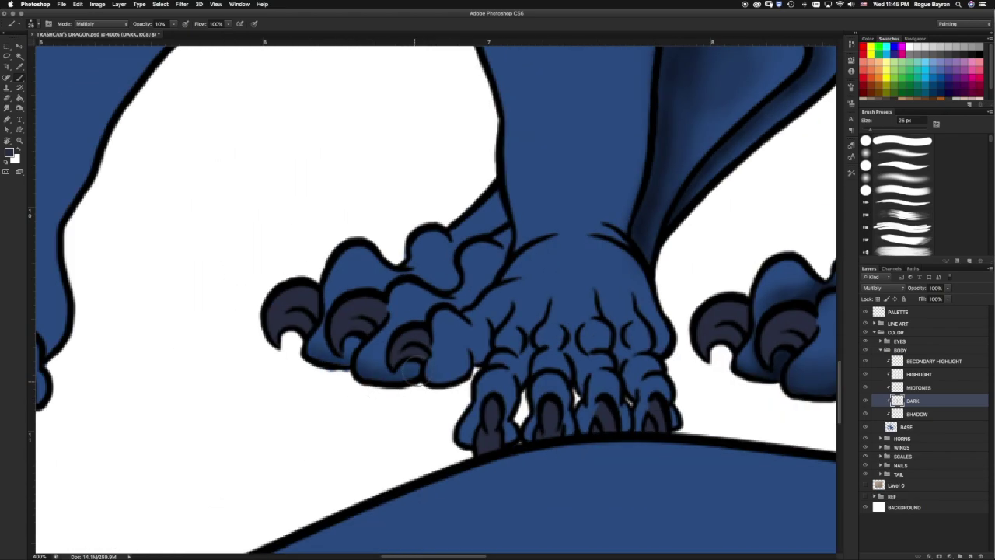
drag(351, 344, 336, 297)
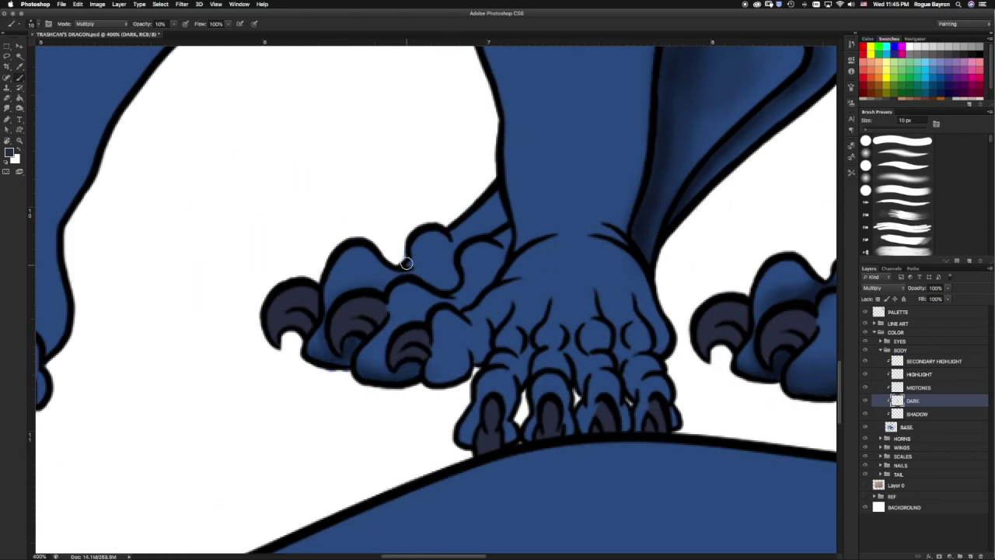
Shade the toe area, the foot's upper edge, inner side and top.
key(bracketright)
drag(453, 279, 424, 276)
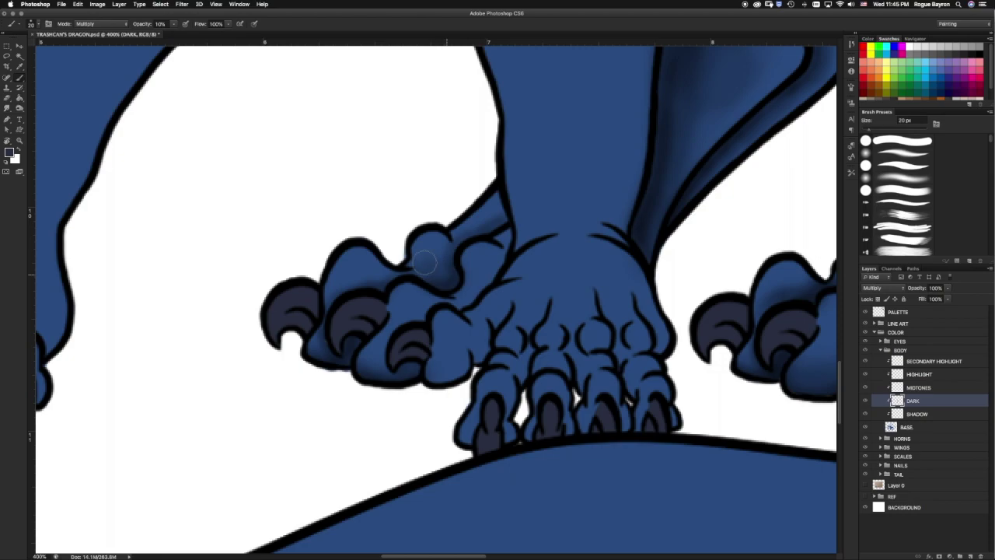
mouse_move(500, 207)
mouse_down()
mouse_move(471, 229)
mouse_move(459, 300)
mouse_up()
key(bracketleft)
key(bracketleft)
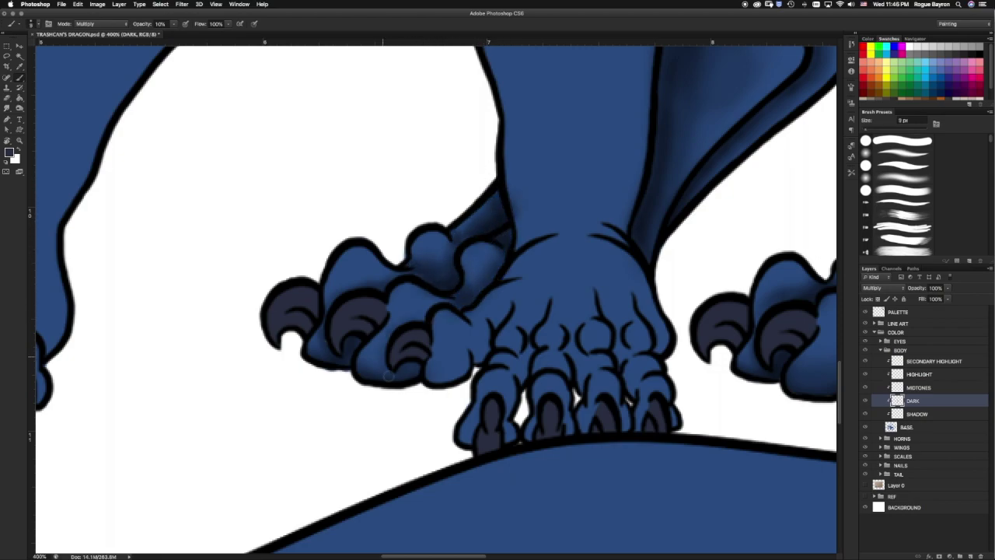
mouse_move(356, 347)
mouse_down()
mouse_move(456, 366)
mouse_move(486, 321)
mouse_move(528, 349)
mouse_move(550, 278)
mouse_up()
key(bracketleft)
mouse_move(568, 365)
mouse_down()
mouse_move(572, 280)
mouse_move(623, 349)
mouse_up()
Shade the right-hand foot's toes, the gaps between them, and near the wrist.
mouse_move(635, 297)
mouse_down()
mouse_move(659, 351)
mouse_move(631, 398)
mouse_up()
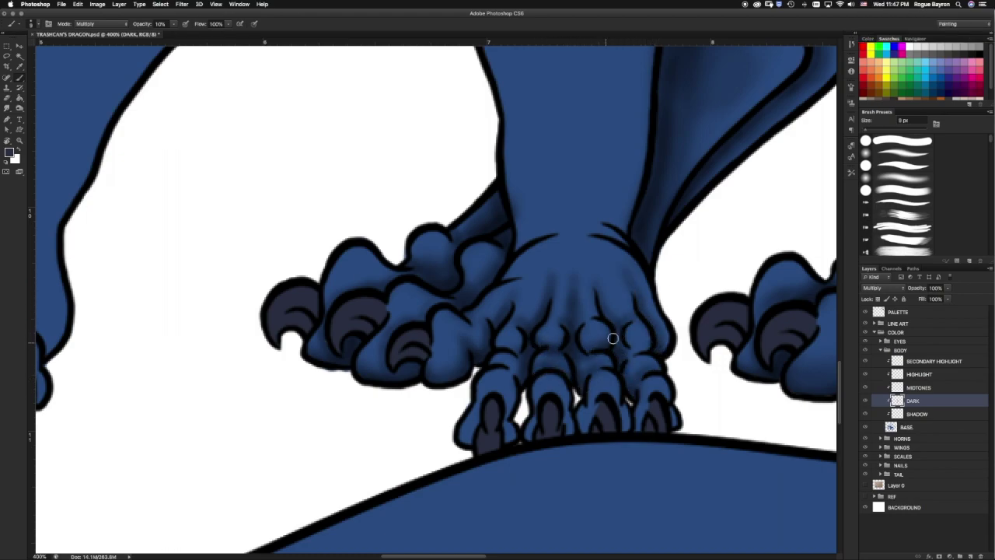
drag(524, 340, 542, 286)
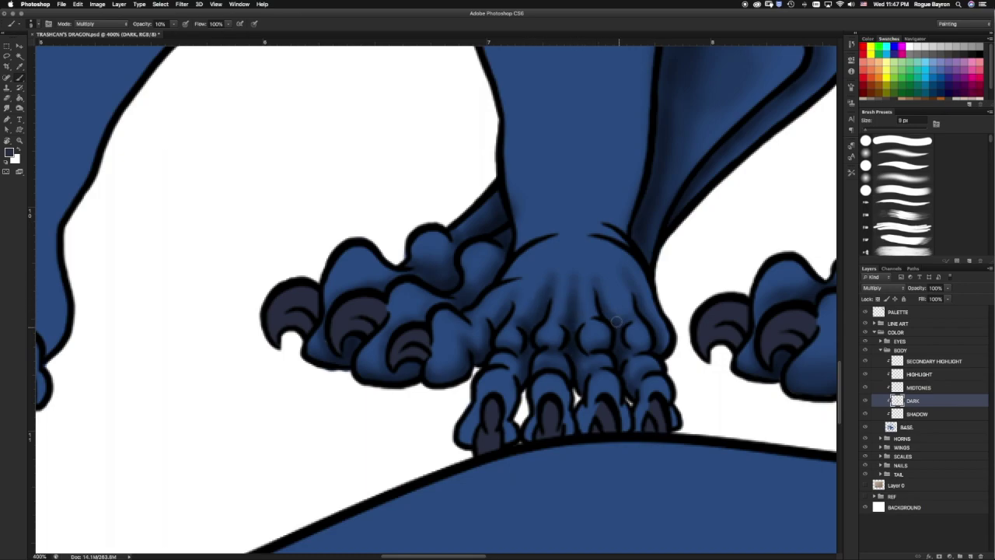
drag(495, 363, 521, 382)
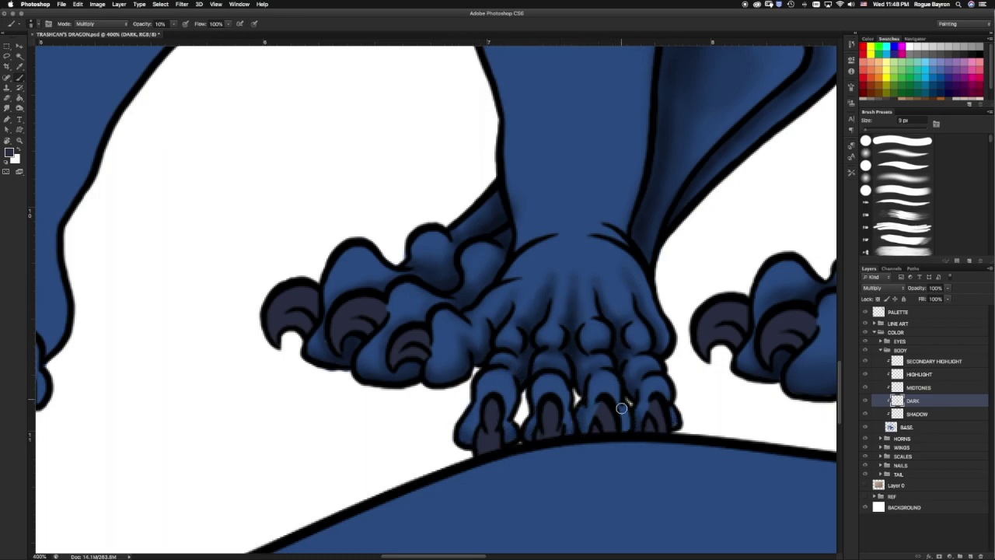
drag(518, 242, 545, 229)
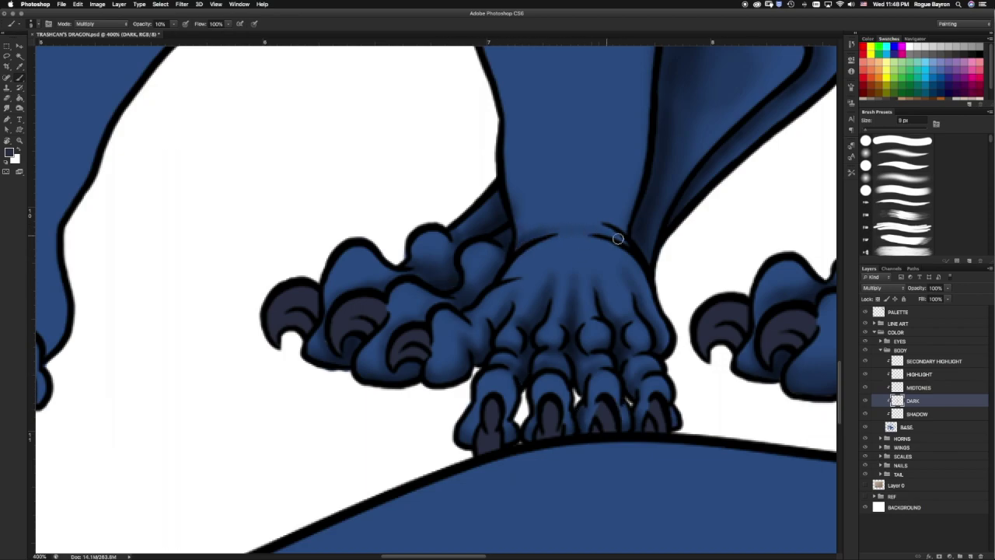
scroll(519, 241, right, 10)
key(bracketleft)
mouse_move(493, 316)
mouse_down()
mouse_move(509, 343)
mouse_move(493, 360)
mouse_move(461, 347)
mouse_up()
Shade the arm edge, under the elbow, the inner arm line and beside the belly scales.
key(bracketright)
key(bracketright)
key(bracketright)
scroll(462, 347, left, 10)
mouse_move(321, 238)
mouse_down()
mouse_move(329, 200)
mouse_move(427, 171)
mouse_up()
key(bracketleft)
mouse_move(499, 277)
mouse_down()
mouse_move(515, 168)
mouse_move(516, 251)
mouse_move(486, 422)
mouse_up()
key(bracketright)
key(bracketright)
scroll(391, 353, down, 5)
scroll(392, 352, up, 5)
drag(467, 189, 490, 177)
drag(552, 424, 462, 396)
Soften parts of the shadows with a larger eraser at 10% strength.
scroll(545, 469, down, 5)
scroll(545, 468, right, 4)
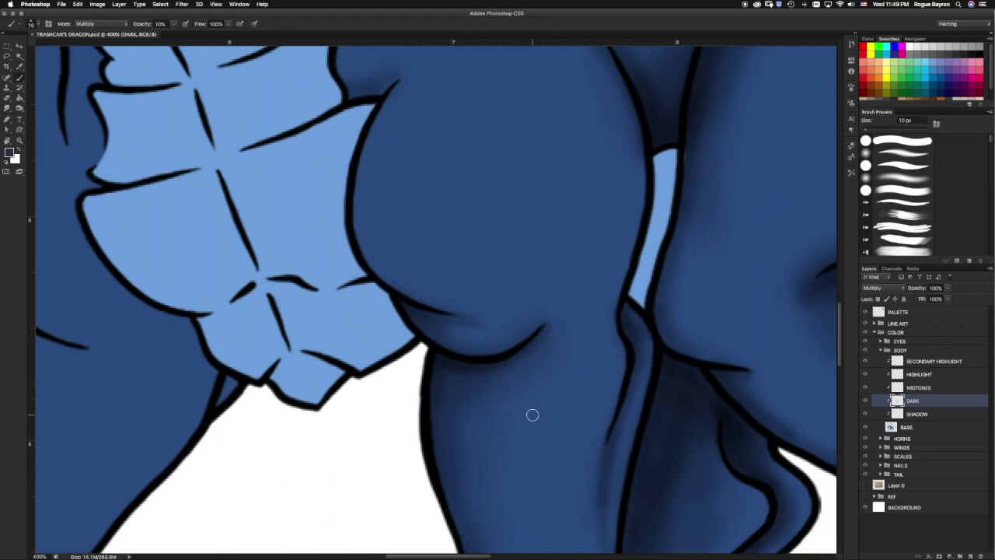
scroll(626, 333, up, 2)
scroll(458, 300, up, 3)
scroll(458, 301, right, 3)
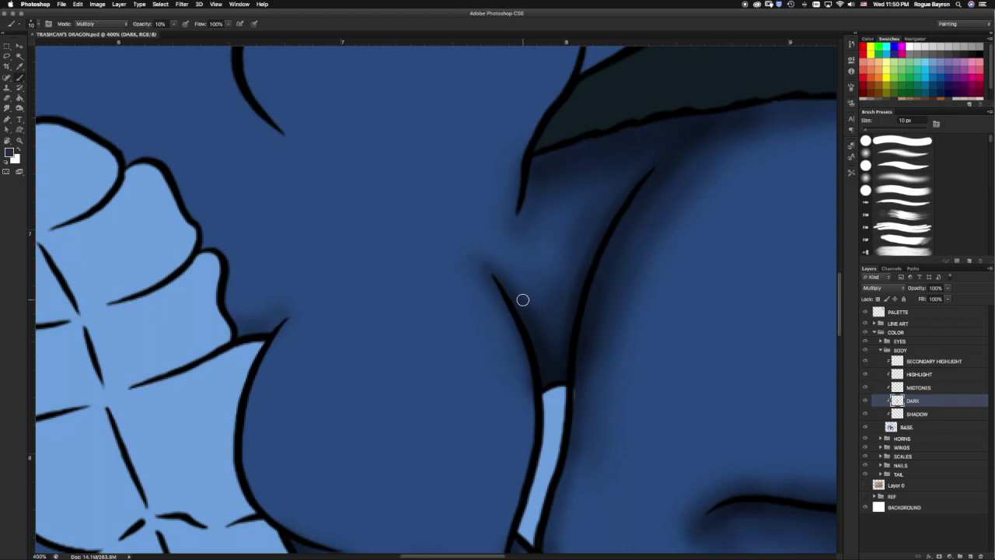
scroll(466, 334, up, 1)
scroll(467, 334, left, 3)
key(e)
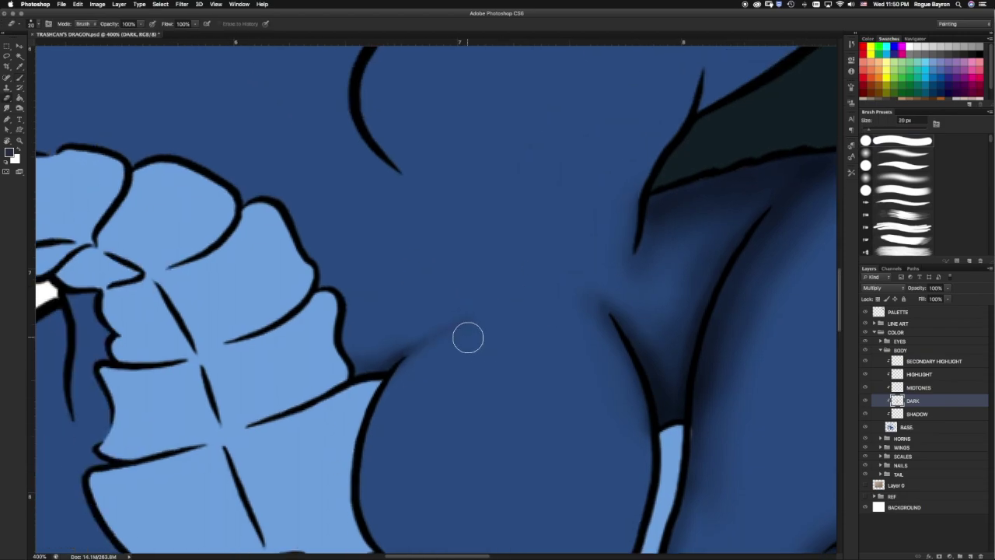
key(bracketright)
key(bracketright)
key(1)
scroll(524, 451, right, 5)
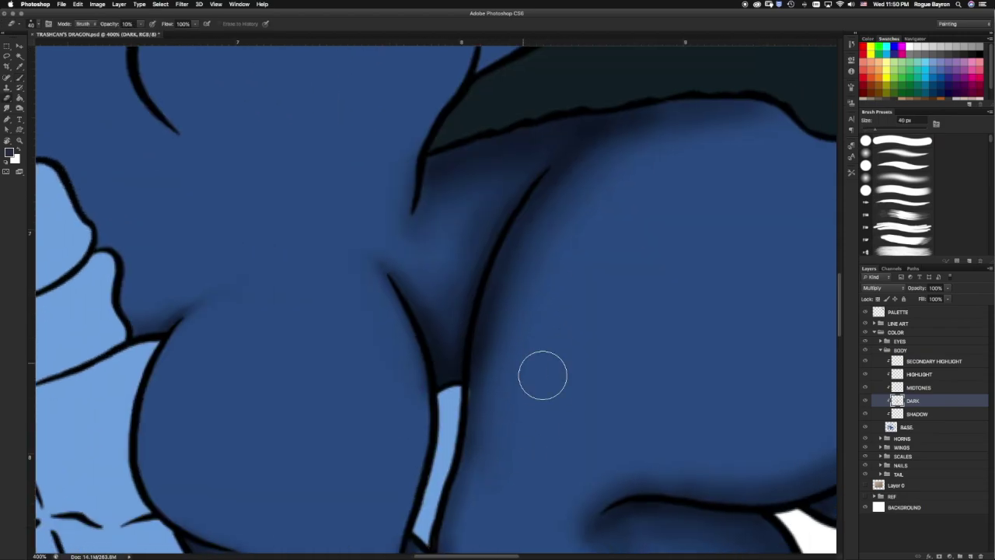
scroll(544, 373, right, 5)
scroll(638, 277, down, 3)
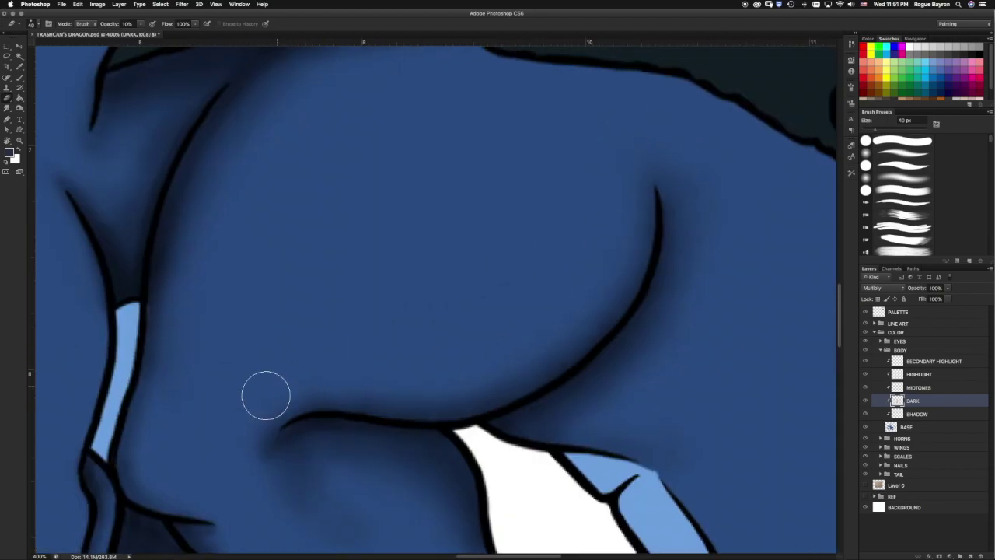
scroll(295, 311, down, 3)
scroll(295, 311, left, 1)
scroll(386, 328, up, 3)
scroll(555, 272, up, 3)
scroll(307, 354, left, 2)
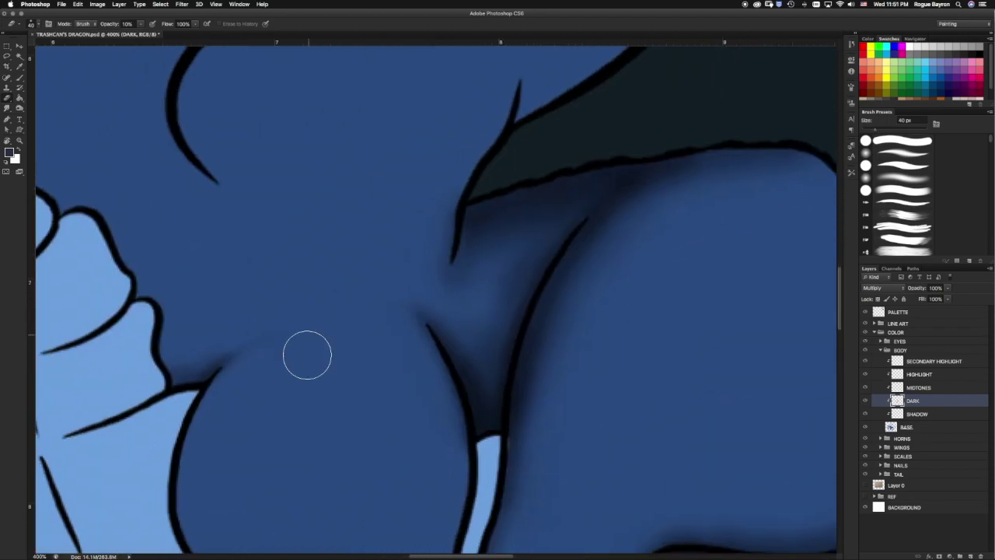
Return to the brush and darken the shading on the body.
key(b)
scroll(307, 355, up, 3)
scroll(422, 321, left, 2)
scroll(500, 236, up, 3)
mouse_move(307, 336)
mouse_down()
mouse_move(295, 337)
mouse_move(289, 249)
mouse_up()
scroll(295, 337, down, 5)
scroll(374, 248, down, 3)
key(bracketright)
Darken the shading along the horn outline and near the horn bases.
drag(412, 280, 381, 373)
scroll(355, 373, up, 2)
key(bracketleft)
scroll(355, 373, up, 5)
drag(346, 241, 316, 279)
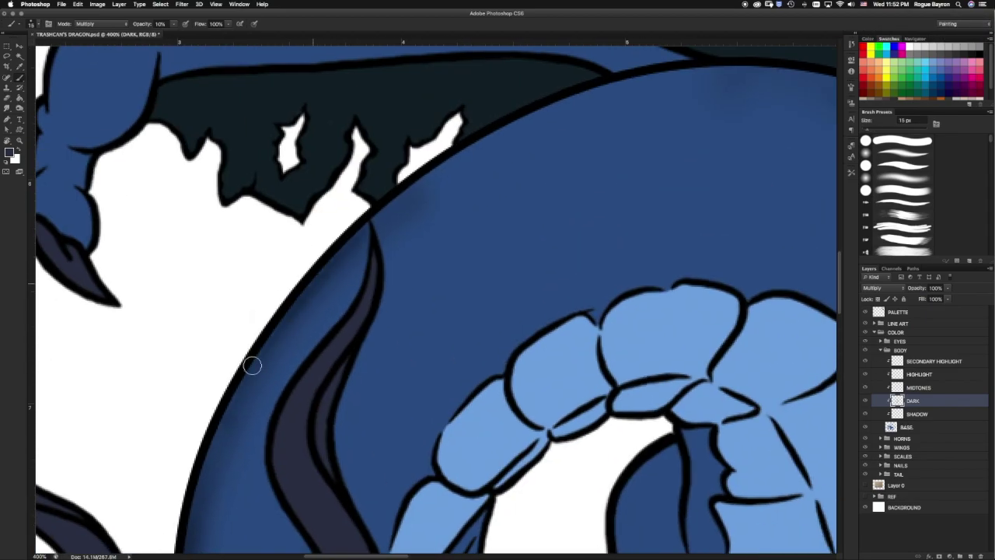
scroll(571, 222, up, 3)
Add faint shading at the wing joint with a smaller brush.
key(bracketright)
key(bracketright)
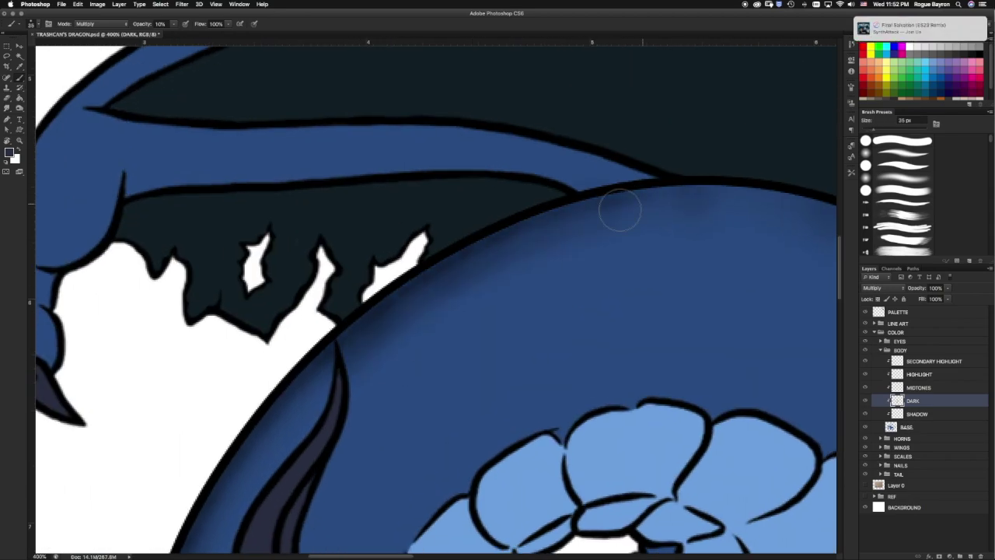
scroll(124, 422, up, 3)
scroll(367, 203, down, 5)
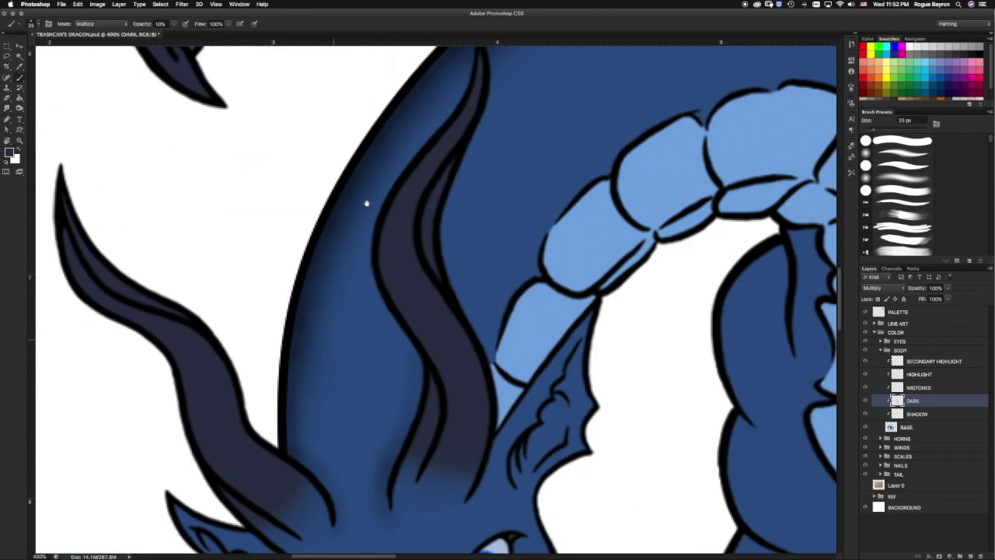
scroll(367, 203, up, 2)
scroll(438, 178, down, 10)
key(bracketleft)
key(bracketleft)
key(bracketleft)
drag(262, 355, 301, 343)
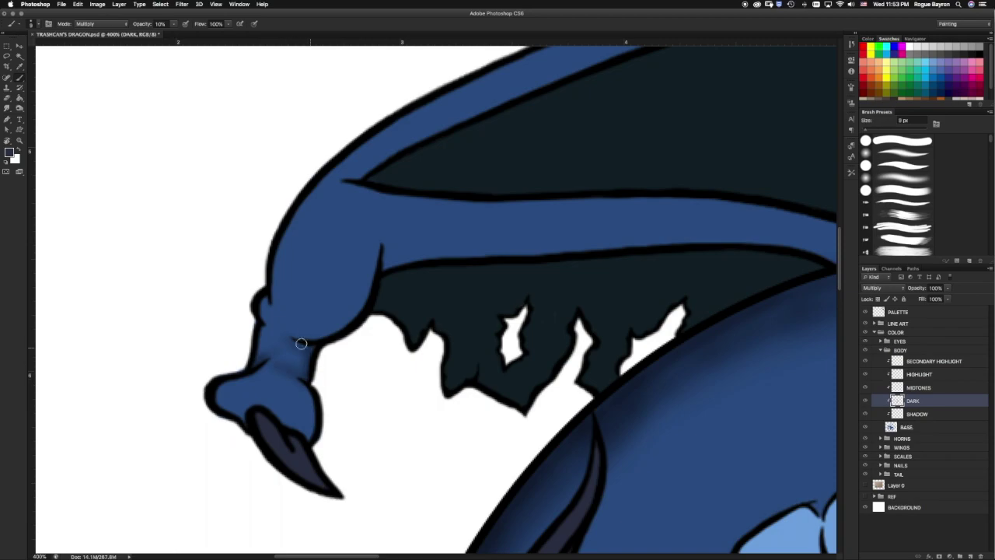
scroll(326, 362, up, 4)
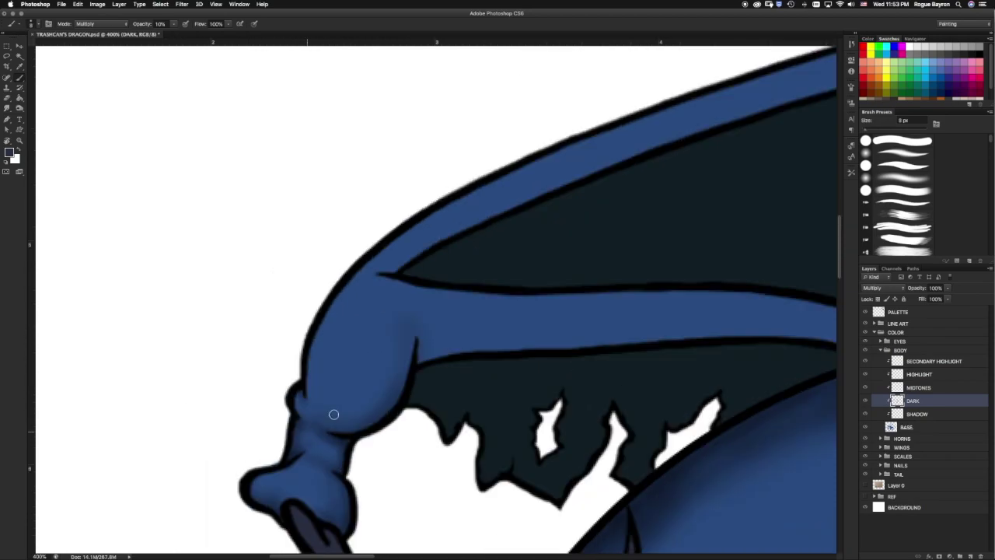
Shade along the blue wing bones beside the membrane.
drag(422, 357, 438, 289)
key(bracketright)
key(bracketright)
key(bracketright)
mouse_move(233, 440)
mouse_down()
mouse_move(269, 397)
mouse_move(238, 493)
mouse_up()
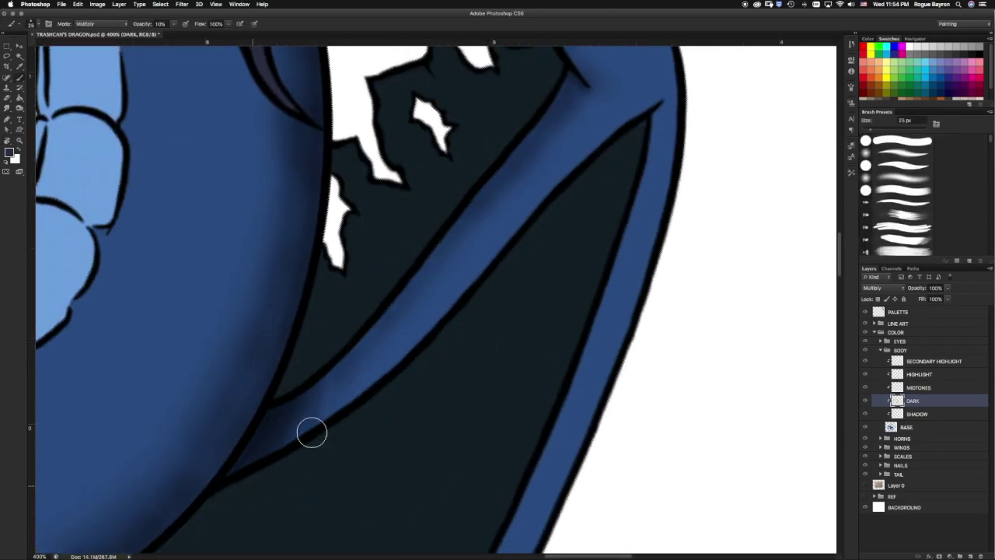
key(bracketleft)
key(bracketleft)
key(bracketleft)
scroll(257, 484, up, 5)
key(bracketright)
key(bracketright)
Shade the blue wing edge out toward the wing tip.
scroll(360, 391, left, 4)
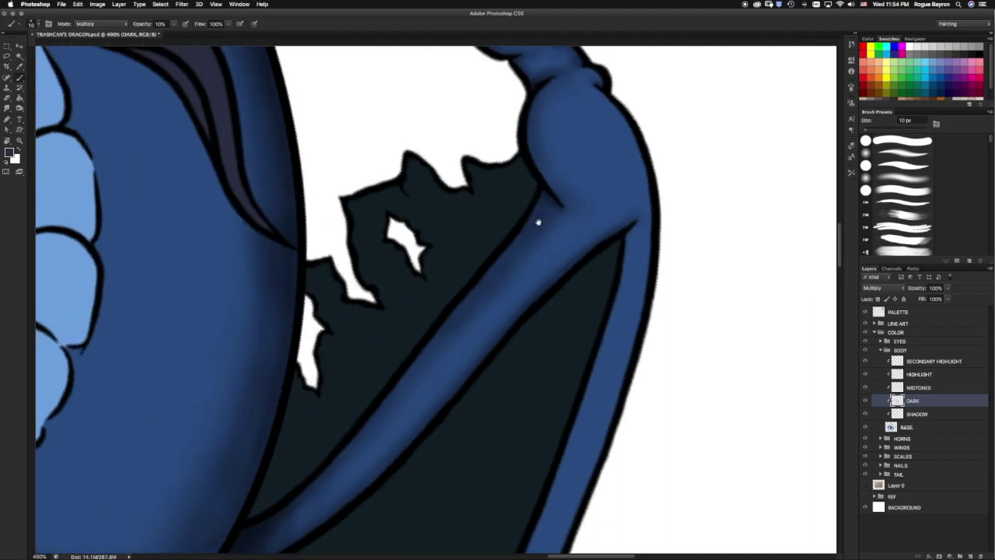
scroll(560, 200, down, 5)
scroll(562, 145, down, 2)
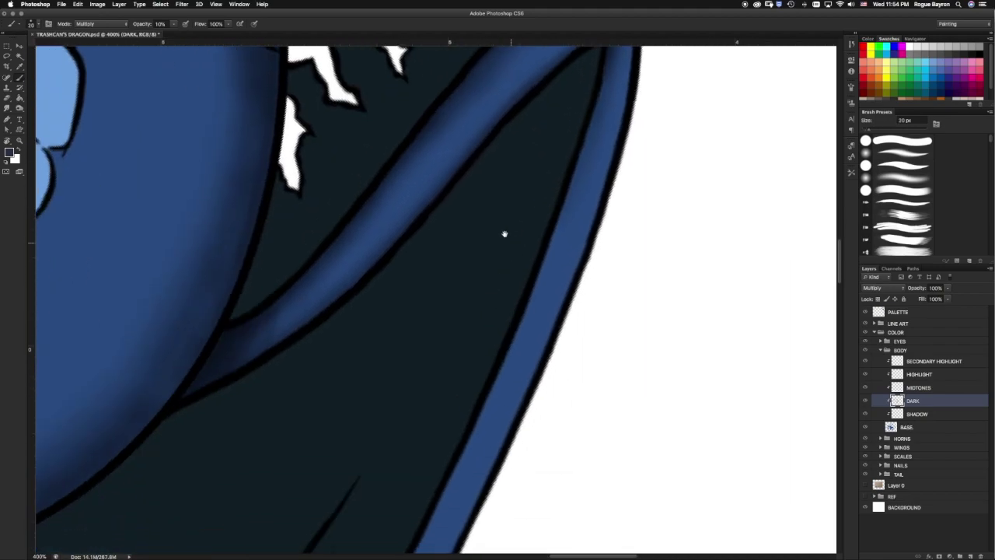
scroll(517, 260, up, 3)
scroll(562, 203, down, 5)
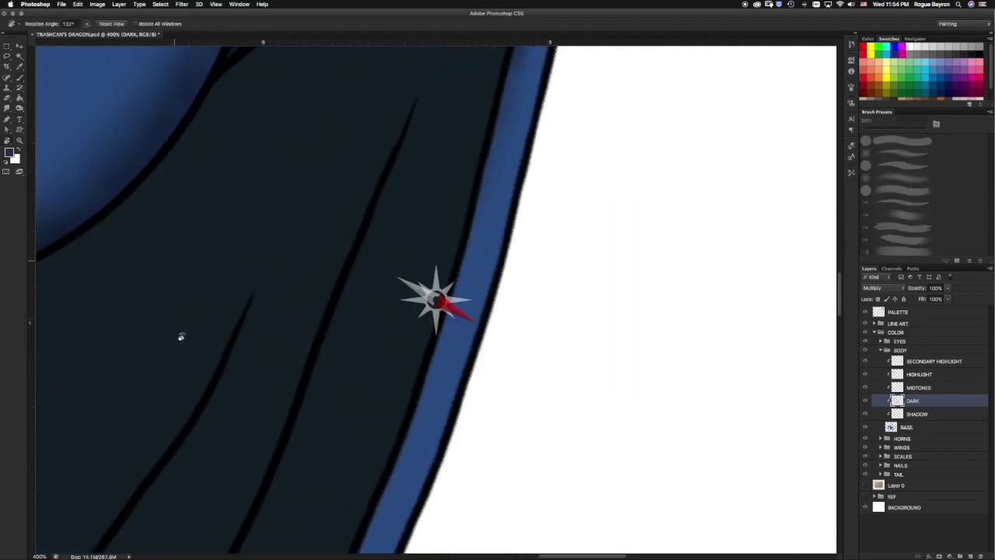
scroll(746, 82, down, 3)
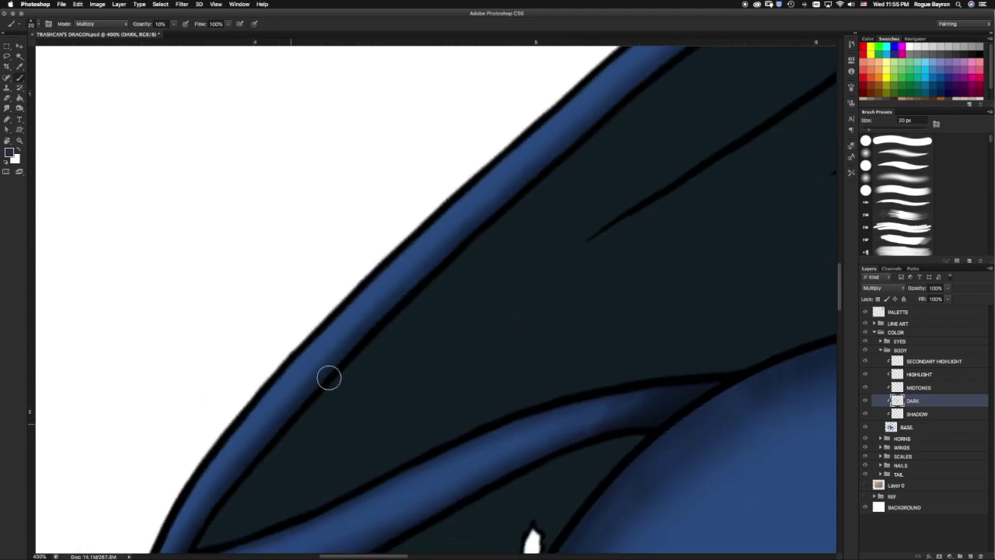
scroll(329, 378, up, 2)
scroll(577, 194, up, 3)
mouse_move(391, 355)
mouse_down()
mouse_move(702, 127)
mouse_move(684, 133)
mouse_move(665, 201)
mouse_up()
Fit the whole dragon on screen and shade the inner fold of the neck curl.
key(ctrl+0)
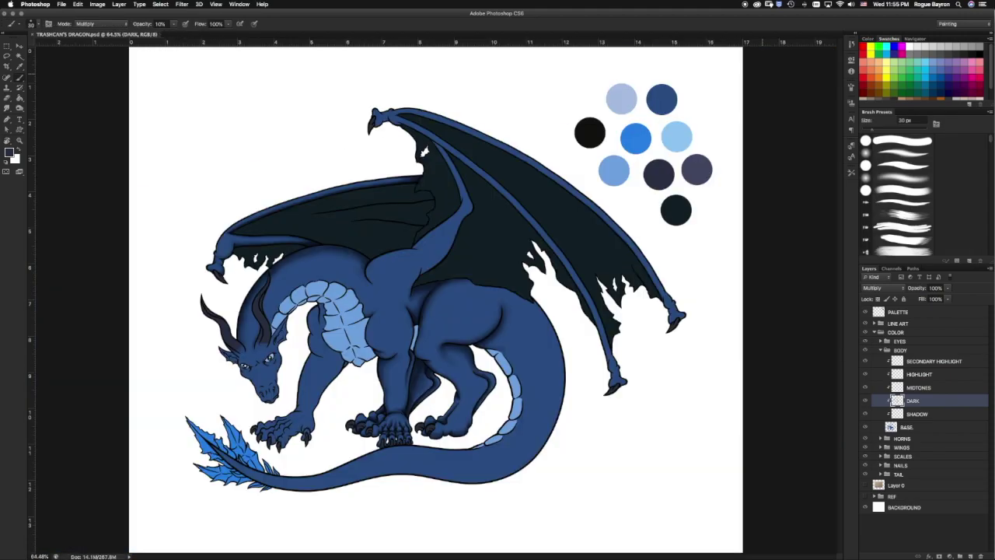
scroll(346, 266, up, 4)
scroll(210, 231, down, 3)
scroll(210, 231, left, 4)
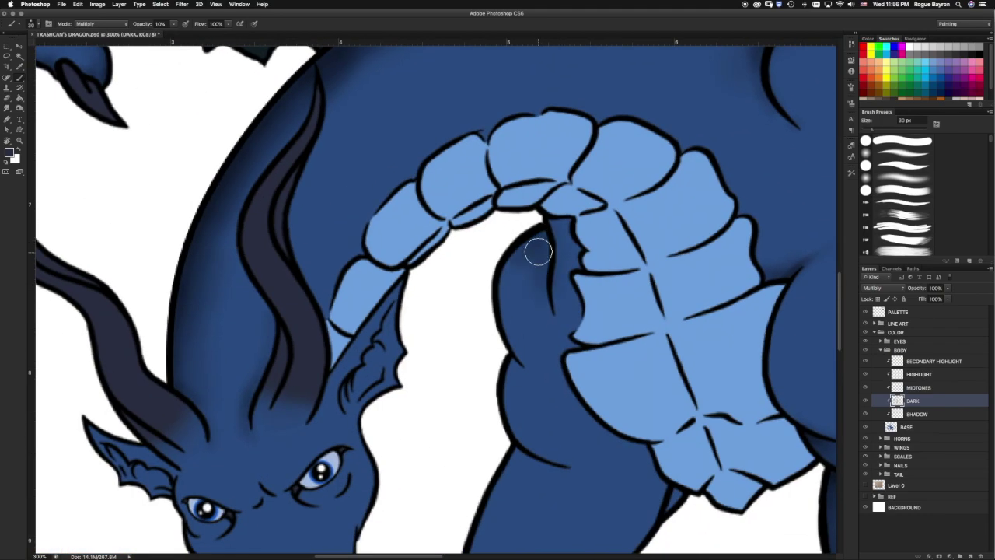
key(bracketleft)
key(bracketleft)
key(bracketleft)
key(bracketleft)
mouse_move(514, 286)
mouse_down()
mouse_move(498, 311)
mouse_move(536, 256)
mouse_up()
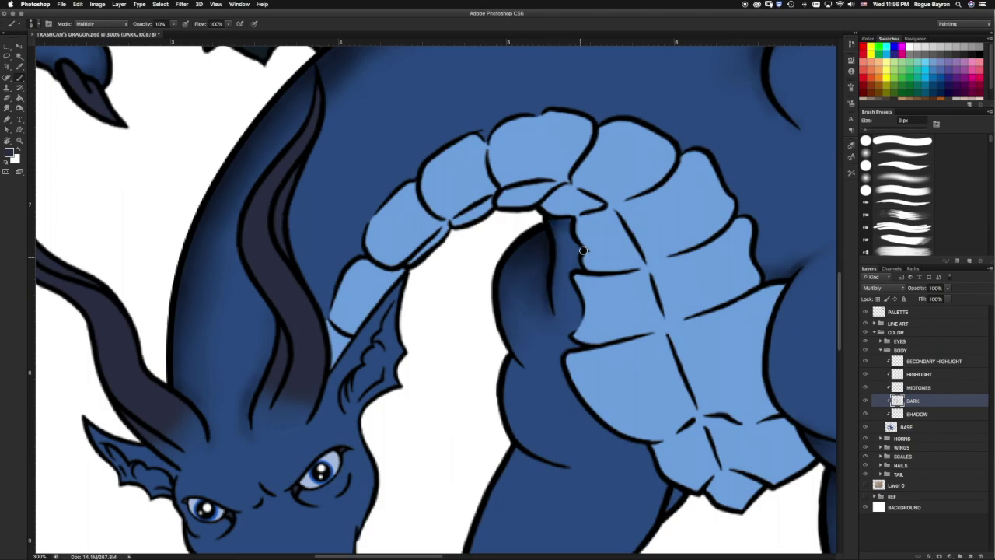
Brush faint shading along the upper foreleg near the shoulder.
scroll(498, 307, down, 4)
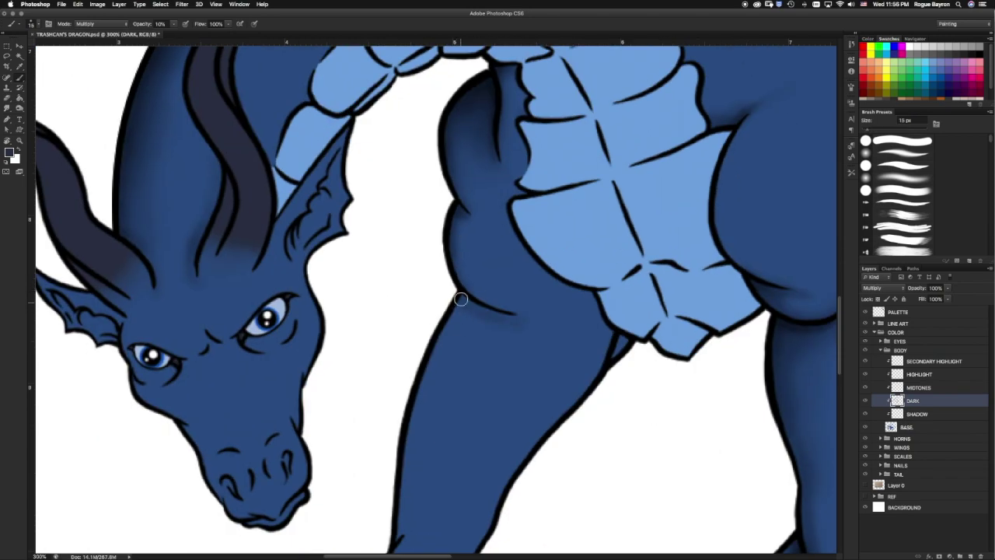
key(bracketright)
key(bracketright)
drag(469, 218, 486, 194)
scroll(487, 194, down, 5)
drag(410, 186, 475, 120)
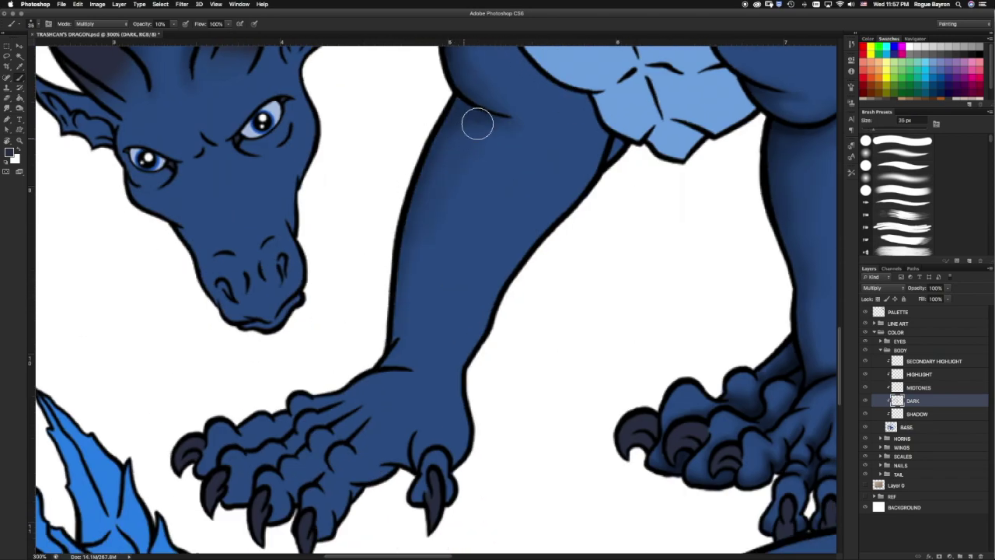
scroll(451, 187, up, 5)
scroll(455, 295, up, 5)
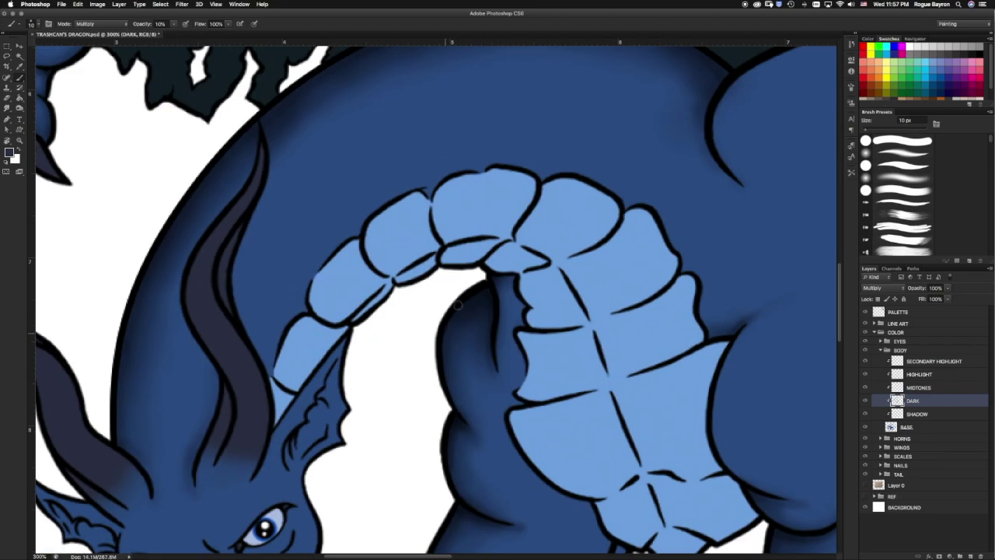
scroll(615, 274, down, 1)
scroll(705, 260, down, 2)
scroll(622, 264, down, 2)
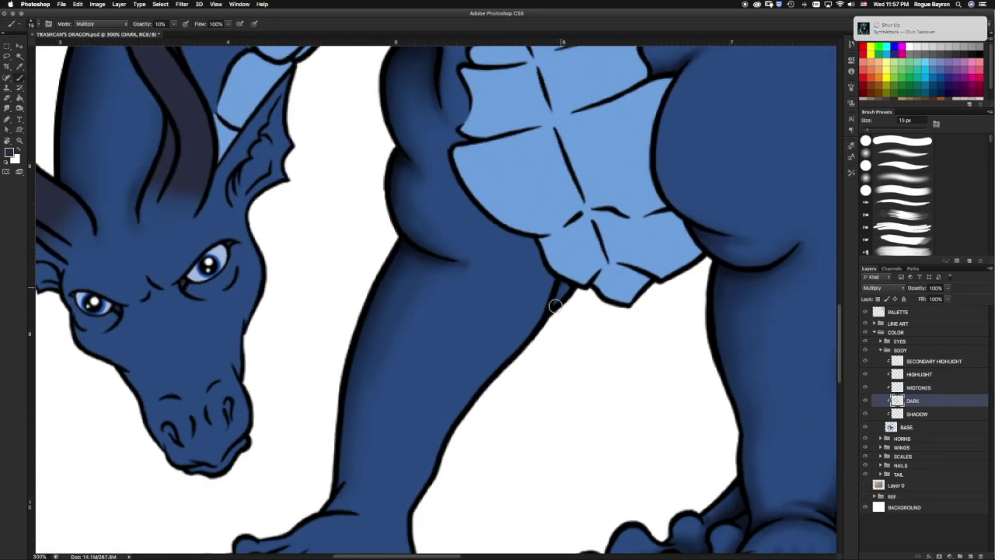
key(bracketleft)
key(bracketleft)
scroll(467, 264, up, 1)
key(bracketright)
key(bracketright)
key(bracketright)
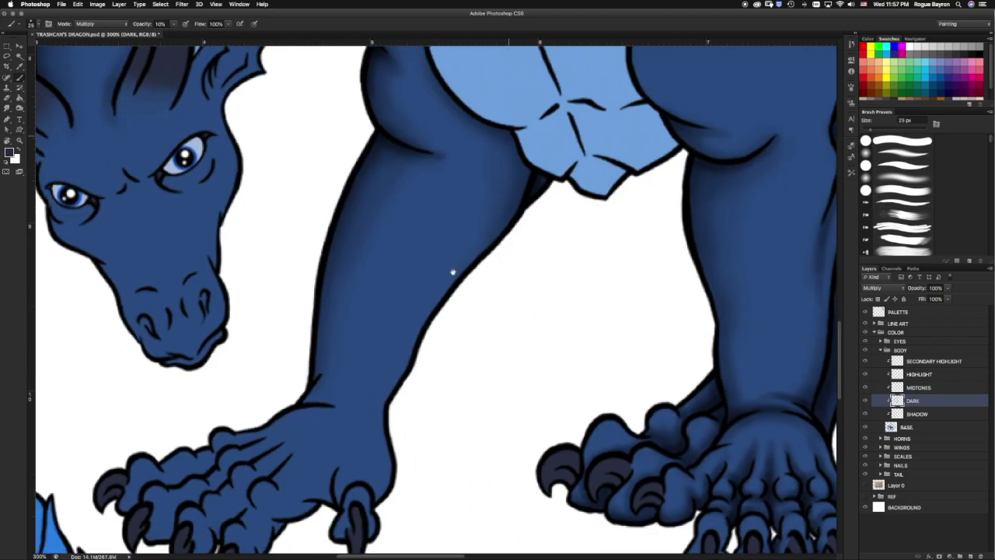
scroll(420, 335, down, 3)
scroll(429, 345, down, 1)
scroll(428, 345, down, 3)
scroll(434, 278, up, 1)
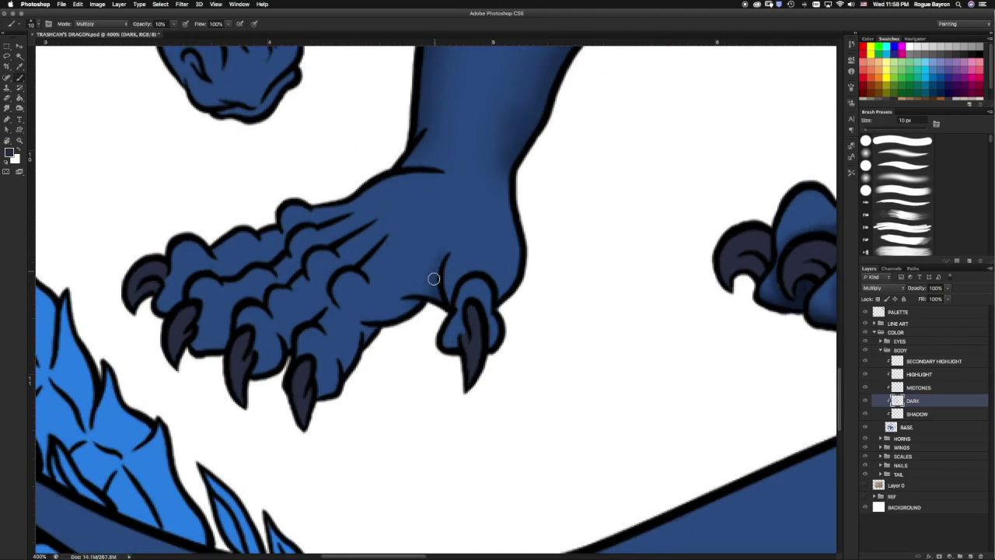
Shade the underside of the wrist and deepen the creases between the toes.
key(bracketleft)
key(bracketleft)
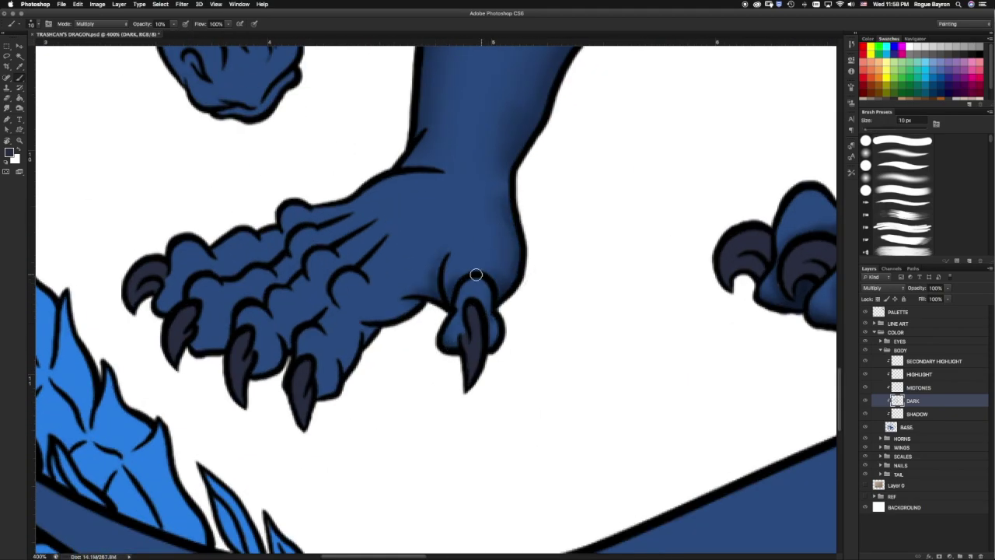
drag(369, 331, 407, 312)
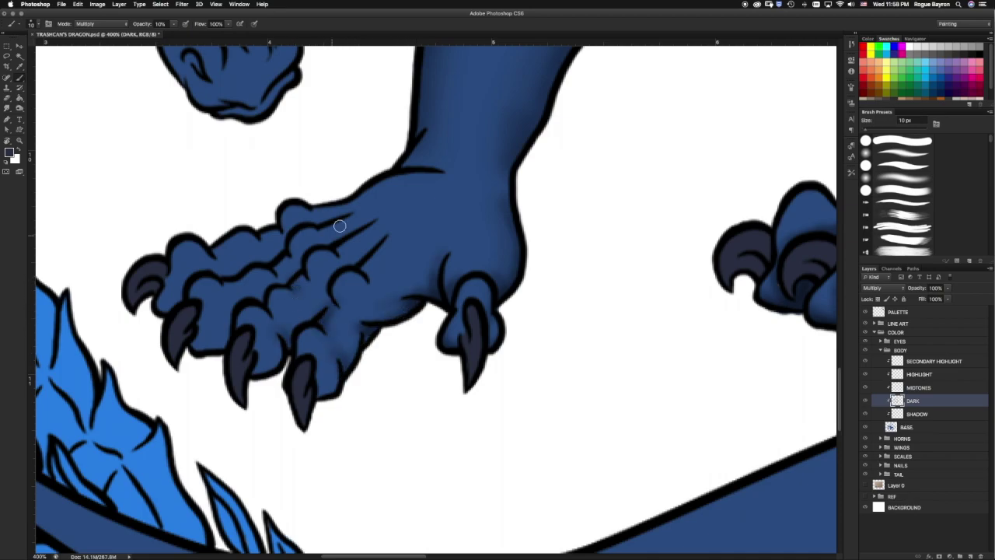
drag(337, 266, 395, 225)
mouse_move(330, 243)
mouse_down()
mouse_move(389, 210)
mouse_move(375, 202)
mouse_up()
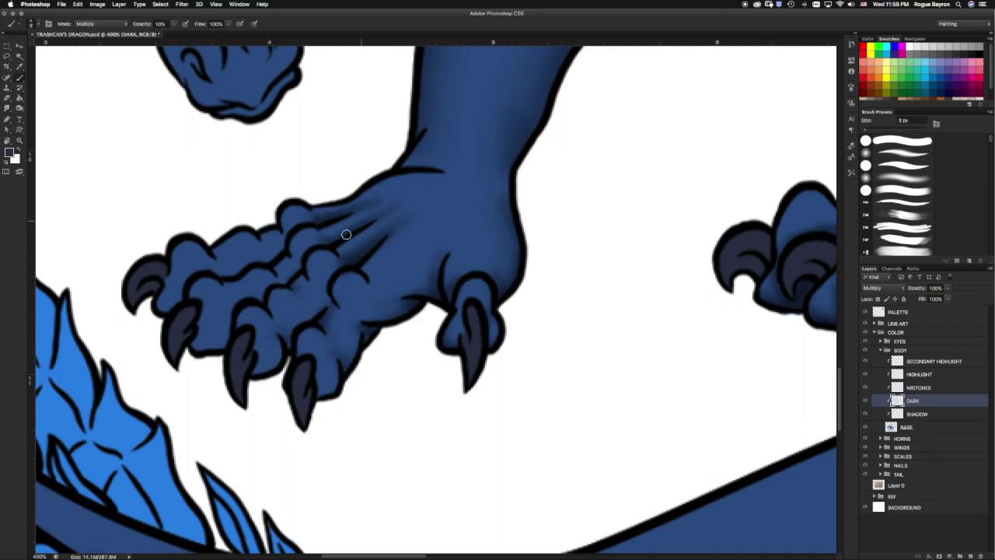
scroll(376, 202, left, 4)
key(bracketright)
key(bracketright)
mouse_move(336, 266)
mouse_down()
mouse_move(397, 258)
mouse_move(398, 249)
mouse_move(428, 255)
mouse_up()
drag(426, 294, 451, 268)
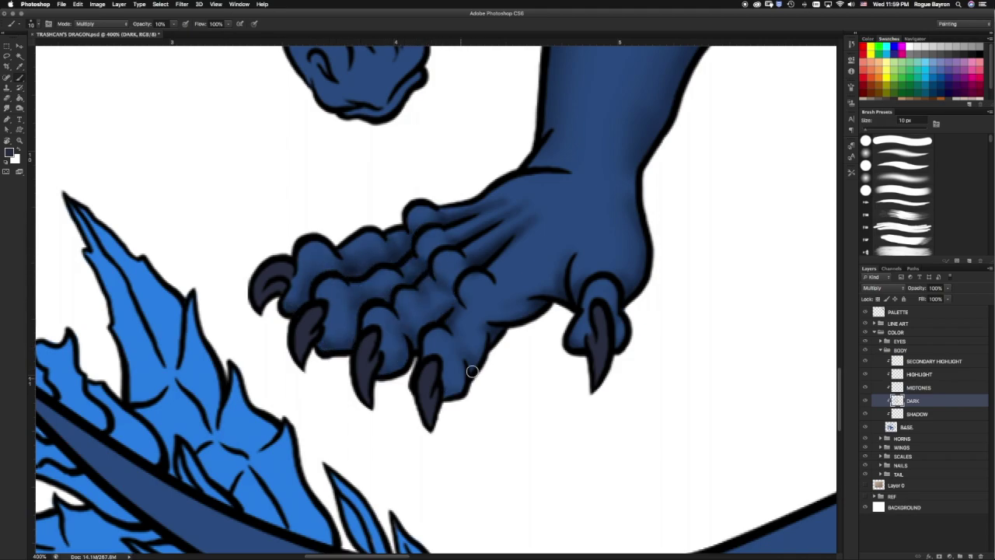
Soften the toe-crease shading with the eraser.
key(bracketleft)
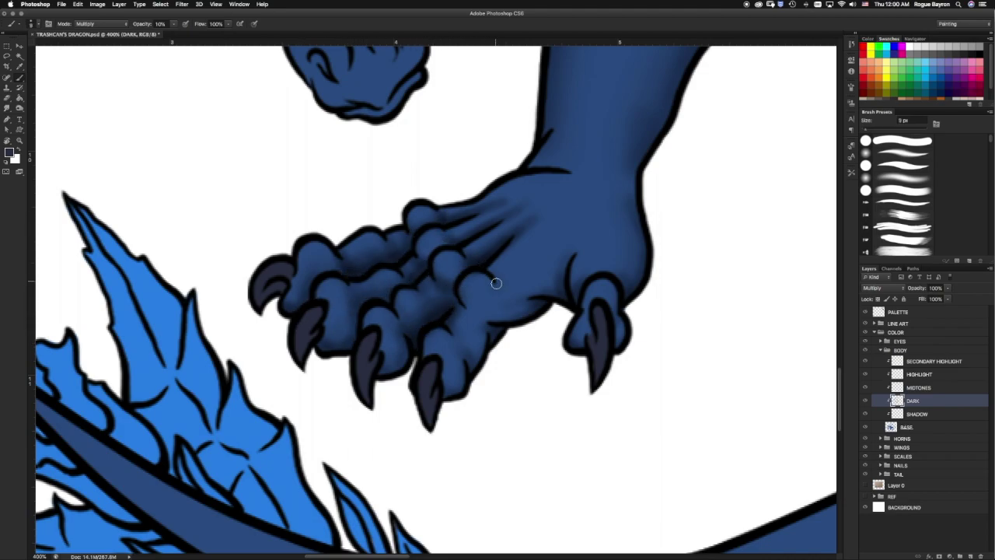
key(e)
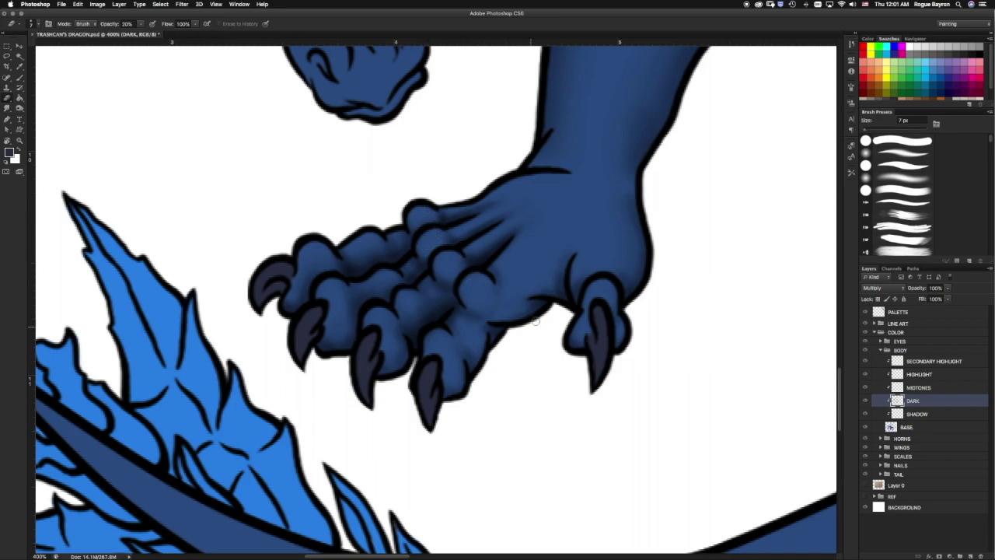
scroll(489, 311, up, 5)
scroll(490, 311, right, 2)
scroll(489, 367, up, 2)
Shade along the ankle and lower leg edge, then clean it up with the eraser.
key(b)
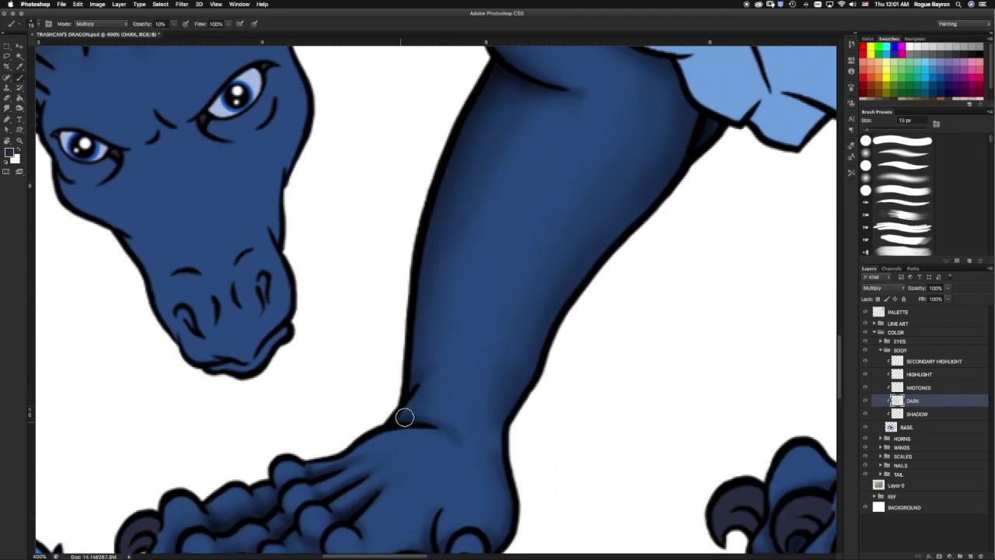
drag(405, 417, 424, 300)
key(e)
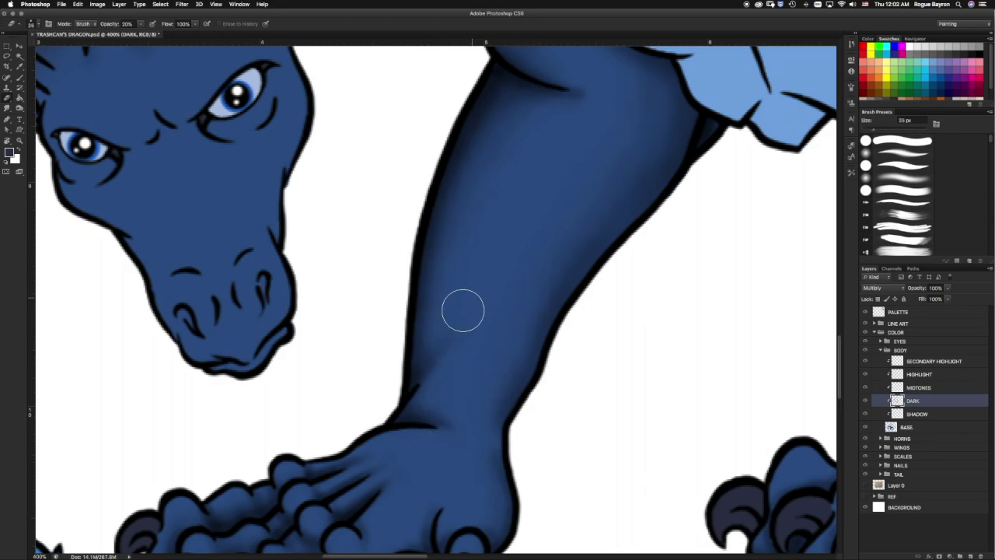
scroll(516, 397, up, 4)
scroll(516, 396, right, 1)
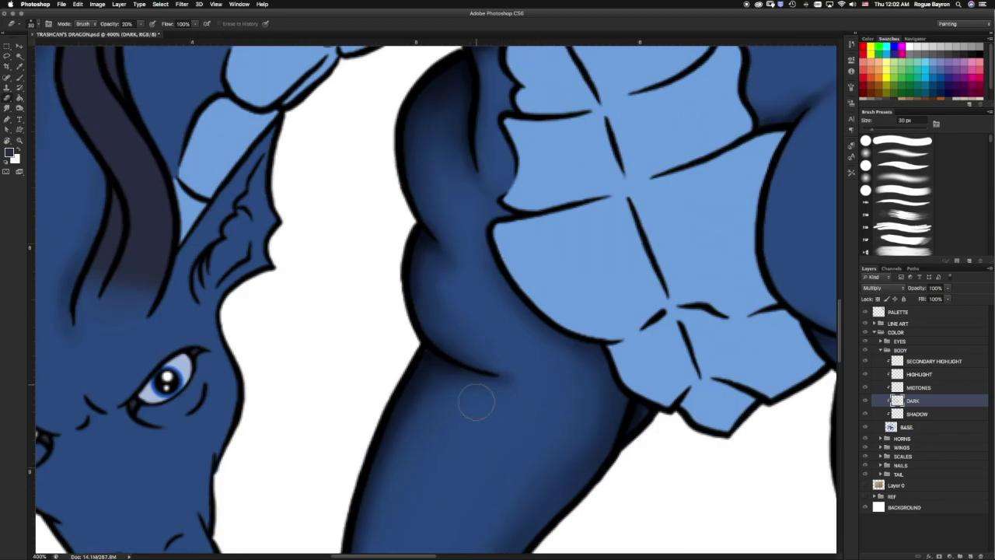
Paint dark shading strokes inside the ear frill.
key(b)
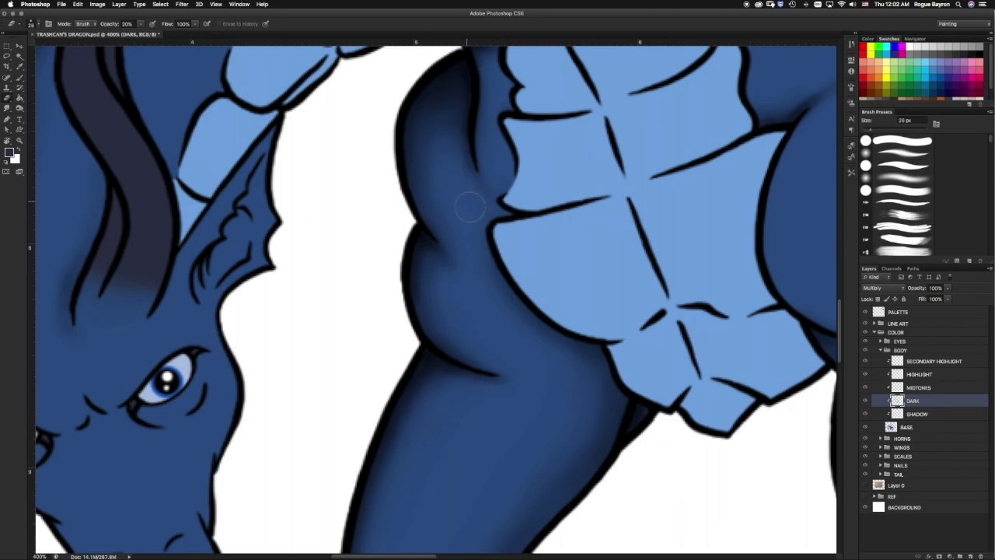
scroll(513, 338, up, 3)
scroll(467, 311, left, 2)
scroll(418, 347, down, 2)
scroll(418, 346, left, 2)
drag(529, 259, 562, 182)
scroll(583, 152, up, 2)
mouse_move(521, 342)
mouse_down()
mouse_move(498, 396)
mouse_move(475, 377)
mouse_up()
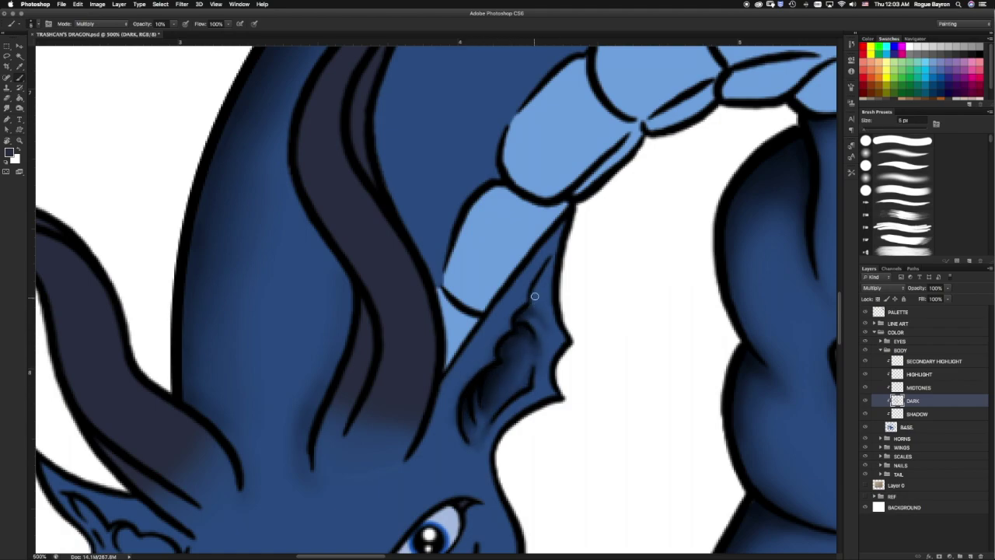
Darken the ear's left edge toward the horn with soft multiply strokes.
drag(449, 374, 487, 317)
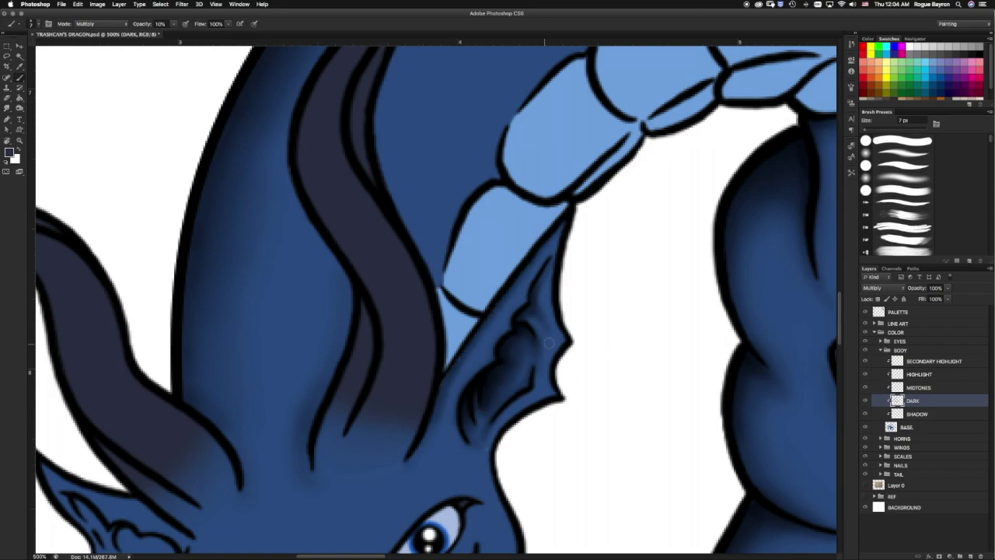
drag(437, 427, 523, 265)
scroll(441, 318, down, 5)
With a smaller brush, shade around the eyes, along the brow and the nose wrinkles.
key(bracketleft)
key(bracketleft)
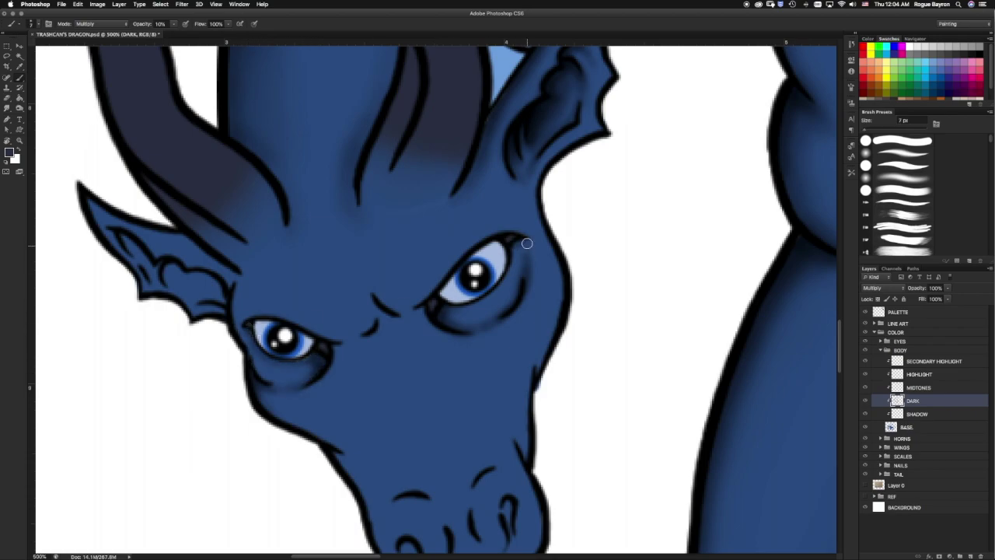
drag(527, 243, 456, 315)
mouse_move(262, 384)
mouse_down()
mouse_move(326, 365)
mouse_move(382, 312)
mouse_up()
mouse_move(366, 272)
mouse_down()
mouse_move(356, 334)
mouse_move(418, 306)
mouse_up()
mouse_move(287, 322)
mouse_down()
mouse_move(373, 327)
mouse_move(437, 289)
mouse_up()
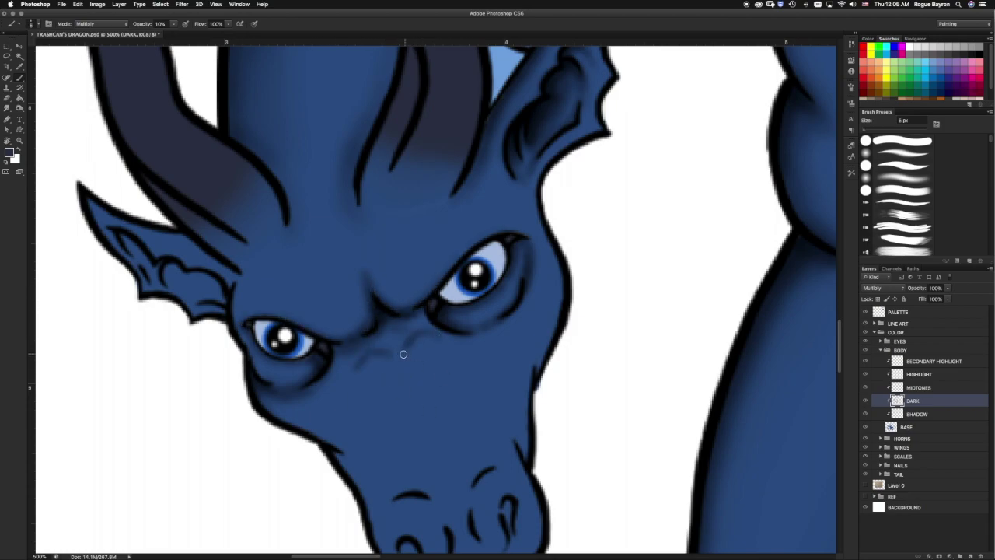
mouse_move(391, 372)
mouse_down()
mouse_move(415, 331)
mouse_move(400, 365)
mouse_move(366, 385)
mouse_move(408, 398)
mouse_up()
At 5% opacity, add soft brow shading and move to the snout with a resized brush.
key(0)
key(5)
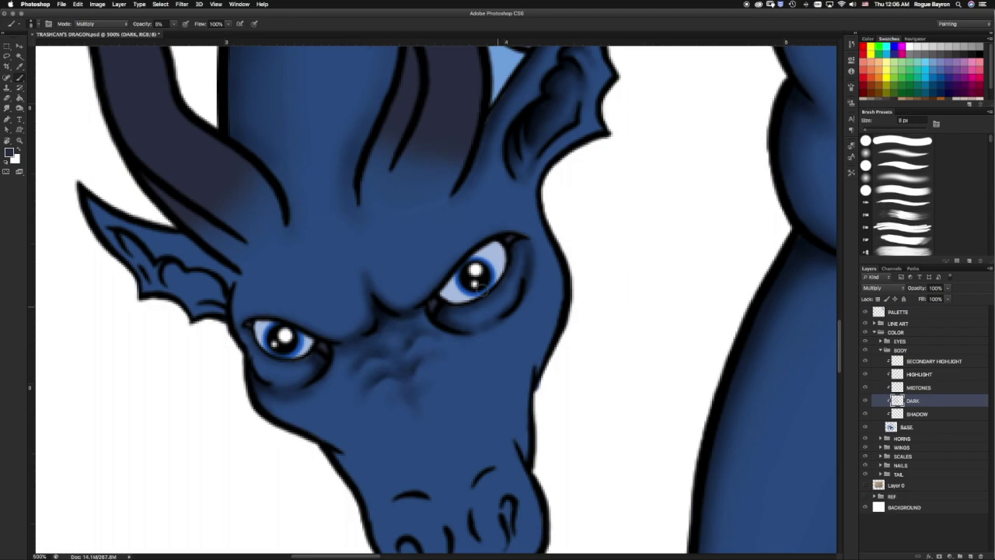
mouse_move(395, 295)
mouse_down()
mouse_move(349, 338)
mouse_move(362, 311)
mouse_up()
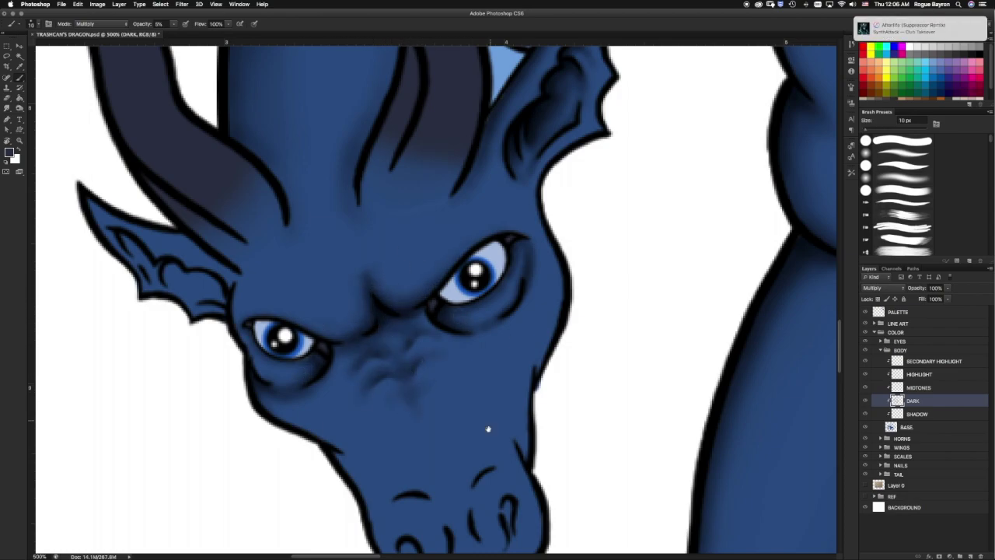
drag(488, 429, 461, 241)
key(bracketright)
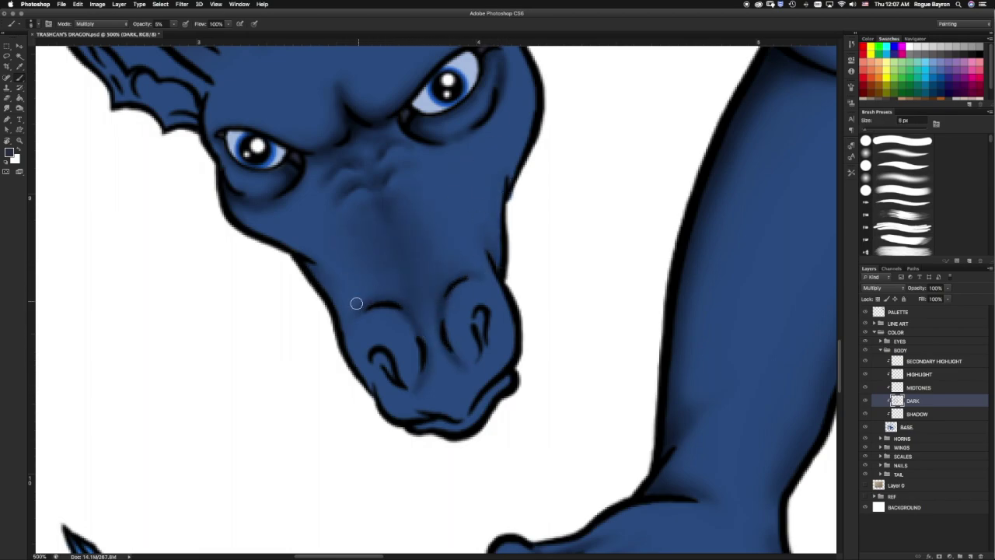
key(1)
key(bracketleft)
key(bracketleft)
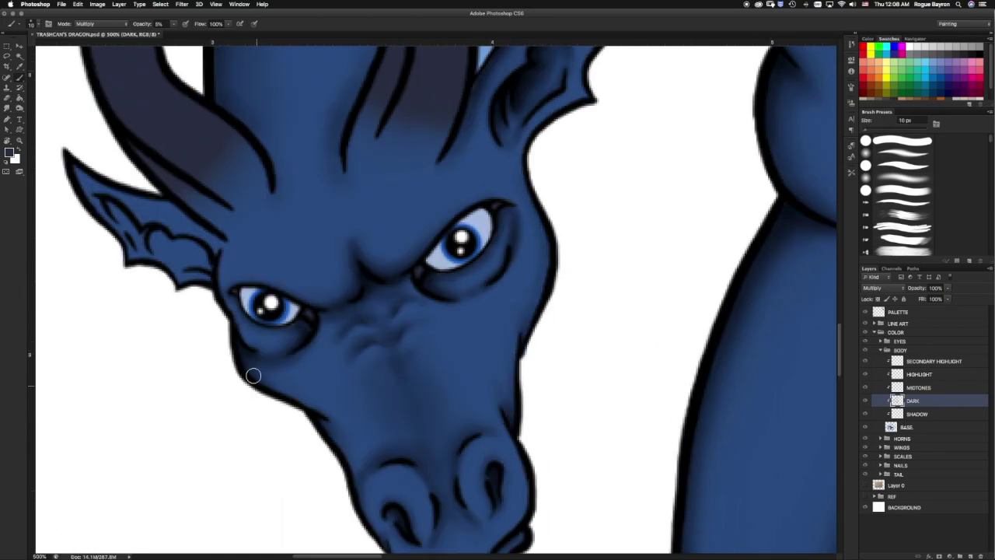
Shade the ear's inner folds and lower part with a fine brush.
drag(502, 154, 251, 376)
key(bracketright)
key(1)
key(bracketleft)
drag(334, 384, 296, 397)
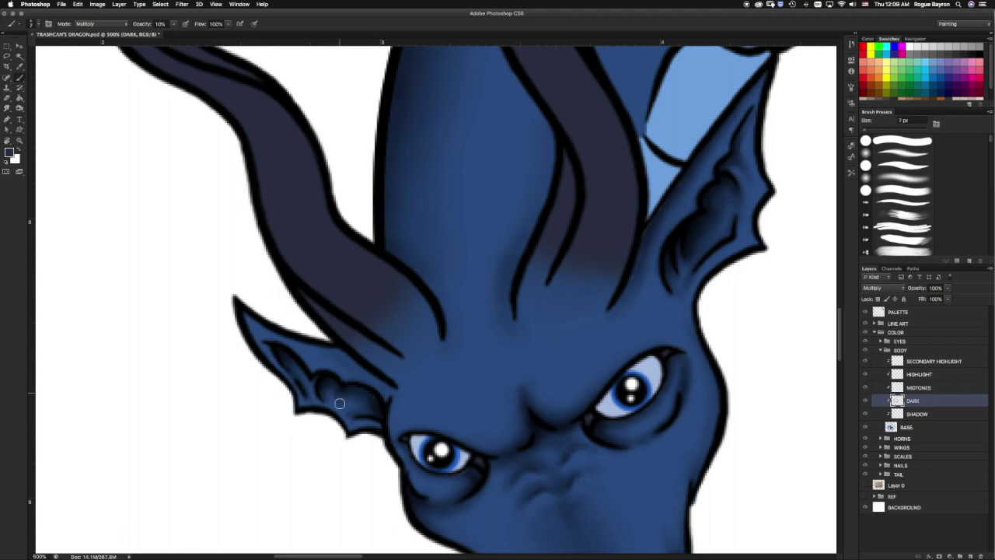
drag(369, 412, 367, 431)
drag(262, 320, 387, 381)
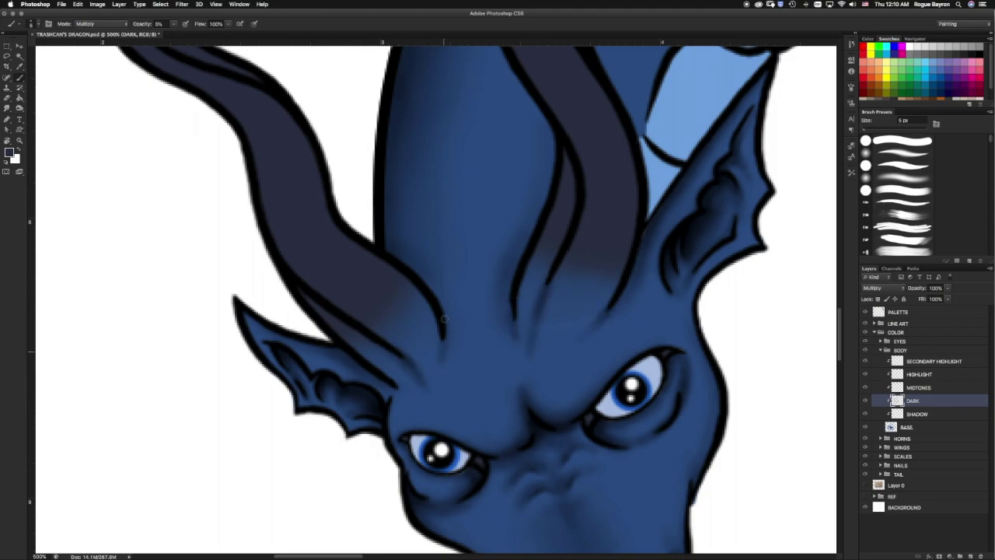
Scroll around the head while resizing the brush between broad and detail sizes.
scroll(444, 228, up, 5)
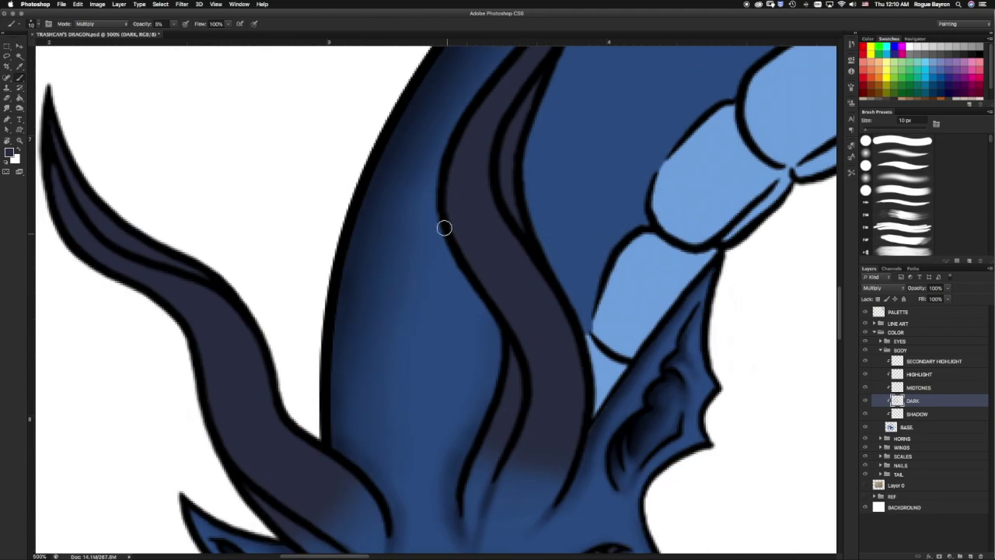
scroll(526, 200, down, 3)
scroll(366, 423, up, 5)
key(bracketright)
key(bracketright)
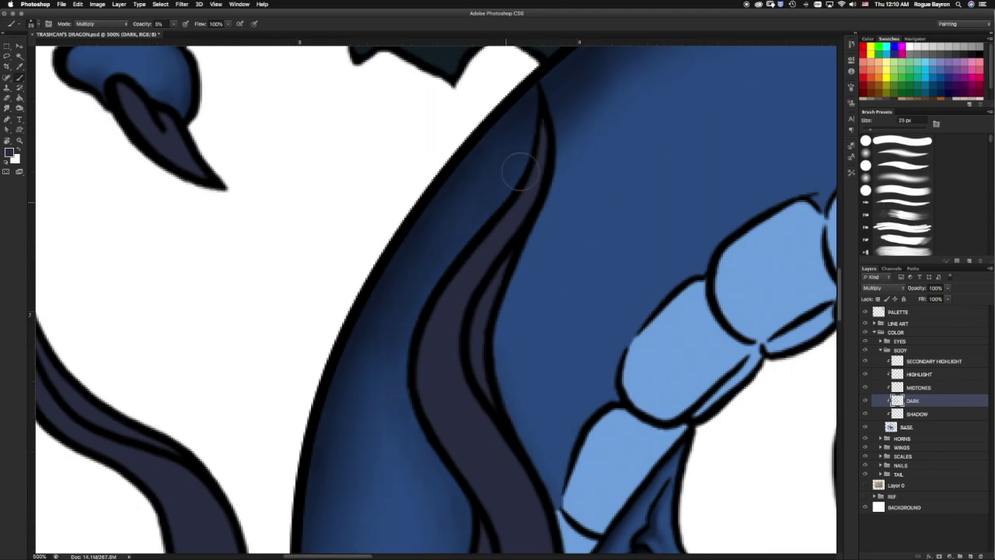
scroll(511, 166, down, 3)
scroll(453, 300, down, 5)
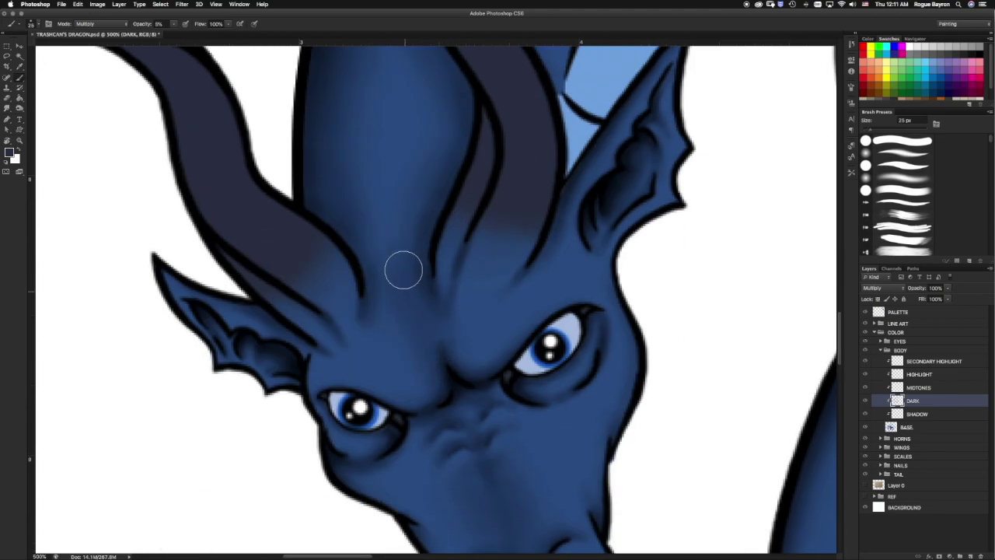
key(bracketleft)
key(bracketleft)
key(bracketleft)
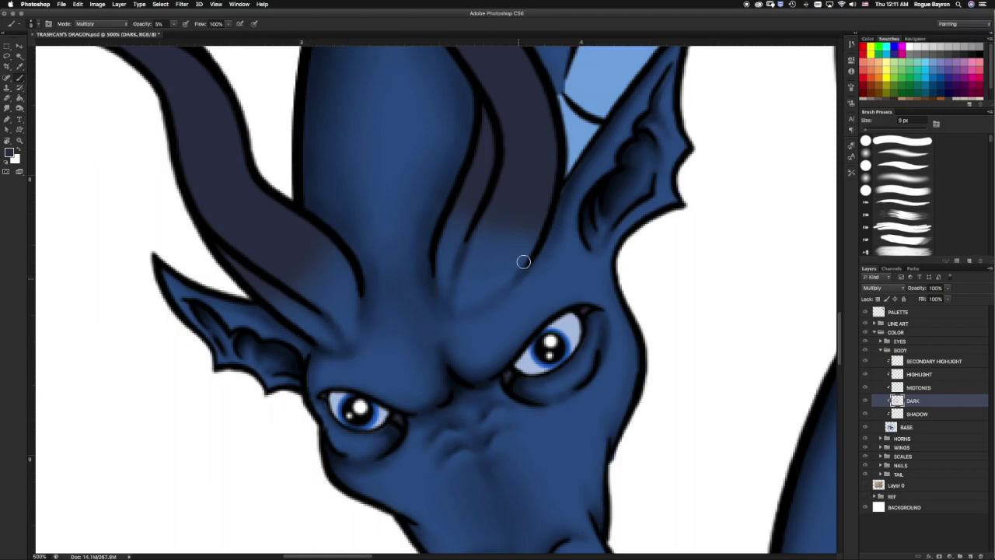
key(bracketright)
key(bracketright)
Set the brush to 10% opacity and shrink it to soften the head shading.
scroll(422, 277, up, 3)
key(bracketright)
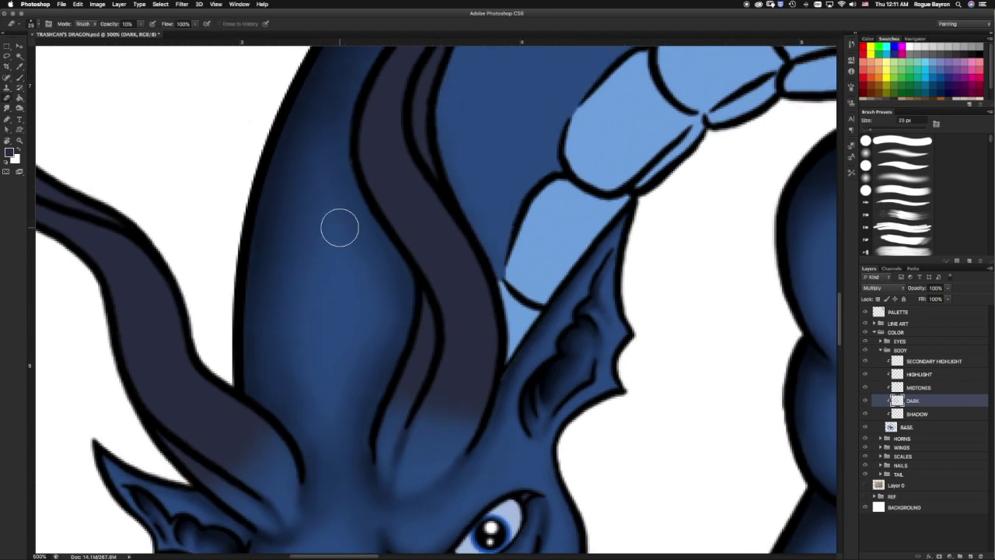
scroll(337, 225, down, 4)
key(bracketright)
key(1)
key(bracketleft)
key(bracketleft)
key(bracketleft)
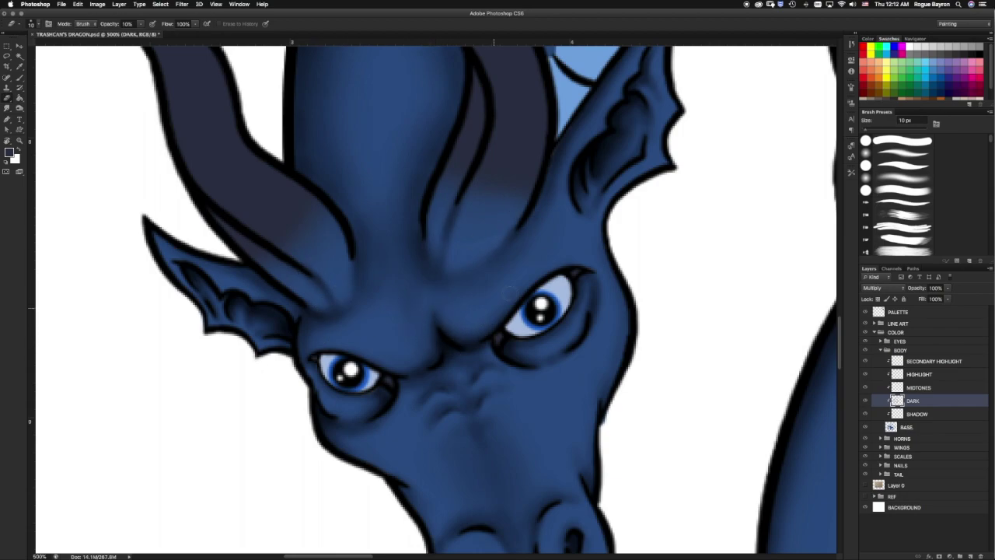
key(bracketleft)
key(bracketleft)
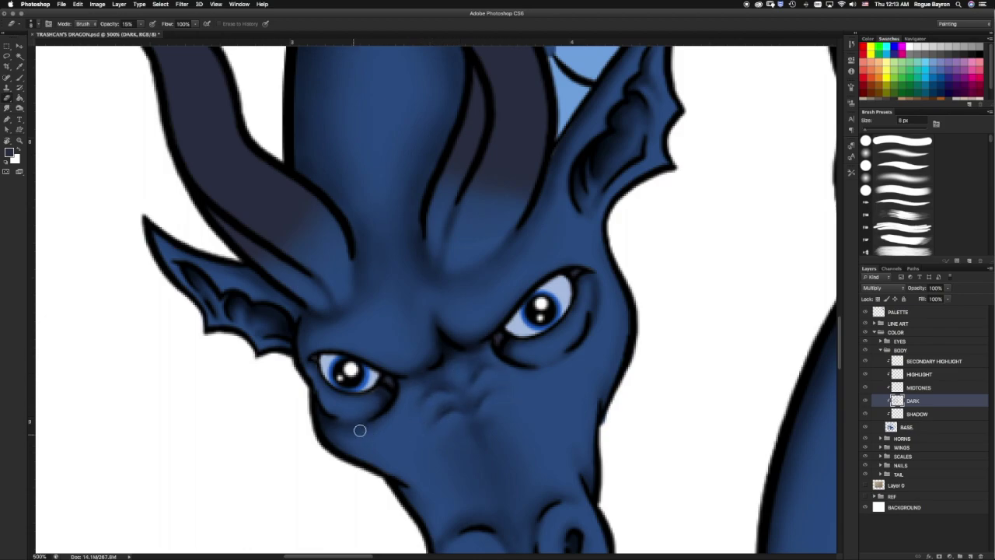
scroll(432, 338, down, 5)
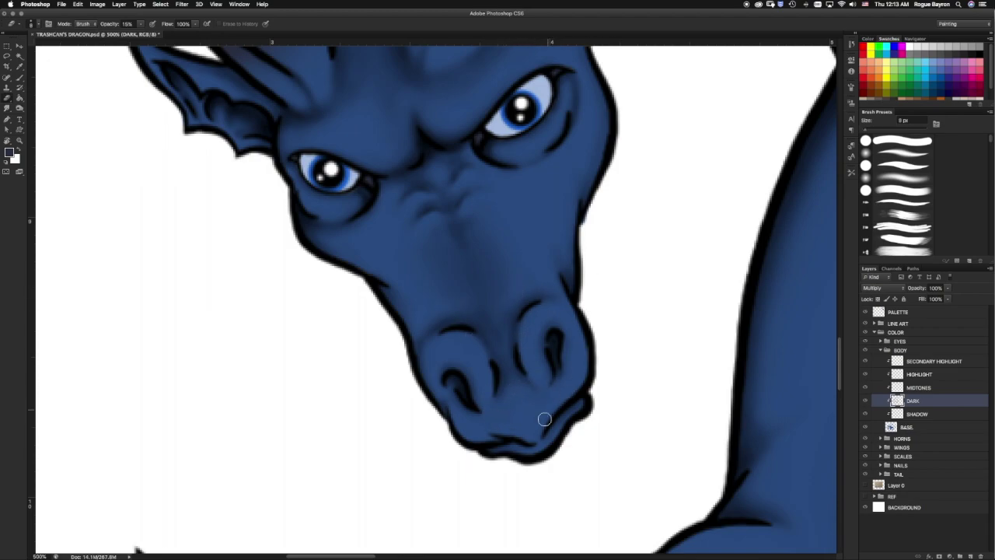
Scroll over to the feet and legs, enlarging the brush to 8 then 10 px.
scroll(545, 398, down, 8)
scroll(430, 329, right, 3)
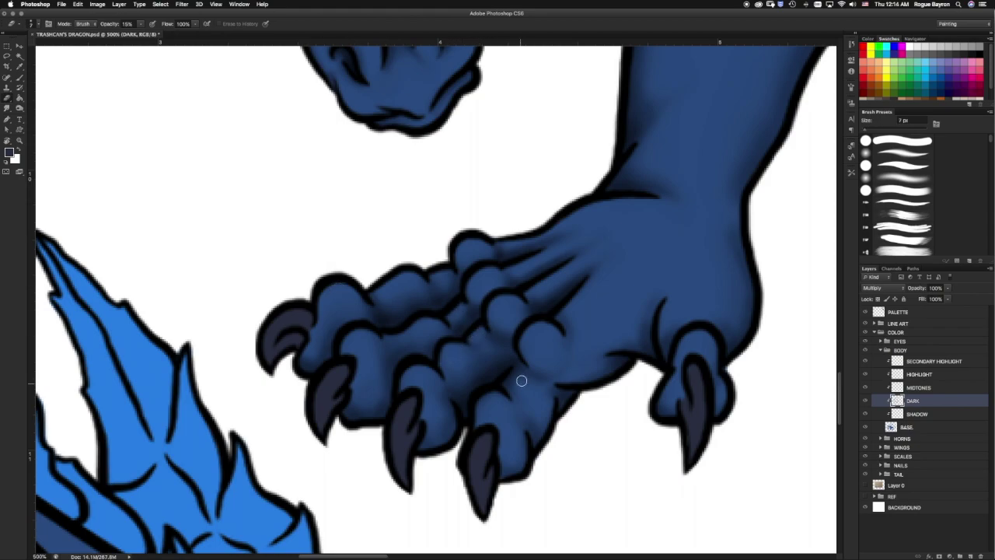
scroll(523, 372, right, 3)
scroll(264, 355, up, 2)
scroll(265, 355, down, 3)
scroll(265, 356, right, 6)
scroll(514, 319, down, 2)
key(bracketright)
key(bracketright)
key(bracketright)
key(bracketright)
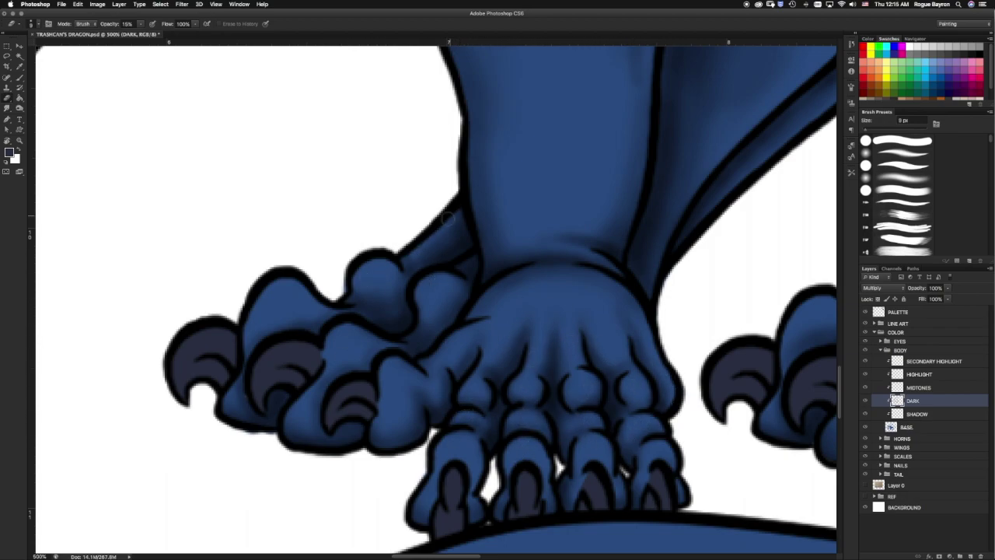
scroll(499, 288, right, 6)
scroll(498, 288, up, 2)
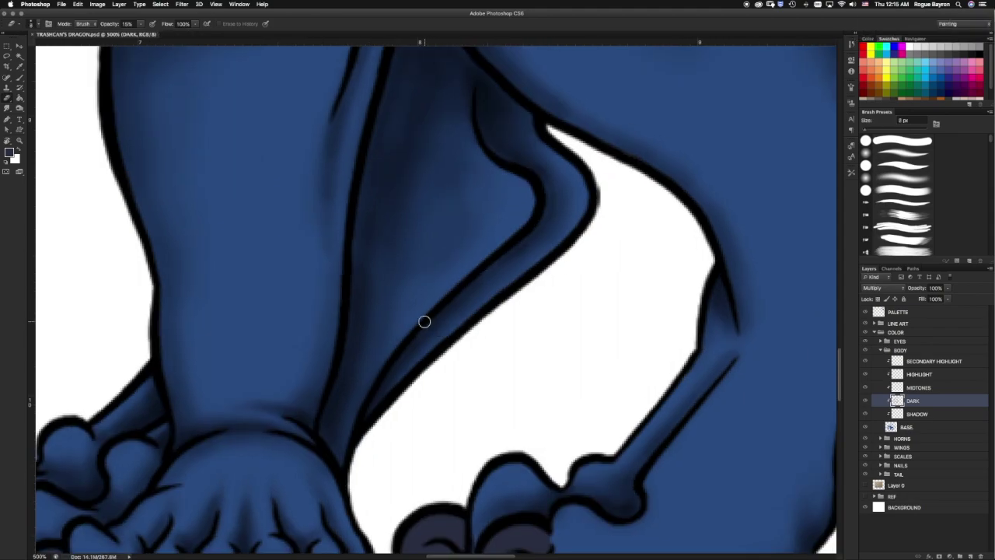
scroll(424, 321, down, 5)
key(bracketright)
key(bracketright)
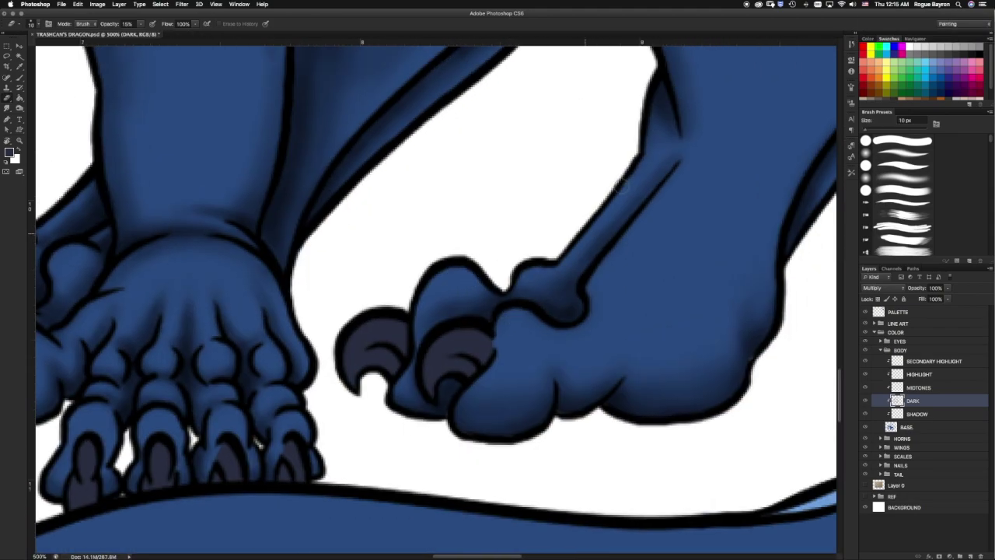
scroll(622, 187, up, 5)
scroll(517, 291, left, 2)
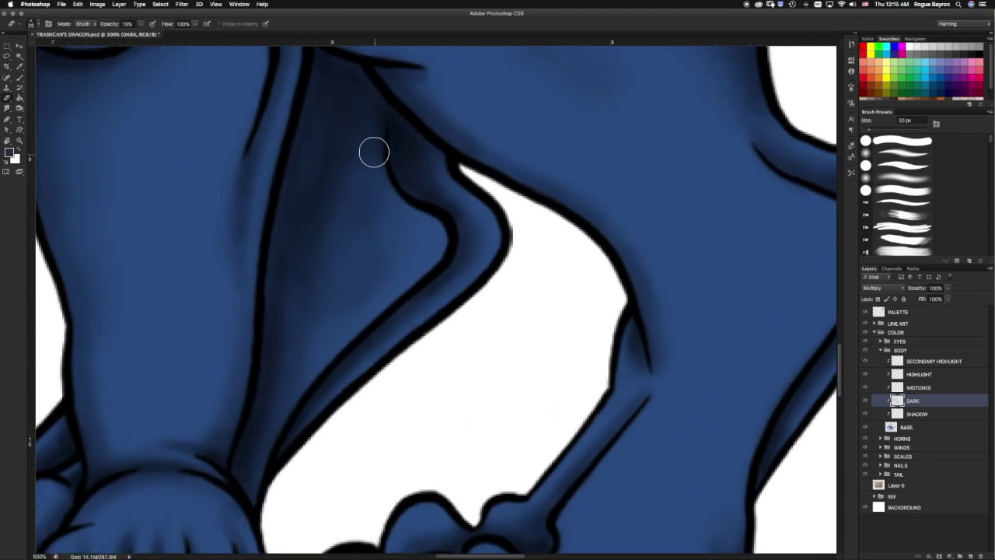
Lower brush opacity to 5% and resize it to 25 px for soft leg and toe shadows.
key(0)
key(5)
key(bracketright)
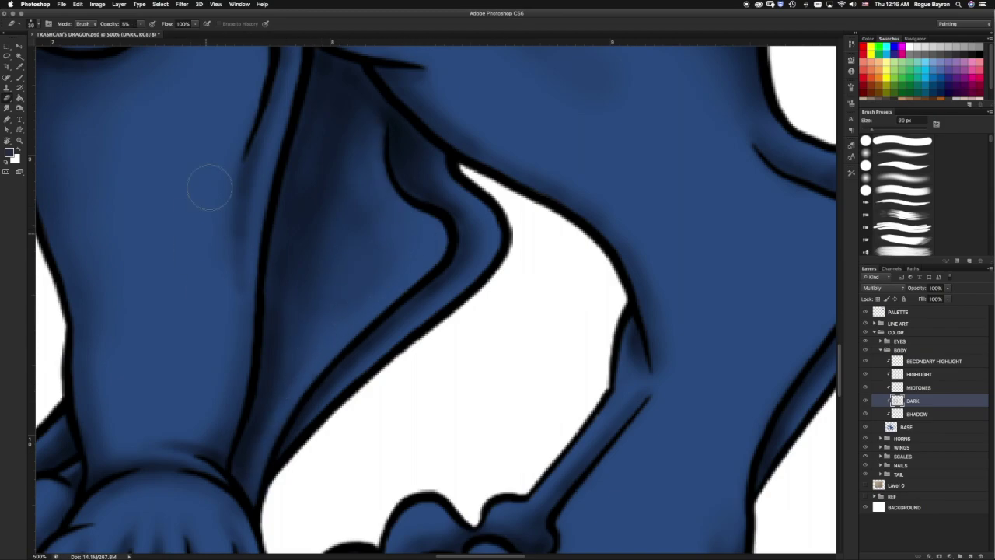
key(bracketleft)
key(bracketleft)
key(bracketleft)
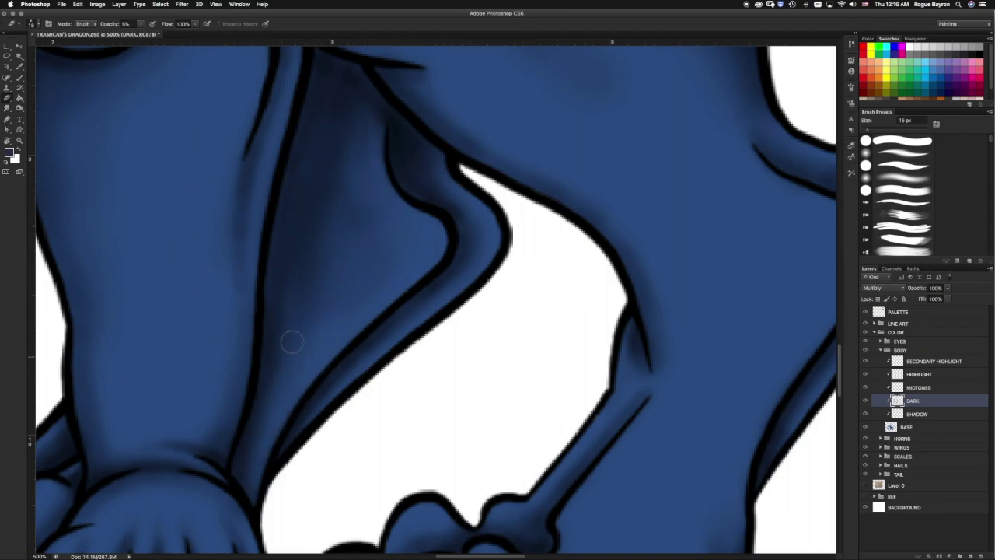
scroll(351, 313, up, 3)
scroll(351, 313, left, 2)
key(bracketright)
key(bracketright)
scroll(413, 209, up, 3)
scroll(437, 327, left, 2)
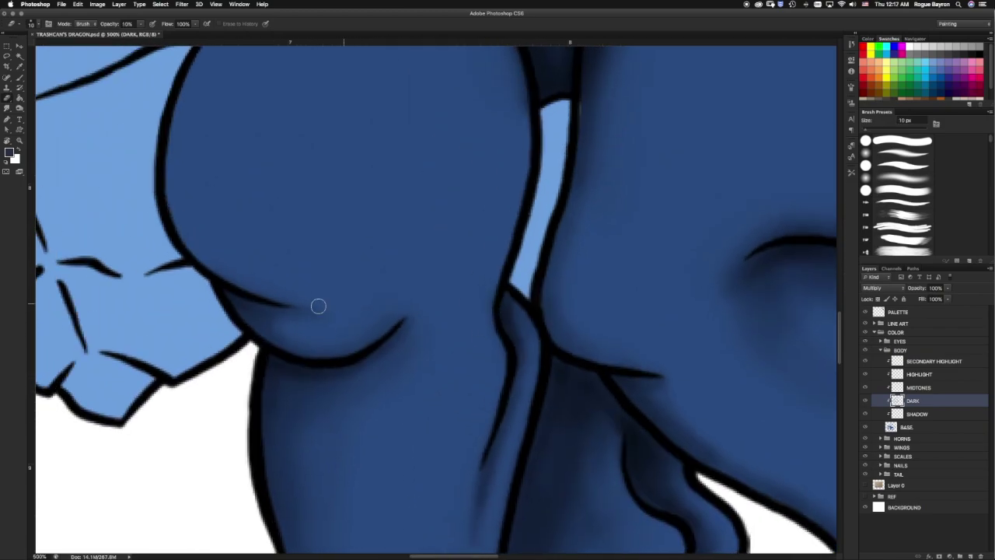
scroll(322, 345, down, 10)
scroll(308, 204, up, 8)
key(bracketright)
key(bracketright)
key(bracketright)
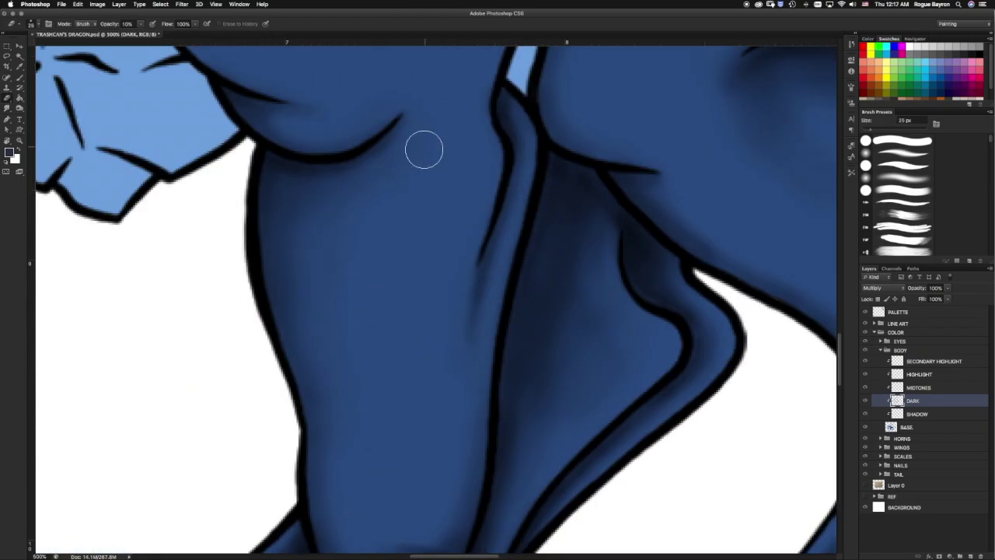
drag(422, 148, 433, 305)
scroll(433, 305, down, 5)
Switch back to the Brush at 30 px and scroll to the wing's blue bands.
key(b)
scroll(446, 329, up, 5)
scroll(450, 318, left, 2)
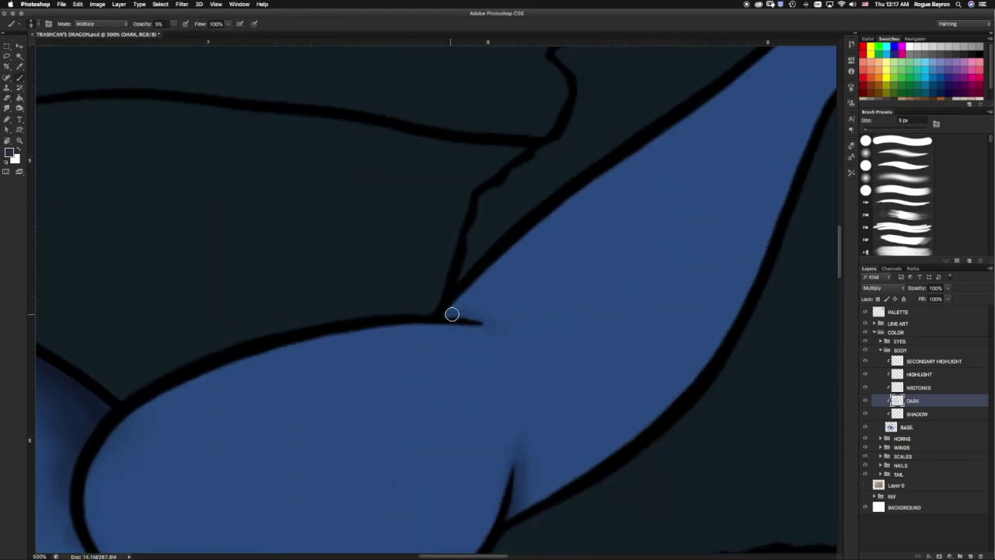
scroll(491, 274, down, 5)
key(bracketright)
key(bracketright)
key(bracketright)
scroll(235, 356, right, 5)
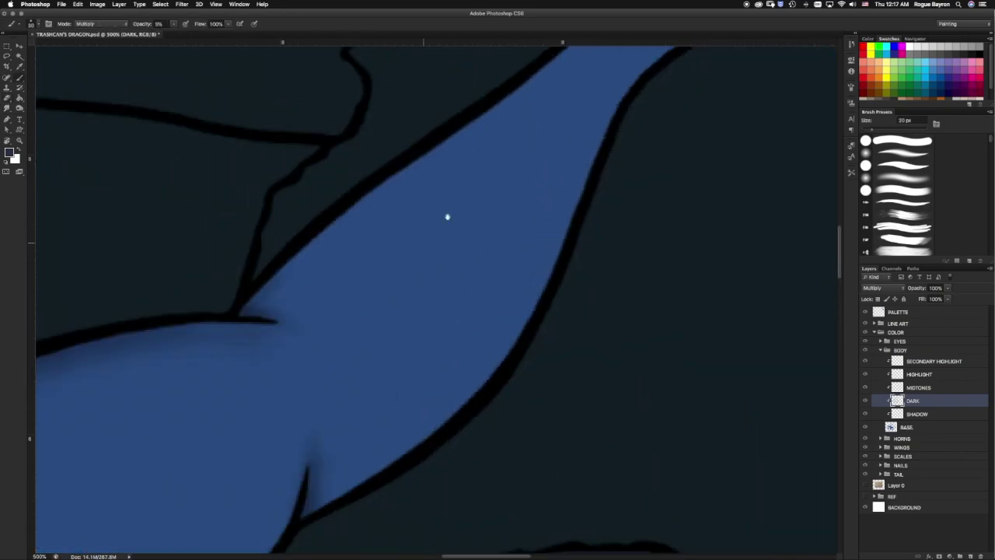
scroll(447, 215, down, 4)
scroll(545, 218, down, 3)
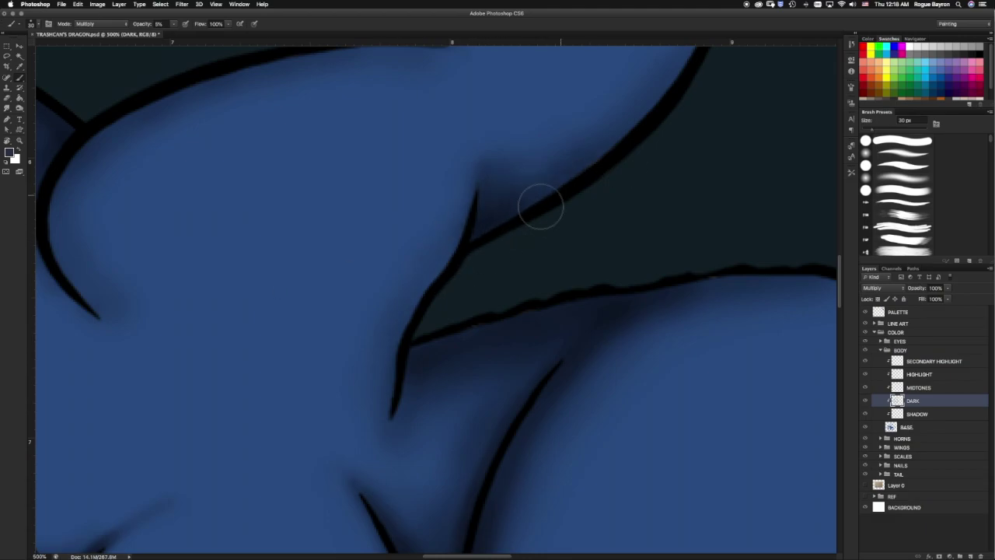
scroll(498, 280, up, 5)
scroll(483, 292, down, 3)
scroll(413, 314, up, 3)
scroll(365, 350, down, 3)
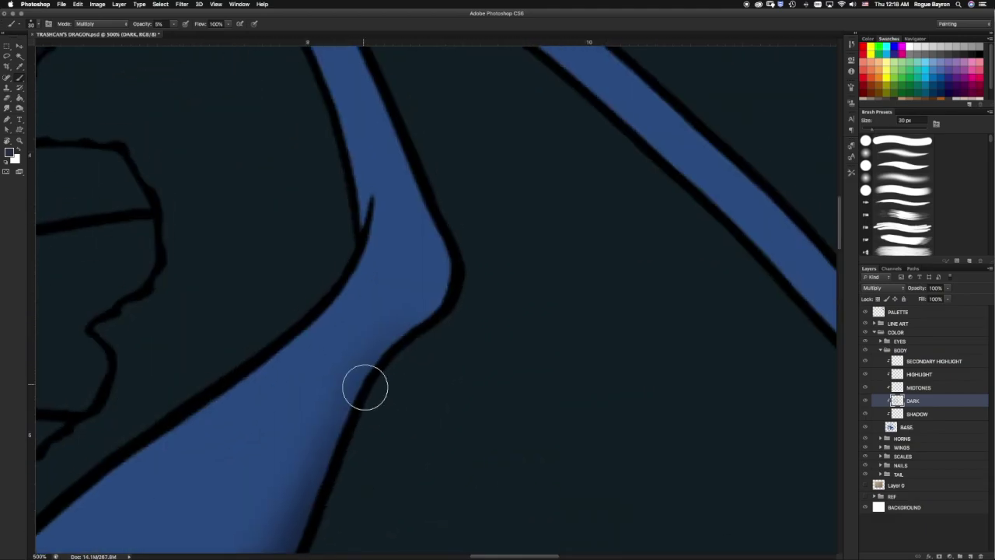
scroll(399, 342, right, 2)
Shade the upper blue wing band with a 9 px brush at 10% opacity.
key(bracketleft)
key(bracketleft)
key(bracketleft)
key(1)
mouse_move(287, 222)
mouse_down()
mouse_move(351, 265)
mouse_move(278, 220)
mouse_move(342, 324)
mouse_up()
key(bracketright)
key(bracketright)
key(bracketright)
At 5% opacity and 15 px, darken the blue band below the knee bend.
text(05)
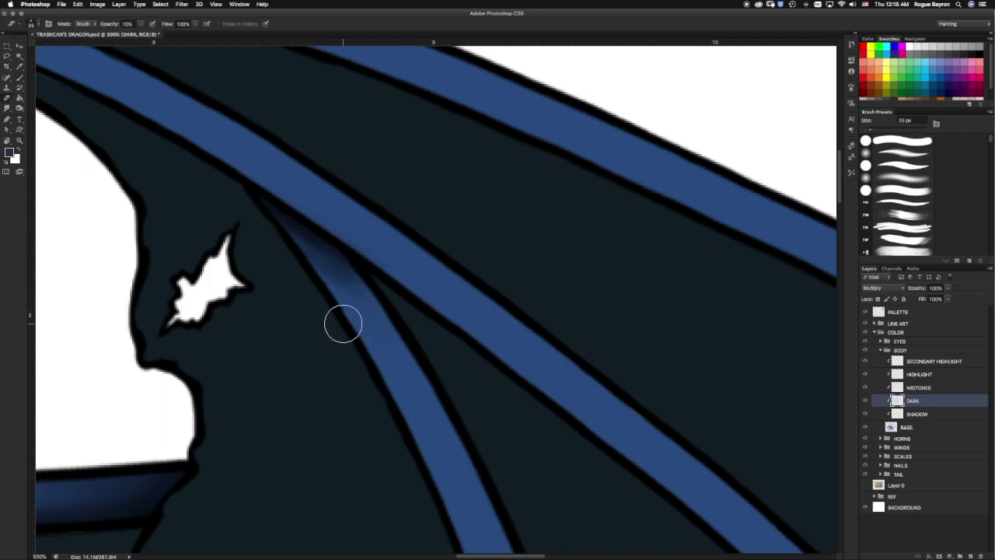
key(bracketleft)
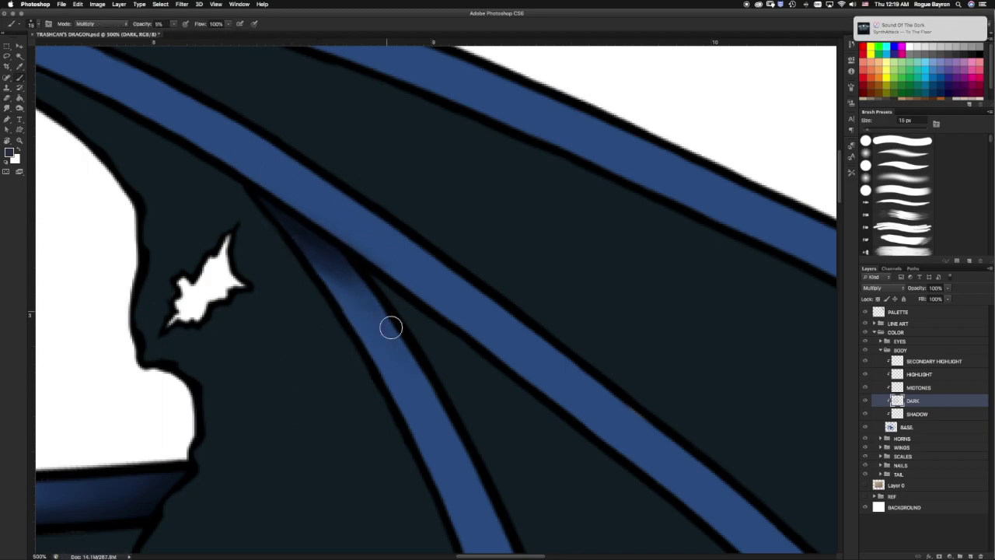
scroll(404, 389, down, 5)
scroll(404, 389, right, 3)
scroll(350, 405, down, 3)
mouse_move(304, 357)
mouse_down()
mouse_move(342, 311)
mouse_move(311, 342)
mouse_up()
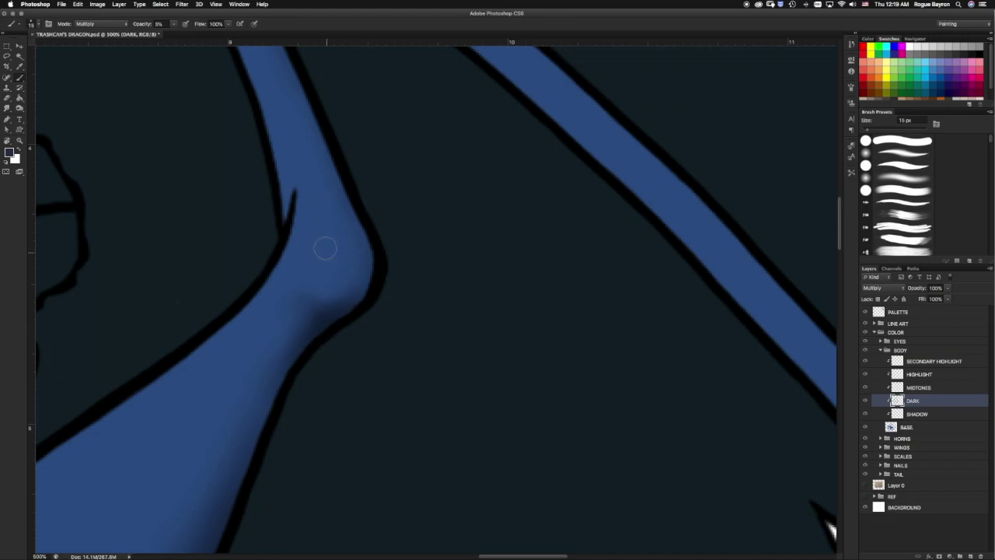
With a 10 px brush, shade the wing's clawed joint where the bands meet, then fit the whole dragon on screen.
key(bracketleft)
drag(273, 211, 325, 370)
key(bracketright)
scroll(435, 389, up, 5)
scroll(422, 444, down, 7)
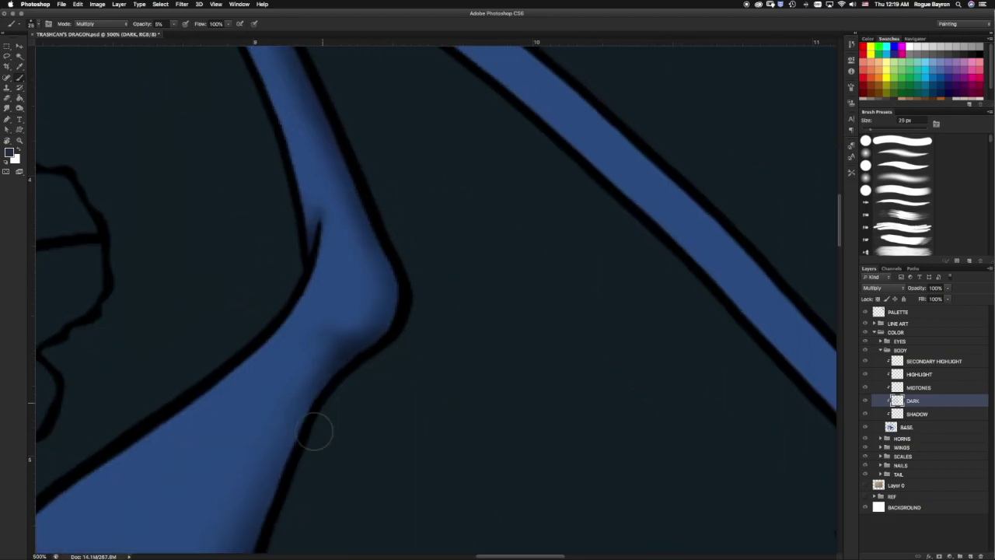
scroll(355, 189, up, 10)
scroll(338, 298, left, 8)
key(bracketleft)
key(bracketleft)
key(bracketleft)
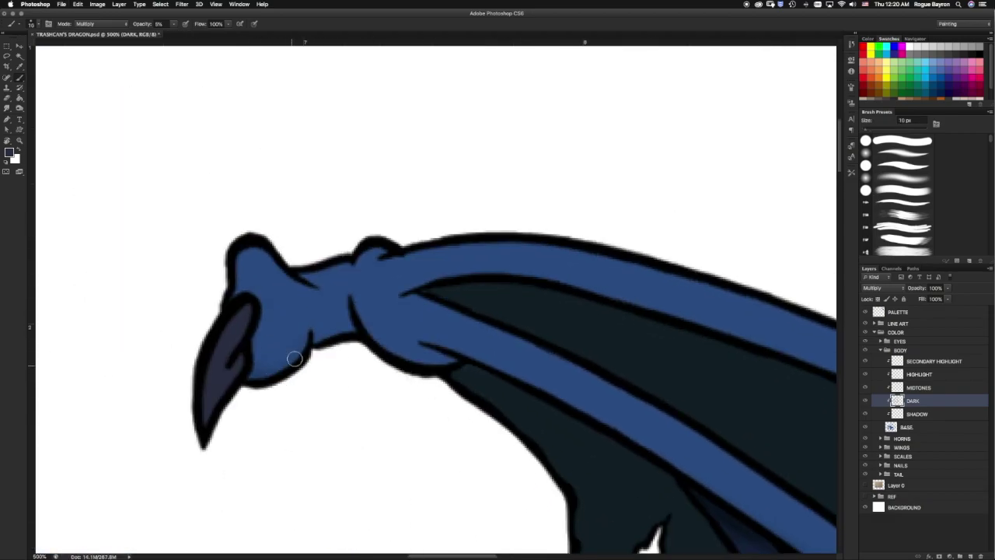
drag(350, 314, 320, 340)
drag(327, 265, 326, 332)
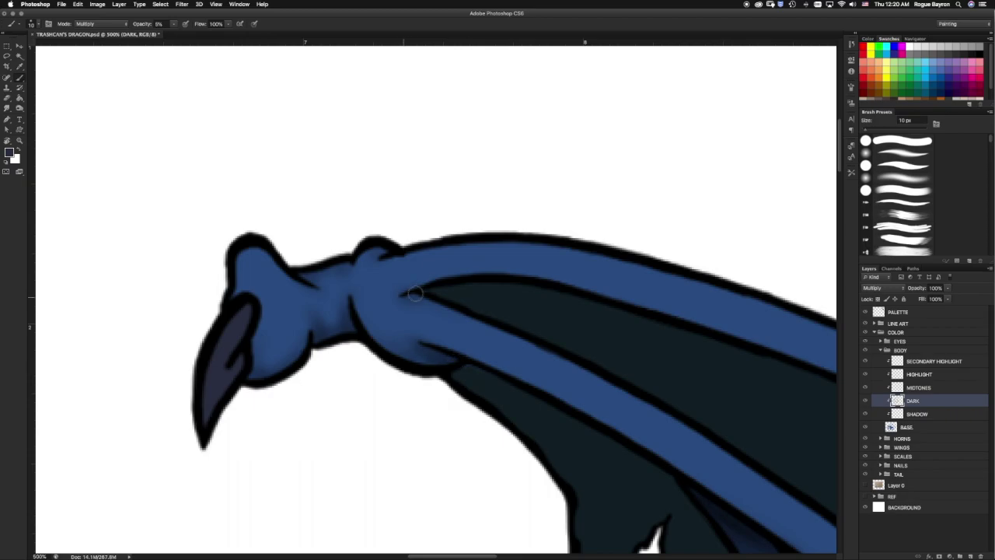
key(ctrl+0)
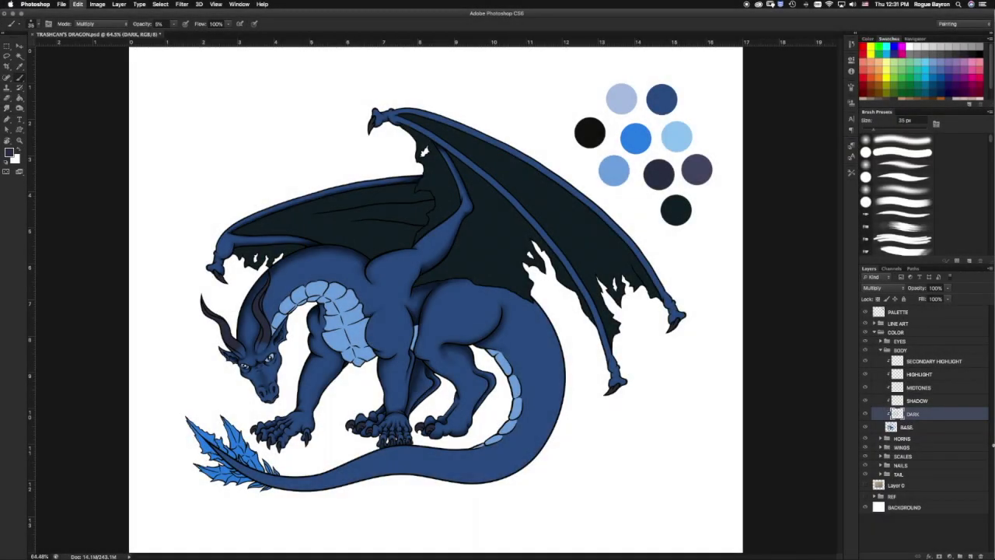
Select the DARK layer, zoom to 100% and set a 20 px brush.
click(912, 401)
key(ctrl+1)
scroll(306, 340, down, 10)
scroll(306, 339, left, 5)
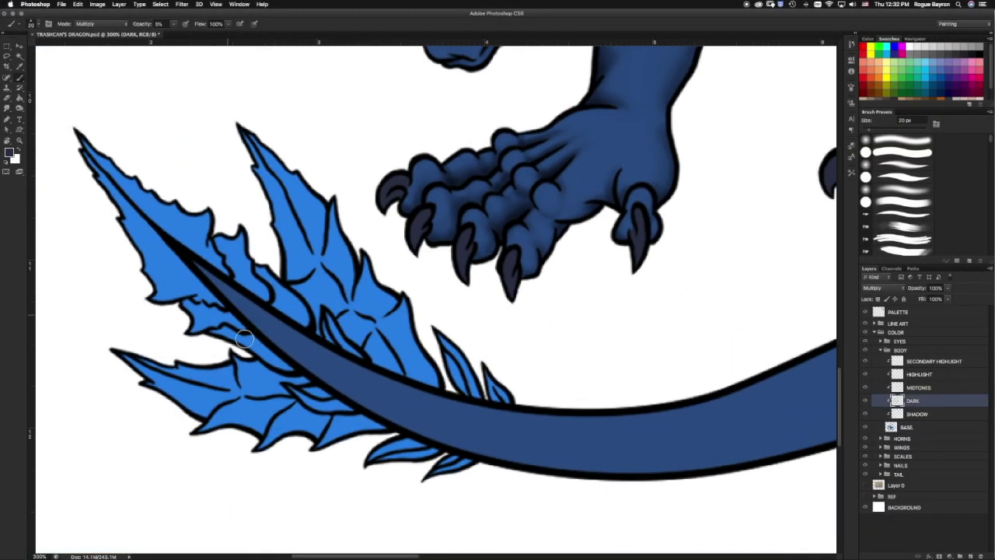
key(bracketleft)
scroll(423, 288, up, 5)
scroll(278, 314, up, 3)
scroll(278, 314, right, 2)
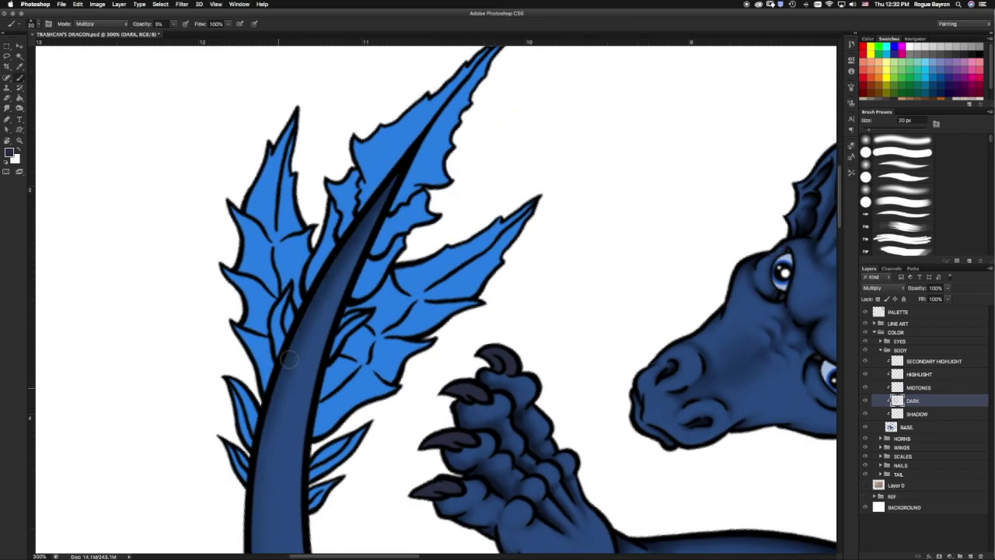
scroll(272, 388, down, 6)
Enlarge the brush to 45 px and darken the tail's lower edge.
key(bracketright)
key(bracketright)
key(bracketright)
scroll(193, 171, up, 5)
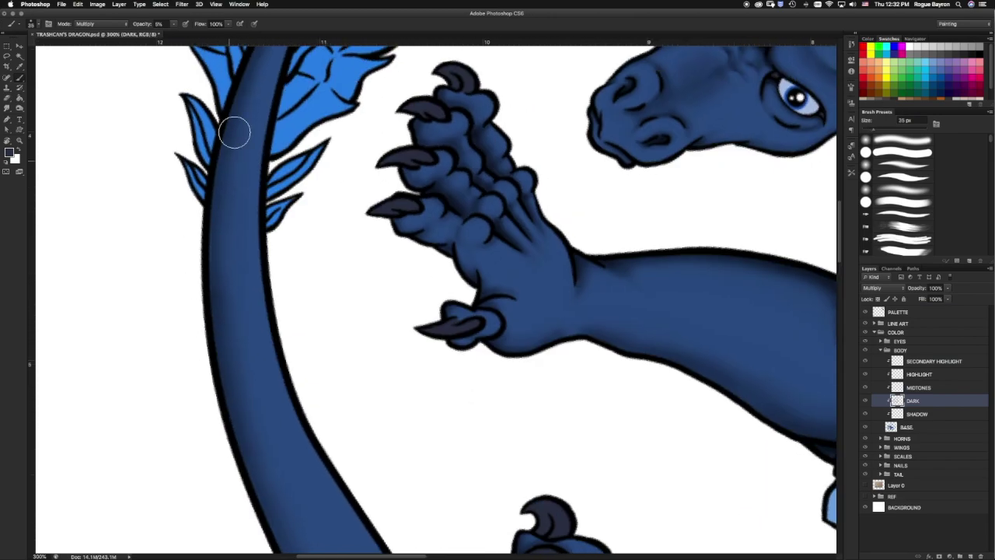
scroll(229, 129, down, 8)
scroll(229, 129, right, 2)
key(bracketright)
scroll(262, 151, down, 5)
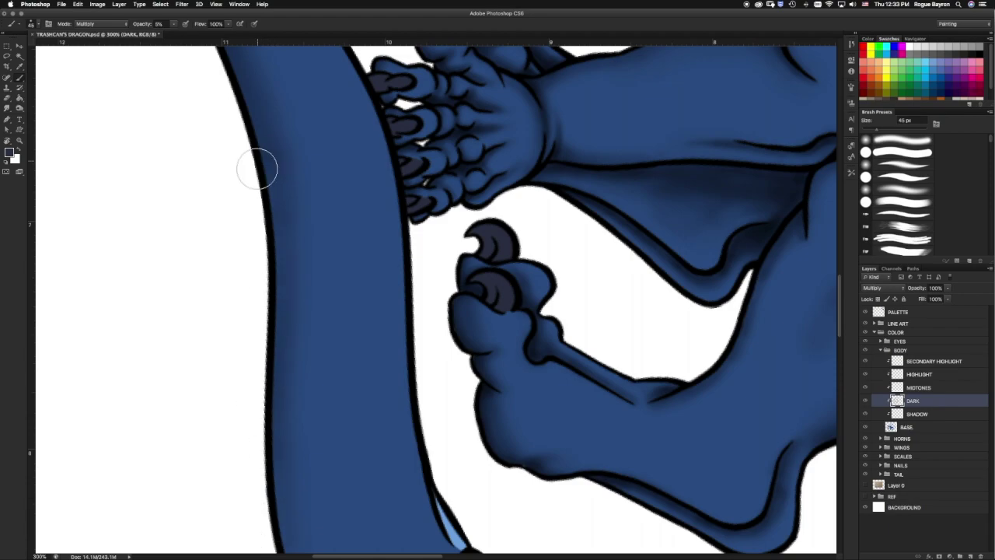
scroll(260, 195, down, 5)
scroll(253, 213, down, 5)
drag(267, 284, 633, 433)
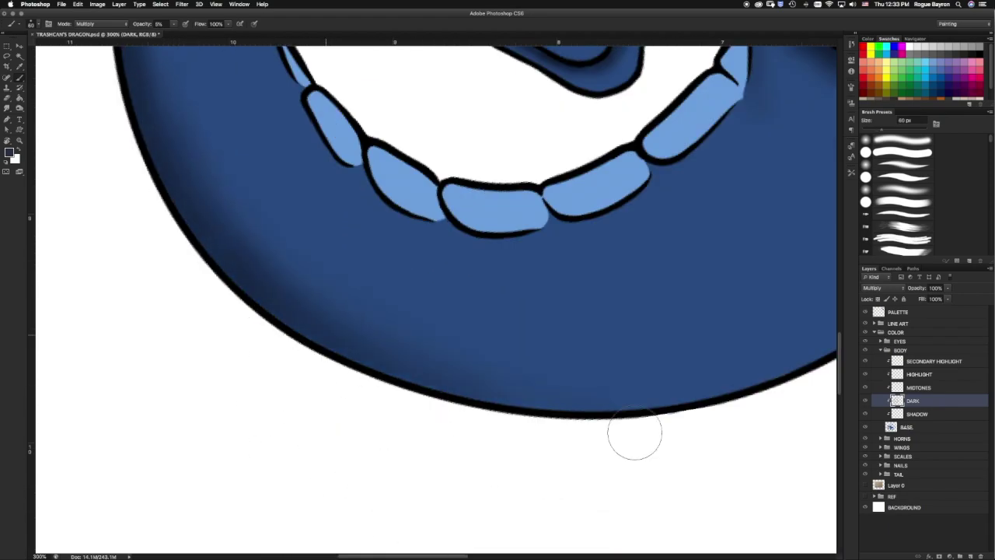
Reset the canvas rotation and return to the brush at 70 px.
key(r)
key(Escape)
key(b)
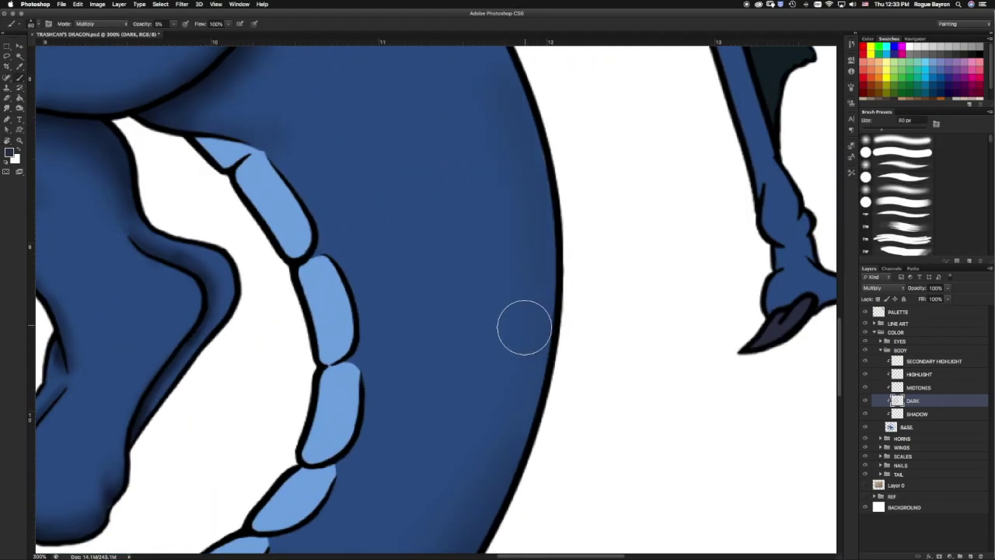
scroll(539, 415, up, 5)
key(bracketleft)
scroll(459, 140, down, 5)
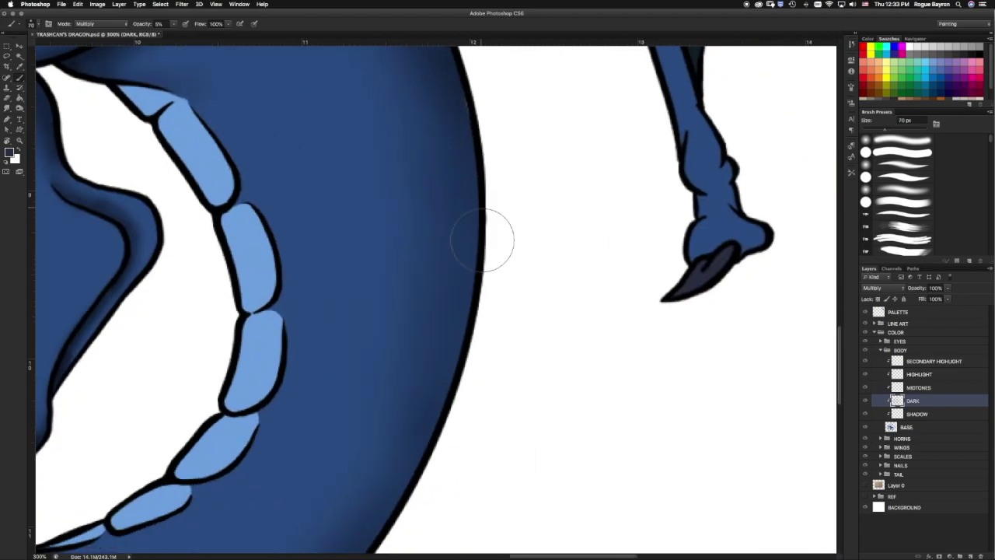
scroll(388, 412, down, 3)
scroll(358, 368, up, 5)
scroll(455, 471, up, 5)
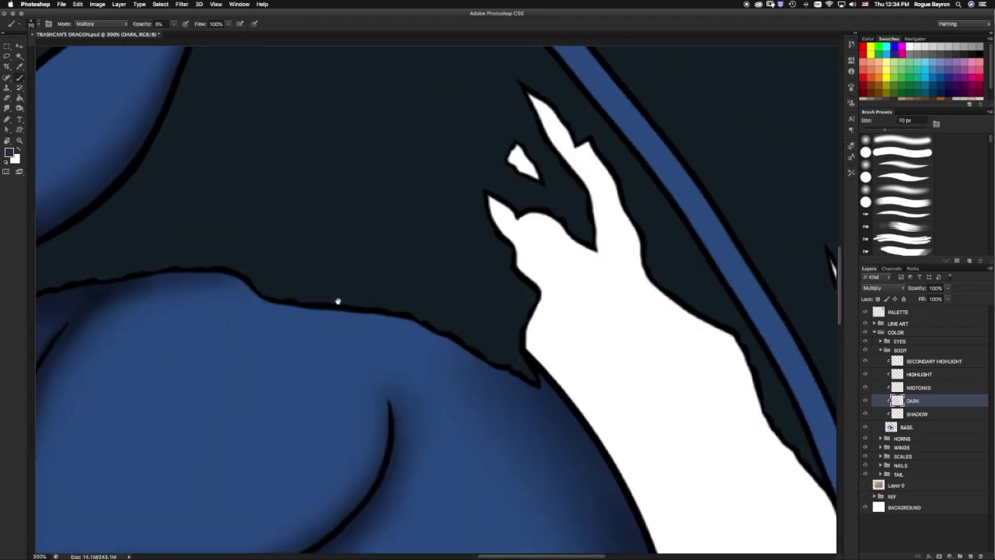
scroll(498, 326, left, 5)
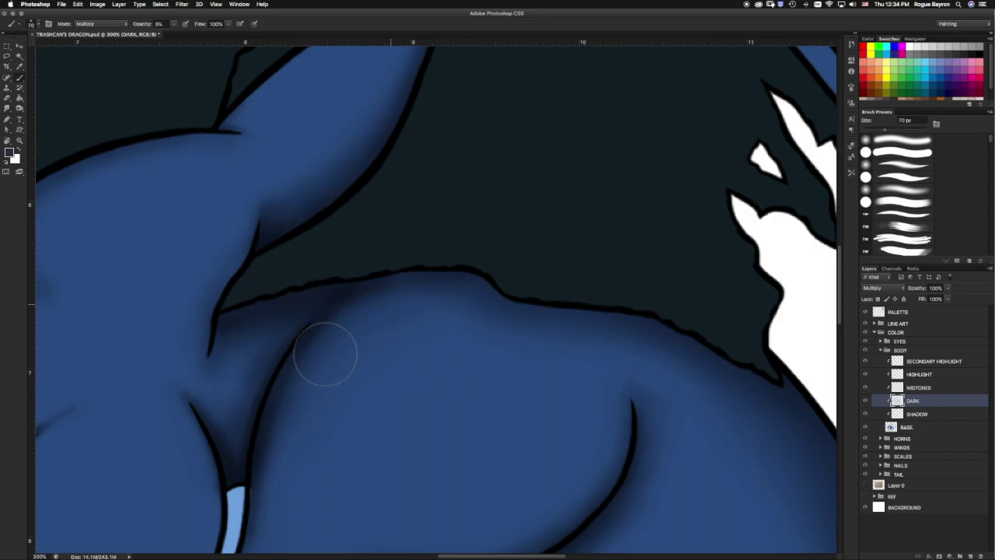
scroll(591, 311, down, 4)
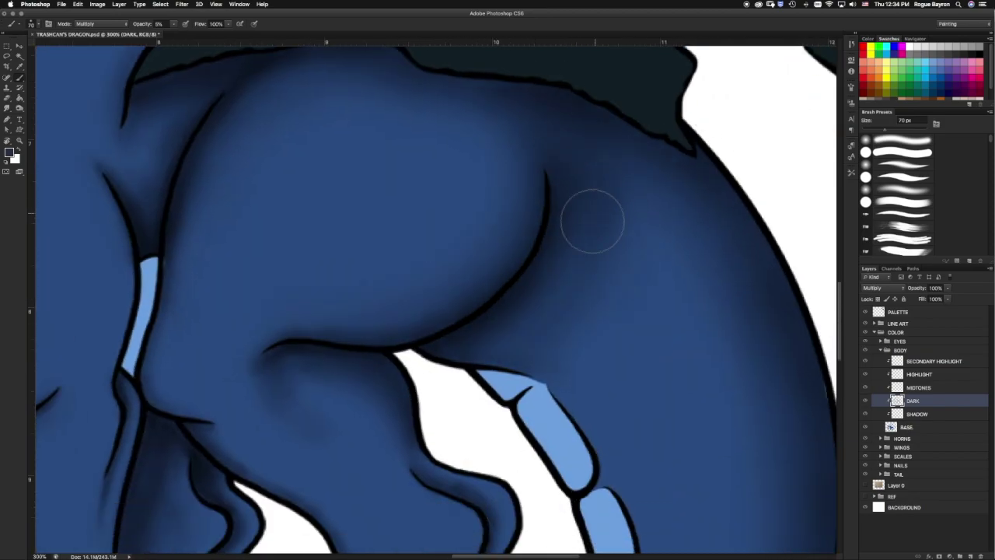
Move around the body and shrink the brush to 15 px for finer shading.
scroll(202, 373, up, 5)
scroll(202, 373, left, 2)
scroll(201, 373, down, 5)
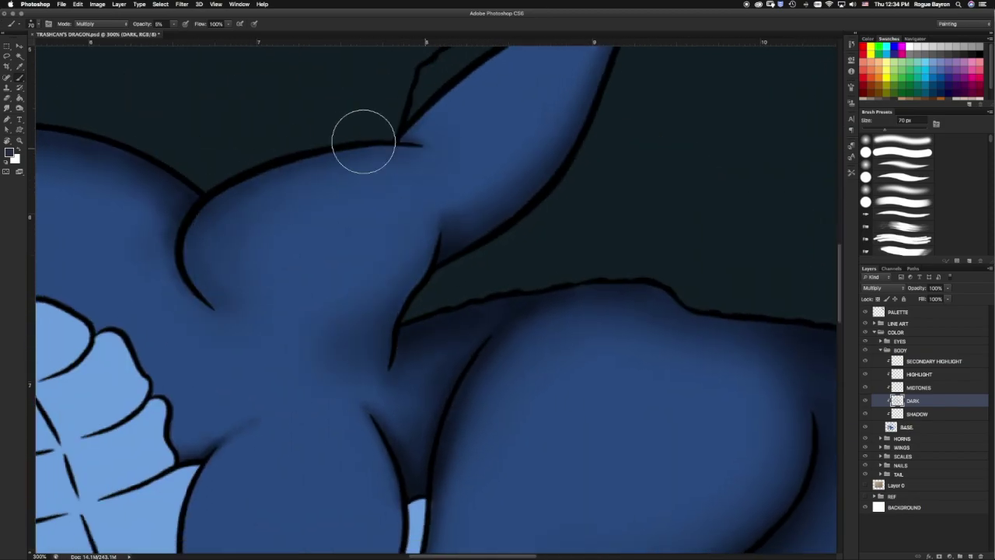
scroll(362, 140, right, 5)
scroll(382, 210, up, 5)
scroll(311, 345, up, 2)
key(bracketleft)
key(bracketleft)
key(bracketleft)
scroll(469, 276, up, 2)
scroll(420, 342, left, 4)
scroll(367, 405, up, 1)
key(bracketleft)
key(bracketleft)
key(bracketleft)
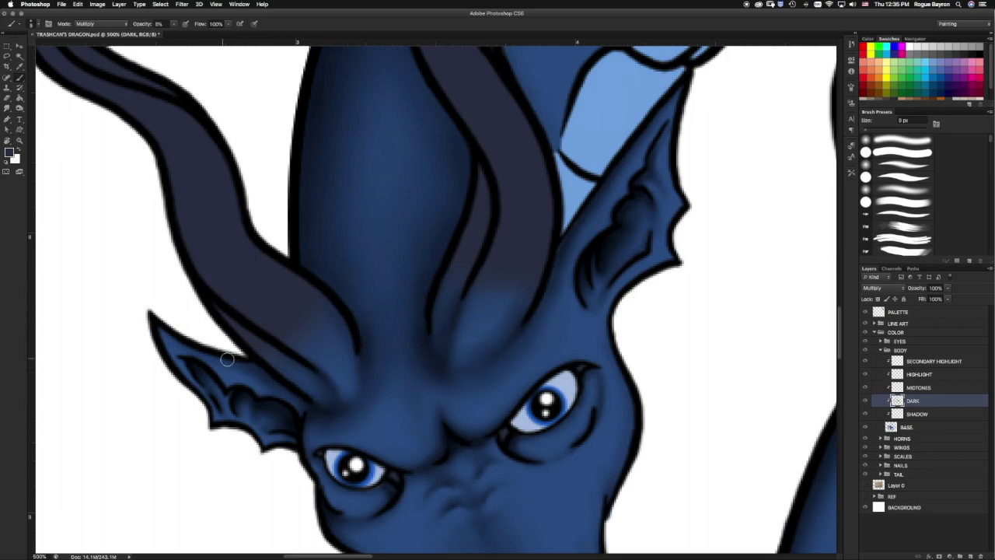
Faintly shade the ear's lower edge, then zoom in toward the hind foot.
drag(231, 364, 243, 371)
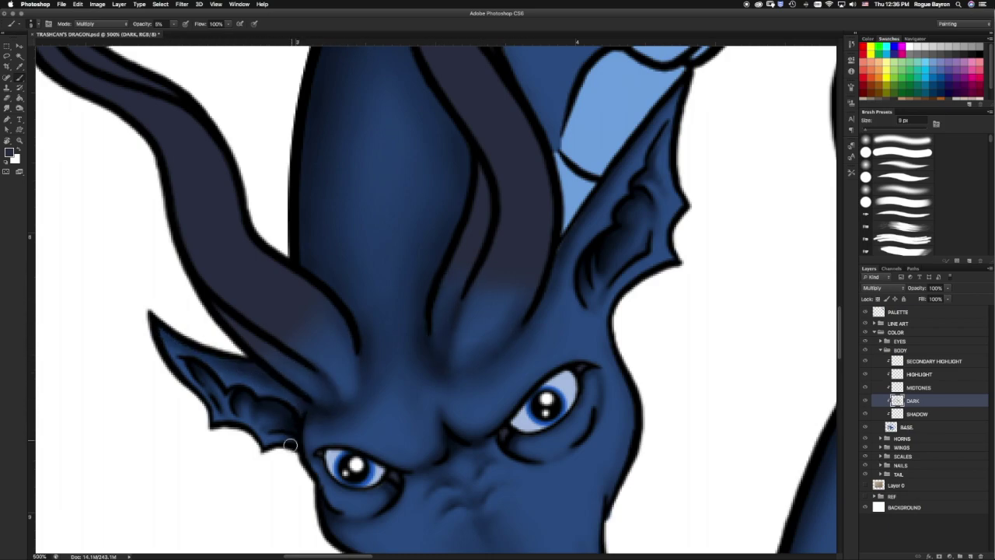
key(ctrl+0)
scroll(439, 249, up, 5)
key(bracketright)
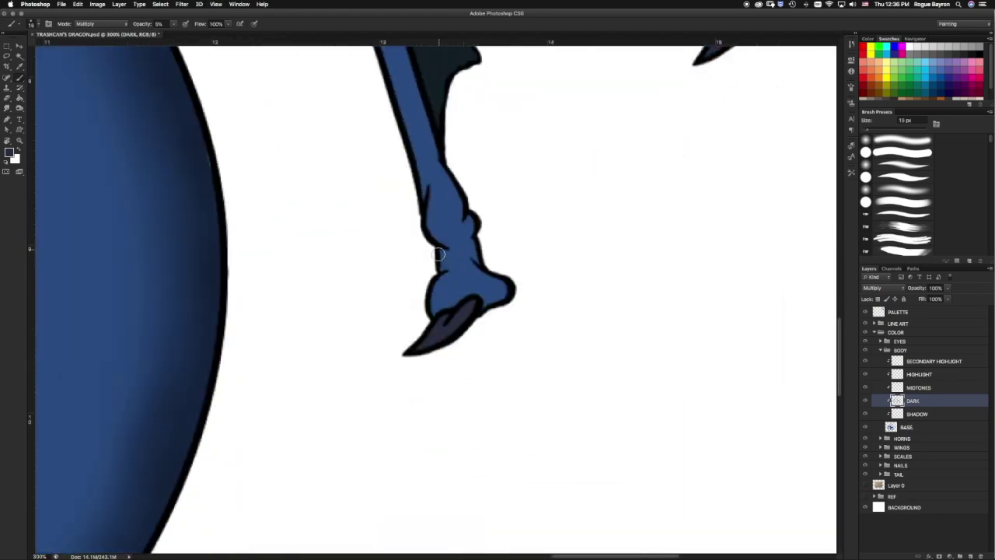
scroll(439, 250, up, 1)
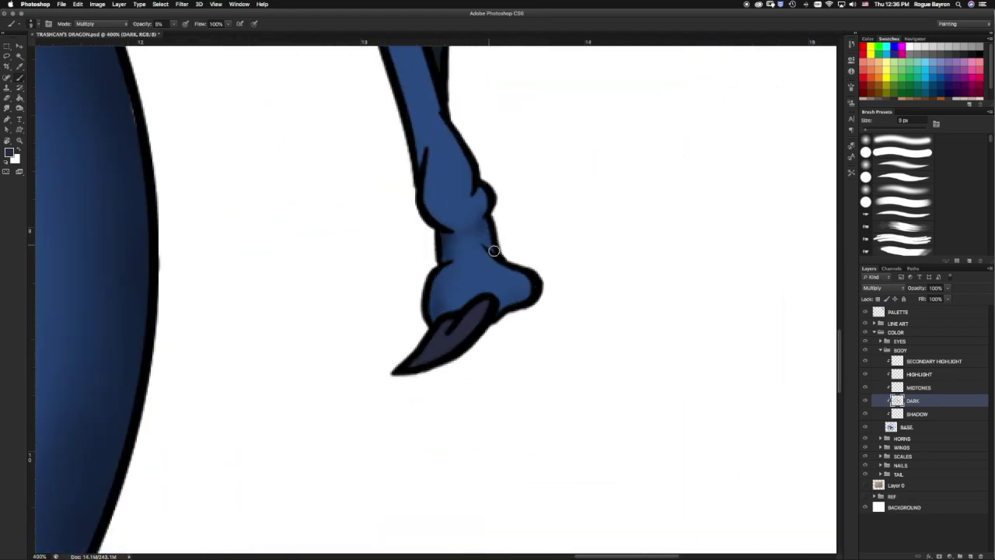
scroll(469, 353, up, 4)
scroll(329, 193, left, 10)
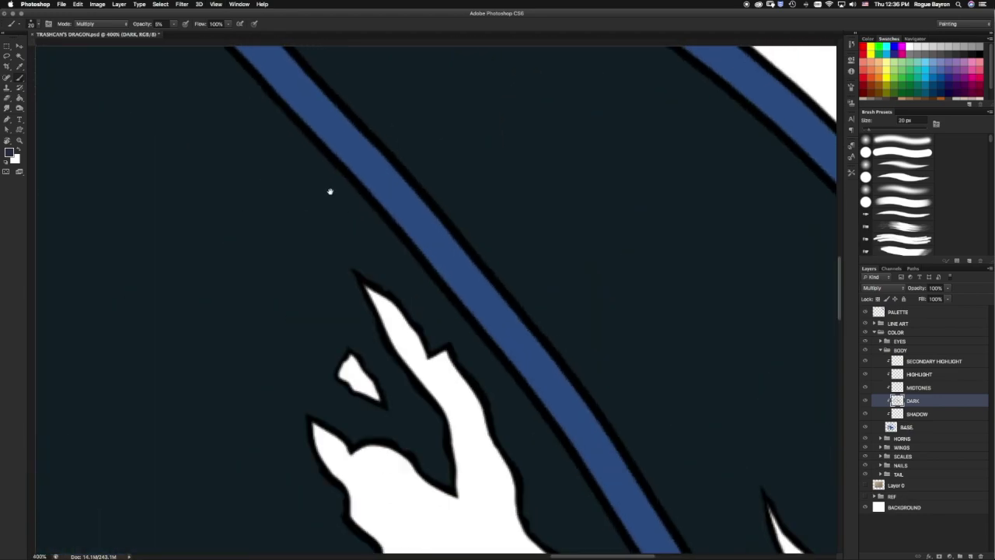
Rotate the canvas view so the wing strands run at a steeper angle.
scroll(369, 395, up, 5)
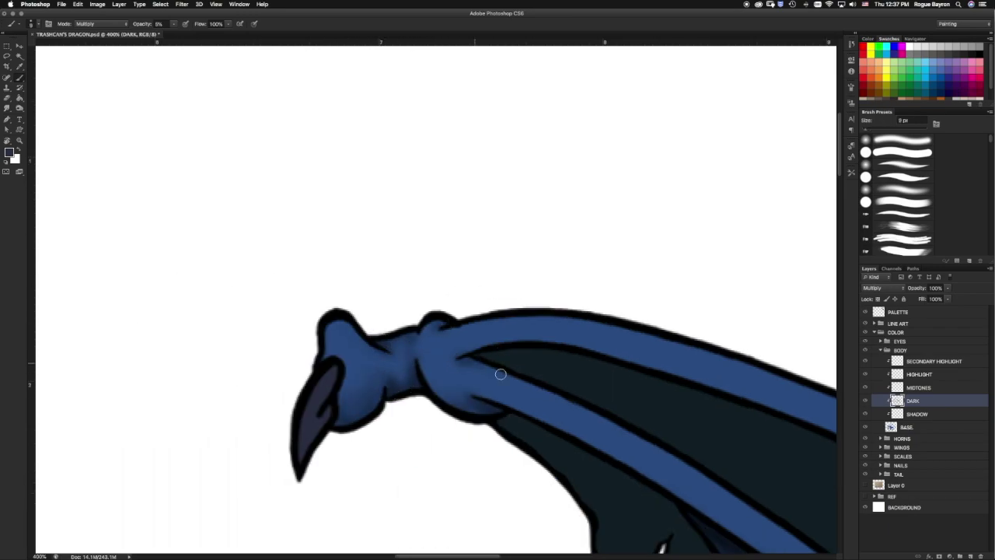
scroll(500, 374, down, 8)
scroll(431, 250, right, 8)
scroll(293, 436, up, 3)
key(r)
drag(467, 304, 500, 400)
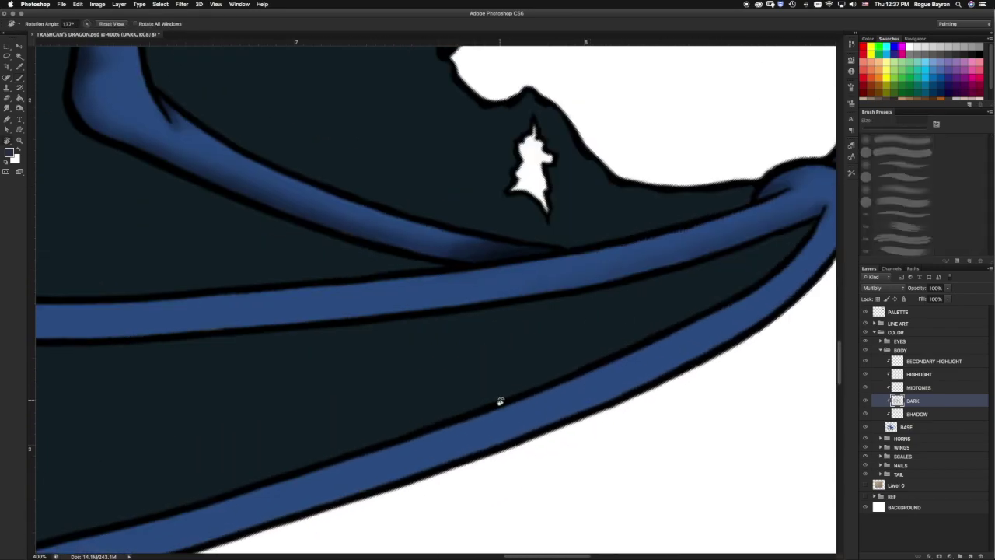
mouse_move(584, 258)
mouse_down()
mouse_move(613, 298)
mouse_move(589, 205)
mouse_up()
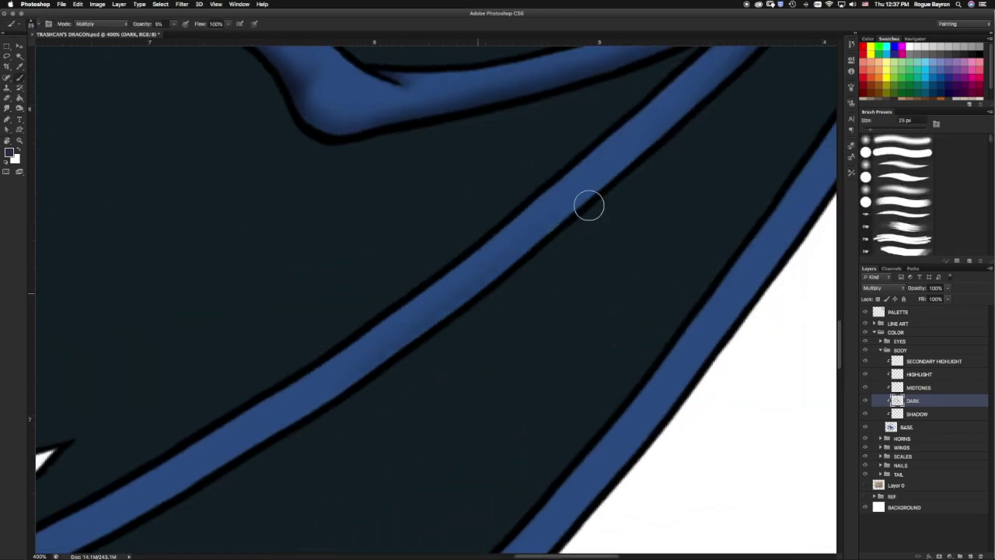
Lighten the claw joint's dark shading with the Eraser at 20% opacity.
scroll(440, 344, left, 5)
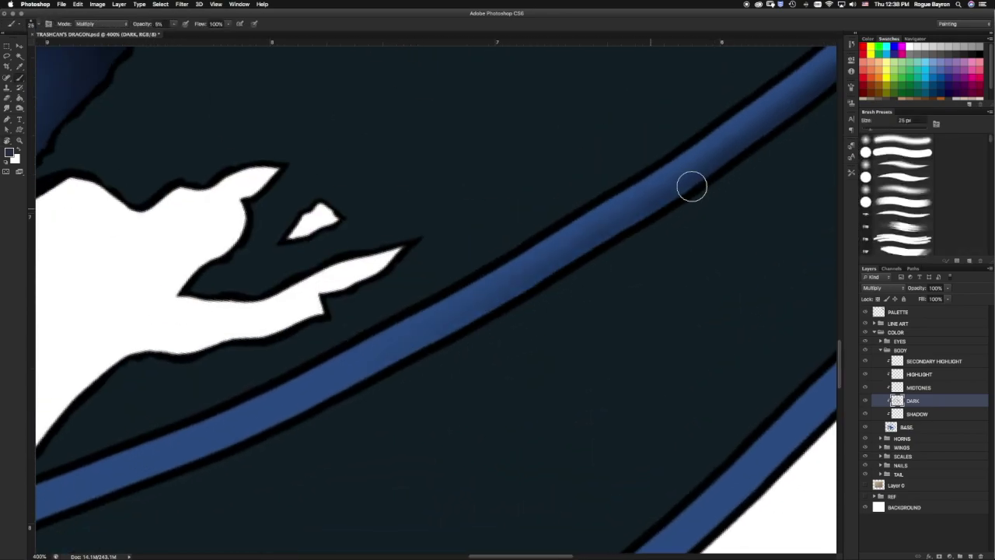
scroll(518, 300, up, 5)
scroll(515, 257, left, 3)
scroll(489, 315, down, 10)
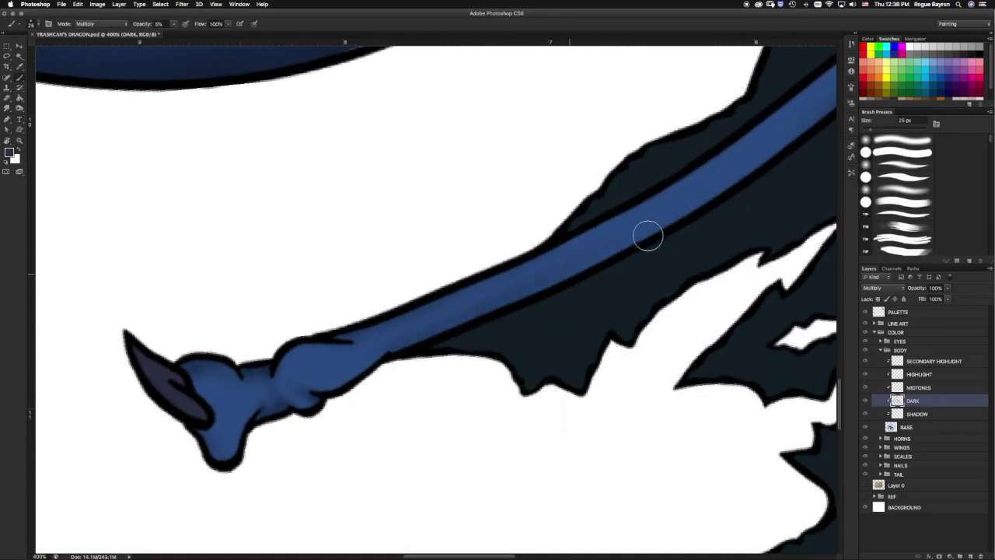
drag(604, 259, 398, 432)
scroll(604, 289, left, 4)
scroll(605, 289, down, 3)
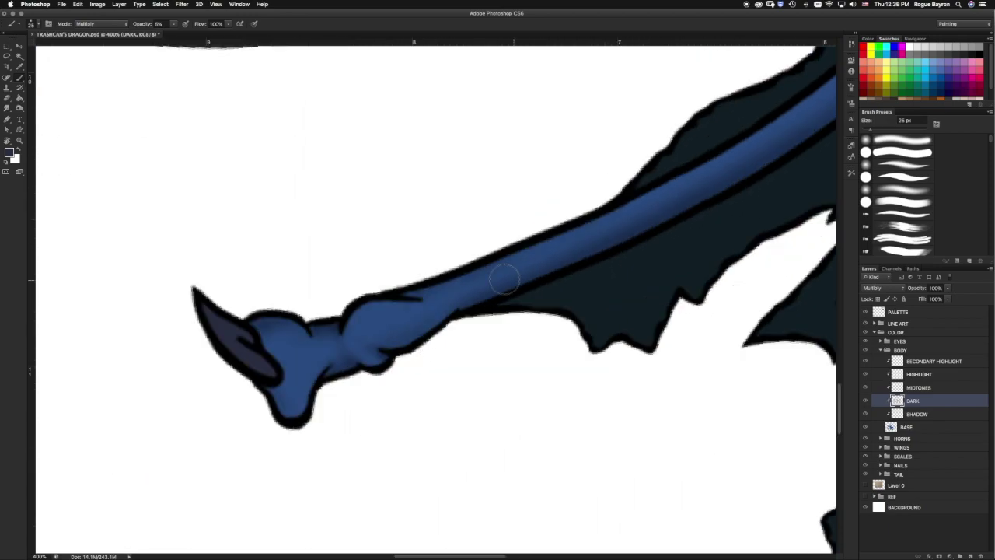
key(e)
key(2)
drag(255, 341, 303, 306)
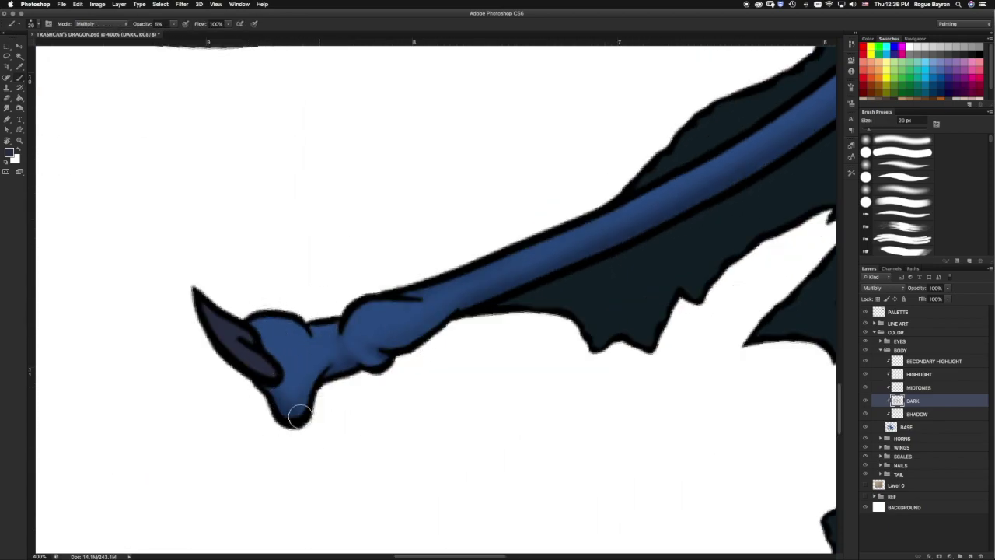
Return to the multiply brush, enlarged past 20 px, and pan along the wing arm.
key(b)
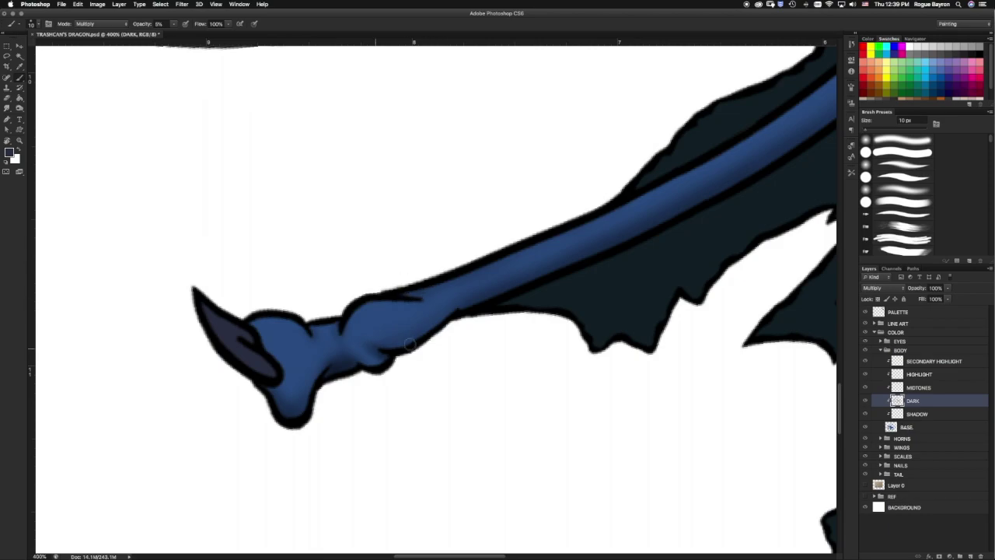
key(bracketright)
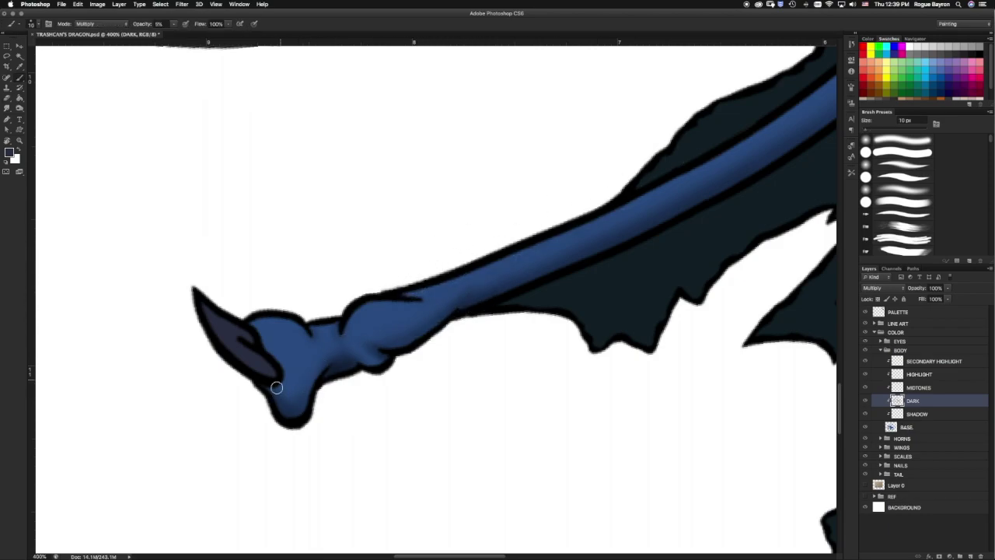
key(bracketright)
scroll(477, 311, up, 10)
scroll(619, 233, down, 5)
drag(625, 214, 459, 329)
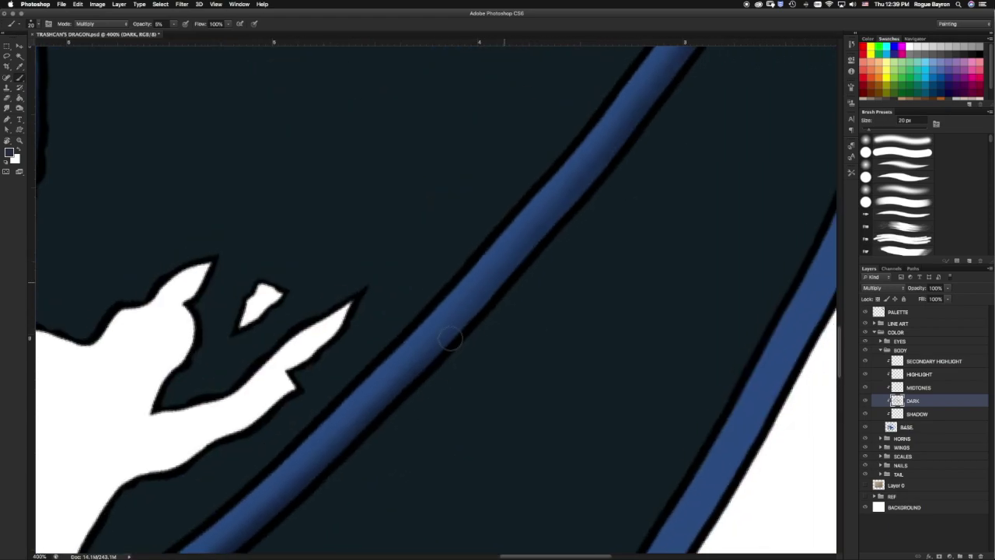
mouse_move(422, 380)
mouse_down()
mouse_move(492, 351)
mouse_move(587, 288)
mouse_move(563, 334)
mouse_move(444, 360)
mouse_move(533, 284)
mouse_up()
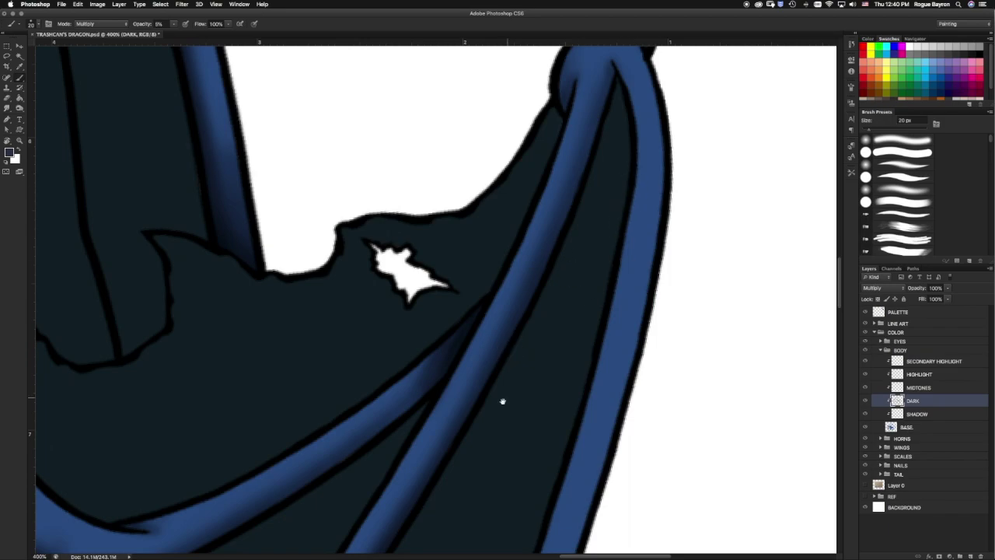
Raise the brush opacity to 10% with a 20 px brush for the wing arm.
scroll(567, 345, up, 5)
key(1)
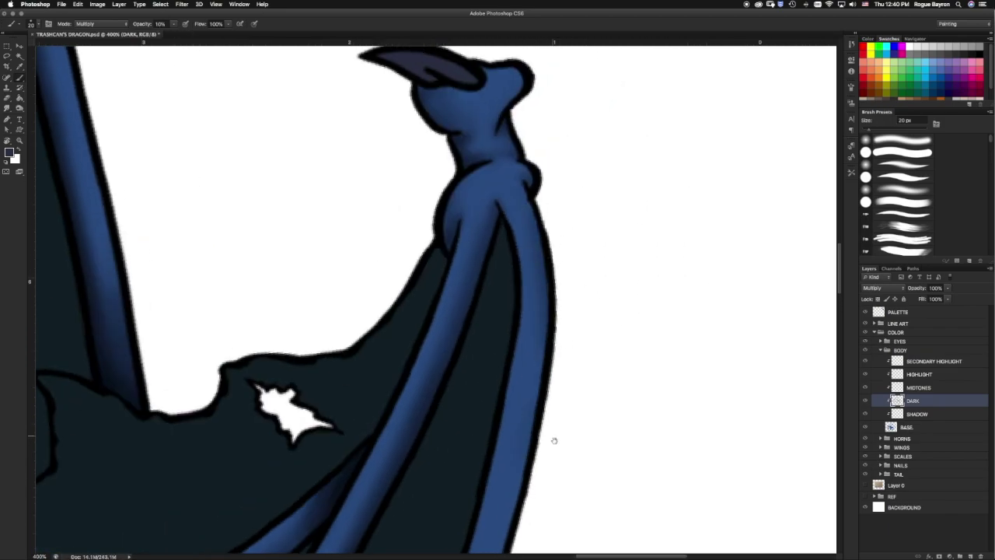
scroll(526, 453, down, 10)
scroll(506, 179, up, 5)
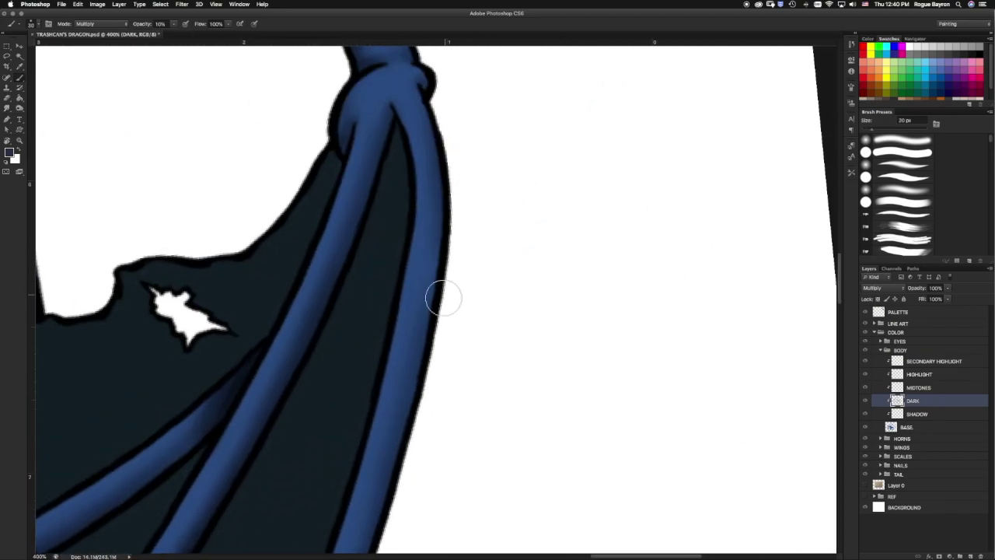
scroll(459, 246, up, 5)
scroll(422, 278, left, 2)
key(e)
key(b)
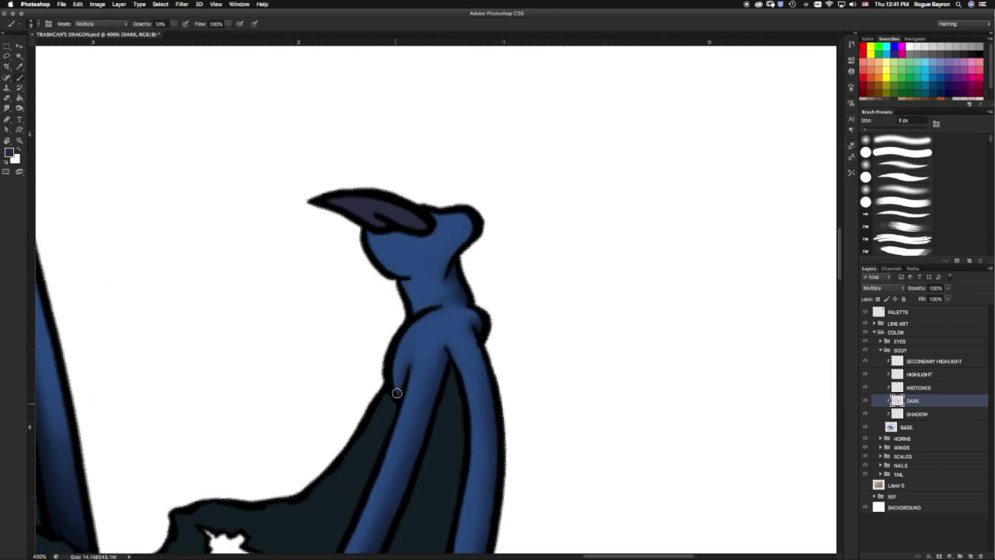
key(bracketright)
key(bracketright)
key(bracketright)
scroll(460, 311, down, 3)
scroll(420, 350, down, 3)
scroll(365, 398, down, 3)
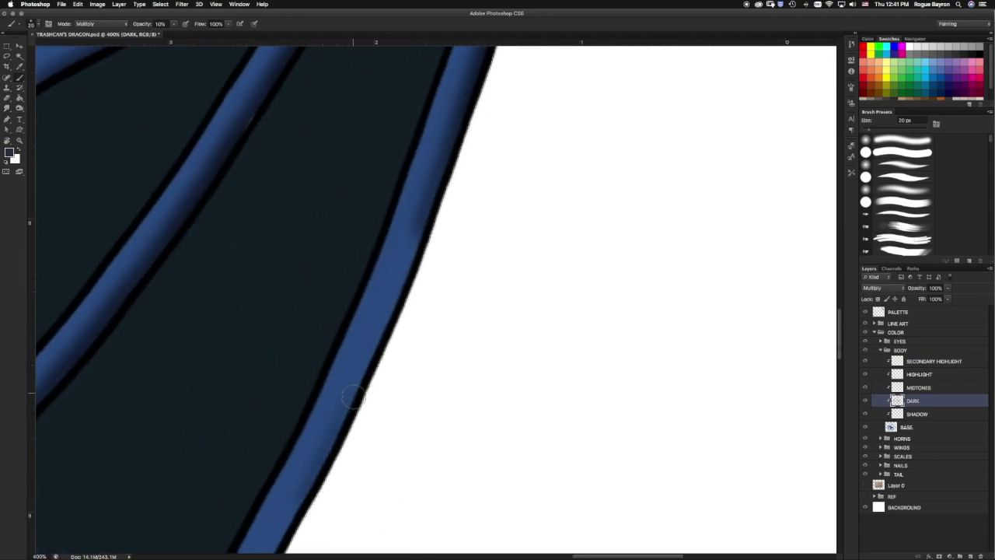
scroll(352, 397, down, 5)
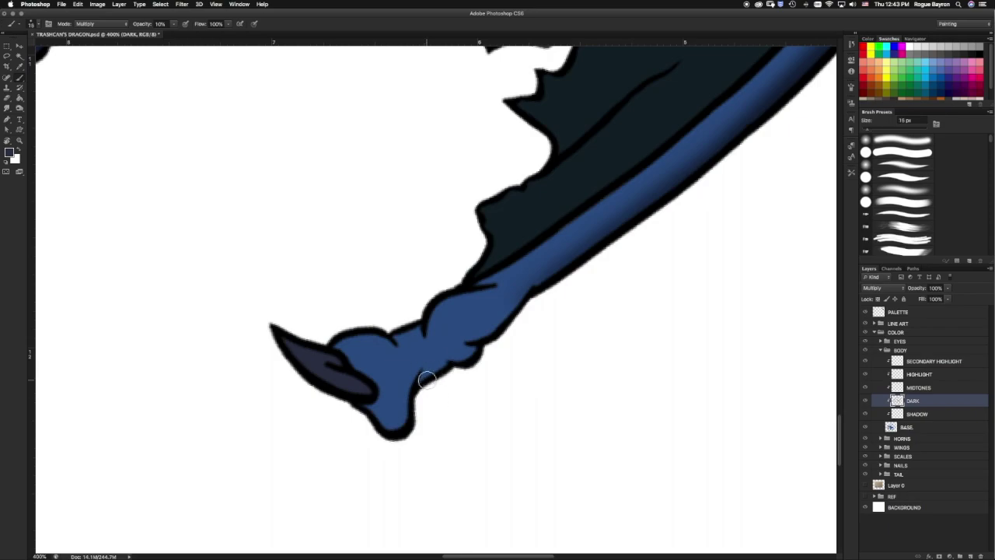
Shade the wing arm's lower edge, refine it with a 10 px brush and eraser, then view the whole dragon.
drag(472, 346, 542, 288)
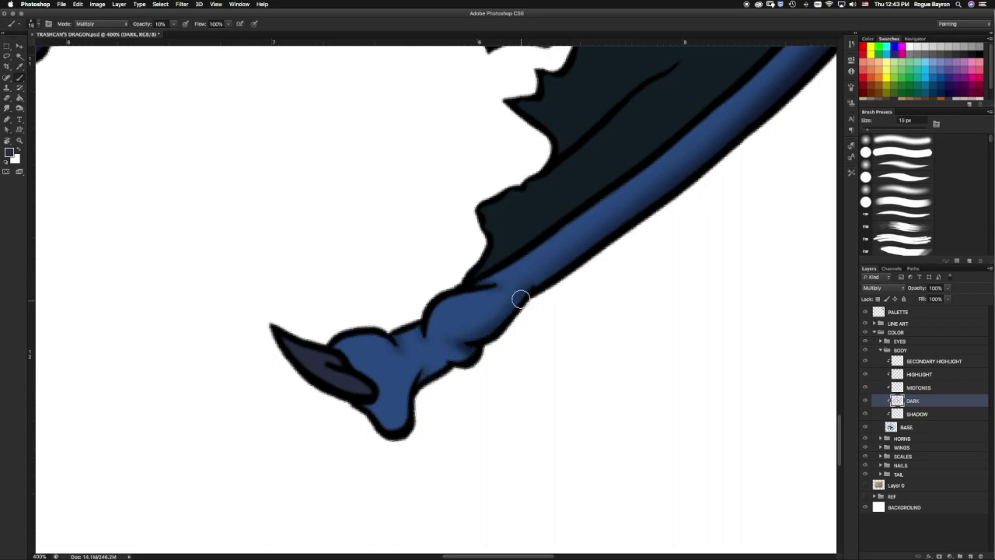
key(bracketleft)
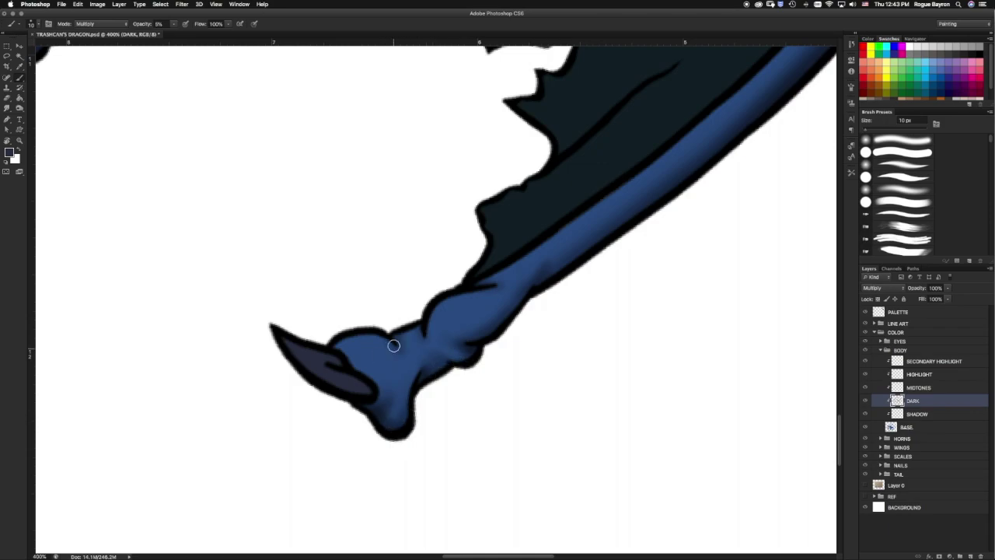
key(e)
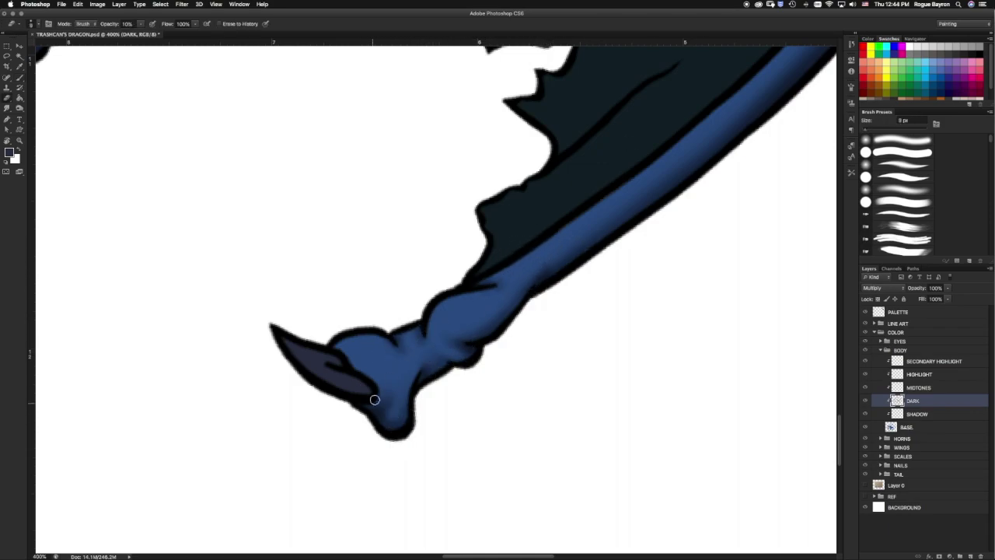
key(b)
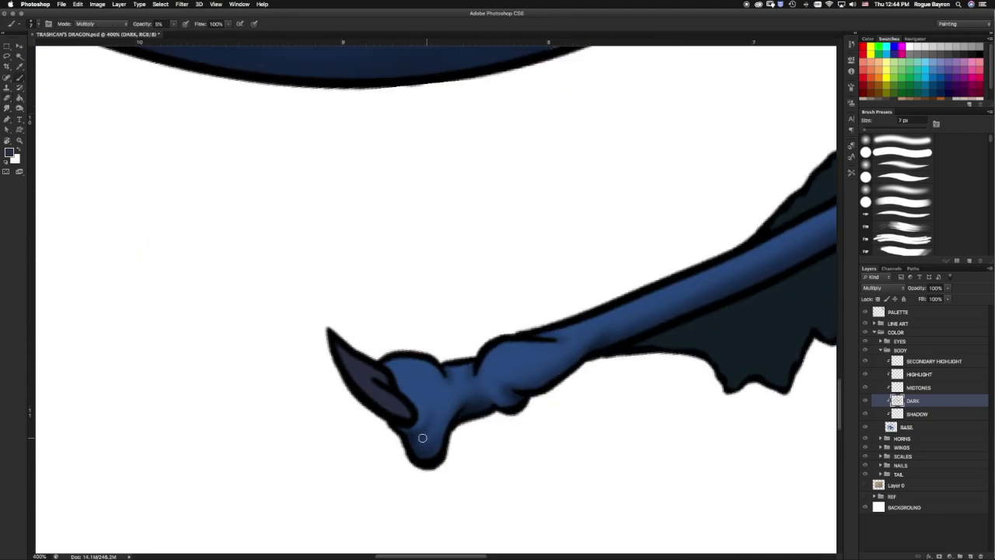
key(e)
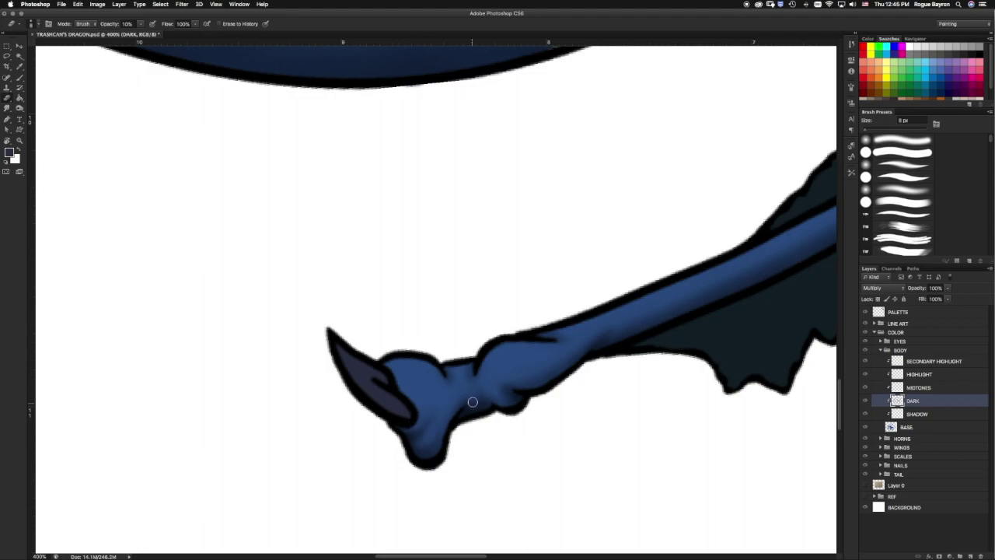
key(b)
key(ctrl+0)
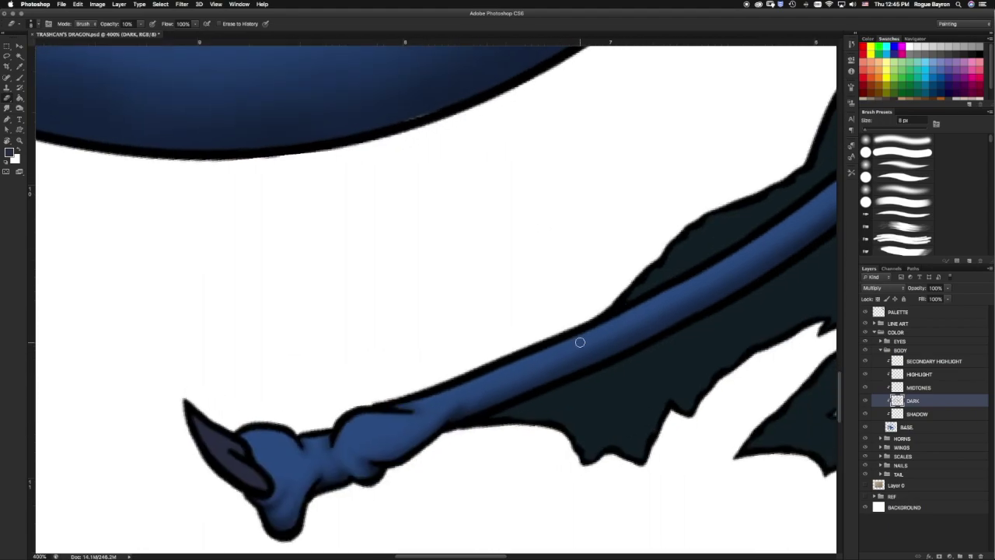
Switch to the eraser, zoom in on the head and set a 20 px size.
key(e)
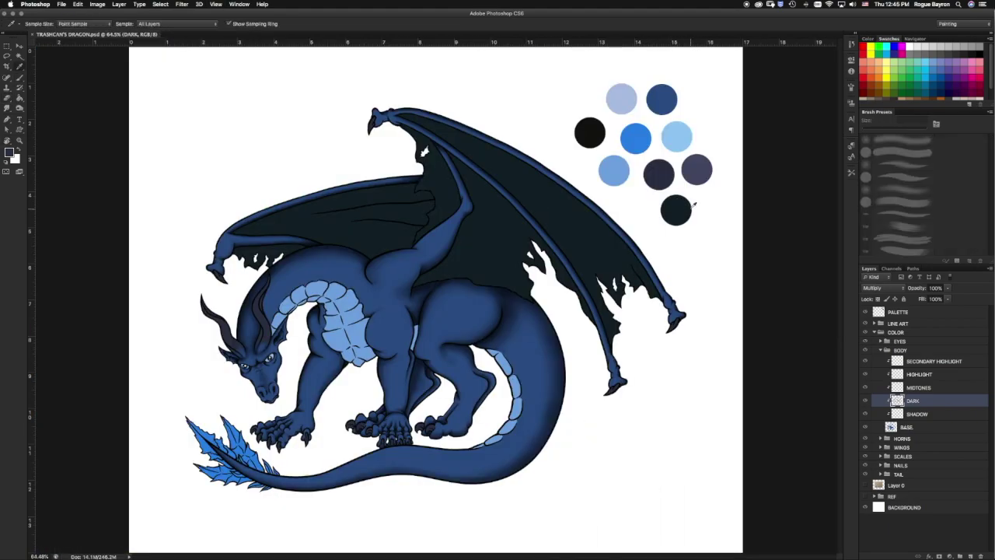
scroll(635, 285, up, 5)
scroll(240, 334, up, 5)
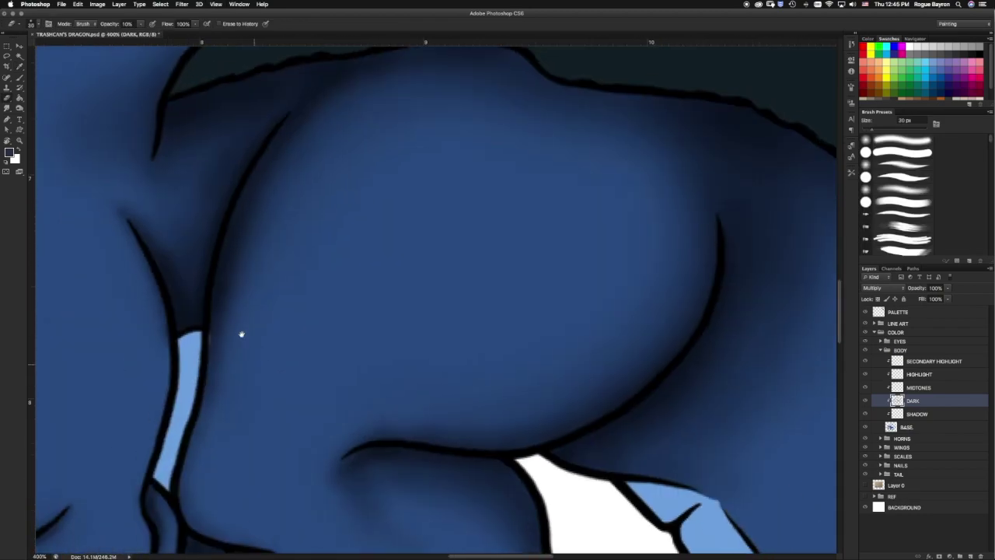
scroll(107, 192, up, 5)
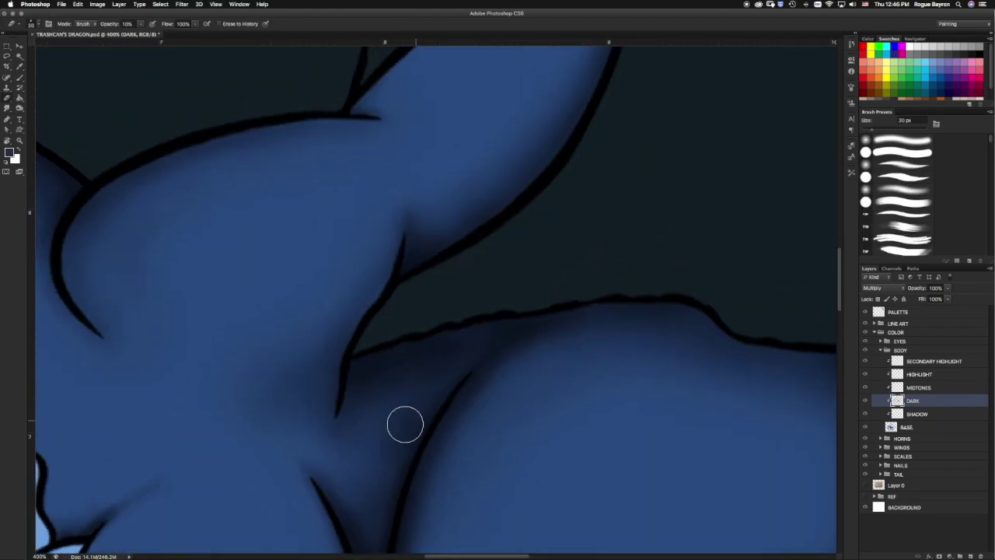
scroll(551, 278, up, 5)
scroll(291, 353, down, 5)
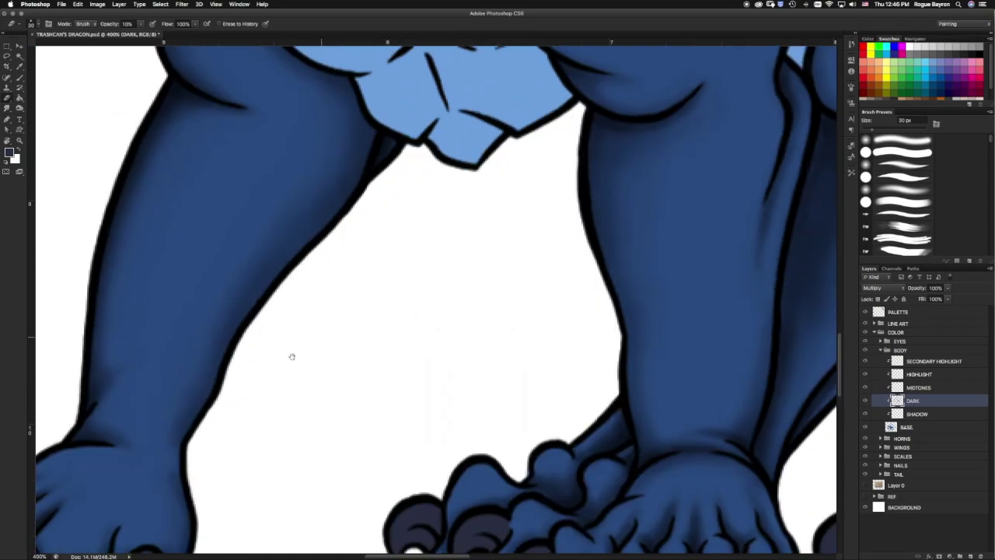
scroll(311, 355, up, 3)
scroll(317, 321, up, 2)
key(bracketleft)
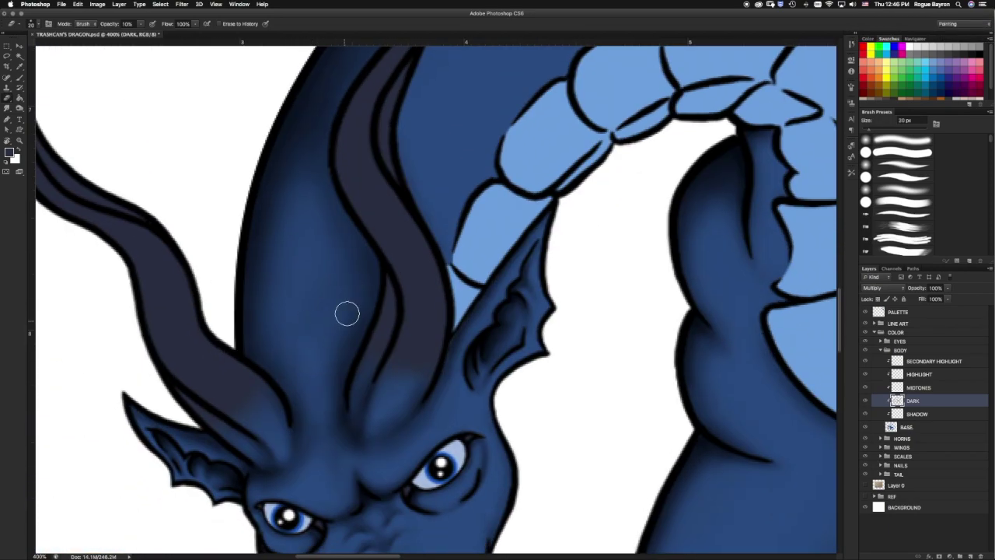
Zoom out, pan down toward the tail and enlarge the brush for broad shading.
scroll(368, 358, down, 3)
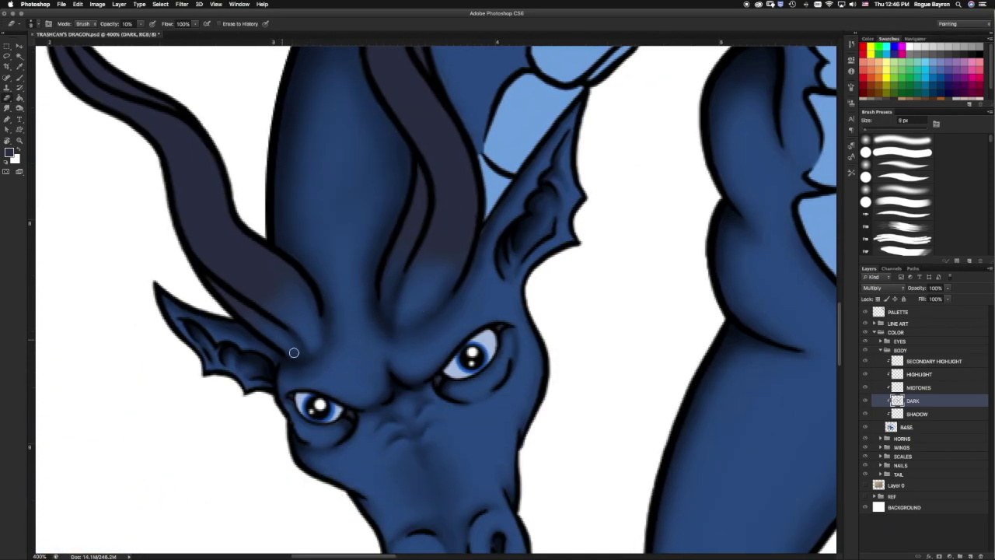
scroll(411, 437, up, 3)
scroll(399, 429, up, 3)
key(bracketright)
key(bracketright)
key(bracketright)
scroll(351, 225, down, 2)
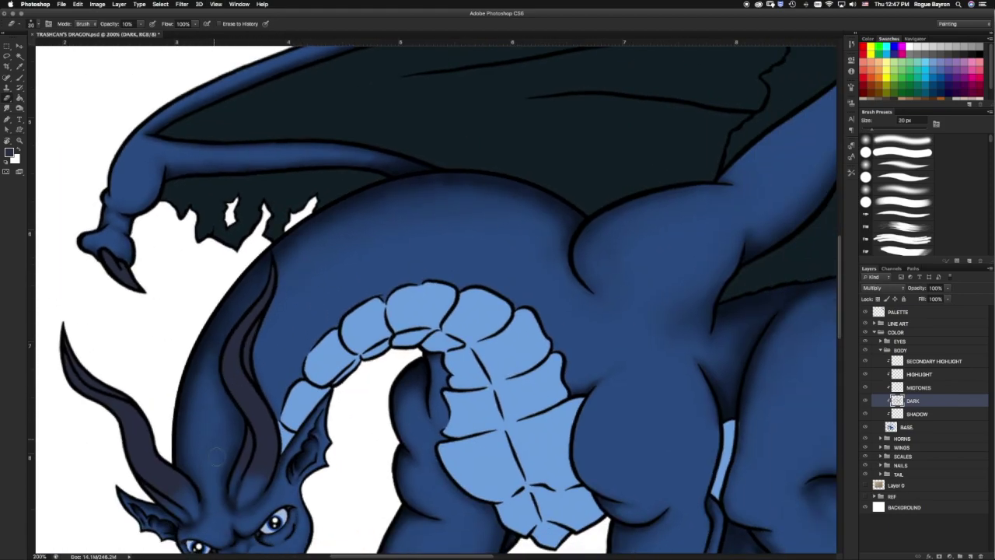
scroll(592, 283, right, 5)
scroll(593, 282, up, 2)
scroll(478, 282, down, 3)
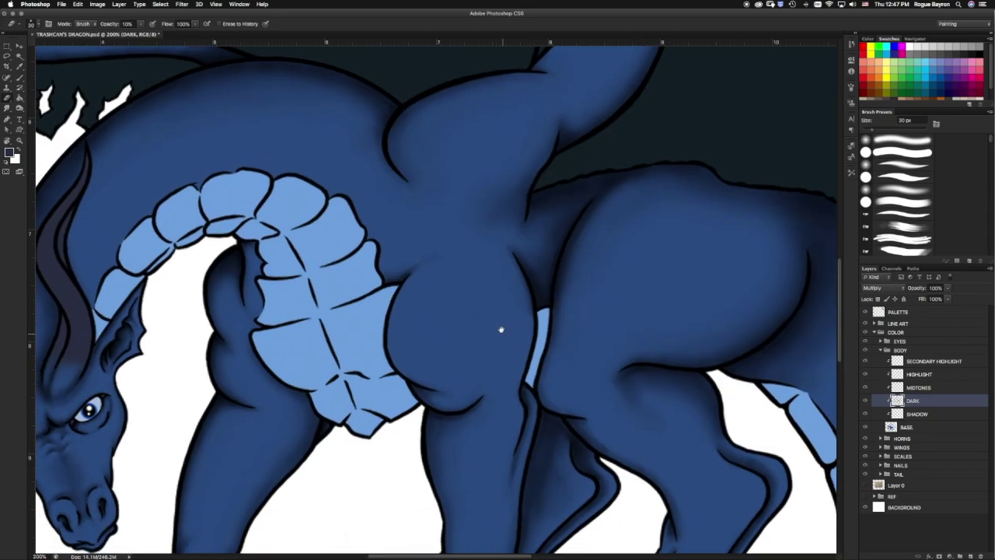
scroll(506, 355, down, 3)
scroll(506, 355, right, 2)
scroll(493, 378, down, 3)
scroll(472, 356, down, 3)
key(bracketright)
key(bracketright)
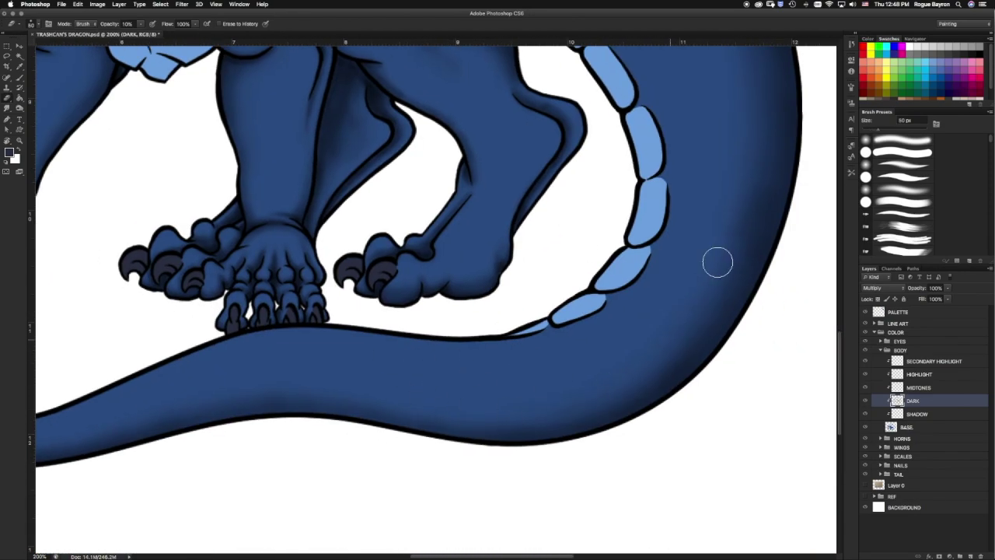
Shade softly along the dragon's thigh with a 40 px Multiply brush.
scroll(676, 248, up, 3)
scroll(677, 248, right, 2)
key(bracketright)
key(bracketright)
scroll(559, 296, up, 3)
key(bracketleft)
key(bracketleft)
key(bracketleft)
drag(312, 357, 397, 398)
Zoom in on the leg and shade it with a finer brush of about 15 px.
key(ctrl+plus)
key(bracketleft)
key(bracketleft)
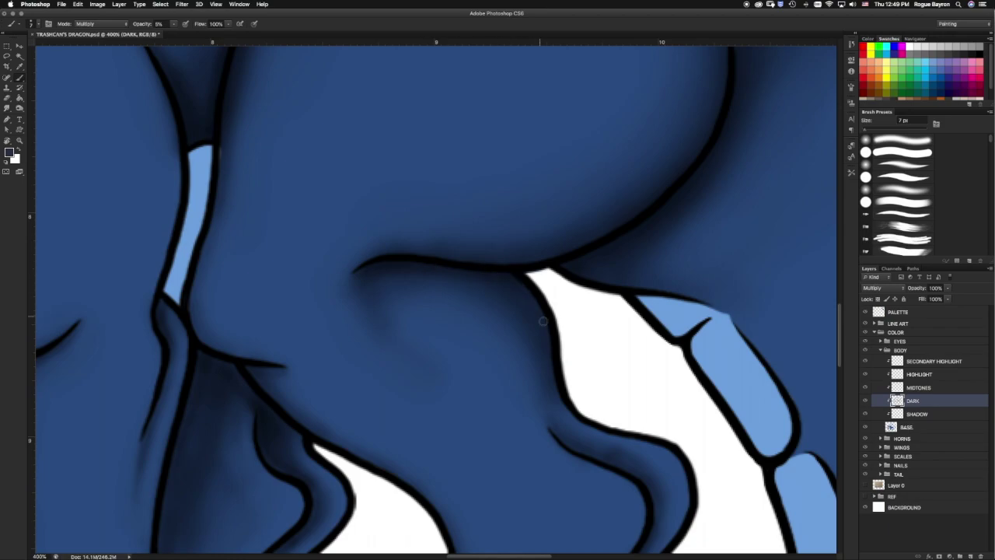
key(bracketright)
key(bracketright)
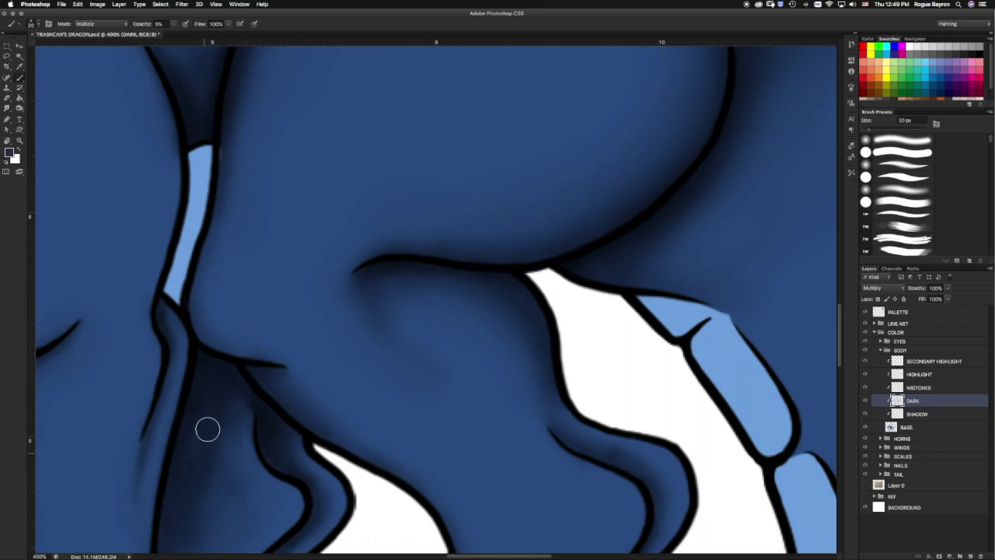
scroll(210, 447, down, 5)
scroll(210, 447, left, 2)
key(bracketright)
key(bracketright)
Erase back overdone shading on the legs and paws with the 10% Eraser.
key(e)
scroll(551, 412, down, 2)
scroll(550, 412, right, 3)
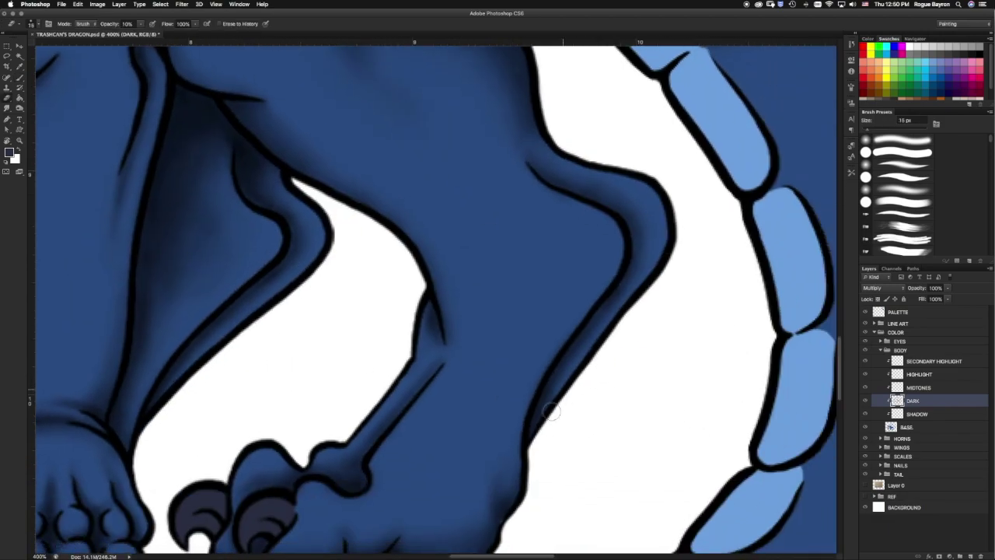
scroll(455, 398, down, 3)
scroll(316, 317, up, 3)
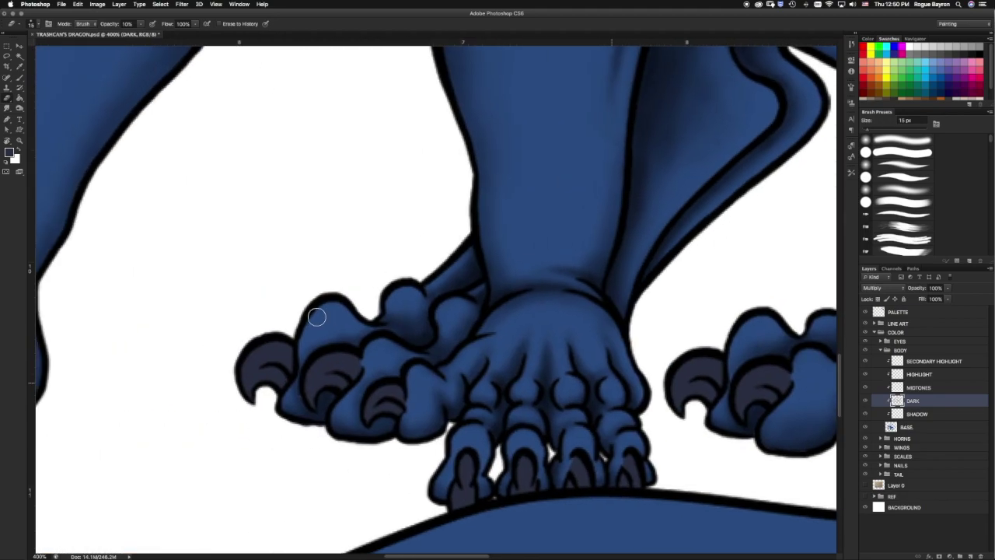
scroll(479, 316, down, 3)
scroll(504, 324, up, 3)
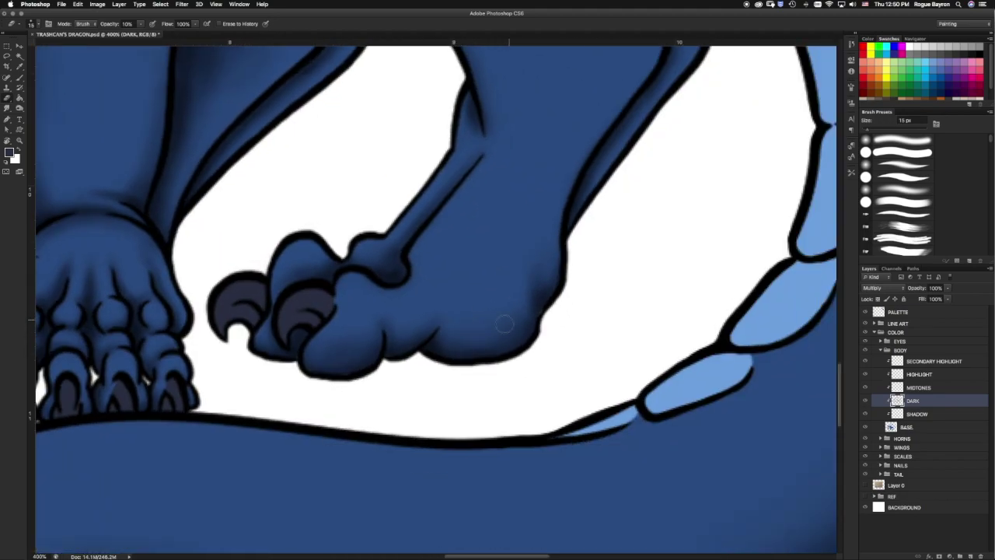
scroll(373, 314, right, 1)
scroll(389, 303, down, 3)
scroll(424, 289, up, 3)
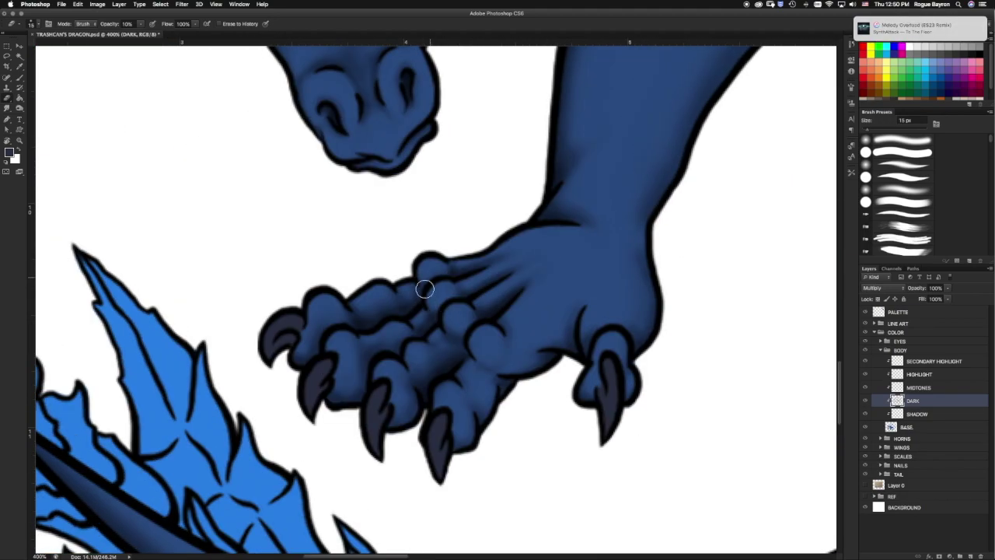
Alternate soft shadow painting and erasing to refine the front foot's toe creases.
key(b)
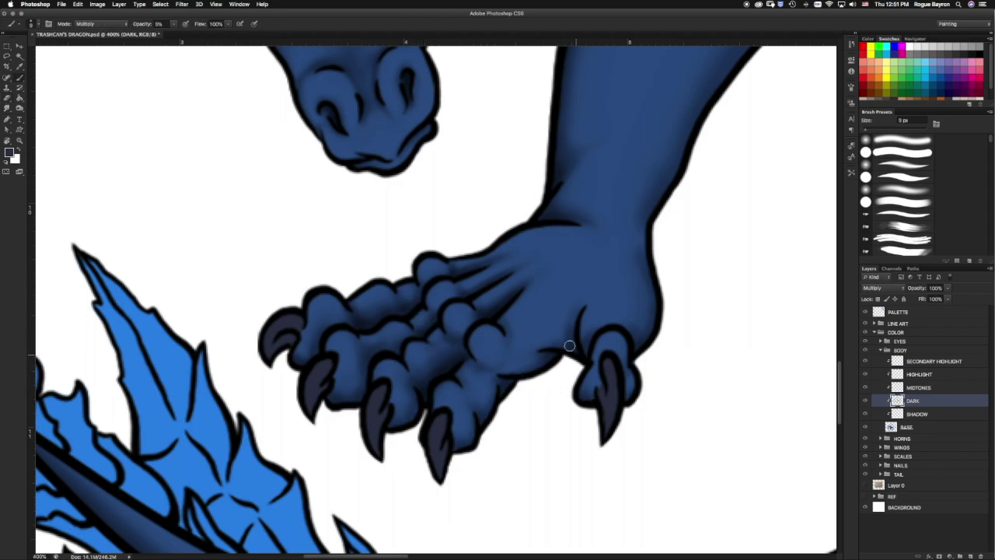
key(e)
scroll(591, 327, up, 5)
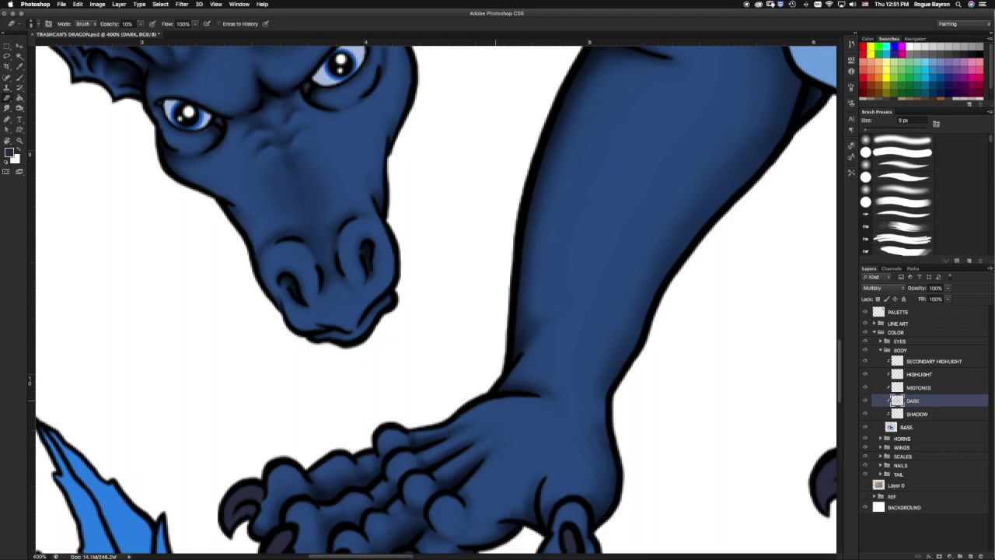
scroll(467, 420, up, 3)
scroll(466, 420, left, 3)
key(b)
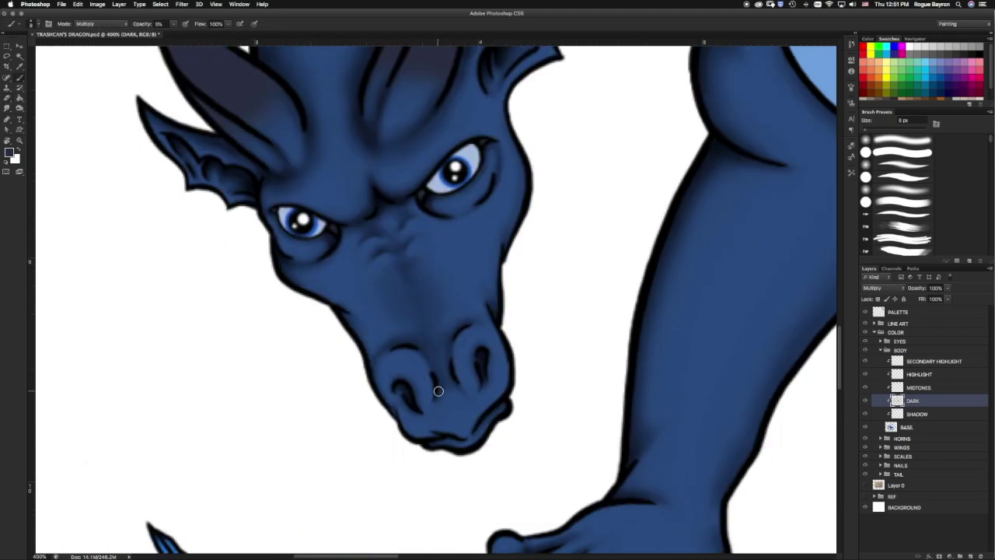
scroll(318, 363, up, 3)
scroll(318, 363, left, 1)
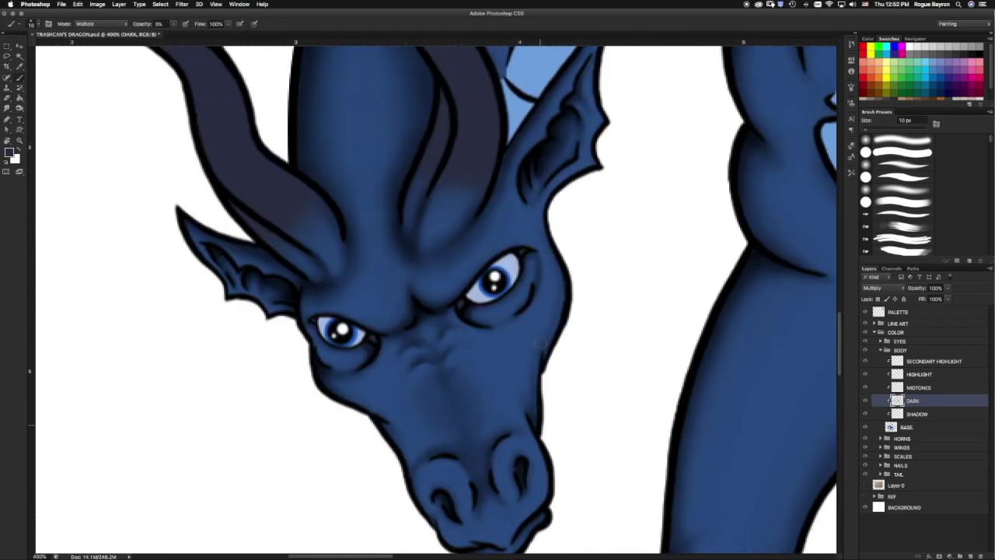
Darken the brow shading between the dragon's eyes with a 15 px brush.
key(bracketleft)
mouse_move(319, 288)
mouse_down()
mouse_move(443, 351)
mouse_move(459, 379)
mouse_up()
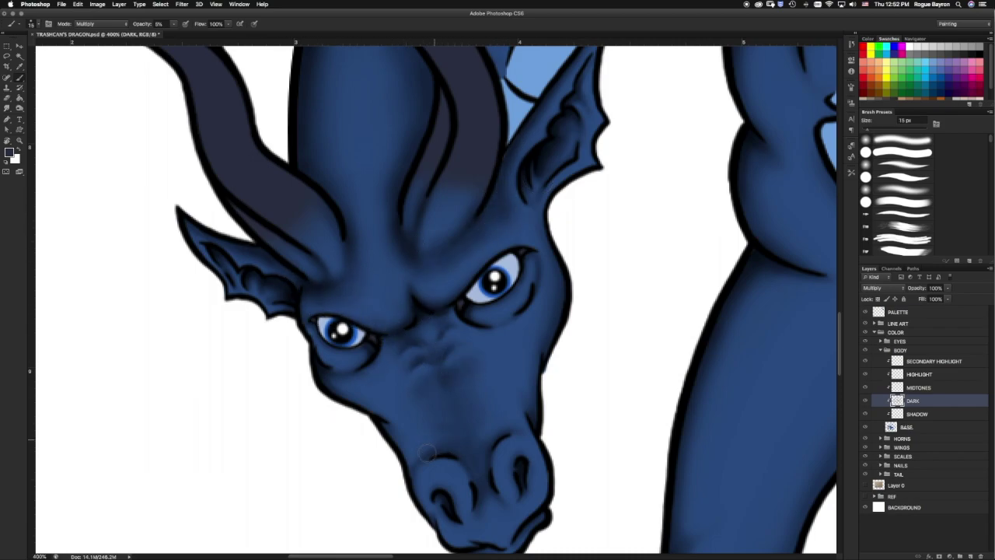
key(super+minus)
scroll(384, 164, up, 3)
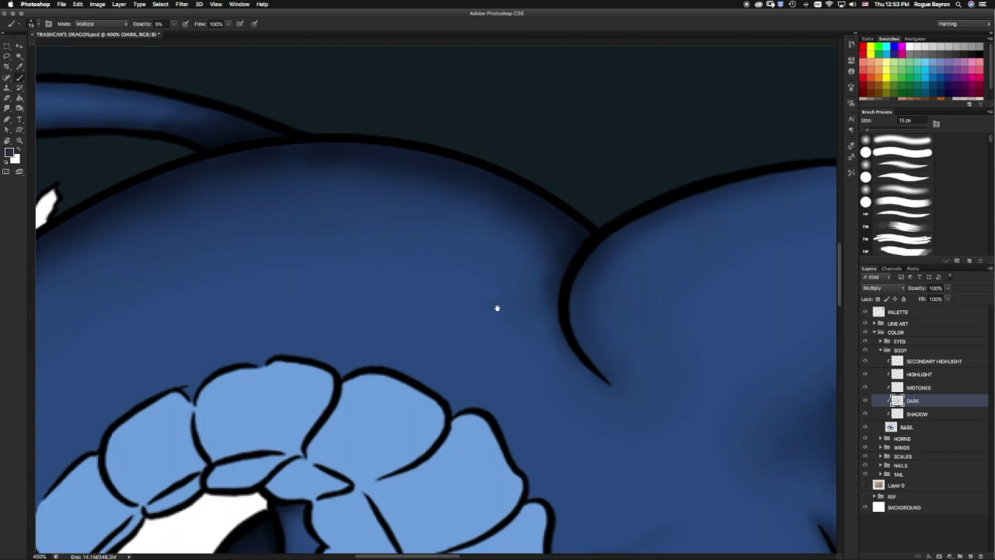
Pan to the wing arms and shade them with the Multiply 5% brush.
scroll(498, 306, right, 5)
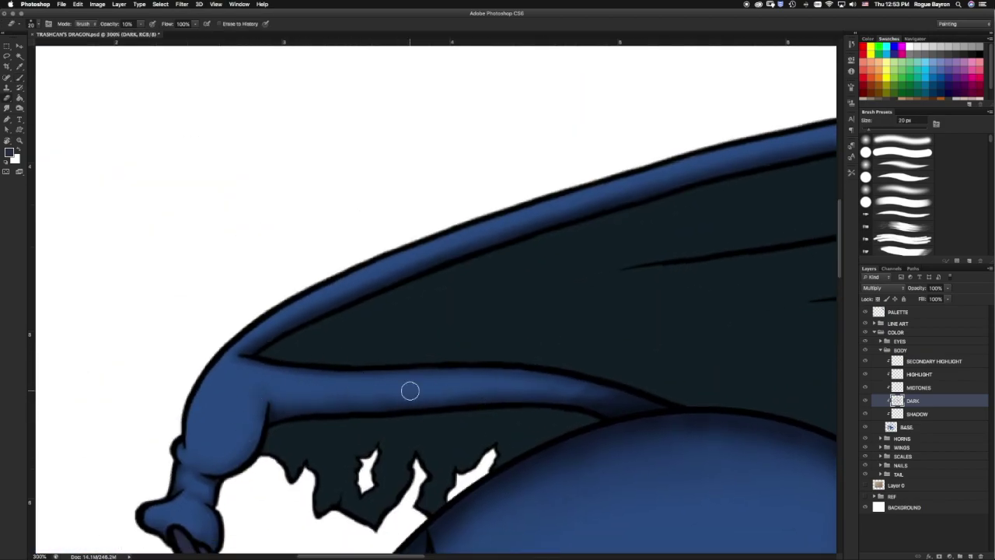
scroll(552, 198, down, 5)
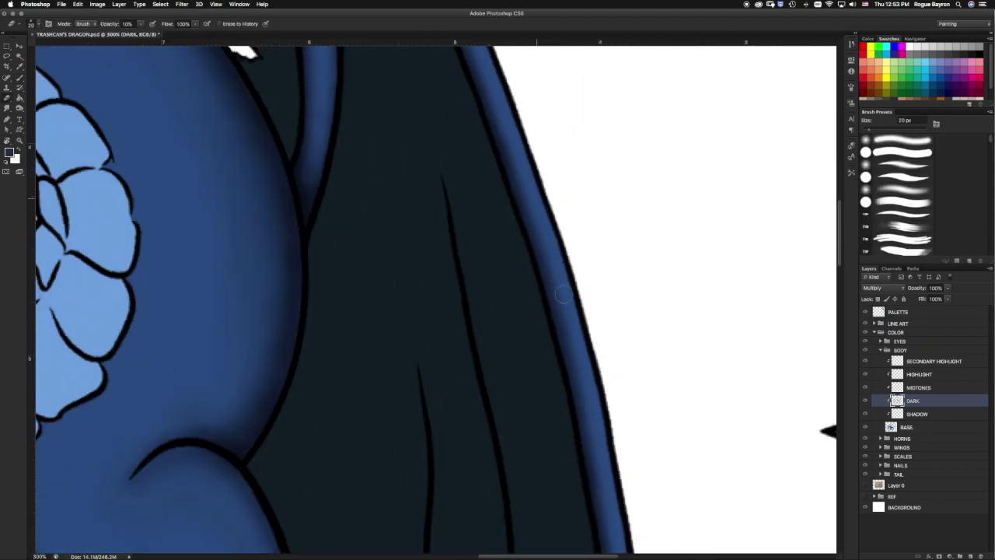
scroll(542, 311, right, 10)
key(b)
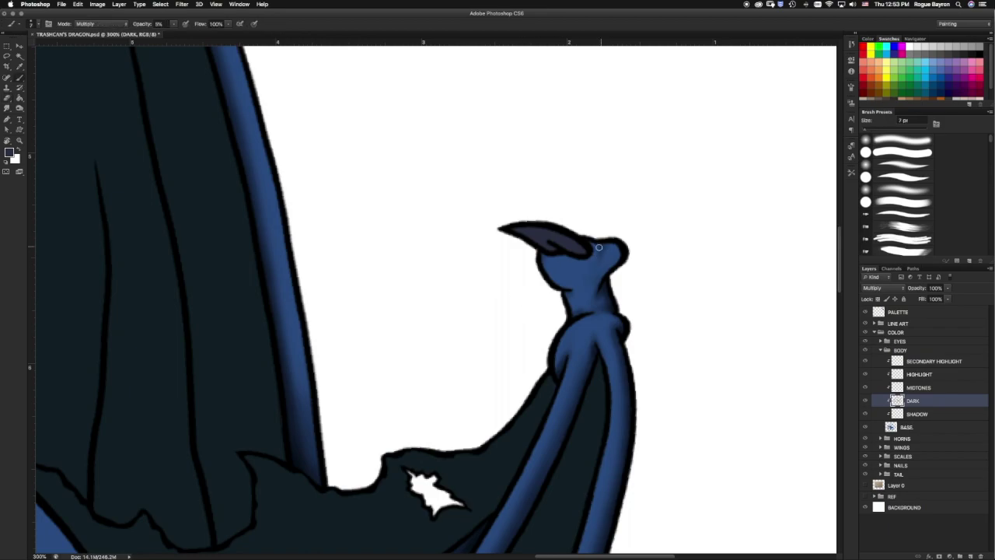
Erase shading that spilled too far along the wing-arm bones.
key(e)
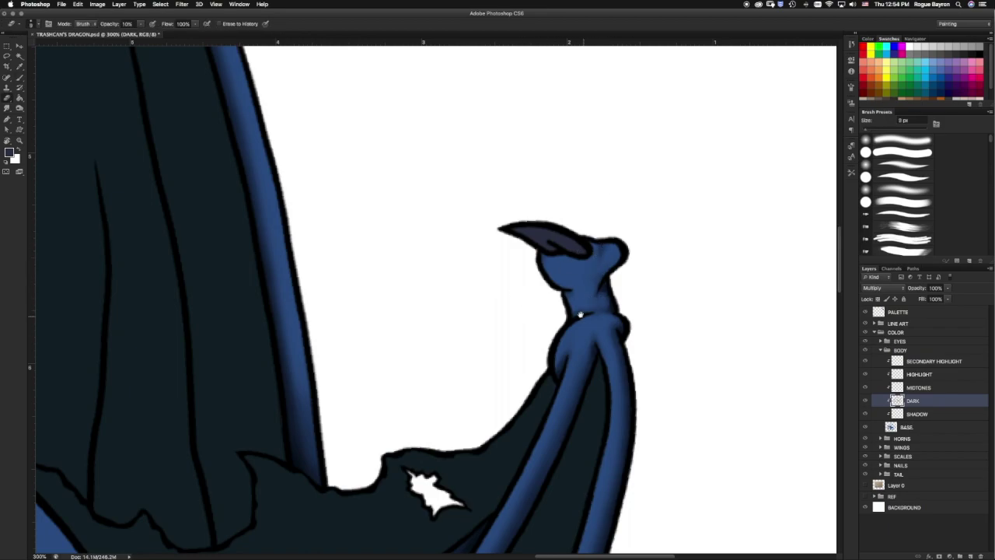
scroll(577, 311, down, 3)
scroll(544, 295, right, 2)
scroll(552, 284, down, 5)
scroll(529, 303, down, 5)
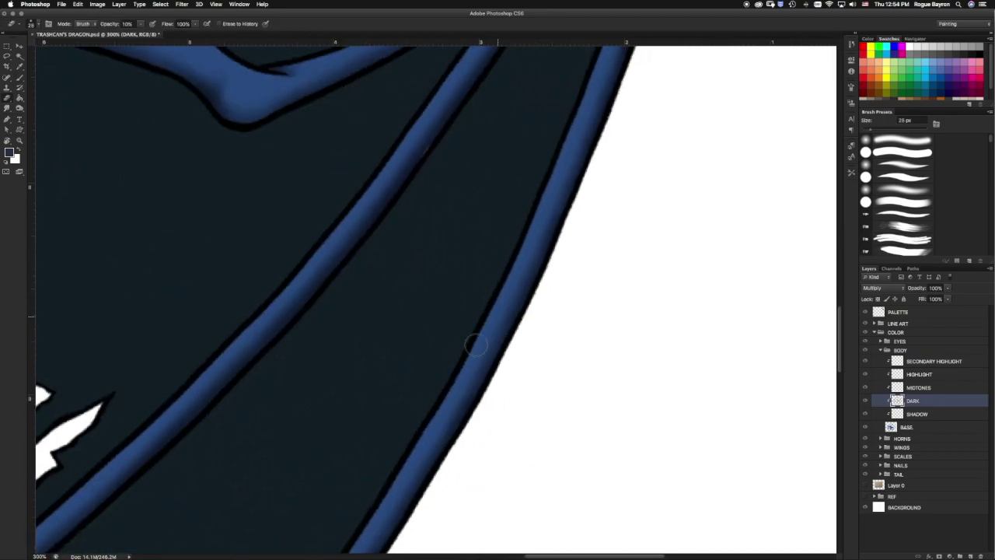
scroll(466, 350, right, 3)
scroll(428, 373, down, 3)
scroll(495, 329, down, 3)
scroll(459, 365, left, 5)
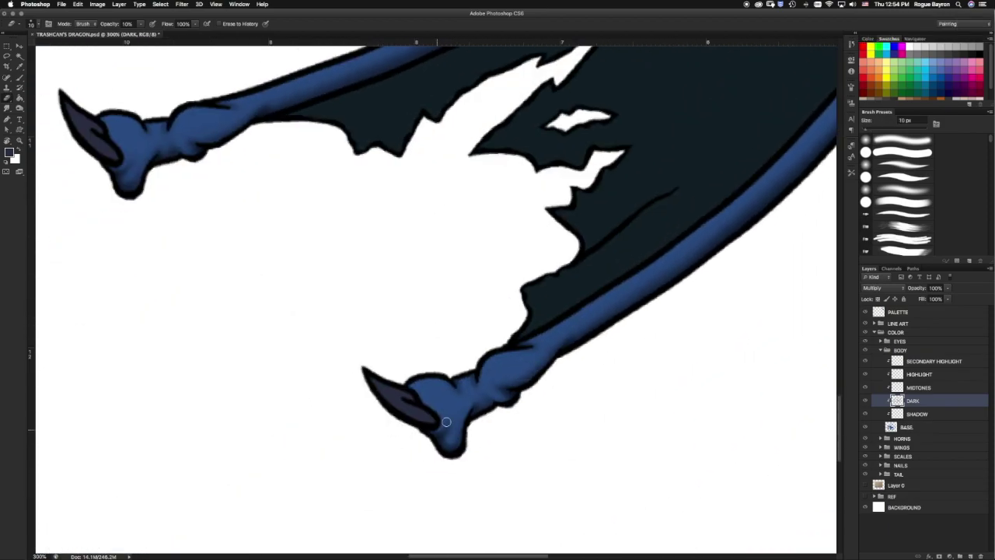
Pan up across the wing-tip claws, checking and cleaning up their shading.
scroll(483, 388, up, 3)
scroll(420, 385, left, 3)
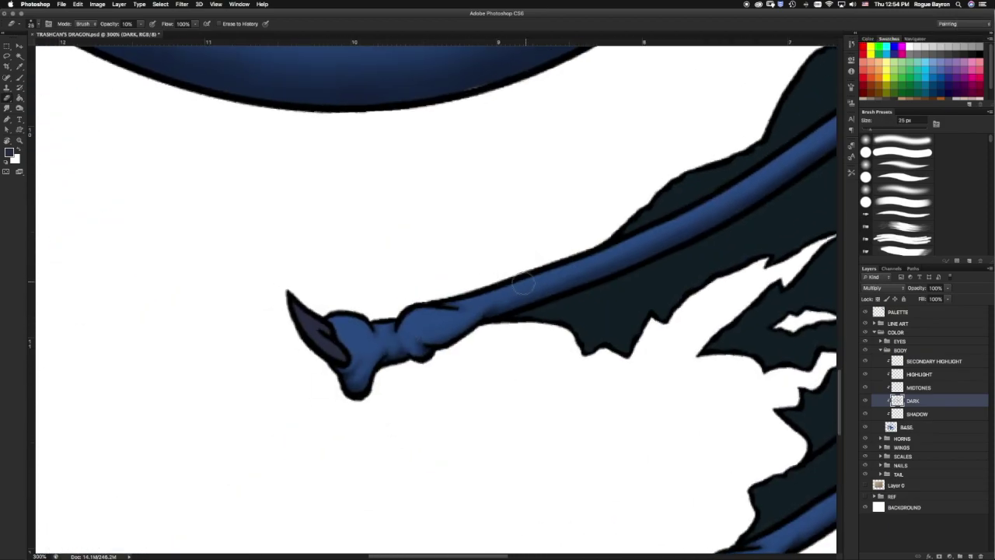
scroll(523, 285, up, 3)
scroll(498, 319, right, 5)
scroll(471, 355, up, 3)
scroll(477, 322, right, 3)
scroll(477, 322, up, 3)
scroll(531, 326, right, 3)
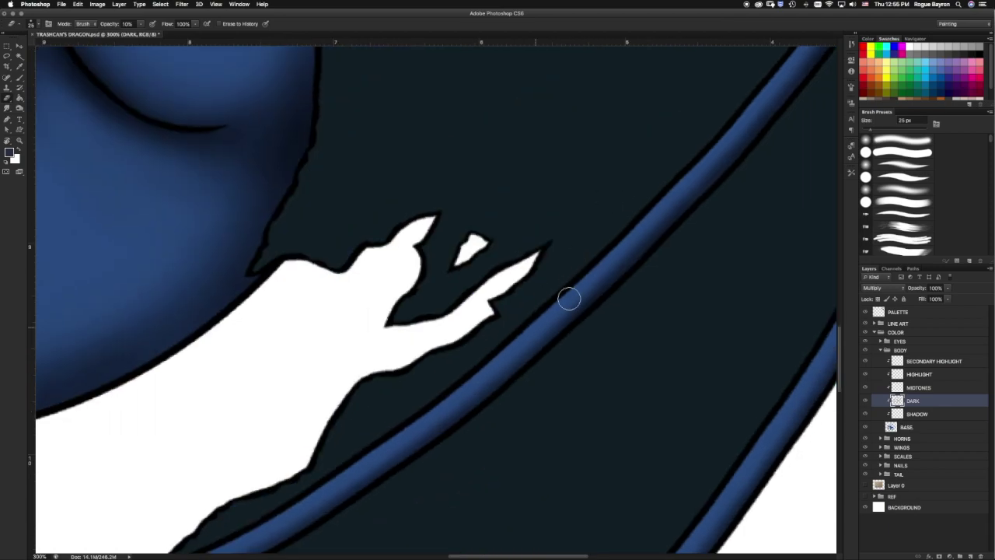
scroll(569, 298, up, 3)
scroll(529, 334, right, 3)
scroll(618, 246, up, 3)
scroll(619, 246, right, 3)
Return to the soft brush at 25 px and shade the foreleg's underside beside the belly.
key(b)
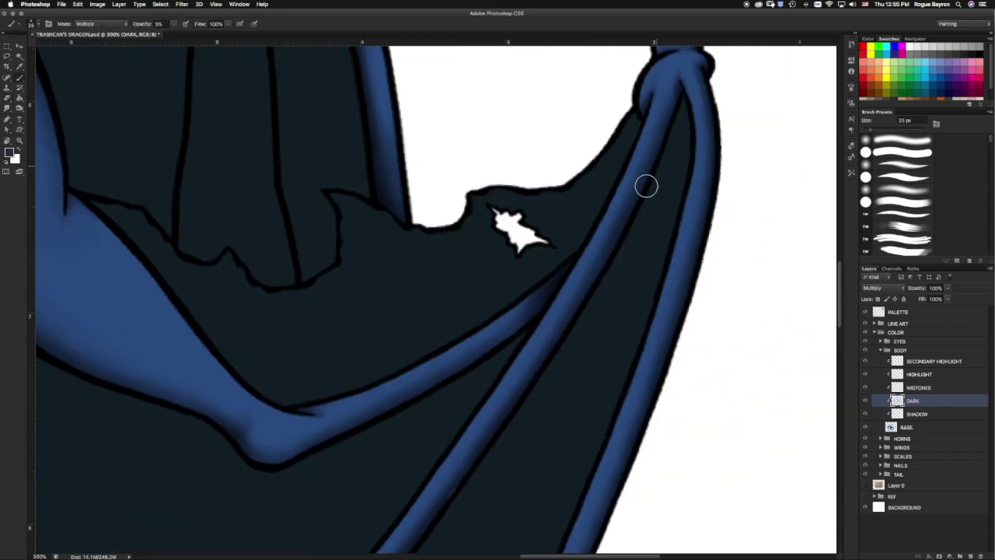
scroll(583, 256, up, 3)
scroll(544, 296, left, 3)
scroll(521, 318, left, 5)
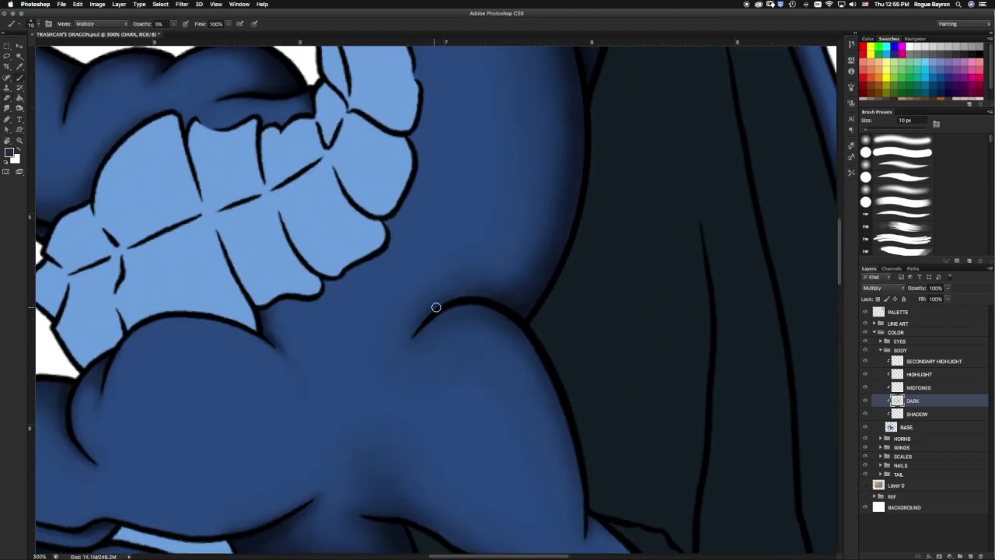
scroll(455, 289, up, 5)
scroll(455, 290, left, 3)
scroll(444, 388, left, 2)
key(bracketright)
key(bracketright)
key(bracketright)
scroll(584, 356, left, 3)
Darken the body shadow, arm crease and underarm with a 15 px Multiply brush.
drag(473, 351, 449, 340)
key(bracketleft)
key(bracketleft)
drag(470, 260, 426, 333)
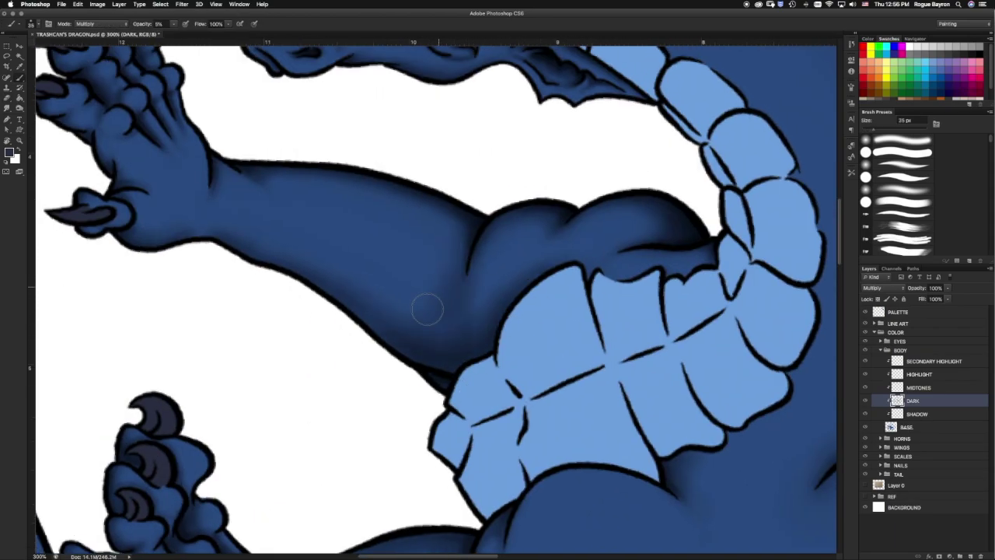
drag(440, 213, 460, 237)
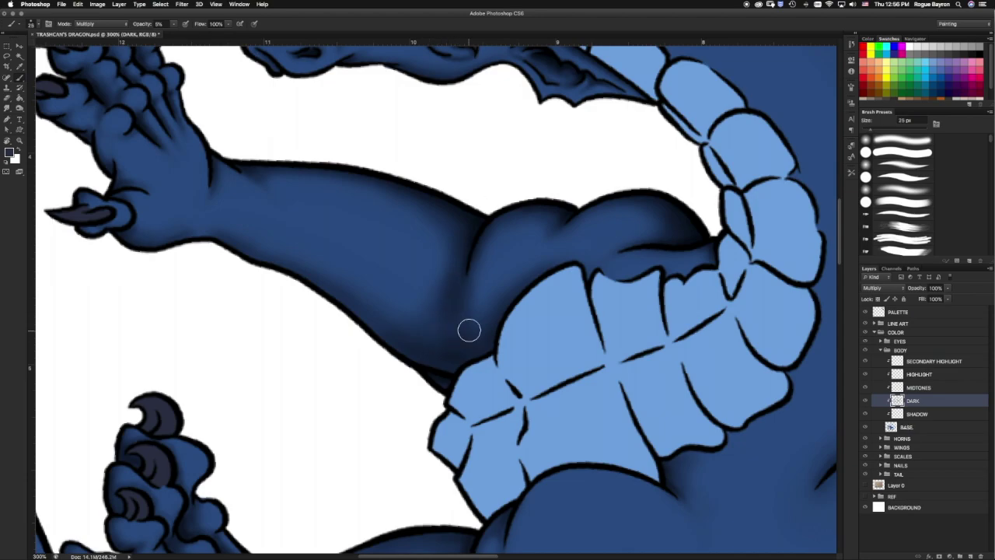
Soften the chest and shoulder shading with a 25 px Eraser, touching up with the brush.
key(e)
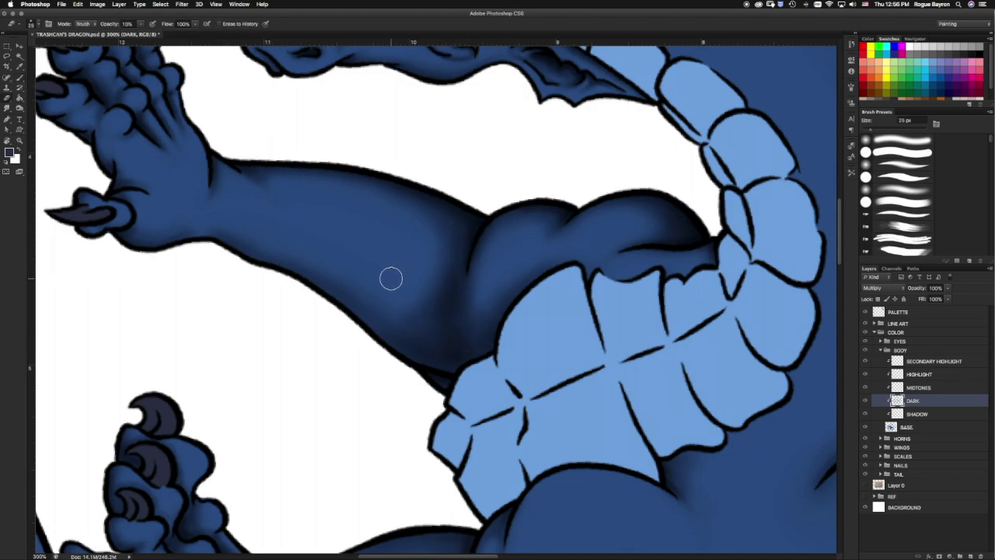
key(bracketleft)
key(bracketleft)
key(bracketleft)
key(bracketleft)
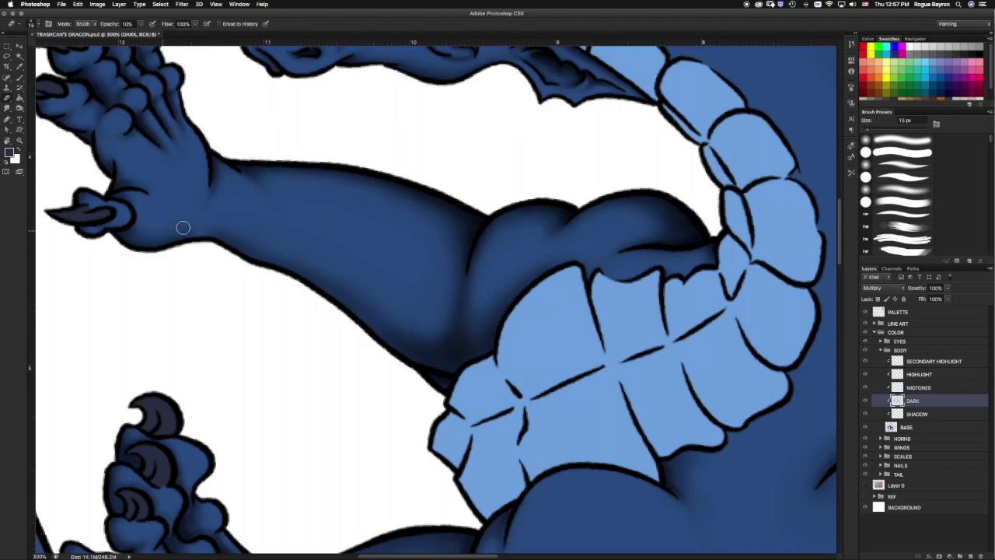
key(b)
key(e)
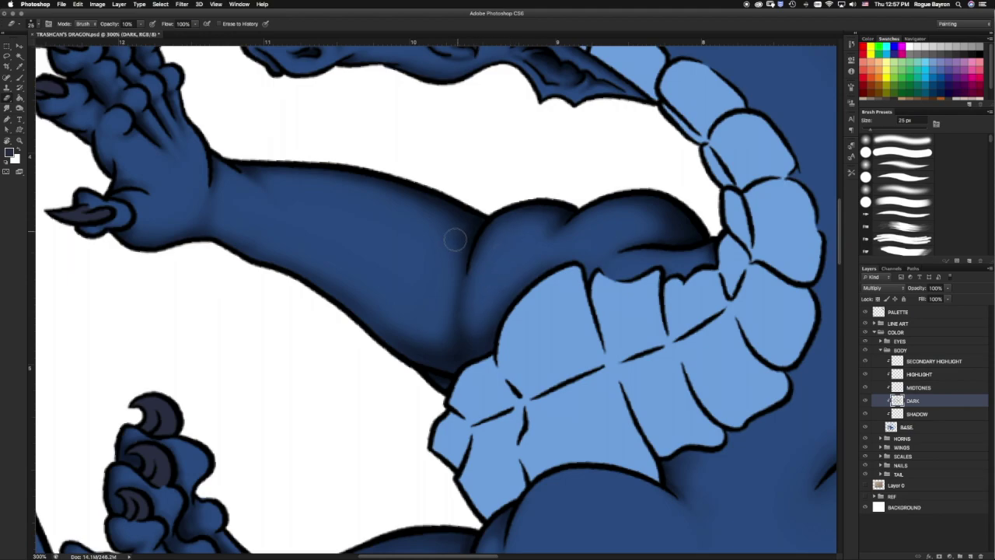
key(b)
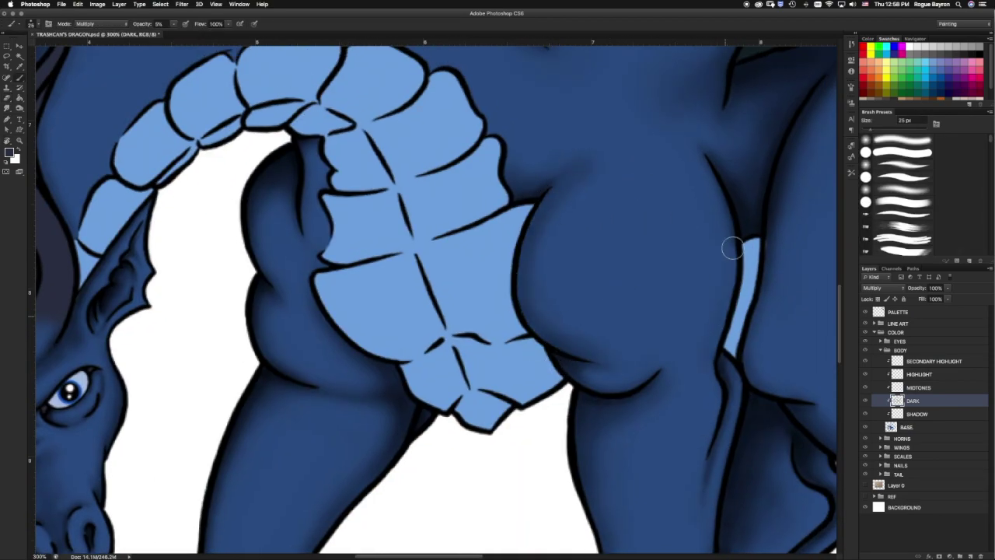
Bring the hip and belly scales into view and erase excess shading with a 40 px Eraser.
drag(717, 340, 508, 454)
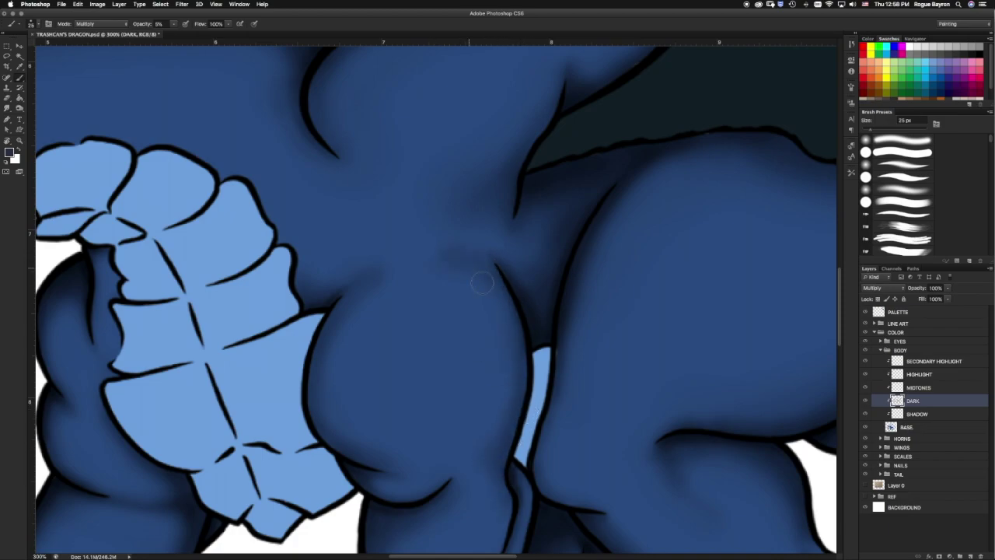
key(e)
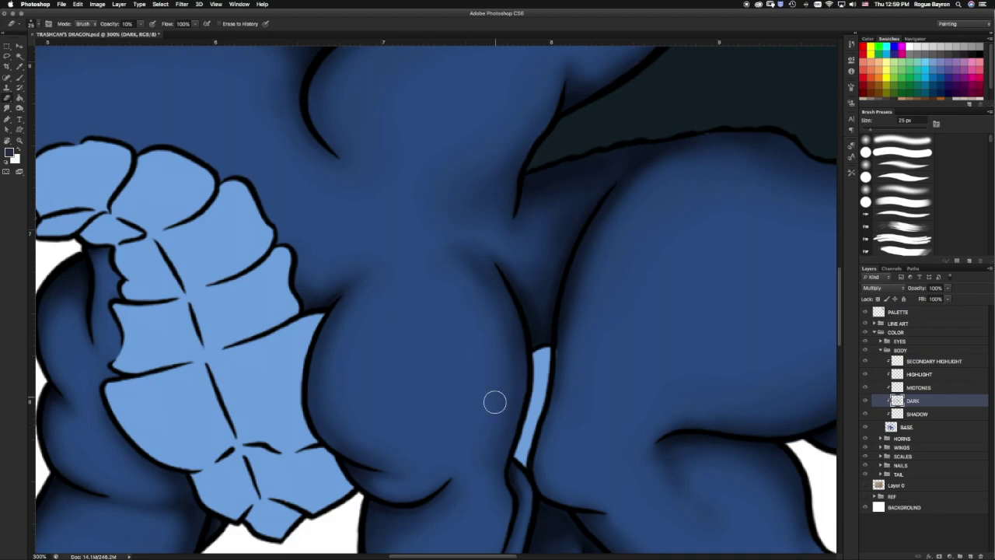
scroll(469, 165, up, 5)
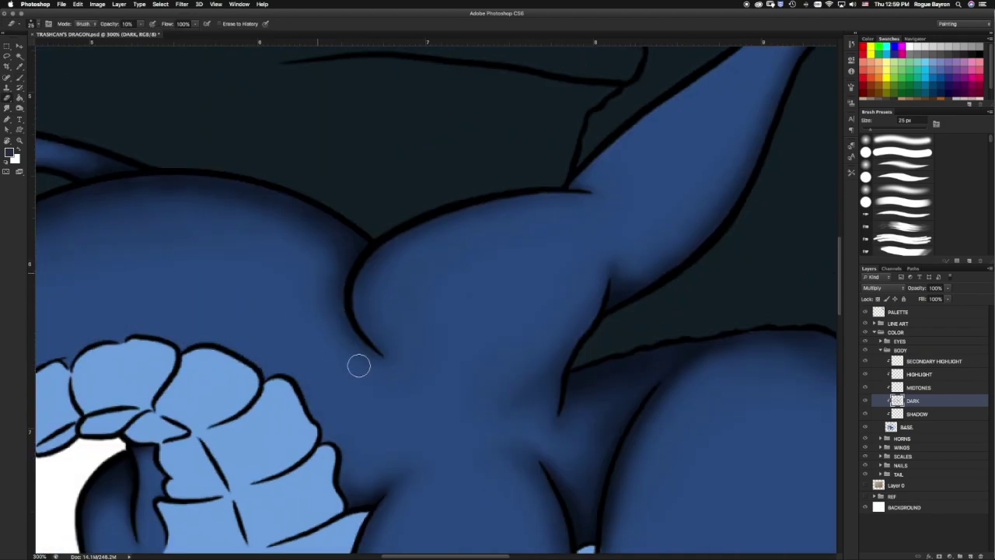
scroll(259, 224, left, 5)
key(bracketright)
key(bracketright)
key(bracketright)
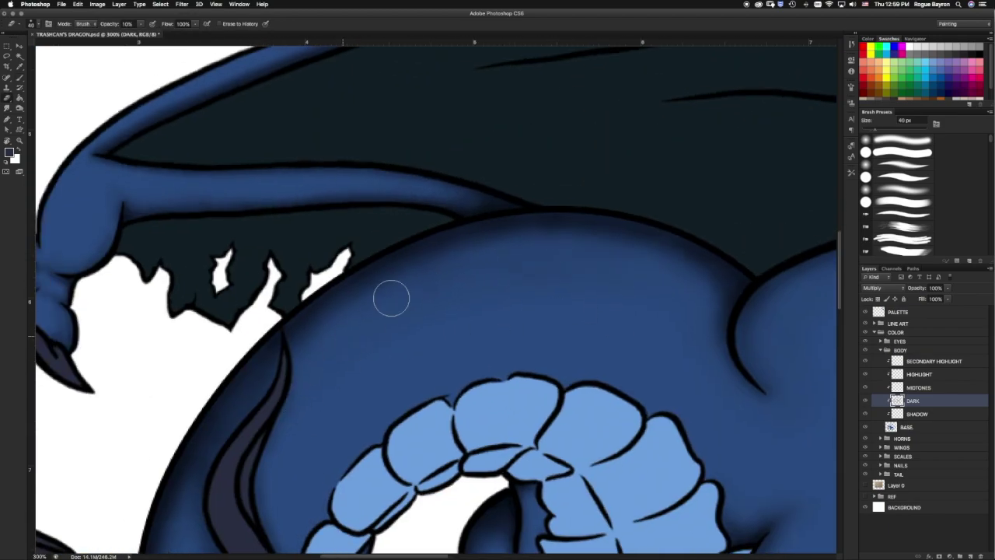
scroll(391, 299, down, 5)
scroll(518, 198, right, 6)
key(b)
key(e)
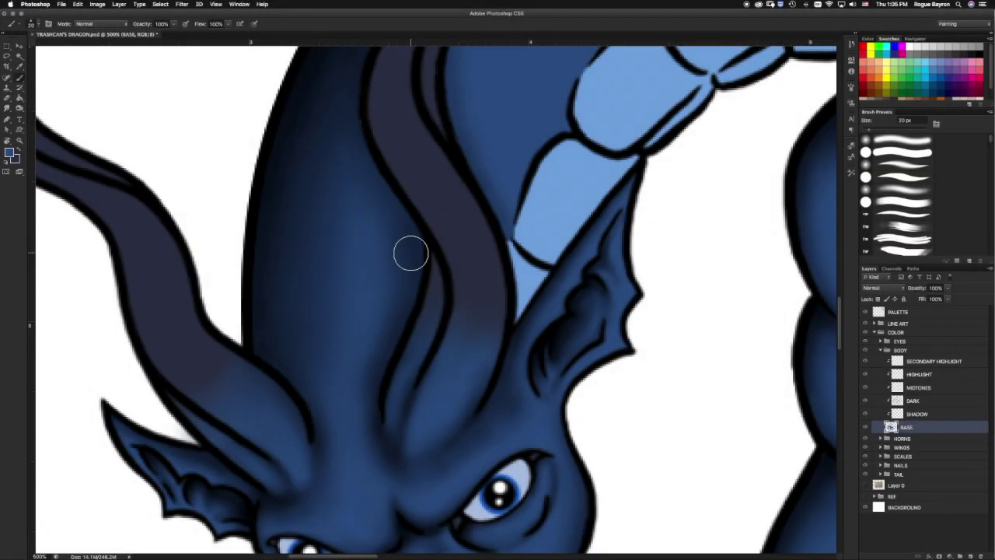
scroll(410, 253, down, 5)
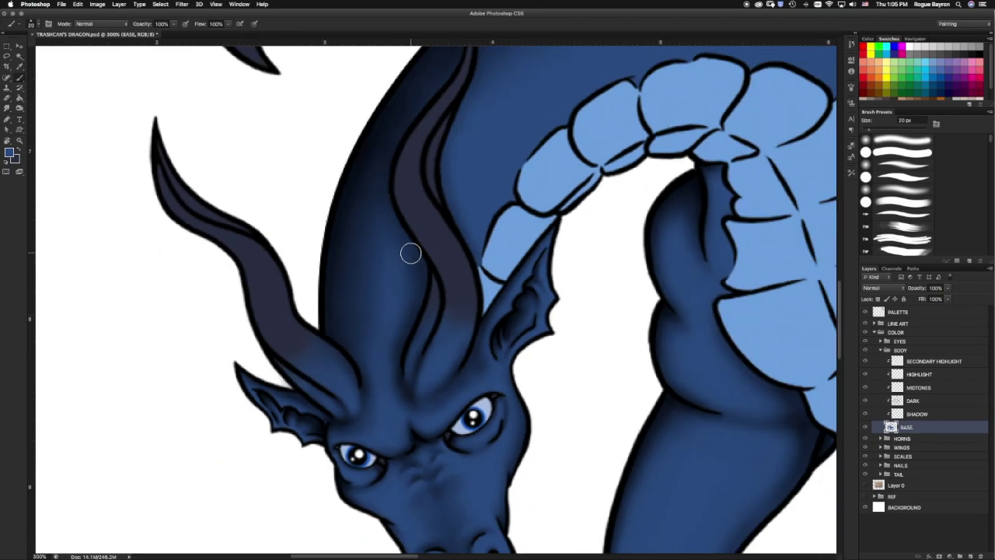
scroll(411, 253, up, 5)
scroll(486, 374, up, 5)
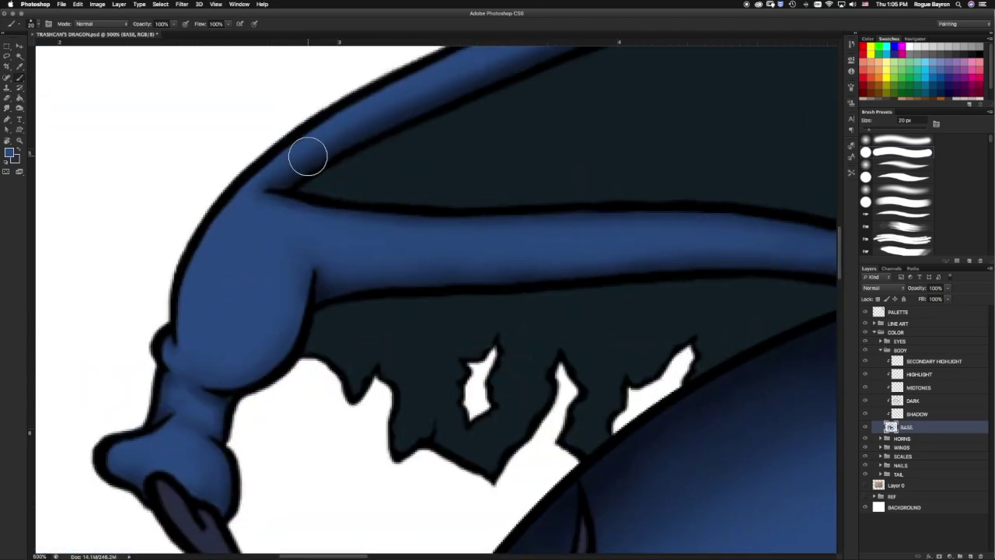
key(bracketleft)
key(bracketleft)
key(bracketleft)
scroll(302, 282, up, 3)
scroll(280, 400, down, 5)
scroll(467, 359, right, 5)
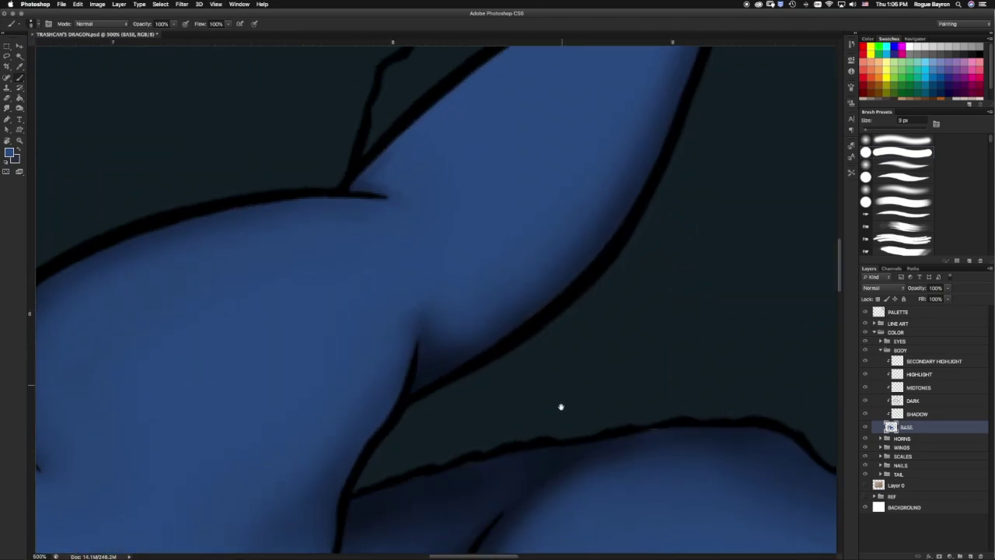
scroll(573, 262, down, 3)
scroll(733, 300, right, 5)
scroll(536, 289, right, 3)
scroll(418, 400, down, 5)
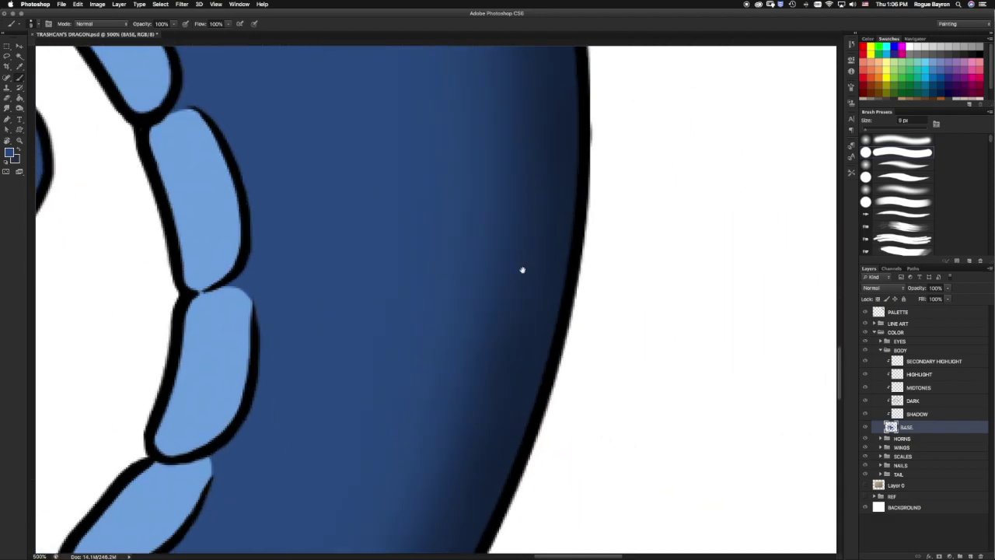
scroll(522, 269, down, 5)
scroll(551, 326, left, 5)
scroll(280, 353, up, 5)
scroll(365, 282, up, 5)
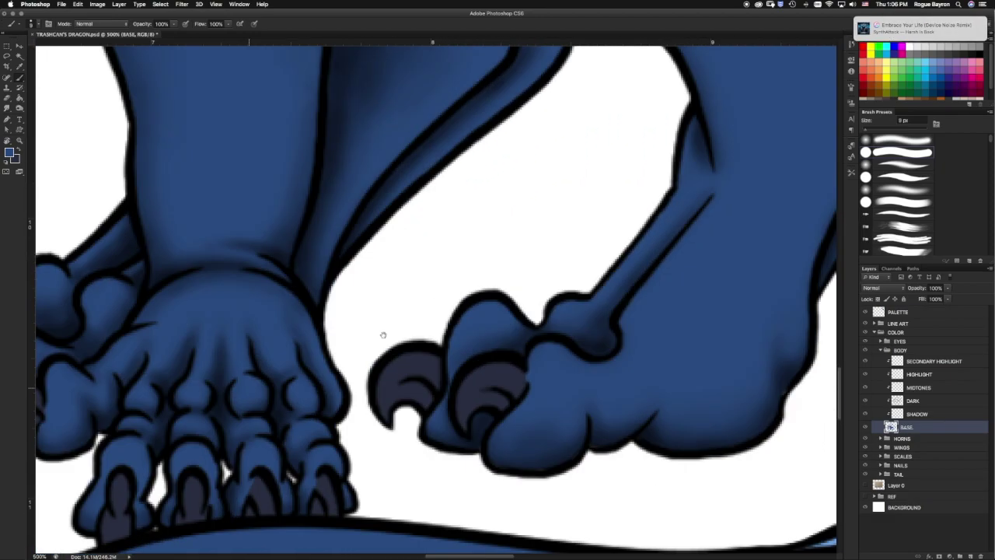
scroll(573, 453, right, 3)
scroll(417, 369, right, 5)
scroll(534, 334, up, 5)
scroll(534, 333, down, 5)
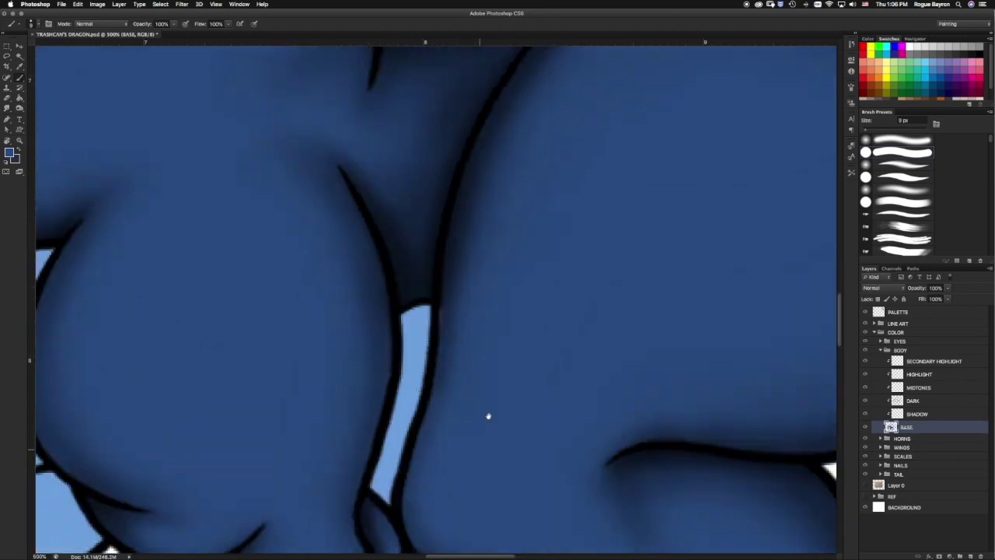
scroll(489, 415, up, 3)
scroll(601, 316, up, 5)
scroll(553, 378, down, 5)
scroll(493, 391, down, 5)
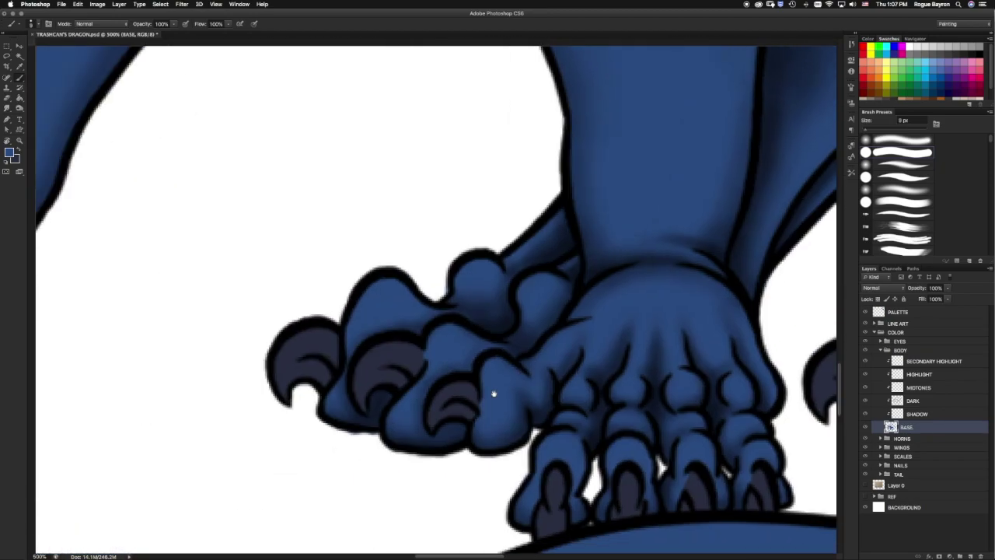
scroll(478, 363, up, 3)
scroll(573, 318, up, 5)
scroll(697, 387, up, 5)
scroll(696, 386, down, 5)
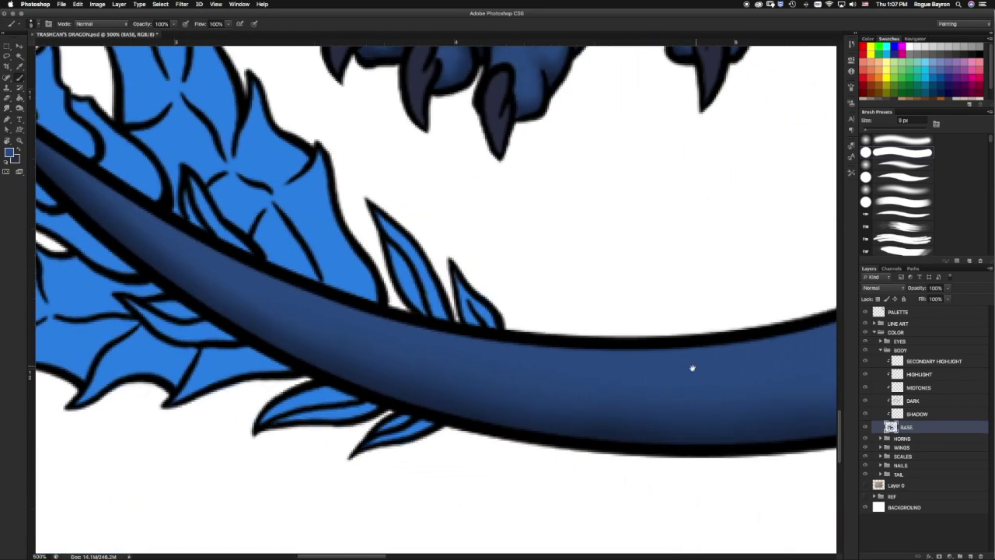
scroll(664, 358, up, 3)
scroll(702, 251, up, 3)
scroll(629, 233, up, 5)
scroll(528, 277, up, 5)
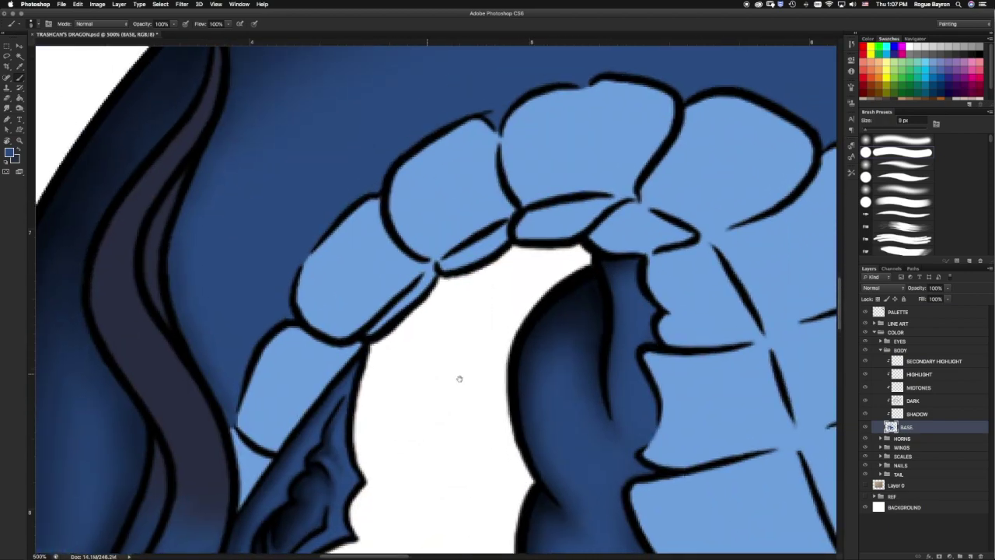
scroll(420, 377, down, 5)
scroll(537, 389, down, 3)
scroll(624, 246, down, 2)
scroll(420, 433, up, 5)
scroll(588, 273, up, 3)
scroll(542, 305, up, 3)
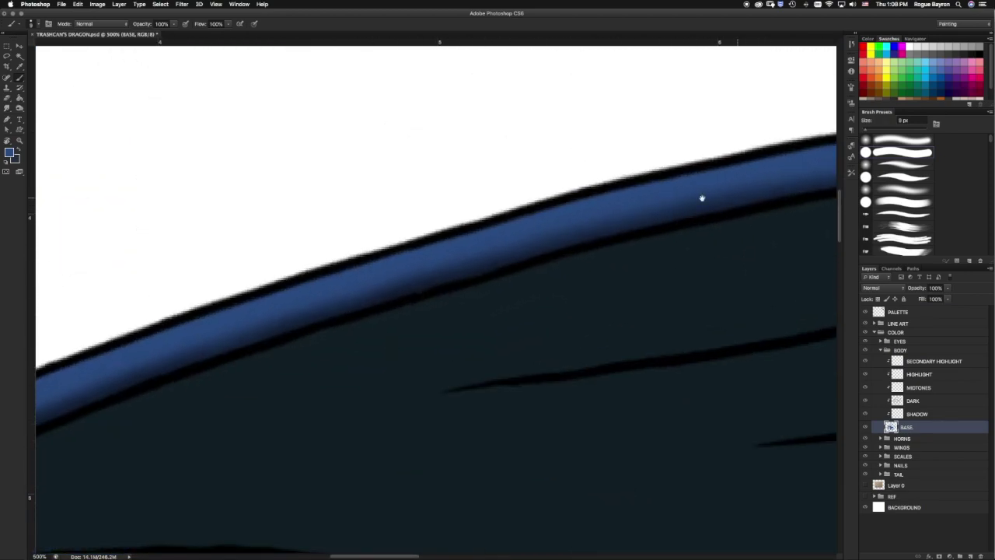
scroll(776, 200, up, 3)
scroll(397, 186, up, 3)
scroll(615, 268, up, 3)
scroll(360, 231, up, 3)
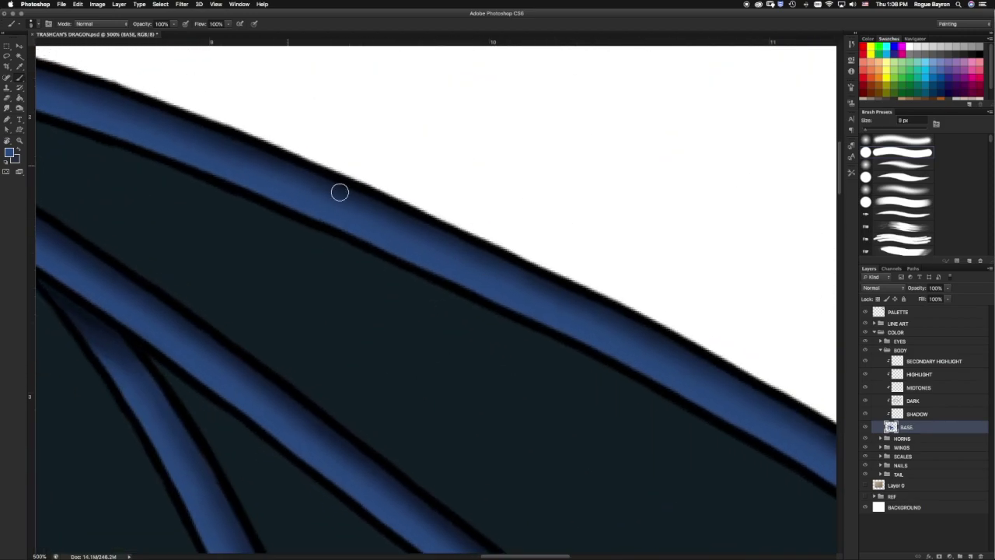
scroll(339, 192, down, 3)
scroll(289, 331, right, 3)
scroll(411, 231, down, 3)
scroll(533, 280, down, 3)
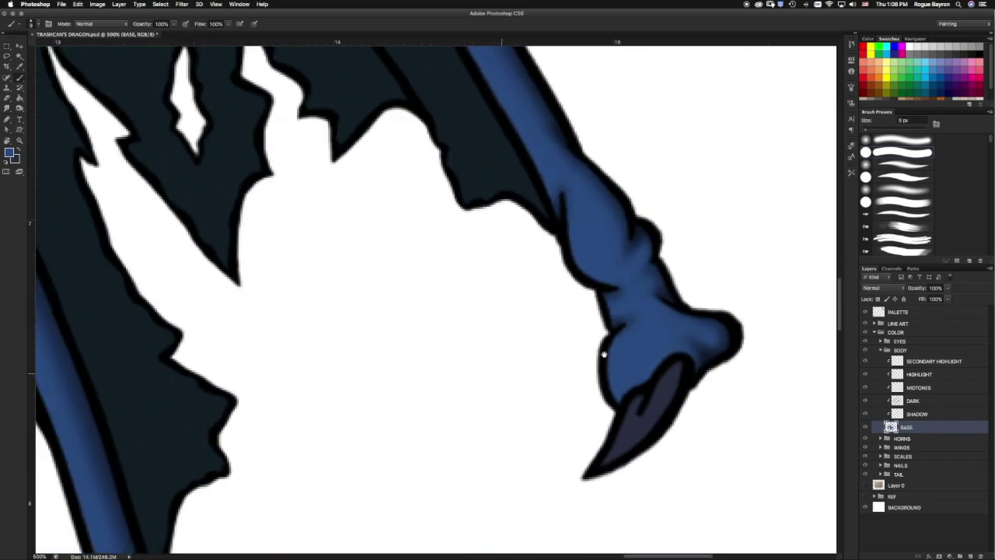
scroll(506, 311, left, 5)
scroll(391, 265, up, 5)
scroll(369, 397, left, 5)
scroll(263, 418, left, 5)
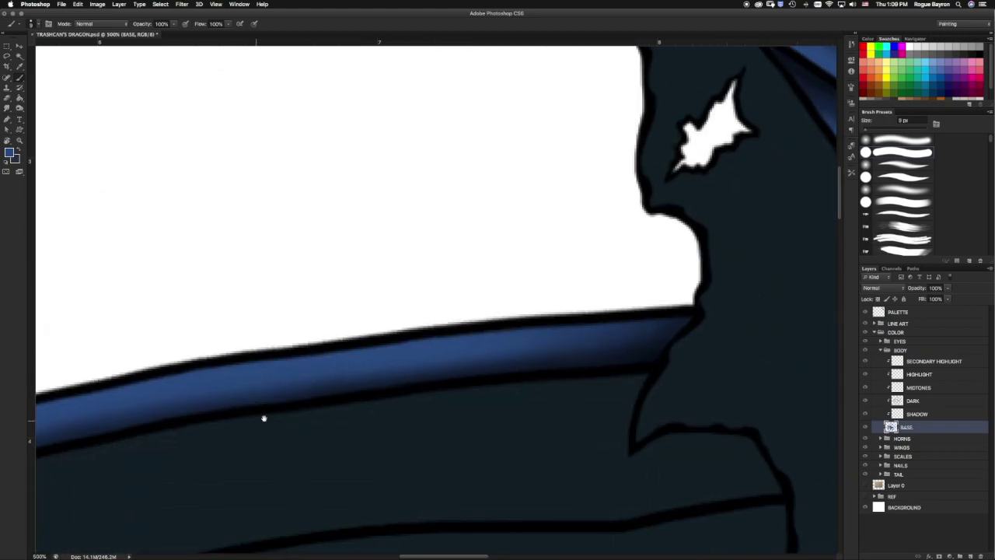
scroll(264, 419, down, 3)
scroll(262, 433, down, 3)
scroll(262, 433, down, 3)
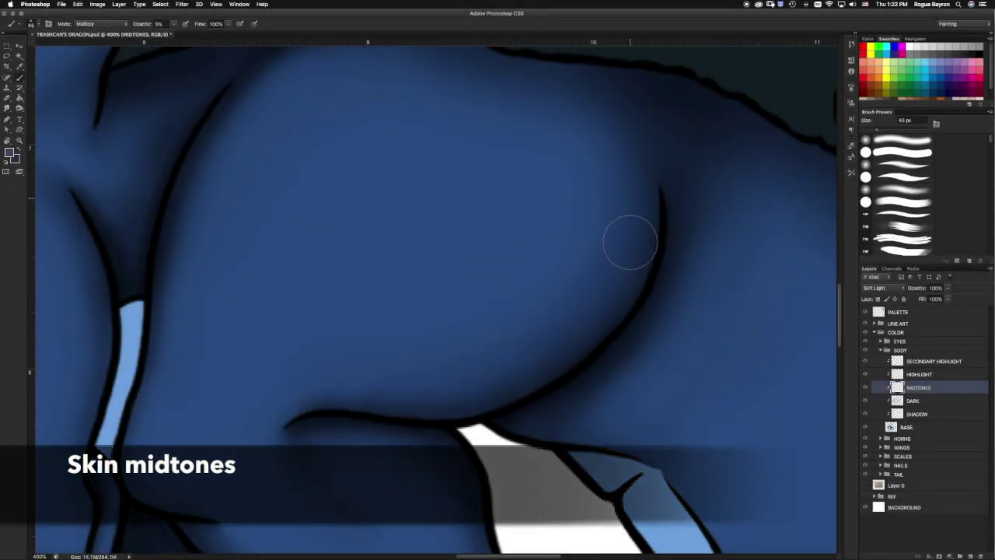
Paint soft dark-blue midtones along the neck, foreleg and feet, switching brush sizes between 15 and 35 px.
key(bracketleft)
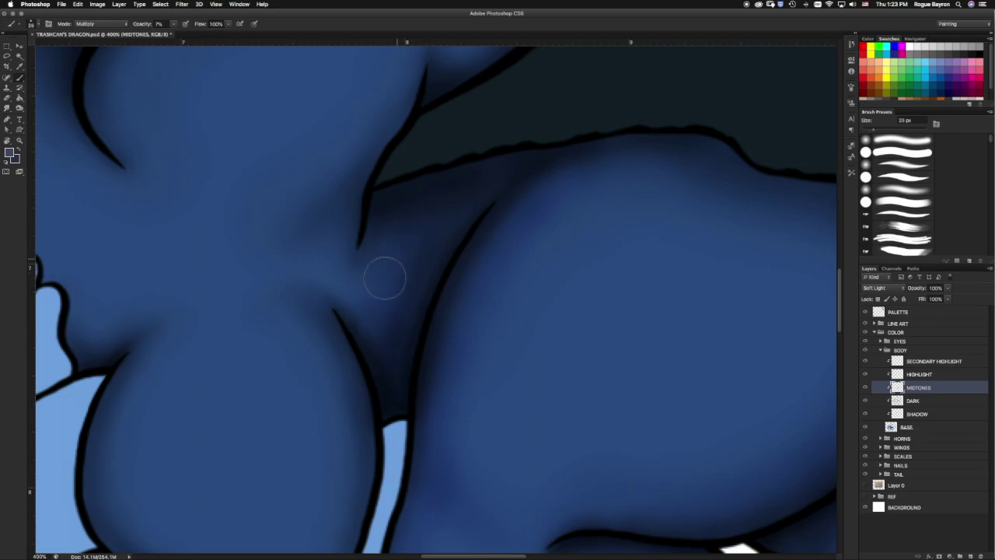
key(bracketleft)
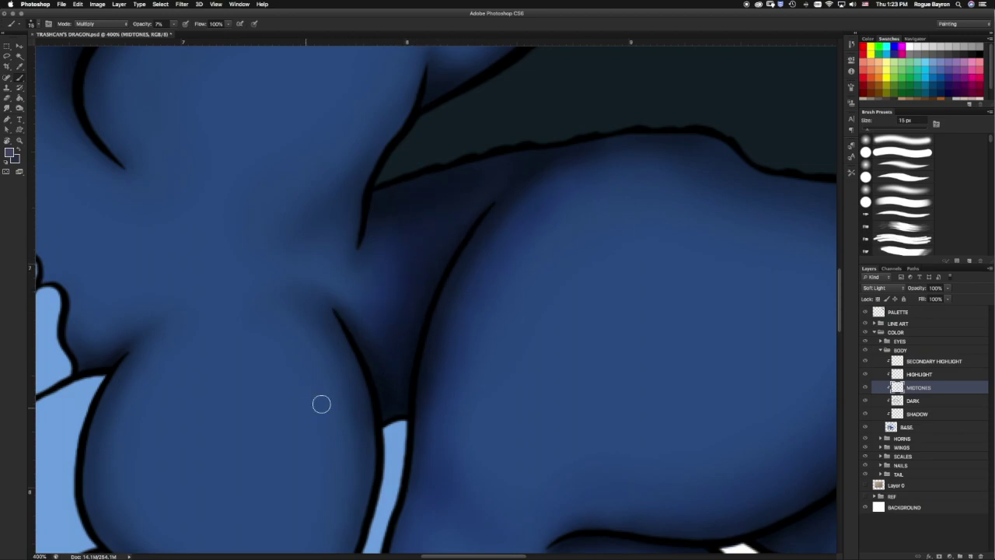
key(bracketright)
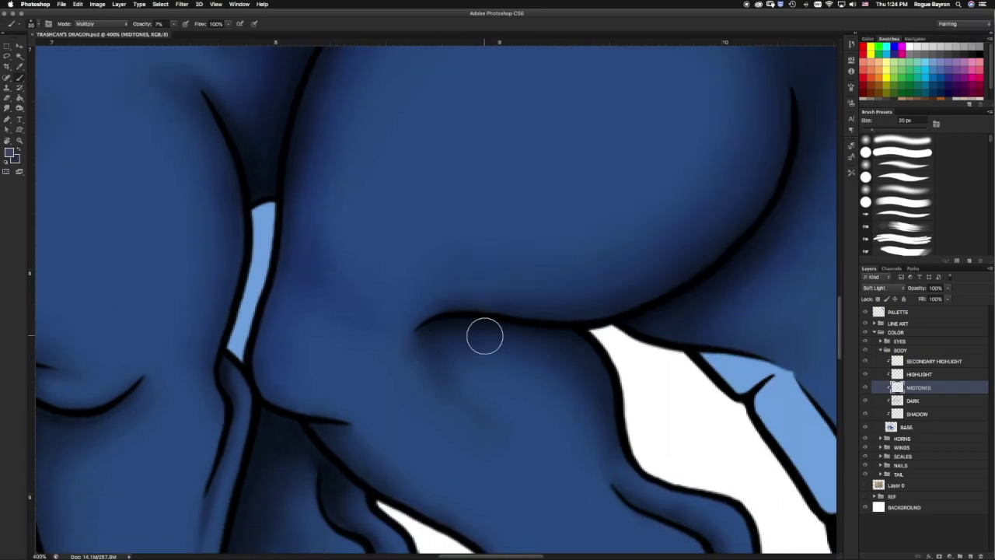
drag(631, 407, 490, 244)
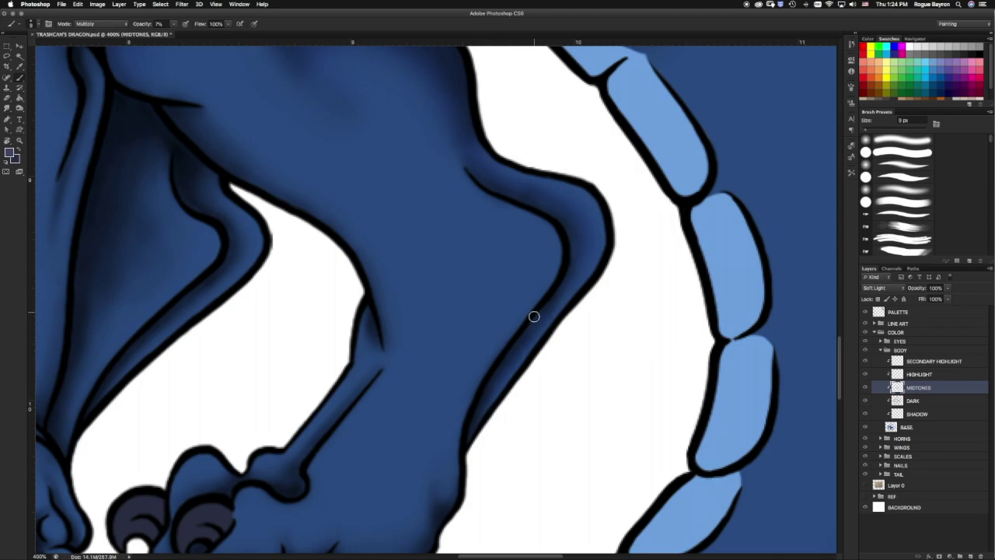
key(bracketright)
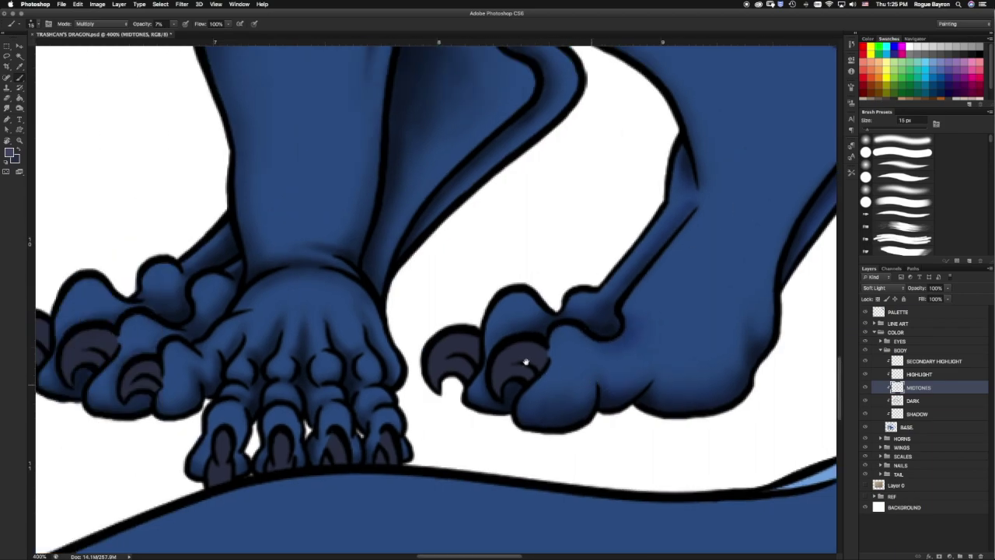
key(bracketleft)
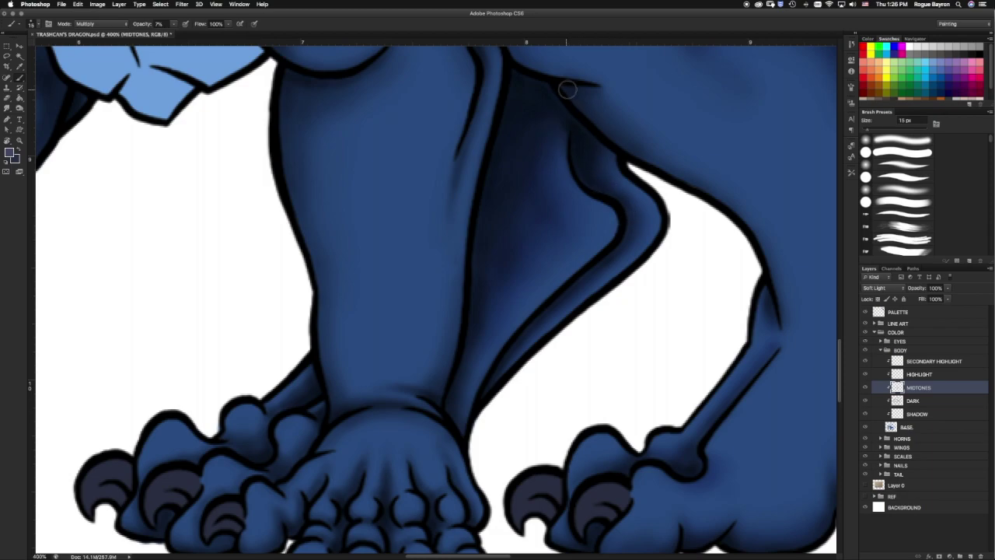
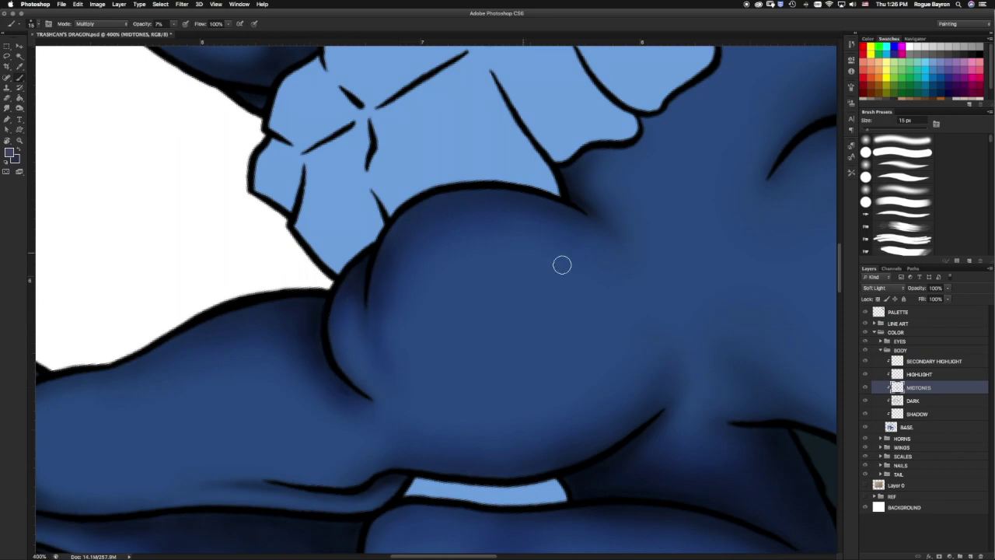
Paint soft darker midtone shading across the body and hind-leg area, resizing the brush as needed.
key(bracketleft)
mouse_move(615, 226)
mouse_down()
mouse_move(507, 342)
mouse_move(516, 324)
mouse_up()
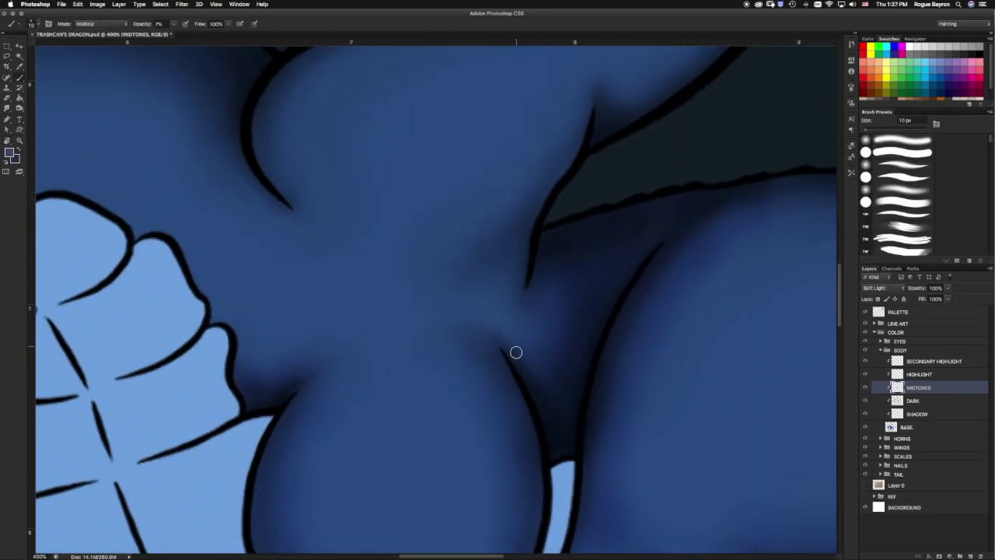
key(ctrl+minus)
key(bracketright)
key(bracketright)
key(bracketright)
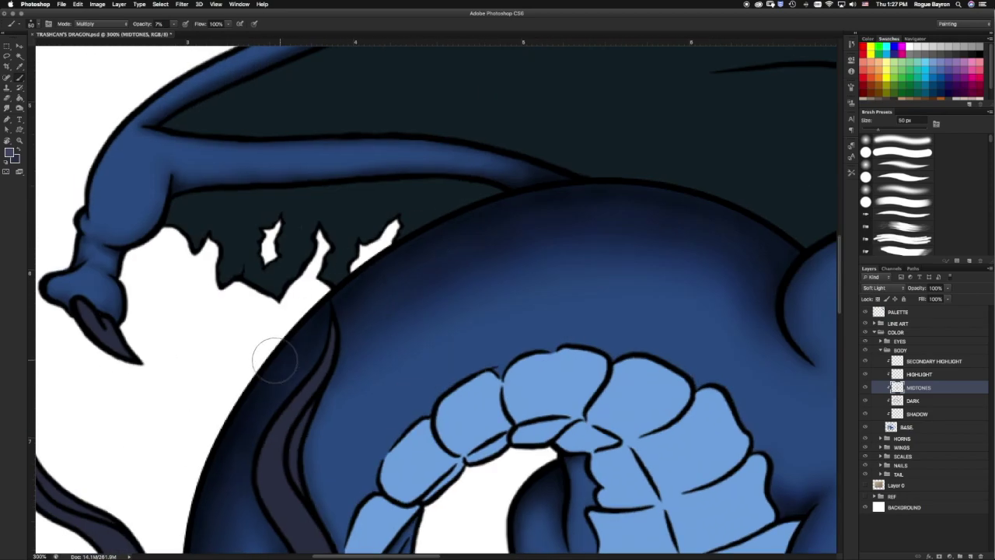
mouse_move(660, 309)
mouse_down()
mouse_move(781, 267)
mouse_move(545, 324)
mouse_up()
key(bracketleft)
key(bracketleft)
key(bracketleft)
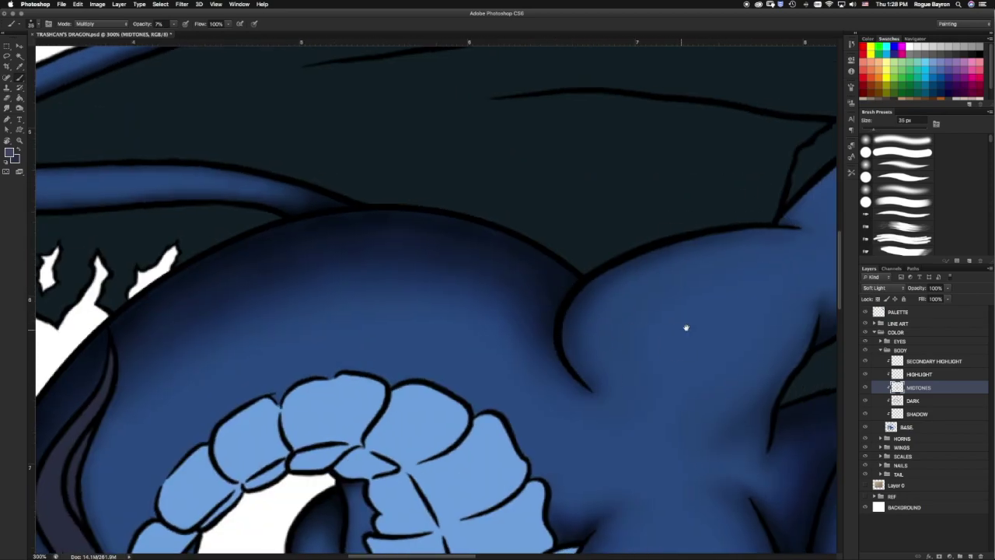
drag(677, 342, 508, 403)
drag(605, 328, 465, 468)
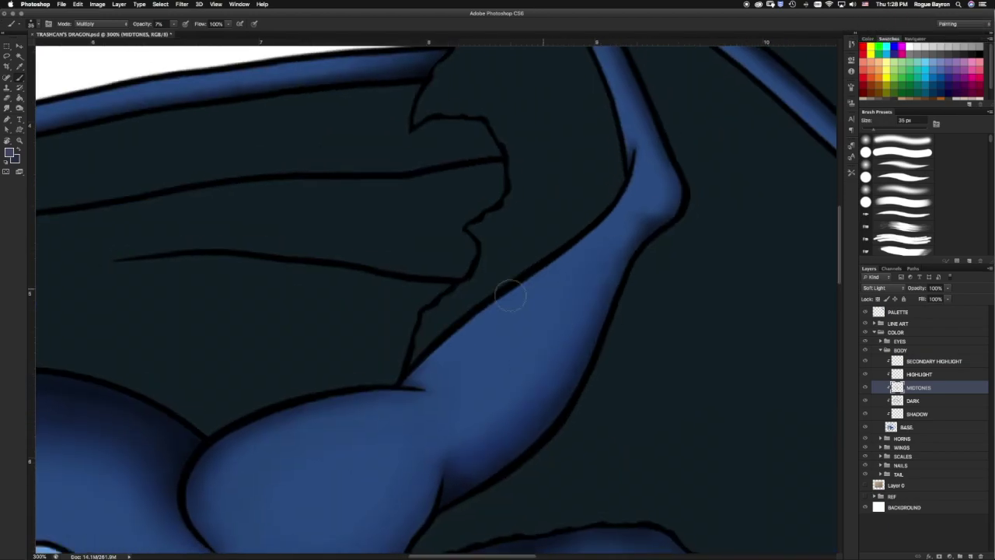
Shade the edges of the upper and lower wing arms with a slightly smaller soft brush.
scroll(298, 407, down, 3)
scroll(466, 335, up, 4)
scroll(467, 335, right, 3)
scroll(493, 360, up, 4)
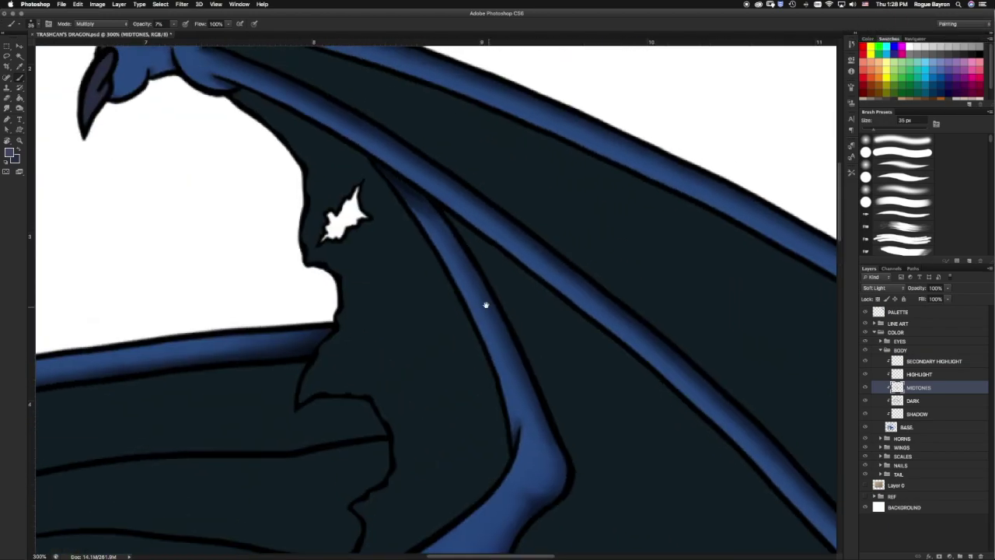
key(bracketleft)
scroll(318, 329, left, 5)
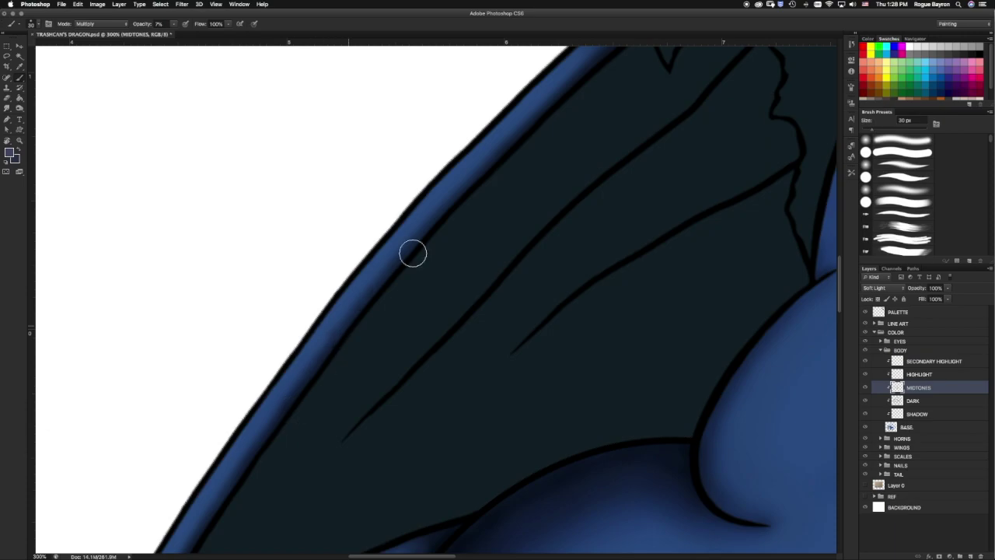
scroll(411, 251, left, 5)
scroll(390, 336, down, 5)
scroll(411, 373, down, 5)
drag(529, 195, 510, 130)
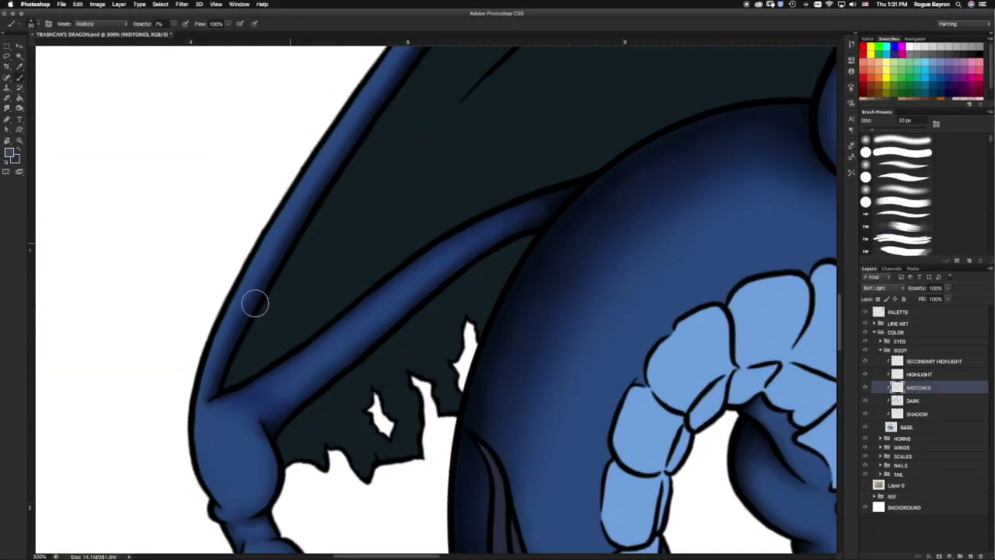
scroll(291, 233, up, 5)
scroll(347, 226, up, 5)
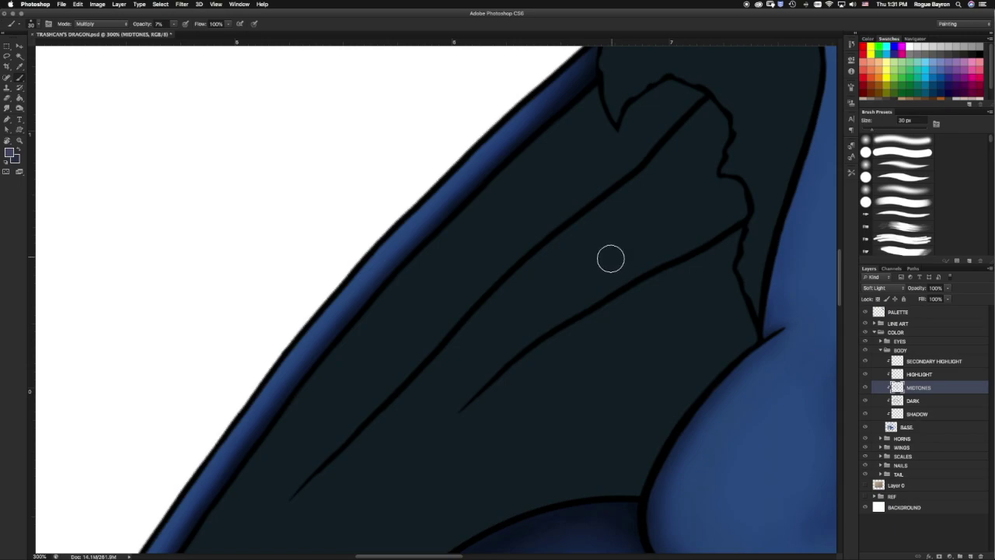
scroll(619, 245, right, 5)
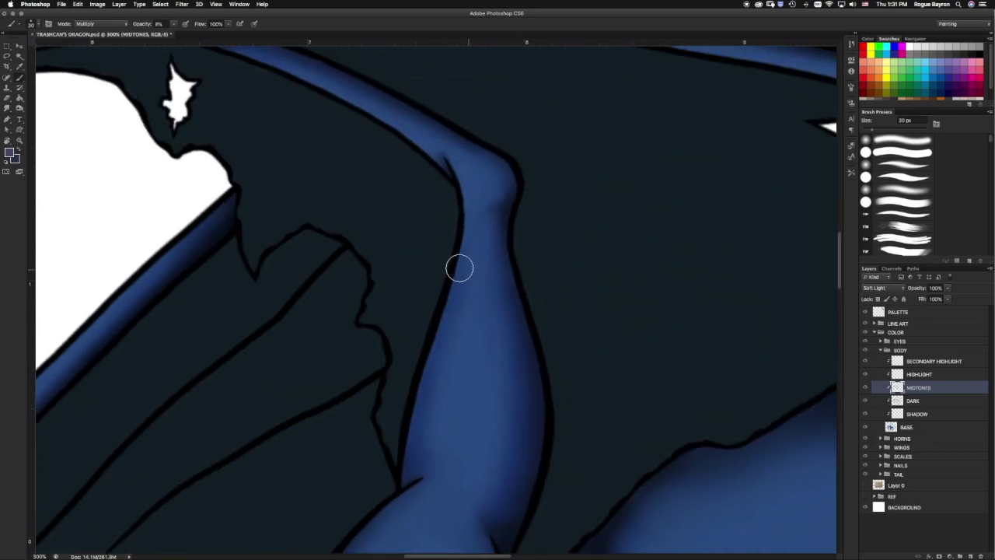
scroll(460, 267, up, 5)
scroll(460, 267, left, 4)
scroll(207, 222, up, 3)
scroll(207, 222, left, 6)
Add soft midtone shading around the wing joint and along the finger bones.
key(bracketleft)
key(bracketleft)
key(bracketleft)
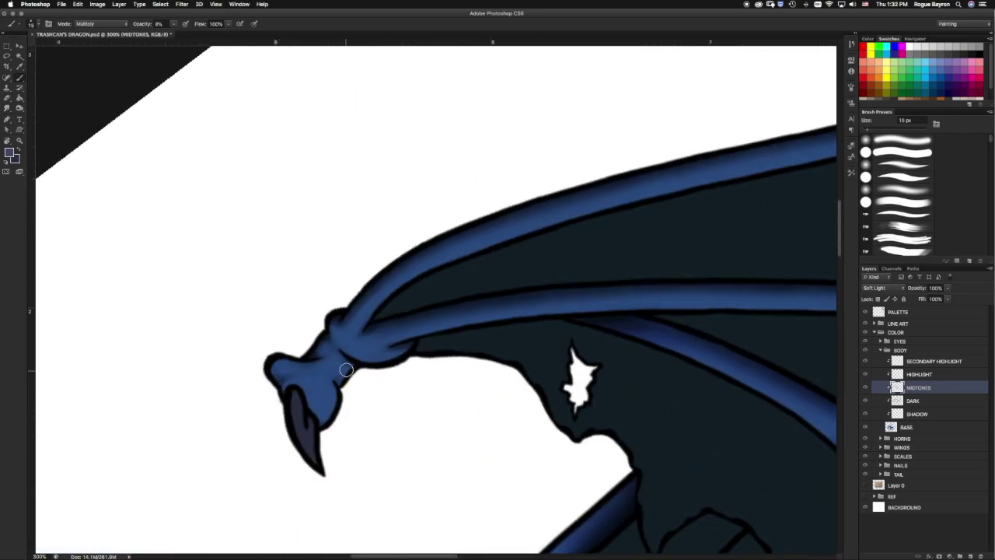
key(bracketright)
key(bracketright)
key(bracketright)
scroll(560, 257, down, 8)
scroll(560, 256, right, 2)
scroll(550, 223, up, 3)
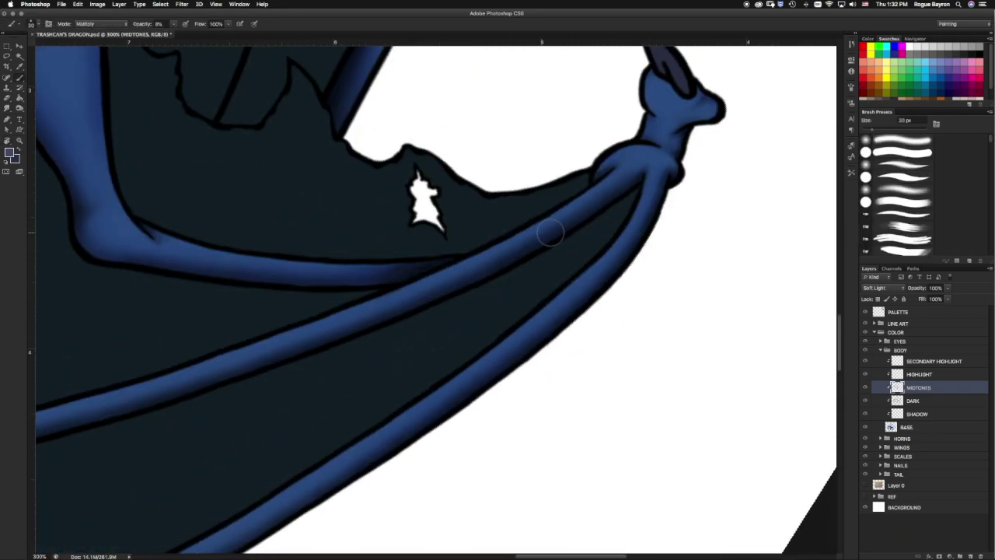
scroll(510, 292, down, 4)
scroll(406, 233, up, 5)
scroll(458, 192, up, 4)
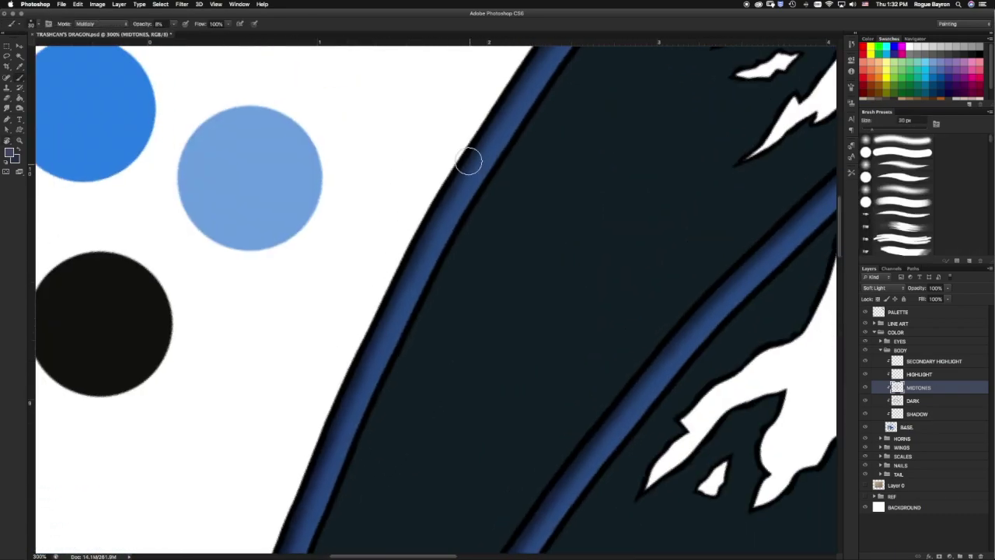
scroll(388, 382, up, 1)
scroll(387, 382, up, 5)
scroll(387, 382, right, 3)
scroll(466, 303, up, 4)
scroll(467, 303, right, 4)
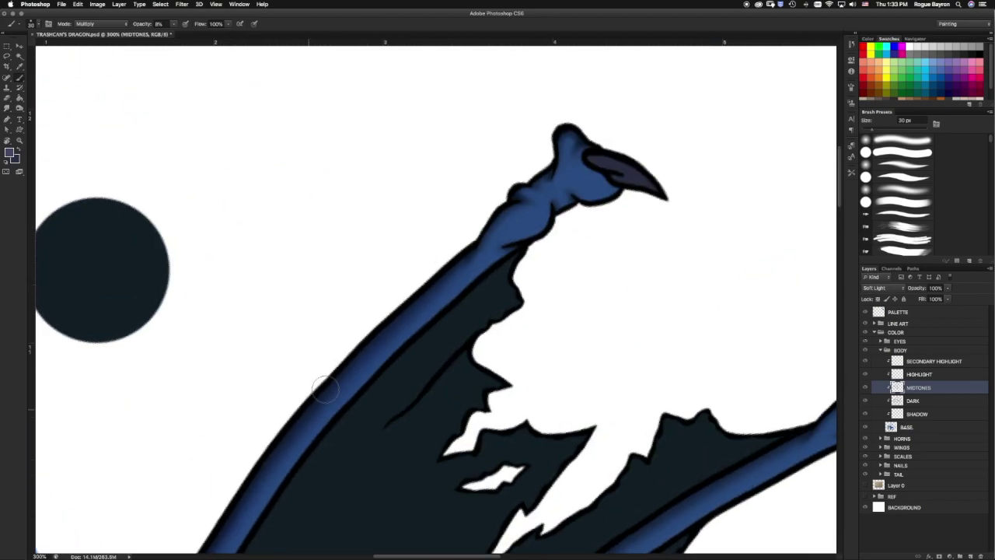
Shade the wing claw and remaining finger-bone edges with a smaller soft brush.
key(bracketleft)
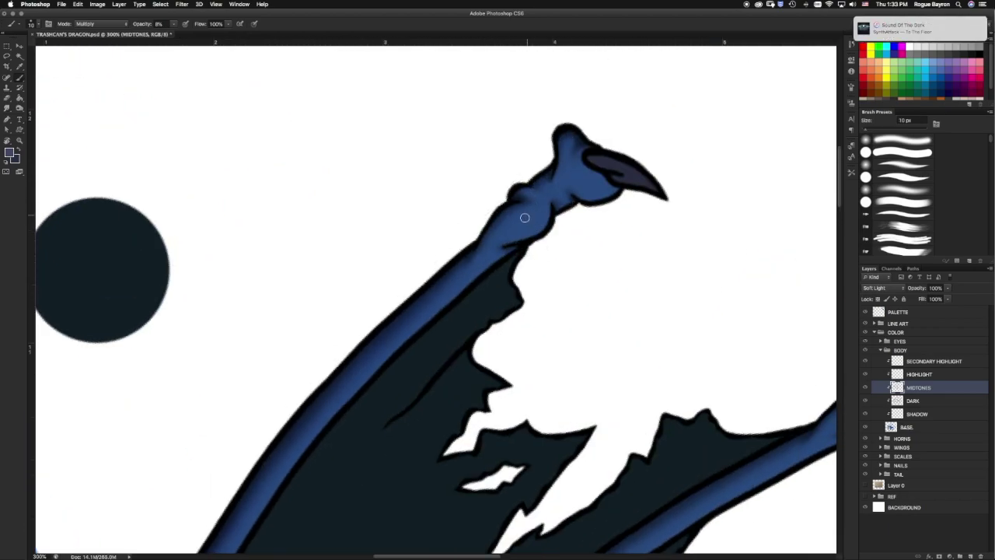
scroll(459, 234, right, 2)
scroll(340, 318, right, 4)
scroll(340, 318, down, 1)
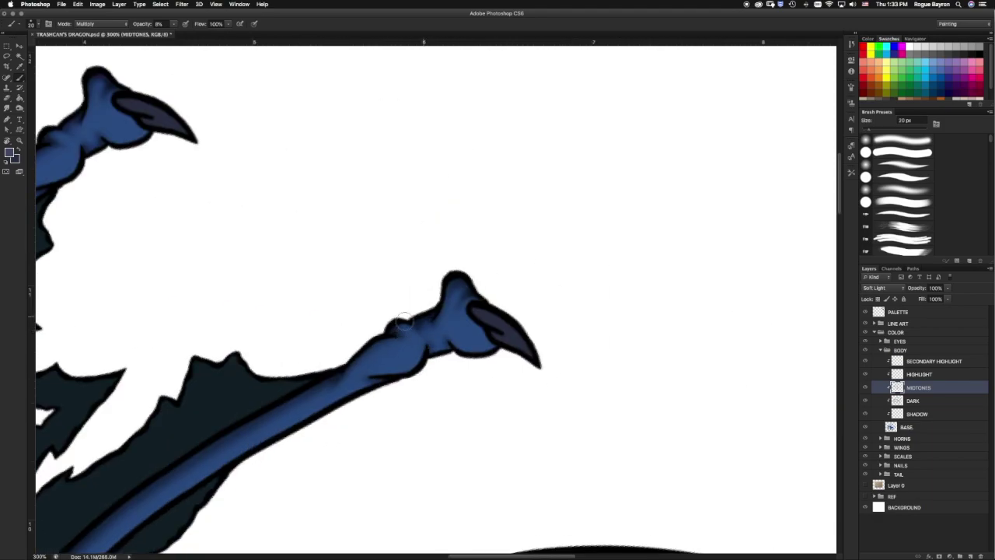
scroll(430, 313, left, 5)
scroll(430, 313, up, 2)
scroll(221, 210, down, 1)
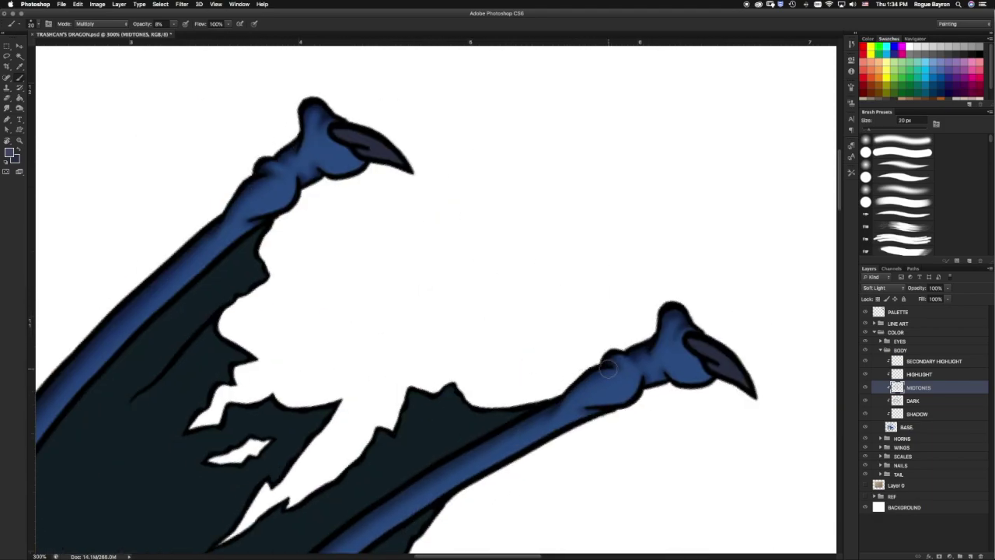
scroll(636, 346, down, 3)
scroll(564, 282, left, 2)
scroll(544, 257, down, 3)
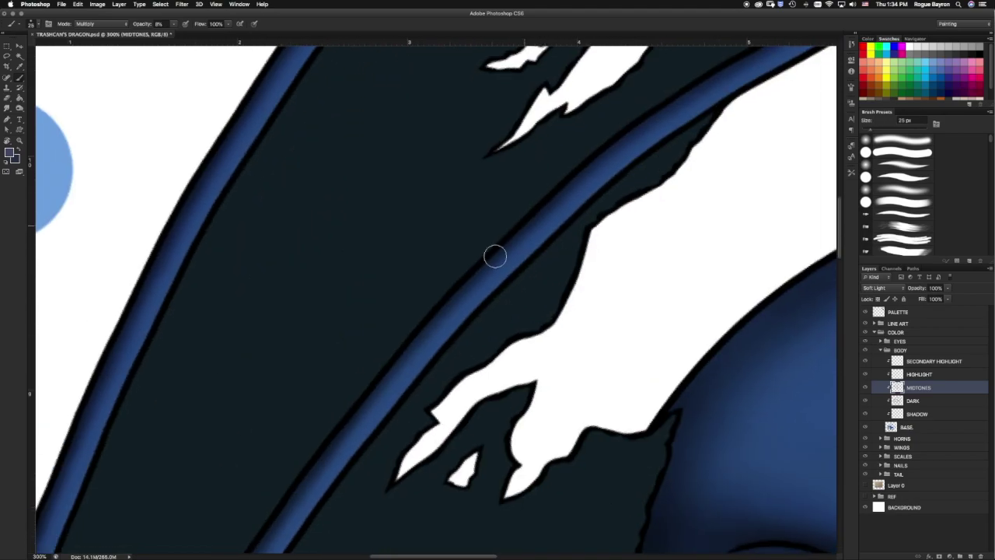
scroll(466, 256, down, 3)
scroll(388, 349, down, 1)
scroll(234, 467, down, 3)
scroll(166, 503, down, 3)
scroll(228, 420, left, 1)
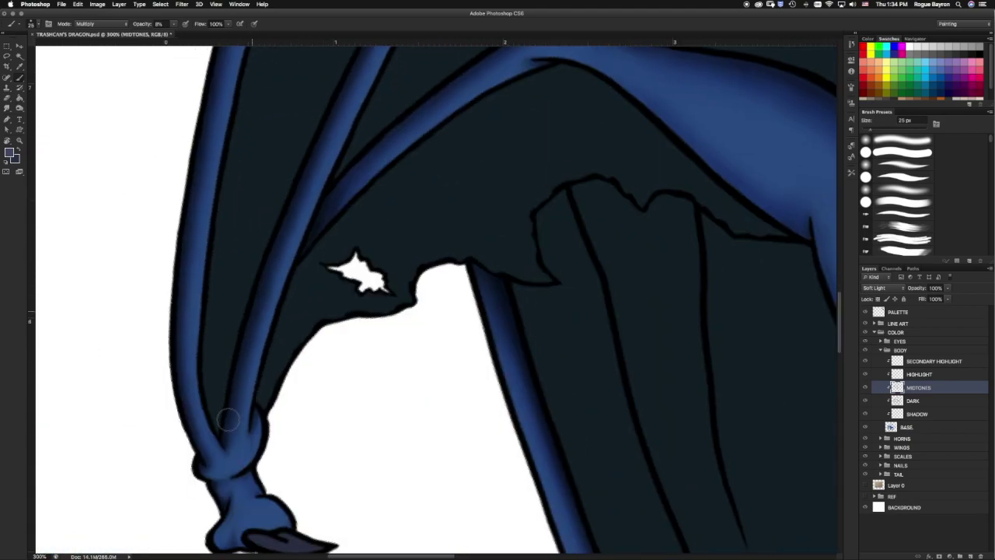
scroll(432, 252, up, 2)
scroll(432, 251, right, 1)
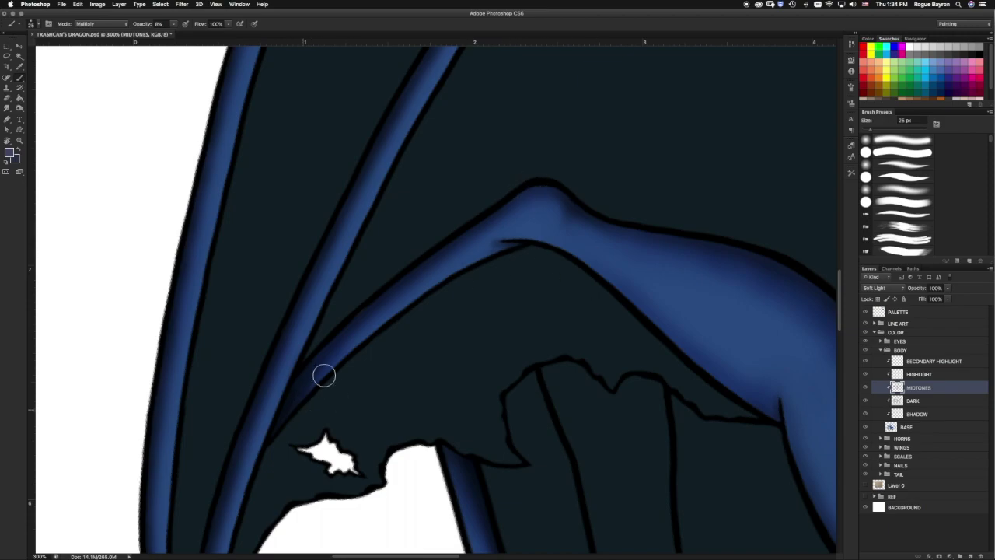
scroll(463, 233, down, 5)
Paint broad soft midtone shading over the dragon's head and face with a larger brush.
scroll(454, 257, down, 5)
scroll(467, 272, up, 5)
scroll(427, 264, right, 3)
key(bracketright)
key(bracketright)
key(bracketright)
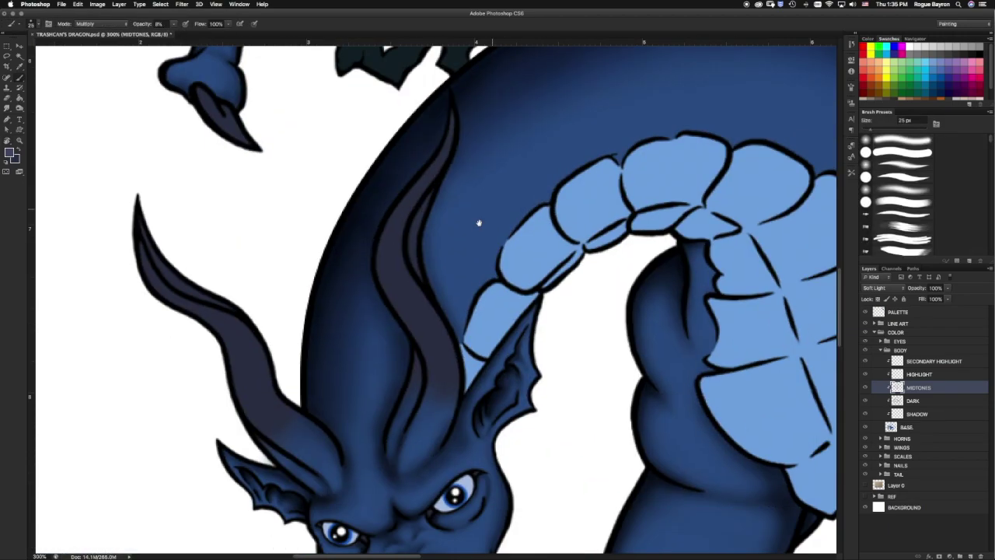
scroll(362, 308, up, 2)
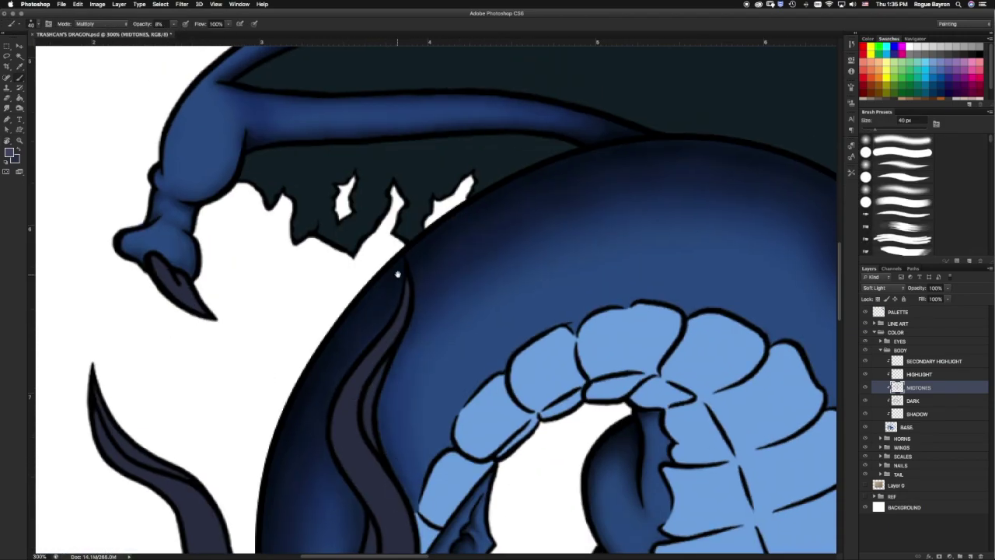
scroll(373, 326, down, 3)
scroll(374, 326, left, 1)
scroll(457, 327, up, 1)
key(bracketleft)
key(bracketleft)
key(bracketleft)
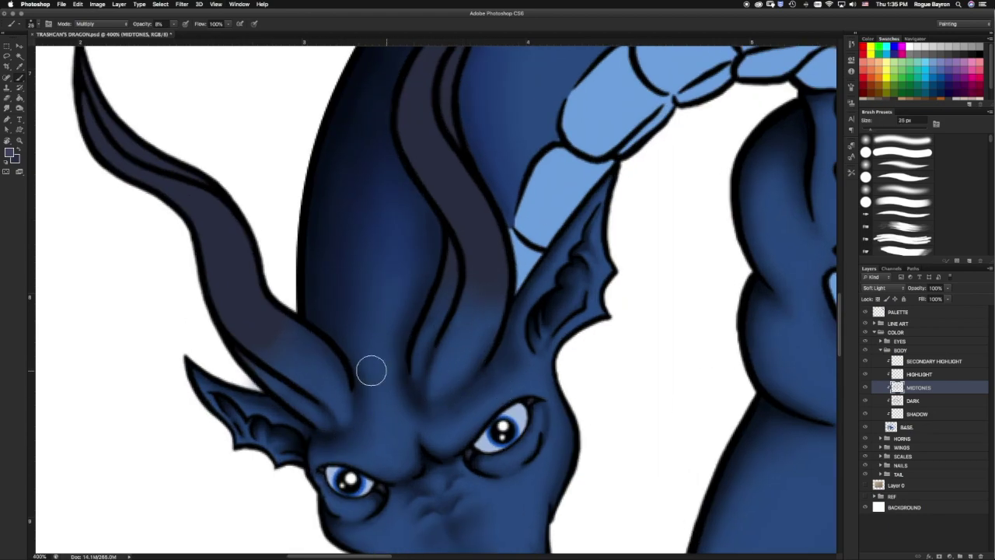
scroll(423, 370, down, 3)
scroll(423, 369, right, 1)
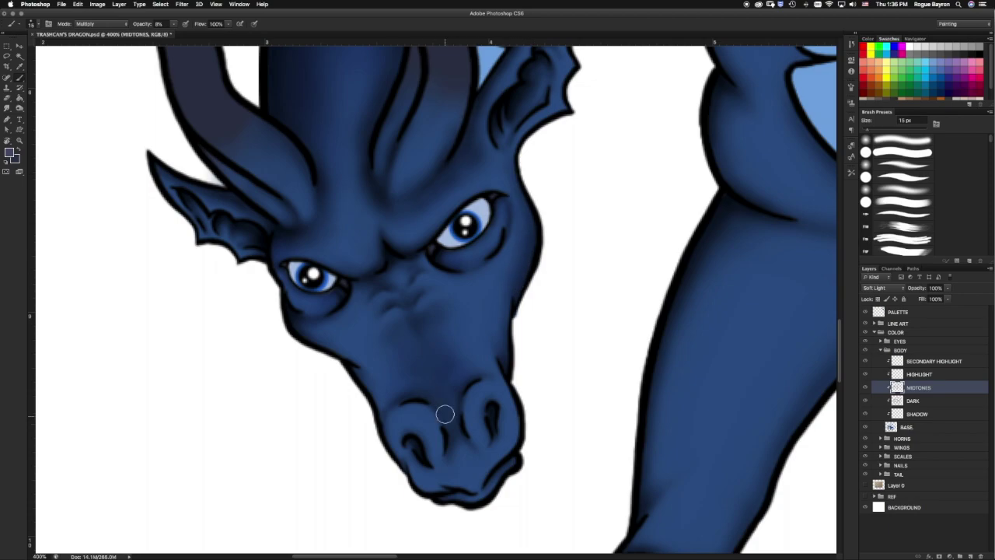
Add finer darker shading around the snout, nostrils and eye sockets with a smaller brush.
scroll(464, 436, up, 1)
key(bracketleft)
scroll(389, 419, down, 1)
scroll(350, 412, right, 1)
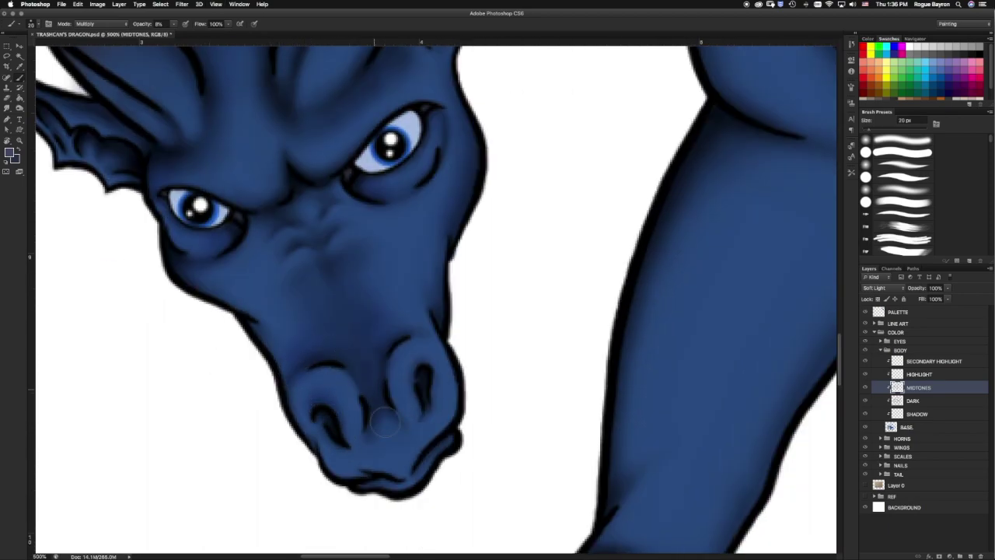
key(bracketleft)
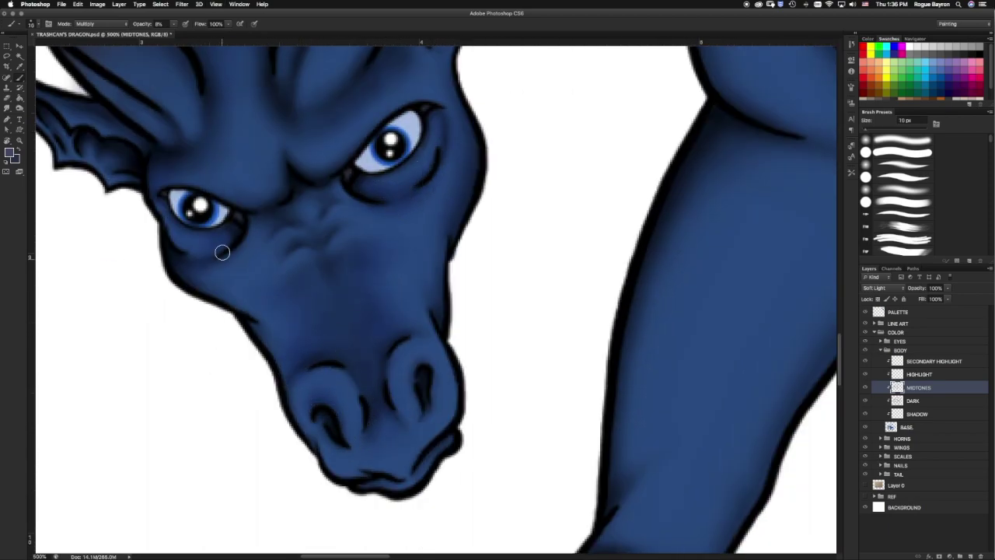
scroll(311, 187, up, 3)
scroll(431, 200, left, 2)
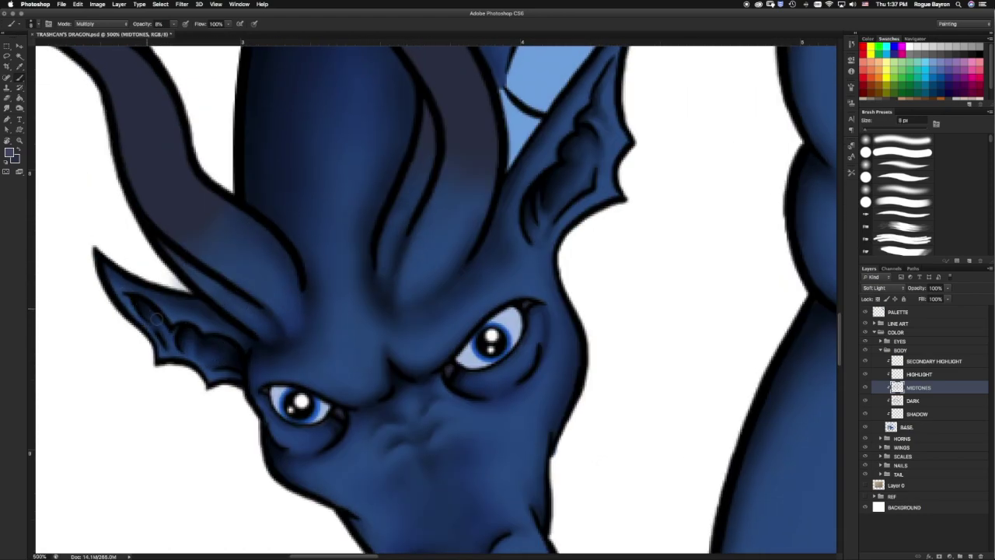
Shade up the inner ear and brow toward the neck with soft midtone strokes.
drag(560, 176, 585, 144)
key(bracketleft)
scroll(590, 176, up, 3)
scroll(544, 217, right, 2)
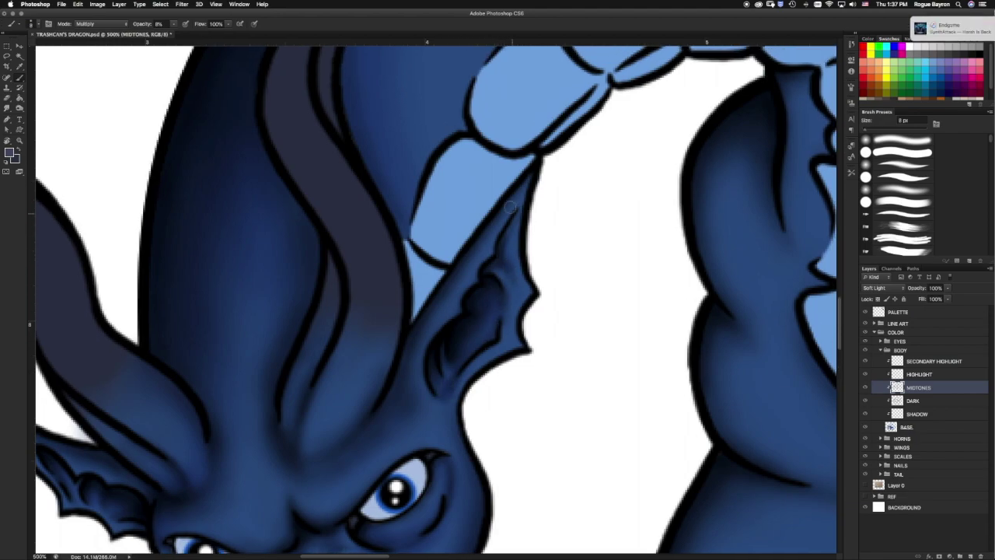
scroll(462, 267, up, 2)
scroll(462, 266, right, 5)
key(bracketright)
key(bracketright)
key(bracketright)
scroll(505, 269, down, 5)
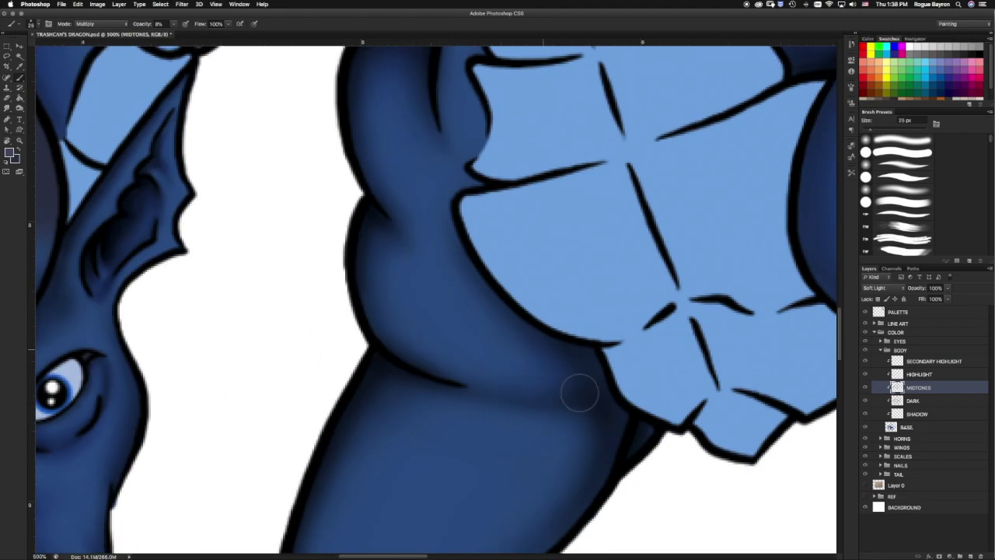
Shade between the front foot's toes and knuckles, narrowing the brush to about 10 px.
scroll(506, 400, down, 3)
key(bracketleft)
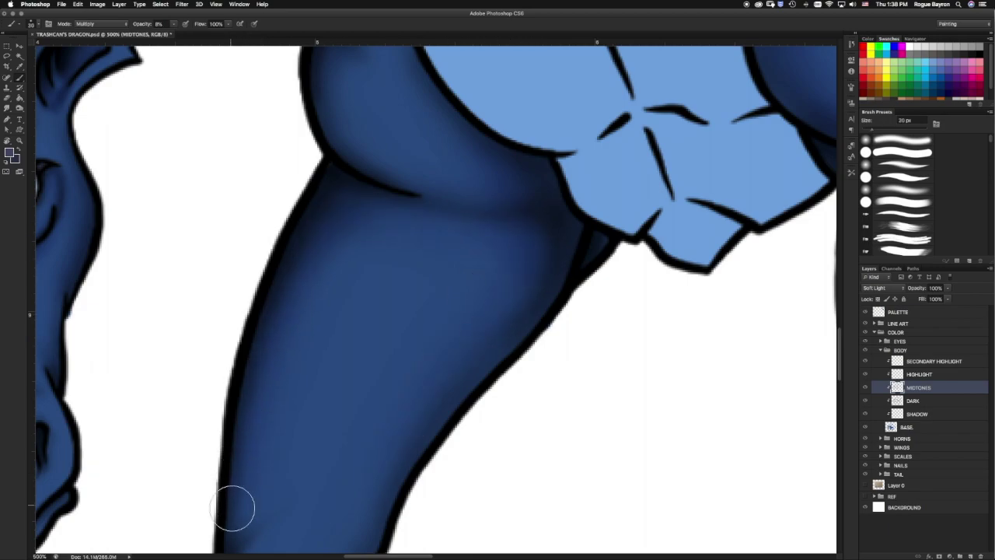
key(bracketright)
key(bracketright)
key(bracketright)
key(super+minus)
key(super+minus)
scroll(404, 311, up, 2)
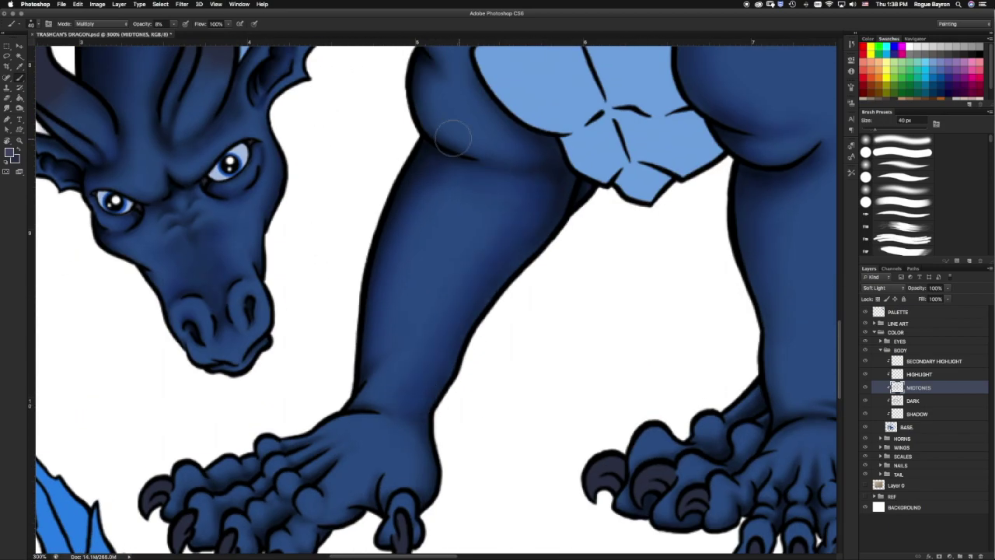
scroll(482, 218, up, 5)
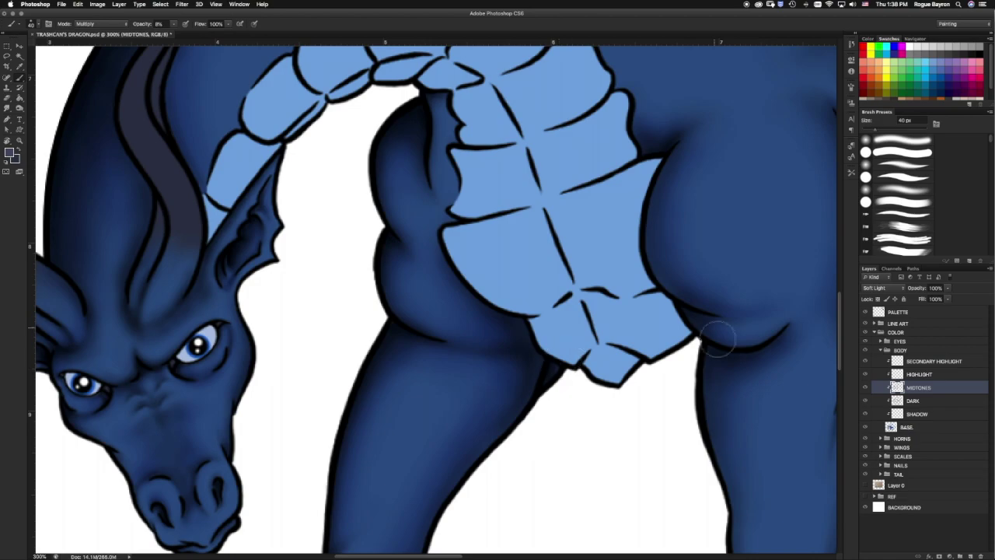
scroll(718, 339, down, 4)
scroll(718, 339, right, 5)
scroll(676, 319, up, 5)
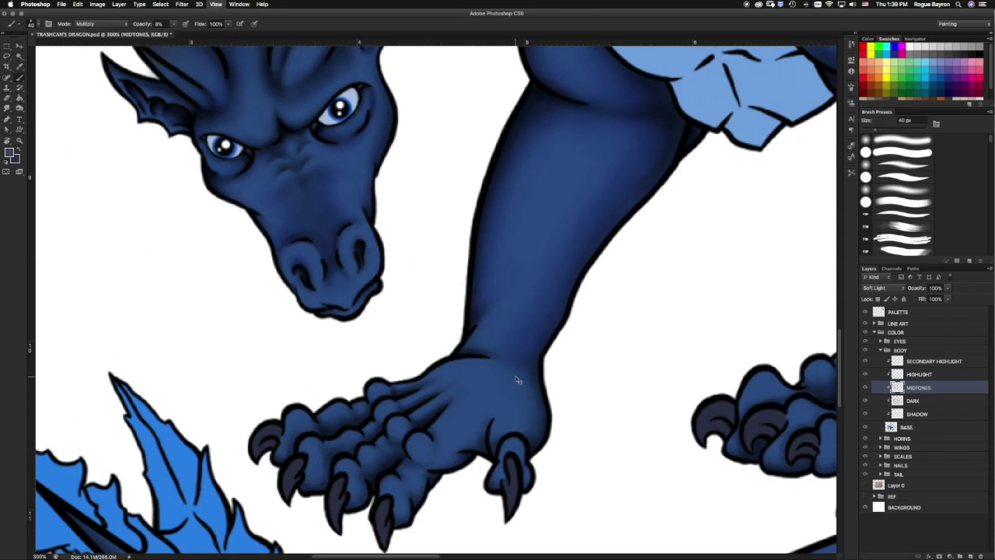
key(super+equal)
key(super+equal)
key(super+equal)
key(bracketleft)
key(bracketleft)
key(super+minus)
key(bracketleft)
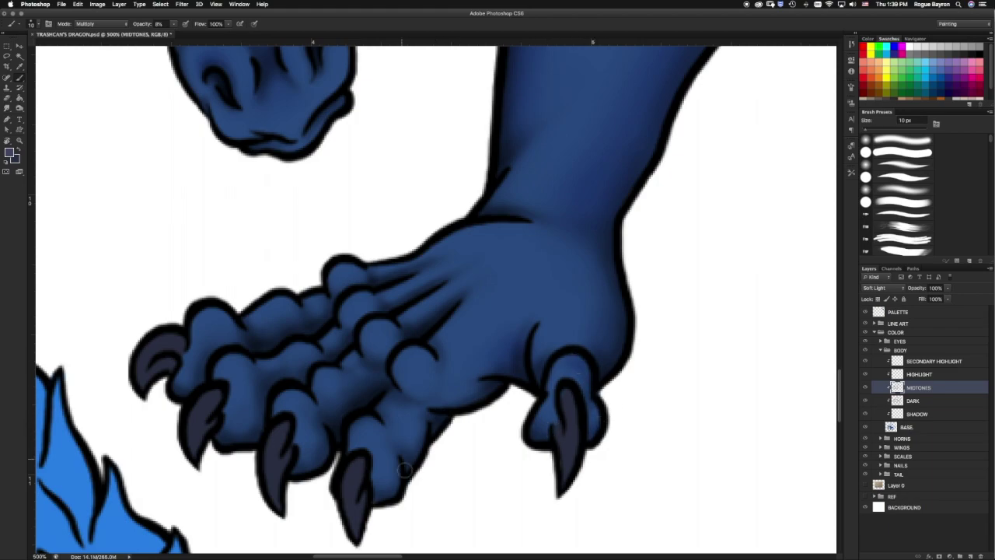
key(bracketleft)
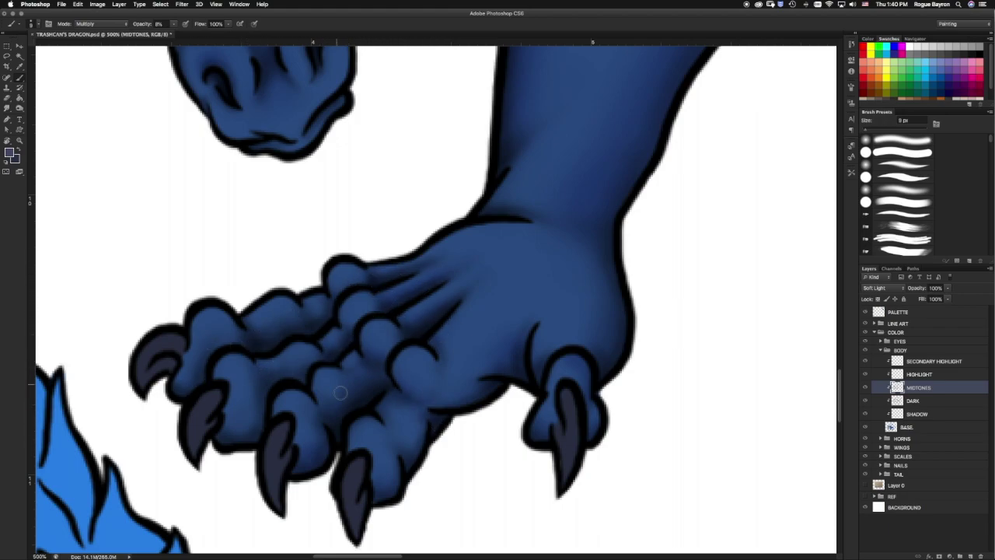
Add shading under the snout and chin with an 8 px brush, then the claws at 10 px.
scroll(205, 381, up, 5)
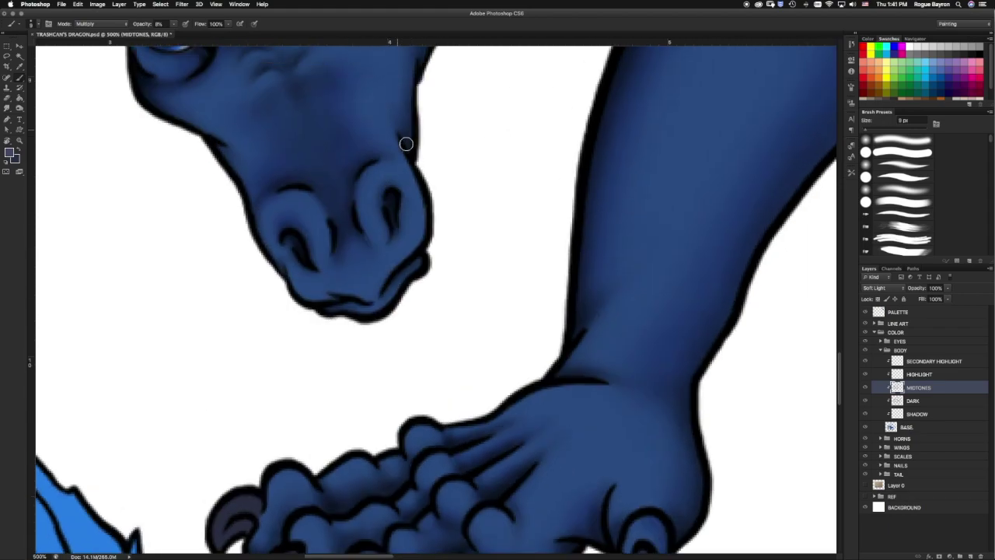
scroll(399, 322, up, 4)
key(bracketleft)
key(bracketleft)
key(bracketleft)
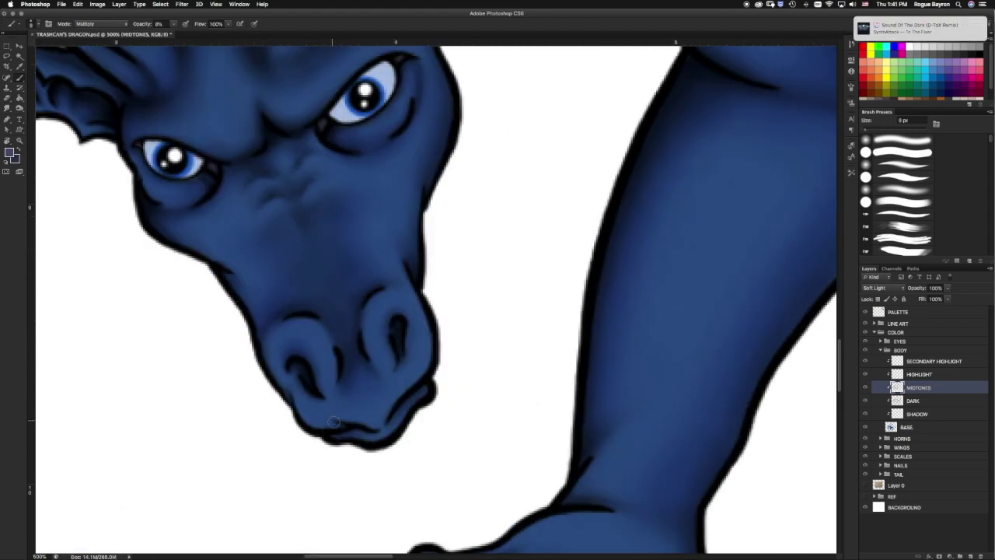
key(bracketright)
key(bracketright)
key(bracketright)
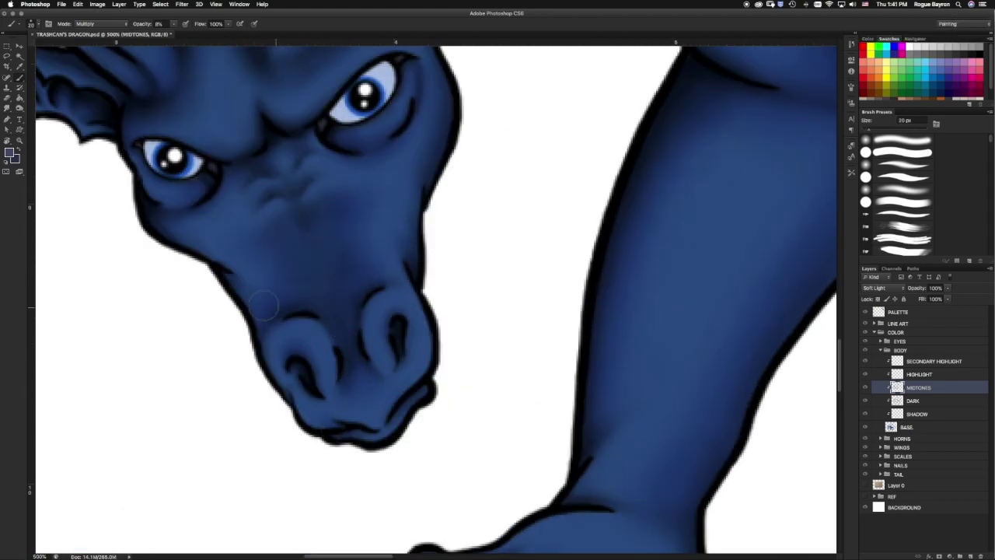
scroll(677, 313, down, 5)
key(bracketleft)
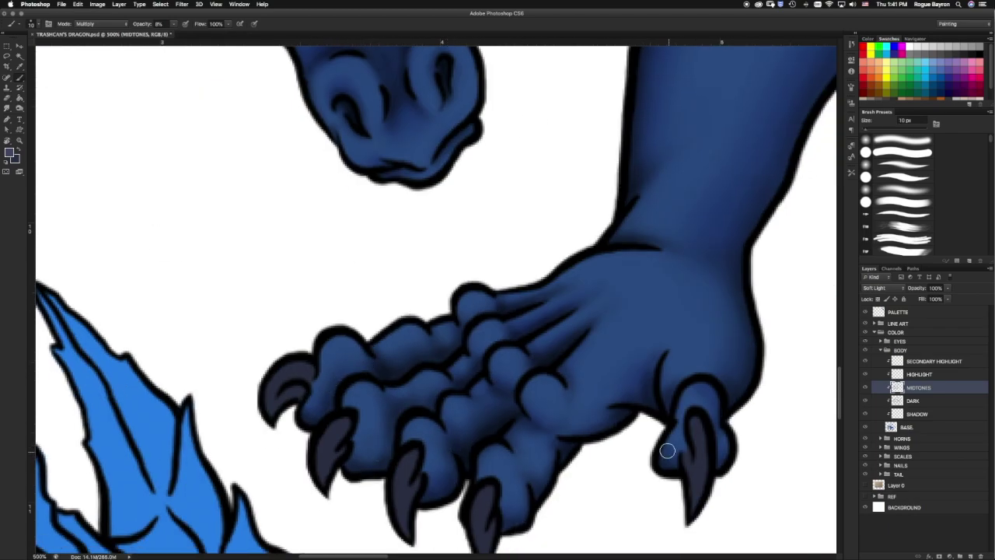
scroll(663, 450, down, 4)
key(bracketright)
key(bracketright)
key(bracketright)
scroll(373, 357, up, 2)
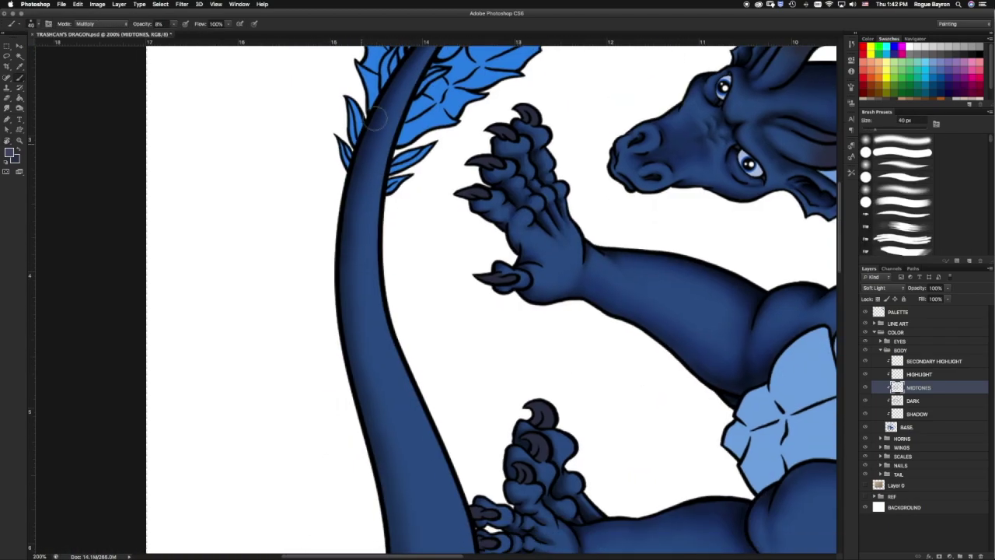
Paint broad midtone shading along the tail underside and hind thigh with a 70–80 px brush.
scroll(357, 395, down, 3)
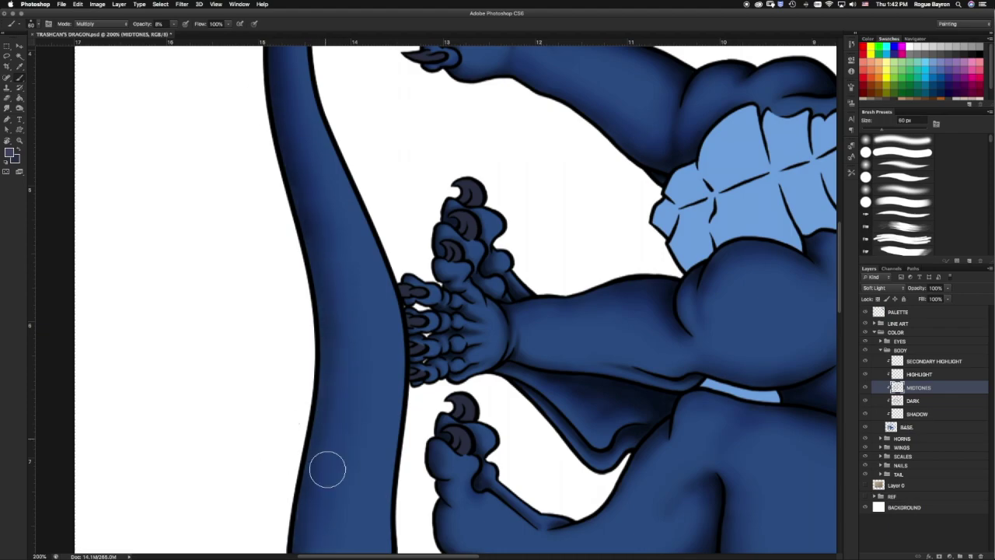
scroll(334, 318, down, 3)
scroll(272, 295, down, 3)
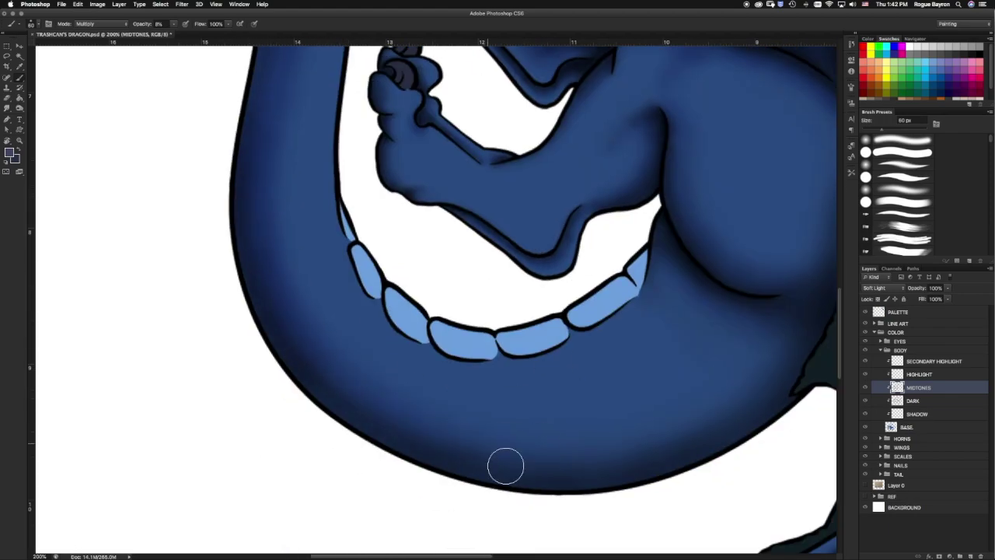
scroll(513, 311, right, 4)
key(bracketright)
key(bracketright)
scroll(505, 405, down, 3)
key(bracketleft)
scroll(497, 311, up, 4)
key(bracketright)
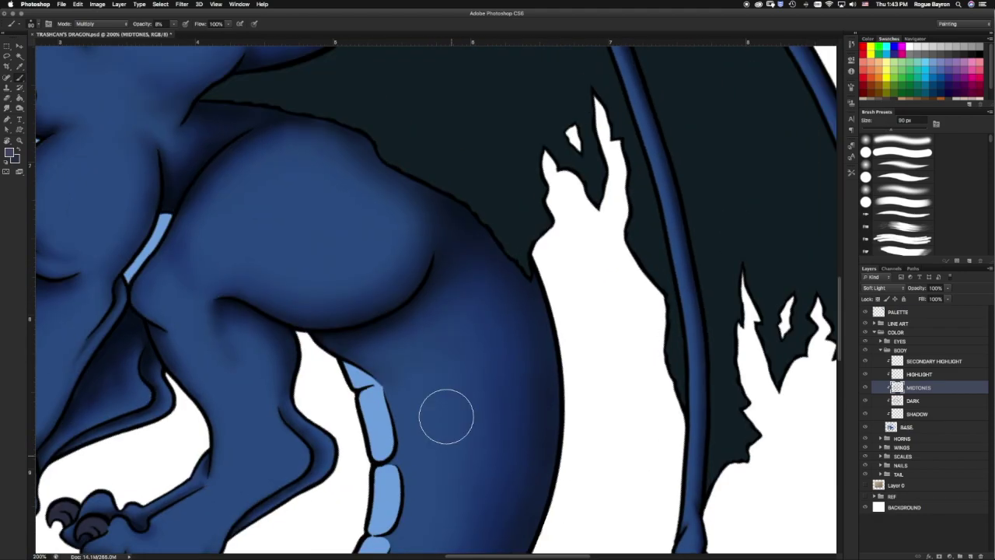
scroll(272, 295, up, 2)
scroll(272, 296, left, 2)
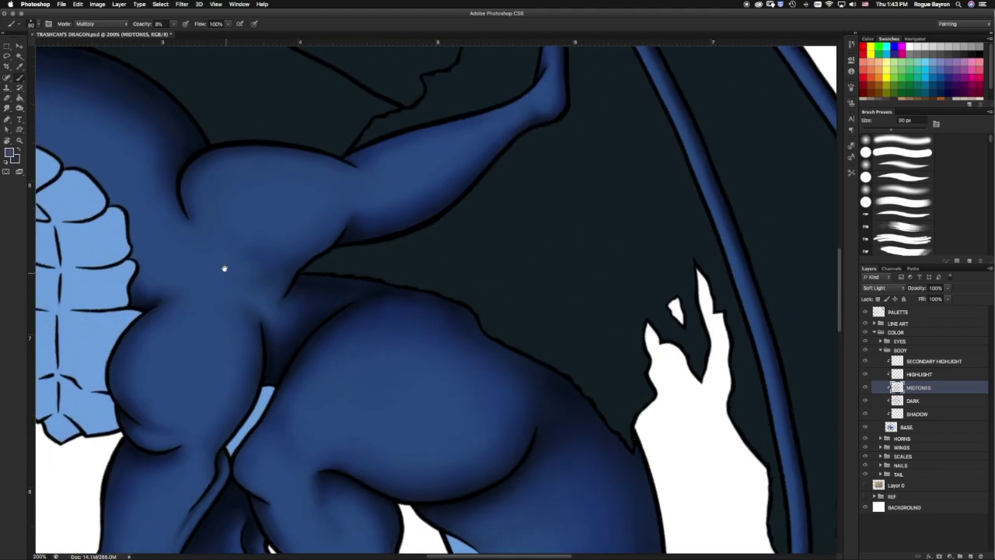
scroll(223, 267, left, 5)
scroll(222, 267, up, 3)
scroll(498, 281, down, 3)
Fit the whole dragon on screen and hide the MIDTONES layer to compare.
key(ctrl+0)
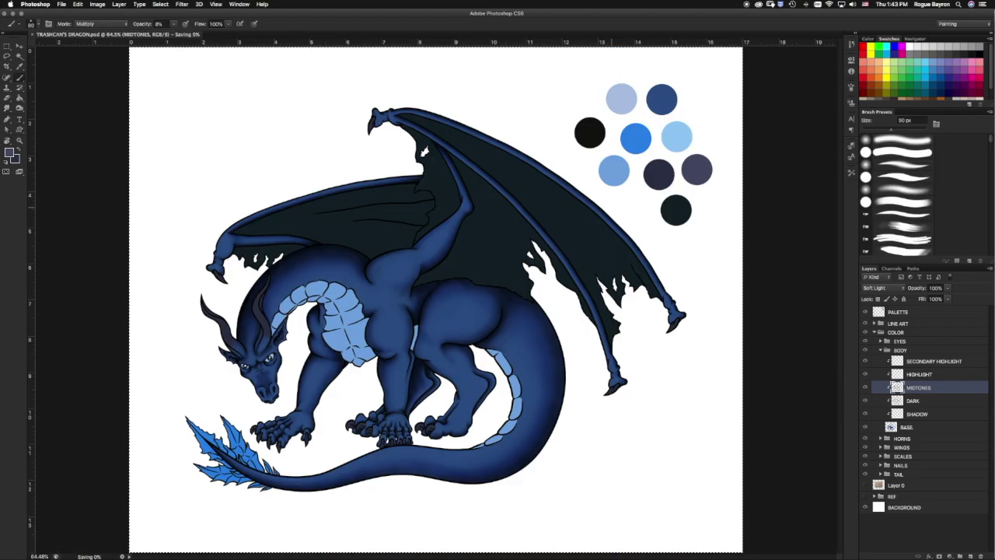
click(865, 389)
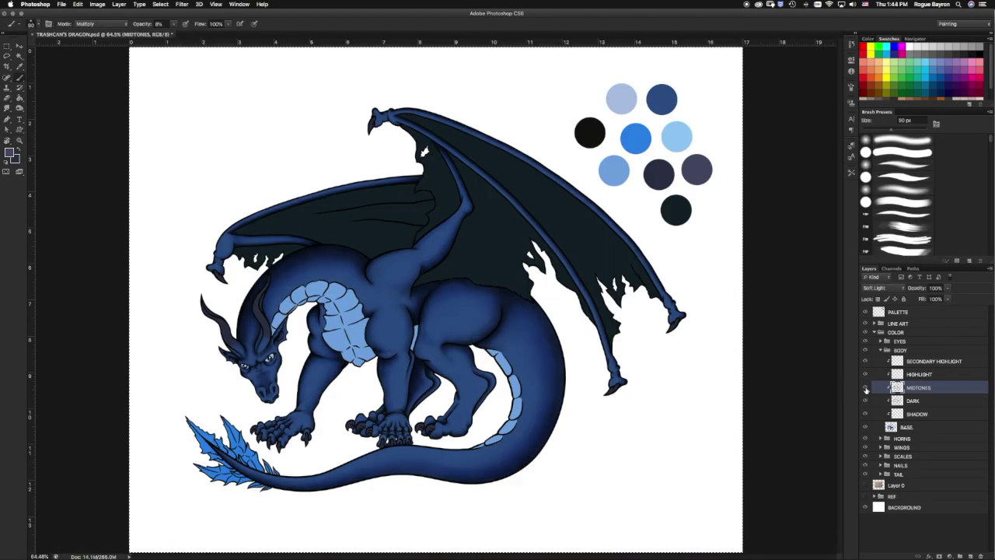
scroll(425, 422, up, 5)
Erase back some chest shading, then toggle the MIDTONES layer off and on to compare.
key(e)
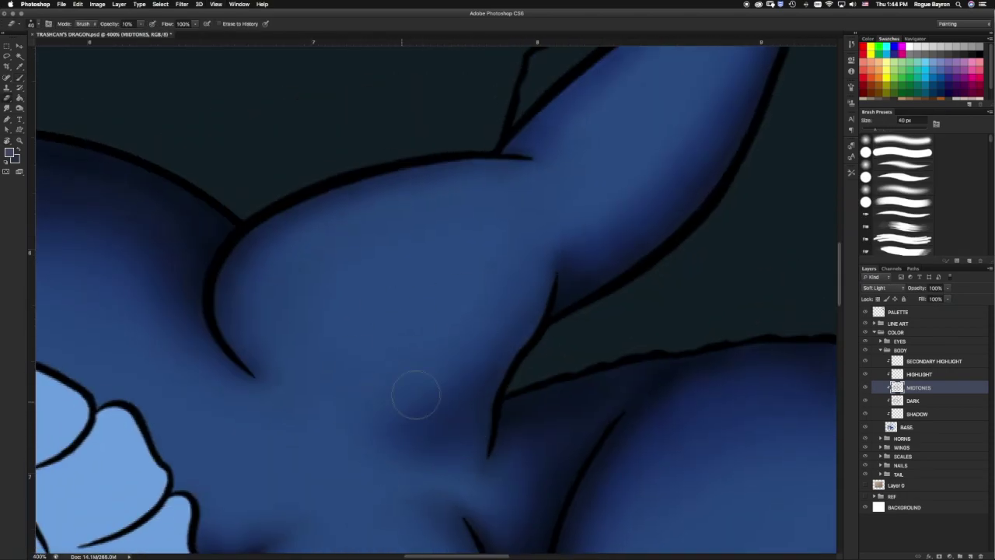
key(alt+bracketleft)
key(alt+bracketright)
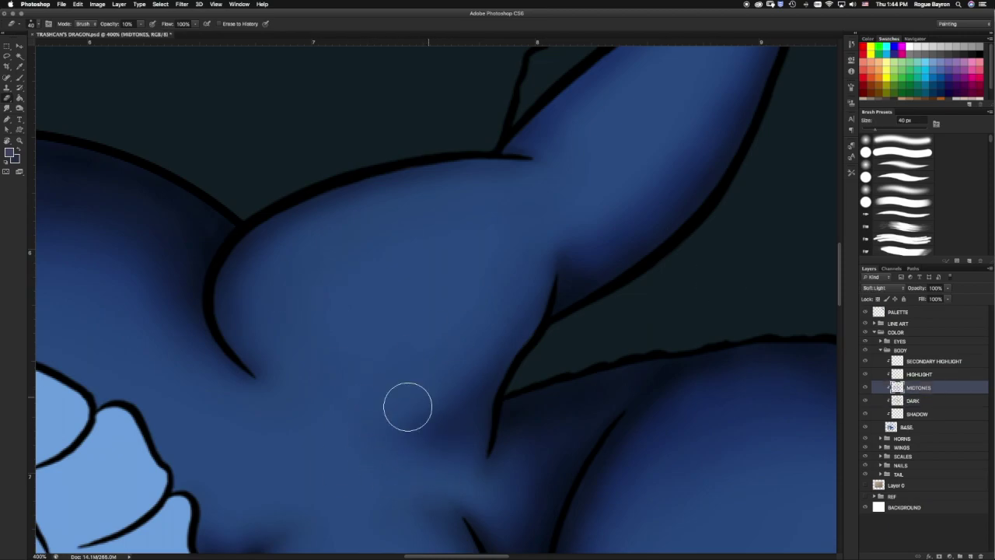
key(ctrl+0)
key(b)
click(866, 388)
click(865, 387)
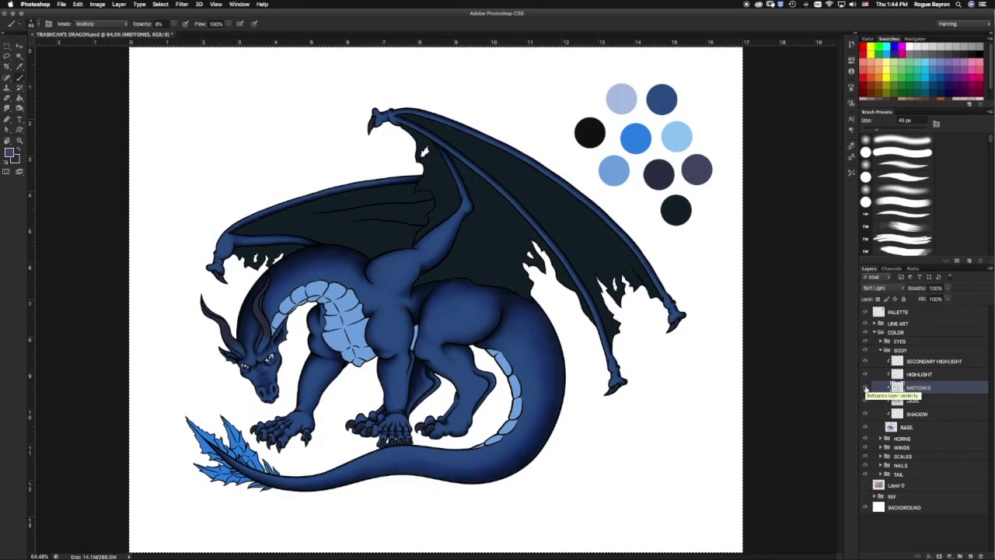
click(865, 387)
Deepen the midtone shadows on the hind feet and between the toes with a 15 px brush.
key(ctrl+plus)
key(ctrl+plus)
key(ctrl+plus)
key(ctrl+plus)
scroll(545, 288, down, 10)
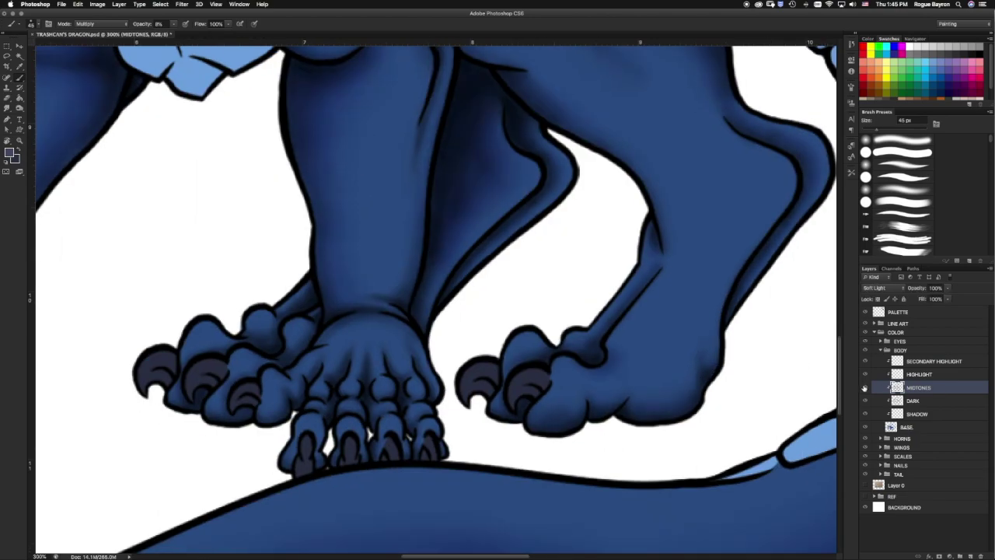
key(ctrl+plus)
key(ctrl+plus)
key(bracketleft)
key(bracketleft)
key(bracketleft)
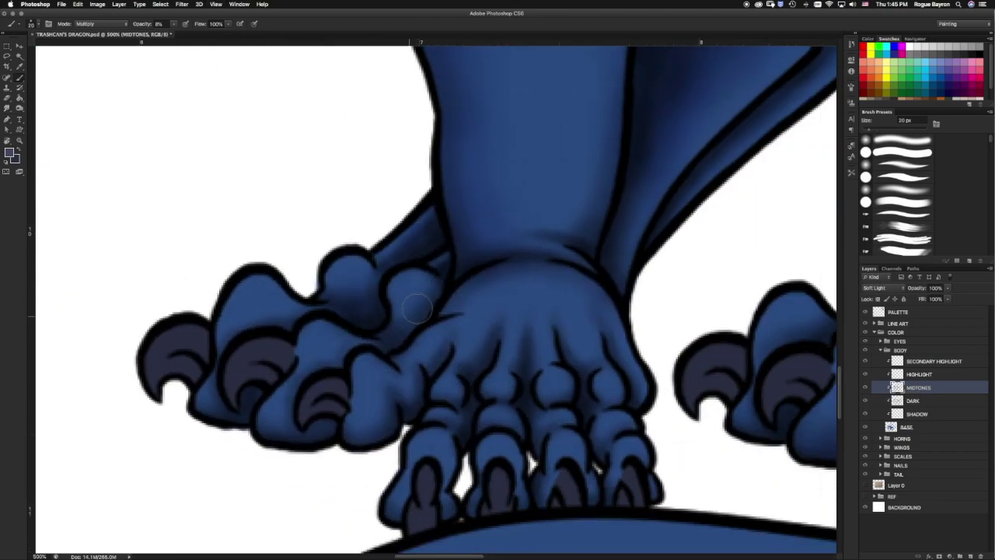
key(bracketright)
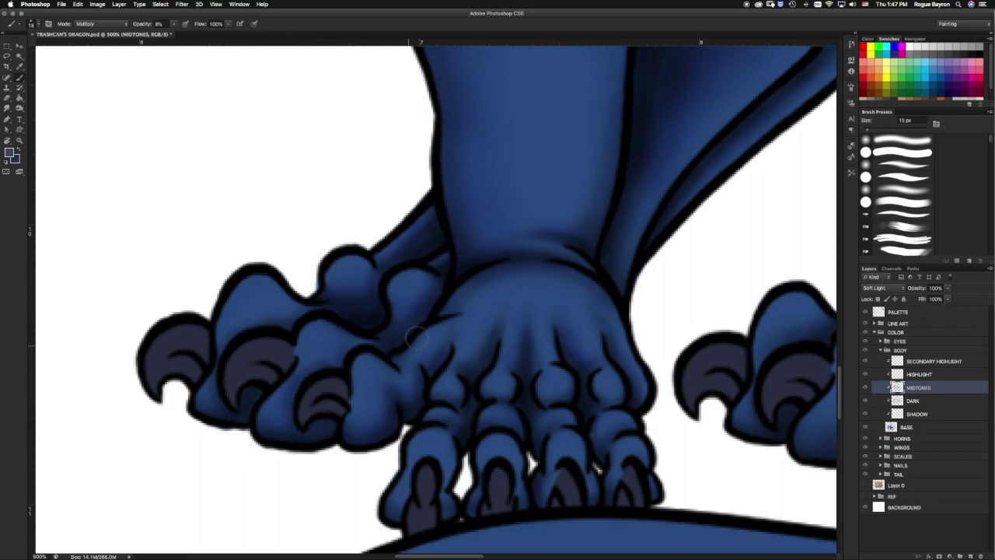
scroll(685, 273, right, 5)
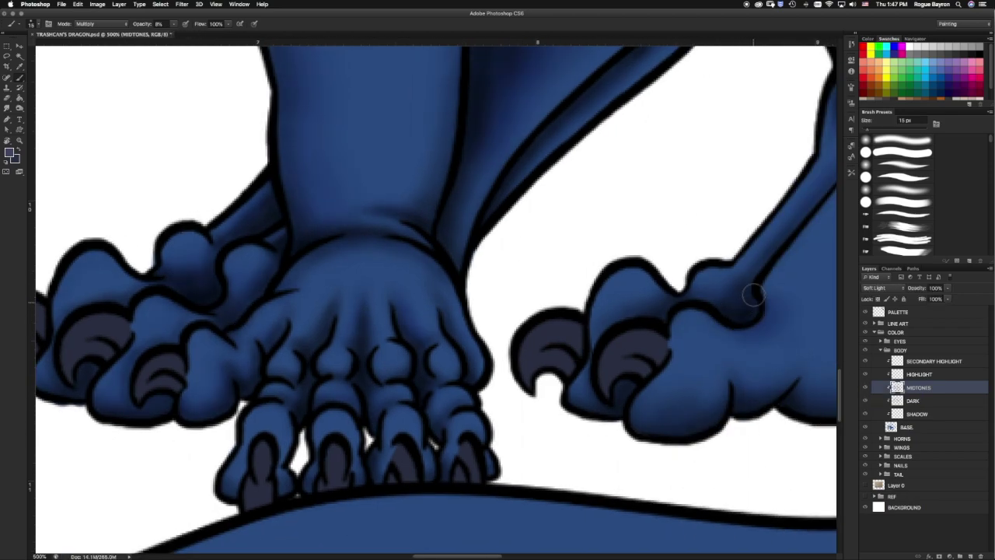
key(ctrl+0)
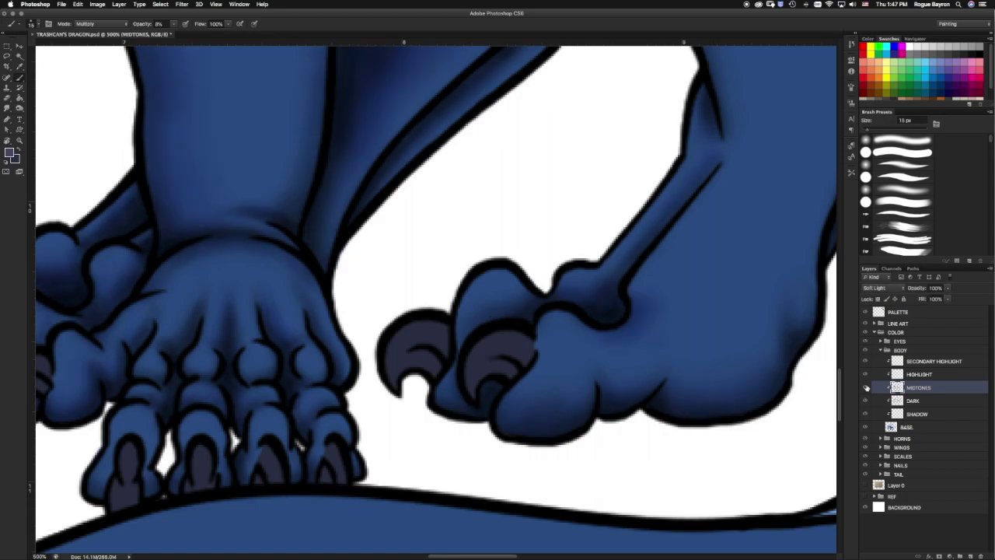
Compare with MIDTONES hidden and shown, then shade down the legs with a 25 px brush.
click(866, 388)
click(866, 388)
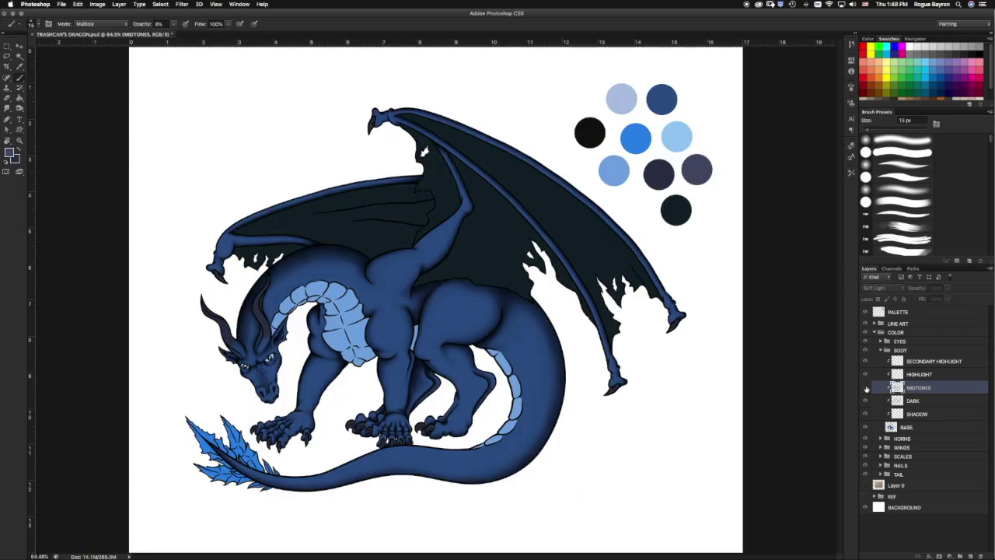
click(866, 388)
key(ctrl+plus)
key(ctrl+plus)
key(ctrl+plus)
scroll(433, 173, down, 5)
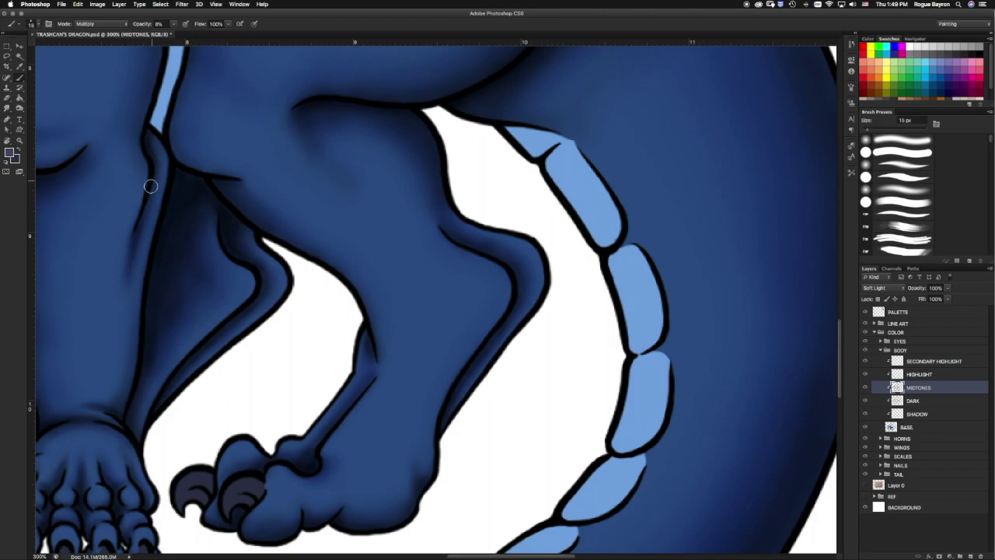
scroll(151, 301, left, 5)
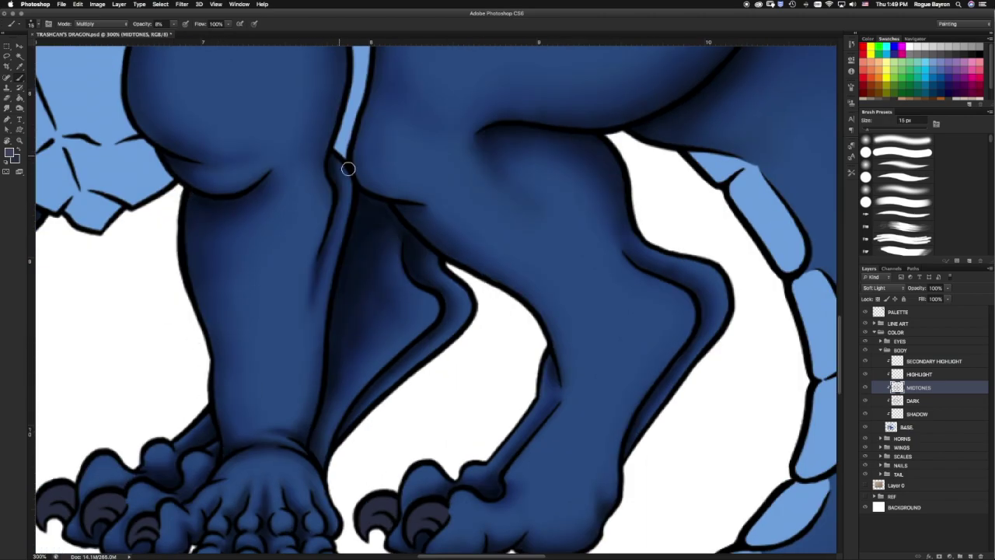
scroll(339, 154, up, 5)
key(bracketright)
scroll(353, 183, up, 10)
scroll(353, 183, left, 3)
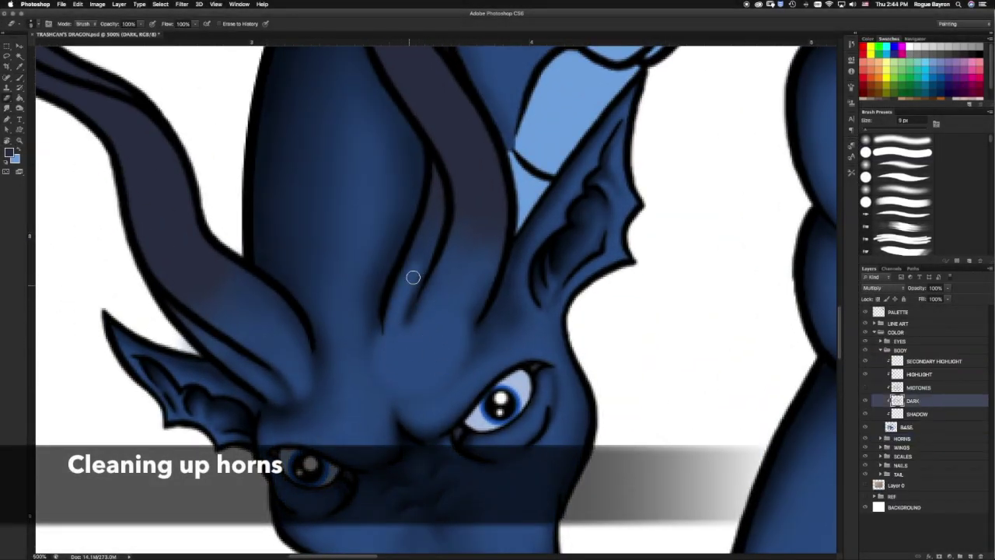
On DARK, soften the shading between the horns with a 20% eraser, then darken it with the Multiply brush.
key(bracketleft)
key(bracketleft)
key(2)
drag(382, 365, 450, 332)
key(bracketright)
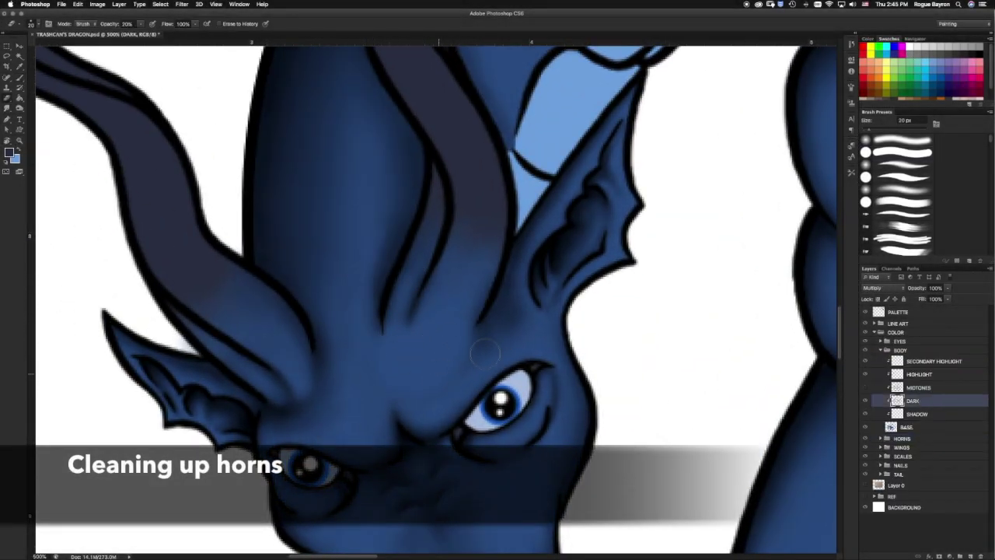
key(b)
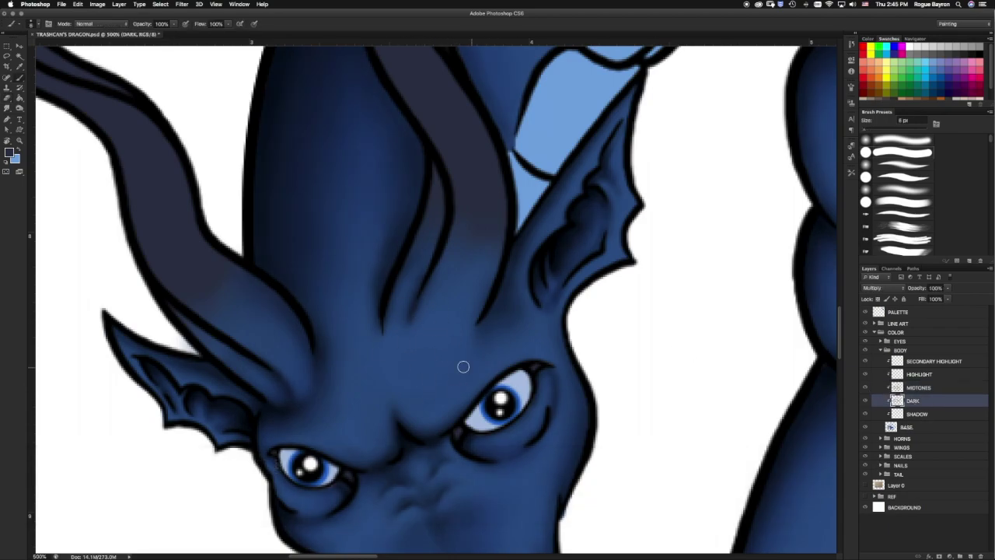
drag(387, 358, 462, 352)
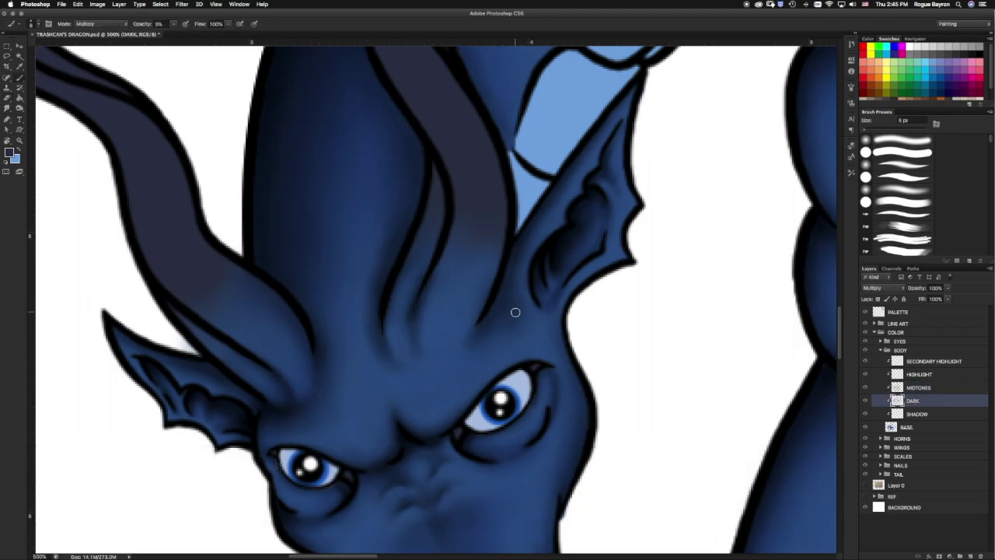
On the LINE layer, erase part of the horn's inner outline.
key(ctrl+0)
scroll(220, 353, up, 6)
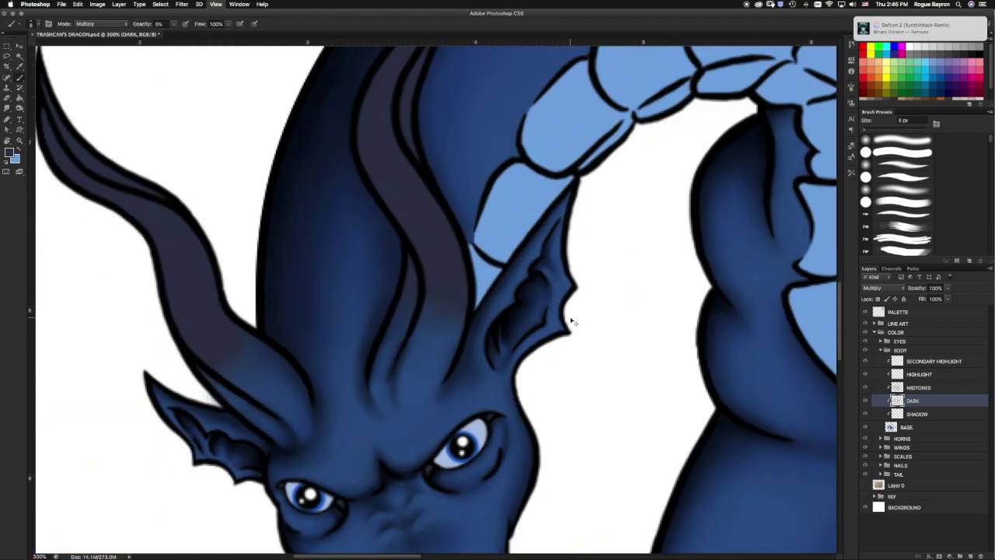
ctrl+click(455, 322)
key(e)
drag(416, 319, 427, 329)
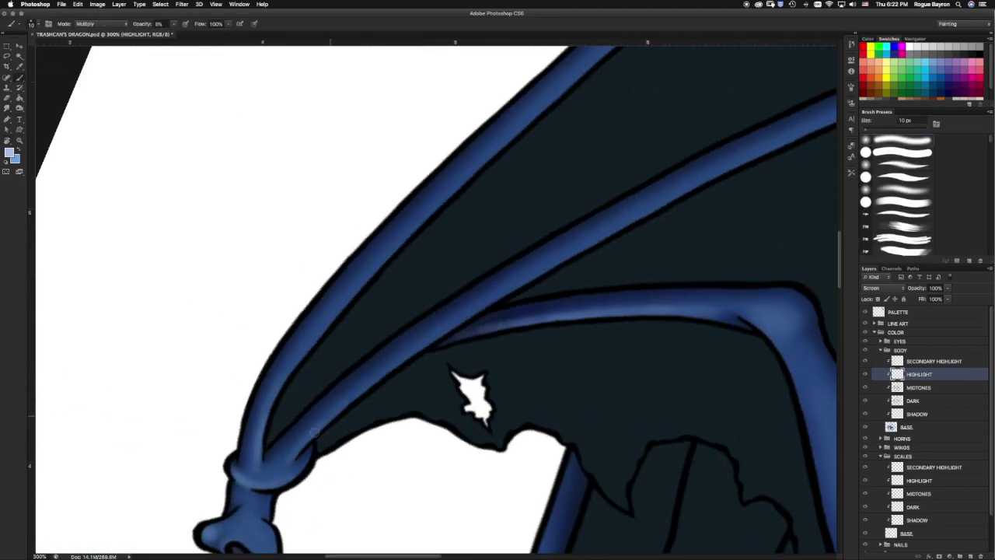
Paint light-blue highlights on the wing's clawed leg and foot with a 9 px brush.
scroll(554, 253, right, 3)
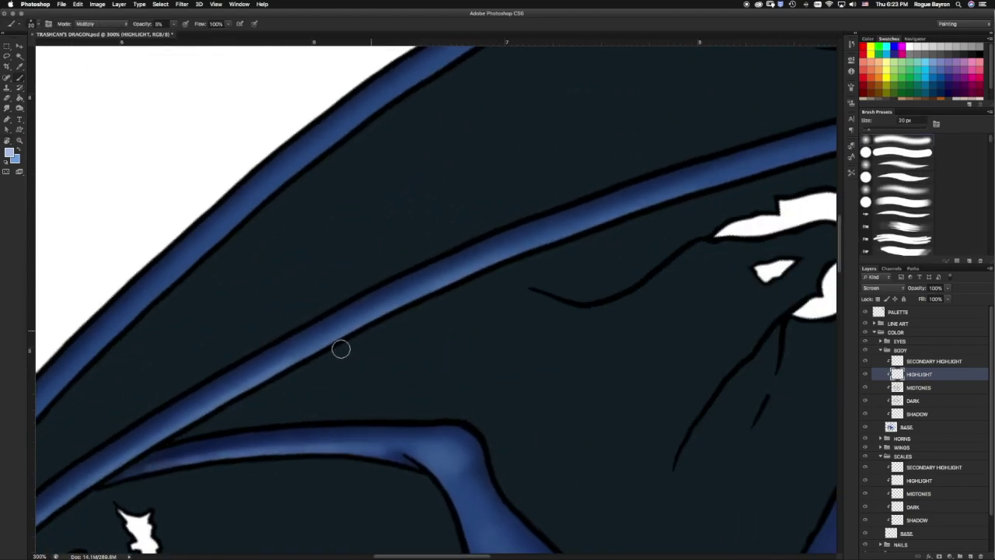
scroll(340, 349, right, 3)
scroll(573, 251, right, 2)
scroll(681, 233, right, 3)
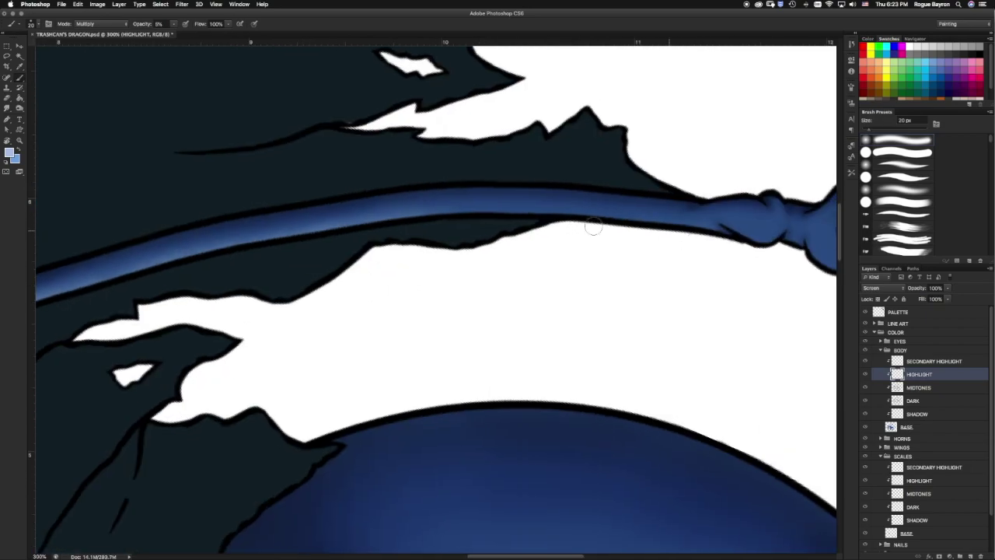
scroll(574, 222, right, 3)
scroll(496, 266, right, 2)
key(r)
key(b)
scroll(555, 247, down, 10)
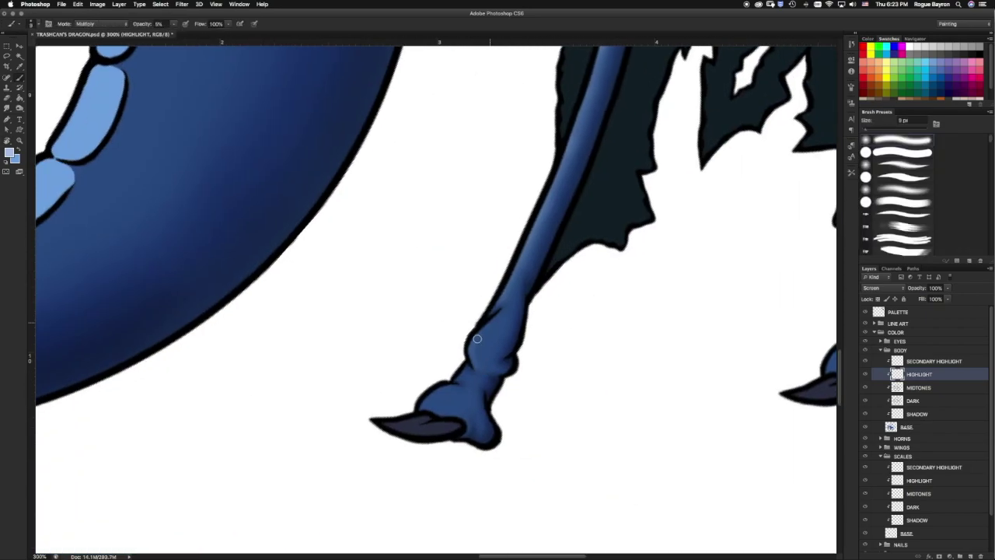
key(ctrl+plus)
key(bracketleft)
key(bracketleft)
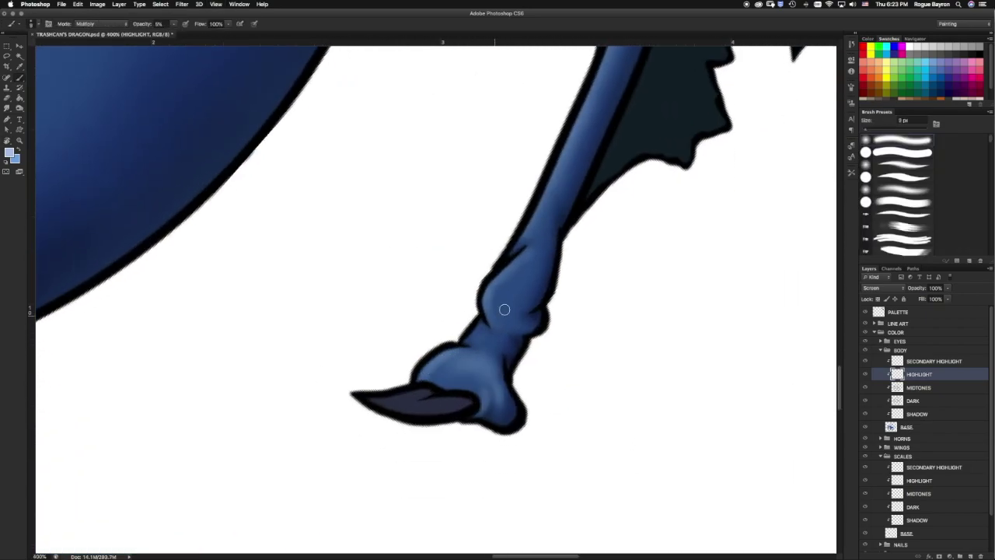
scroll(516, 321, right, 5)
key(bracketleft)
key(bracketleft)
drag(515, 411, 544, 322)
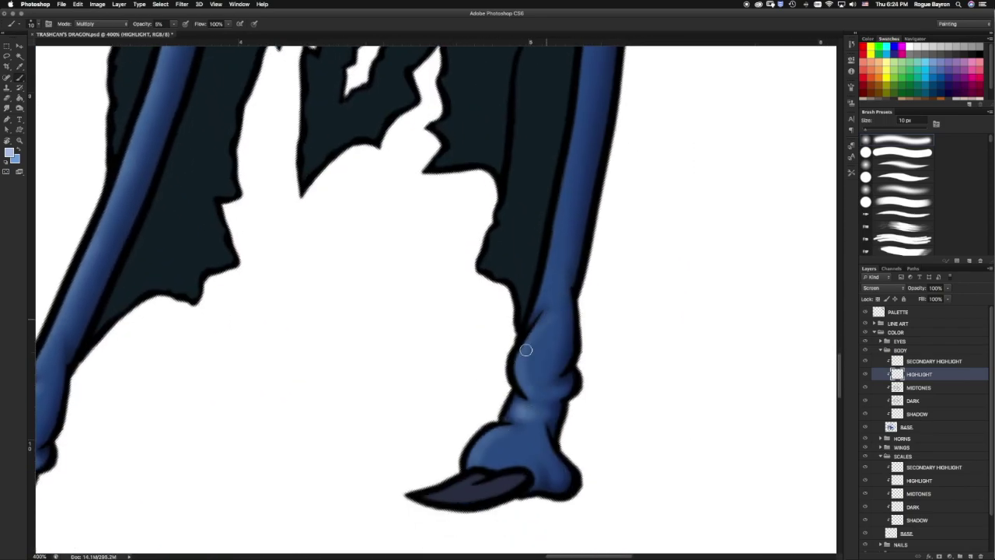
drag(531, 487, 505, 435)
With a 20 px brush, paint highlights along the wing bones and upper wing edge.
scroll(536, 346, up, 10)
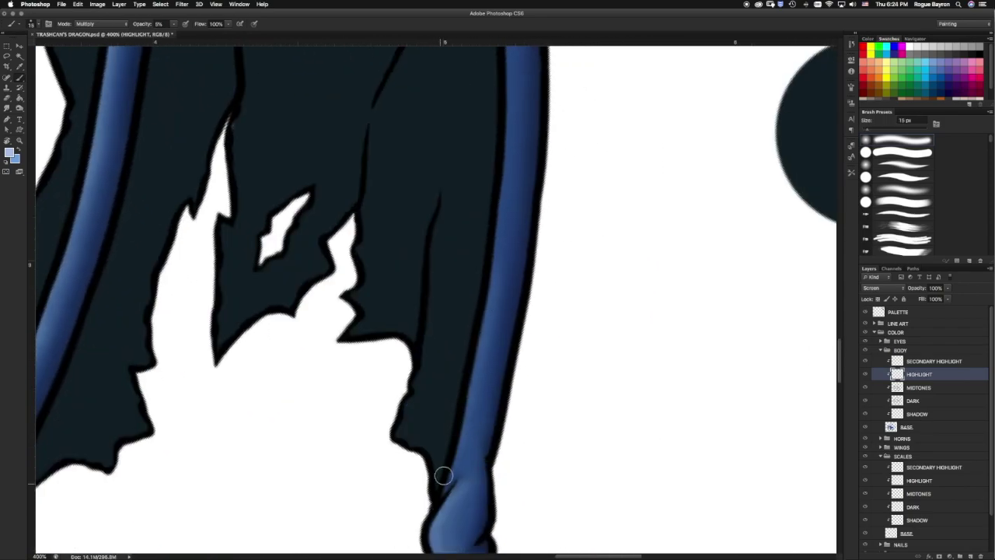
key(bracketright)
key(bracketright)
key(bracketright)
scroll(444, 338, down, 3)
drag(455, 278, 444, 344)
scroll(444, 345, up, 5)
mouse_move(439, 381)
mouse_down()
mouse_move(412, 93)
mouse_move(443, 373)
mouse_up()
scroll(391, 99, up, 5)
scroll(443, 373, up, 5)
drag(342, 86, 388, 342)
scroll(342, 117, up, 5)
drag(280, 83, 374, 371)
drag(311, 156, 373, 326)
scroll(247, 210, up, 5)
drag(247, 211, 351, 438)
scroll(187, 82, up, 5)
drag(187, 198, 315, 389)
Paint a broad highlight along the neck, resizing the brush between 15 and 20 px.
scroll(191, 233, left, 5)
scroll(238, 260, left, 4)
key([)
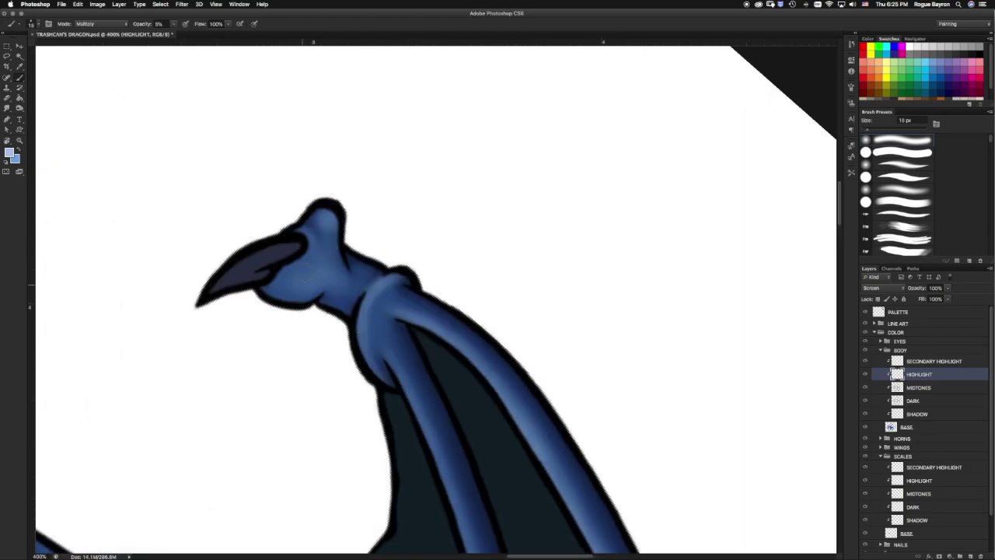
scroll(373, 309, down, 5)
scroll(374, 333, right, 5)
scroll(458, 315, left, 5)
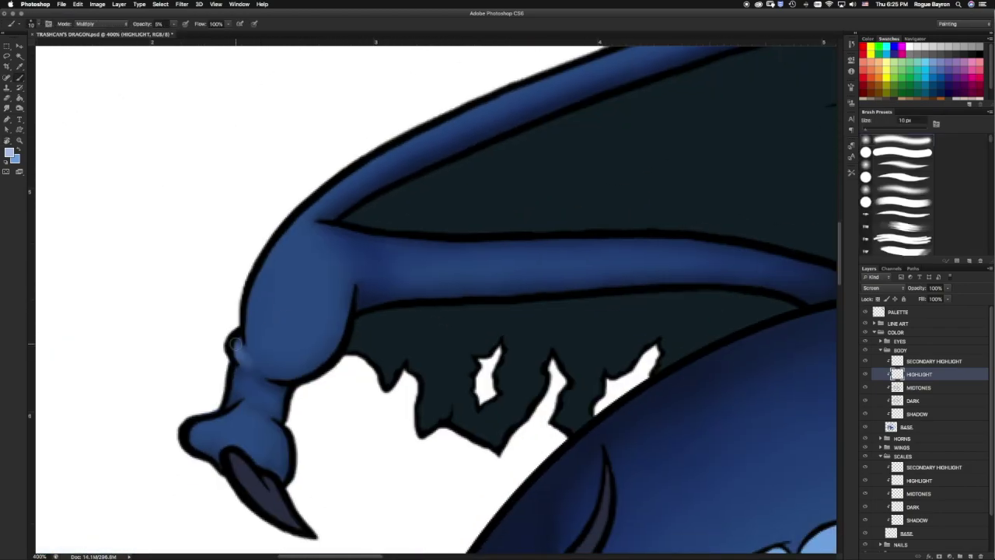
key(bracketright)
key(bracketright)
key(bracketright)
drag(258, 329, 280, 237)
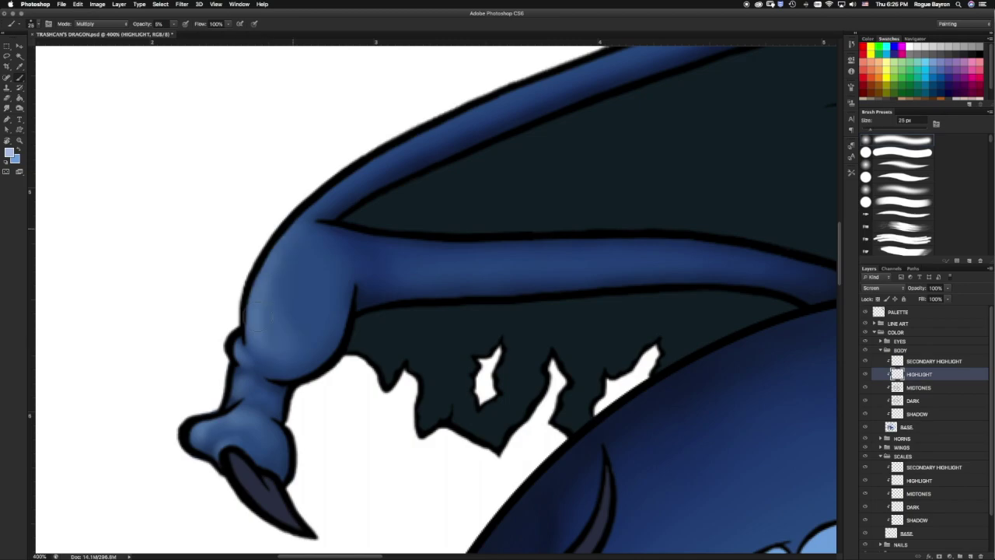
scroll(374, 311, up, 5)
scroll(450, 300, right, 3)
scroll(475, 249, right, 3)
scroll(389, 234, right, 5)
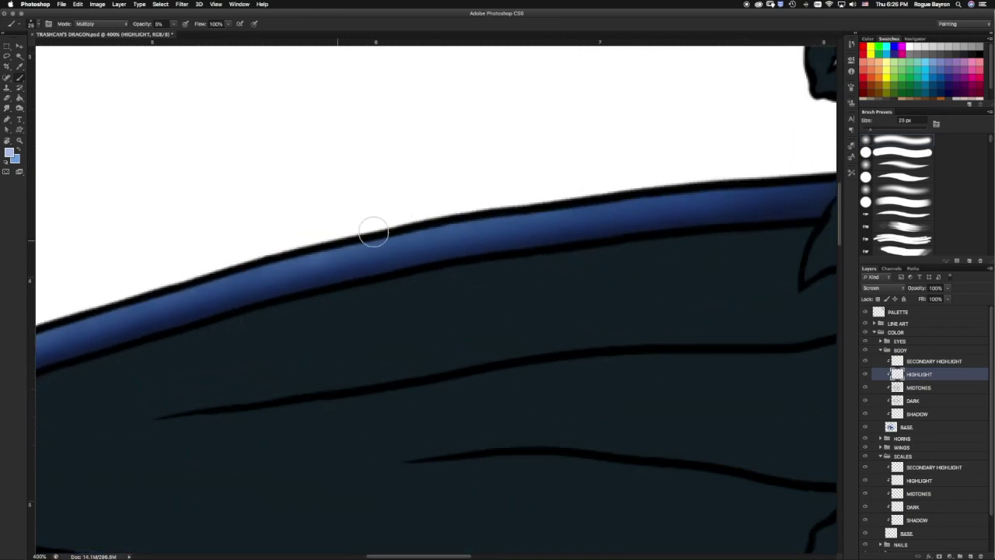
scroll(389, 233, right, 5)
scroll(498, 233, up, 3)
scroll(497, 234, right, 5)
key(bracketleft)
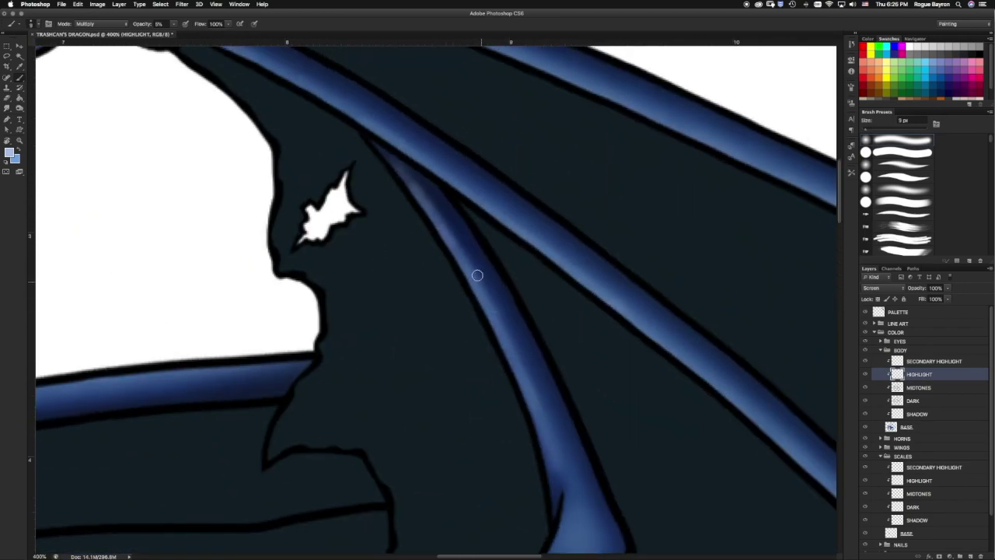
scroll(495, 311, down, 3)
scroll(486, 377, down, 5)
scroll(393, 422, down, 5)
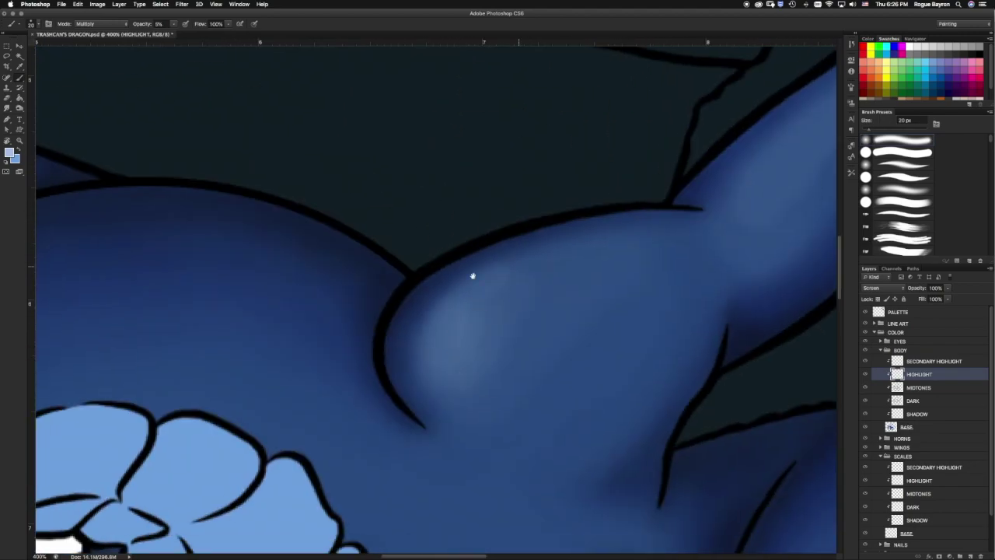
Brush faint highlights onto the thigh with a 50 px brush.
scroll(471, 276, down, 3)
scroll(389, 337, up, 2)
scroll(389, 336, left, 3)
key(ctrl+r)
key(bracketright)
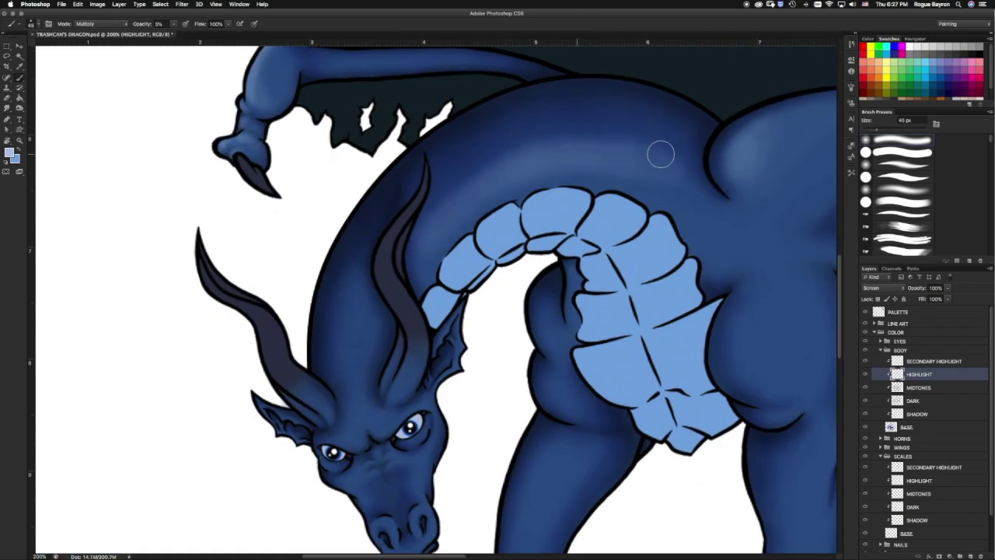
key(bracketright)
key(bracketright)
key(bracketright)
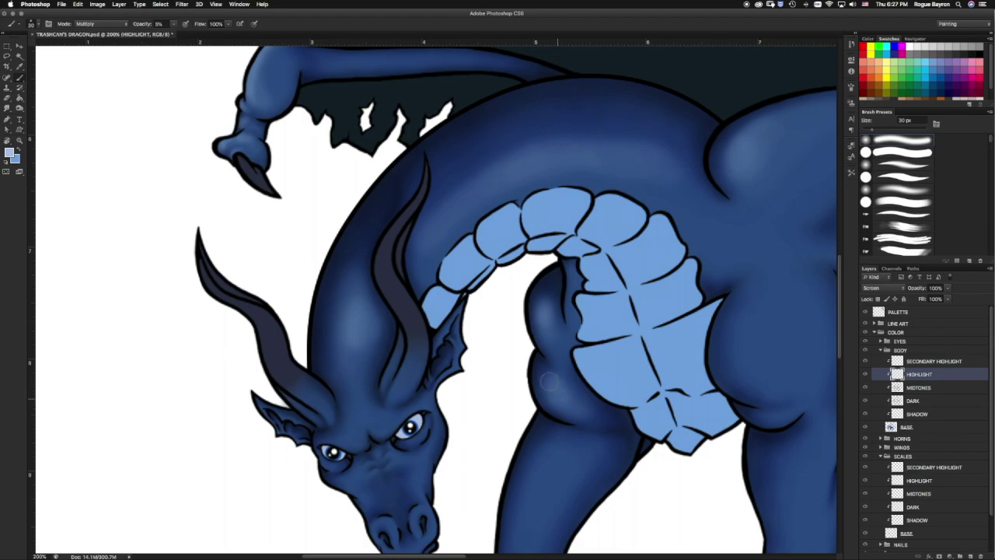
scroll(565, 331, right, 5)
scroll(564, 331, down, 2)
scroll(509, 329, down, 1)
scroll(509, 328, down, 5)
scroll(509, 328, right, 3)
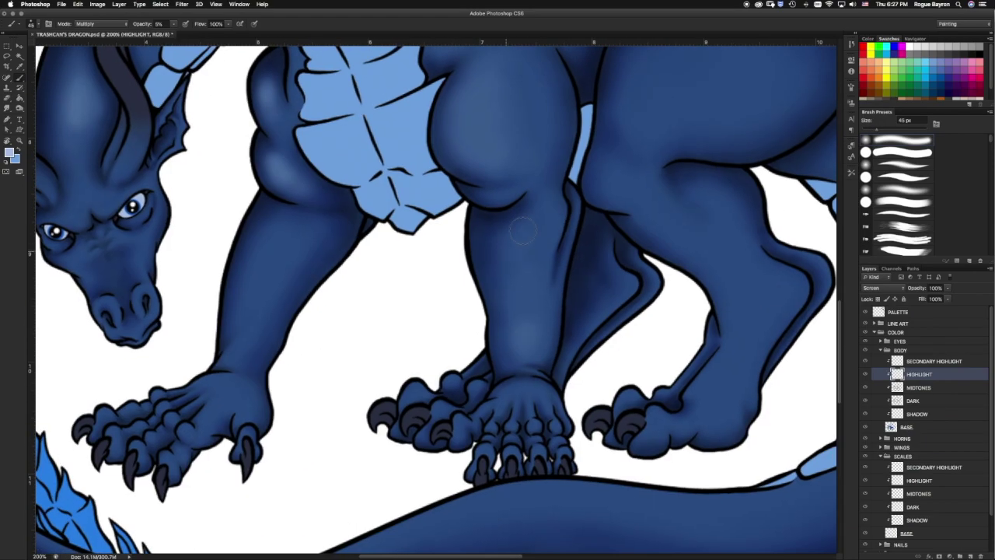
key(bracketleft)
key(bracketright)
key(bracketright)
key(bracketright)
scroll(482, 140, right, 5)
scroll(482, 139, up, 2)
mouse_move(500, 182)
mouse_down()
mouse_move(578, 111)
mouse_move(489, 187)
mouse_up()
Zoom in on the head and add small 6 px highlights on the snout and ear.
scroll(490, 188, left, 5)
scroll(489, 187, down, 2)
scroll(391, 334, left, 4)
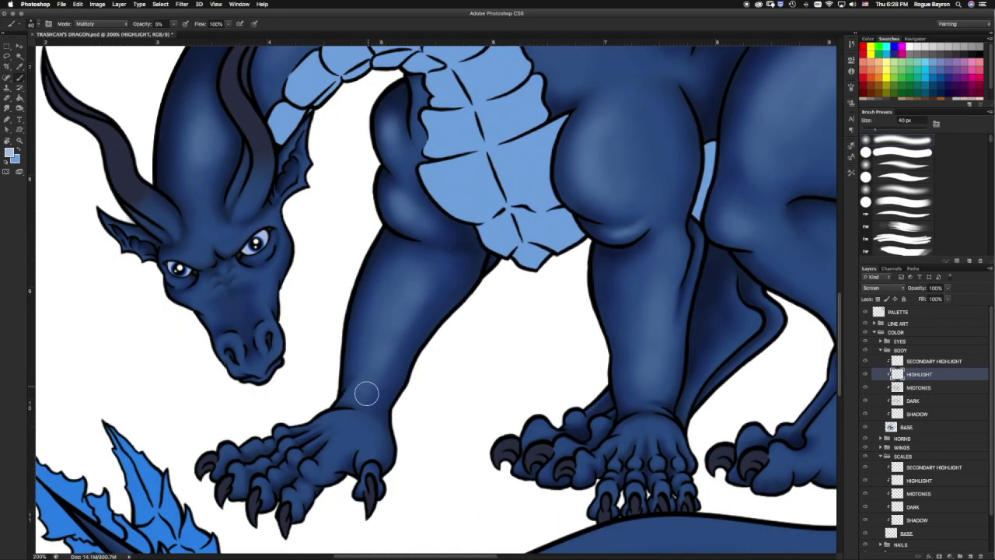
scroll(391, 333, left, 5)
key(bracketleft)
key(ctrl+equal)
key(bracketleft)
key(bracketleft)
key(bracketleft)
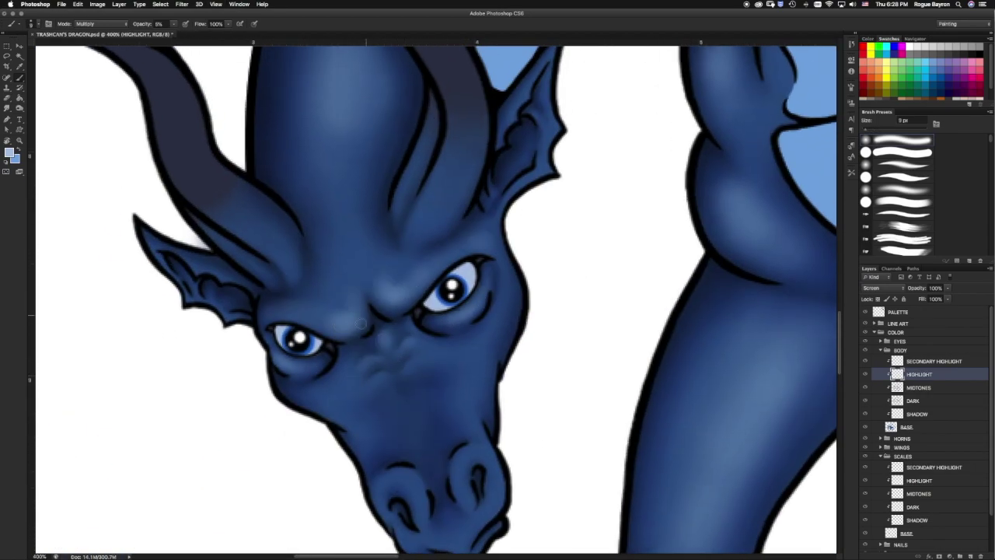
scroll(490, 327, down, 3)
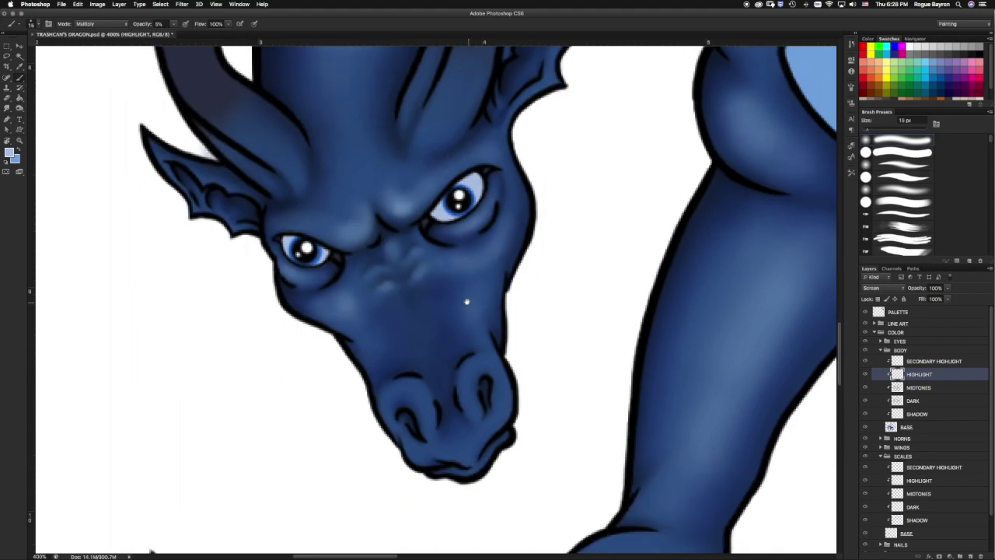
key(ctrl+equal)
key(bracketleft)
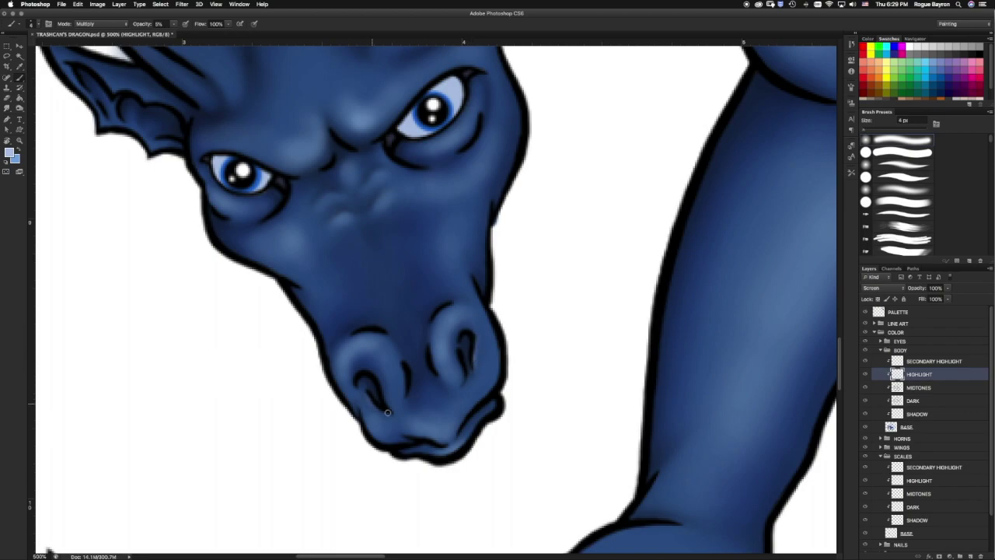
scroll(388, 412, up, 8)
scroll(387, 412, left, 5)
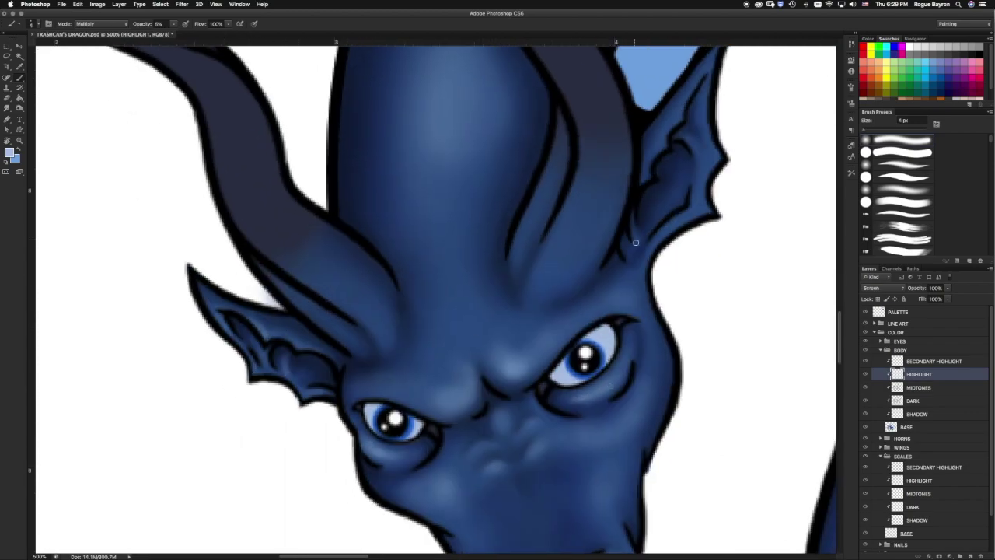
scroll(614, 234, up, 3)
scroll(614, 233, right, 2)
key(bracketright)
key(bracketright)
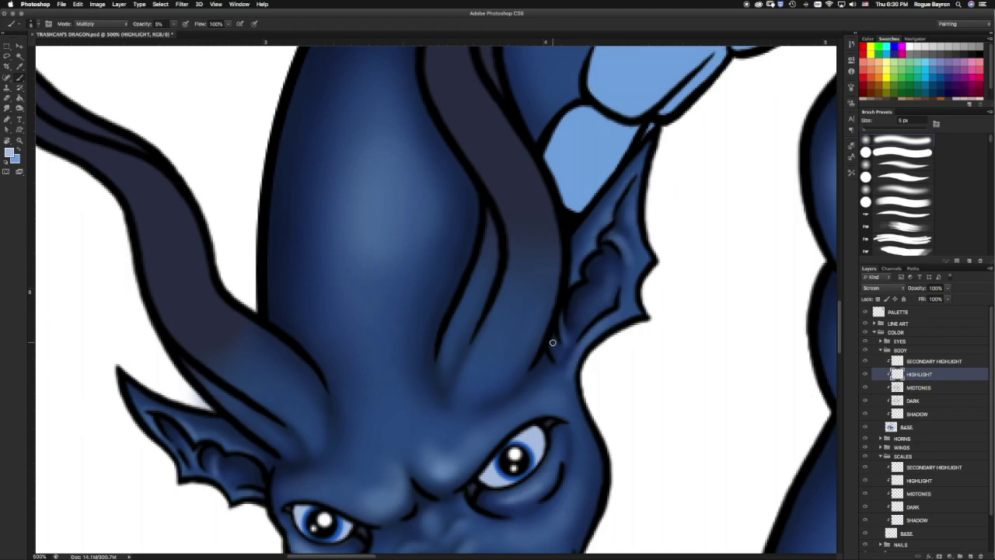
drag(643, 259, 579, 358)
drag(614, 194, 583, 241)
Pan down to the lower wing bone, settling the brush at 9 px.
scroll(382, 386, up, 10)
scroll(402, 312, up, 8)
key(bracketleft)
scroll(402, 312, up, 3)
key(bracketright)
key(bracketright)
key(bracketright)
scroll(583, 173, down, 10)
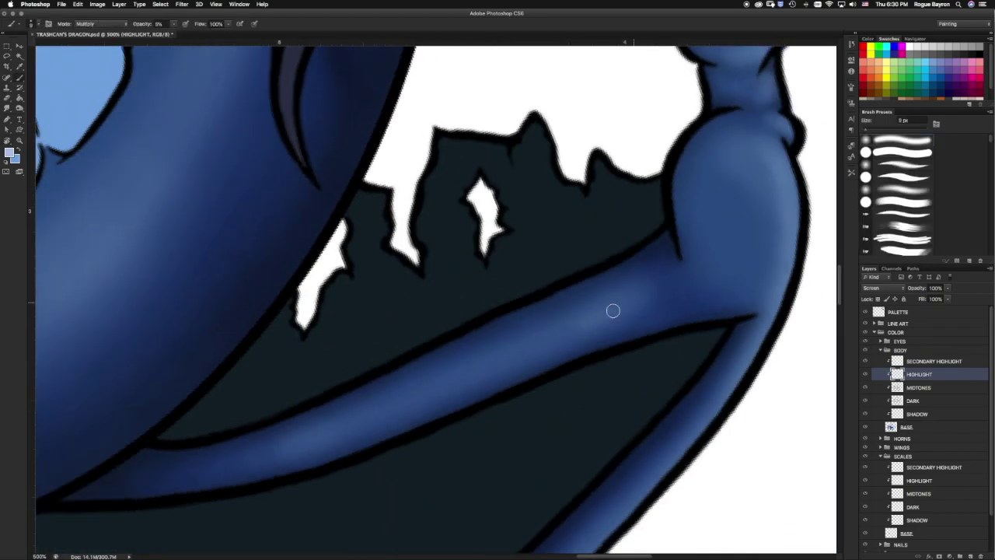
scroll(675, 289, left, 5)
scroll(676, 288, down, 2)
scroll(622, 245, down, 3)
scroll(655, 238, down, 3)
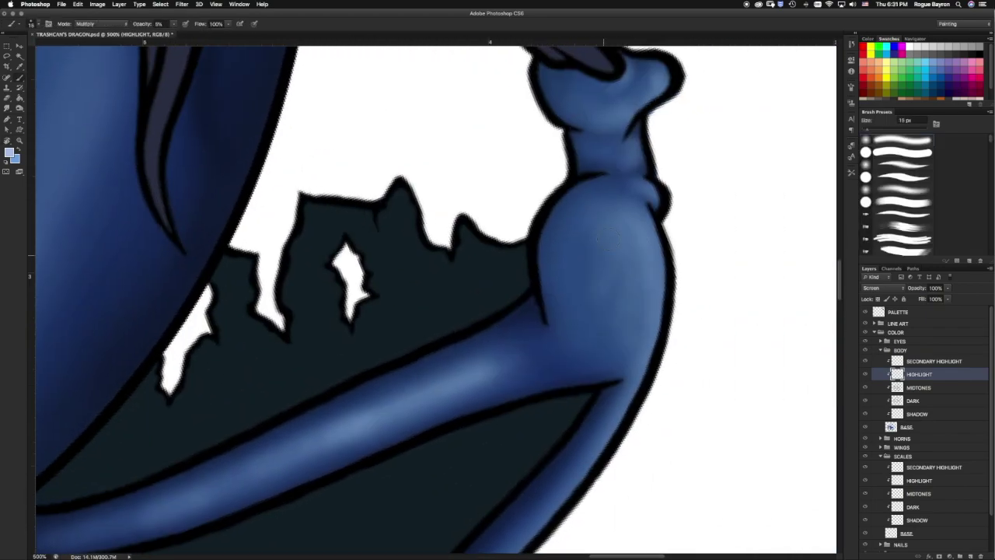
scroll(655, 238, down, 4)
scroll(288, 423, up, 4)
scroll(419, 313, up, 4)
key(bracketleft)
key(bracketleft)
Paint light highlights on the knuckles, shrinking the brush to 9 px.
mouse_move(392, 302)
mouse_down()
mouse_move(376, 253)
mouse_move(438, 317)
mouse_up()
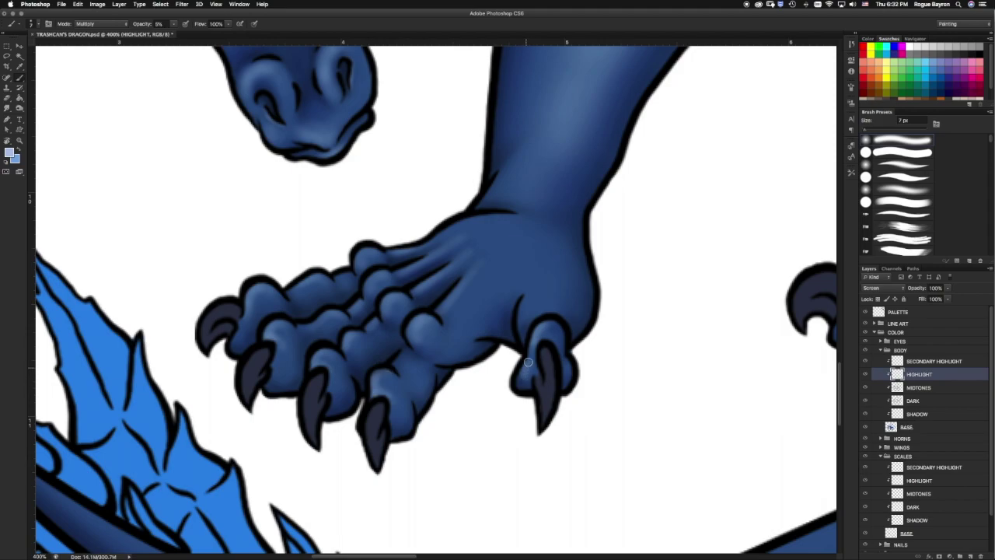
scroll(506, 176, up, 10)
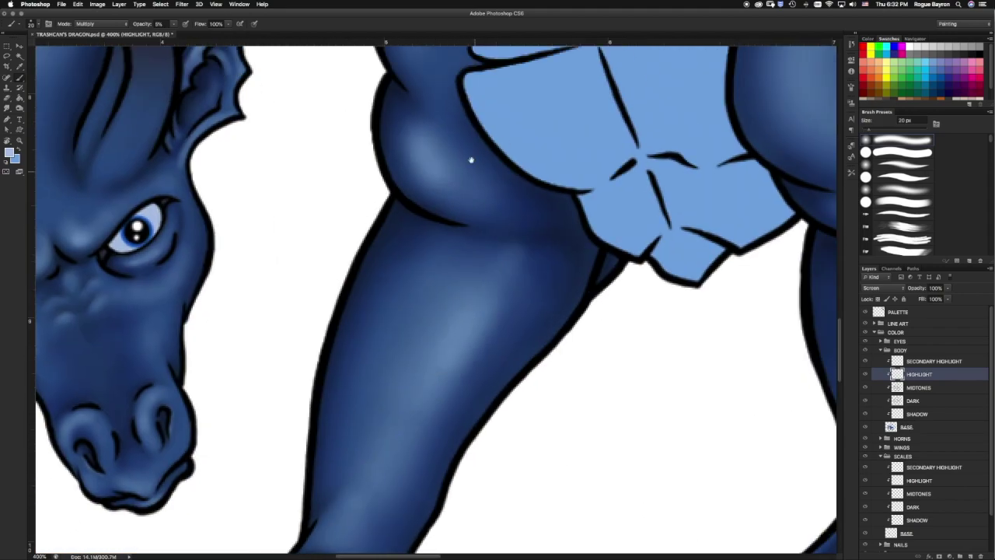
scroll(402, 360, right, 2)
scroll(492, 238, down, 6)
scroll(491, 238, left, 3)
key(bracketleft)
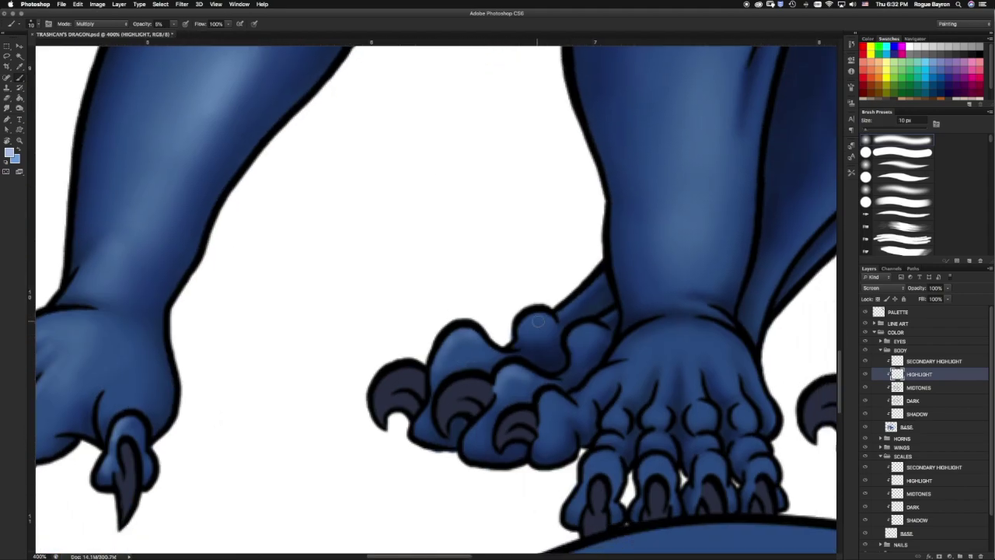
scroll(635, 288, right, 4)
scroll(636, 289, down, 1)
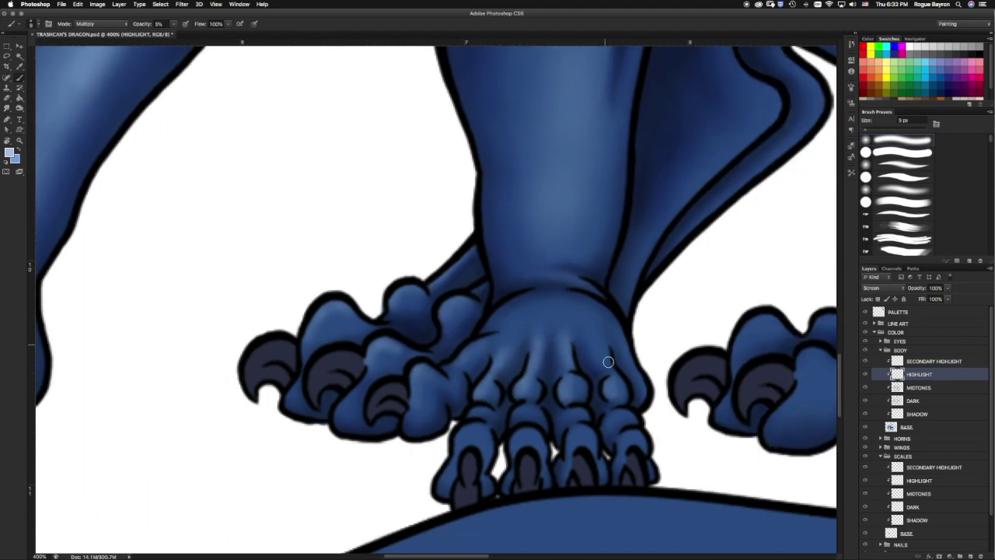
key(bracketleft)
scroll(548, 387, down, 2)
scroll(548, 386, right, 1)
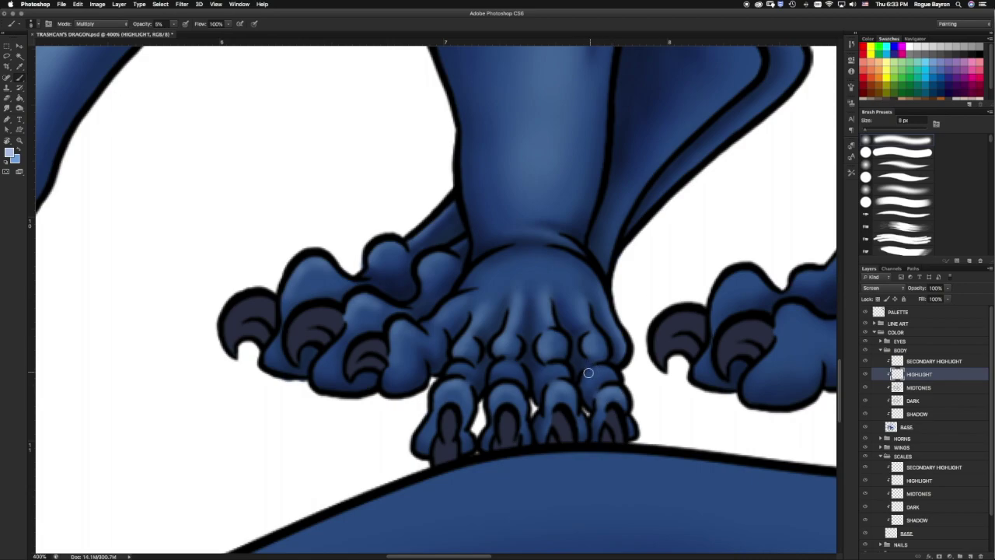
scroll(524, 333, right, 5)
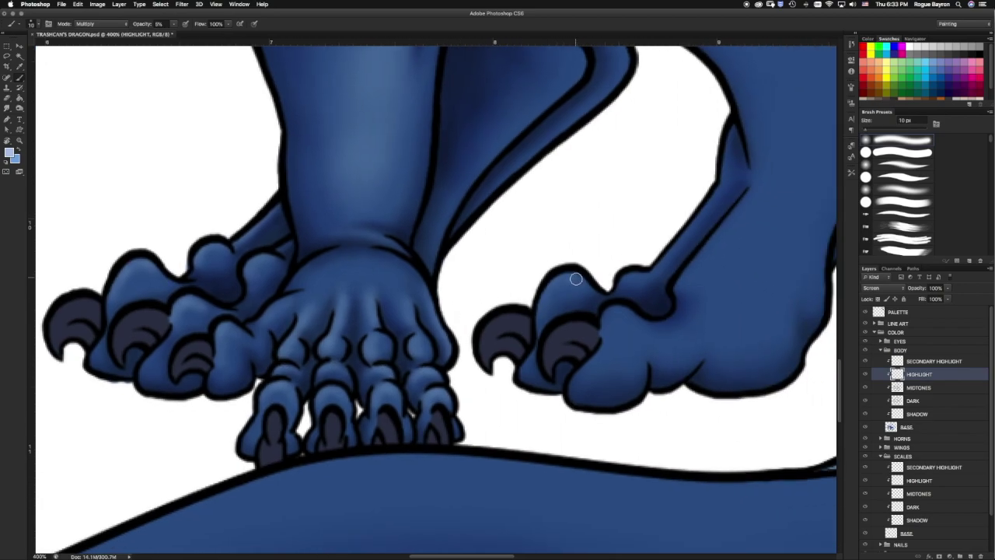
Add a faint highlight along the right leg's edge.
drag(751, 196, 616, 315)
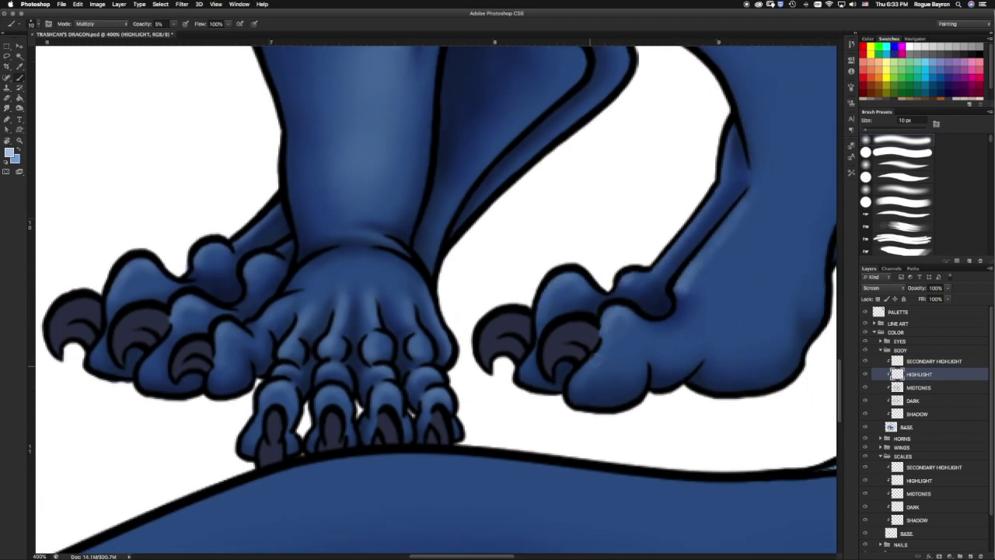
scroll(592, 356, up, 5)
scroll(415, 455, up, 5)
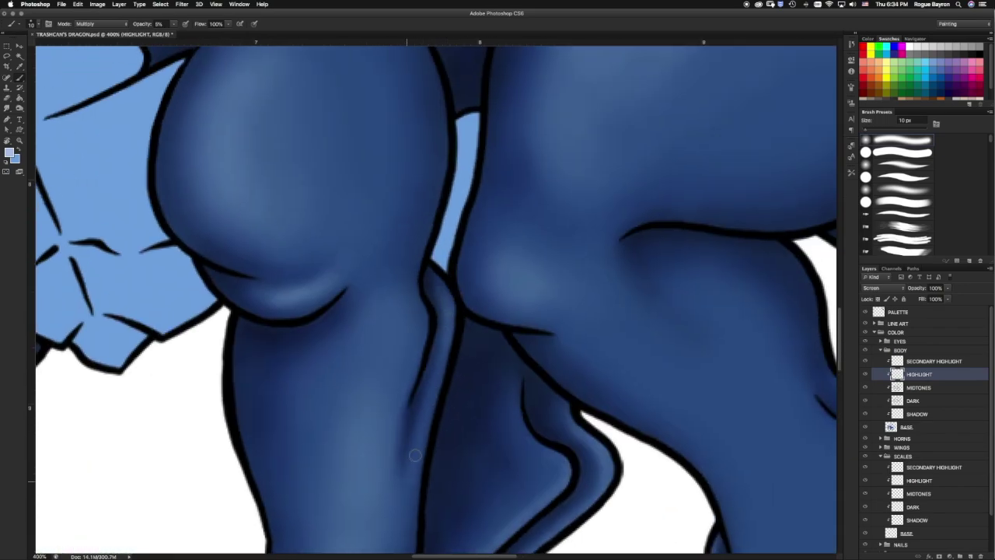
scroll(415, 455, down, 5)
scroll(509, 342, right, 3)
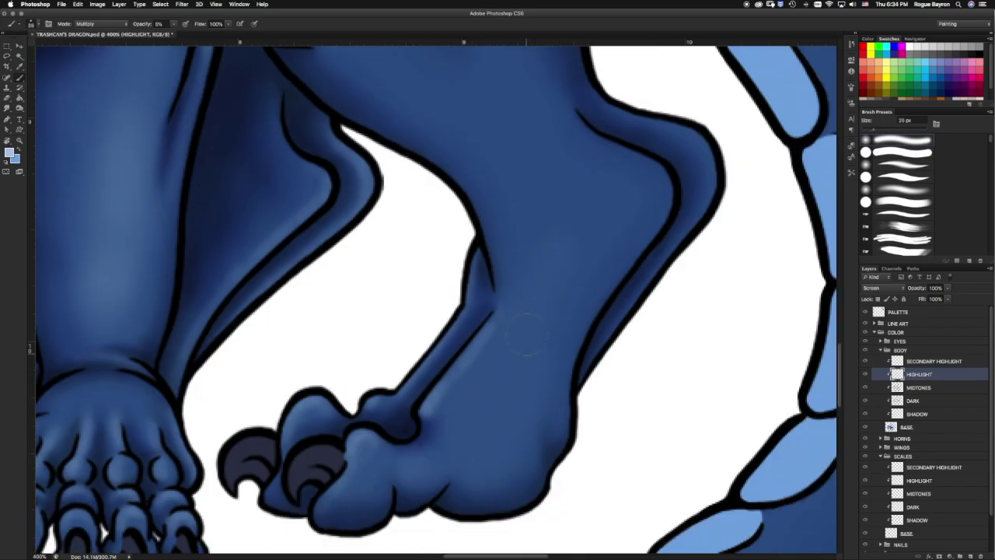
scroll(555, 341, up, 5)
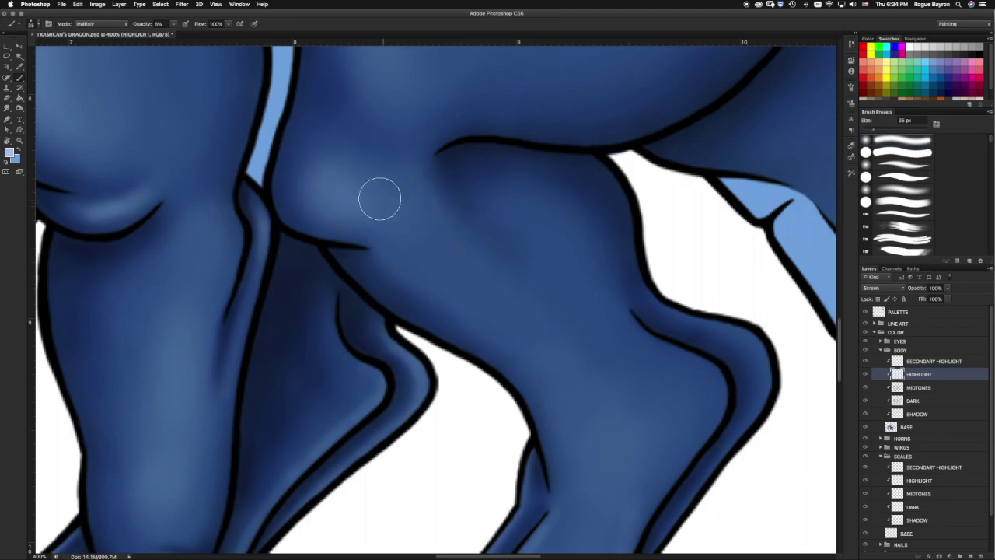
Paint a soft highlight on the thigh crease with a smaller brush.
drag(544, 227, 499, 197)
right_click(552, 225)
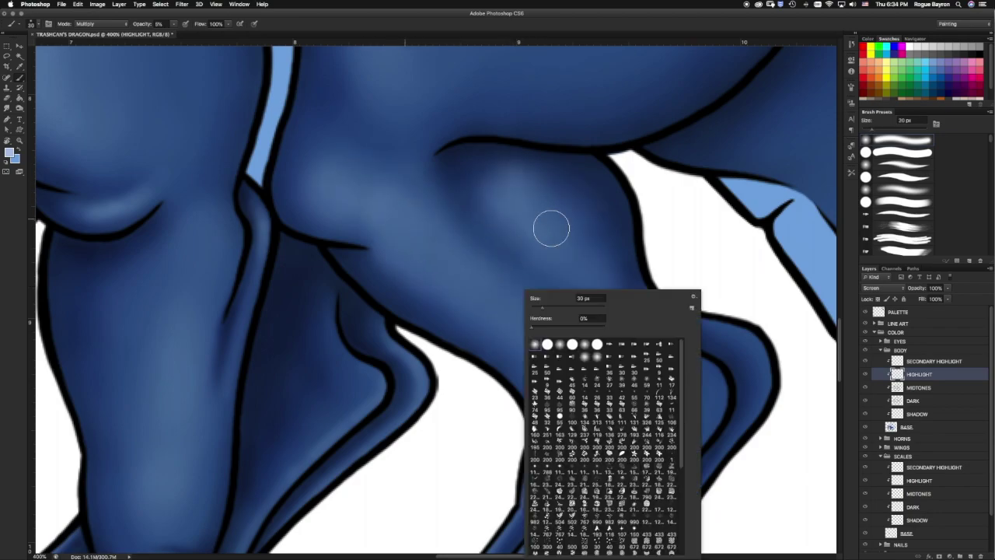
click(551, 229)
scroll(549, 240, down, 3)
scroll(549, 240, right, 5)
scroll(636, 293, down, 5)
scroll(316, 211, down, 3)
scroll(315, 210, up, 5)
scroll(477, 329, up, 2)
scroll(467, 303, down, 5)
scroll(582, 428, right, 1)
scroll(524, 337, down, 5)
scroll(413, 397, up, 3)
scroll(413, 397, down, 5)
scroll(256, 366, up, 1)
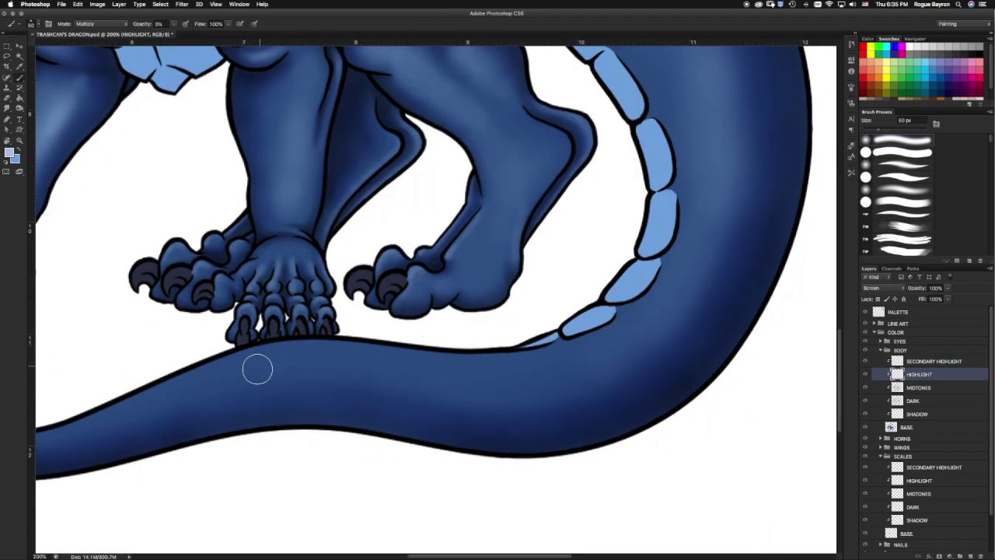
scroll(256, 366, left, 5)
Rotate the view to follow the tail, paint a faint tail highlight, then fit the dragon on screen.
key(r)
drag(766, 289, 524, 331)
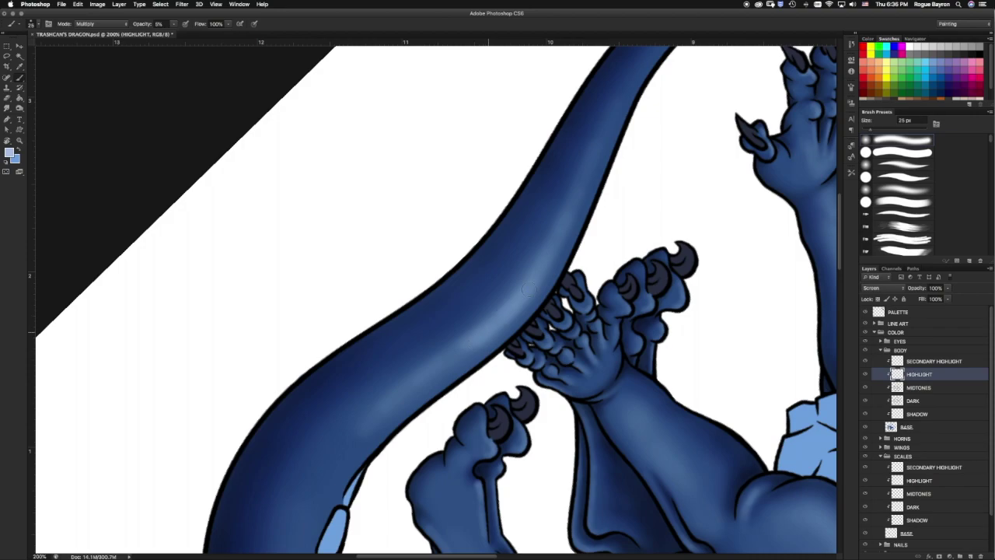
scroll(410, 444, up, 3)
drag(731, 147, 511, 244)
scroll(511, 244, down, 5)
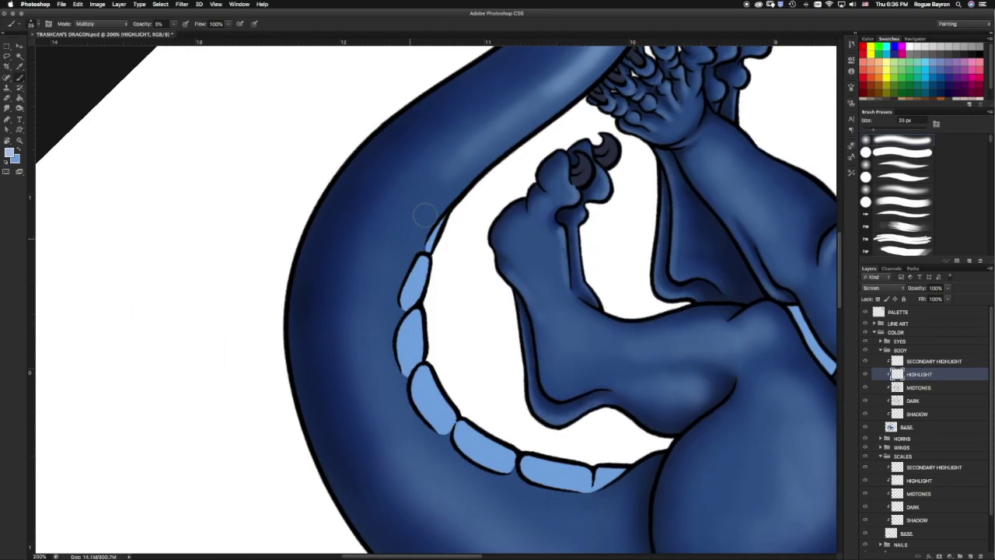
key(bracketright)
key(bracketright)
key(bracketright)
scroll(378, 338, down, 3)
scroll(508, 384, up, 3)
scroll(502, 251, down, 3)
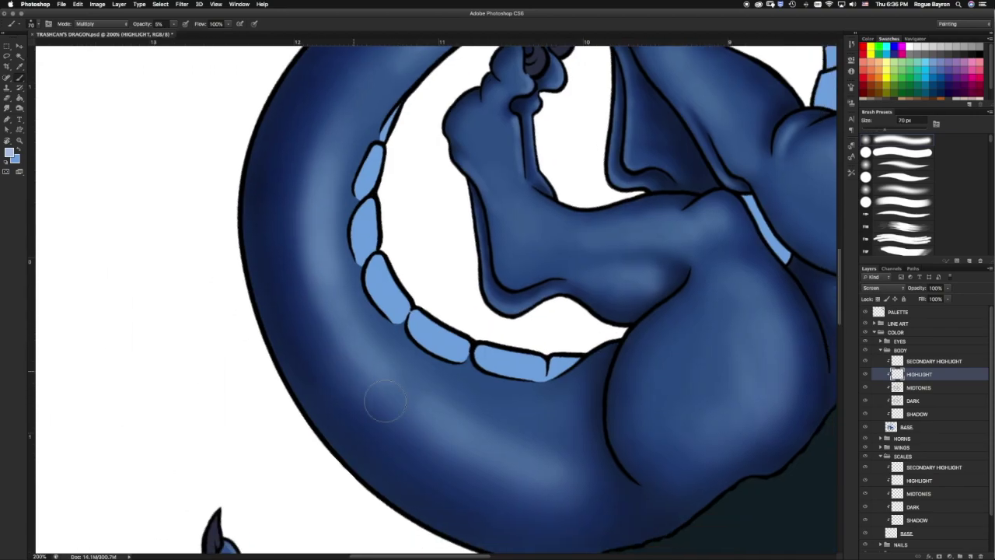
scroll(467, 256, up, 3)
scroll(437, 264, left, 2)
key(bracketright)
key(ctrl+0)
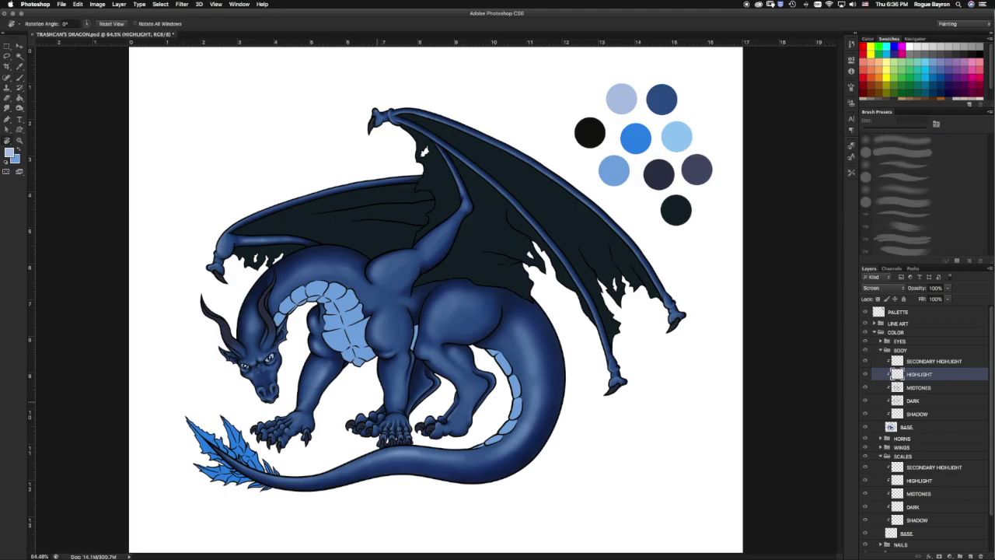
Set the HIGHLIGHT layer opacity to 50%.
text(0)
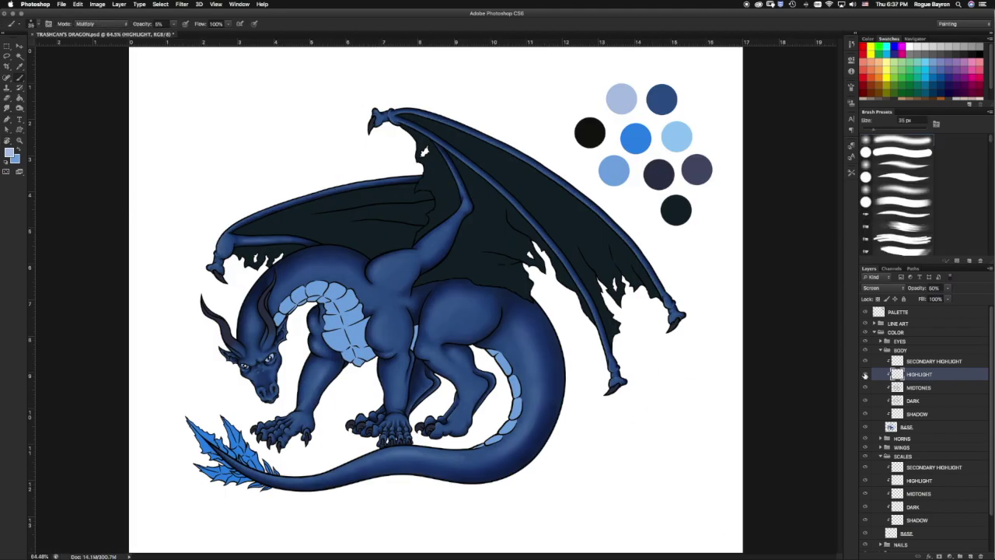
scroll(431, 288, up, 5)
scroll(462, 311, down, 3)
scroll(324, 147, right, 3)
scroll(414, 208, up, 5)
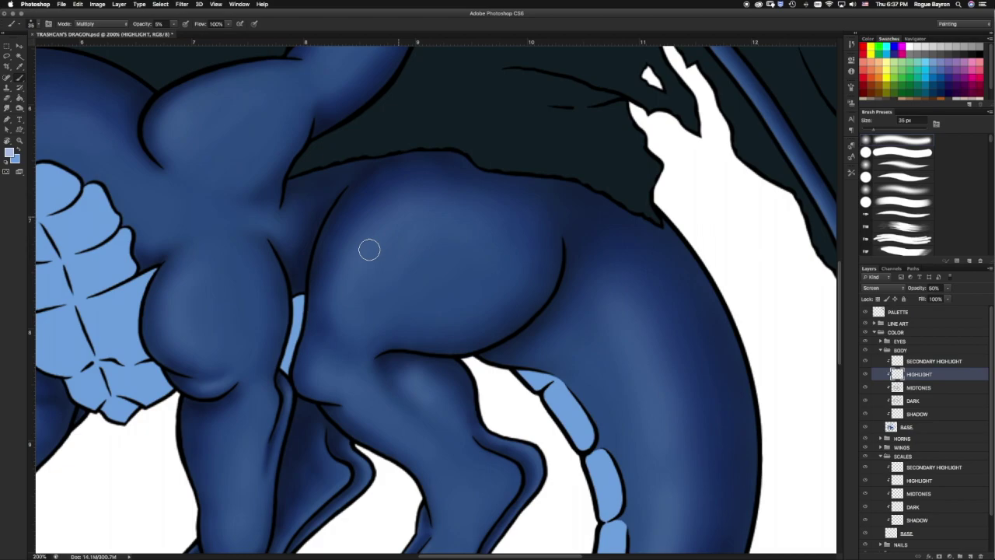
scroll(414, 208, down, 3)
Zoom to the head and paint two small forehead highlights with a 9 px brush.
scroll(256, 288, up, 2)
scroll(334, 306, up, 4)
scroll(349, 356, down, 2)
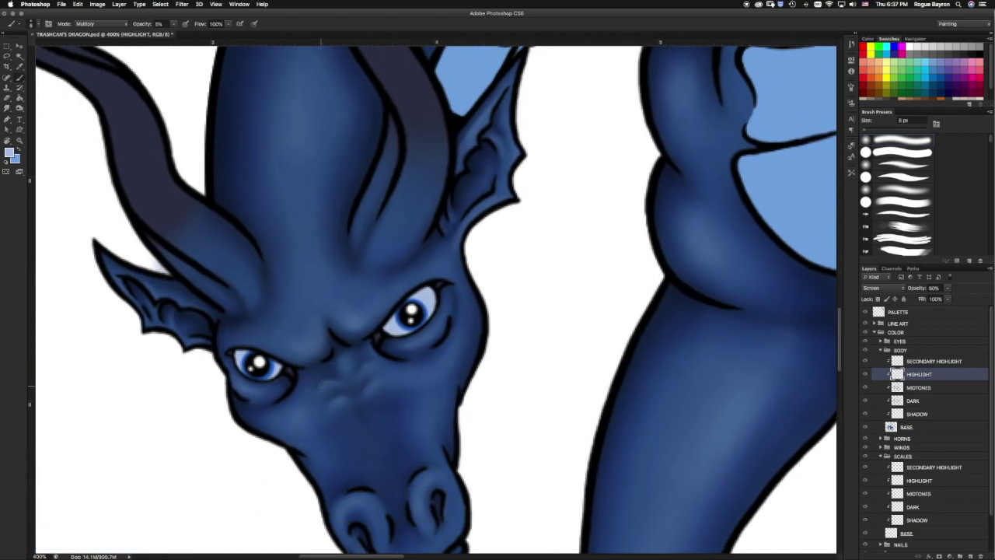
key(bracketleft)
key(bracketleft)
key(bracketleft)
drag(355, 229, 408, 206)
drag(389, 245, 402, 214)
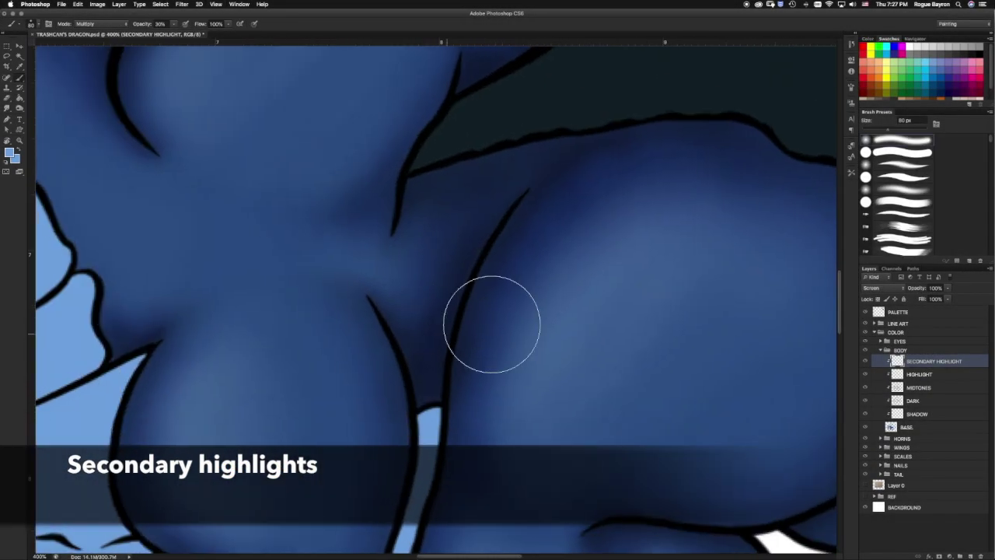
Paint a thin highlight along the leg contour and trim it with the eraser at 10%.
drag(528, 187, 482, 266)
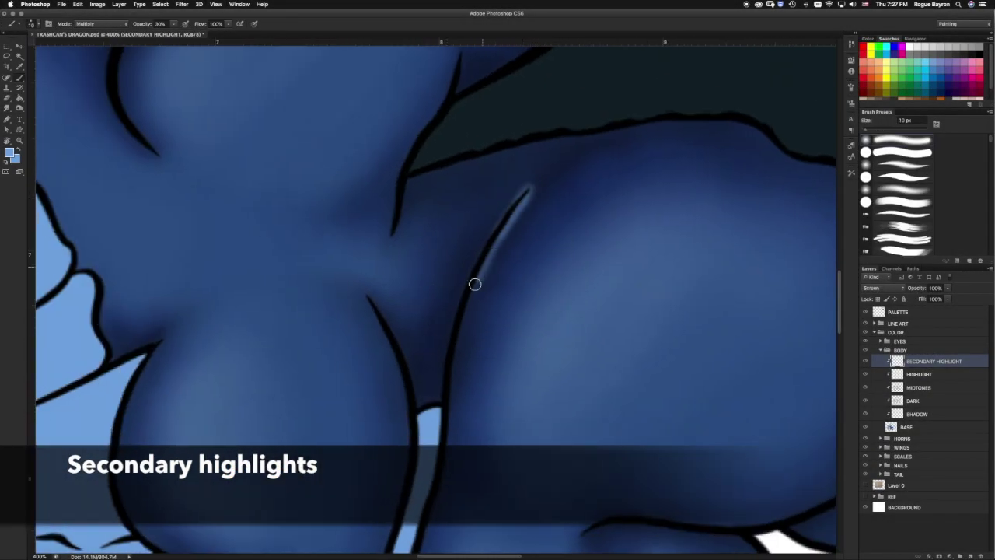
scroll(440, 359, down, 3)
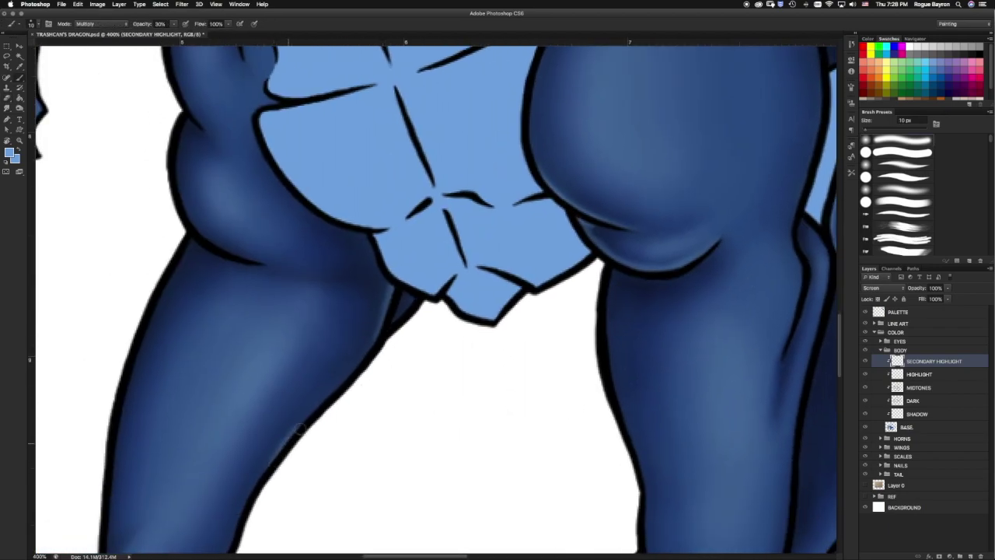
key(e)
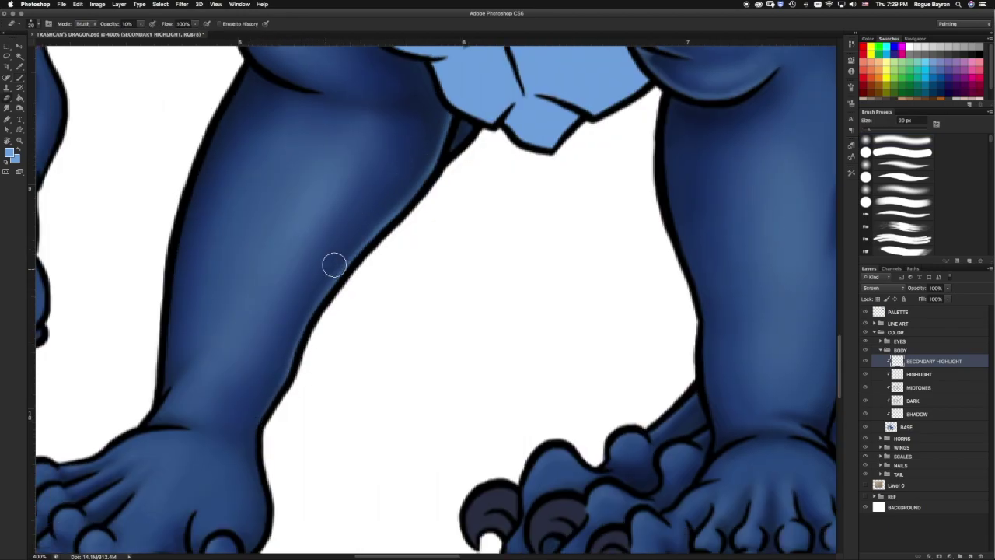
scroll(420, 236, up, 3)
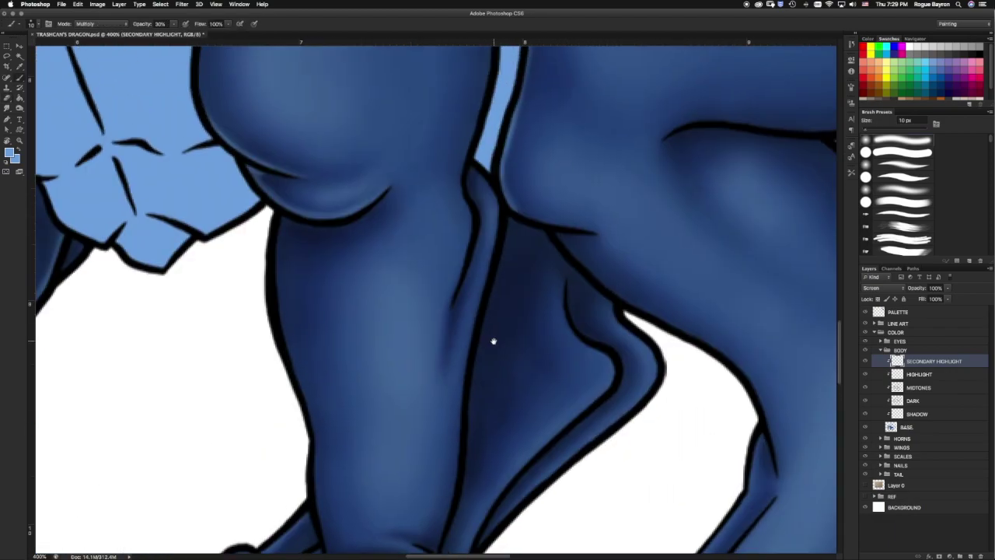
key(e)
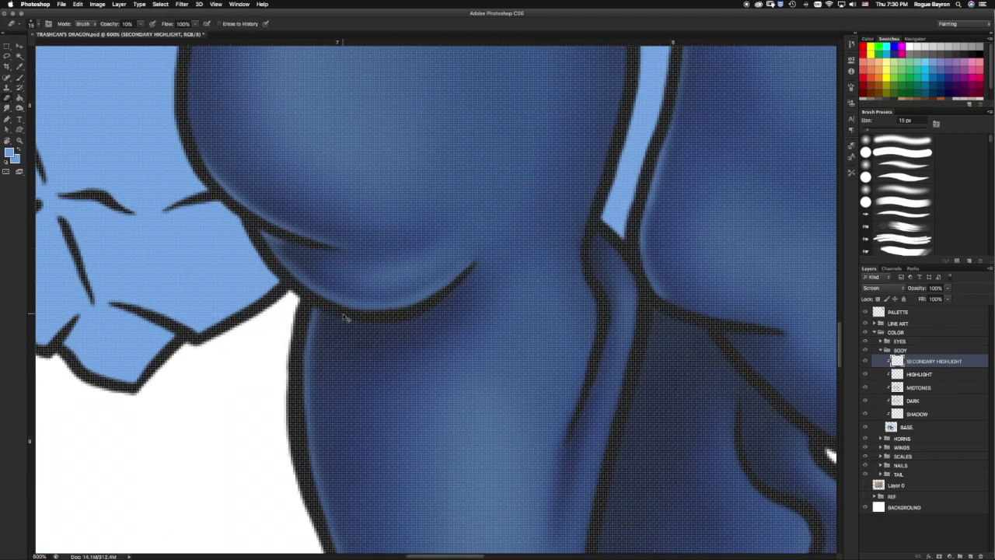
key(1)
scroll(313, 258, right, 5)
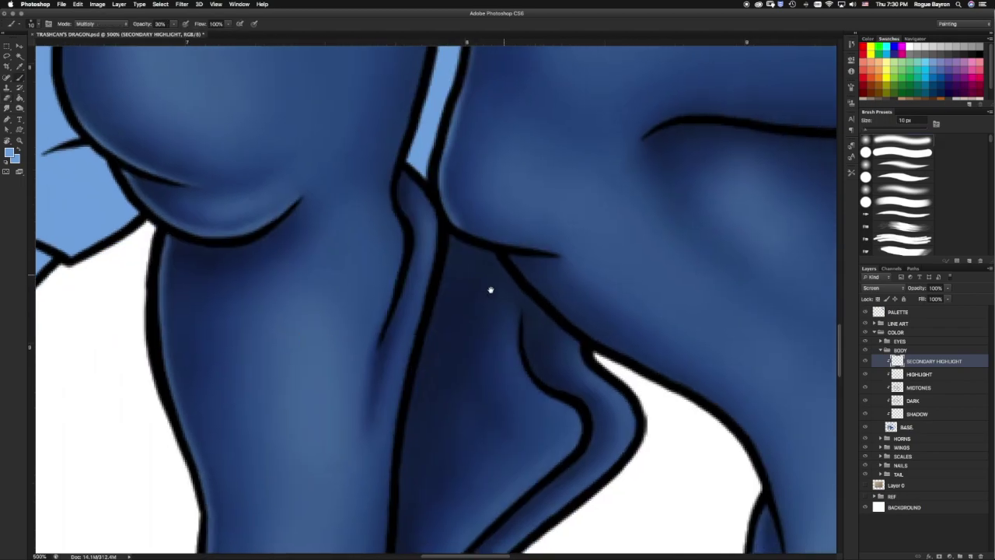
scroll(482, 282, right, 2)
key(bracketright)
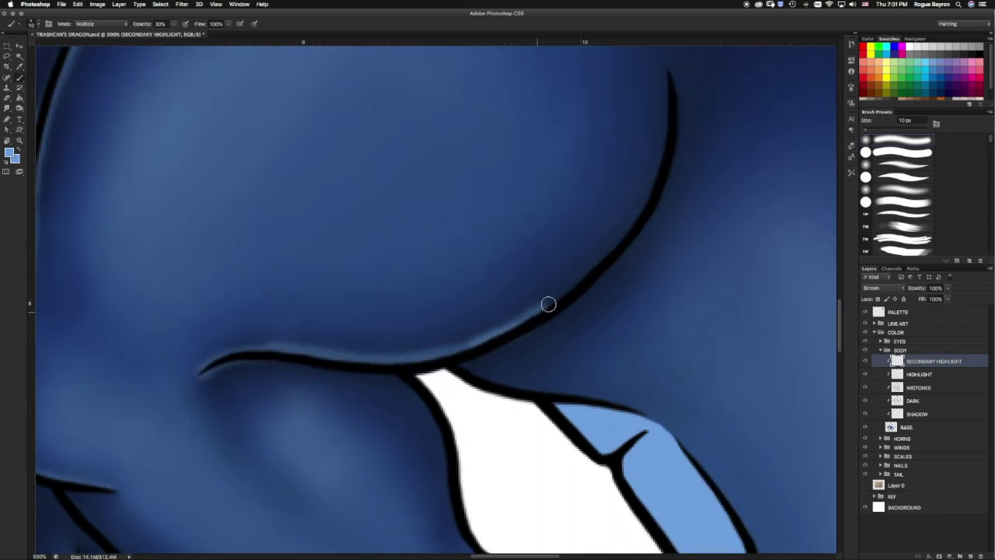
Paint rim highlights along the upper contour and lower curve, then erase the excess at full strength.
drag(669, 69, 623, 259)
drag(201, 371, 467, 358)
key(e)
drag(204, 373, 495, 351)
drag(626, 257, 673, 62)
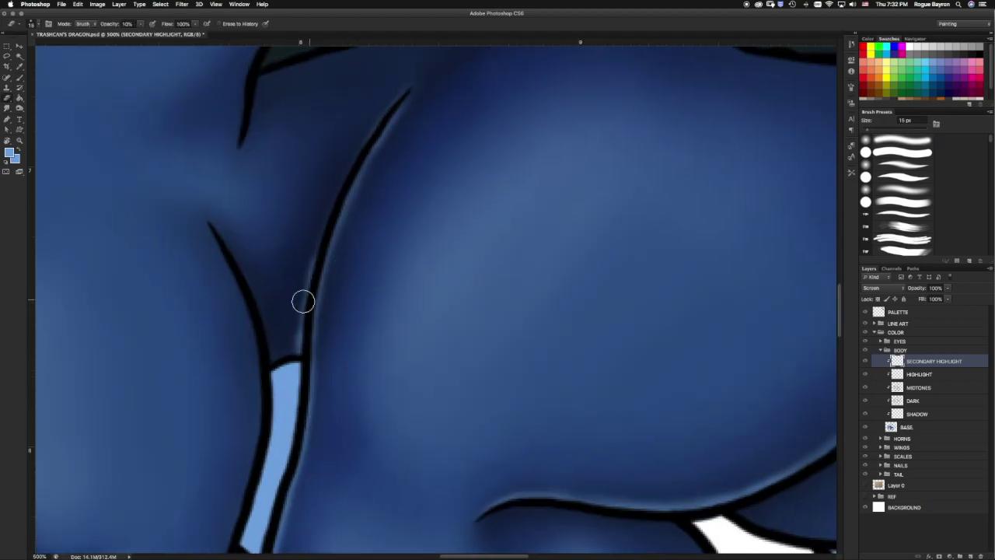
key(0)
key(bracketleft)
key(bracketleft)
key(bracketleft)
drag(303, 319, 321, 237)
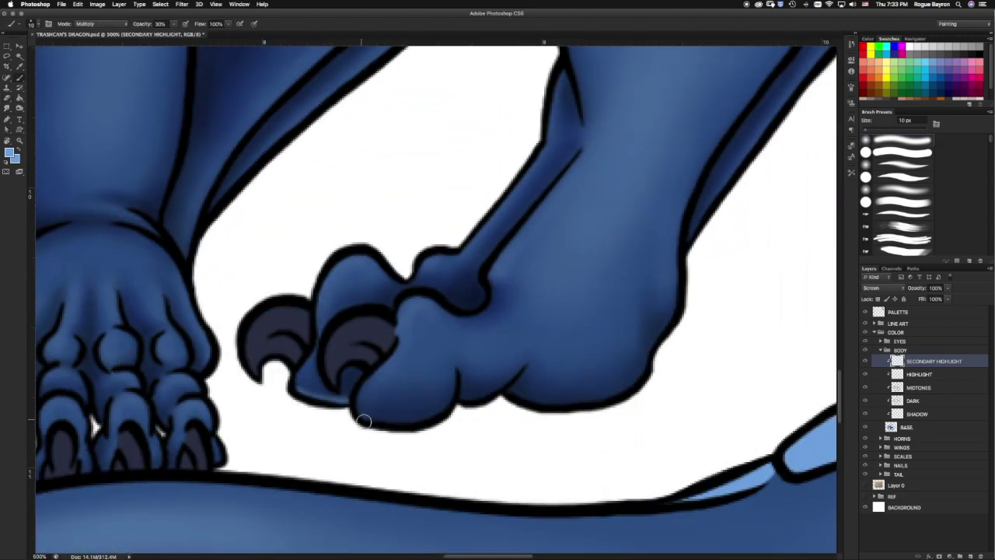
Highlight the lower toe and soften the foot's lower edge with a 10% eraser.
mouse_move(363, 421)
mouse_down()
mouse_move(474, 402)
mouse_move(459, 408)
mouse_up()
key(e)
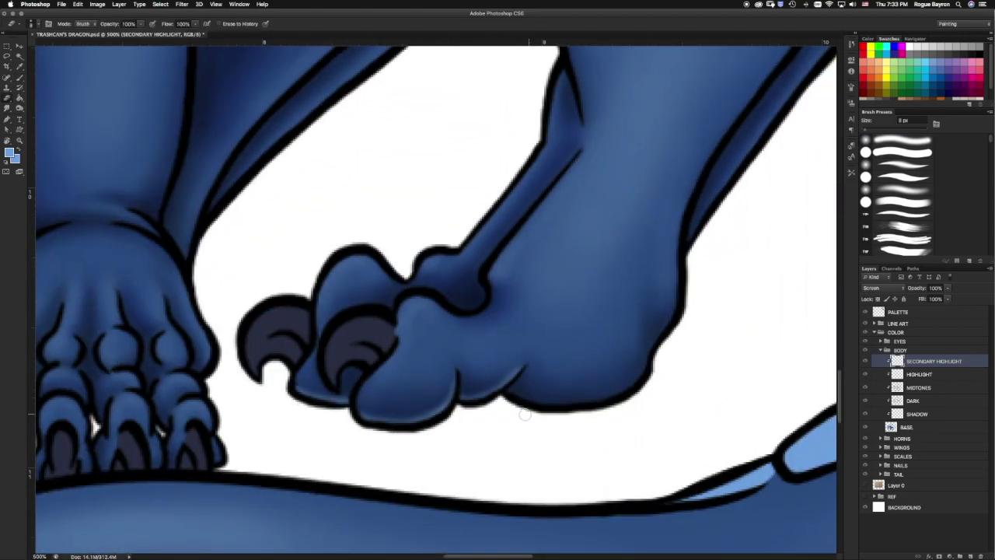
key(1)
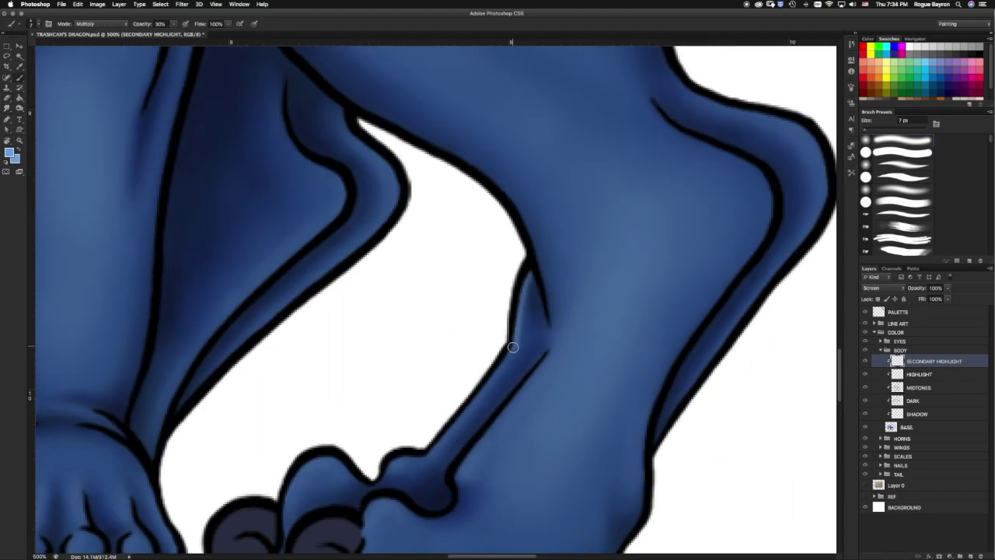
key(e)
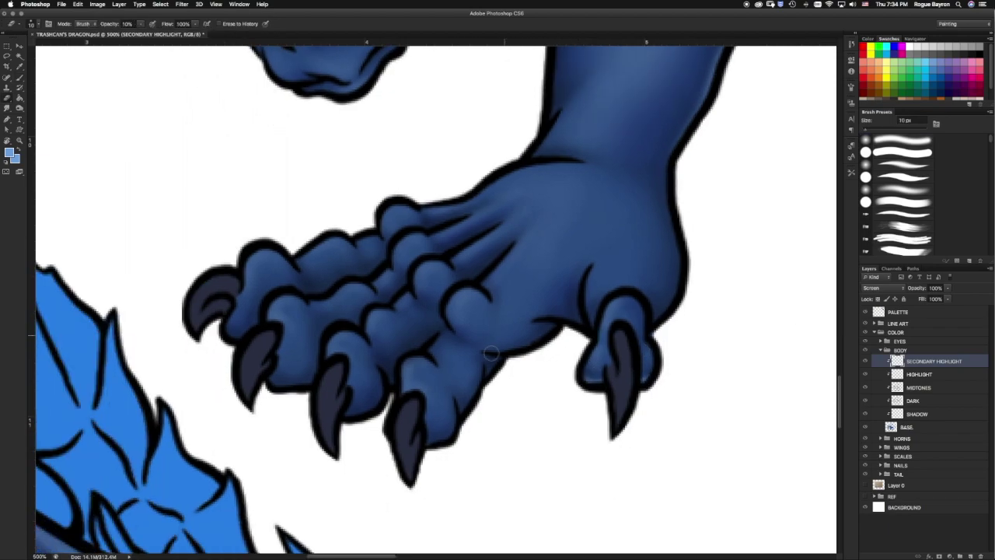
drag(492, 352, 583, 314)
key(0)
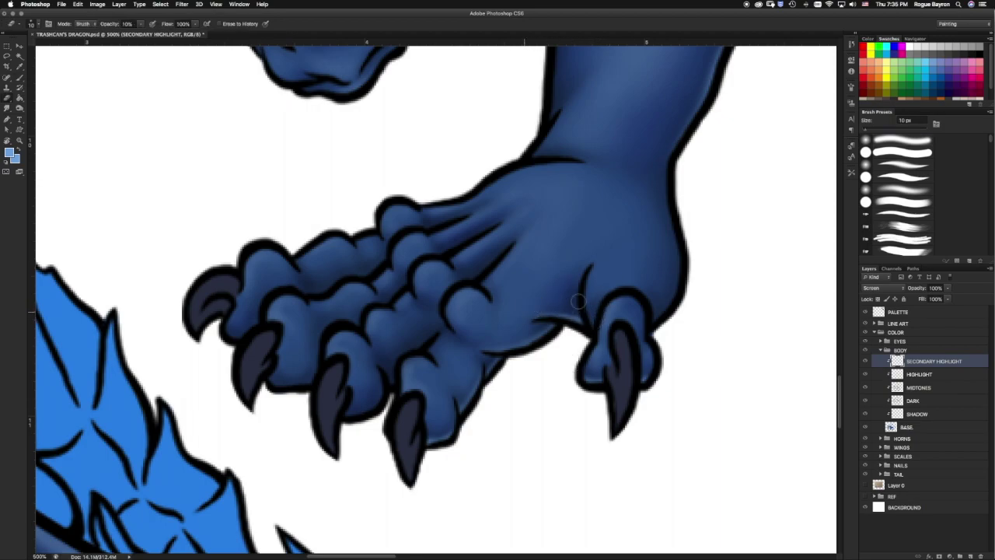
key(b)
key(e)
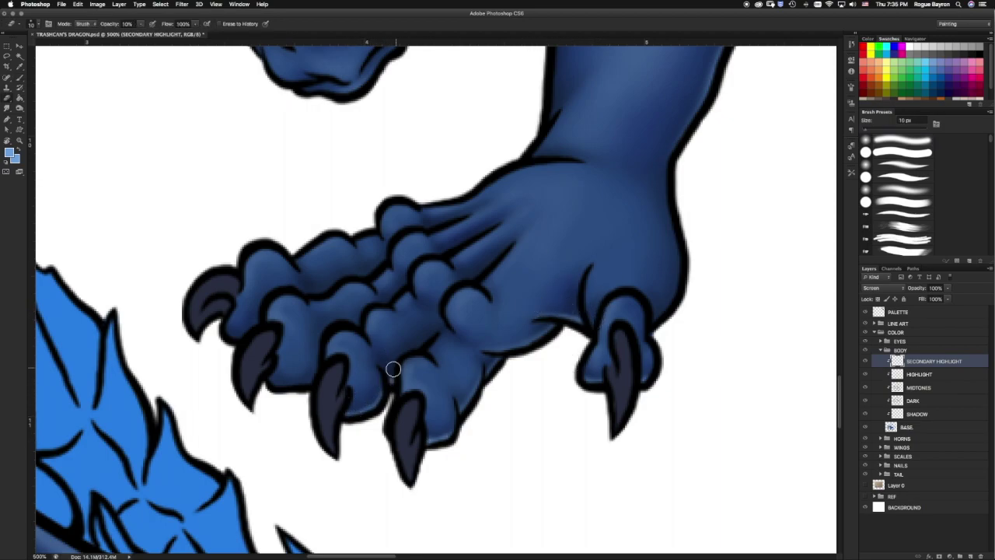
Work highlights onto the clawed toes, alternating brush and 10% eraser.
scroll(393, 368, left, 5)
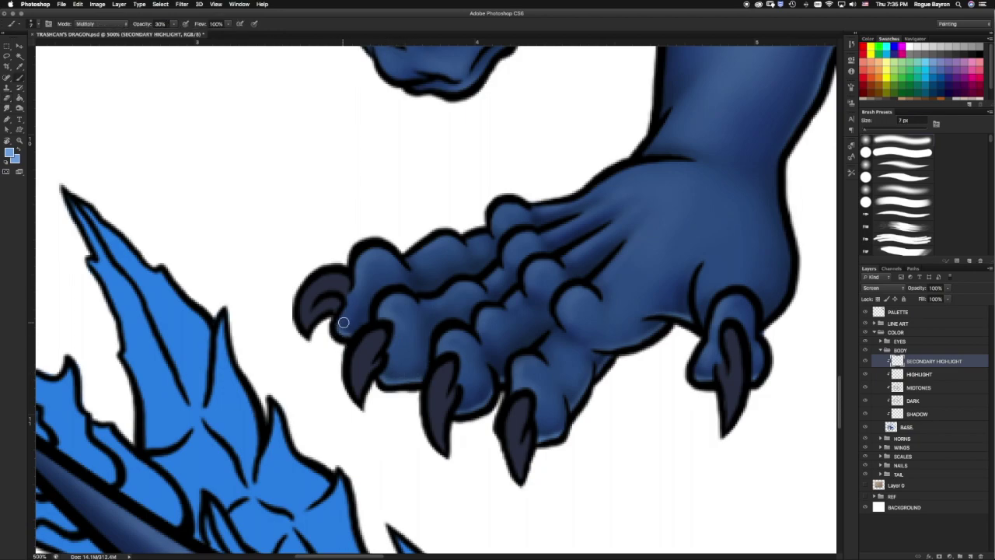
scroll(595, 387, right, 8)
scroll(573, 280, up, 2)
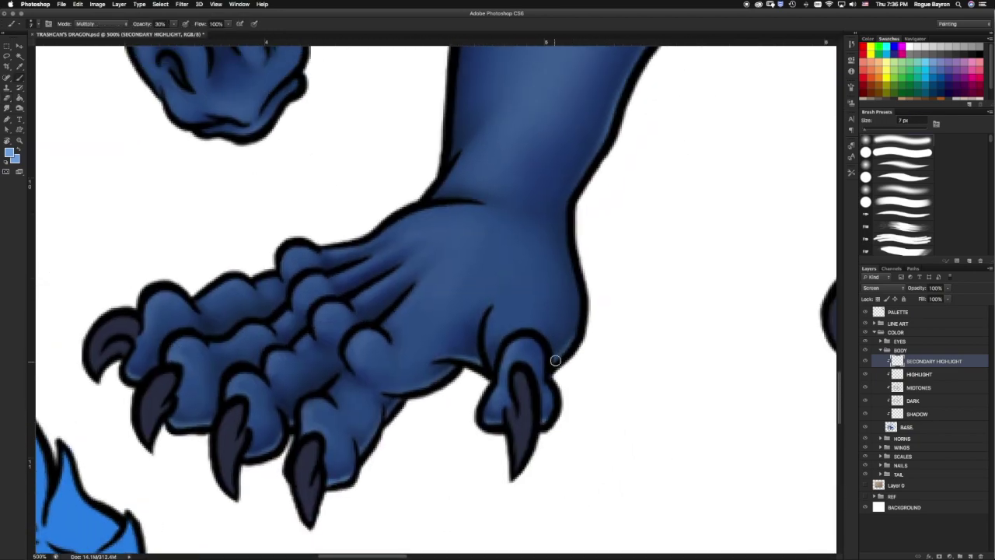
scroll(565, 326, right, 5)
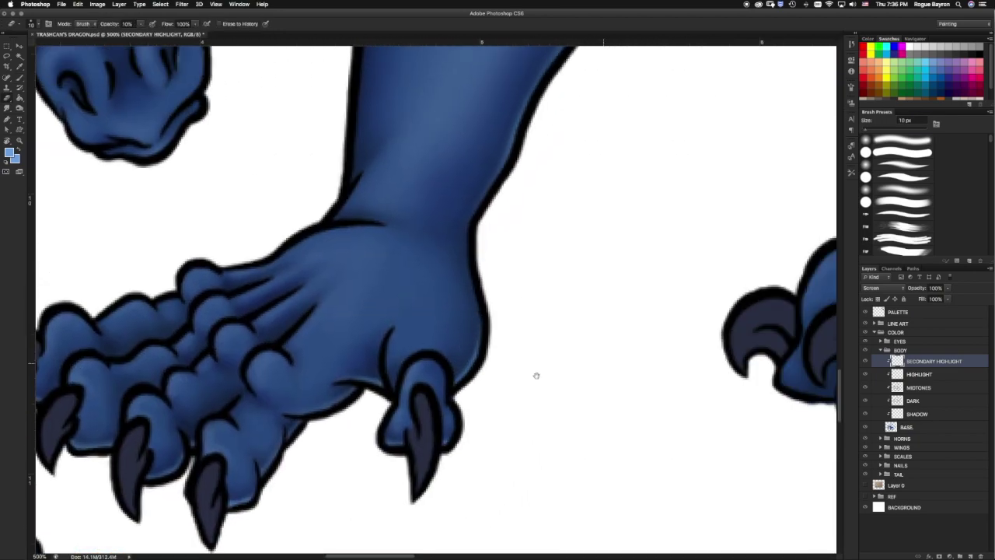
scroll(535, 374, up, 5)
scroll(425, 347, down, 7)
scroll(425, 346, right, 8)
scroll(422, 356, right, 5)
key(b)
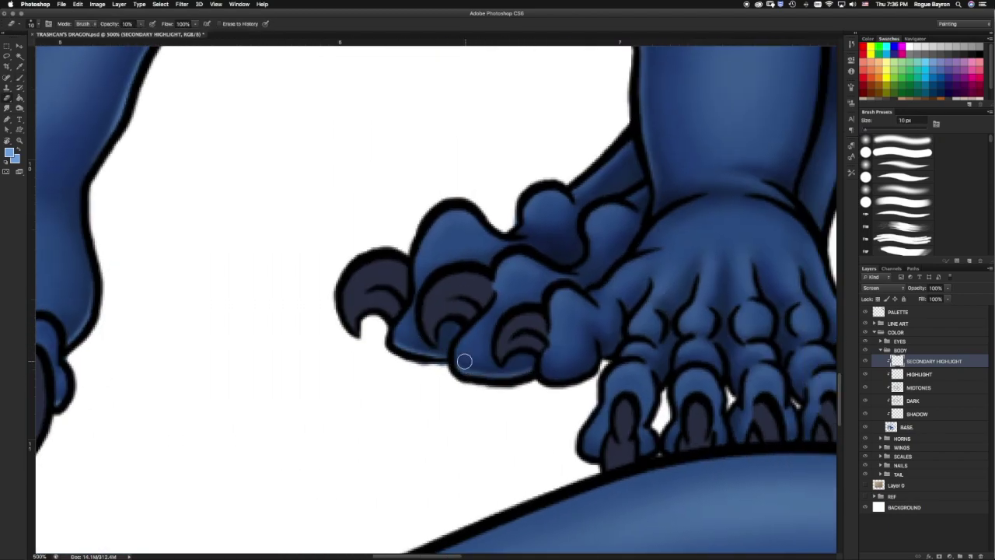
drag(639, 432, 498, 414)
key(e)
key(b)
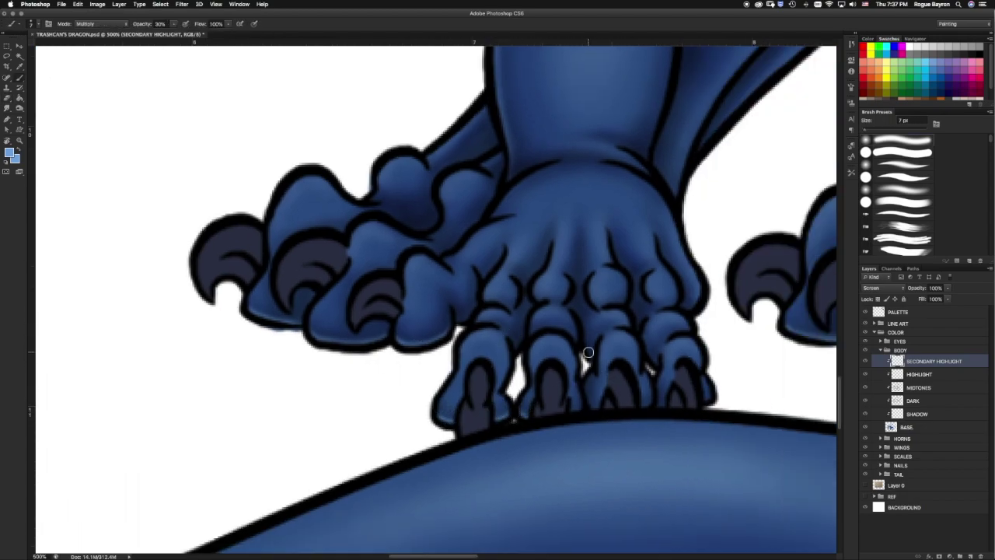
key(e)
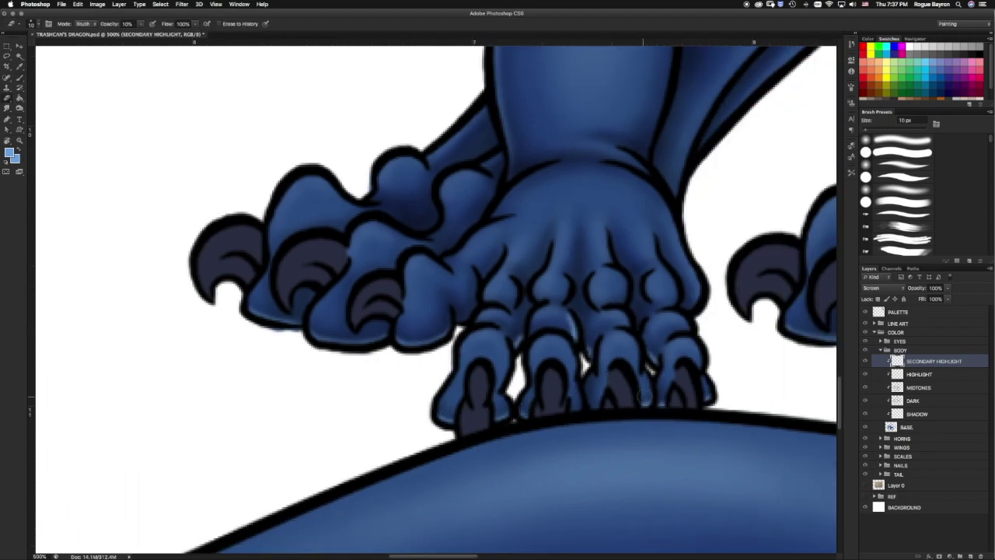
key(1)
Paint a faint highlight along the lower leg's left edge.
scroll(516, 329, right, 5)
scroll(628, 324, left, 5)
scroll(628, 325, up, 3)
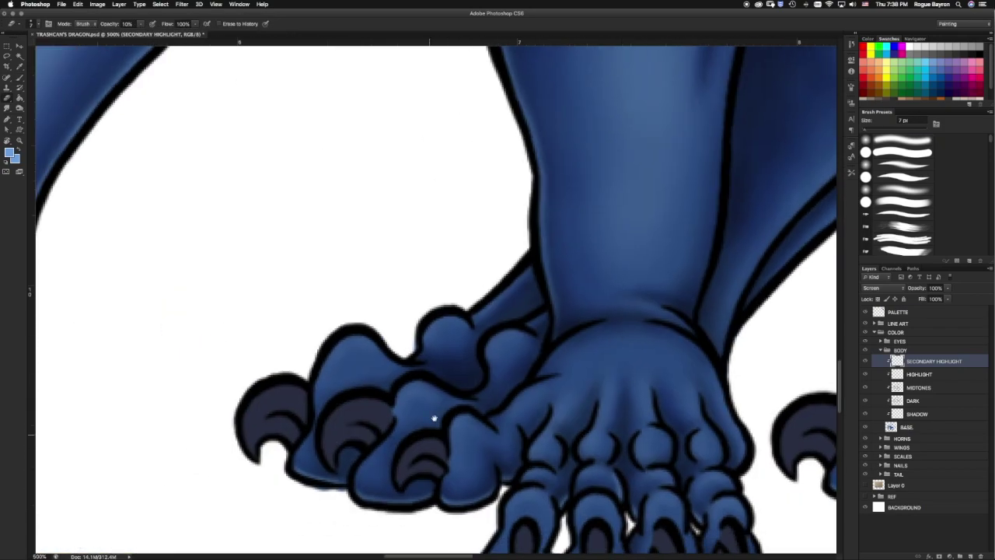
key(b)
scroll(528, 311, up, 2)
scroll(391, 360, right, 2)
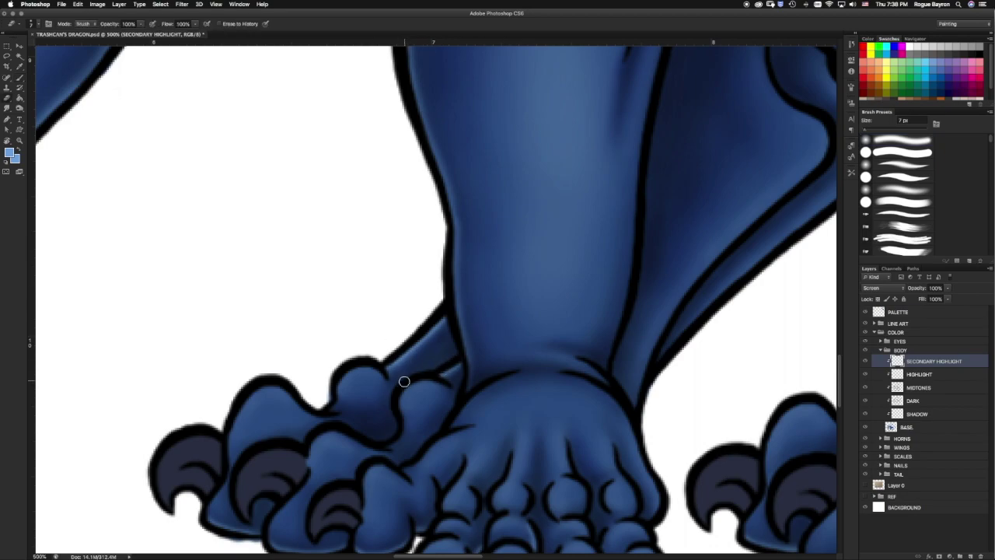
drag(404, 381, 447, 338)
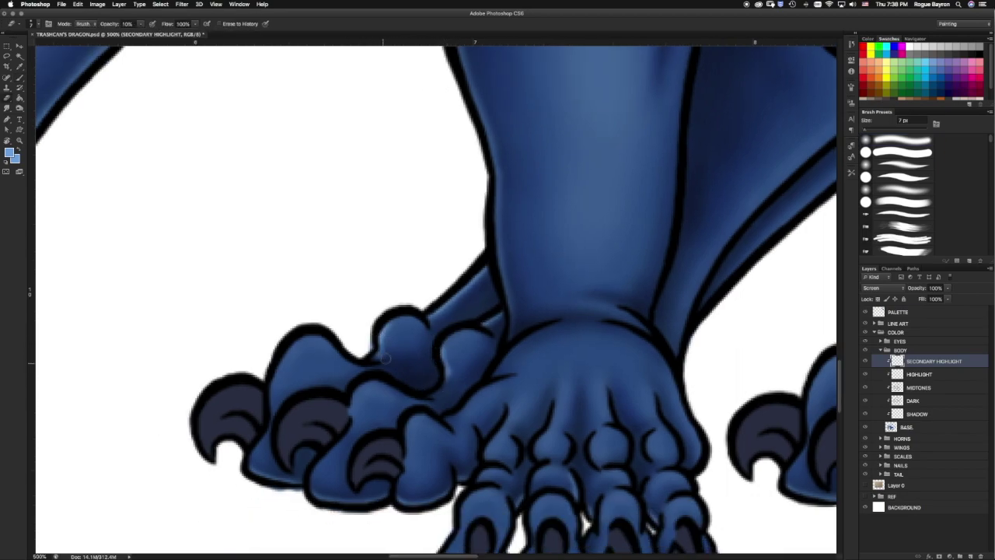
drag(506, 338, 512, 272)
scroll(517, 293, up, 10)
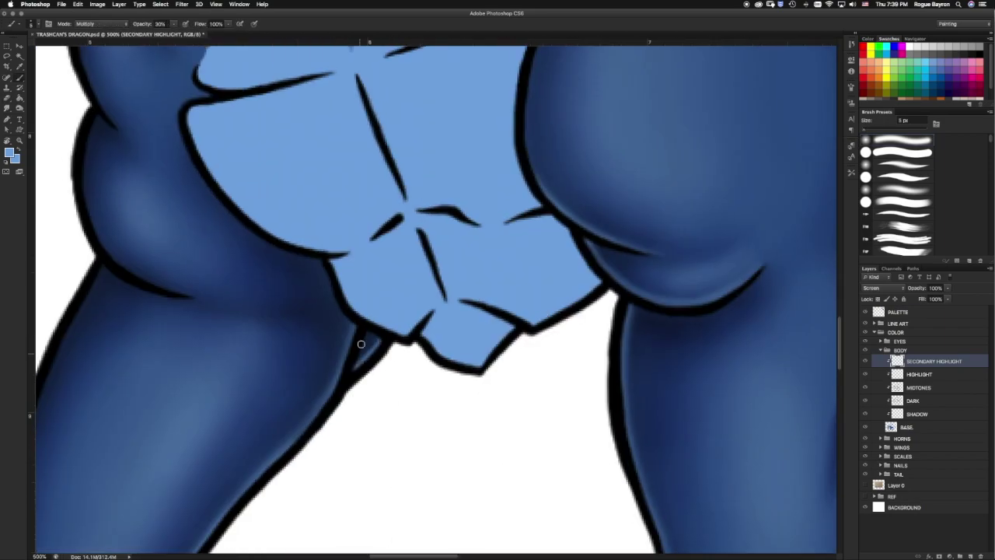
Paint a light highlight along the upper leg's curved outline and soften it with a 20 px eraser.
key(super+0)
key(super+plus)
key(super+plus)
key(super+plus)
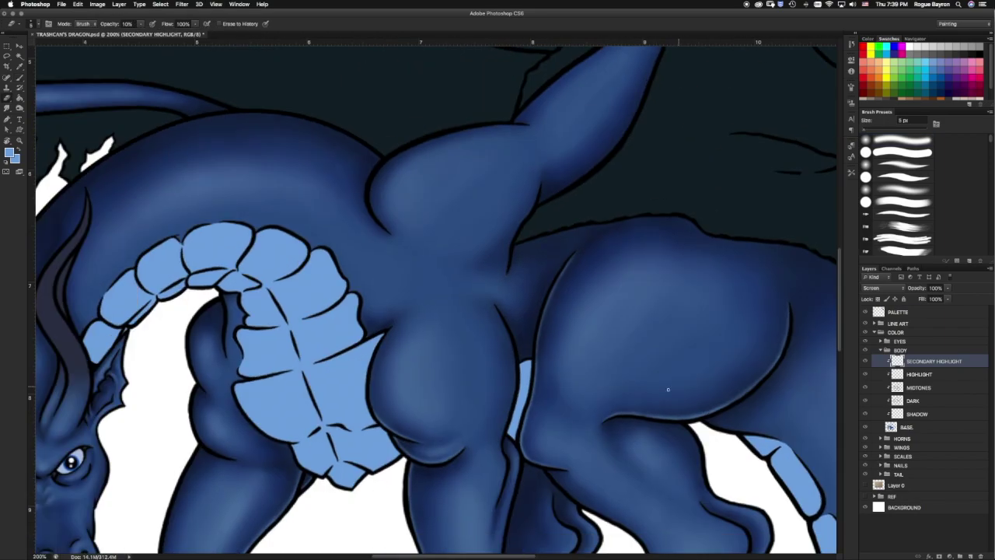
key(super+plus)
mouse_move(455, 427)
mouse_down()
mouse_move(431, 342)
mouse_move(640, 272)
mouse_move(454, 428)
mouse_move(432, 338)
mouse_up()
key(e)
key(bracketright)
key(bracketright)
key(bracketright)
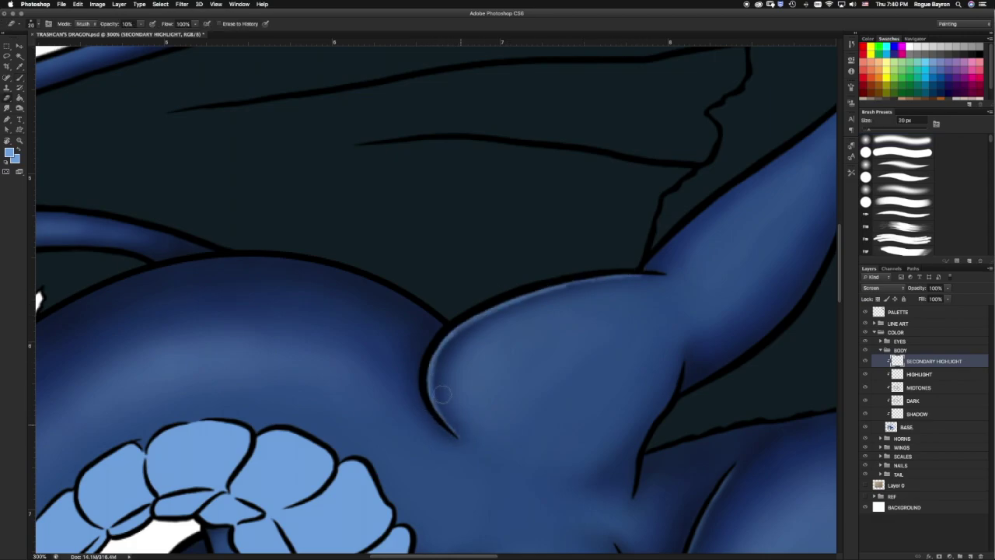
mouse_move(576, 321)
mouse_down()
mouse_move(620, 288)
mouse_move(654, 288)
mouse_up()
scroll(467, 432, right, 5)
key(b)
mouse_move(547, 342)
mouse_down()
mouse_move(519, 381)
mouse_move(597, 326)
mouse_up()
Paint a highlight down the wing bone's left edge, then soften it with the eraser.
key(e)
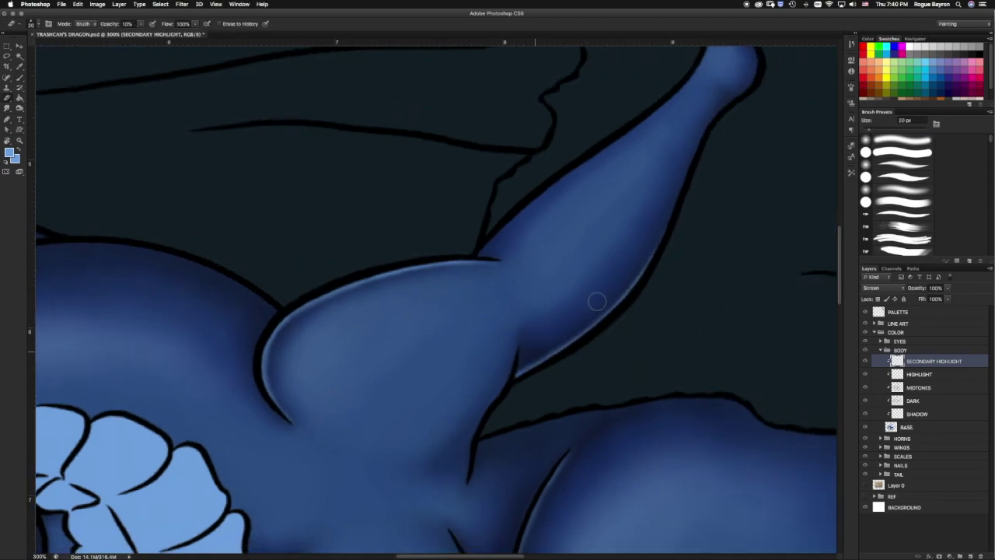
scroll(575, 321, up, 10)
key(b)
scroll(571, 260, up, 5)
scroll(446, 406, up, 3)
drag(484, 203, 408, 474)
key(e)
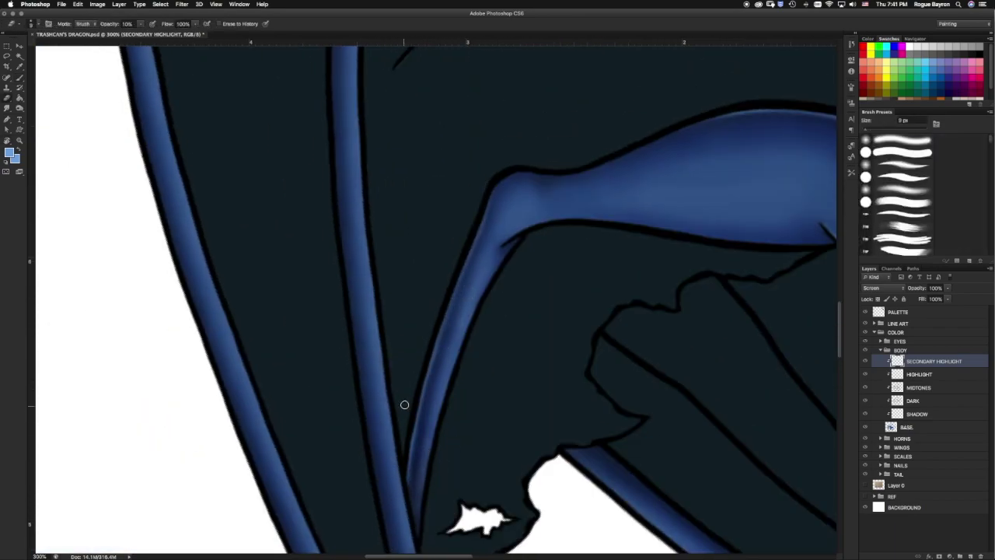
scroll(415, 340, down, 5)
scroll(544, 333, down, 5)
key(b)
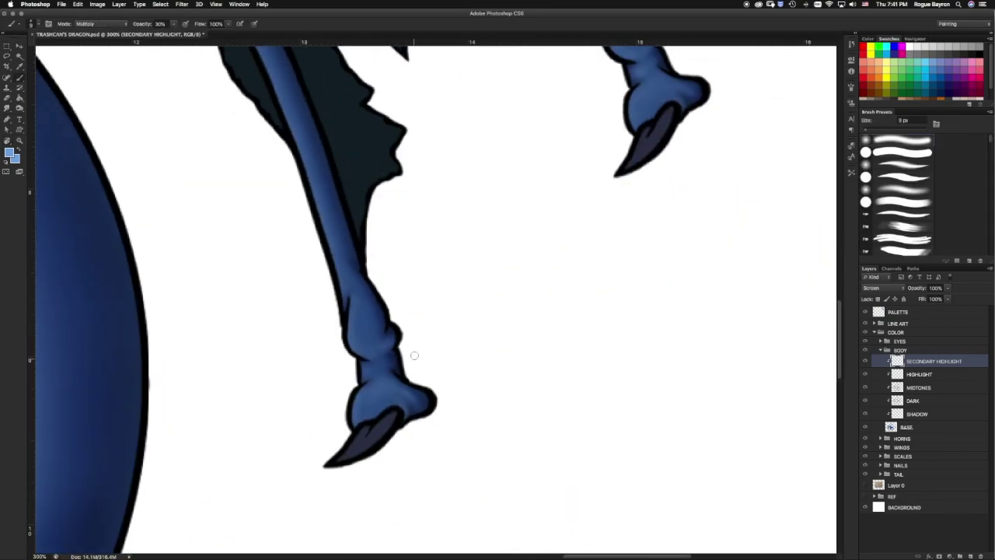
Add a faint highlight along the top of the foot.
key(e)
scroll(333, 278, up, 1)
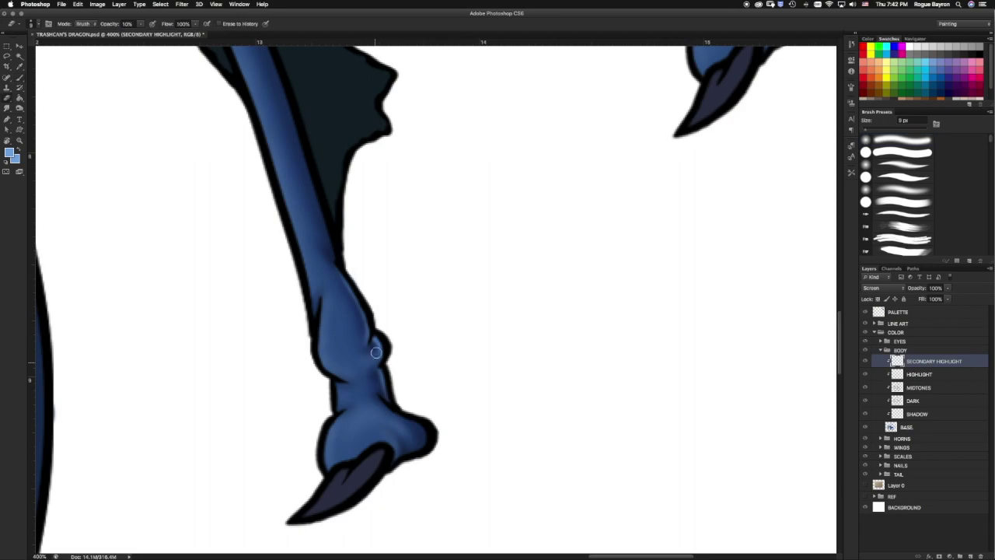
key(b)
key(e)
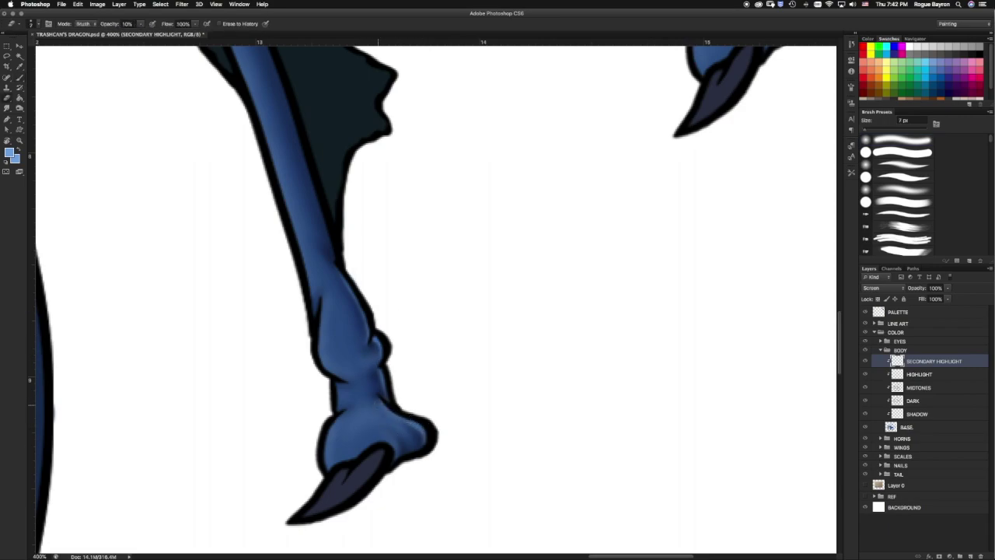
scroll(420, 379, up, 5)
scroll(421, 378, right, 5)
key(b)
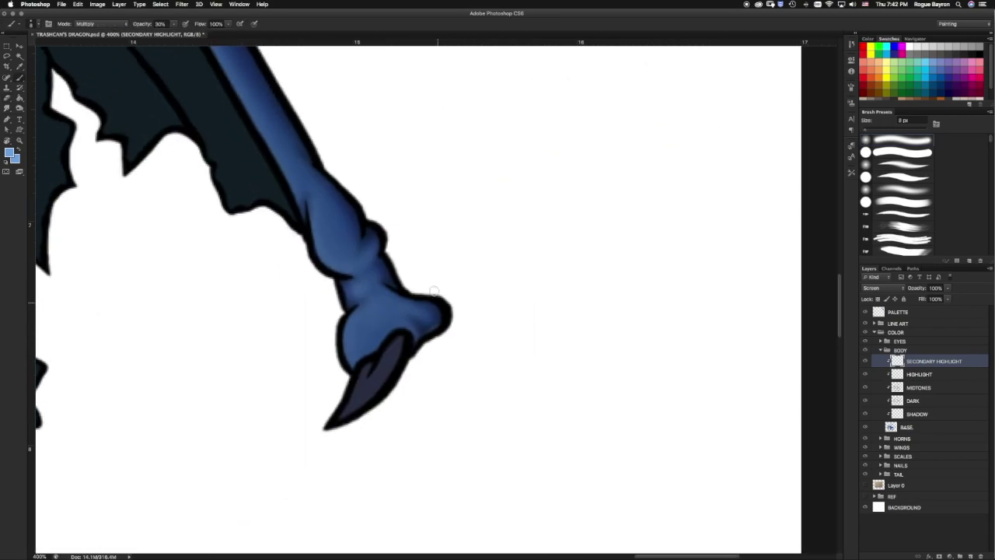
key(e)
key(b)
key(e)
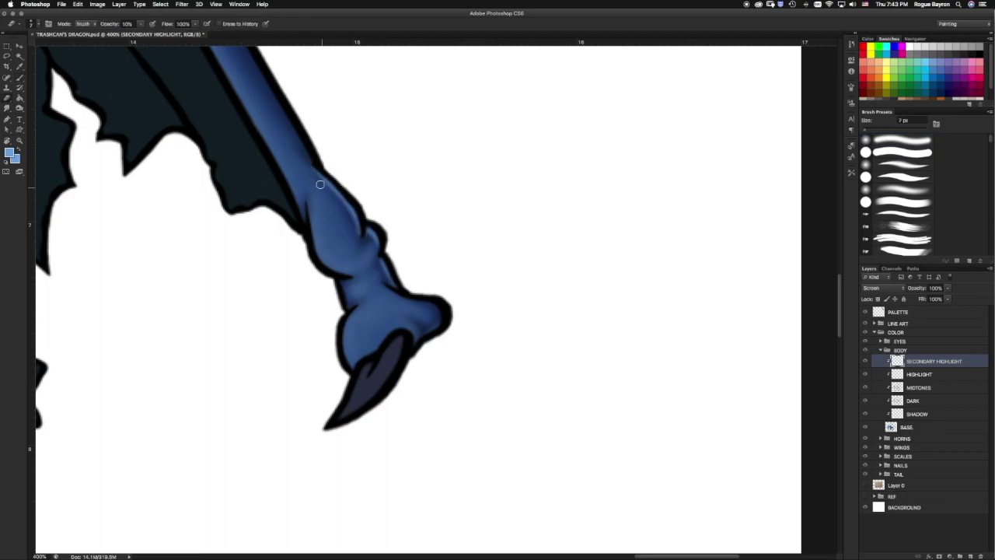
key(b)
drag(393, 294, 553, 358)
Paint light highlights along the wing bone and the blue wing edges.
scroll(432, 317, up, 5)
key(r)
key(b)
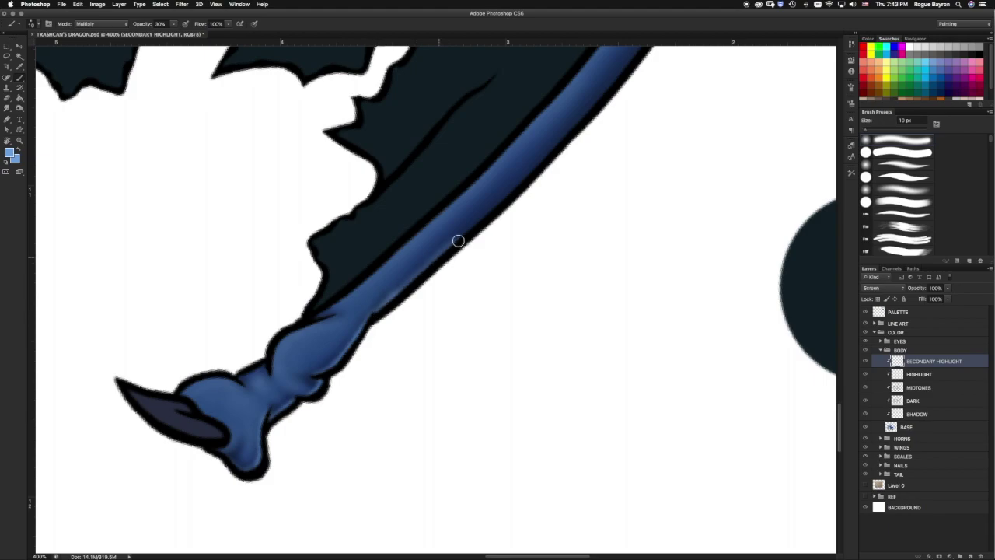
scroll(440, 255, up, 3)
drag(516, 224, 355, 388)
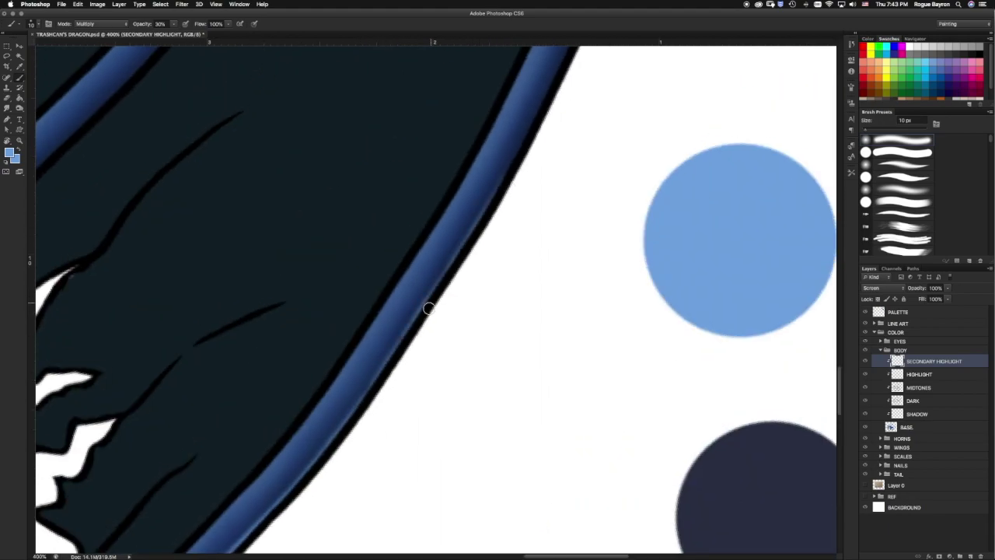
mouse_move(420, 318)
mouse_down()
mouse_move(400, 374)
mouse_move(448, 293)
mouse_move(413, 347)
mouse_move(374, 476)
mouse_move(451, 174)
mouse_up()
drag(413, 384, 454, 245)
mouse_move(446, 200)
mouse_down()
mouse_move(436, 399)
mouse_move(455, 411)
mouse_move(433, 349)
mouse_up()
key(e)
Rotate the canvas about 90 degrees so the wing's leading edge lies flatter for highlighting.
mouse_move(442, 412)
mouse_down()
mouse_move(422, 244)
mouse_move(529, 288)
mouse_up()
drag(330, 429, 323, 452)
mouse_move(451, 316)
mouse_down()
mouse_move(480, 271)
mouse_move(420, 325)
mouse_up()
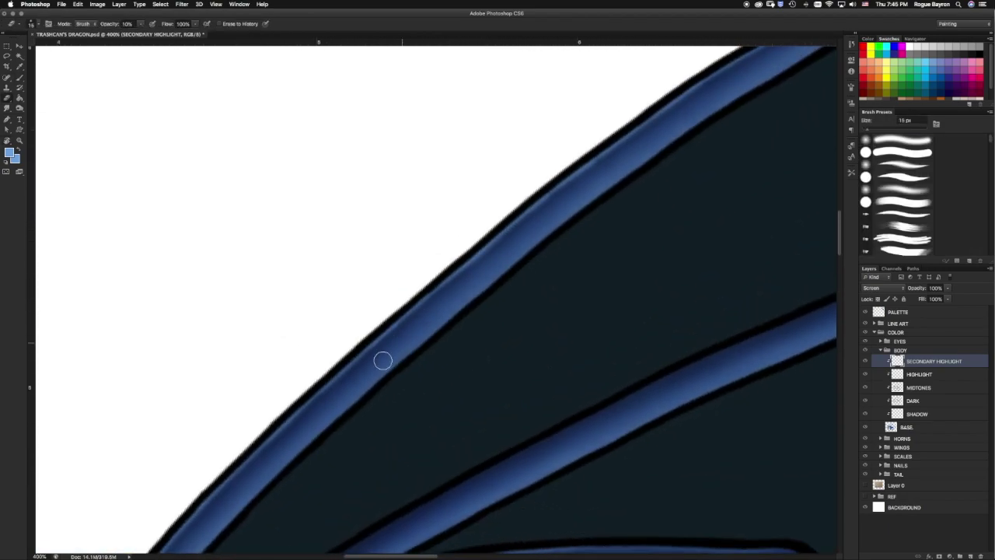
drag(671, 115, 518, 272)
key(b)
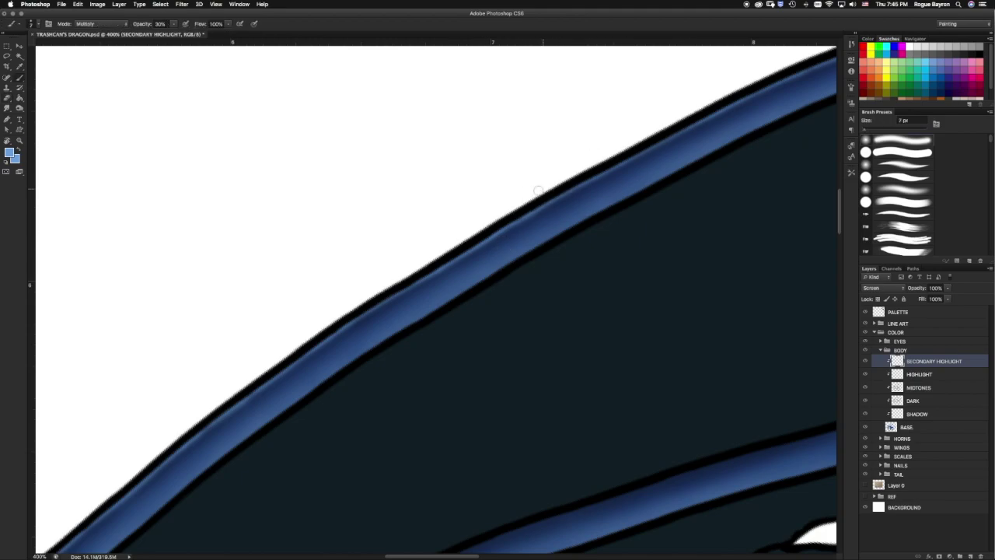
drag(684, 145, 671, 164)
key(e)
mouse_move(755, 111)
mouse_down()
mouse_move(267, 342)
mouse_move(477, 293)
mouse_up()
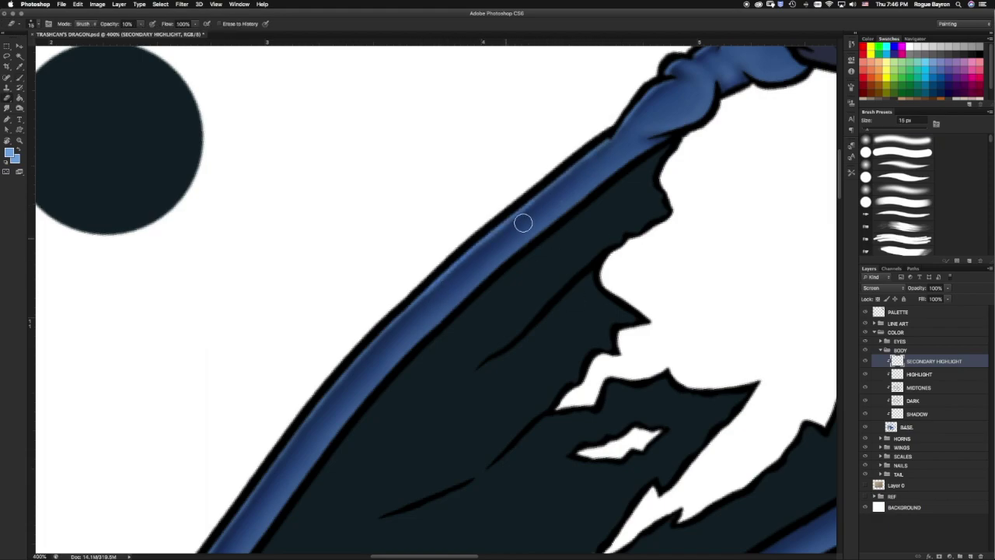
key(r)
drag(522, 222, 653, 138)
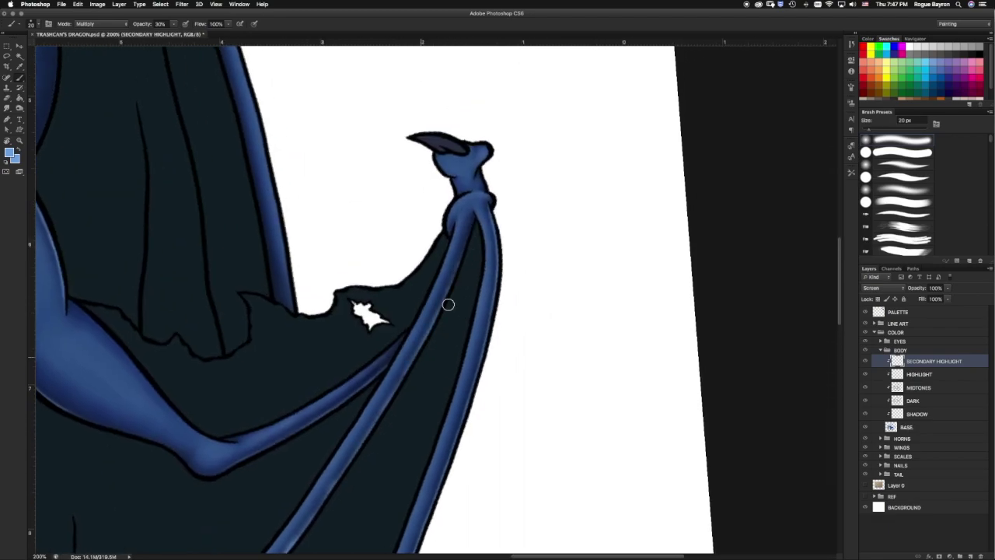
Shrink the brush to 10 px and pan toward the wing arm and neck.
key(bracketleft)
key(e)
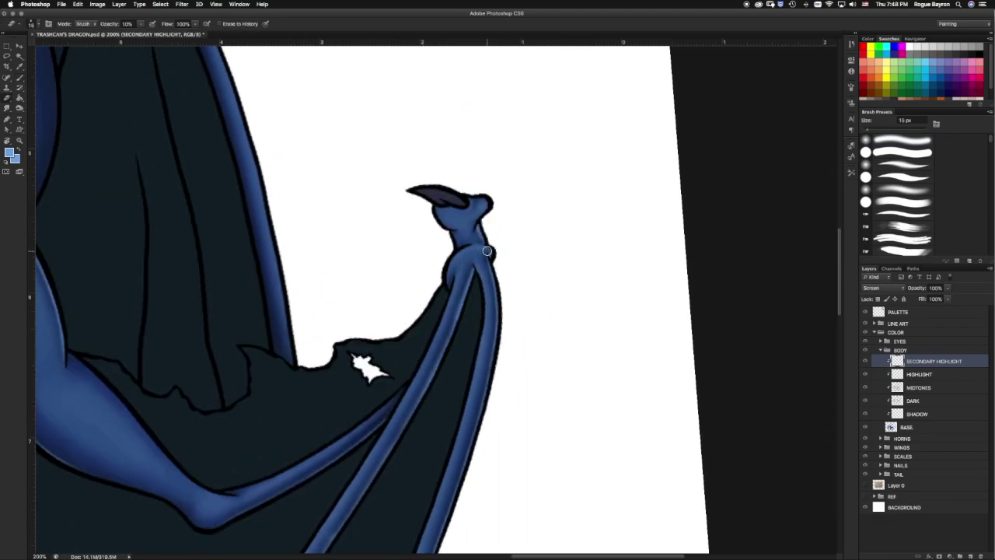
scroll(413, 310, up, 3)
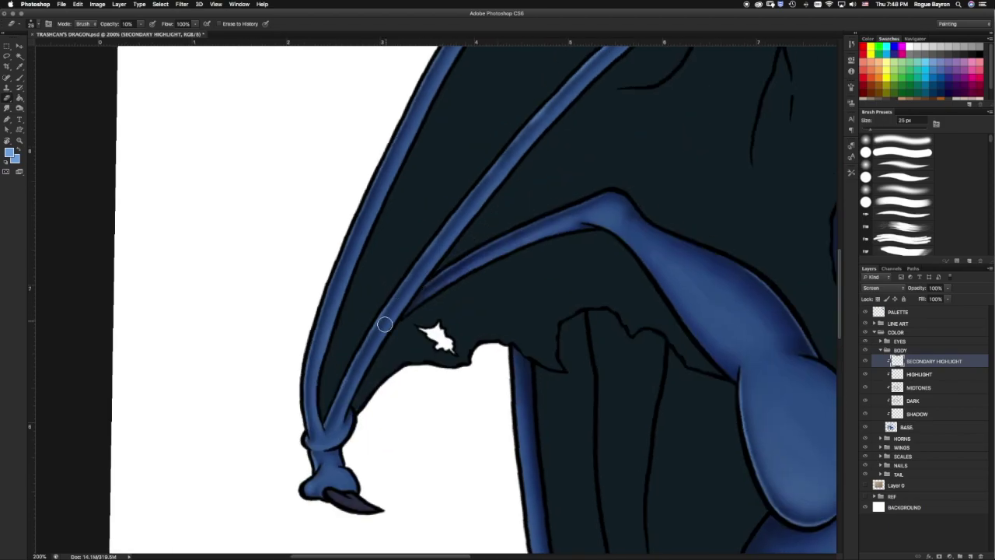
scroll(381, 326, up, 5)
key(b)
key(e)
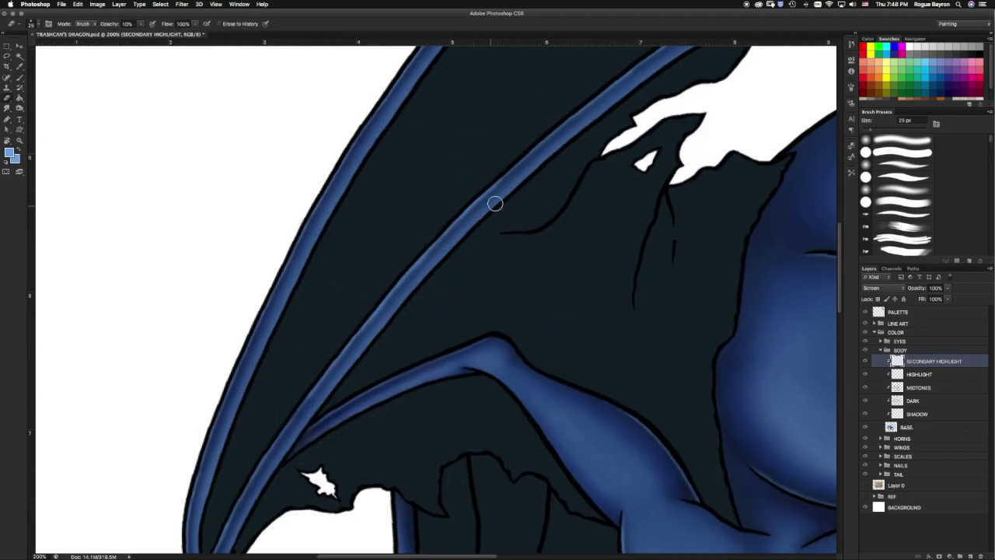
scroll(498, 206, right, 5)
scroll(513, 210, right, 5)
scroll(334, 304, up, 5)
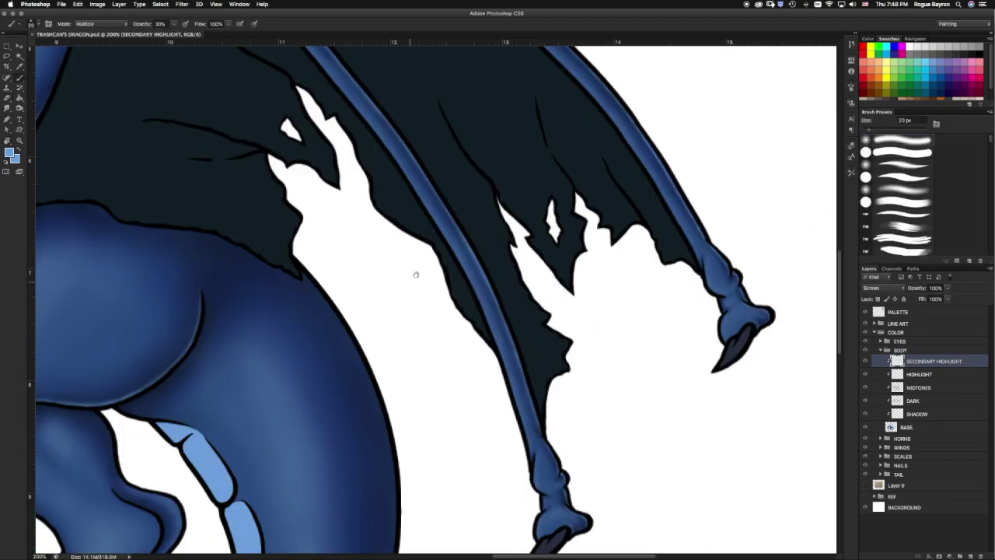
scroll(416, 272, left, 5)
scroll(285, 256, left, 5)
Add a faint highlight along the wing arm.
key(b)
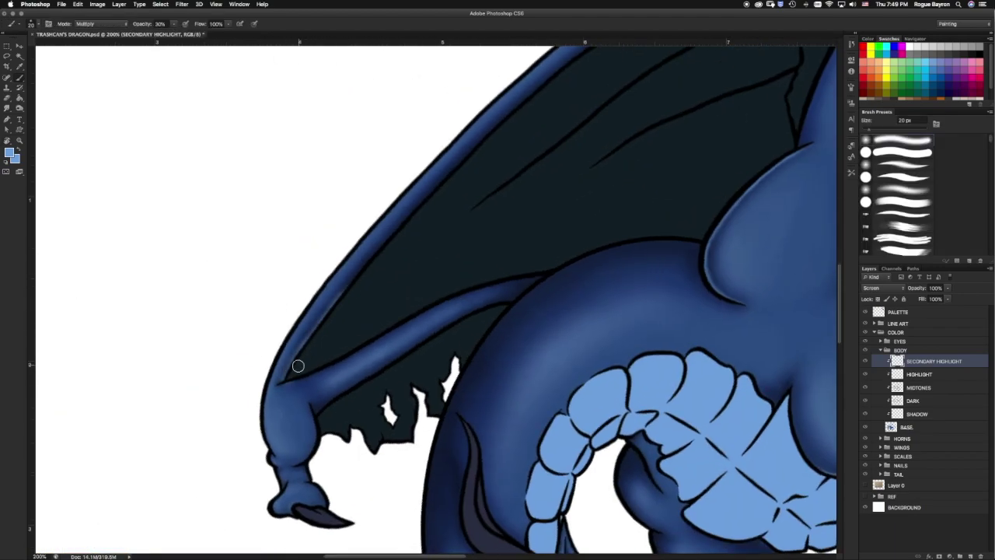
scroll(373, 295, up, 5)
scroll(373, 296, right, 4)
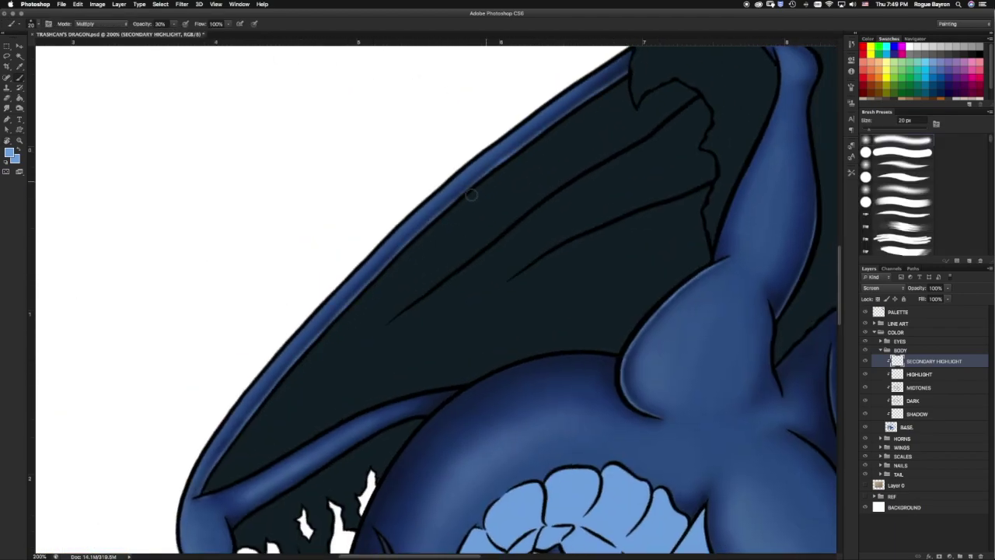
scroll(278, 456, down, 5)
scroll(278, 456, left, 3)
key(e)
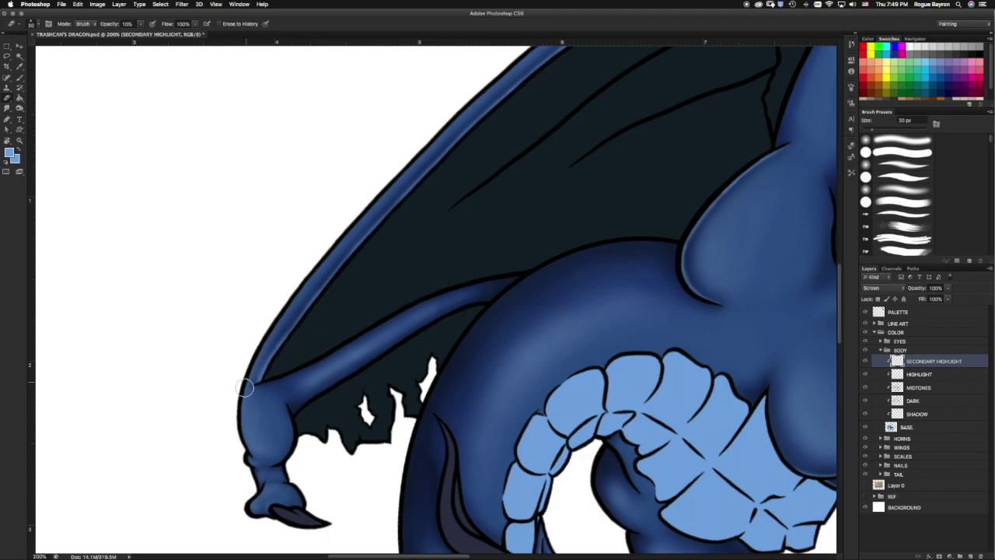
scroll(381, 249, up, 5)
scroll(381, 248, right, 3)
scroll(482, 144, down, 3)
scroll(482, 144, left, 1)
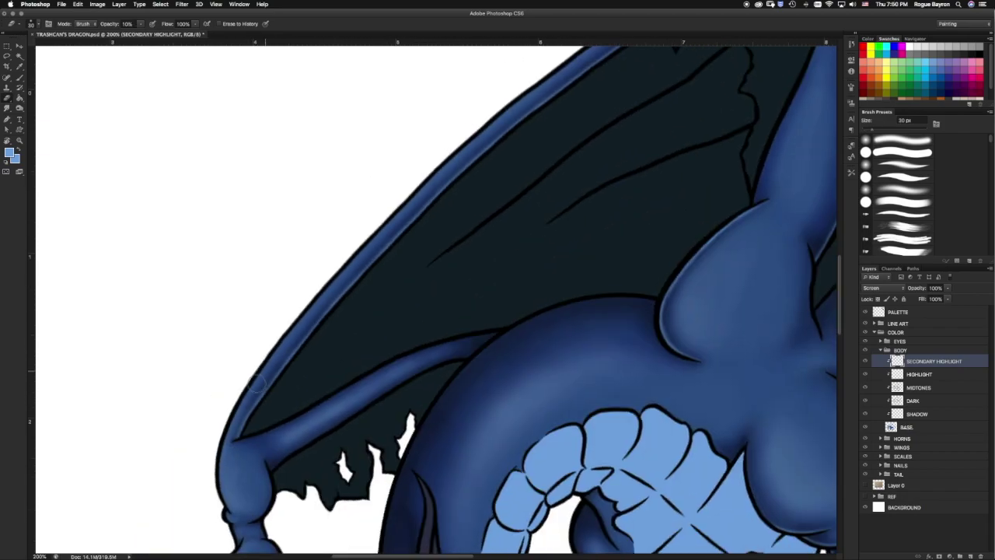
scroll(304, 320, down, 3)
scroll(304, 319, right, 1)
drag(450, 286, 324, 350)
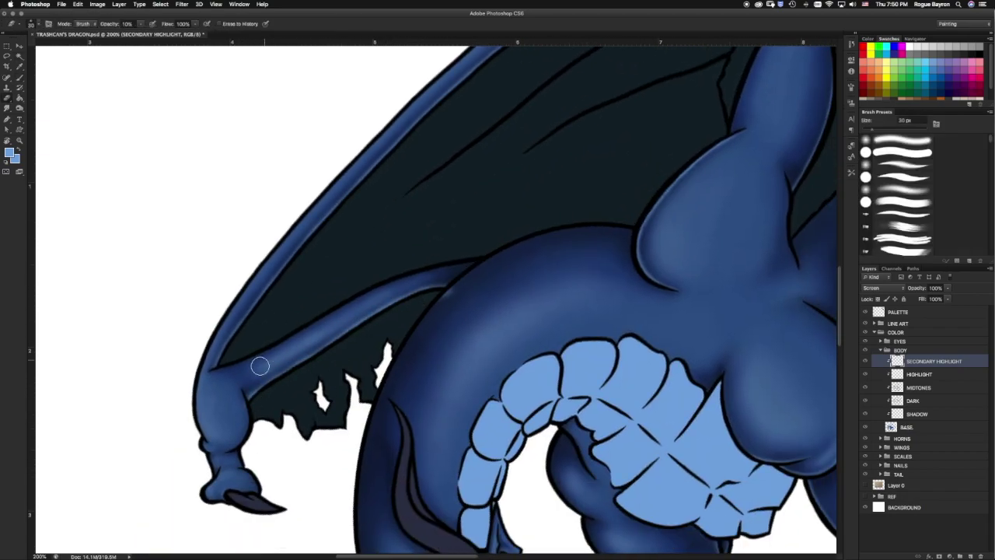
Paint a light highlight along the neck's left edge and soften it with a 30 px eraser.
scroll(370, 389, down, 3)
scroll(370, 388, right, 1)
key(b)
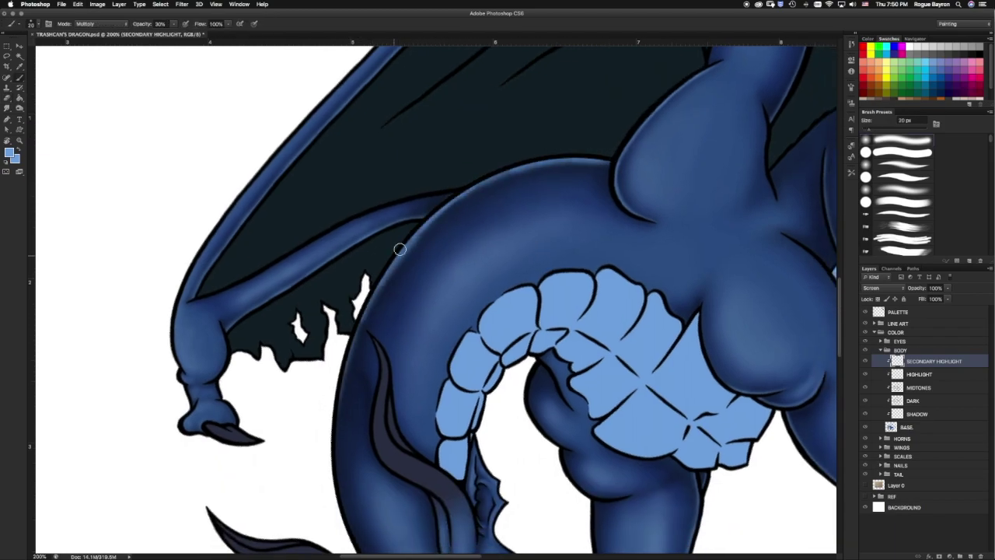
scroll(351, 399, down, 6)
drag(351, 399, 342, 187)
key(e)
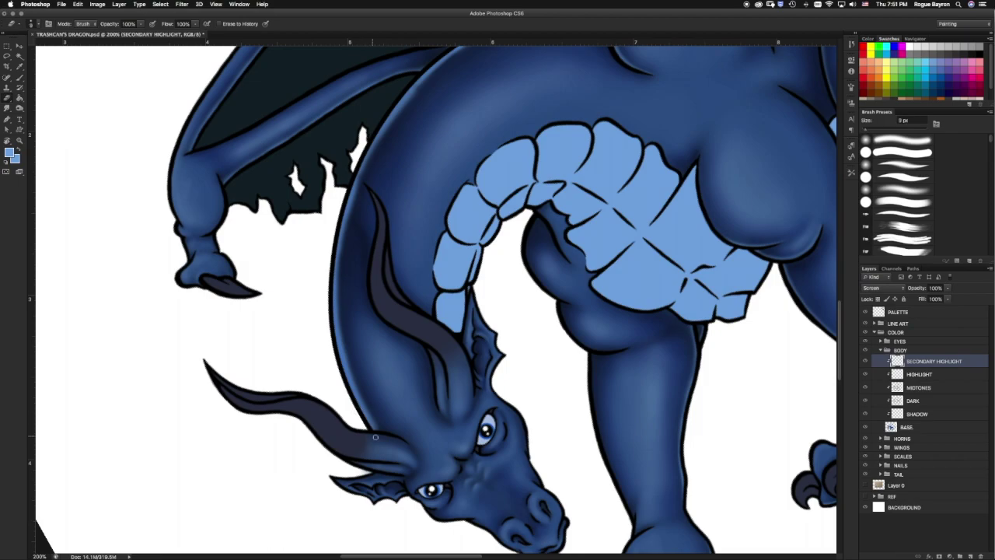
key(bracketleft)
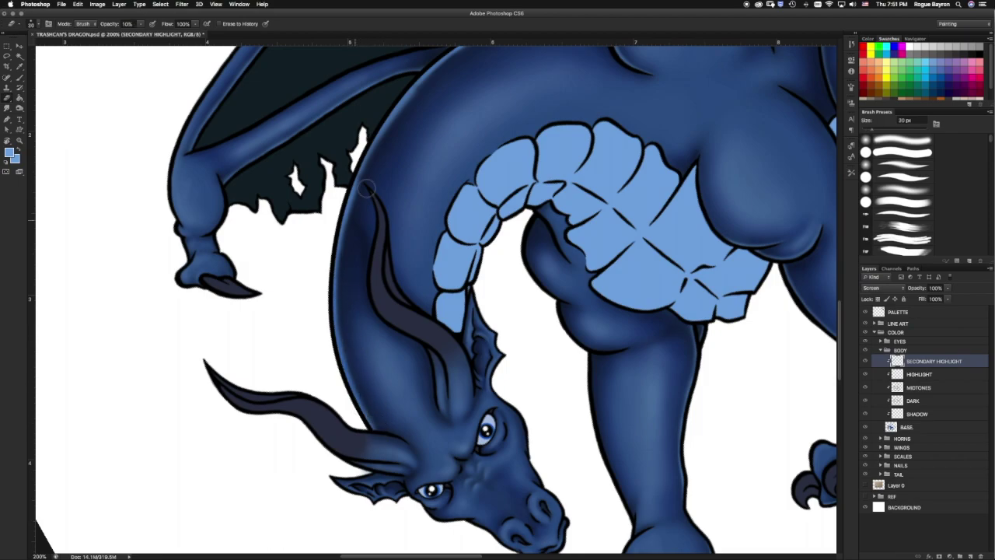
scroll(366, 188, up, 5)
key(bracketright)
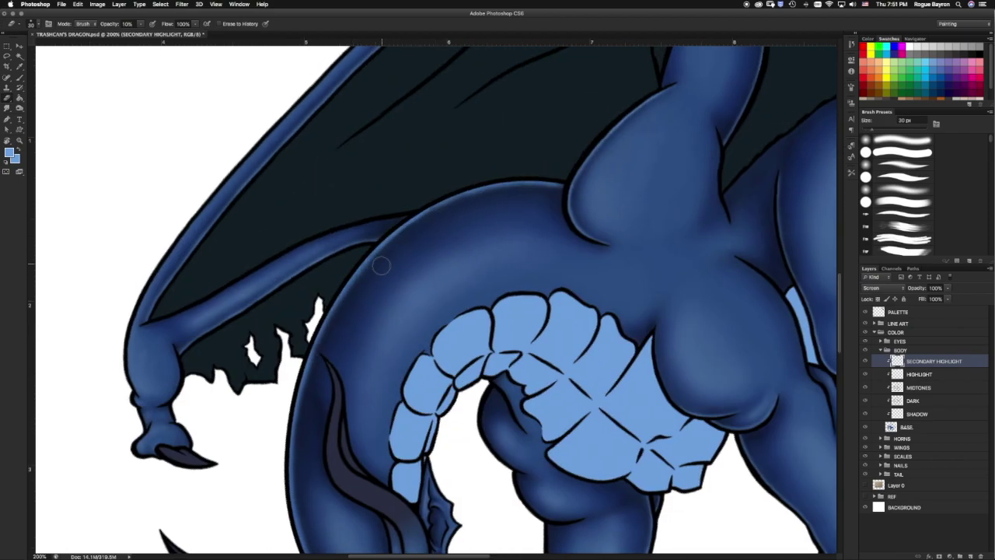
key(0)
key(bracketleft)
key(bracketleft)
key(bracketleft)
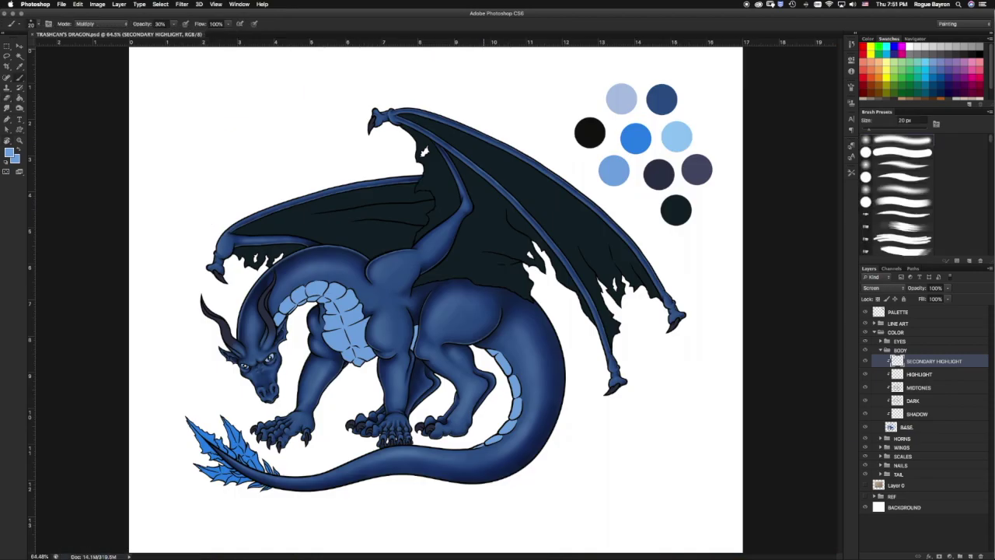
Zoom in on the dragon's face and set the eraser to 10 px at 10% strength.
key(bracketleft)
key(bracketleft)
key(bracketleft)
key(e)
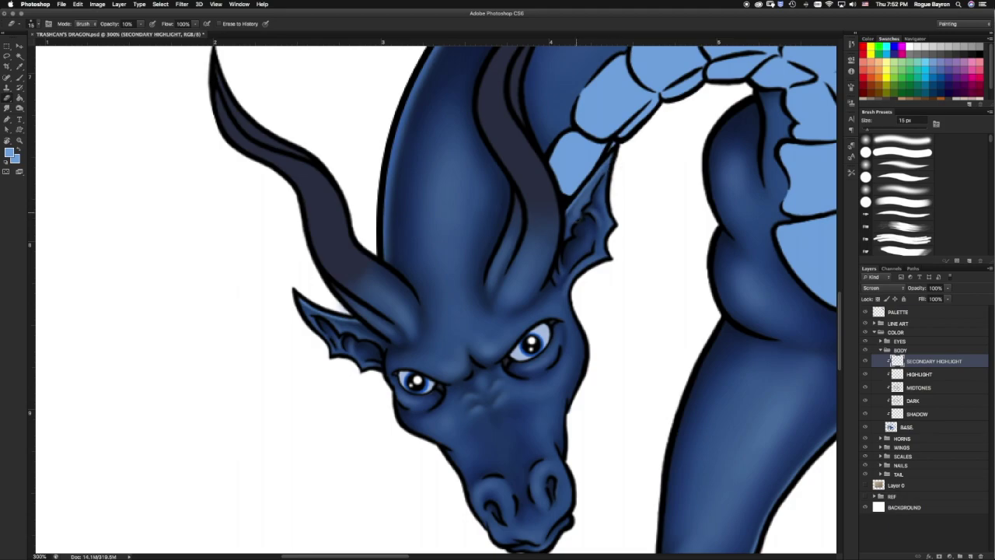
key(0)
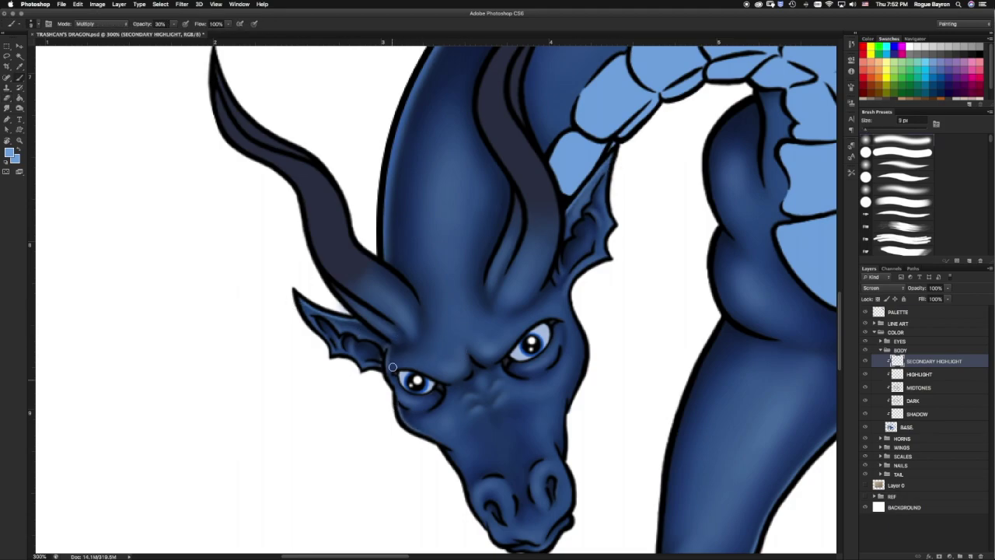
key(super+equal)
key(super+equal)
key(bracketleft)
key(bracketleft)
key(1)
key(bracketright)
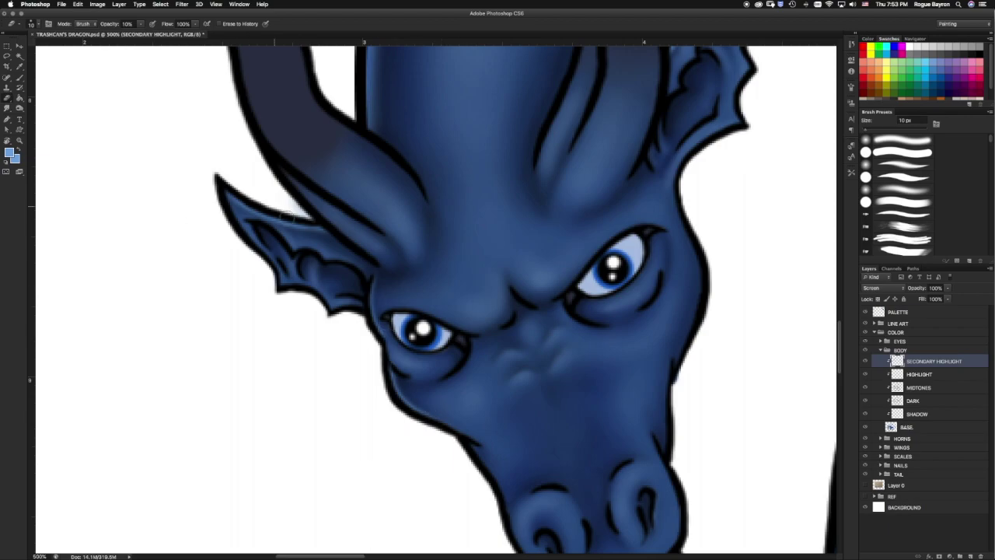
scroll(573, 271, right, 5)
key(b)
Paint and soften light strokes under the left brow and below the right eye.
mouse_move(375, 291)
mouse_down()
mouse_move(410, 282)
mouse_move(445, 255)
mouse_up()
mouse_move(311, 330)
mouse_down()
mouse_move(366, 304)
mouse_move(395, 306)
mouse_move(362, 323)
mouse_up()
key(e)
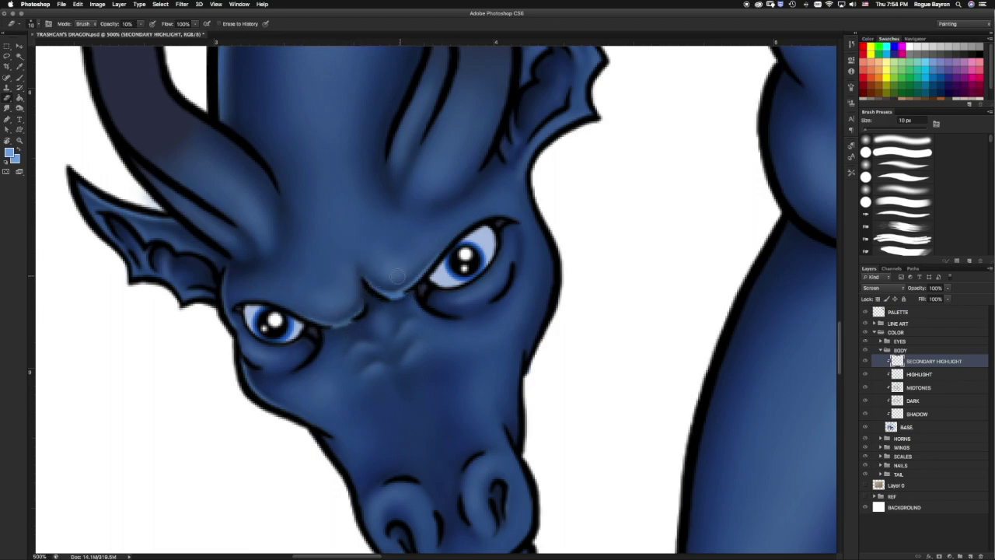
key(b)
key(e)
key(b)
drag(431, 311, 490, 300)
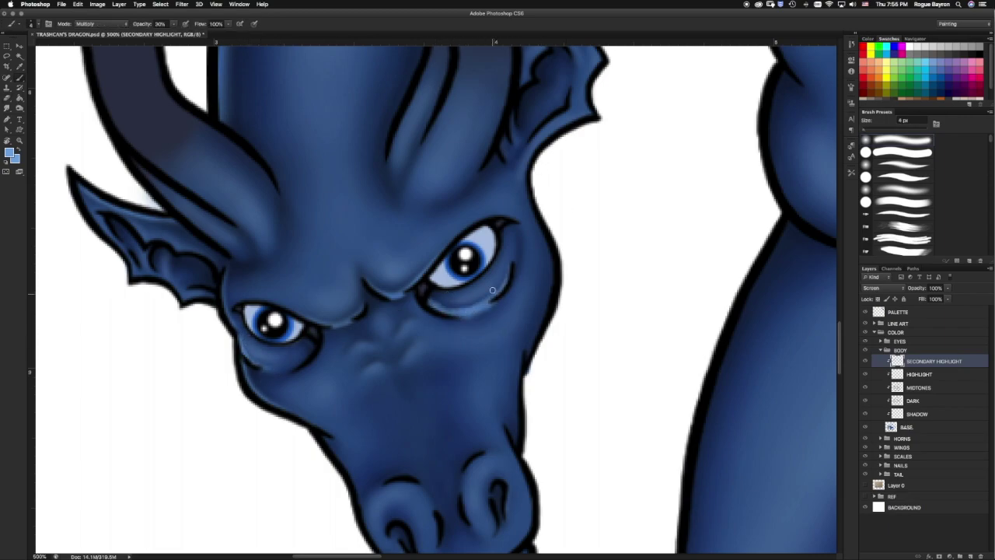
key(e)
drag(403, 351, 407, 300)
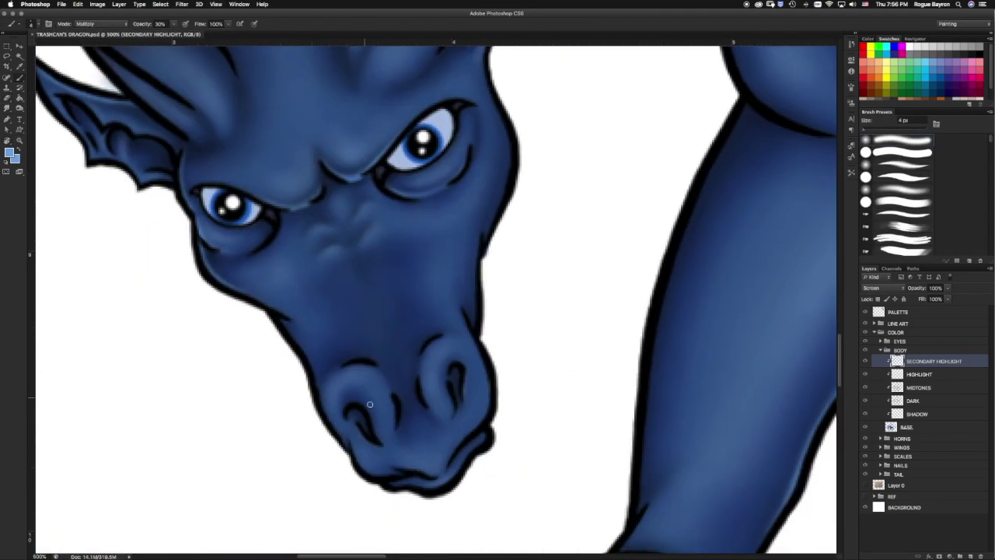
Add light highlights inside both nostrils, trim the right one, and zoom out to the whole dragon.
drag(356, 423, 375, 443)
drag(464, 402, 463, 366)
drag(454, 409, 448, 377)
key(e)
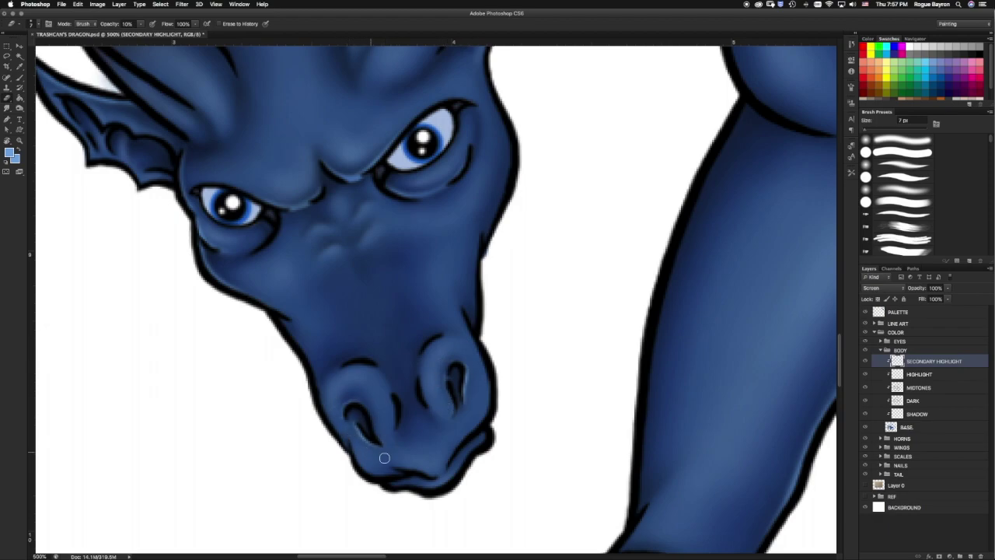
drag(455, 416, 471, 384)
key(r)
key(ctrl+0)
Paint 15 px highlights along the leg lobes' left edges and erase excess with a 25 px eraser.
key(b)
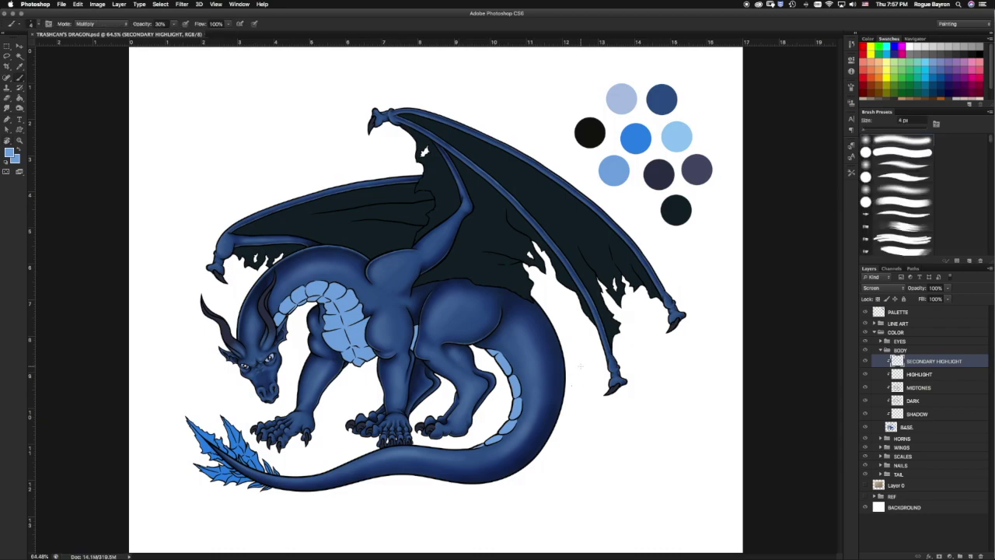
scroll(437, 283, up, 4)
key(bracketright)
key(bracketright)
key(bracketright)
drag(403, 326, 418, 262)
drag(414, 382, 406, 447)
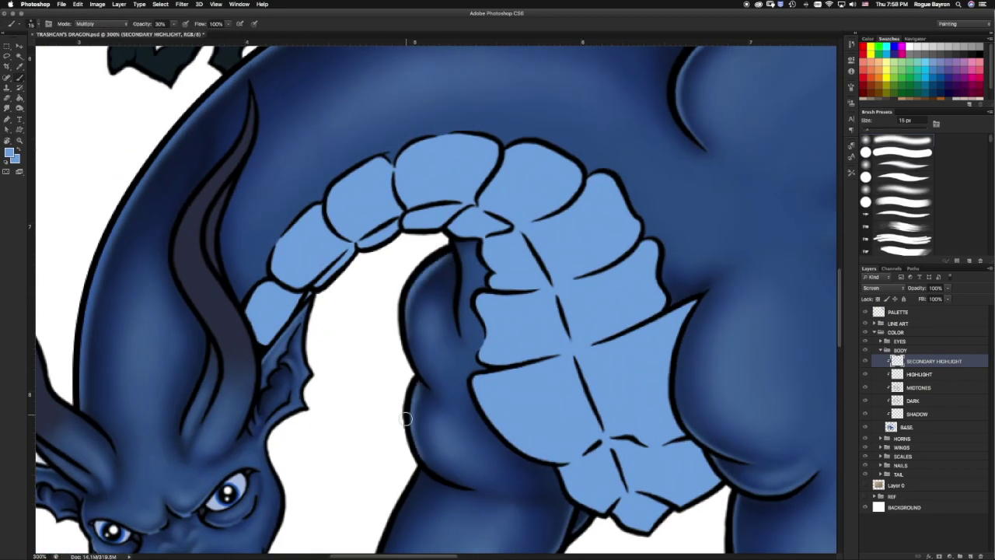
drag(440, 478, 411, 412)
drag(412, 376, 420, 278)
key(e)
drag(427, 474, 338, 393)
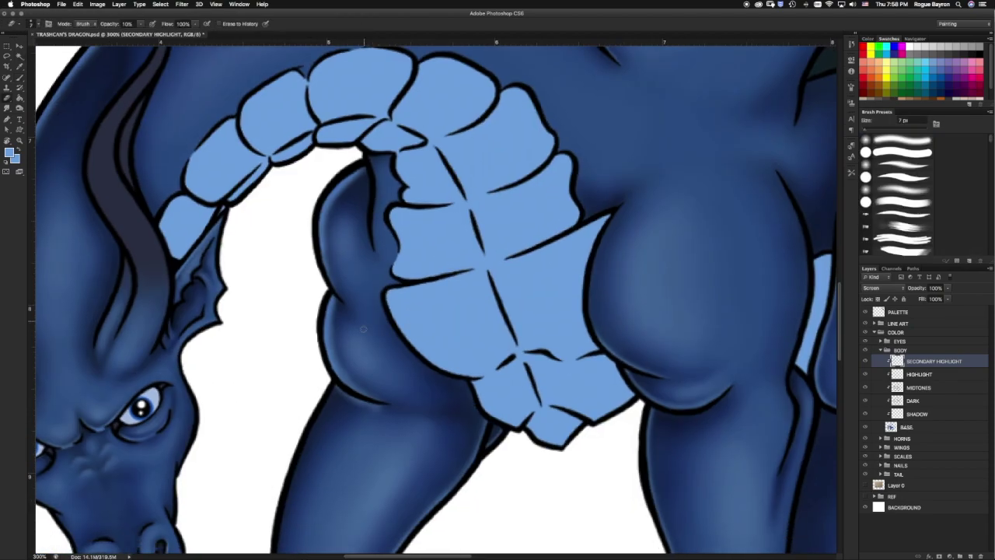
key(bracketright)
key(bracketright)
key(bracketright)
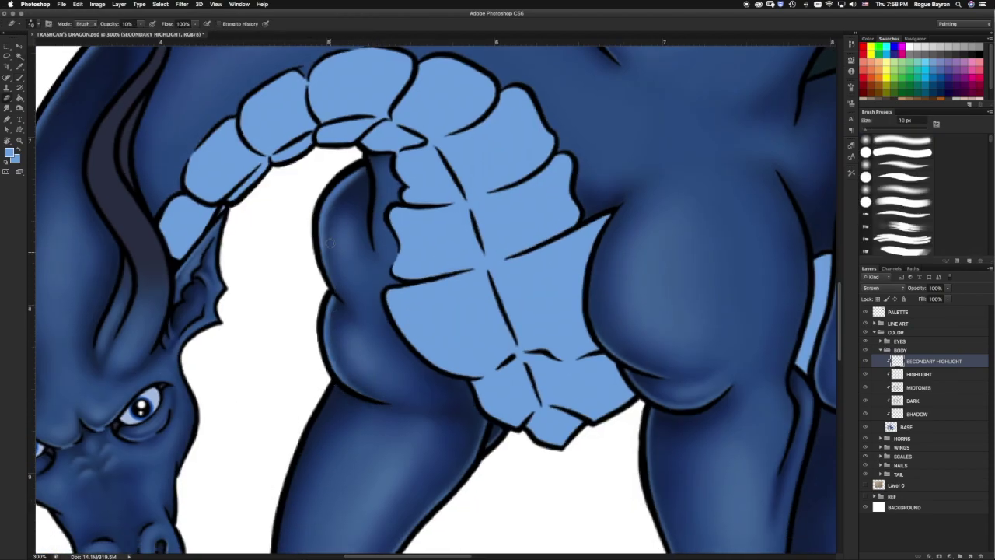
Refine the highlights near the chin and lower jaw, then zoom out to fit the dragon.
scroll(340, 198, down, 4)
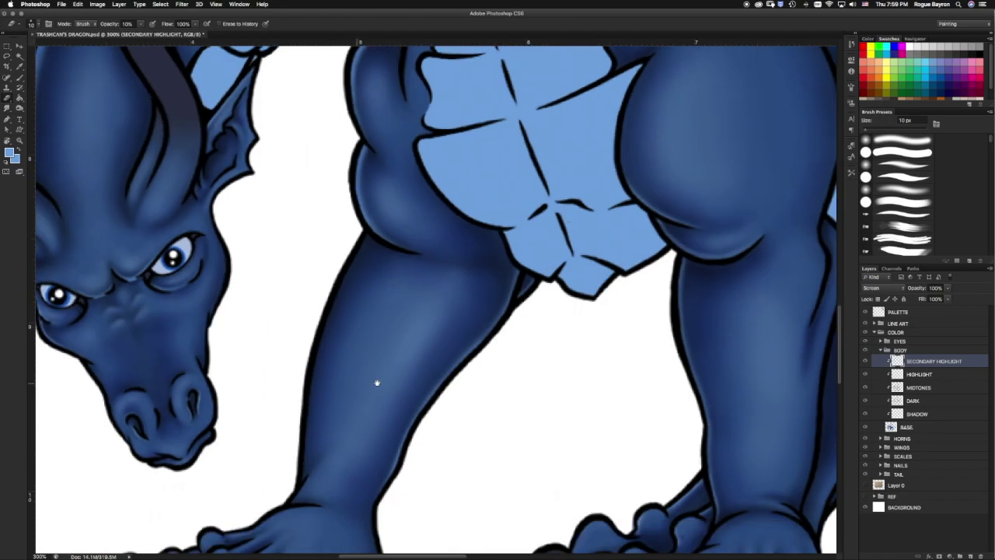
scroll(351, 392, left, 3)
key(super+equal)
key(b)
key(e)
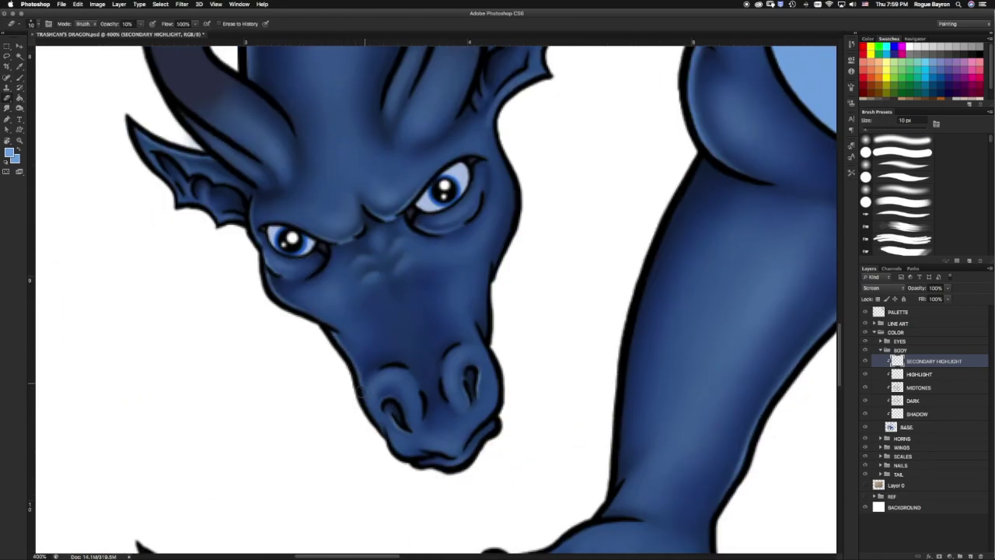
scroll(337, 322, down, 2)
scroll(337, 322, right, 2)
key(b)
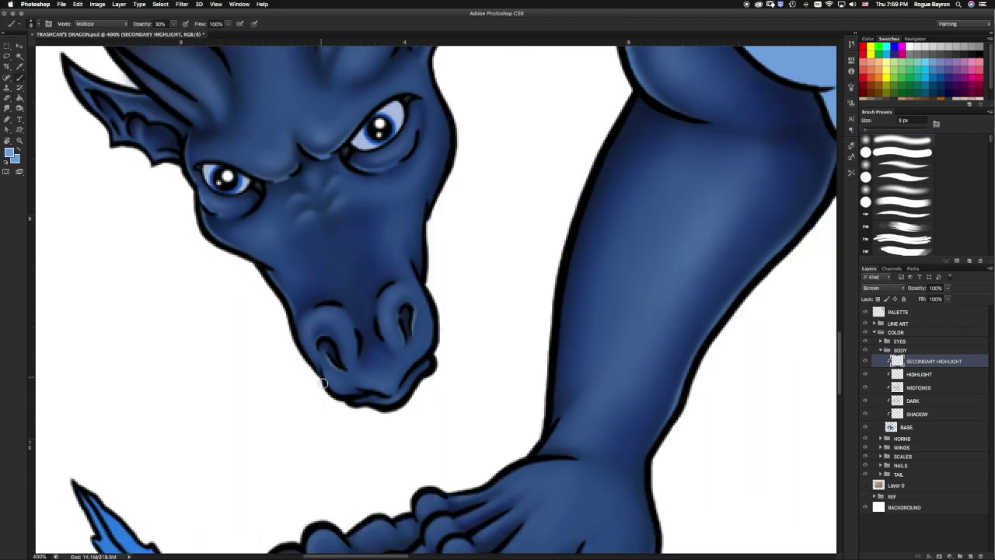
key(e)
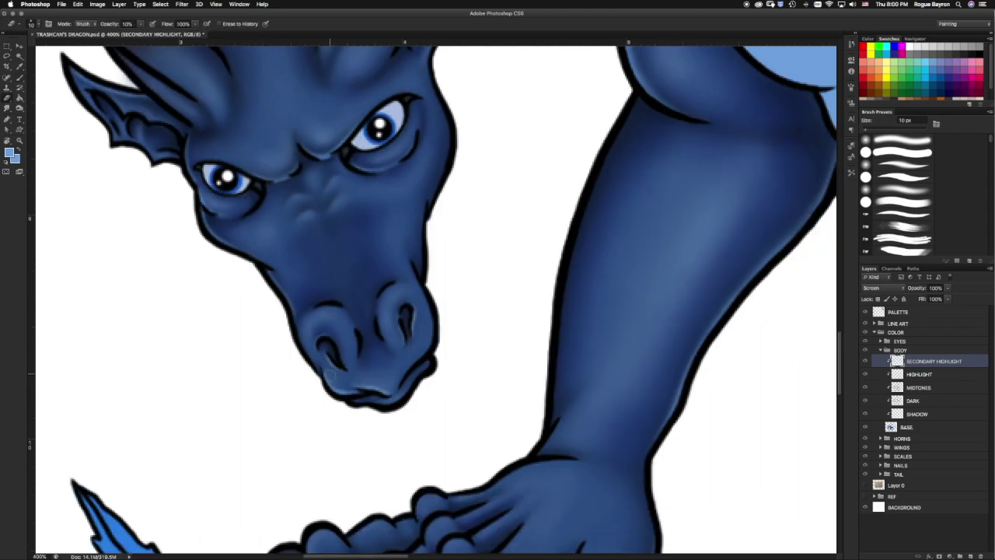
key(ctrl+minus)
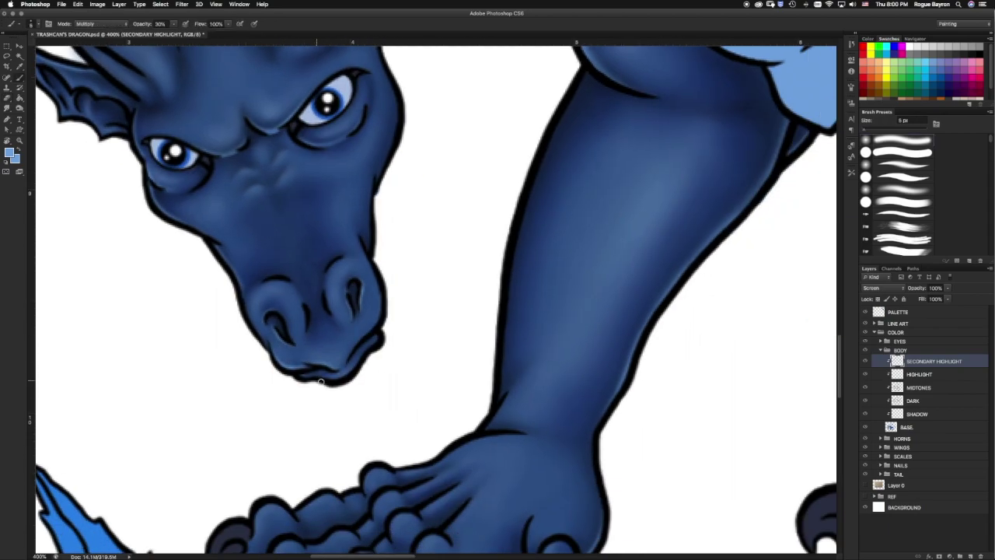
key(ctrl+minus)
key(ctrl+0)
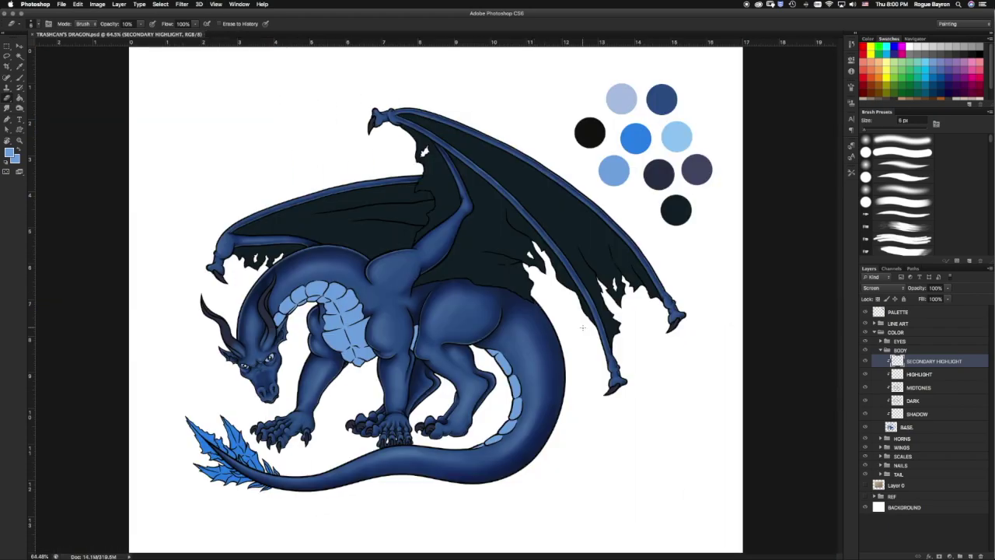
Paint a secondary highlight stroke along the edge near the wing tip.
scroll(582, 328, up, 5)
scroll(582, 327, left, 5)
key(b)
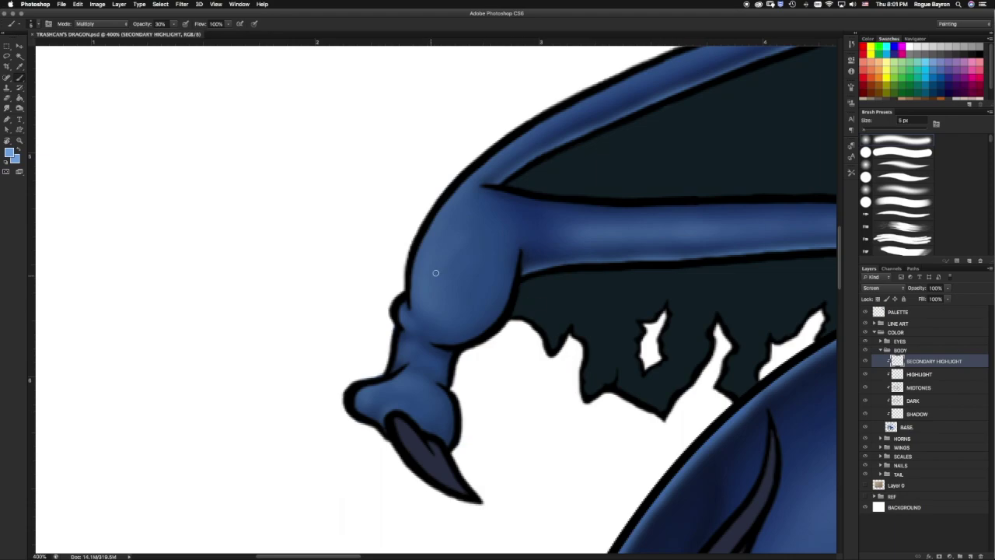
scroll(467, 347, down, 3)
drag(465, 267, 470, 363)
key(e)
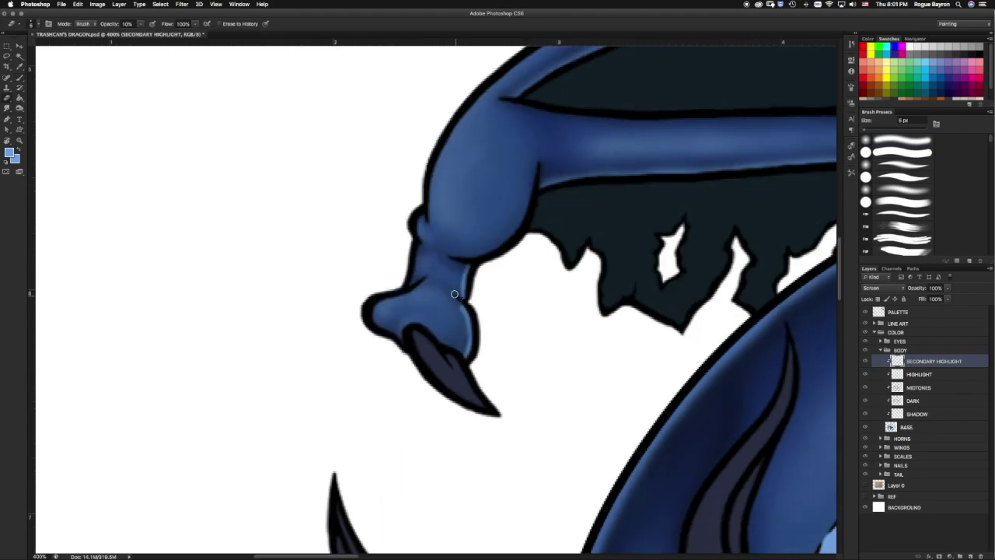
Alternate brush and eraser while panning down toward the hind legs.
scroll(467, 202, up, 3)
scroll(468, 203, right, 2)
key(b)
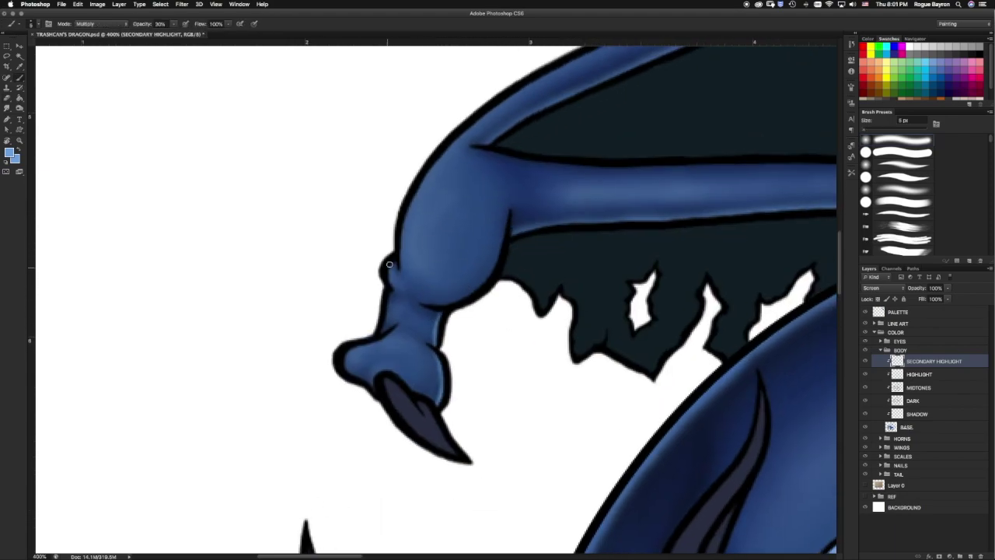
key(e)
scroll(553, 251, right, 5)
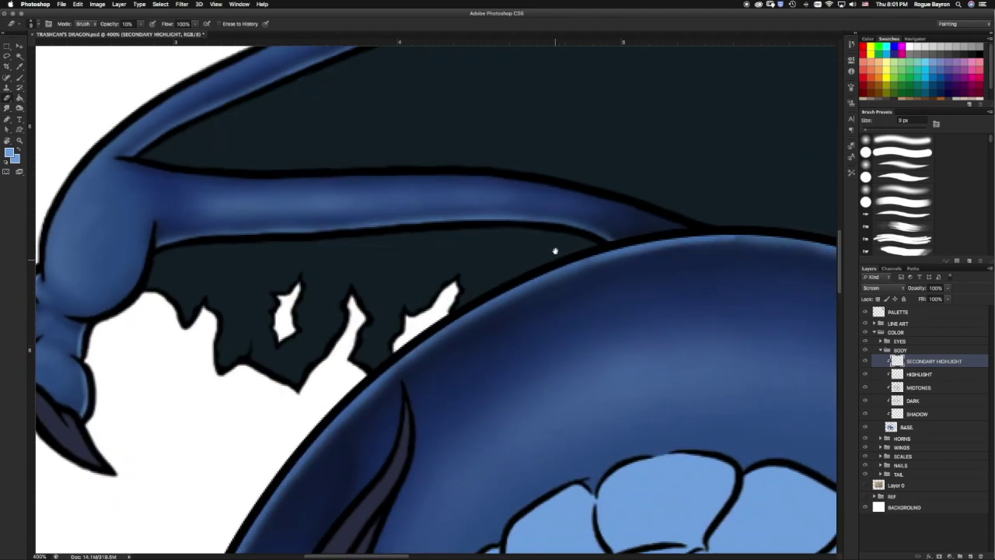
scroll(486, 229, right, 5)
key(b)
scroll(544, 311, down, 5)
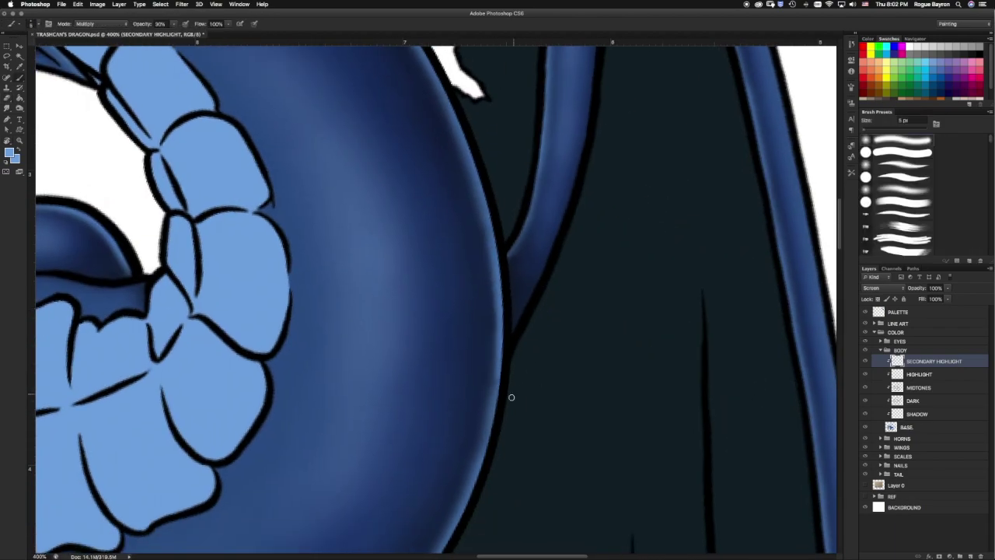
scroll(528, 285, down, 5)
scroll(506, 311, down, 5)
scroll(471, 345, down, 3)
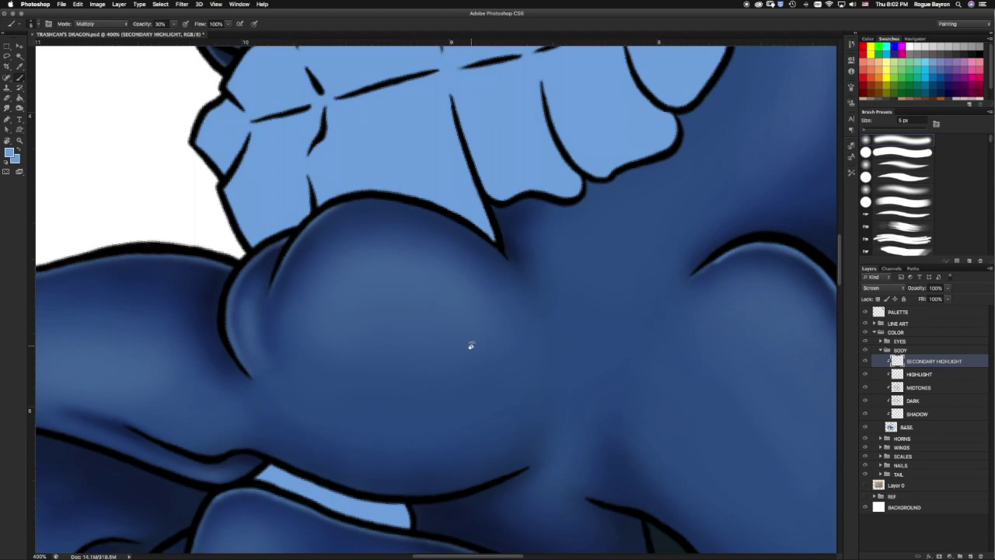
Zoom out, then soften the thigh-outline highlight with a 15 px eraser.
key(ctrl+0)
key(r)
scroll(471, 339, up, 5)
key(e)
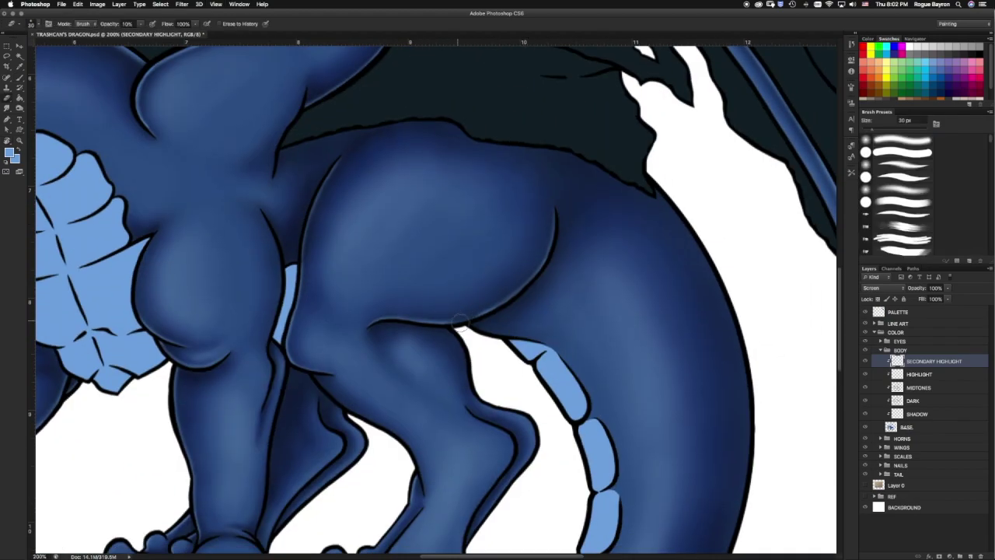
scroll(456, 311, up, 2)
key(bracketleft)
key(bracketleft)
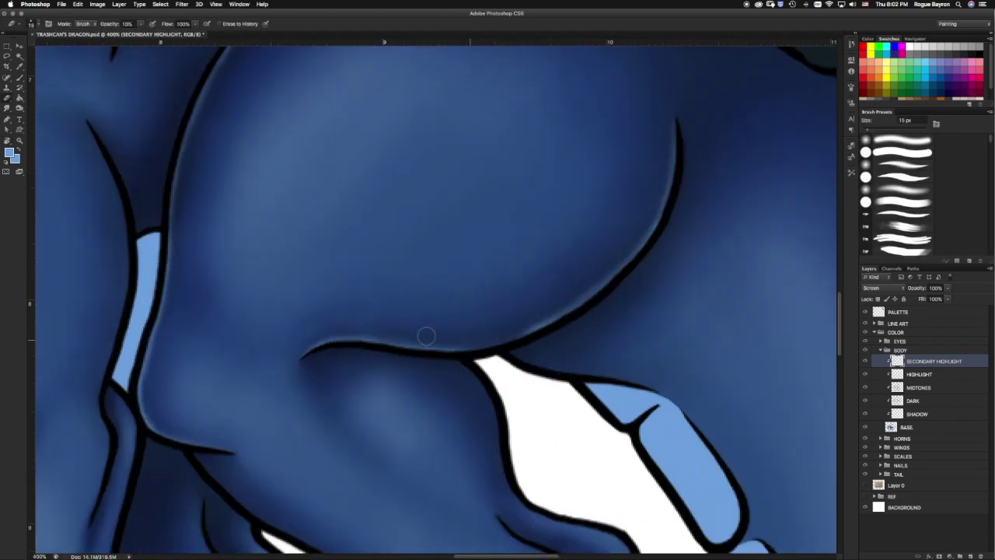
drag(521, 311, 559, 305)
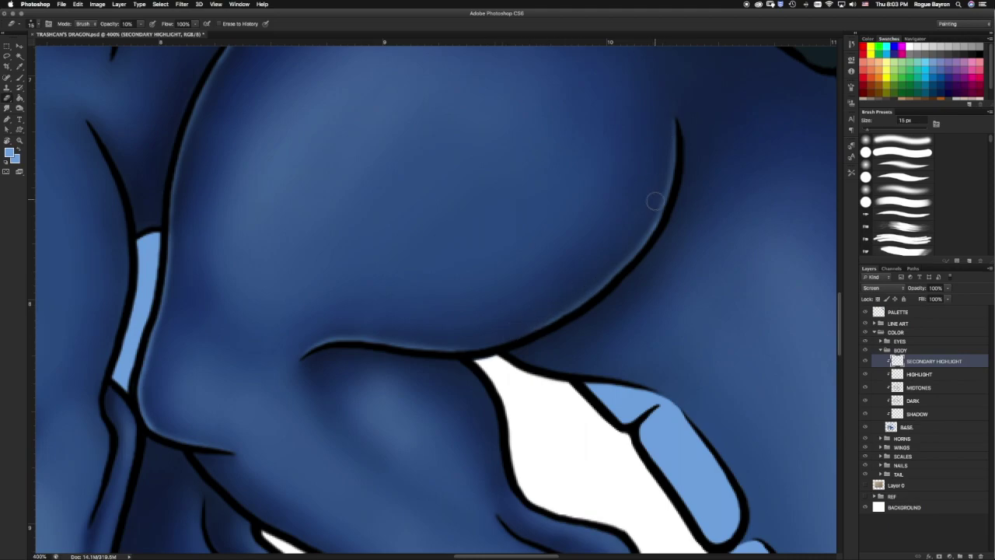
Paint a light highlight up the lower leg outline using a 10 px tip.
mouse_move(179, 426)
mouse_down()
mouse_move(191, 244)
mouse_move(217, 268)
mouse_up()
key(bracketleft)
key(bracketleft)
key(bracketright)
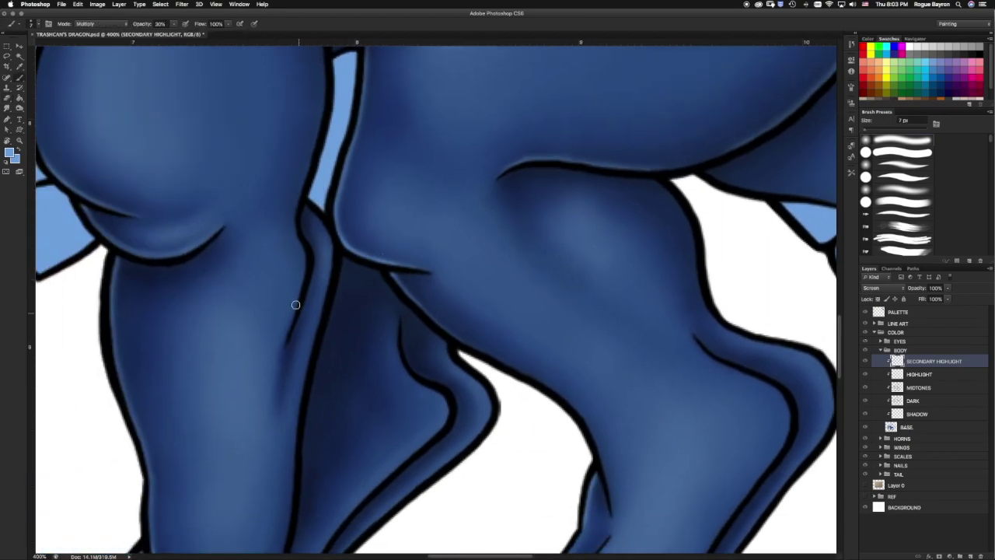
drag(282, 354, 311, 193)
drag(301, 252, 309, 204)
key(e)
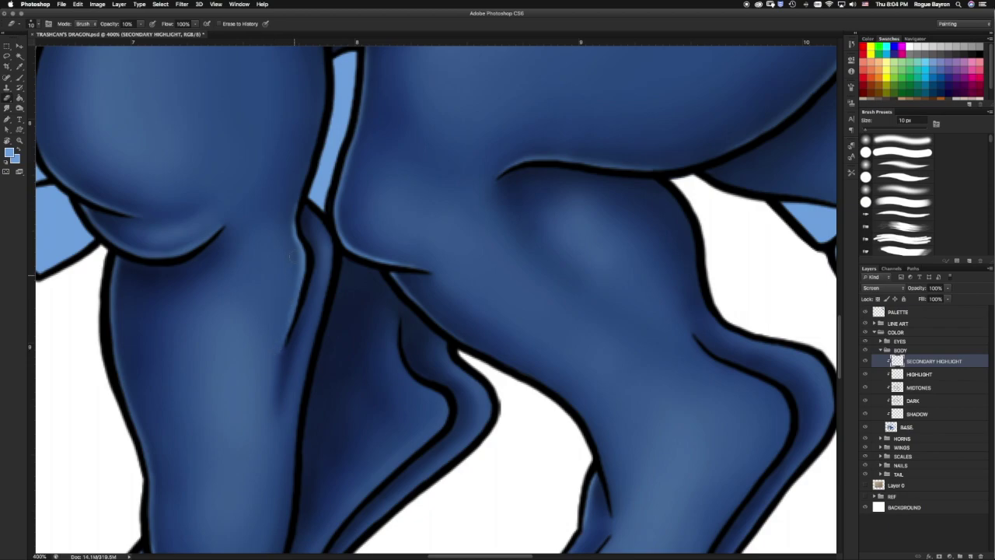
key(ctrl+0)
key(b)
drag(396, 331, 233, 233)
scroll(398, 360, up, 5)
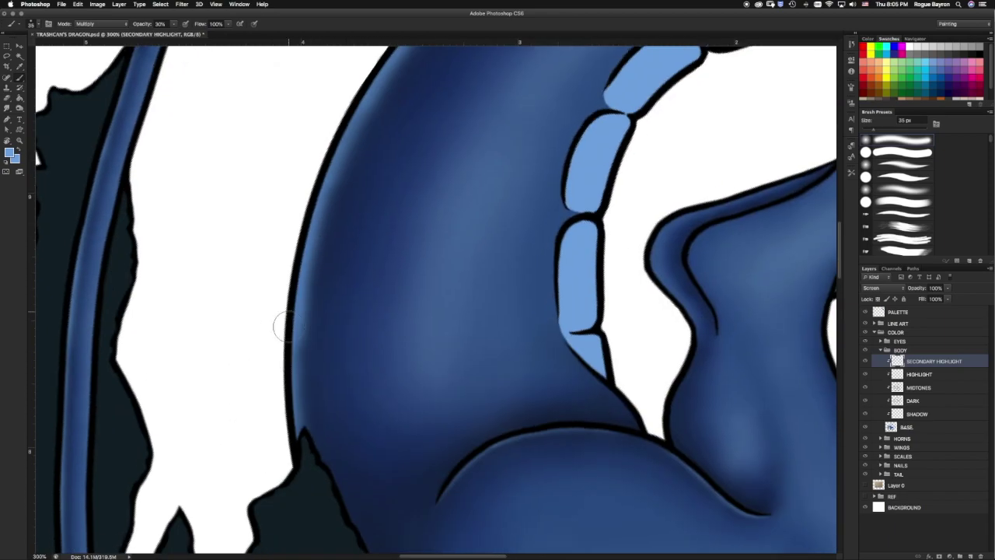
Rotate the canvas along the curving leg toward the wing and claws, ready to erase.
mouse_move(282, 329)
mouse_down()
mouse_move(583, 97)
mouse_move(433, 289)
mouse_move(329, 378)
mouse_move(366, 373)
mouse_move(326, 352)
mouse_up()
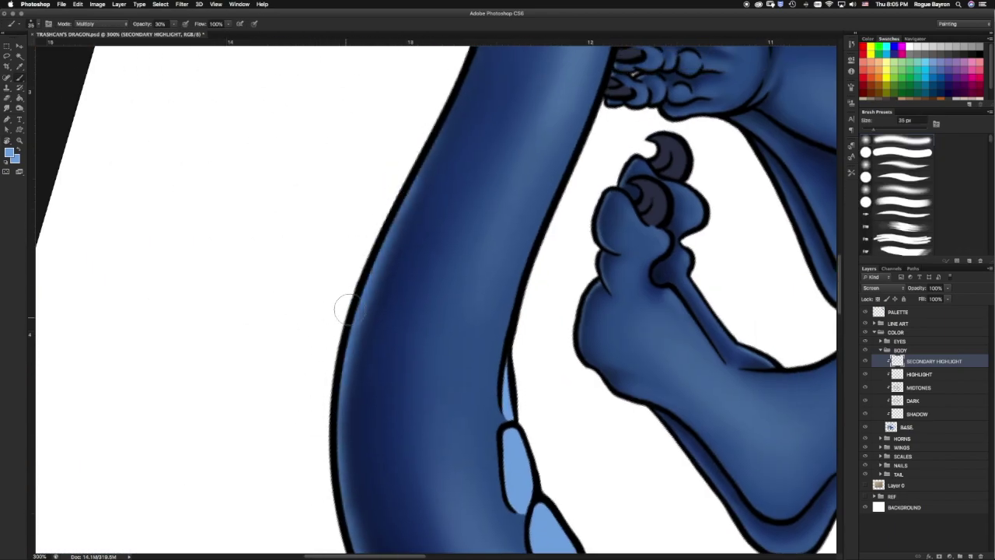
drag(365, 300, 391, 149)
mouse_move(355, 318)
mouse_down()
mouse_move(385, 330)
mouse_move(368, 260)
mouse_up()
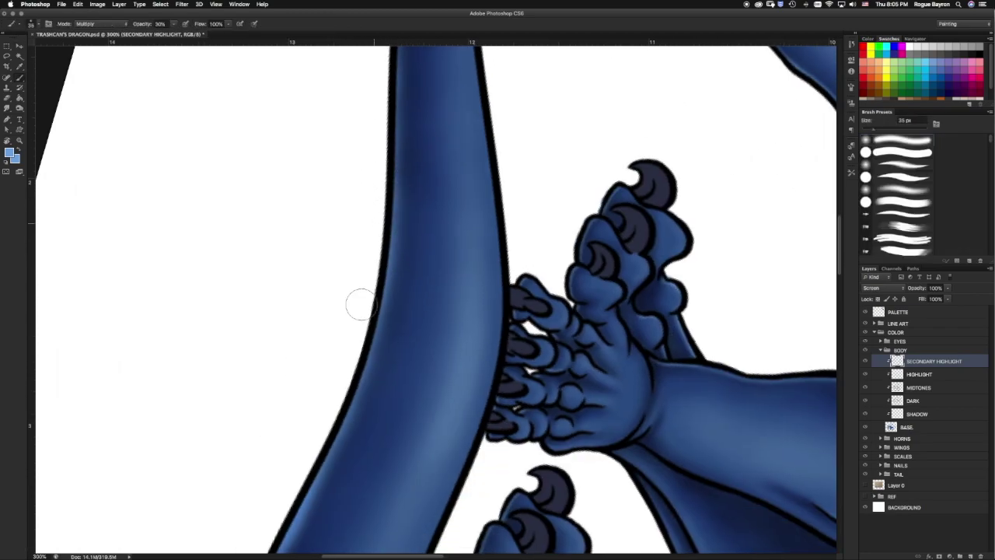
mouse_move(366, 296)
mouse_down()
mouse_move(355, 260)
mouse_move(418, 165)
mouse_up()
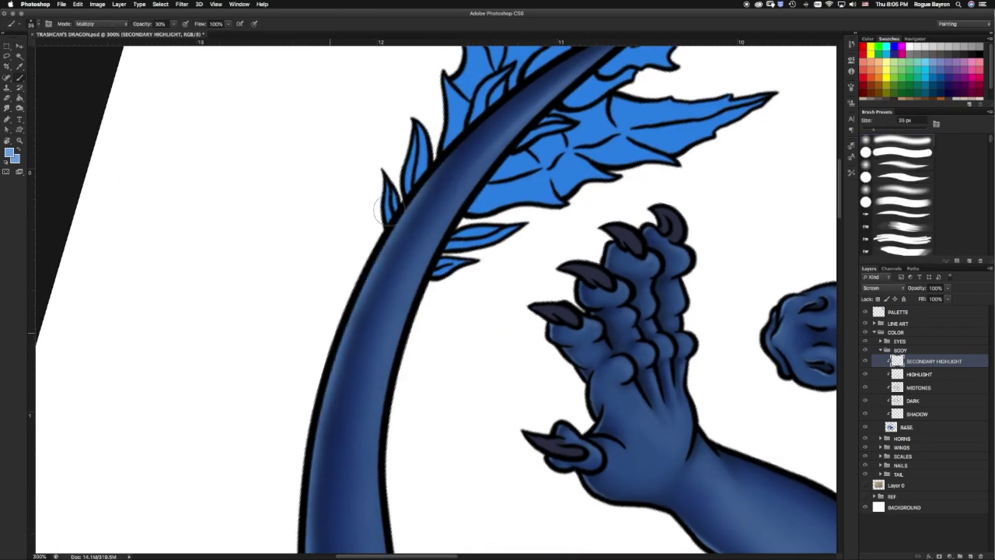
drag(319, 436, 506, 221)
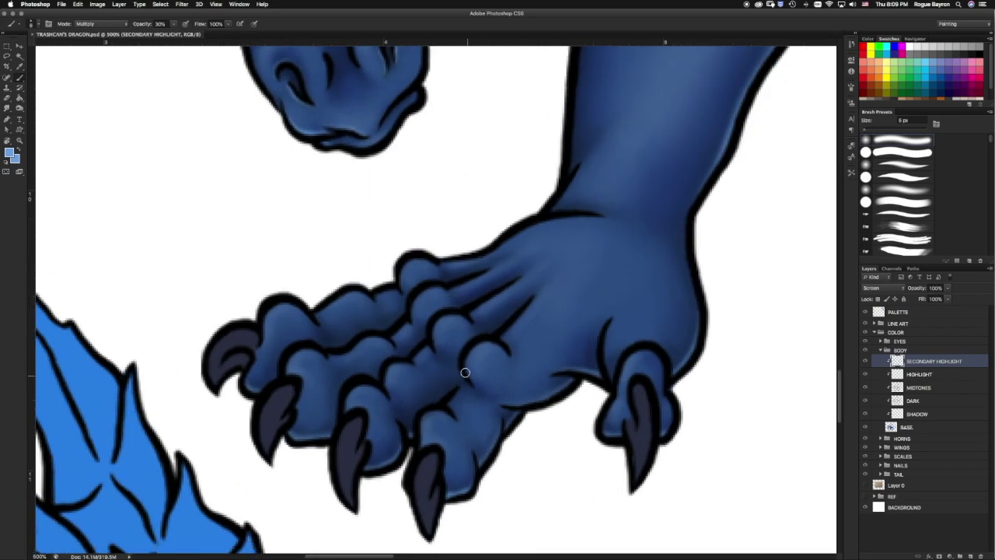
key(e)
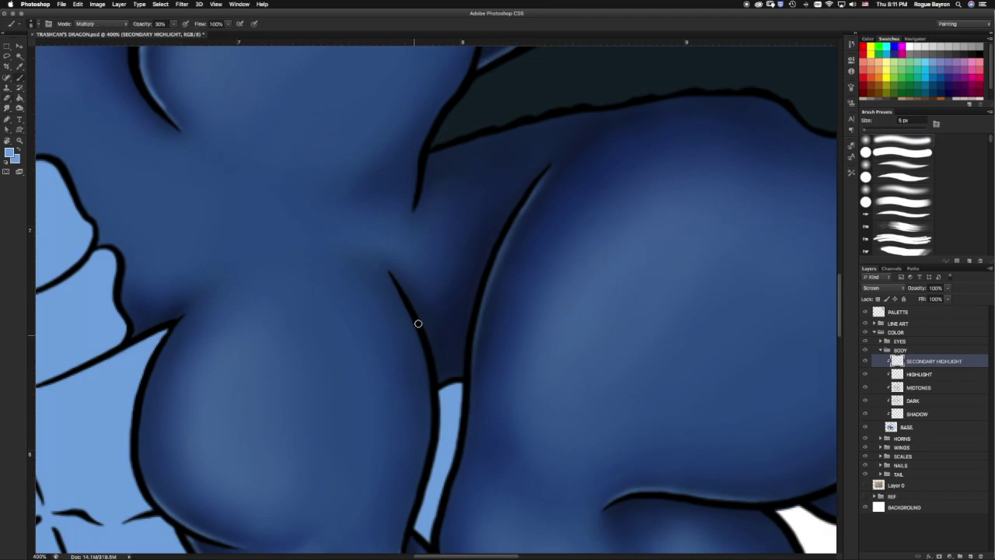
Paint a thin highlight along the inner curved body edge and soften it.
mouse_move(432, 381)
mouse_down()
mouse_move(388, 272)
mouse_move(434, 381)
mouse_up()
key(e)
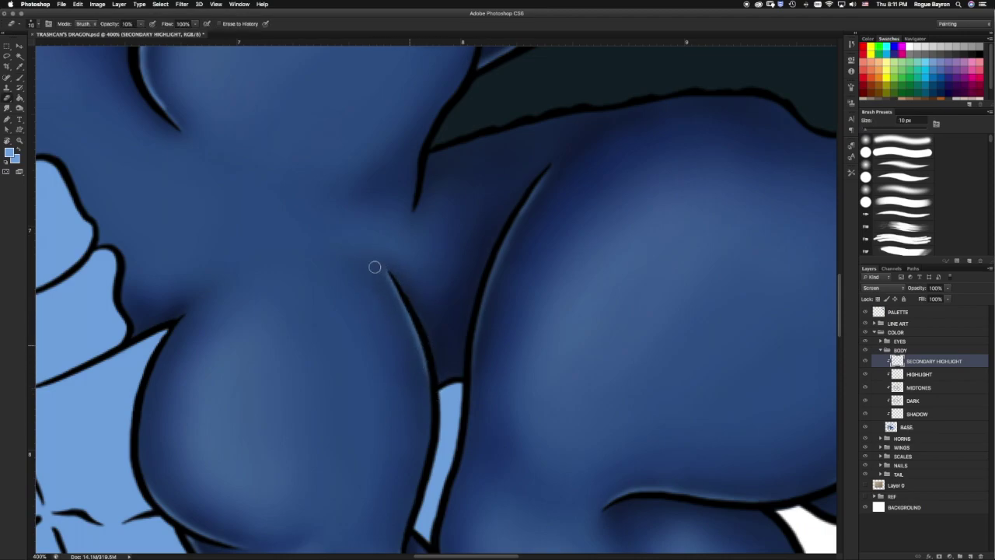
scroll(399, 317, down, 5)
scroll(400, 317, right, 3)
scroll(467, 272, down, 5)
scroll(495, 288, up, 2)
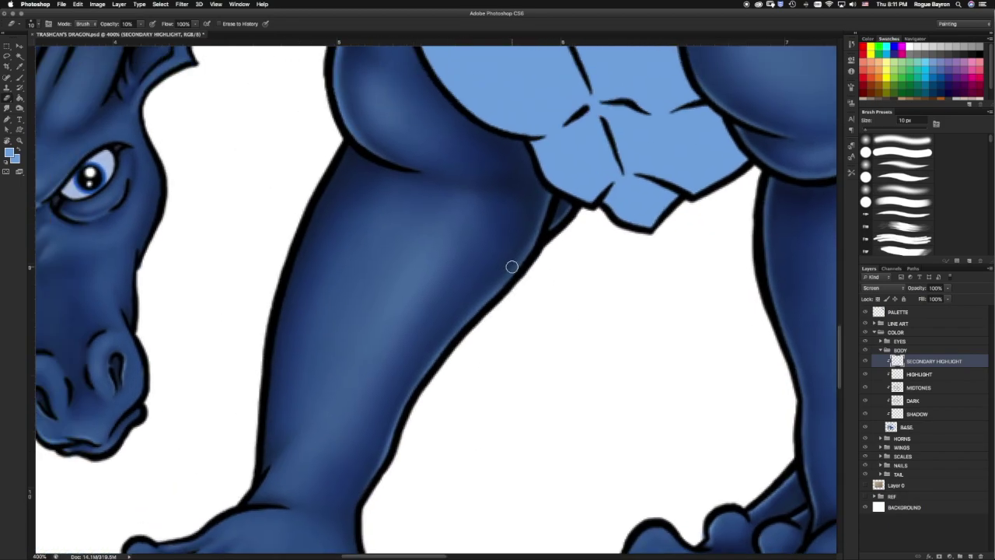
Draw a lasso selection and zoom in on the feet to soften the claw highlight.
key(l)
drag(544, 168, 533, 400)
scroll(381, 262, up, 4)
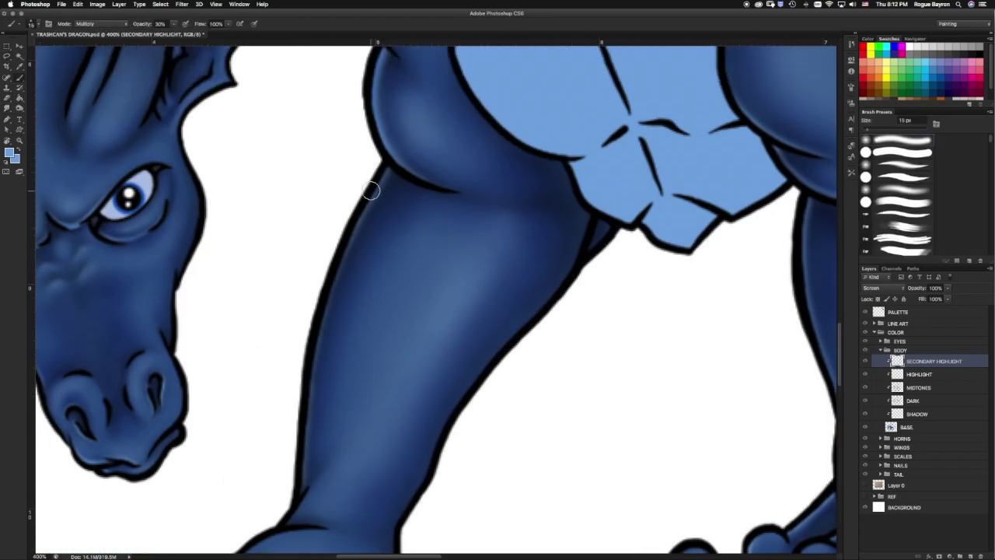
key(b)
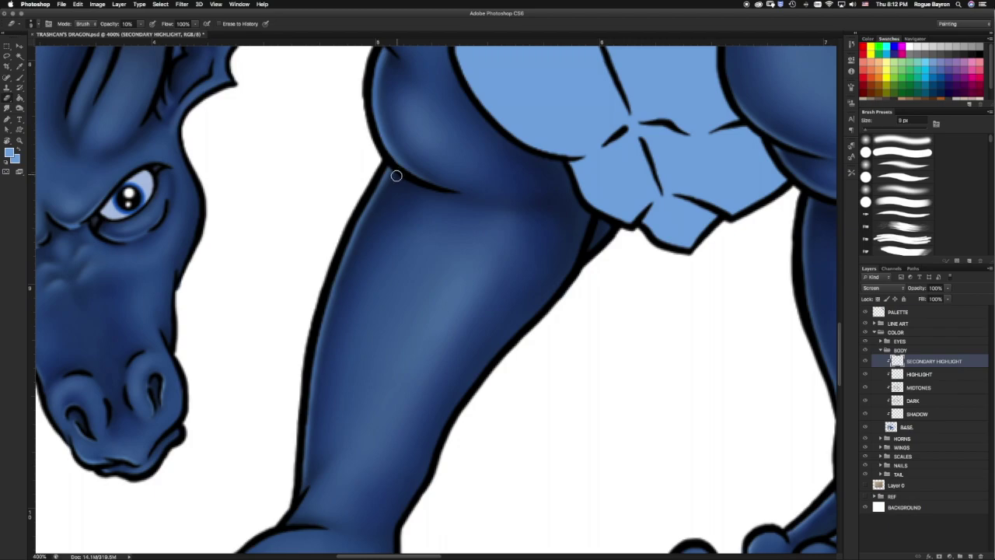
key(b)
mouse_move(306, 464)
mouse_down()
mouse_move(410, 317)
mouse_move(405, 377)
mouse_up()
key(e)
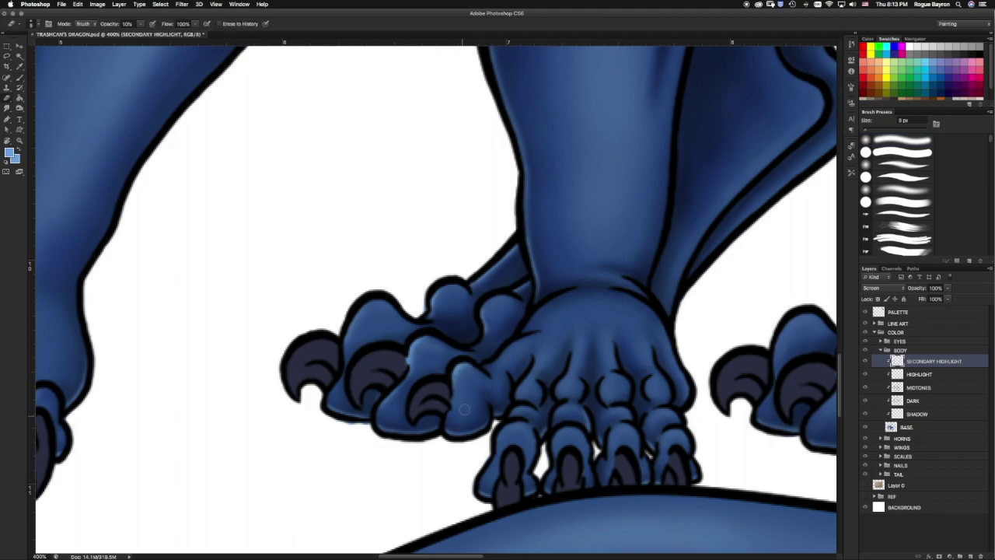
Sample the foot colour and paint toe highlights, erasing at full strength to blend.
scroll(497, 389, right, 2)
scroll(498, 389, down, 1)
key(0)
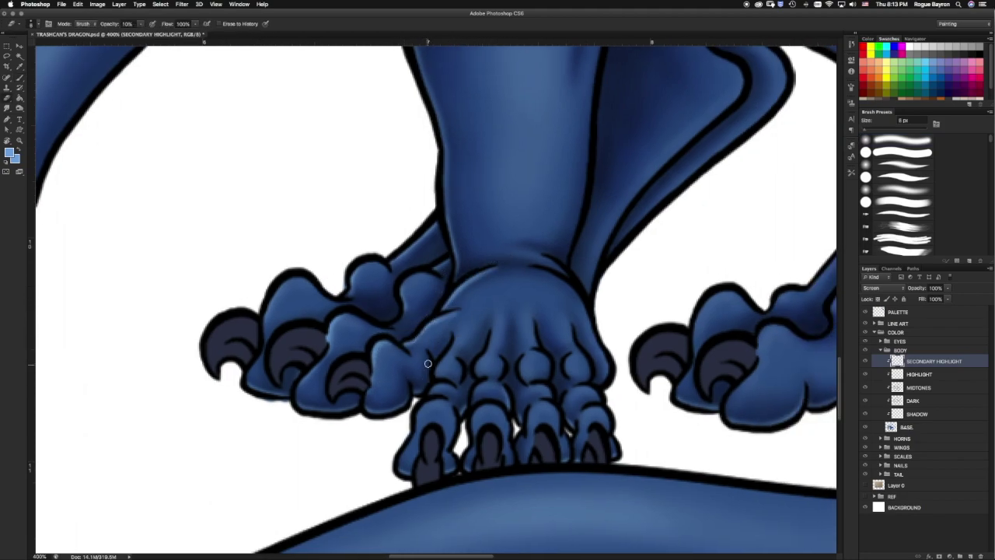
key(b)
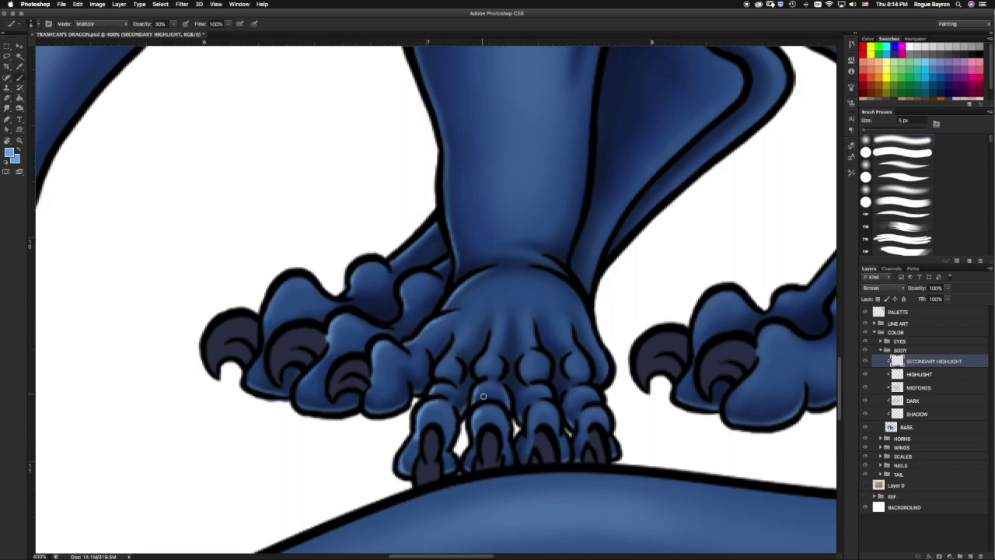
alt+click(509, 395)
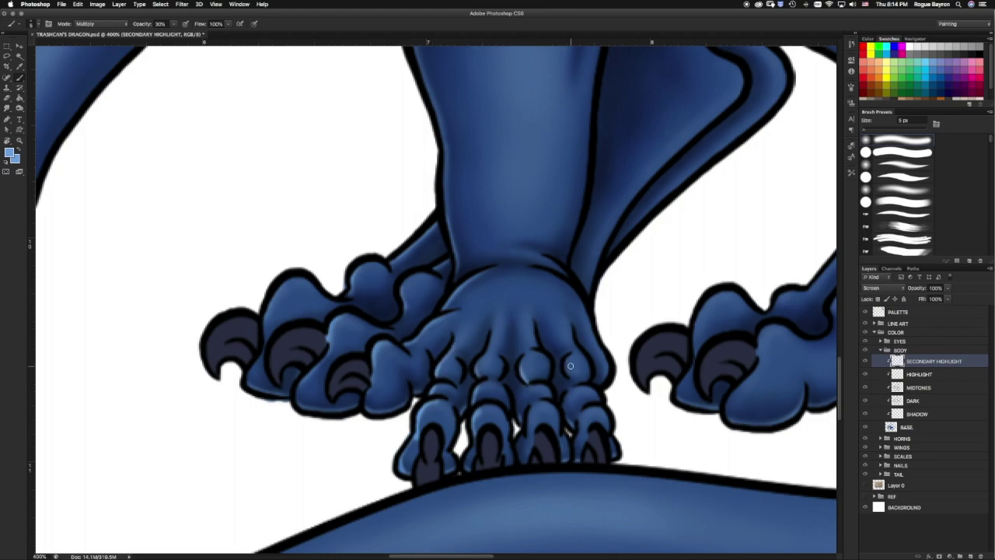
key(e)
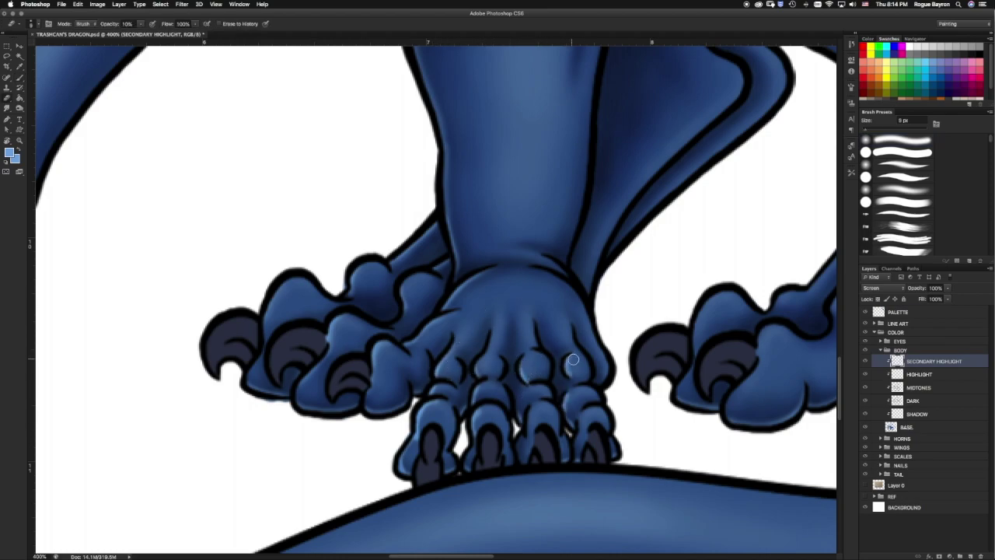
key(b)
key(e)
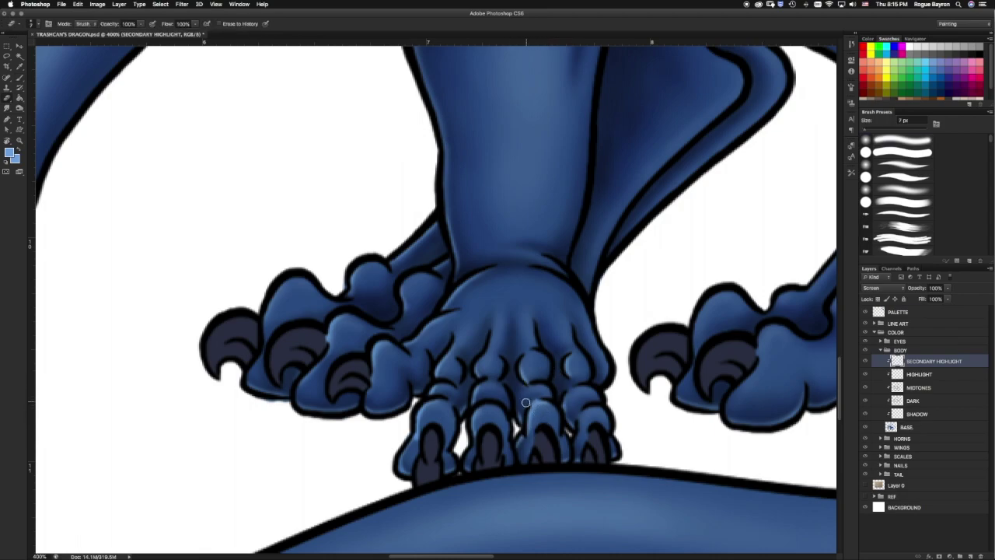
Refine the toe highlights by alternating brush and slightly larger eraser.
key(b)
key(e)
key(b)
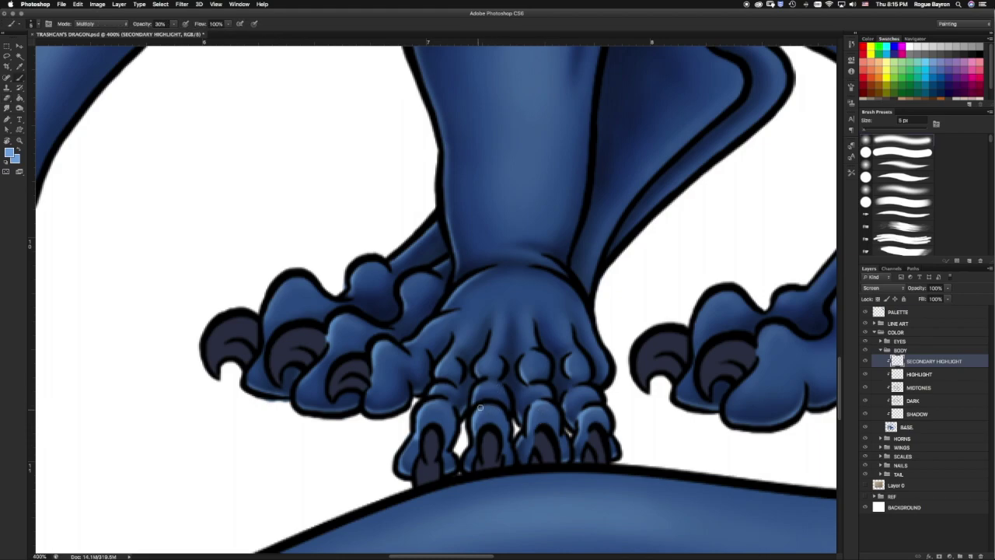
key(e)
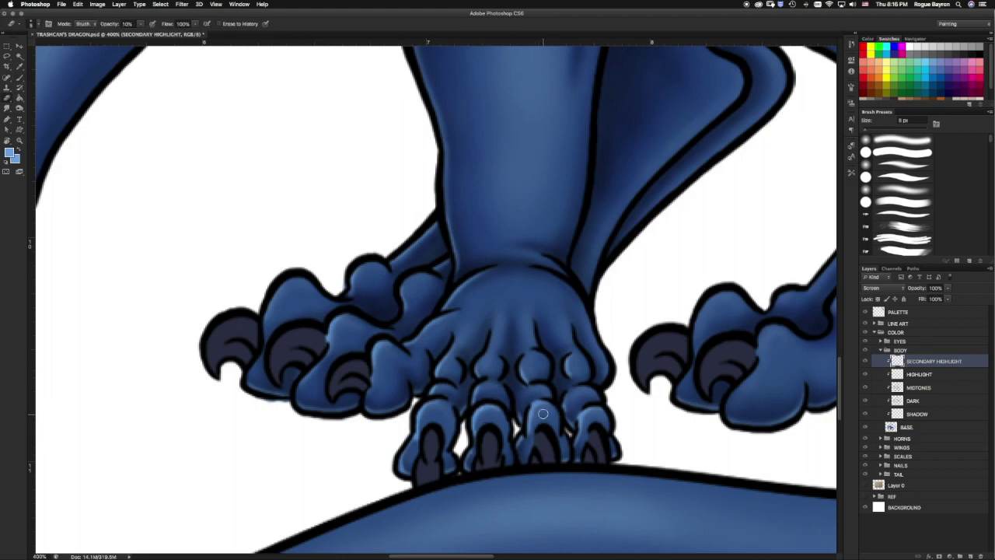
key(b)
scroll(406, 378, right, 5)
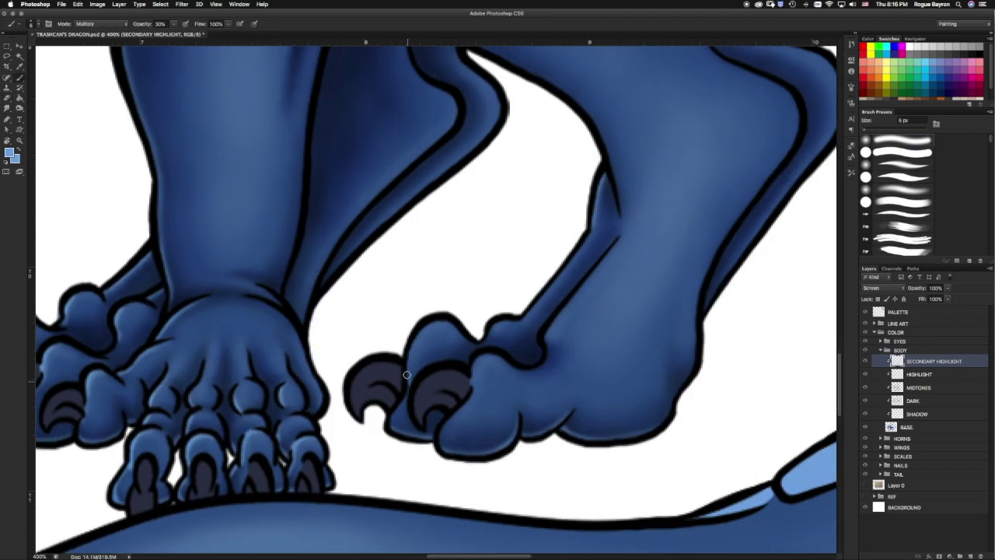
key(e)
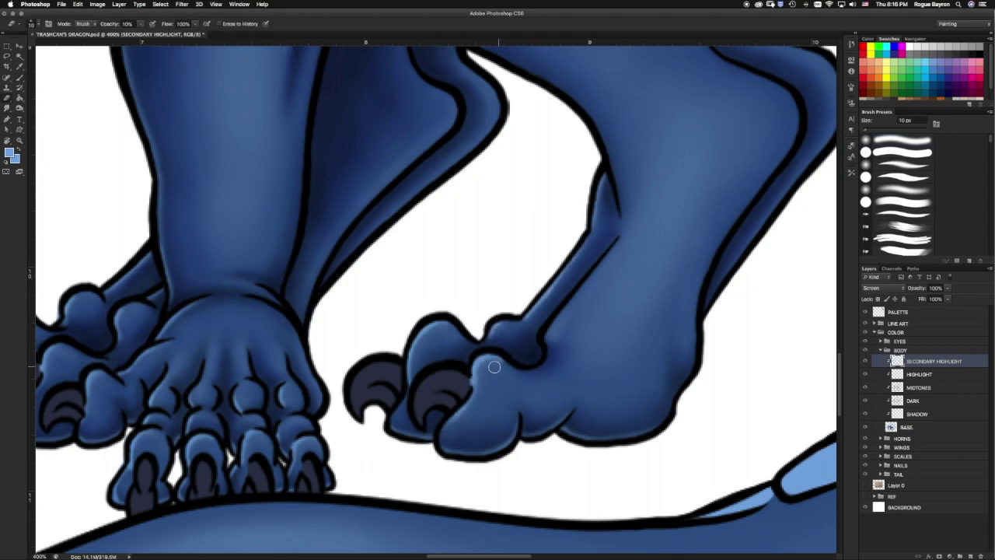
Paint a highlight on the other foot's toe and trim it at full eraser strength.
key(b)
drag(545, 334, 544, 365)
key(e)
key(0)
scroll(545, 311, up, 5)
scroll(479, 289, up, 3)
Add rim highlights along the upper leg and arm edge, softening them.
key(b)
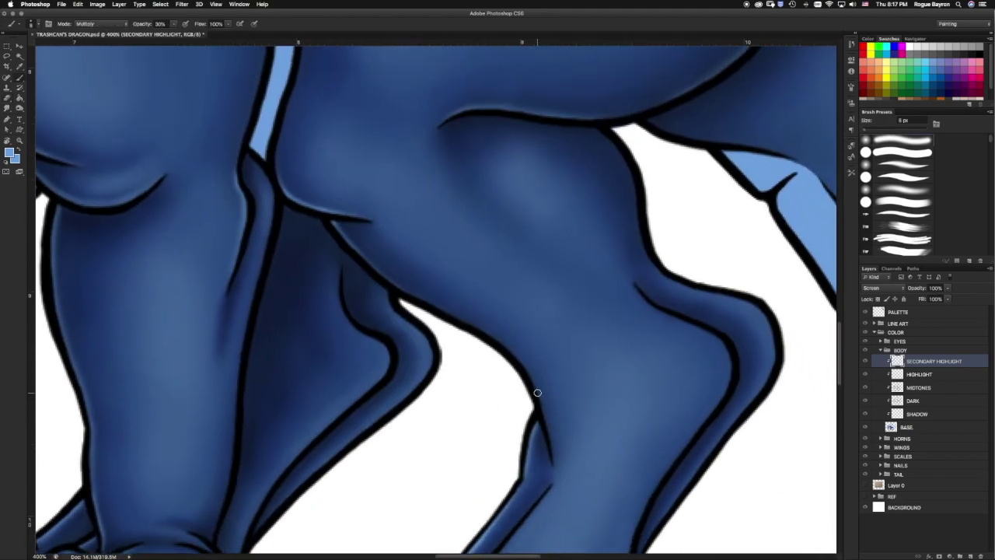
key(e)
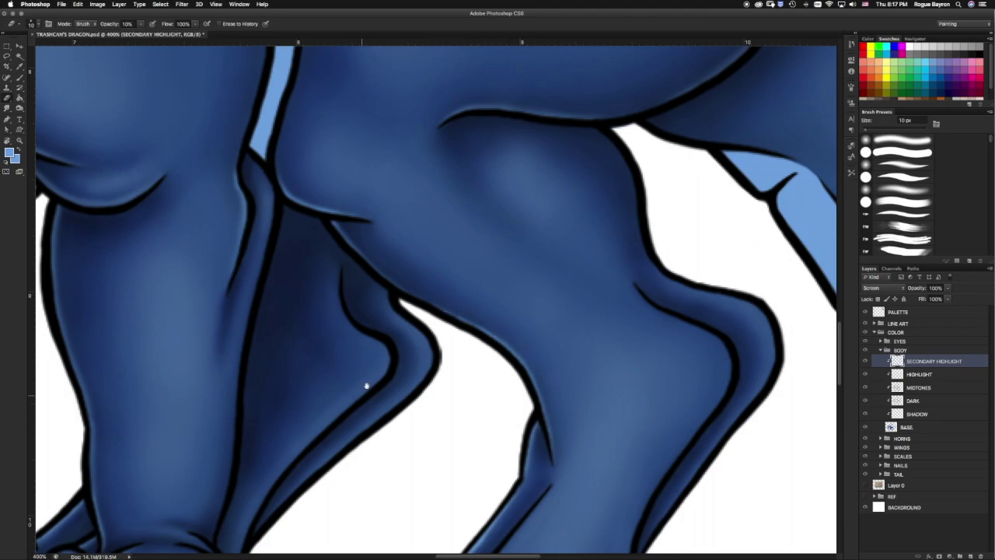
key(b)
scroll(404, 311, down, 10)
scroll(433, 231, up, 8)
drag(611, 162, 591, 211)
key(e)
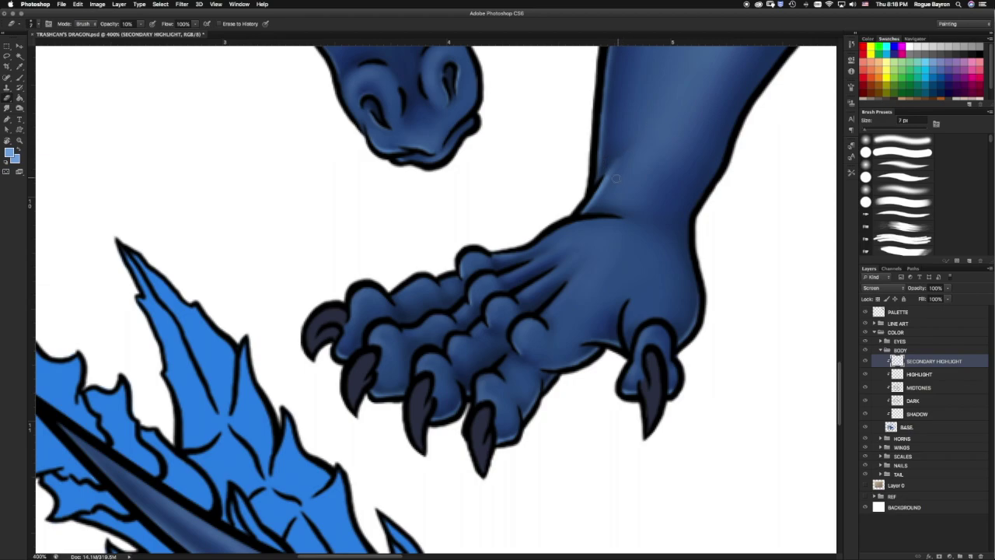
Trim the hand highlights with a 5 px eraser at full strength.
key(b)
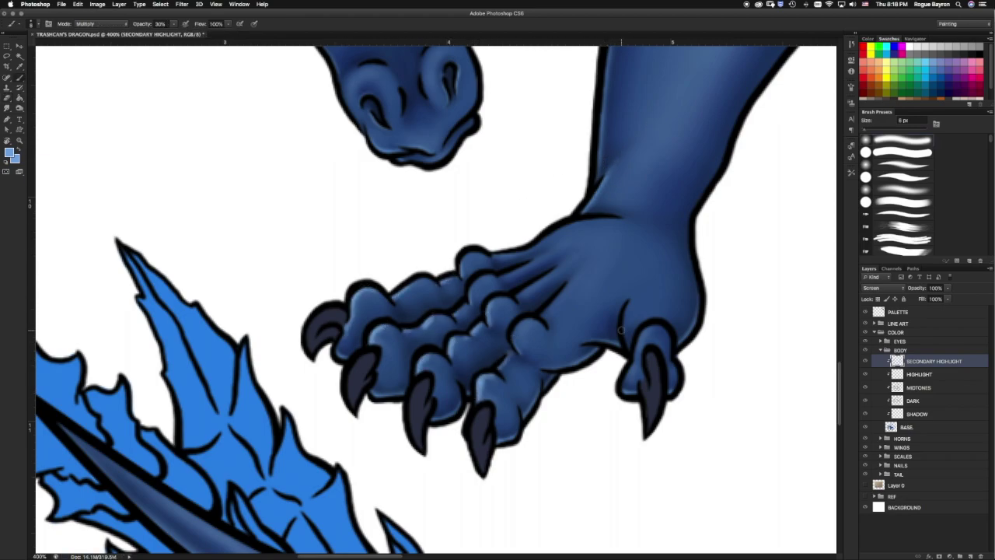
key(e)
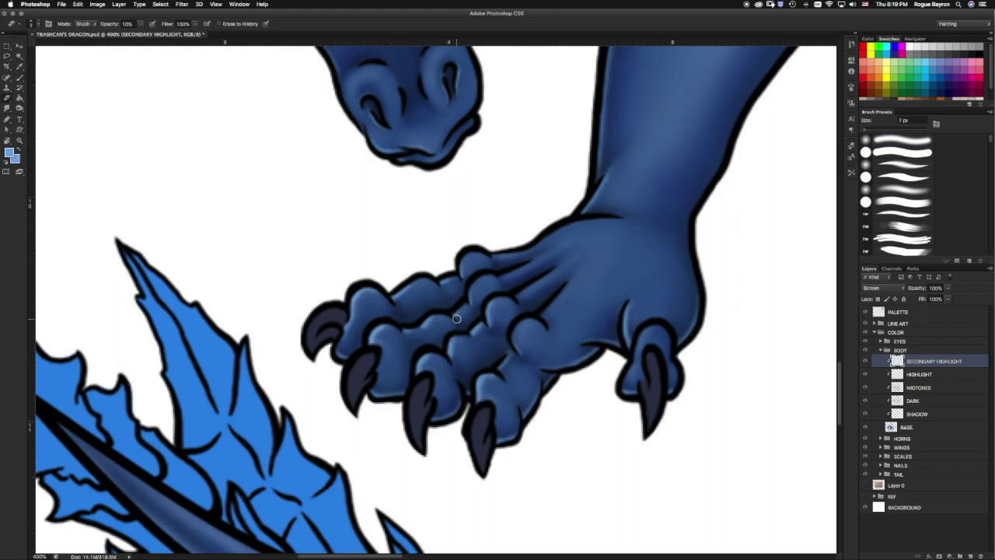
key(0)
key(bracketleft)
key(bracketleft)
Pan over the head and belly edges and trim highlights with a 20 px eraser.
scroll(431, 315, down, 3)
scroll(430, 315, up, 10)
scroll(332, 393, up, 3)
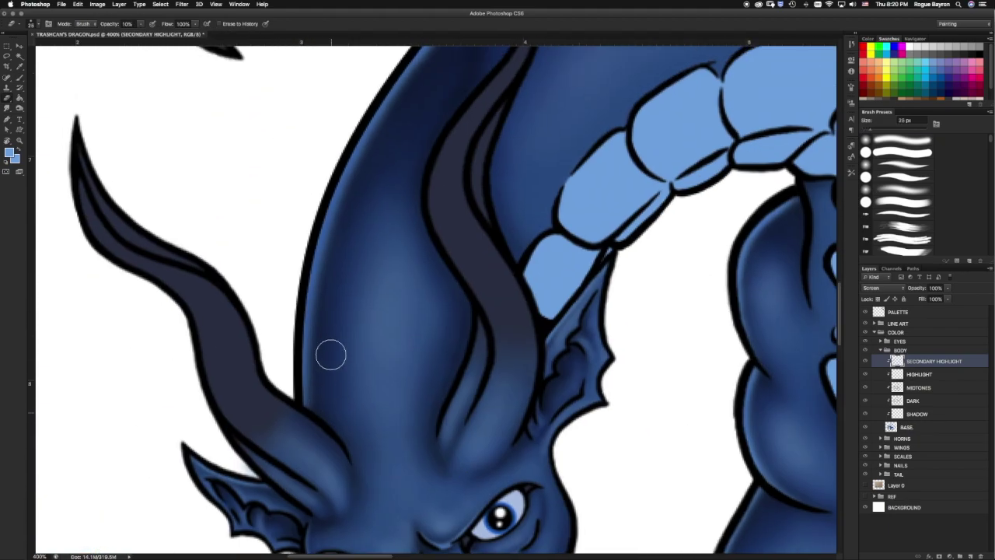
scroll(346, 245, up, 5)
scroll(482, 311, up, 5)
key(bracketleft)
key(bracketleft)
key(bracketleft)
scroll(388, 357, up, 5)
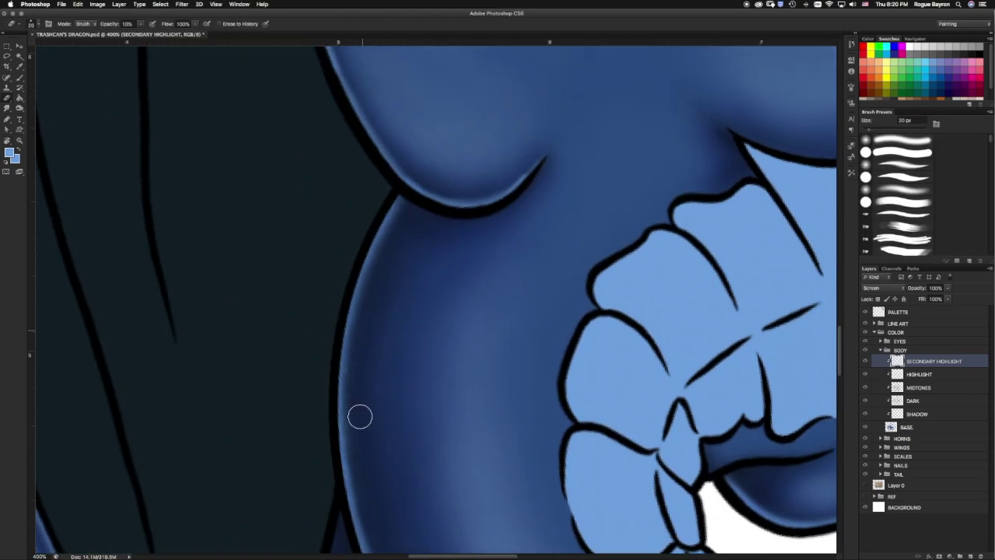
scroll(363, 480, down, 5)
scroll(351, 404, down, 5)
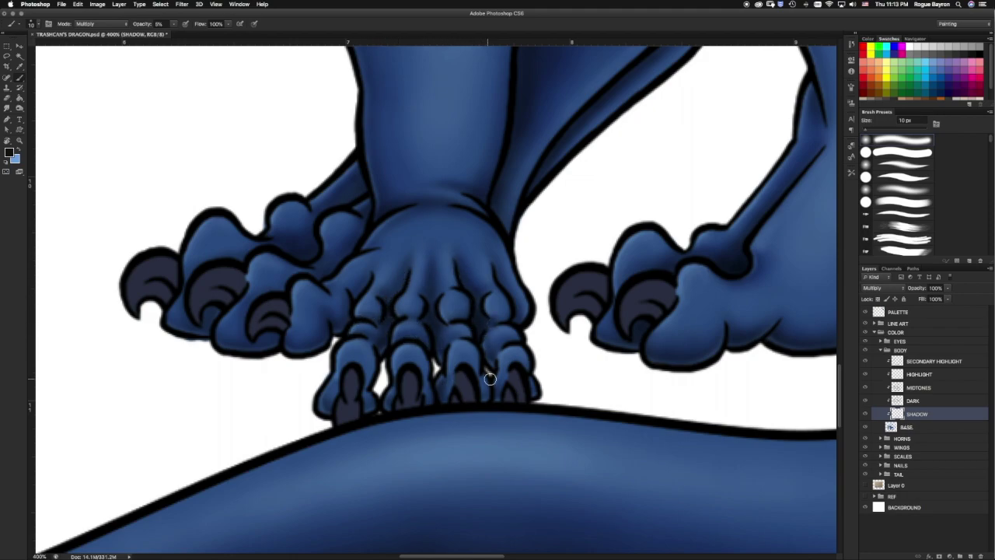
Darken the soft shadows around the dragon's claws with a small brush.
key(bracketright)
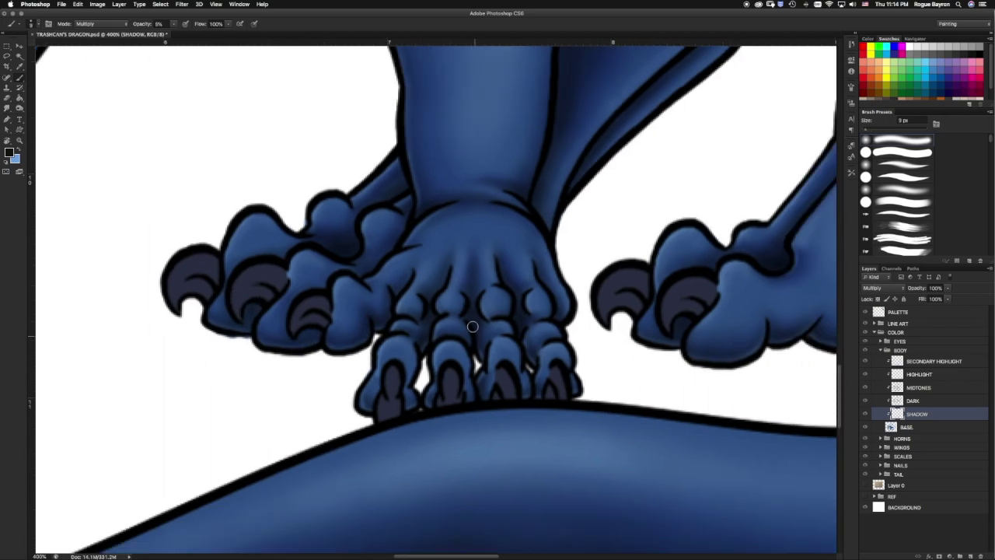
drag(284, 246, 252, 262)
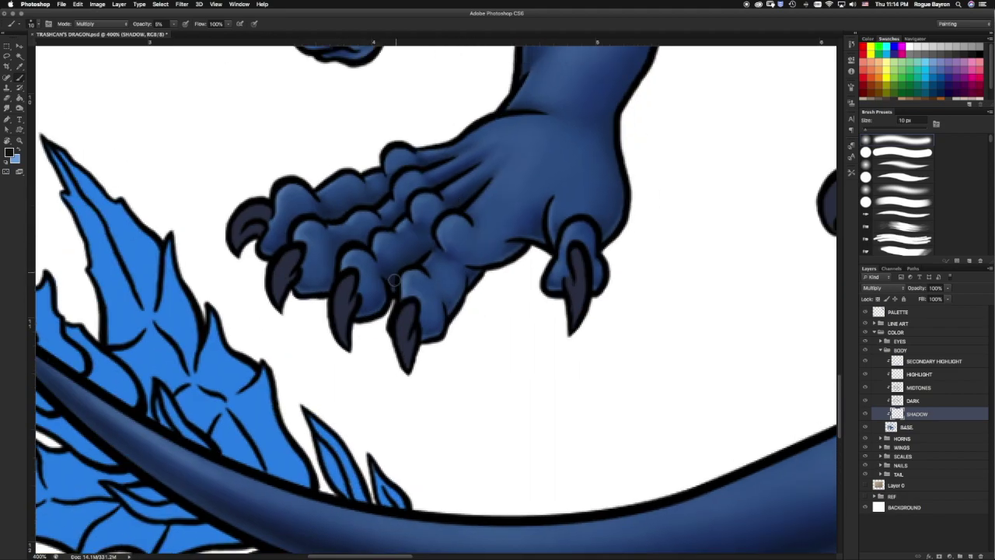
key(bracketleft)
key(bracketleft)
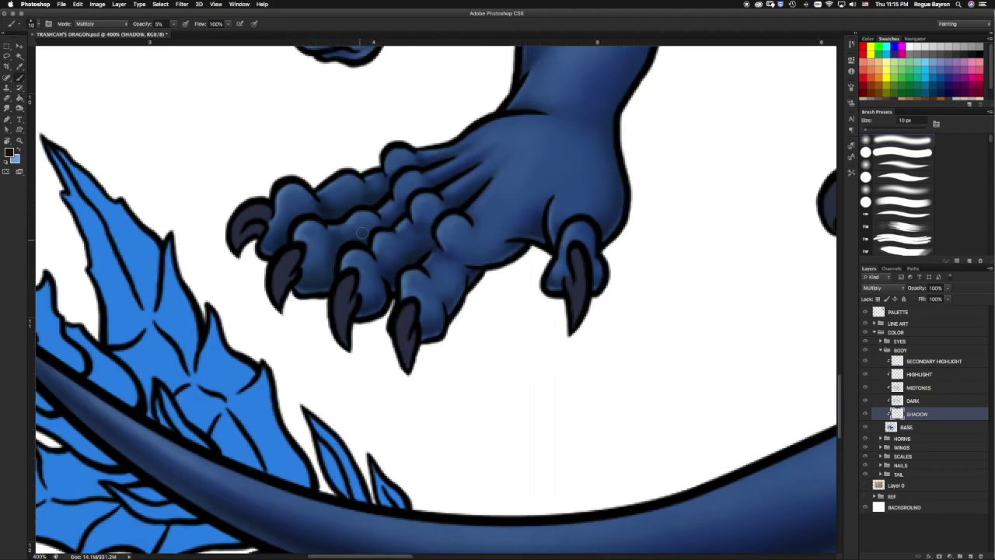
key(bracketleft)
key(bracketleft)
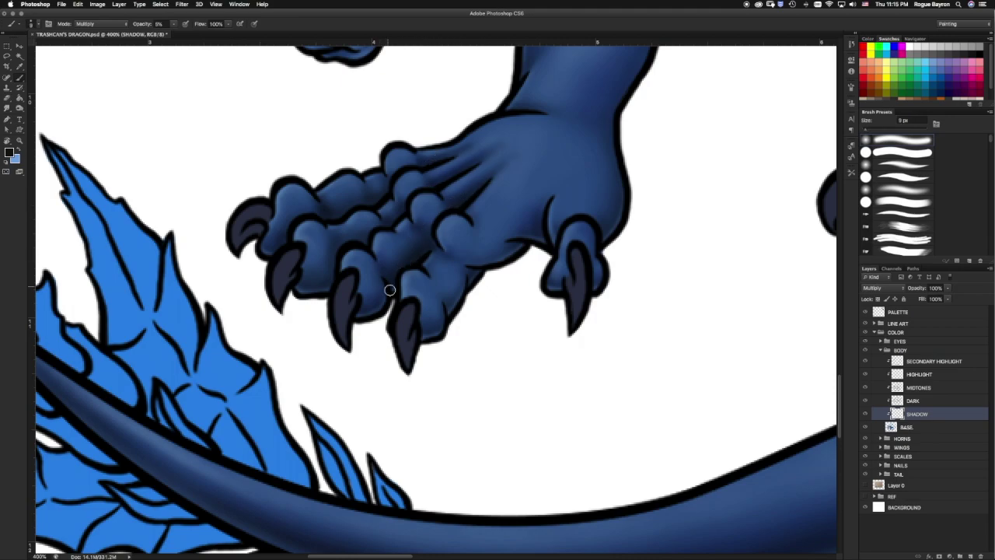
scroll(353, 256, up, 5)
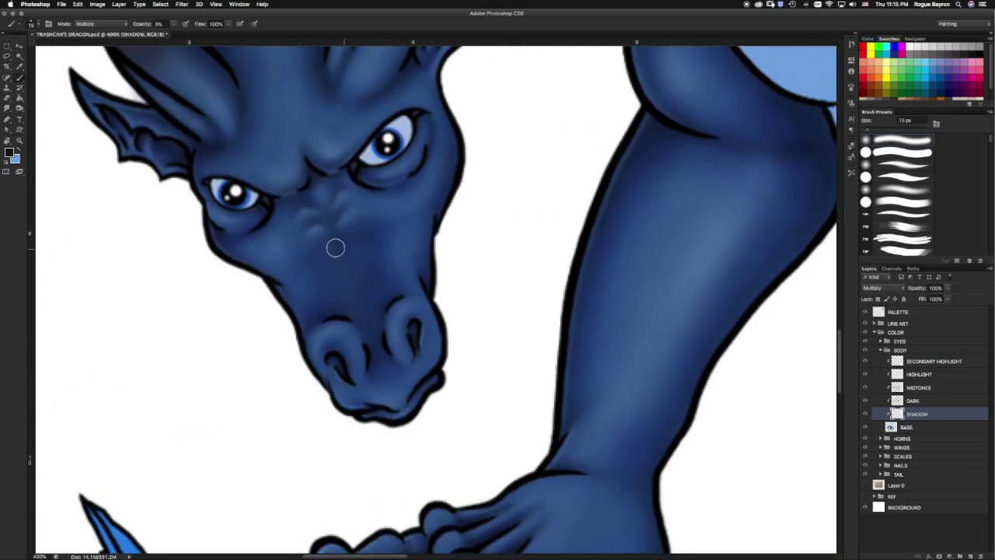
scroll(259, 206, up, 3)
scroll(350, 249, up, 3)
key(bracketleft)
key(bracketleft)
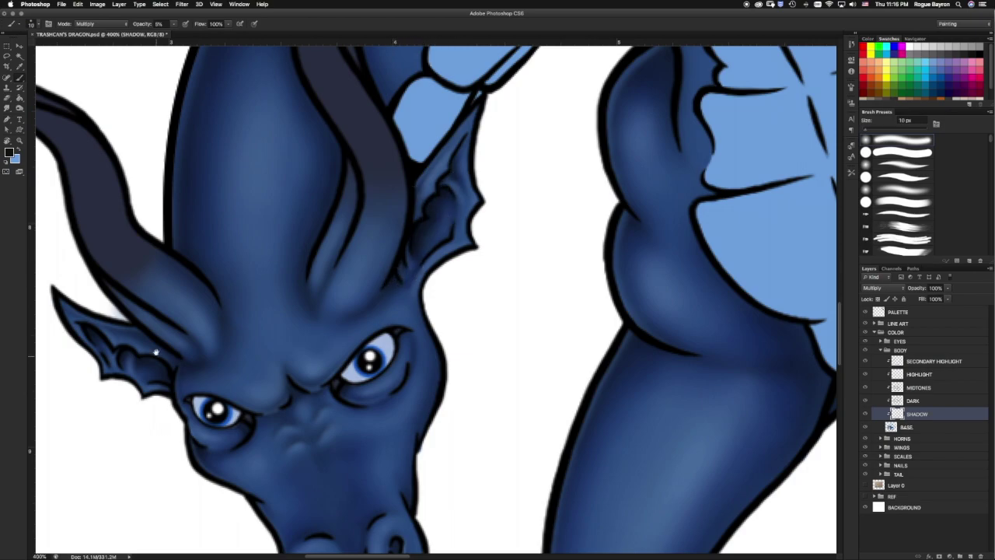
scroll(177, 344, left, 3)
scroll(233, 319, down, 1)
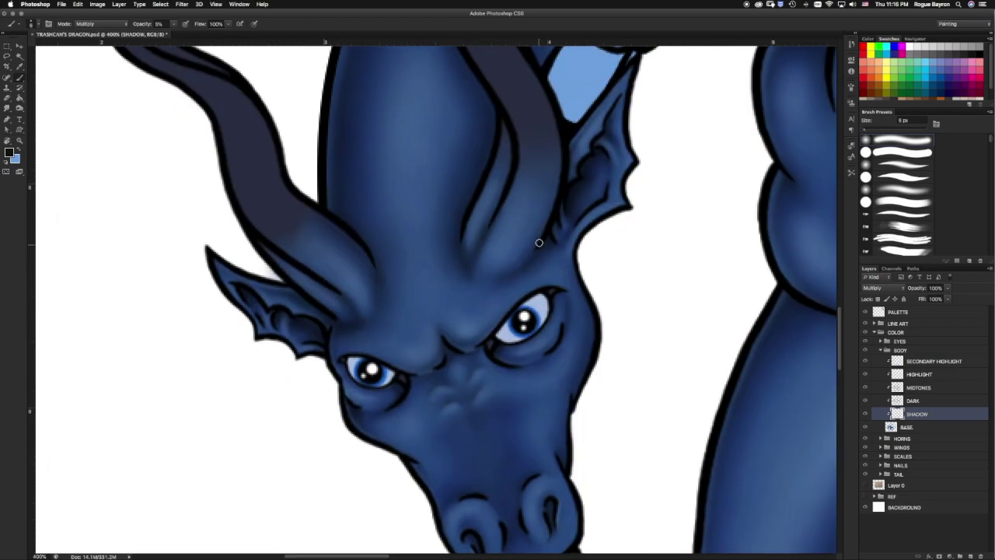
scroll(437, 160, down, 2)
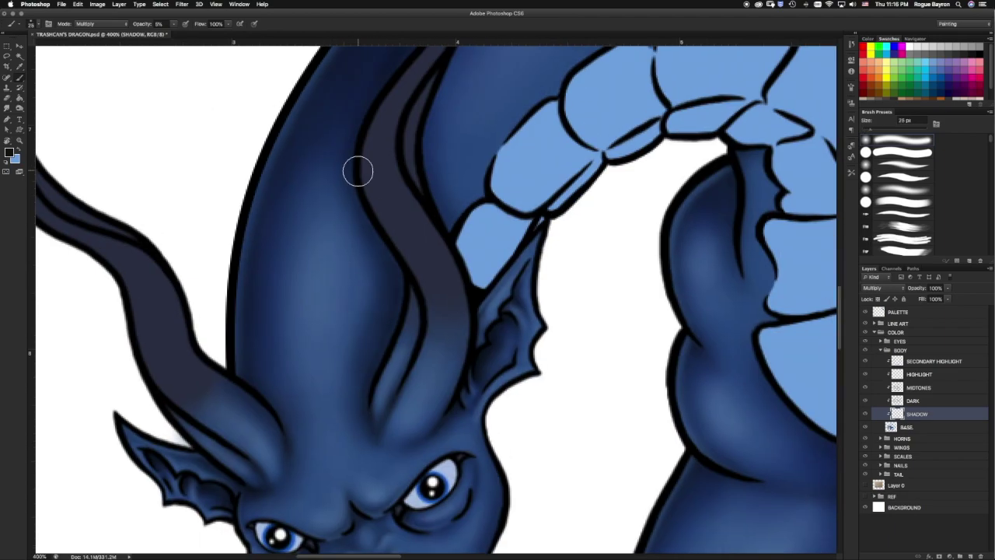
scroll(349, 164, down, 3)
scroll(335, 198, down, 3)
scroll(335, 259, up, 2)
Shade the broad body coil and belly with soft Multiply shadows.
key(bracketright)
key(bracketright)
key(bracketright)
key(bracketleft)
key(bracketleft)
key(bracketleft)
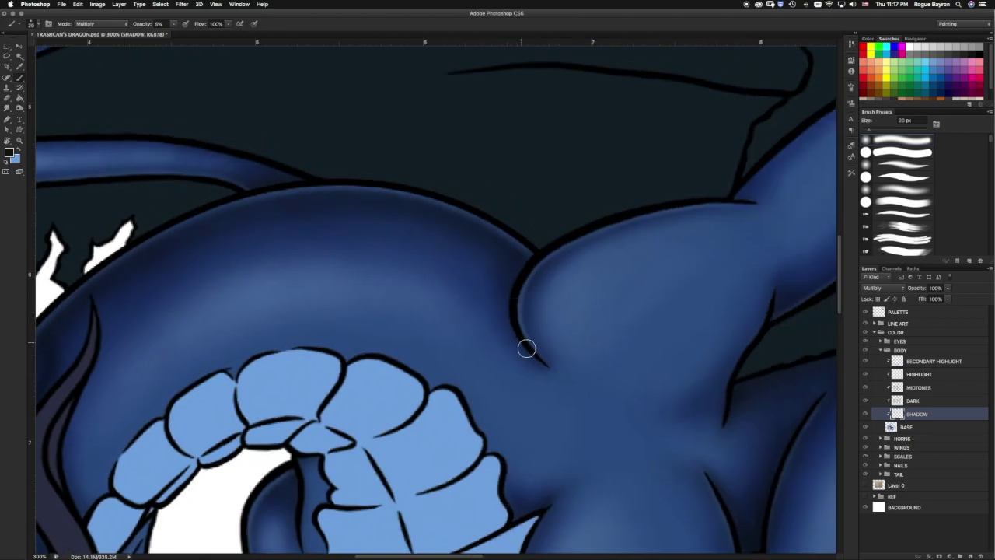
scroll(378, 220, left, 3)
scroll(405, 247, down, 4)
key(bracketleft)
key(bracketleft)
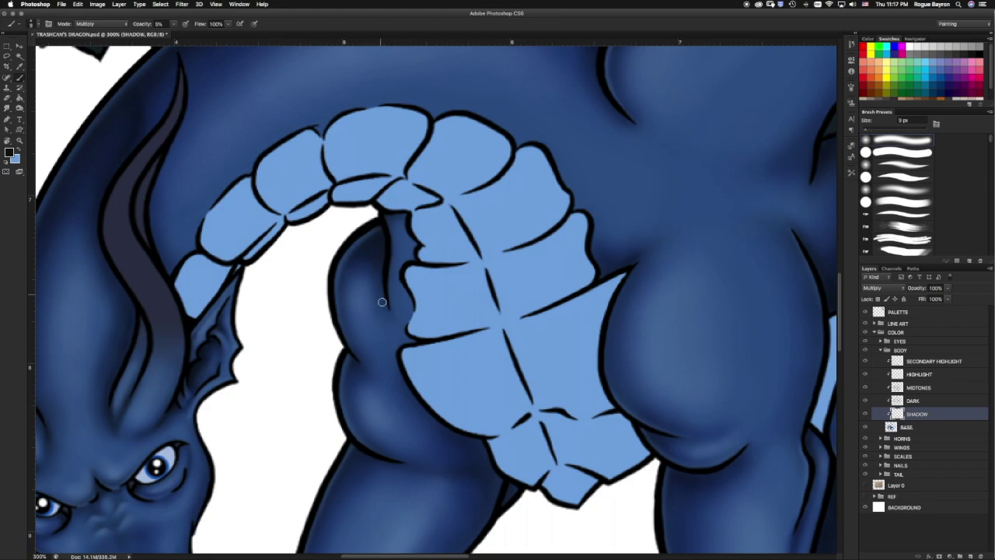
scroll(342, 369, down, 3)
Shade the head and legs, then save the painting.
key(bracketright)
key(bracketright)
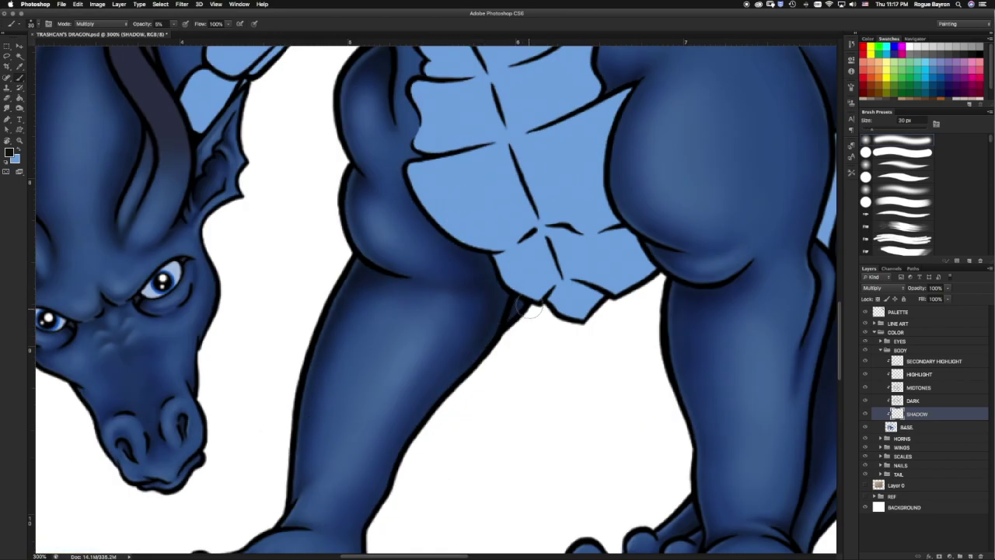
scroll(529, 309, down, 2)
scroll(529, 309, right, 5)
scroll(493, 275, down, 3)
scroll(493, 275, right, 5)
key(bracketleft)
scroll(448, 346, right, 5)
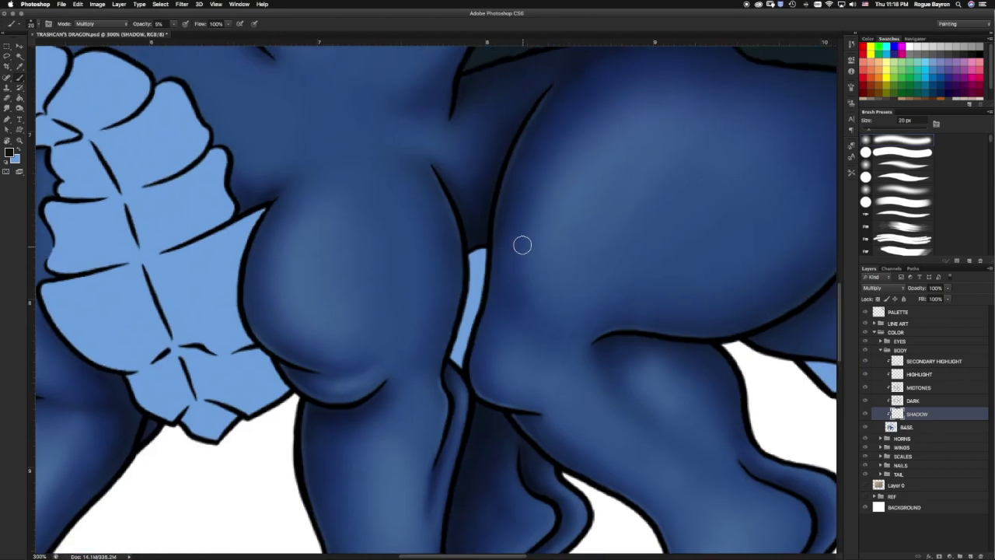
scroll(593, 240, up, 3)
key(bracketleft)
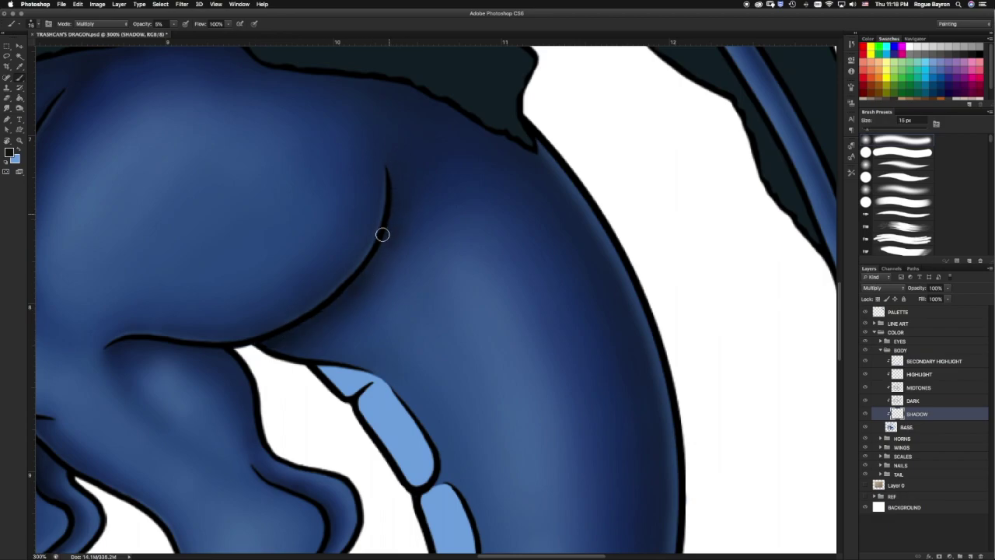
scroll(382, 232, down, 5)
scroll(497, 238, up, 5)
scroll(411, 278, up, 5)
key(ctrl+s)
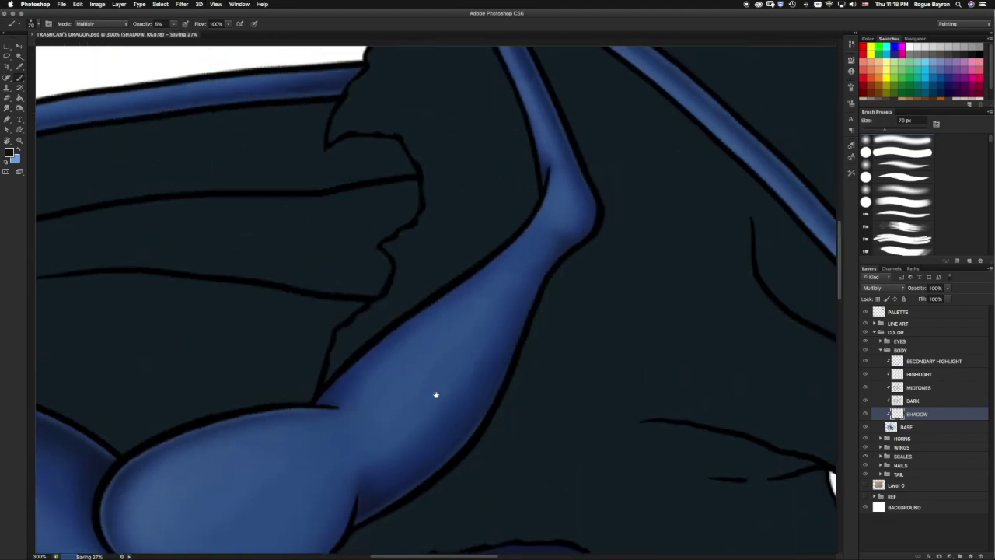
Build soft shadows along the wing bones with a finer brush.
scroll(459, 230, down, 5)
key(bracketleft)
key(bracketleft)
key(bracketleft)
key(bracketleft)
scroll(443, 174, up, 5)
key(bracketleft)
key(bracketleft)
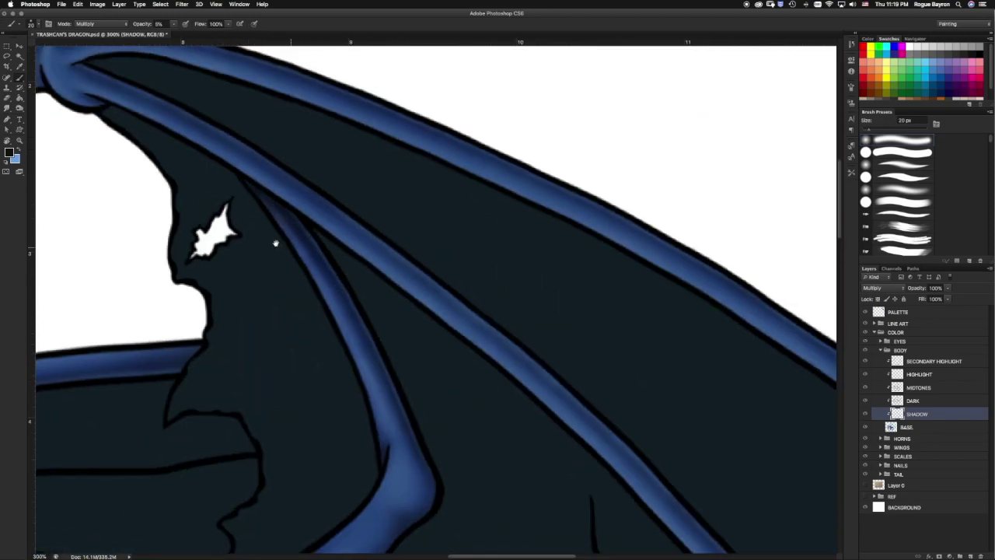
scroll(366, 271, down, 3)
scroll(366, 271, left, 5)
scroll(522, 262, down, 5)
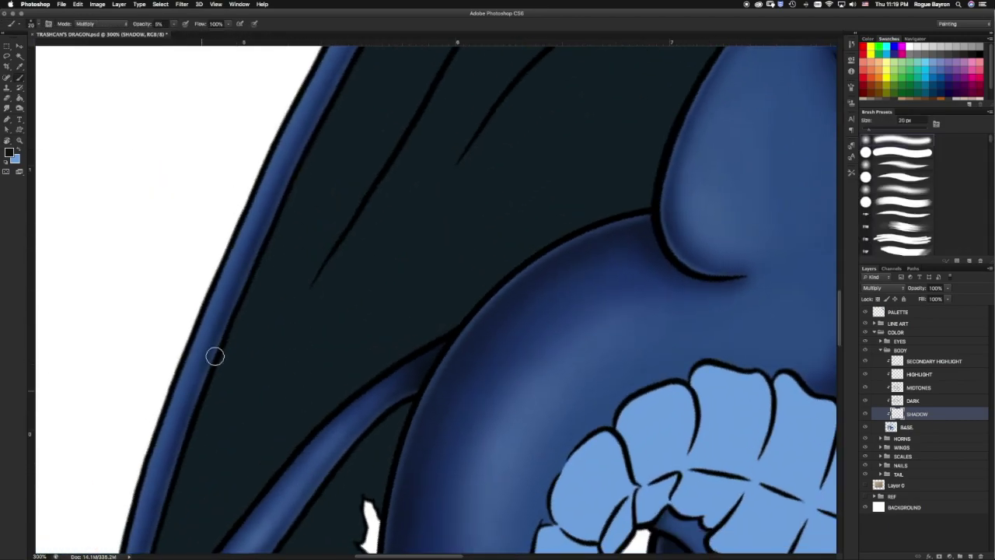
scroll(216, 355, down, 5)
scroll(200, 311, up, 5)
scroll(231, 293, up, 5)
scroll(378, 94, right, 5)
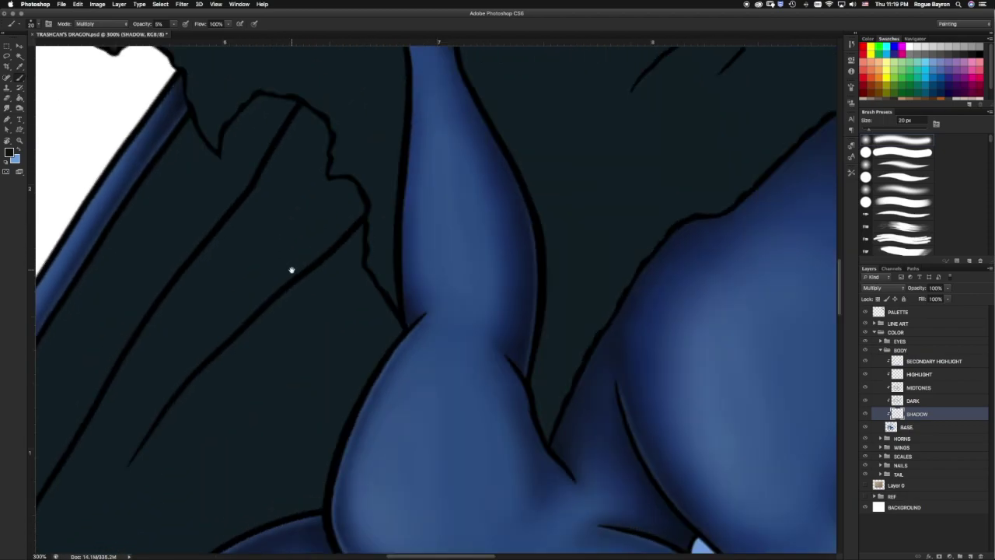
scroll(291, 269, up, 5)
scroll(256, 325, up, 3)
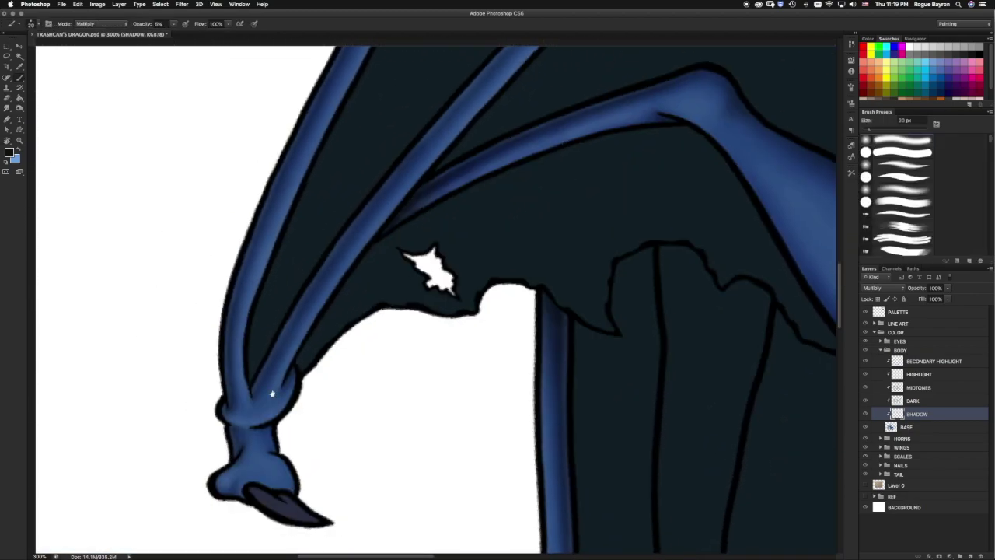
Rotate the view along the wing and shade the wing-bone tip.
mouse_move(425, 157)
mouse_down()
mouse_move(300, 320)
mouse_move(396, 182)
mouse_move(438, 182)
mouse_move(420, 238)
mouse_up()
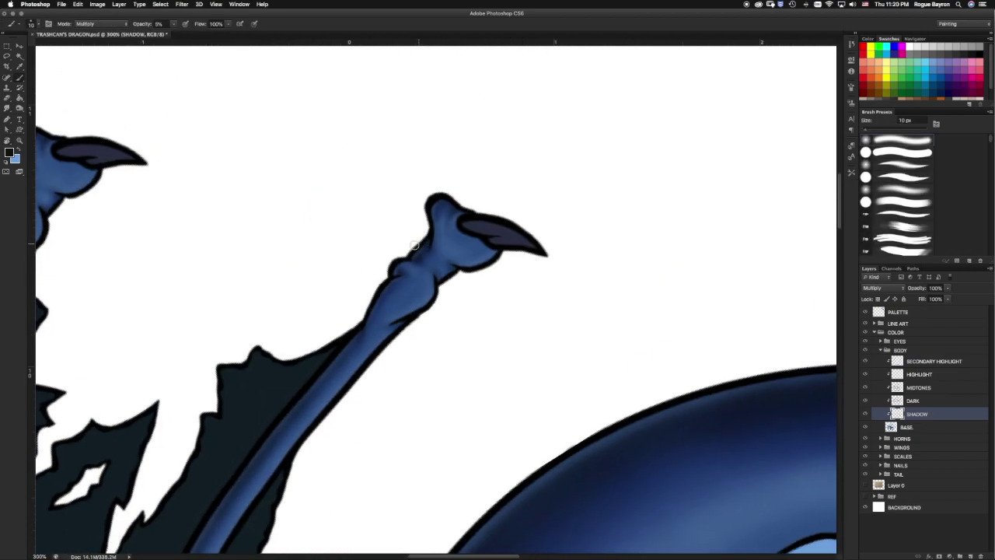
drag(416, 253, 461, 159)
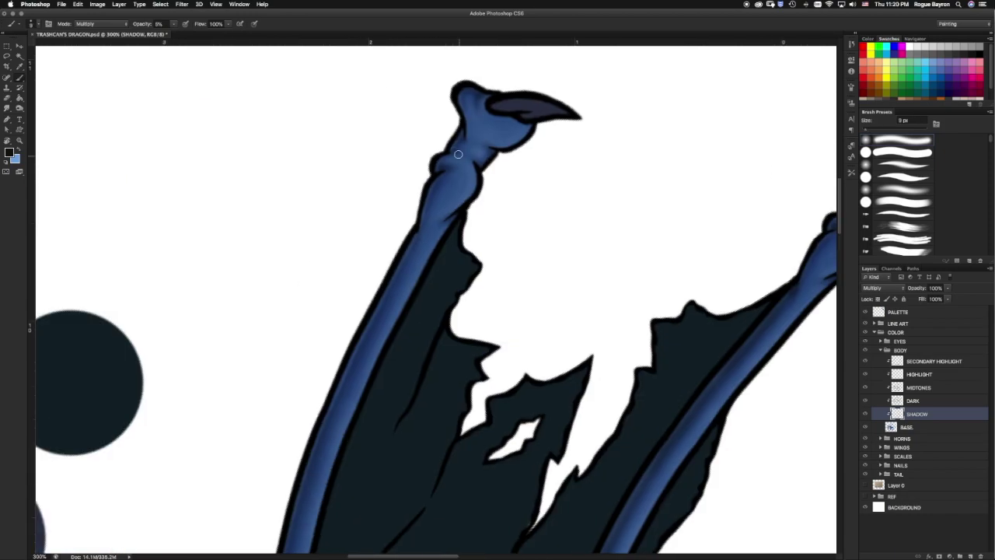
scroll(381, 234, down, 5)
scroll(366, 171, down, 5)
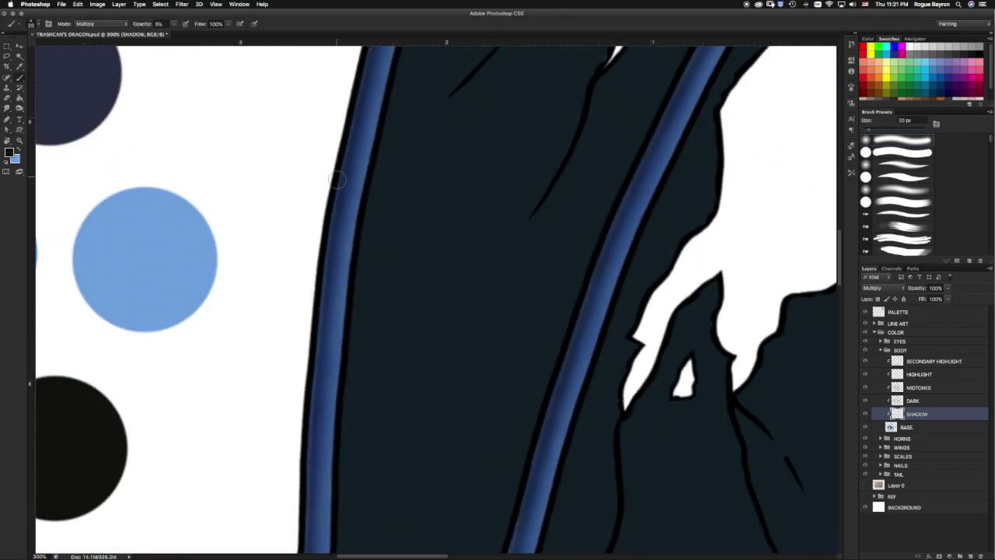
scroll(319, 202, down, 5)
scroll(280, 171, down, 5)
scroll(326, 200, down, 5)
scroll(400, 304, down, 5)
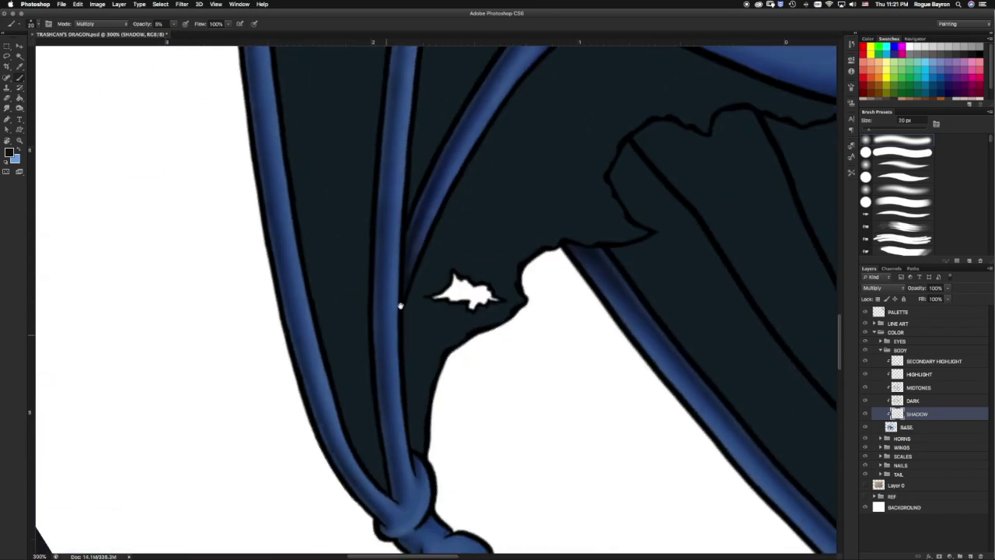
scroll(362, 402, down, 5)
scroll(204, 229, right, 5)
Shade the wing edge, feet and front claw.
key(])
scroll(255, 267, up, 5)
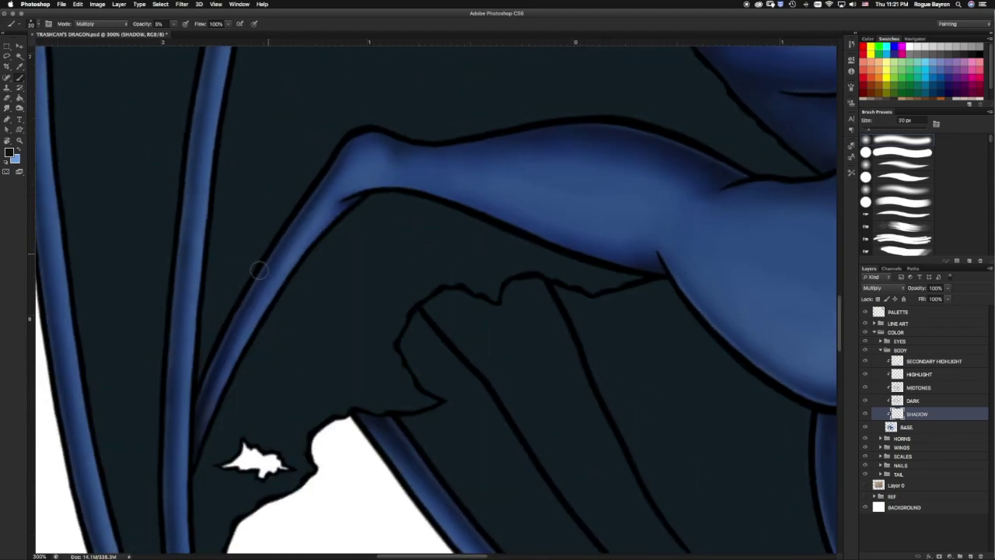
scroll(245, 394, up, 5)
scroll(308, 210, up, 5)
scroll(308, 210, up, 5)
scroll(237, 345, down, 5)
key([)
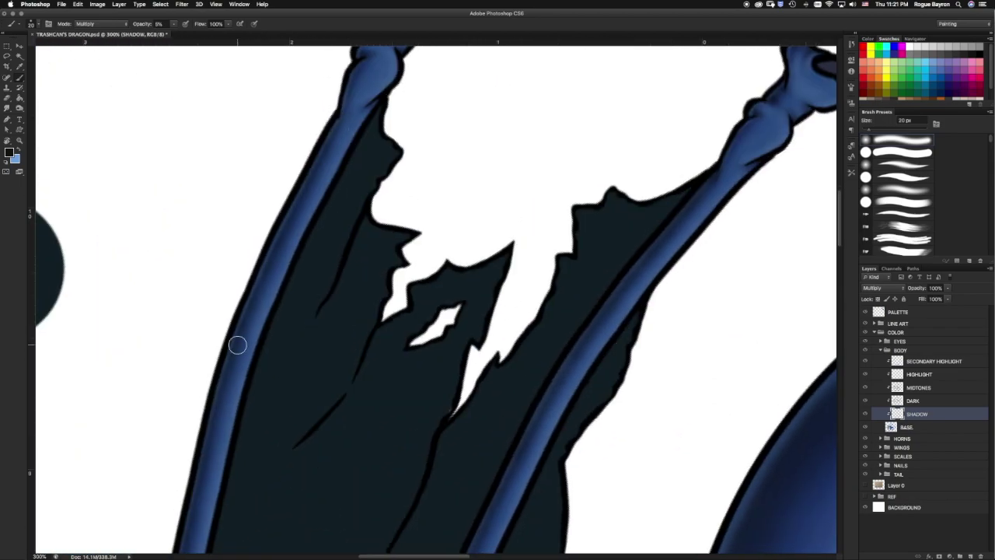
scroll(237, 345, down, 5)
scroll(296, 287, down, 5)
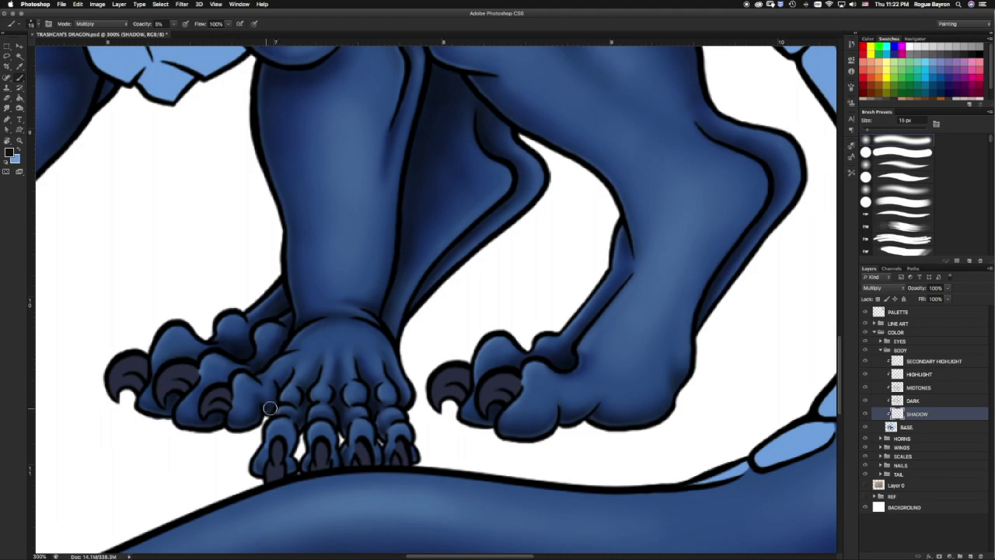
scroll(269, 409, down, 5)
scroll(401, 229, left, 5)
key([)
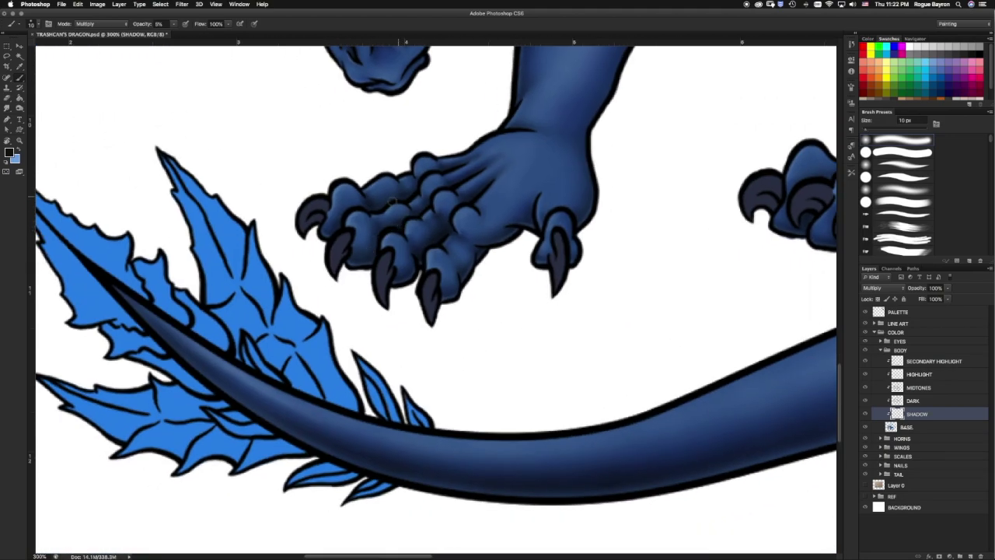
scroll(455, 208, up, 5)
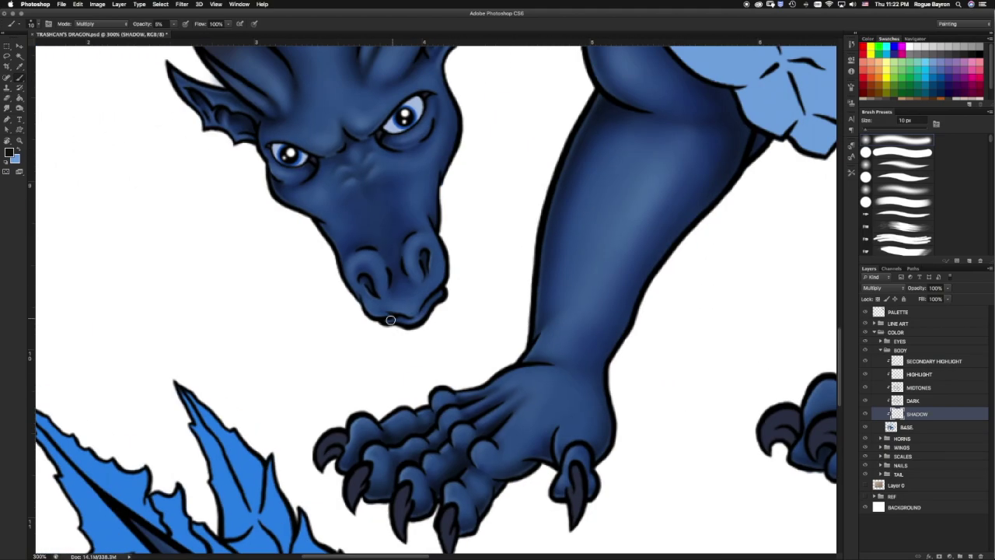
scroll(432, 235, up, 1)
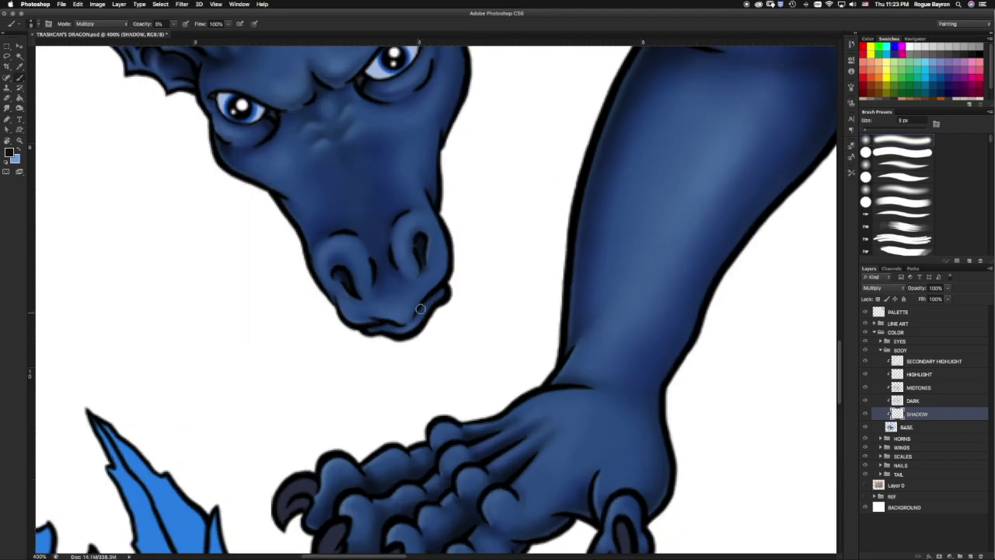
Deepen the shadows around the head, body and legs.
key(bracketright)
key(bracketright)
key(bracketright)
scroll(329, 144, up, 3)
scroll(359, 231, left, 1)
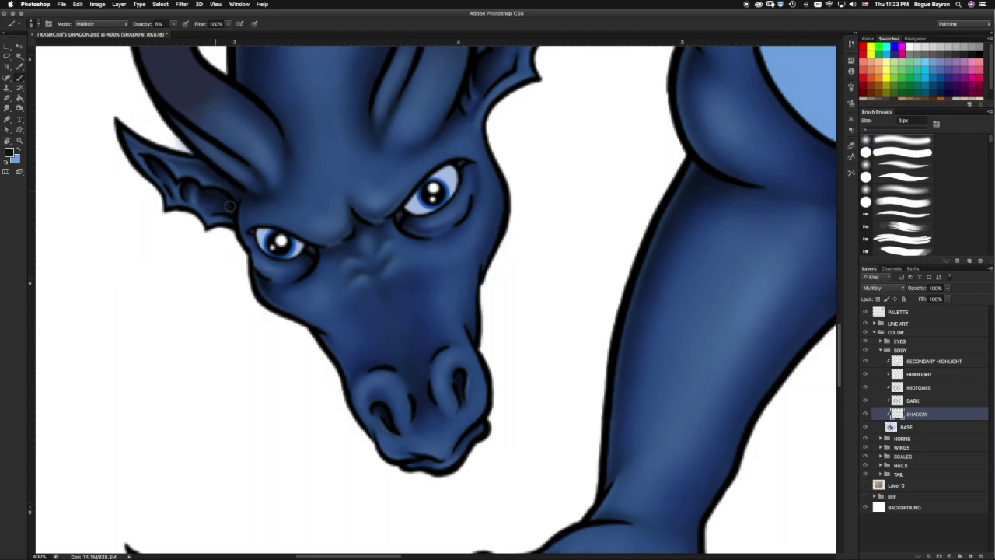
scroll(206, 189, up, 2)
scroll(326, 202, right, 1)
key(bracketright)
scroll(340, 275, up, 3)
scroll(380, 199, right, 3)
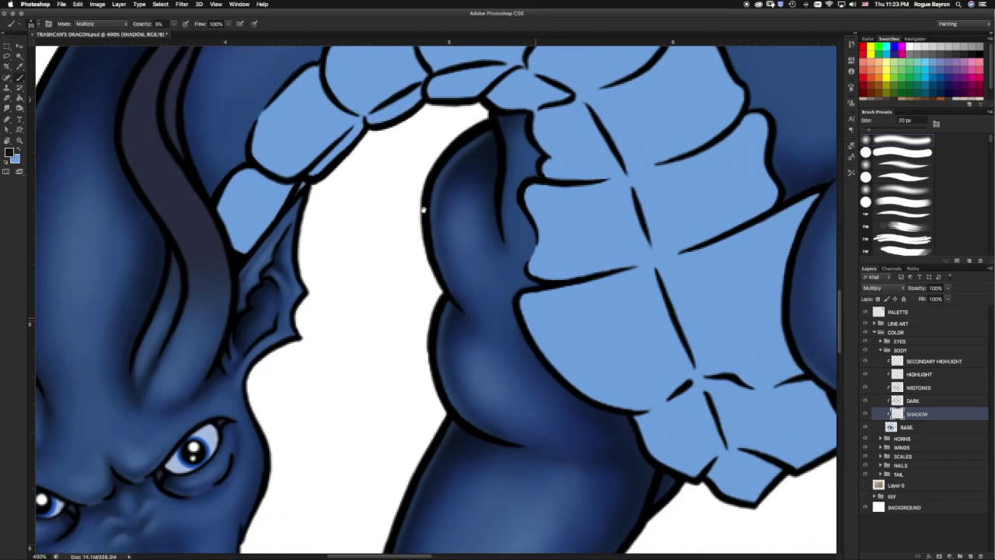
scroll(435, 257, down, 3)
scroll(493, 318, right, 2)
key(bracketright)
Fit the dragon on screen and toggle the SHADOW layer to compare the shading.
key(ctrl+0)
click(865, 414)
click(865, 414)
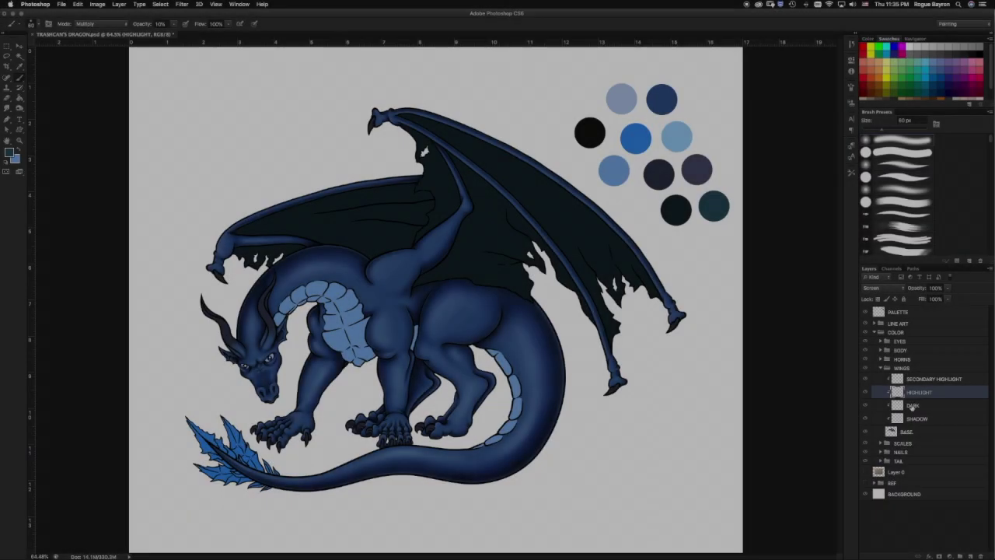
Select the wings' DARK layer and rotate the canvas to a comfortable painting angle.
key(ctrl+0)
key(i)
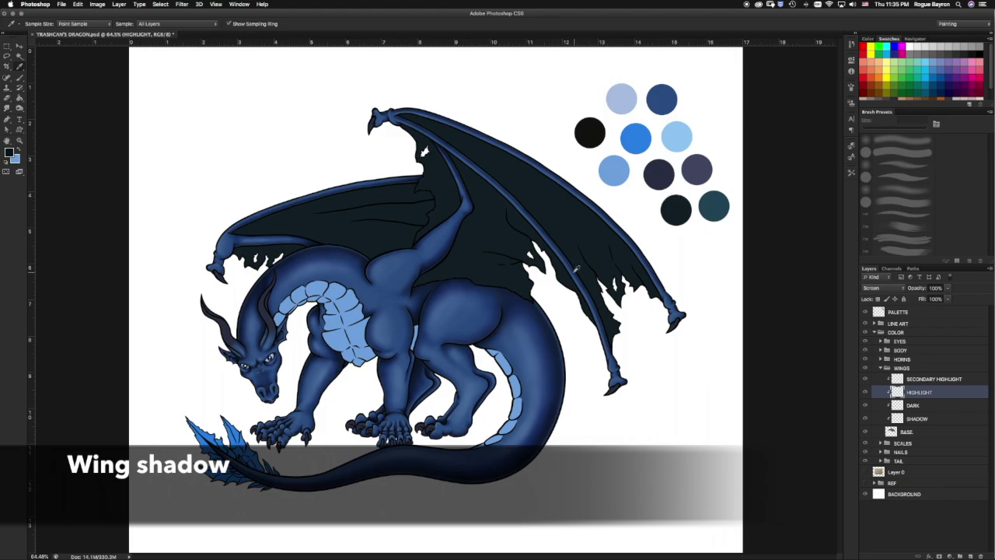
key(b)
click(913, 406)
scroll(422, 245, up, 3)
scroll(422, 244, up, 2)
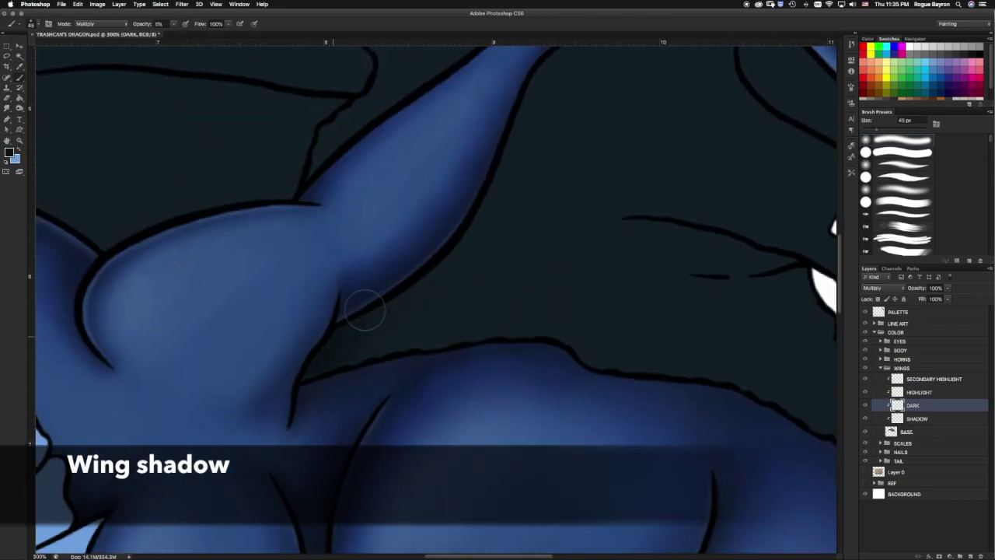
key(ctrl+1)
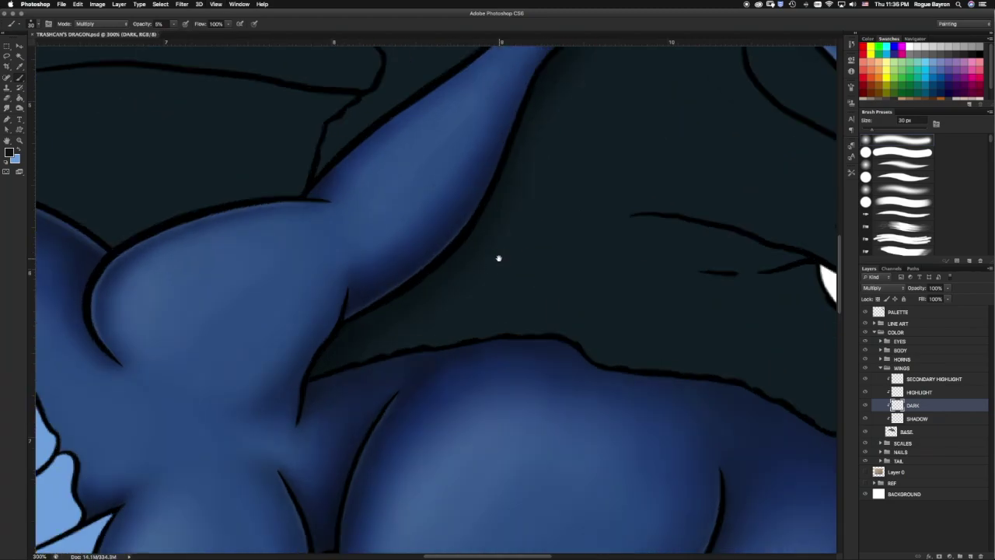
key(r)
drag(498, 256, 527, 288)
Paint broad soft fold shadows across the wing membranes with an enlarged brush.
scroll(411, 241, up, 1)
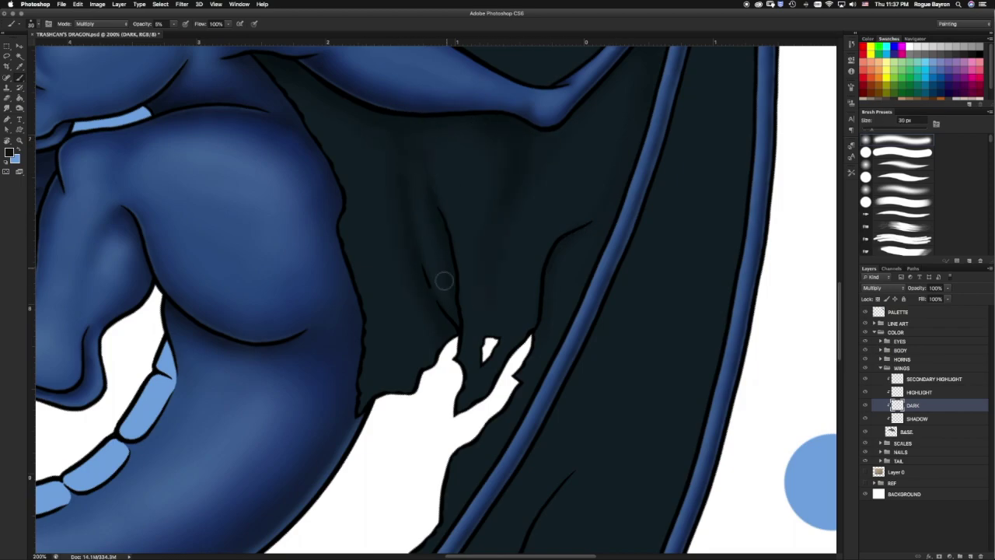
scroll(315, 90, up, 5)
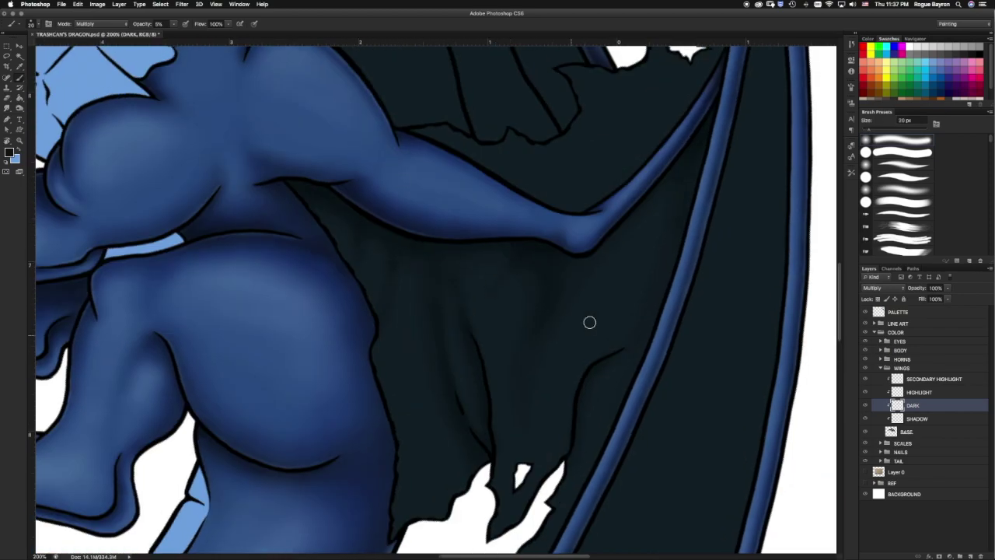
scroll(569, 265, down, 5)
scroll(424, 414, down, 7)
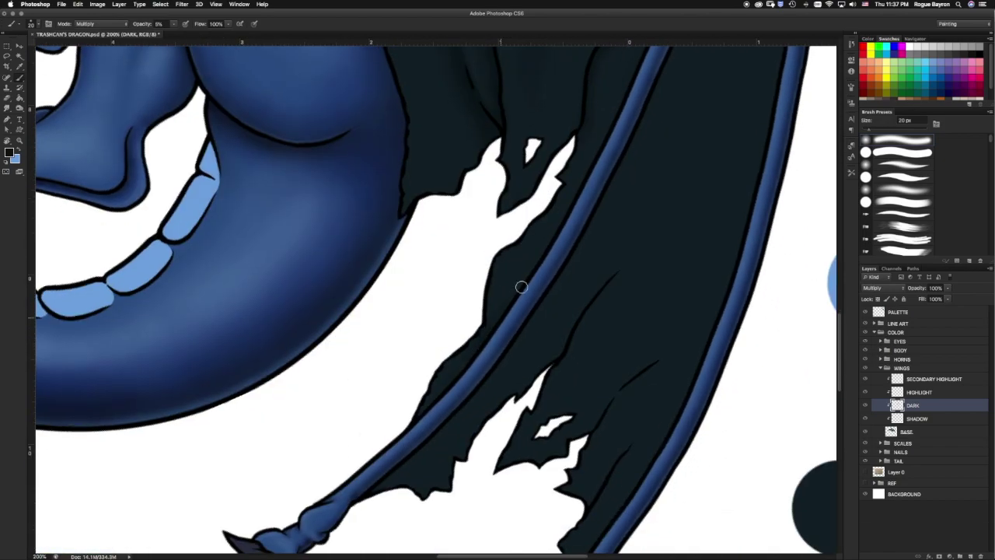
scroll(495, 323, up, 2)
scroll(422, 267, up, 2)
scroll(383, 211, up, 5)
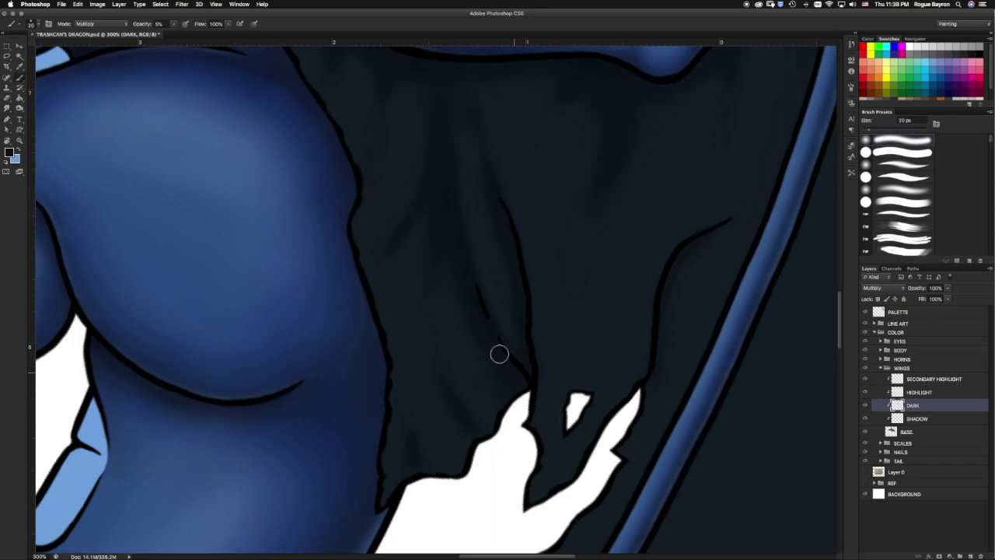
key(bracketright)
scroll(478, 89, right, 5)
scroll(584, 164, down, 2)
scroll(571, 182, down, 5)
scroll(448, 308, down, 5)
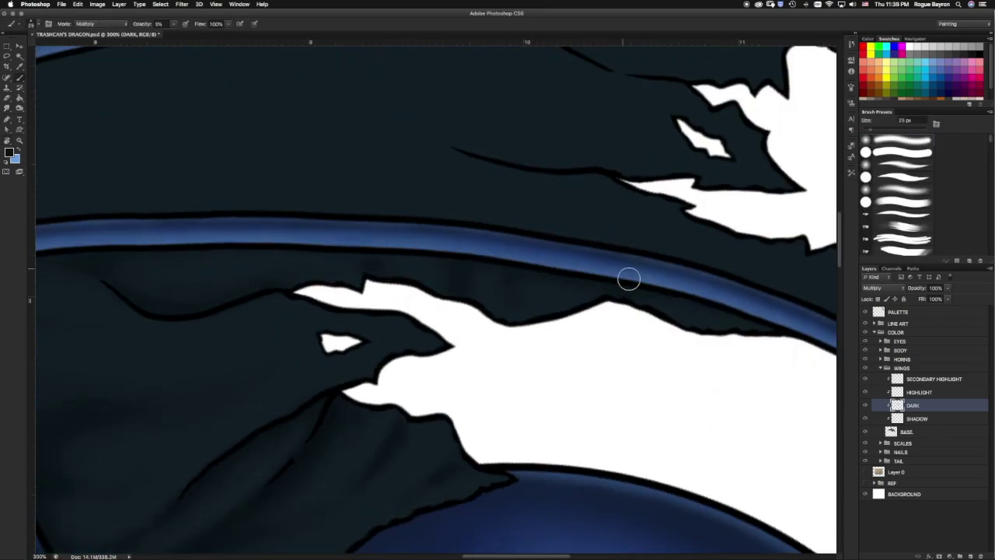
scroll(498, 256, up, 5)
scroll(499, 256, down, 5)
scroll(335, 287, down, 5)
scroll(418, 184, up, 5)
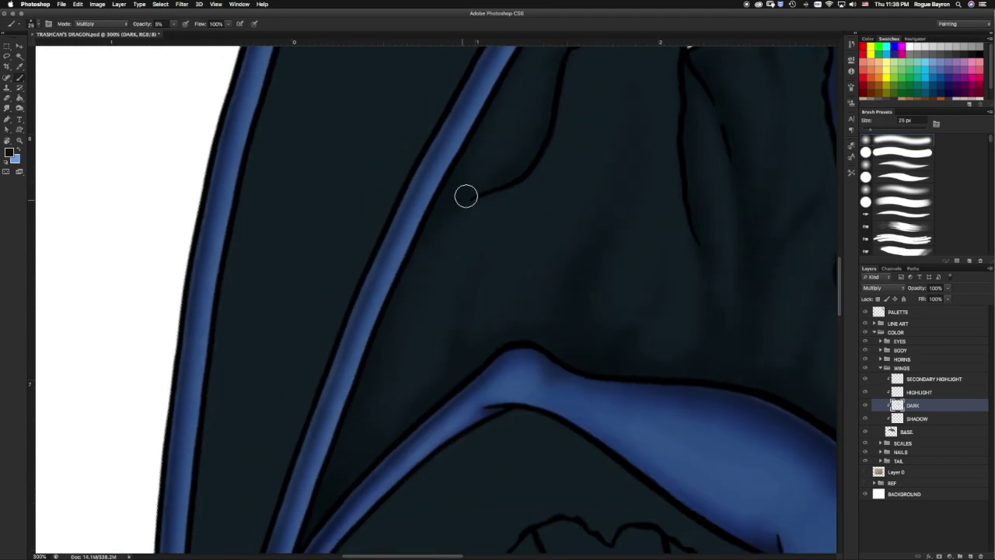
scroll(467, 195, down, 5)
scroll(512, 163, down, 5)
scroll(512, 163, left, 2)
Add finer fold shadows along the membranes, varying the brush size.
key(bracketleft)
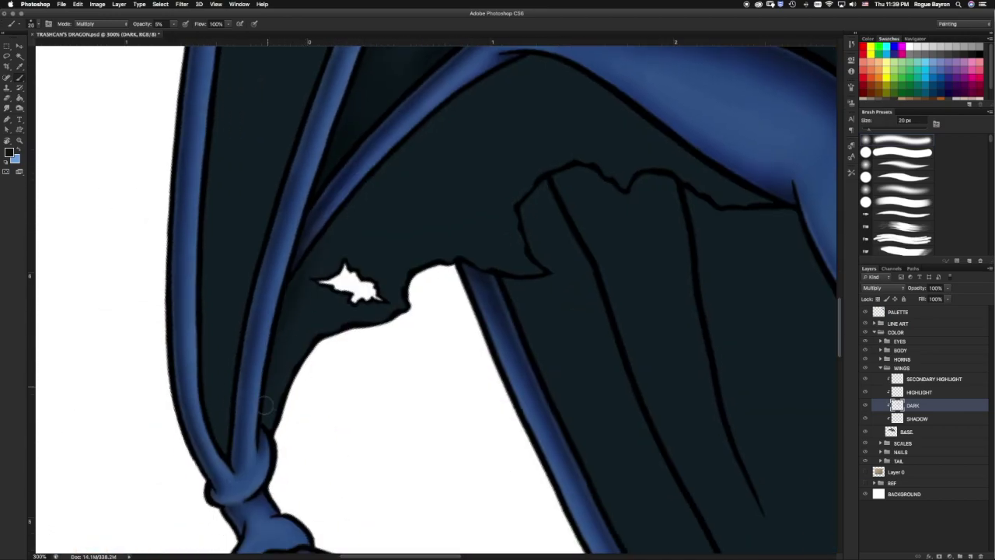
key(bracketright)
key(bracketright)
scroll(355, 218, up, 5)
scroll(355, 217, right, 3)
key(bracketright)
key(bracketleft)
key(bracketleft)
key(bracketleft)
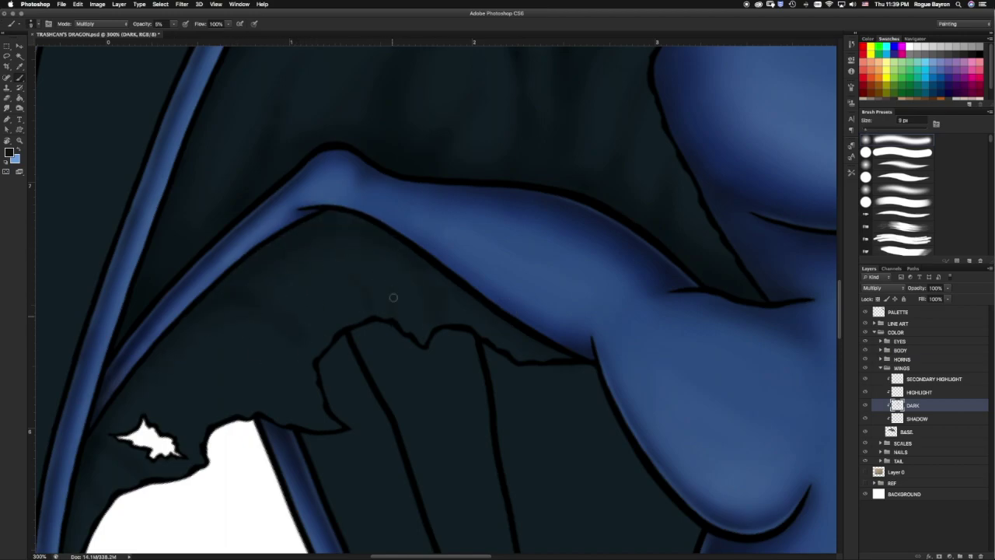
key(bracketleft)
scroll(315, 301, down, 3)
scroll(314, 301, left, 2)
key(bracketright)
key(bracketright)
scroll(435, 243, down, 3)
scroll(435, 243, left, 2)
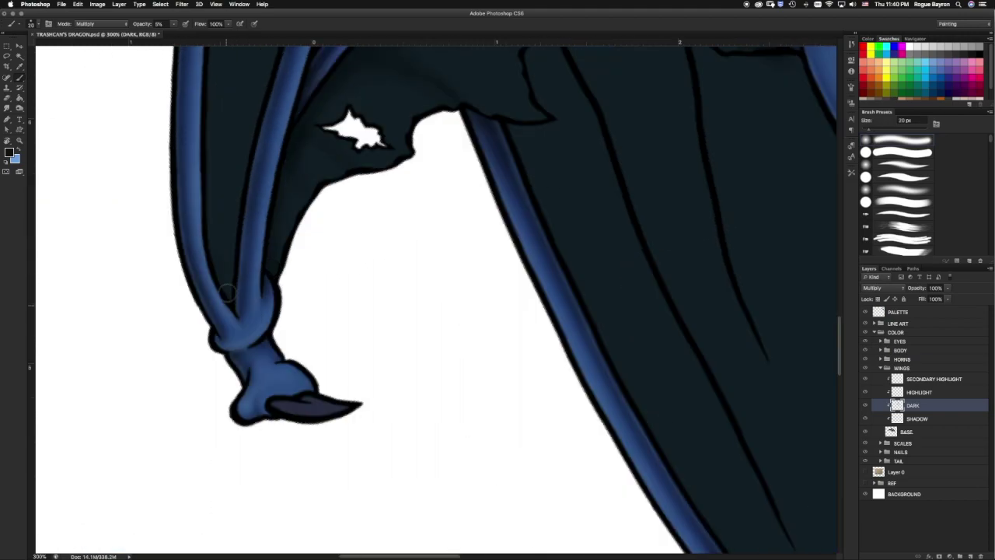
key(super+minus)
scroll(266, 222, up, 5)
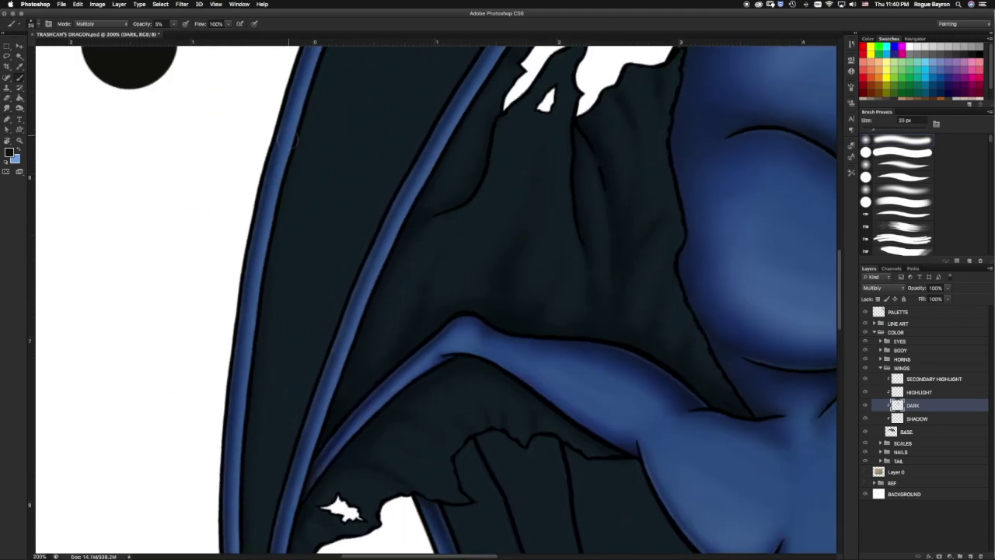
Brush darker fold streaks across the lower wing membranes, varying the brush size.
scroll(340, 389, down, 5)
scroll(340, 389, left, 5)
scroll(416, 177, up, 3)
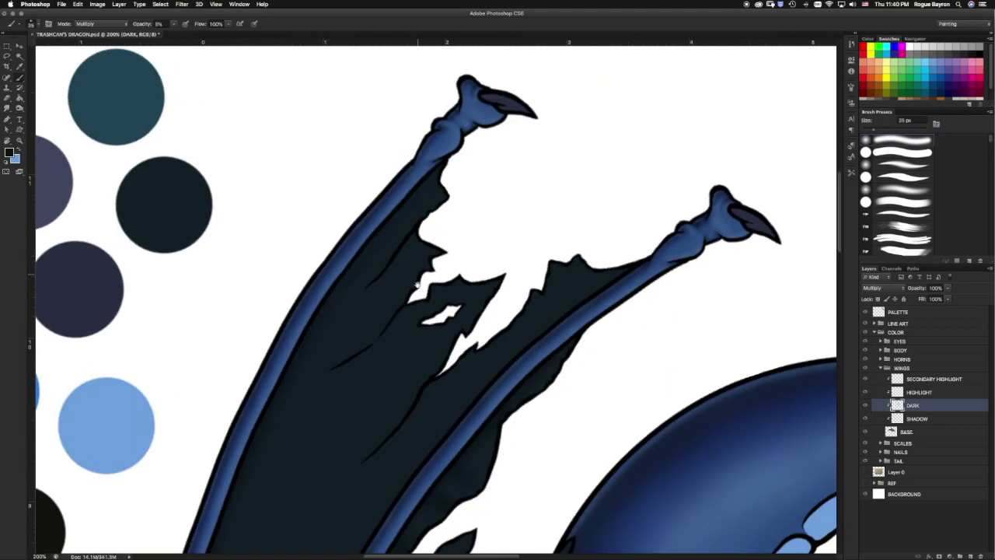
scroll(404, 218, down, 5)
scroll(404, 218, left, 1)
key(bracketleft)
scroll(340, 273, down, 5)
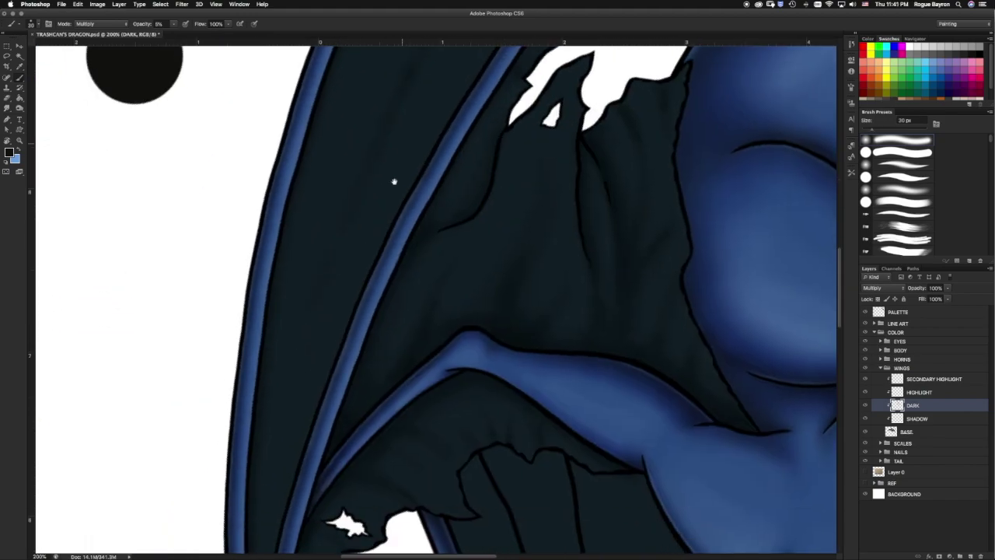
scroll(393, 182, up, 4)
key(bracketright)
scroll(284, 433, up, 4)
key(bracketright)
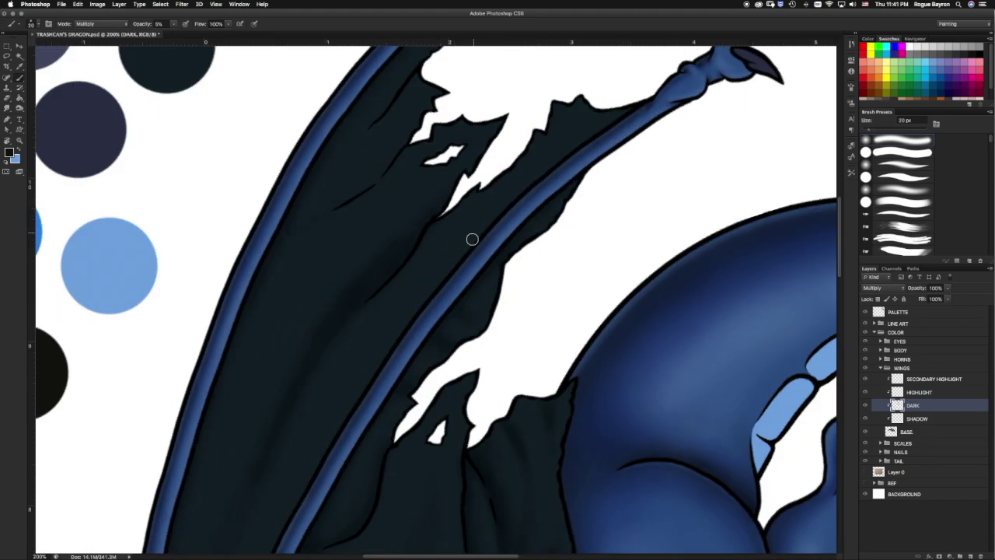
scroll(472, 238, right, 10)
scroll(489, 311, down, 3)
scroll(509, 380, down, 2)
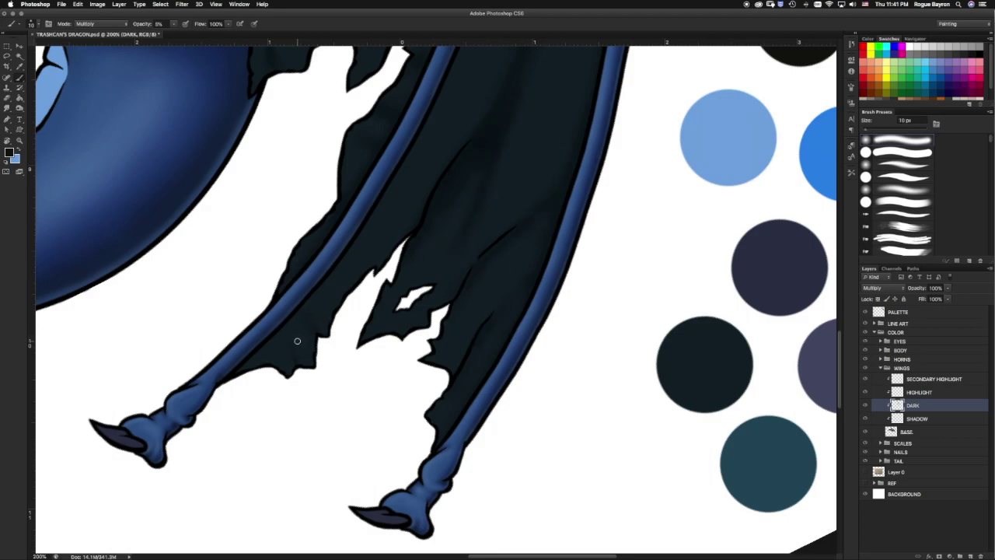
Zoom in on the lower wing tips and deepen the folds between the wing bones.
key(ctrl+plus)
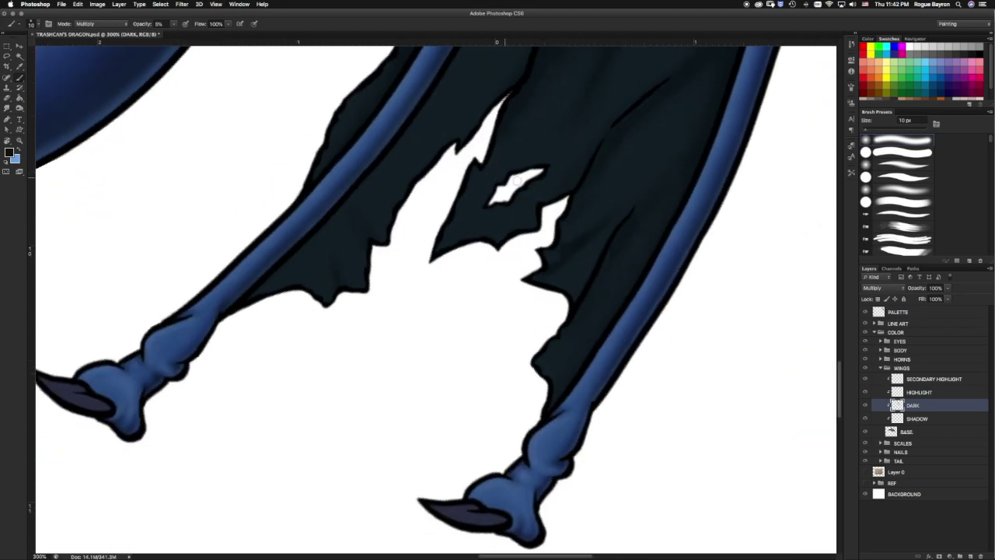
scroll(438, 241, up, 3)
scroll(469, 284, up, 5)
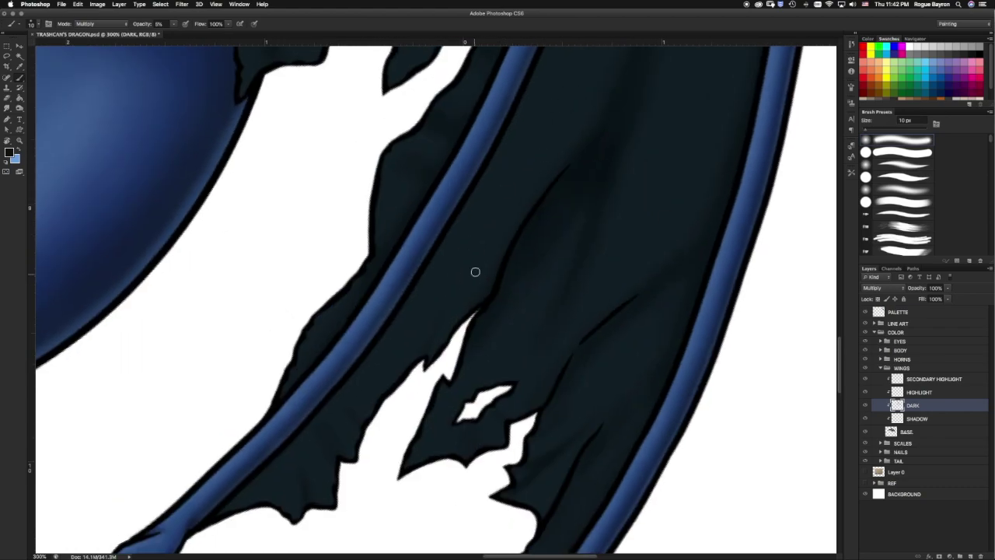
scroll(522, 223, down, 6)
scroll(522, 222, left, 5)
key(bracketright)
key(bracketright)
scroll(524, 187, up, 3)
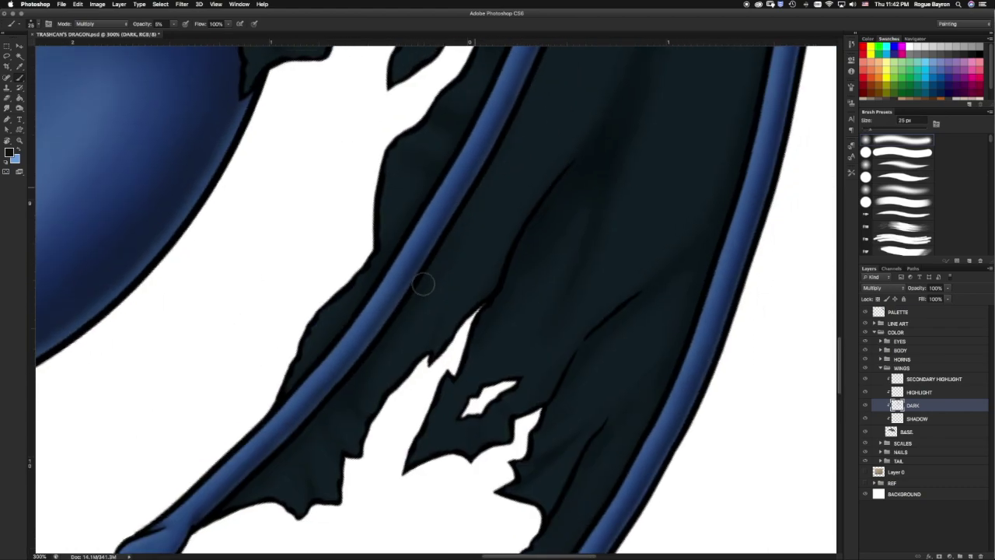
scroll(378, 356, right, 3)
scroll(424, 374, right, 4)
scroll(424, 374, up, 2)
scroll(405, 344, up, 5)
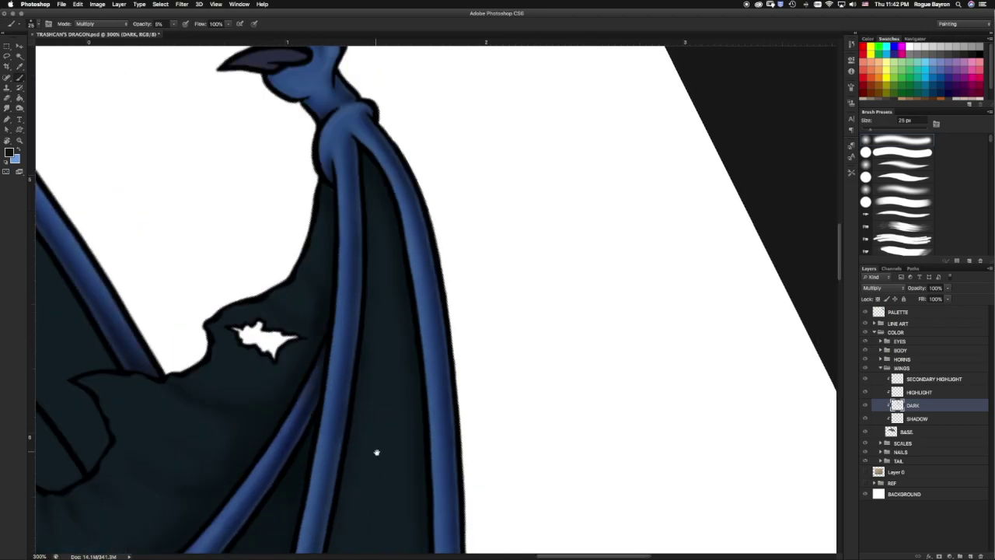
scroll(342, 464, down, 6)
scroll(422, 186, down, 6)
scroll(531, 98, down, 5)
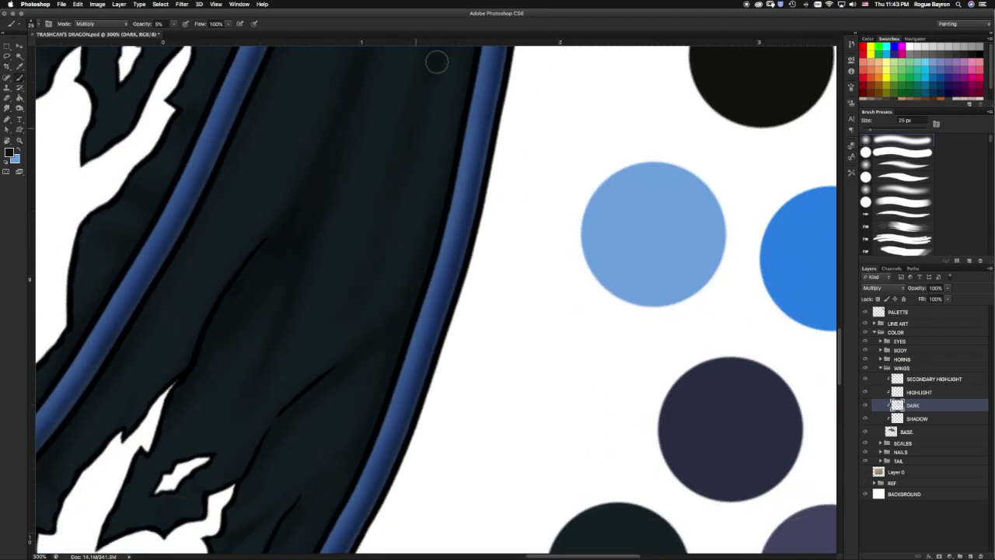
scroll(436, 62, up, 5)
scroll(391, 238, left, 4)
scroll(386, 417, down, 2)
scroll(387, 417, down, 5)
key(bracketleft)
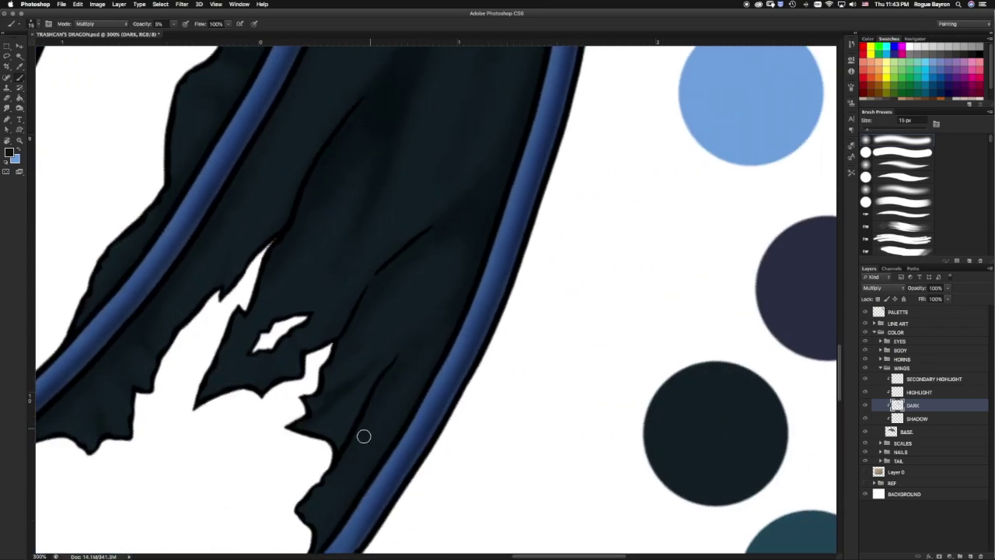
Add fine fold detail at the wing tips with a smaller brush, then fit the view and save.
scroll(416, 311, up, 3)
scroll(350, 272, up, 1)
key(bracketleft)
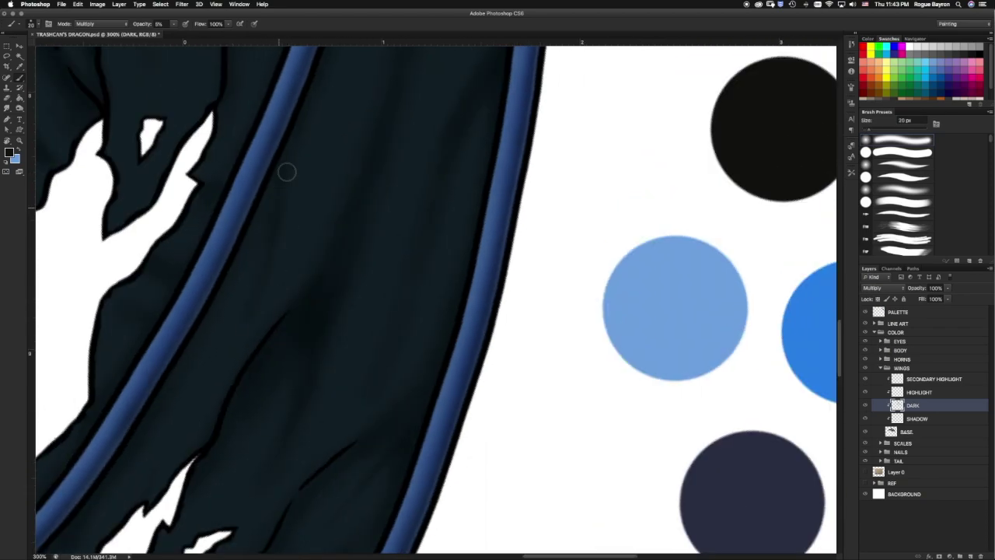
scroll(334, 140, up, 8)
scroll(334, 140, right, 2)
scroll(381, 233, up, 5)
scroll(397, 202, down, 3)
scroll(419, 147, up, 3)
key(bracketleft)
key(bracketleft)
key(bracketleft)
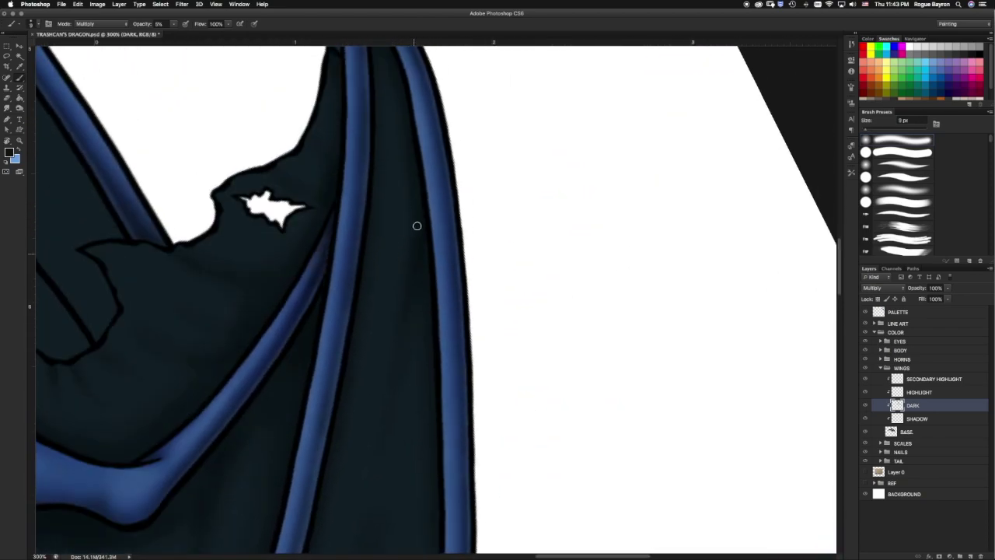
key(bracketright)
key(bracketright)
key(bracketright)
scroll(416, 225, down, 3)
scroll(485, 275, up, 3)
key(ctrl+0)
key(ctrl+s)
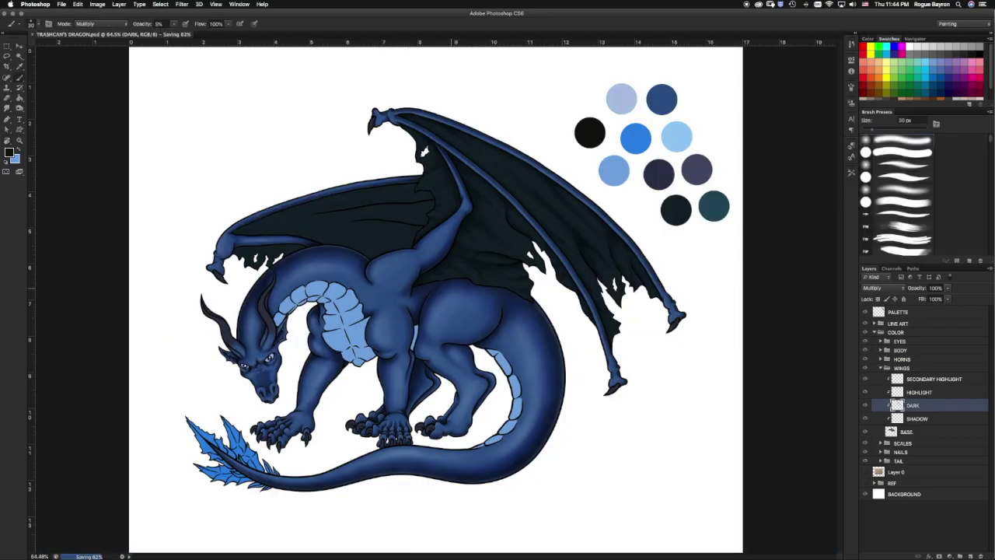
Zoom to 400% on the left wing tip and brush faint fold shadows on the DARK layer with a small brush.
key(ctrl+plus)
key(ctrl+plus)
scroll(562, 256, left, 5)
scroll(562, 257, down, 2)
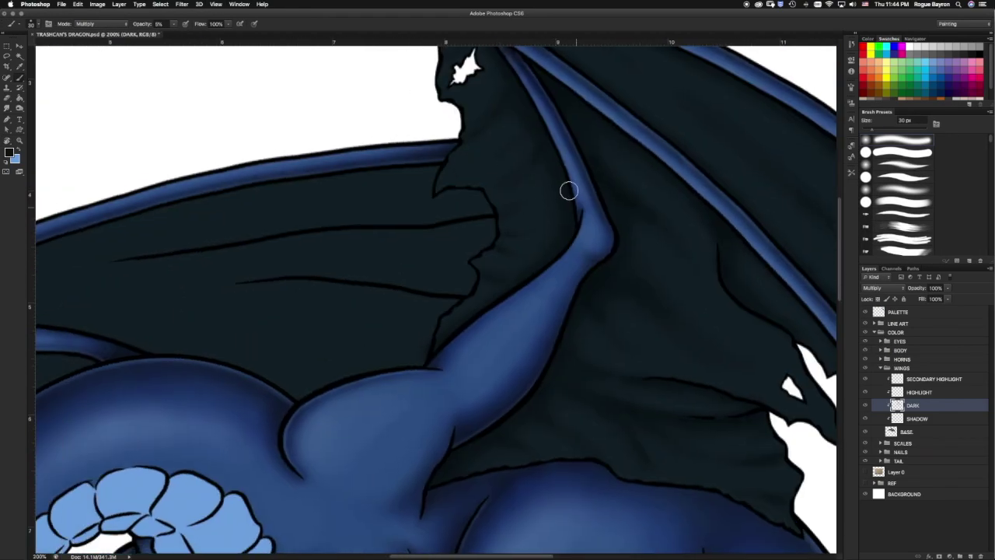
scroll(509, 259, left, 5)
scroll(320, 199, up, 1)
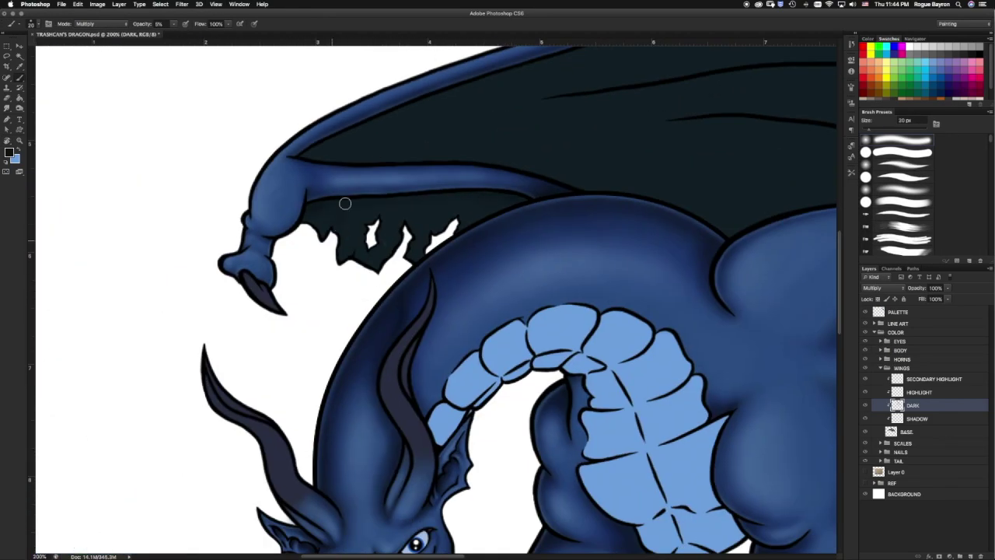
key(bracketleft)
key(bracketleft)
key(bracketleft)
scroll(339, 226, up, 2)
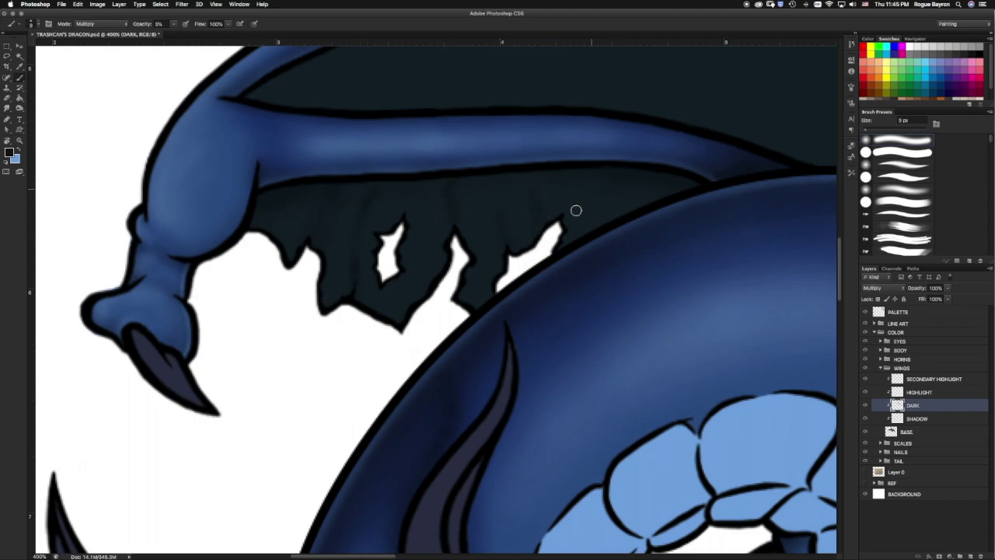
key(bracketright)
key(bracketright)
key(bracketright)
key(bracketleft)
key(bracketleft)
key(bracketleft)
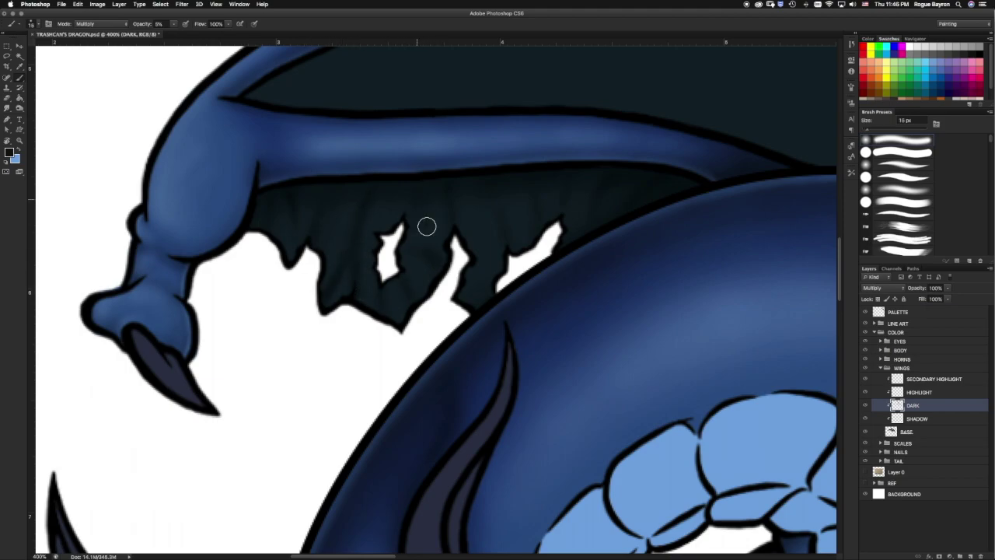
Bring the wing into view and enlarge the brush for broad Multiply shading.
drag(493, 187, 435, 400)
key(bracketright)
key(bracketright)
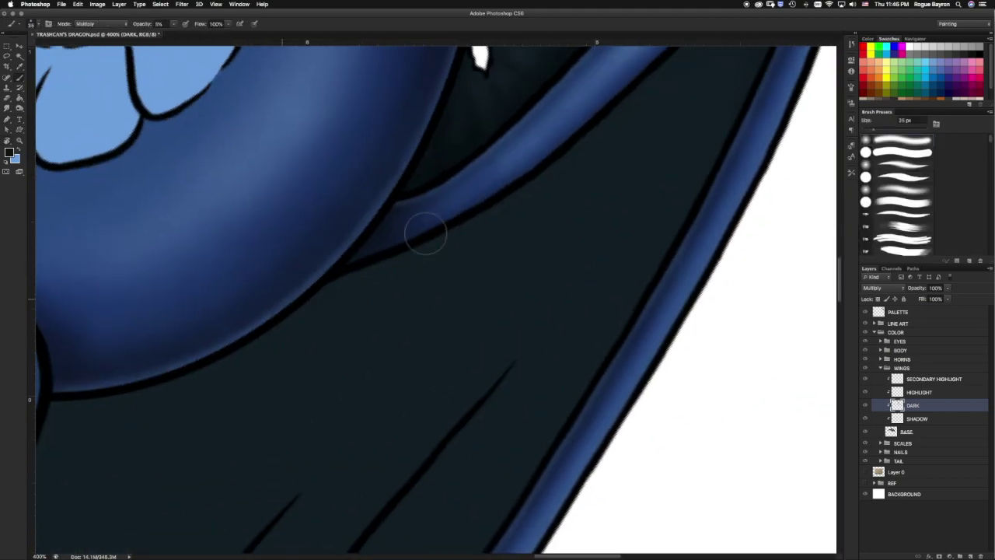
drag(376, 246, 397, 280)
key(ctrl+minus)
key(ctrl+minus)
key(ctrl+minus)
key(bracketright)
key(bracketright)
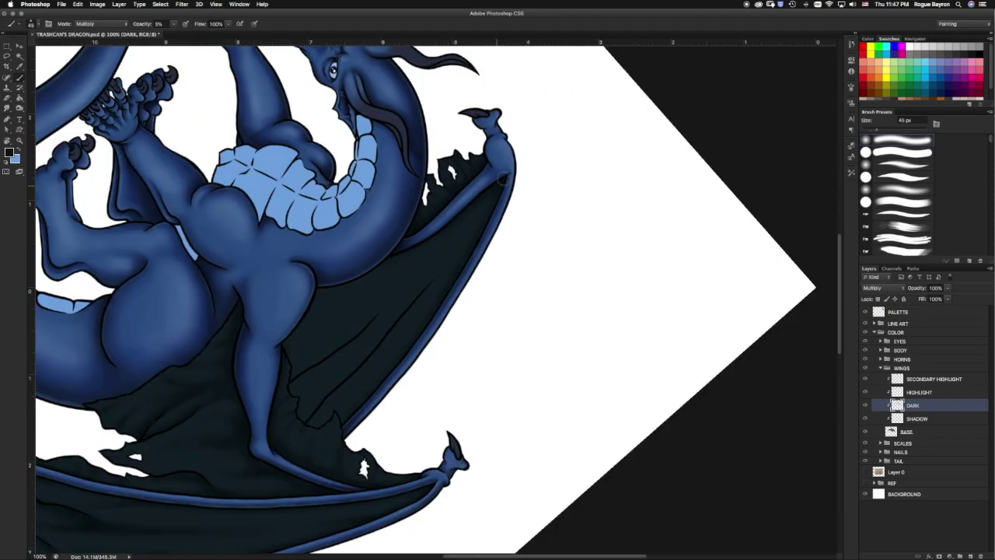
key(ctrl+plus)
key(ctrl+plus)
scroll(493, 160, up, 3)
scroll(543, 283, up, 2)
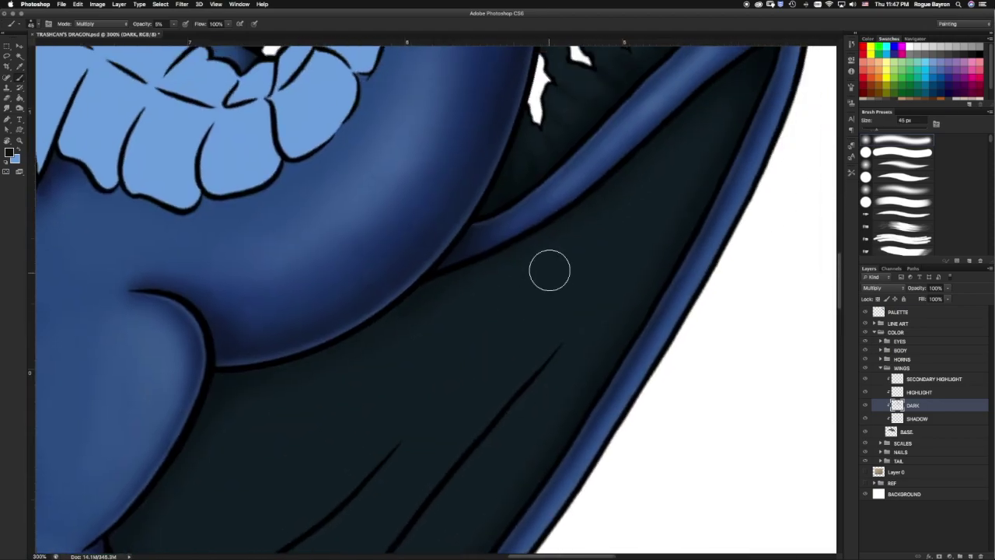
scroll(542, 283, down, 5)
Paint 5% Multiply shadows along the wing folds with a brush up to 20 px.
key(bracketleft)
key(bracketleft)
key(bracketleft)
scroll(524, 233, up, 4)
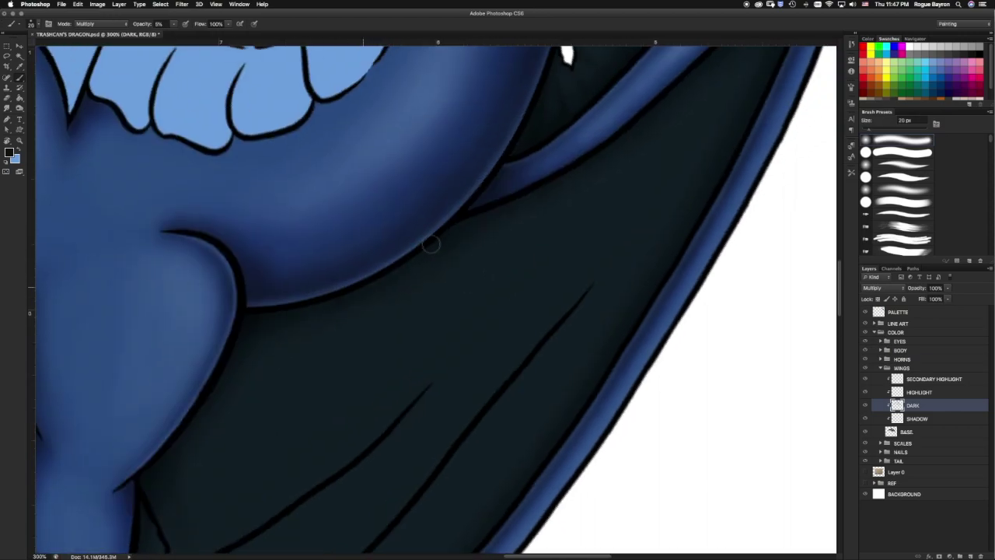
scroll(431, 244, right, 2)
scroll(315, 390, down, 4)
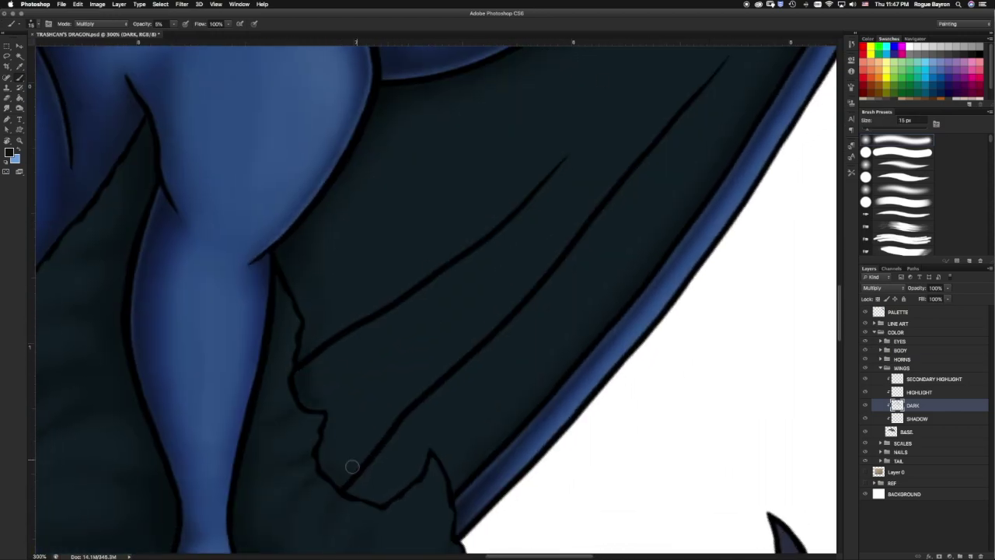
scroll(352, 466, down, 4)
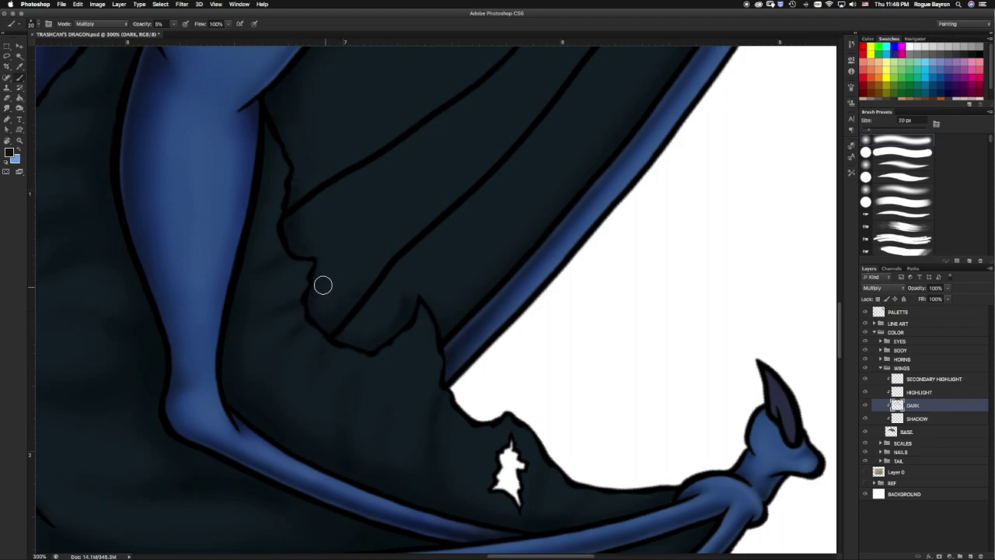
scroll(322, 286, up, 4)
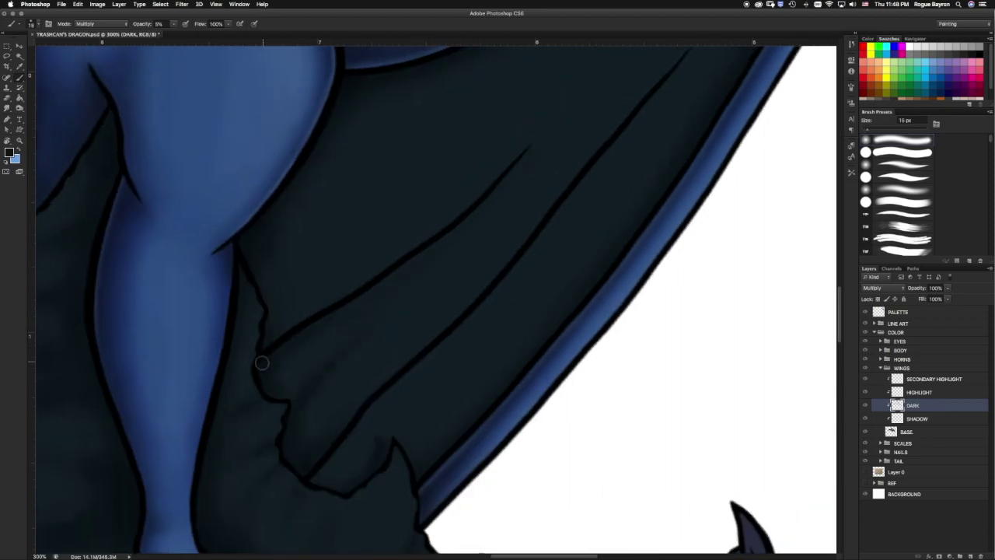
scroll(605, 187, up, 3)
scroll(513, 169, down, 3)
key(bracketright)
key(bracketright)
scroll(581, 195, down, 3)
scroll(427, 262, up, 3)
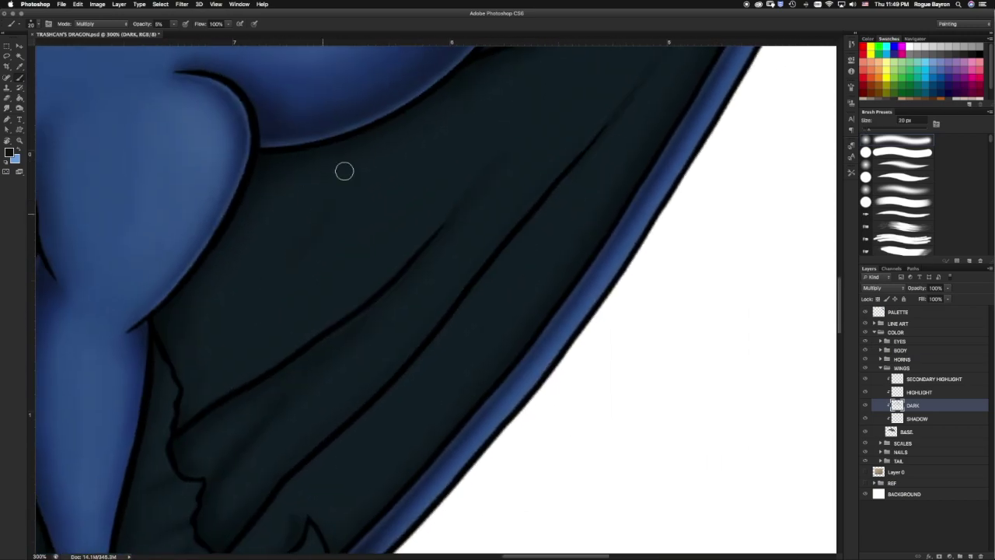
scroll(440, 119, up, 5)
scroll(545, 166, right, 2)
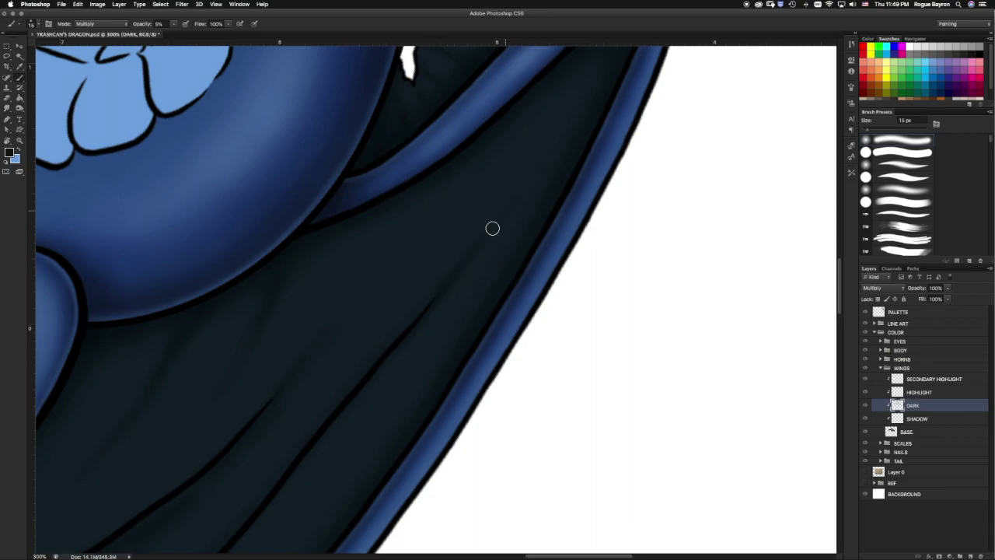
scroll(223, 304, down, 5)
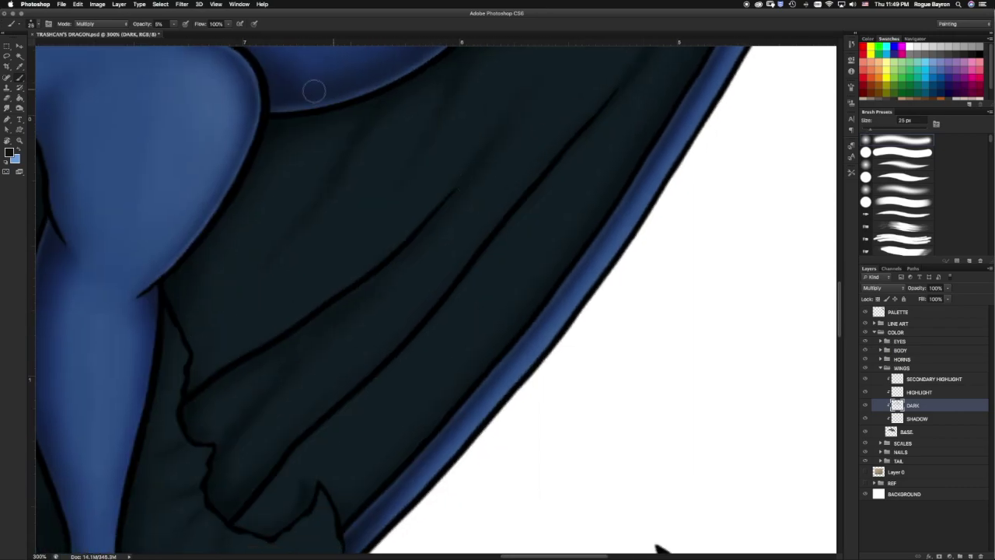
scroll(406, 277, up, 3)
scroll(422, 228, down, 5)
scroll(406, 311, up, 5)
Continue the dark fold shadows with a 15 px brush.
key(bracketleft)
scroll(406, 347, down, 5)
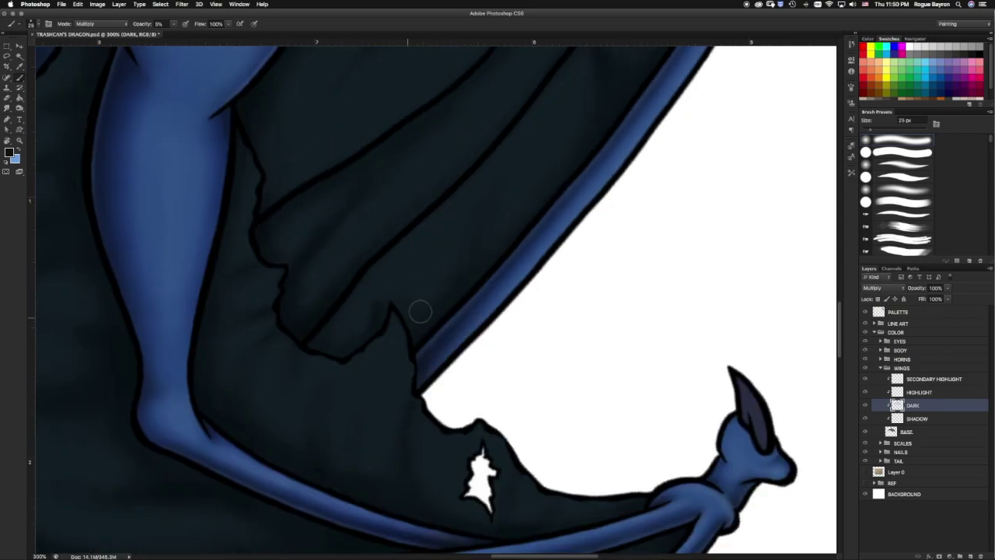
scroll(420, 311, up, 3)
scroll(451, 226, up, 5)
scroll(451, 226, left, 3)
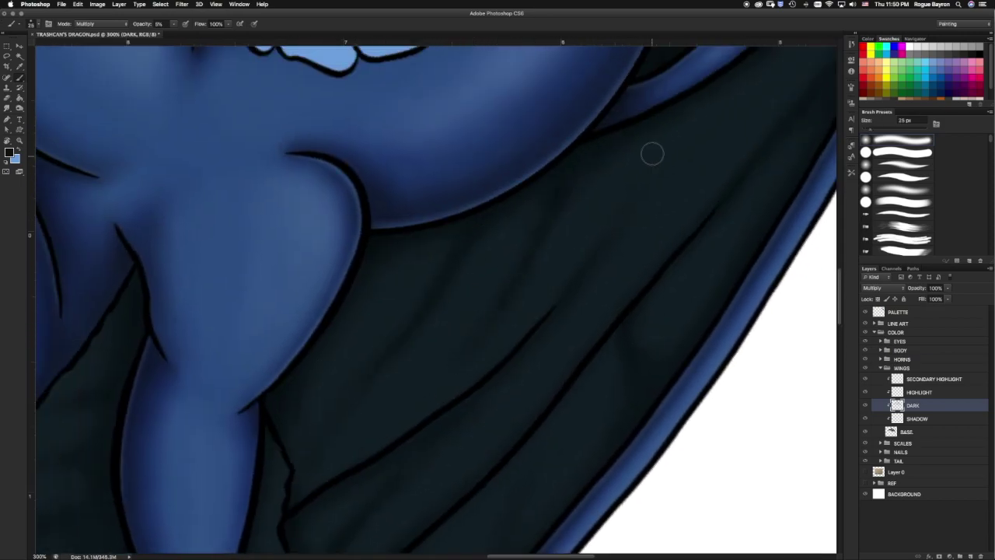
scroll(692, 109, right, 3)
Soften the heavy shading with the Eraser at 10% strength.
key(e)
scroll(360, 344, down, 5)
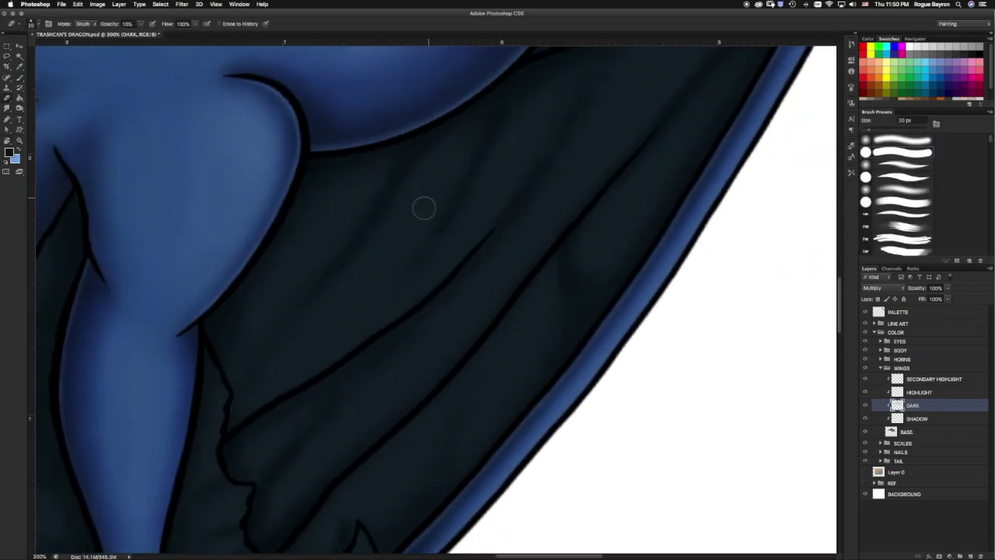
key(1)
scroll(433, 249, down, 3)
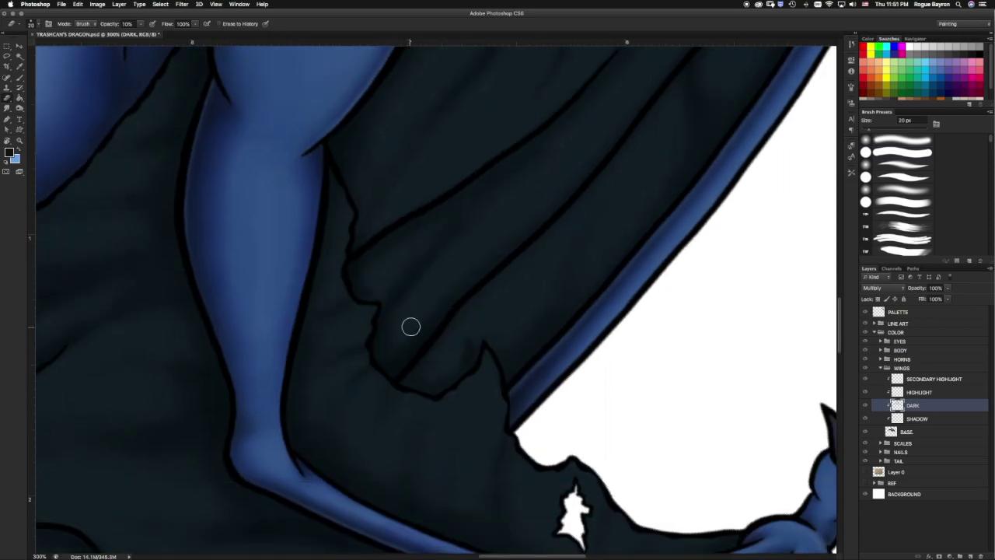
scroll(346, 238, down, 3)
scroll(347, 238, right, 3)
scroll(444, 198, up, 5)
scroll(444, 198, right, 3)
scroll(262, 274, left, 3)
scroll(261, 275, up, 3)
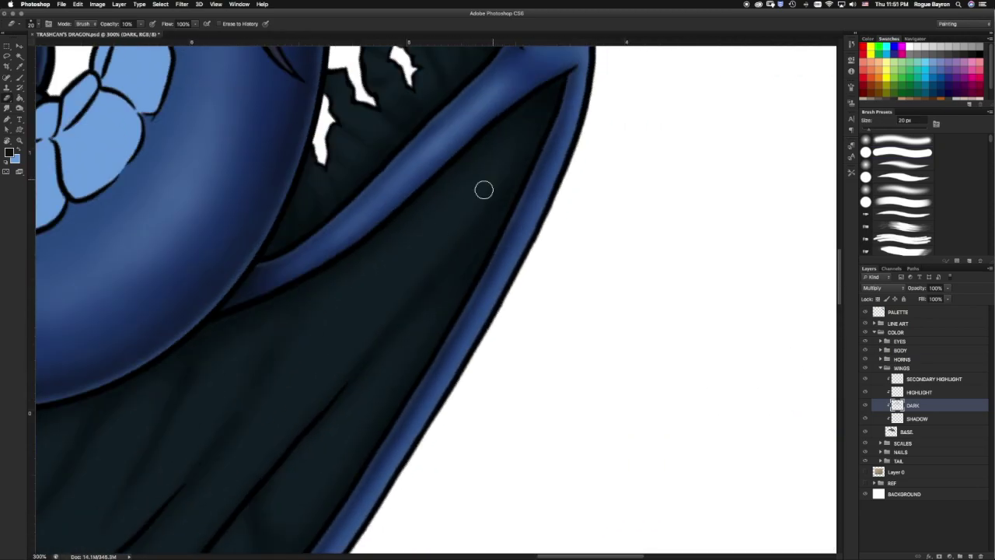
scroll(440, 234, up, 3)
Soften the shading along the torn wing edge with a 10-20 px eraser.
key(bracketleft)
key(bracketleft)
key(bracketleft)
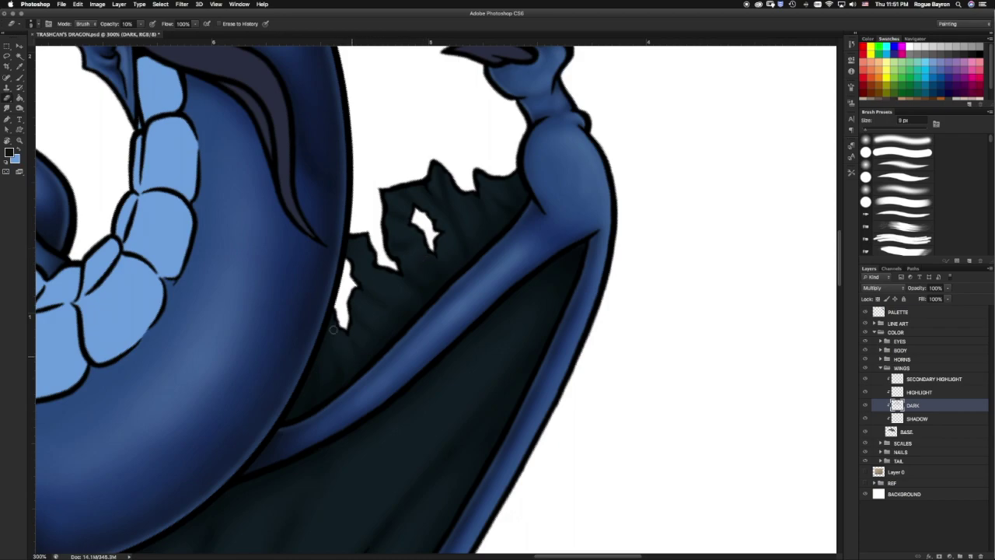
key(ctrl+plus)
key(ctrl+plus)
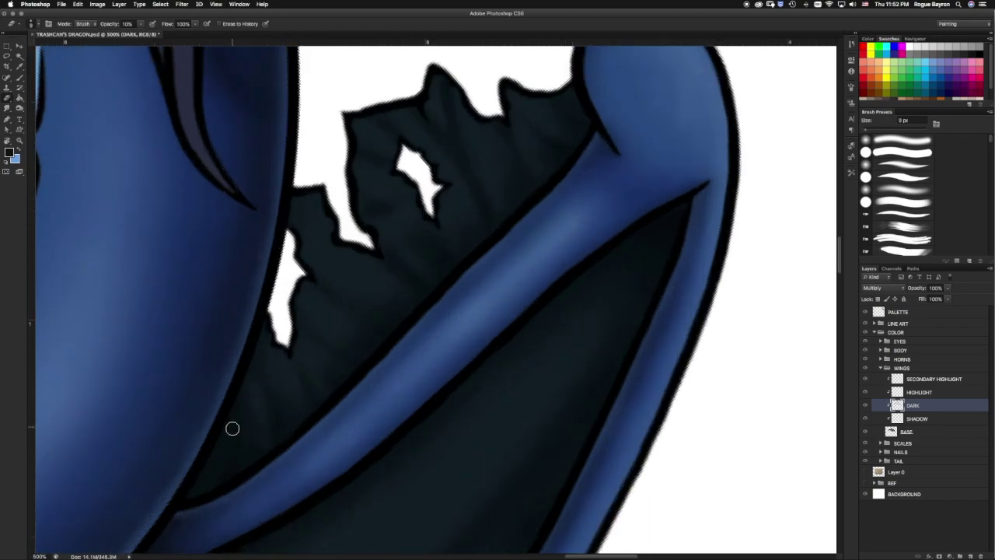
scroll(232, 428, down, 5)
scroll(422, 303, up, 5)
key(bracketright)
key(bracketright)
key(bracketright)
scroll(480, 328, down, 4)
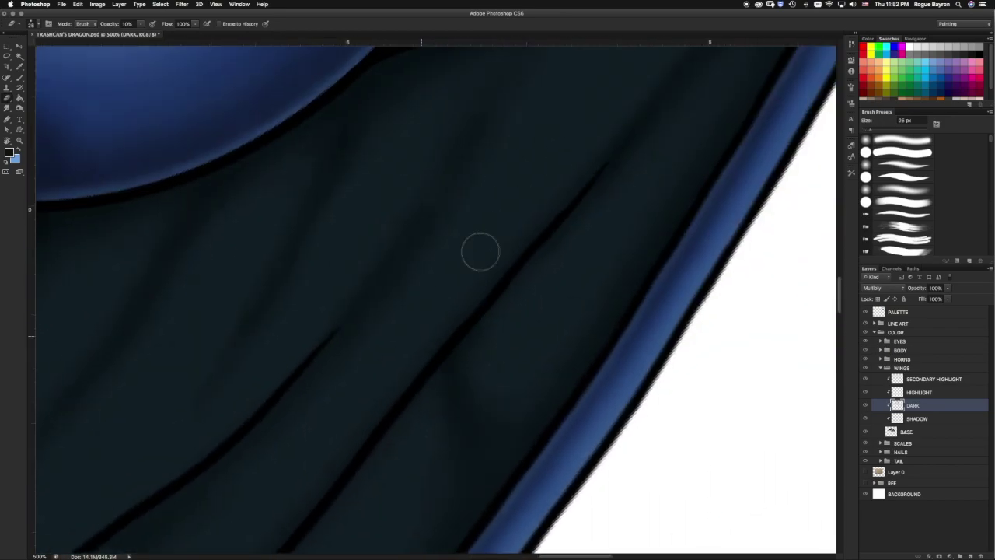
scroll(480, 252, down, 5)
key(bracketleft)
key(bracketleft)
key(bracketleft)
scroll(444, 199, left, 5)
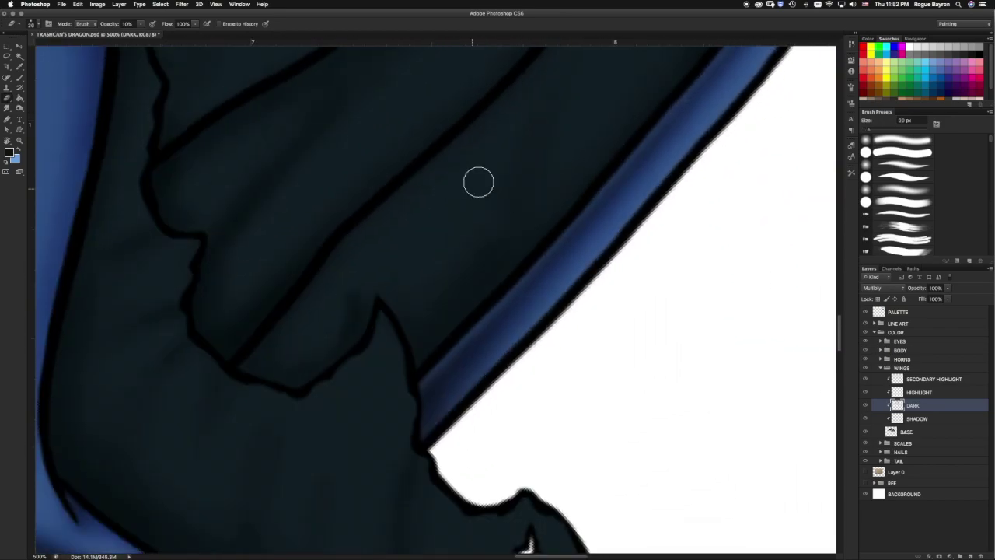
scroll(573, 101, left, 5)
key(bracketright)
key(bracketright)
Resume soft Multiply brush shading on the wing folds.
key(b)
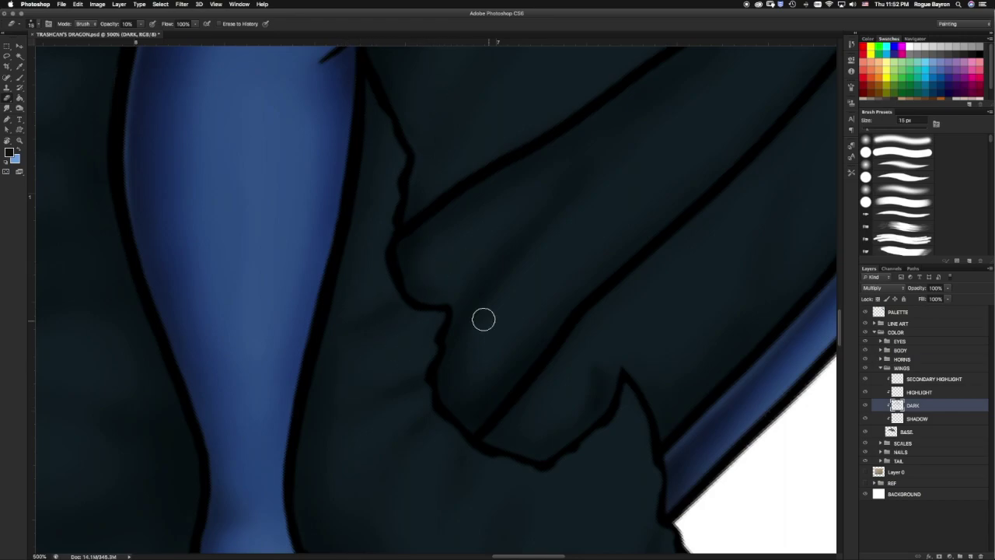
scroll(482, 318, right, 8)
scroll(544, 355, down, 2)
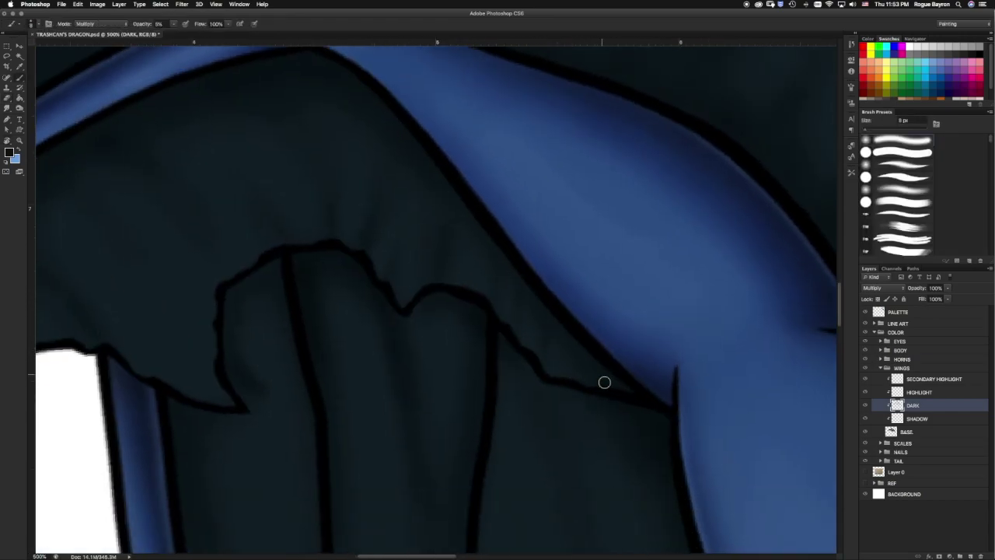
Erase the wing shading at 20% strength with a 9-15 px eraser.
scroll(350, 358, left, 3)
scroll(200, 314, left, 4)
scroll(201, 313, down, 2)
key(e)
scroll(363, 230, up, 4)
scroll(363, 230, right, 1)
key(bracketright)
key(bracketright)
key(2)
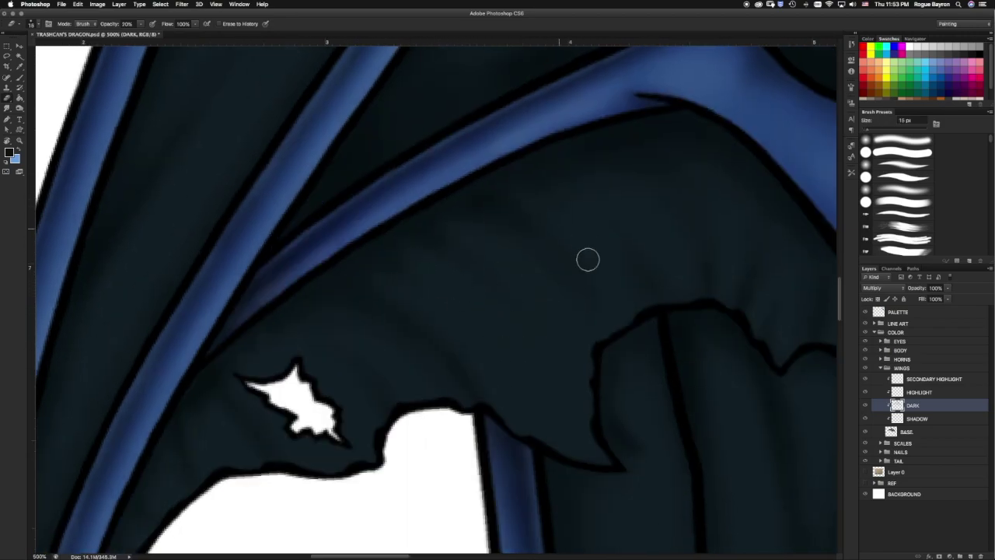
scroll(584, 259, right, 2)
scroll(591, 256, right, 1)
scroll(591, 256, down, 1)
key(bracketleft)
key(bracketleft)
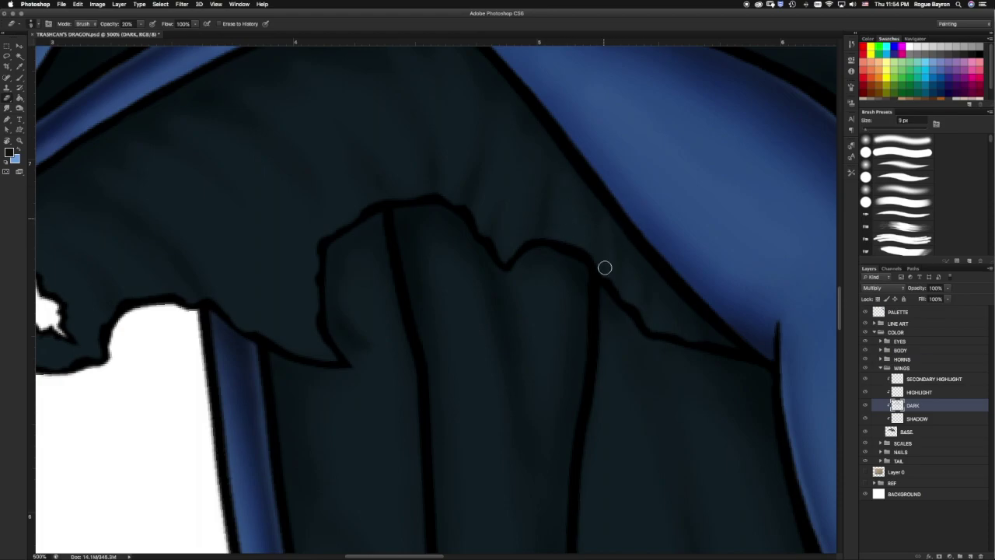
At 300% zoom, keep softening another wing area with a 10-15 px eraser.
scroll(686, 272, left, 3)
key(ctrl+minus)
key(ctrl+minus)
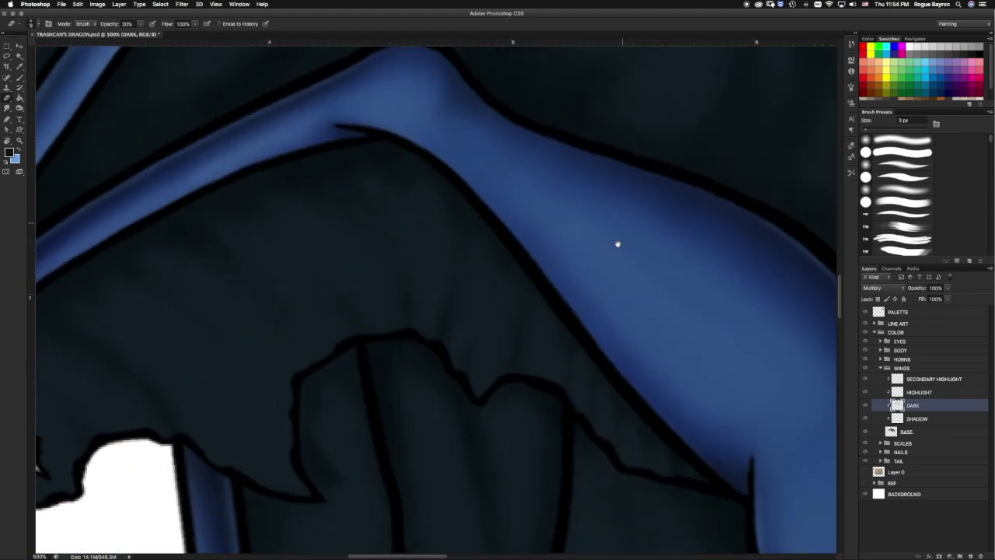
scroll(618, 240, down, 5)
scroll(381, 302, right, 1)
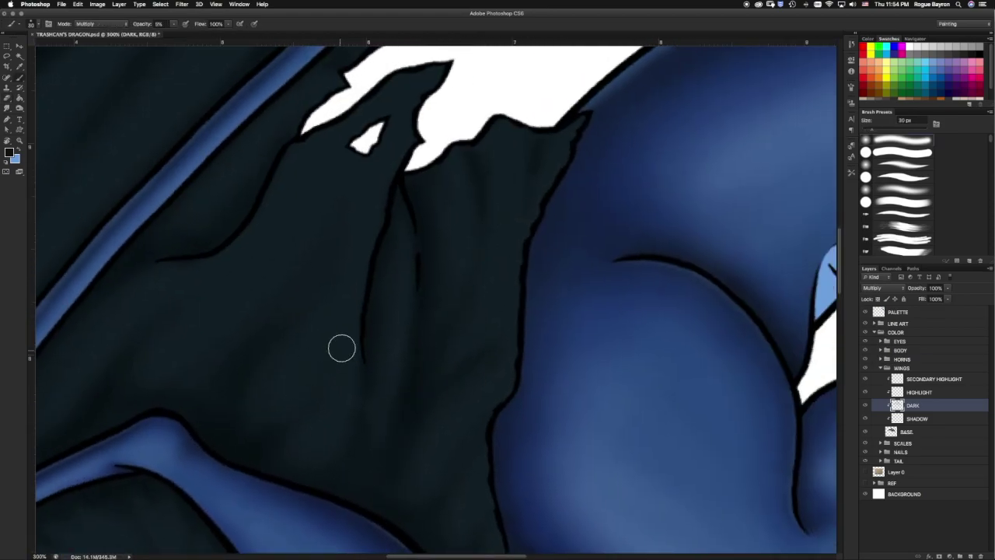
key(bracketright)
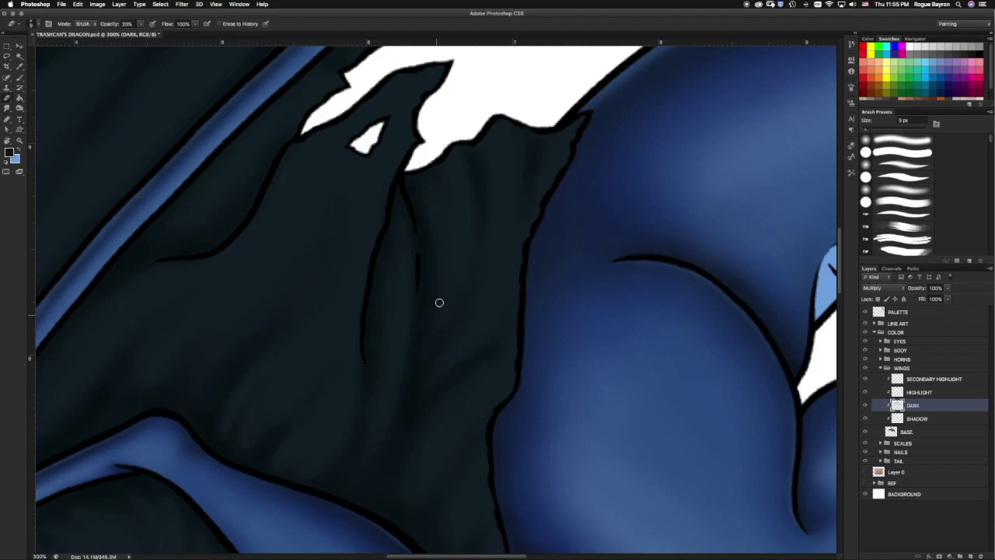
drag(470, 397, 436, 242)
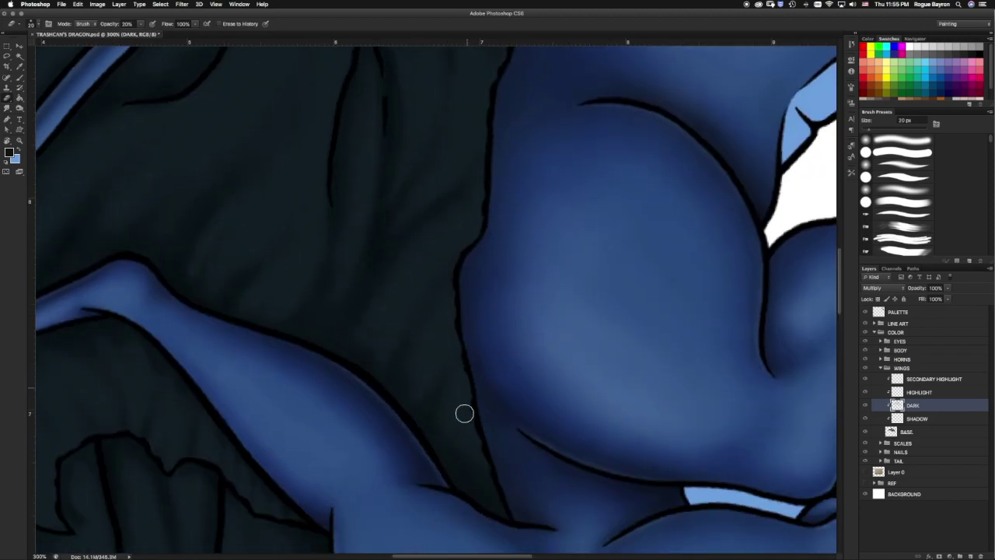
scroll(470, 373, down, 3)
key(bracketleft)
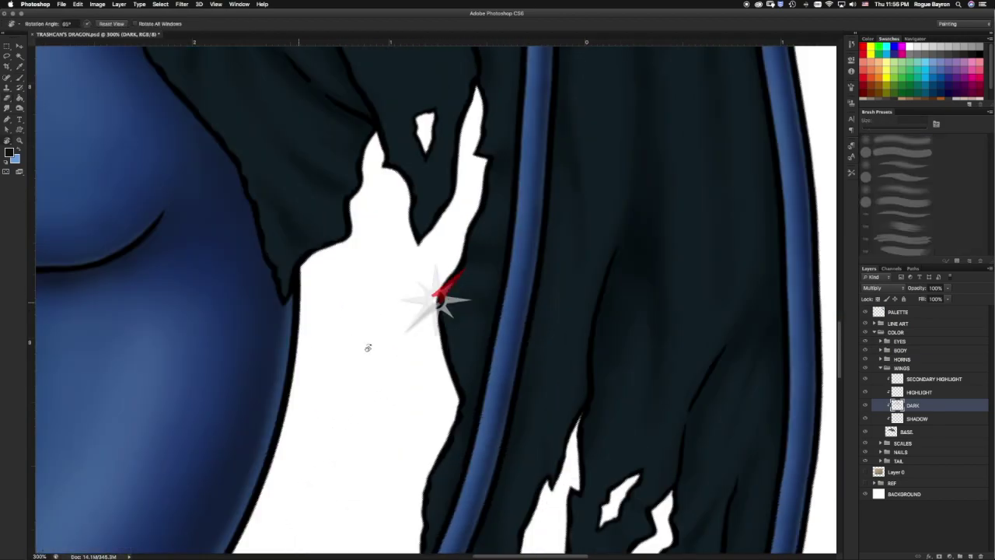
key(b)
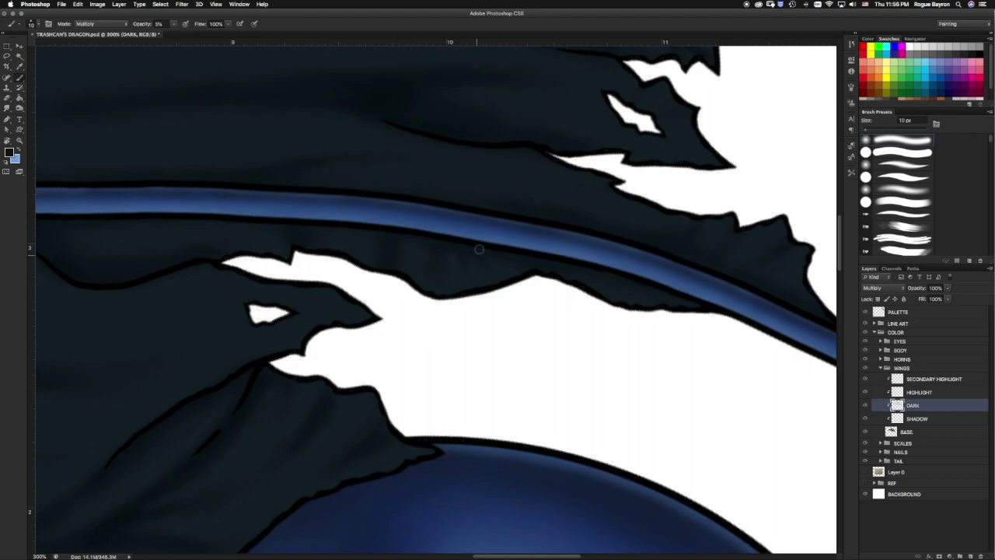
scroll(560, 294, right, 5)
Alternate 15 px erasing and 5% Multiply painting to even the membrane shading.
key(e)
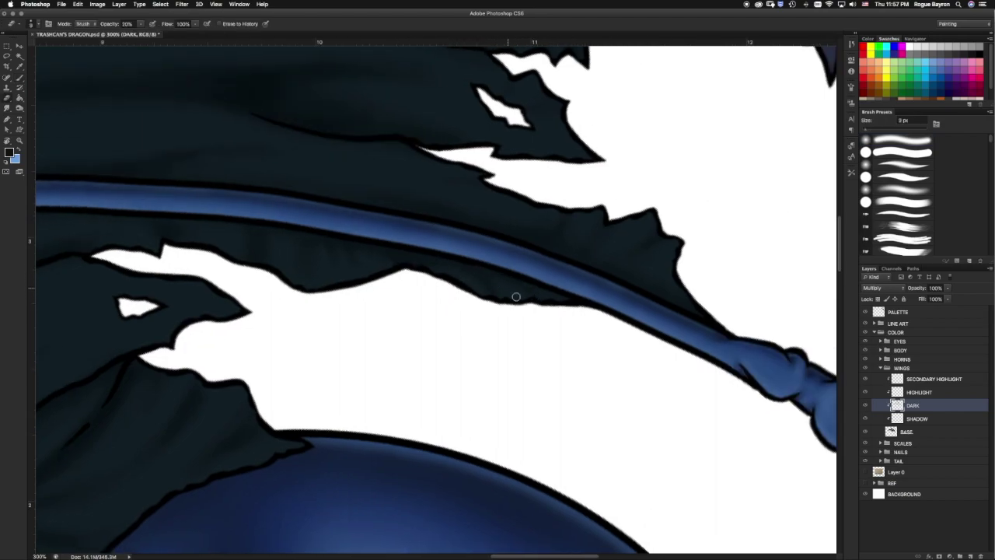
scroll(474, 326, left, 10)
scroll(585, 210, up, 5)
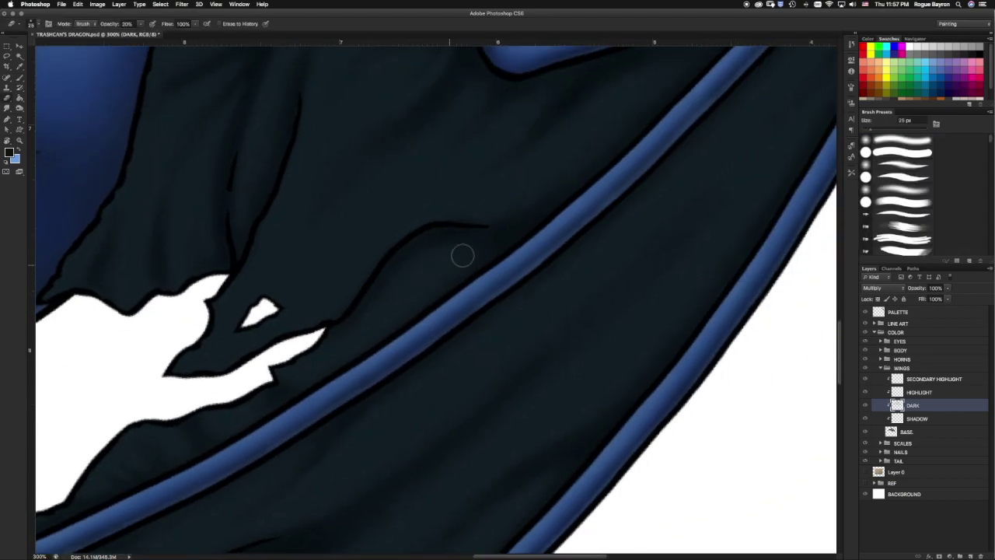
scroll(451, 262, up, 5)
scroll(386, 282, up, 3)
key(bracketleft)
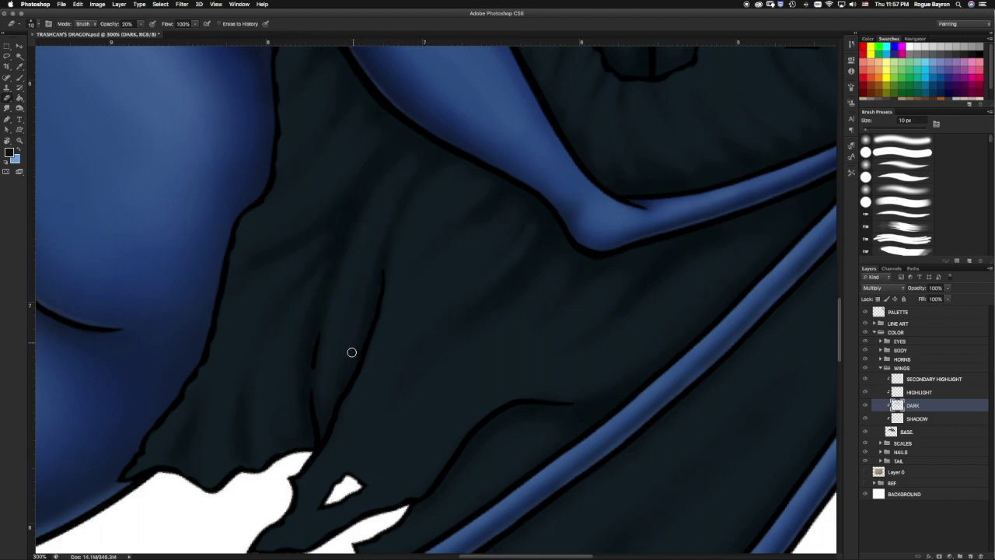
scroll(357, 315, down, 3)
scroll(360, 295, left, 5)
scroll(432, 307, up, 5)
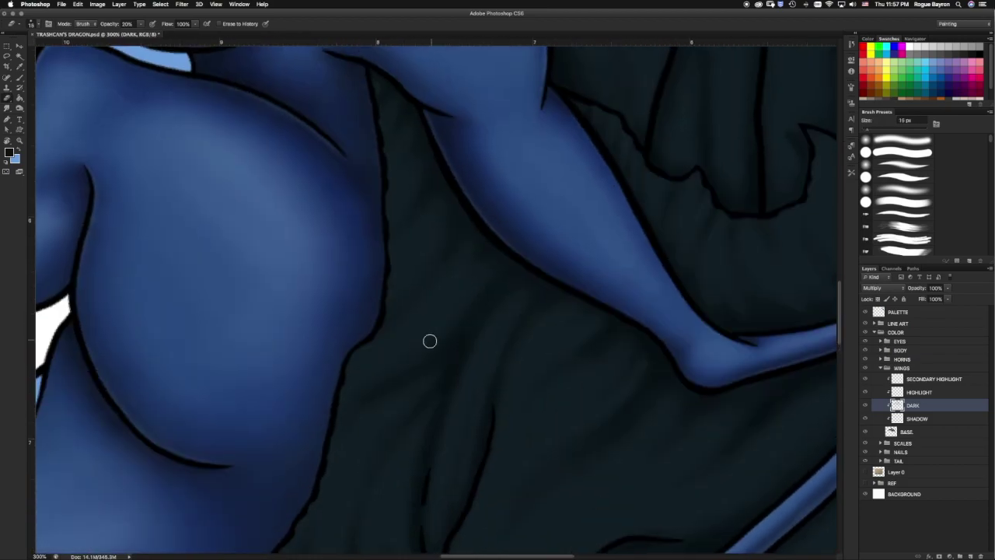
scroll(437, 370, down, 5)
scroll(573, 257, right, 5)
key(b)
scroll(485, 340, right, 2)
Blend the shading along the torn trailing edge, alternating eraser and brush up close.
key(e)
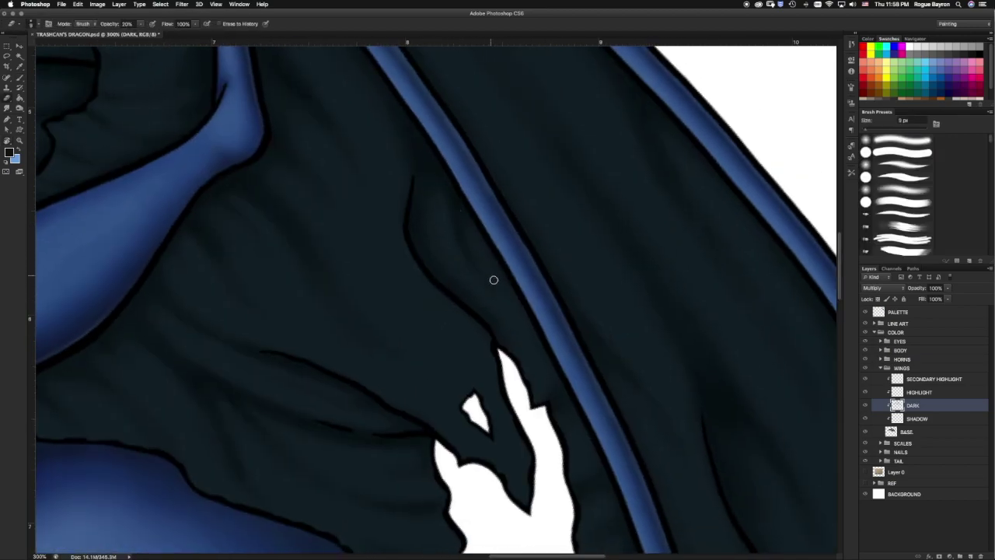
scroll(493, 277, down, 3)
scroll(493, 278, right, 3)
scroll(548, 232, down, 7)
scroll(547, 232, right, 9)
scroll(557, 195, up, 3)
scroll(531, 253, right, 1)
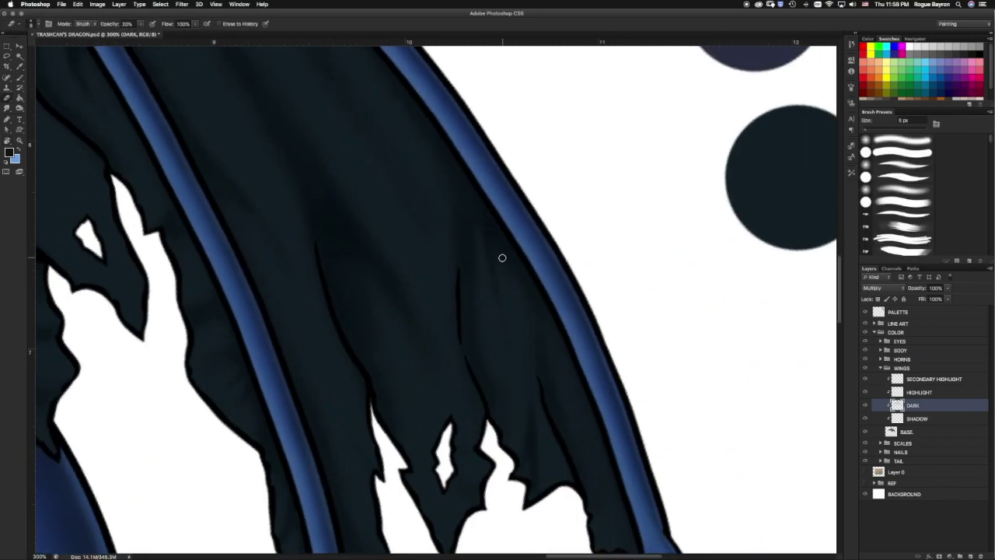
scroll(492, 295, down, 2)
scroll(480, 331, right, 1)
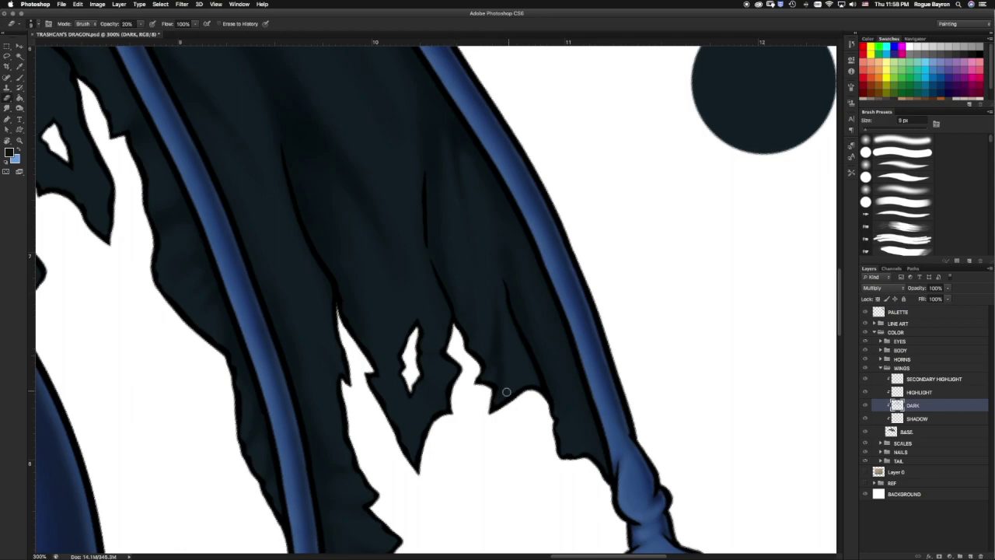
key(ctrl+plus)
key(ctrl+plus)
key(b)
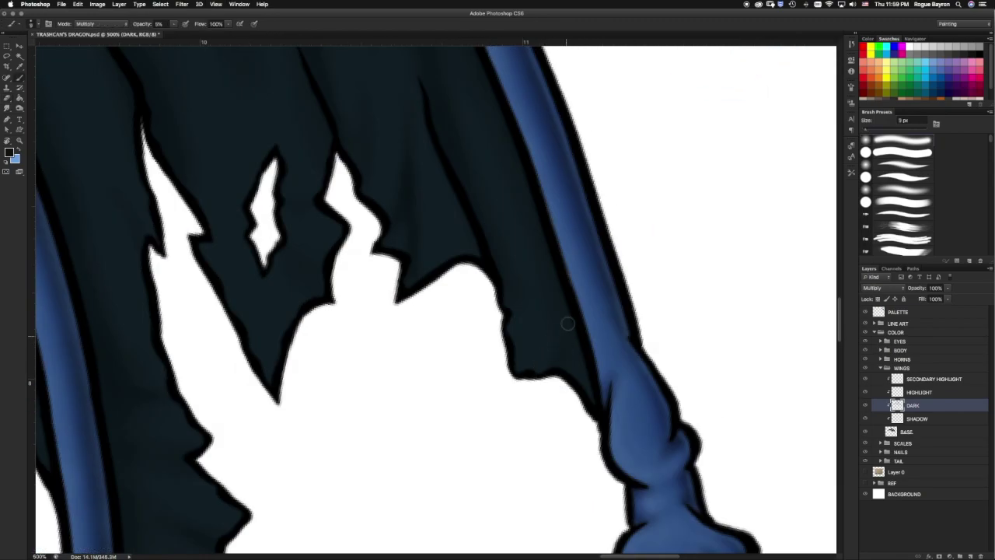
key(e)
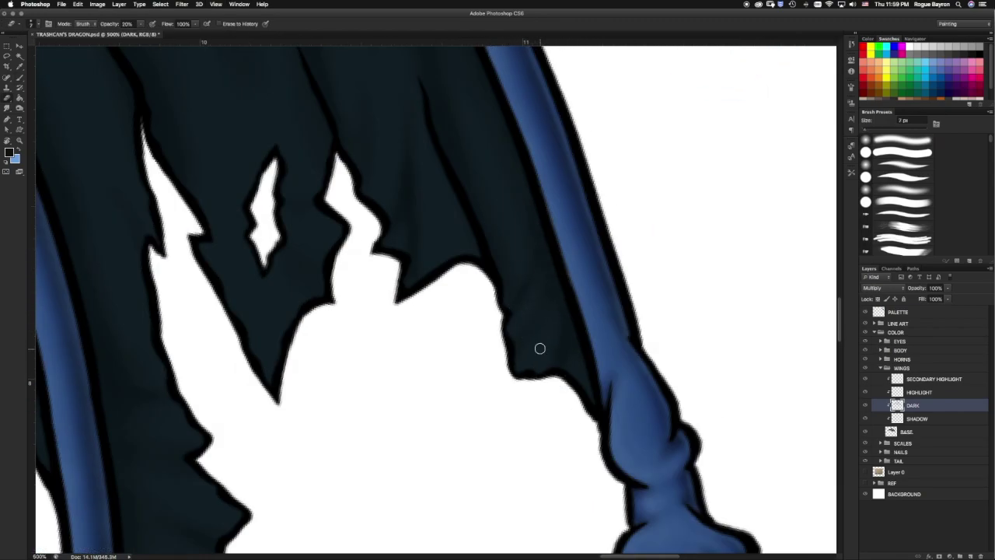
scroll(469, 218, up, 3)
key(b)
Zoom out and smooth the upper membrane shading near the wing claw with a 15 px eraser.
key(ctrl+minus)
key(ctrl+minus)
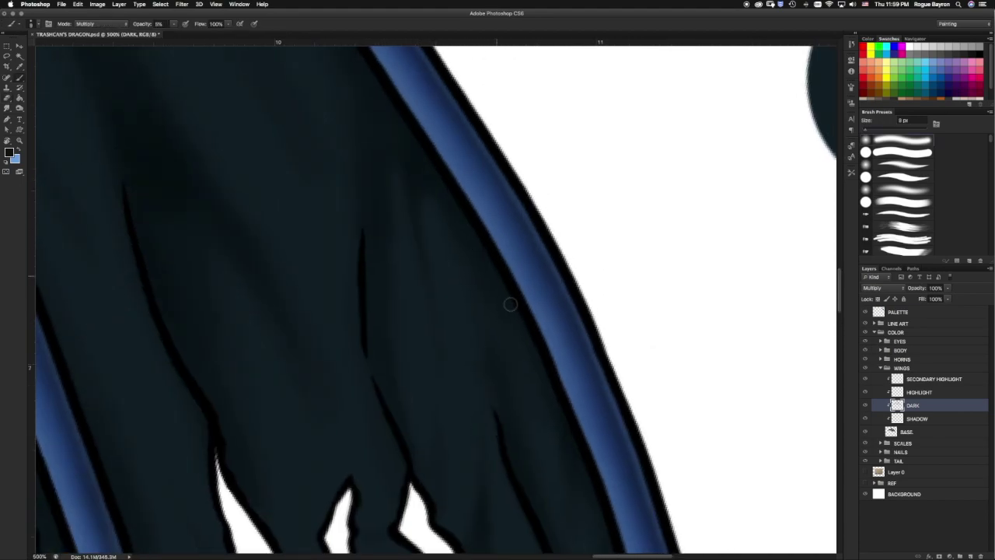
scroll(387, 244, right, 3)
scroll(451, 350, up, 3)
key(e)
scroll(333, 298, down, 2)
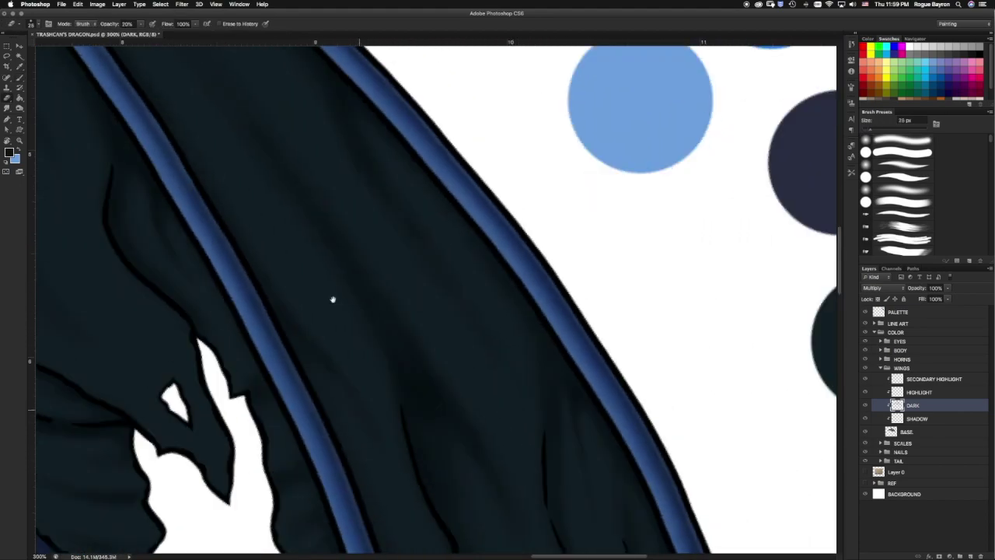
scroll(345, 275, down, 3)
scroll(304, 202, up, 5)
scroll(221, 119, up, 3)
scroll(222, 119, up, 3)
scroll(222, 119, left, 3)
key(bracketleft)
scroll(204, 182, left, 2)
scroll(361, 246, left, 3)
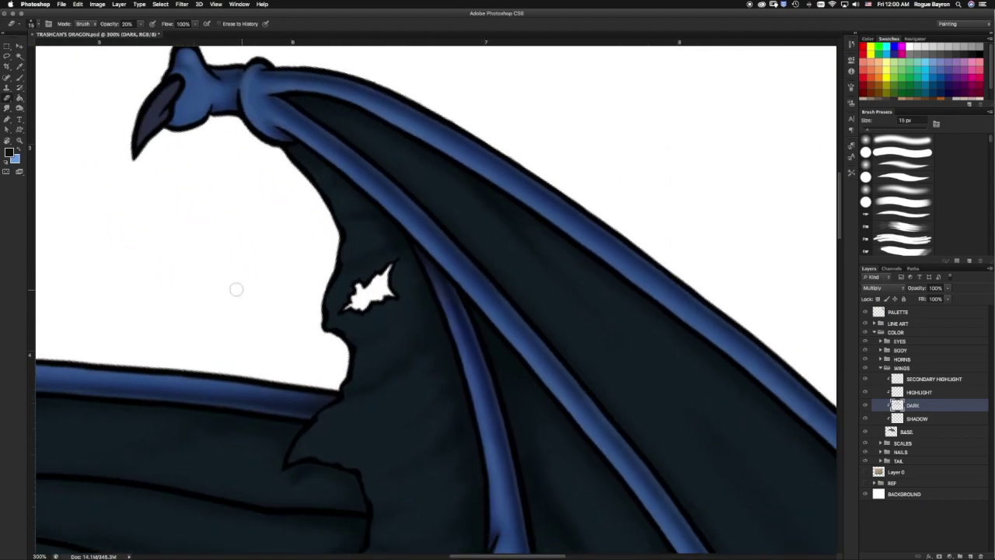
drag(256, 290, 347, 320)
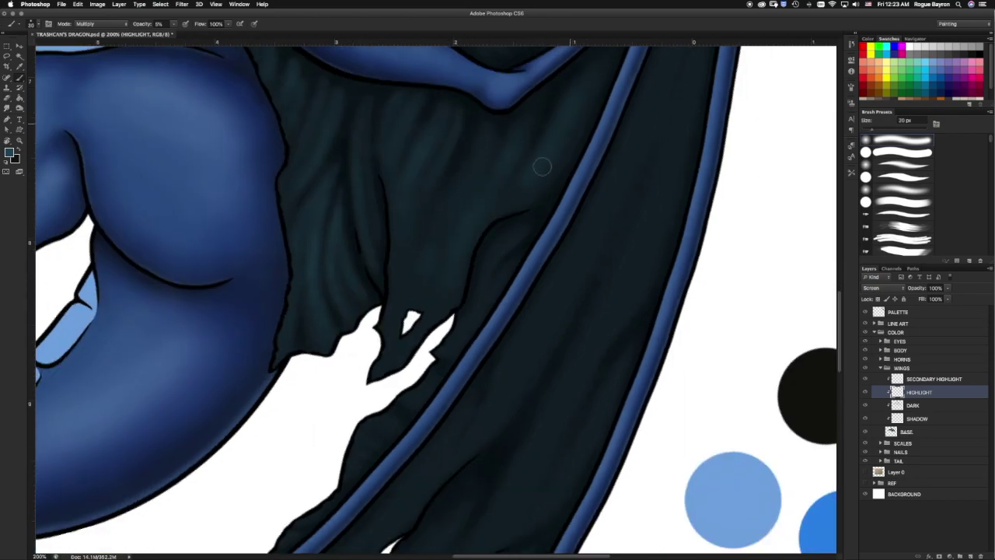
Paint faint teal highlight streaks on the wing membrane, shrinking the brush for finer strokes.
drag(429, 313, 390, 359)
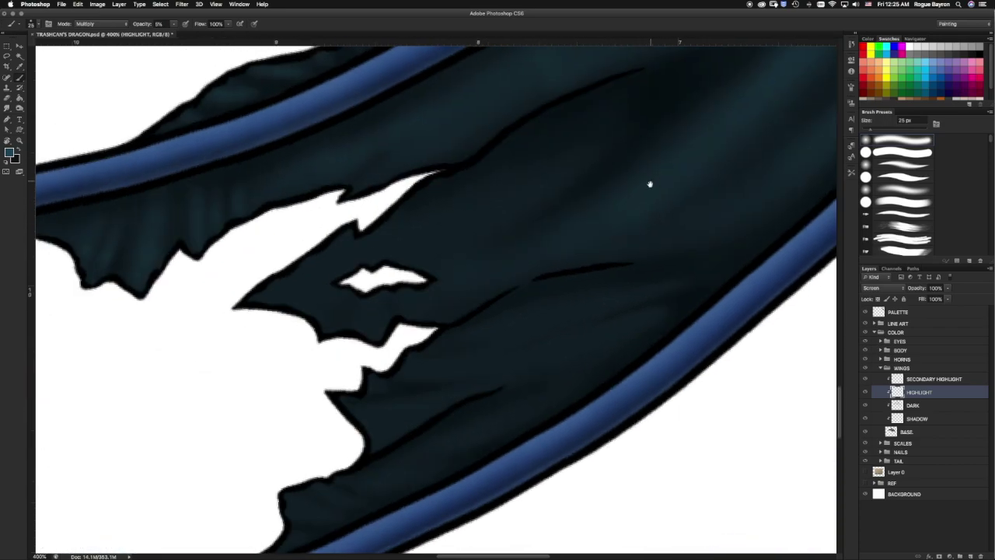
key(bracketleft)
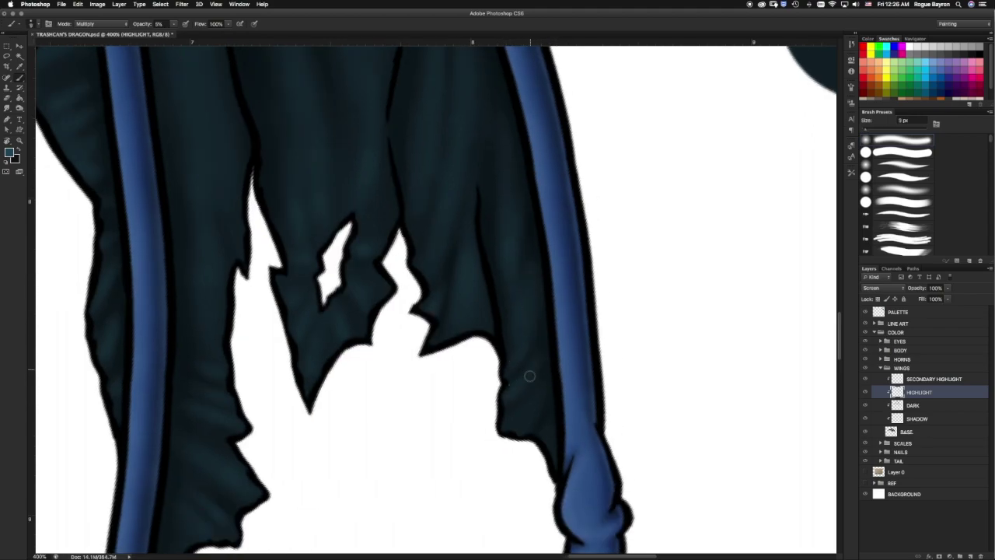
key(bracketleft)
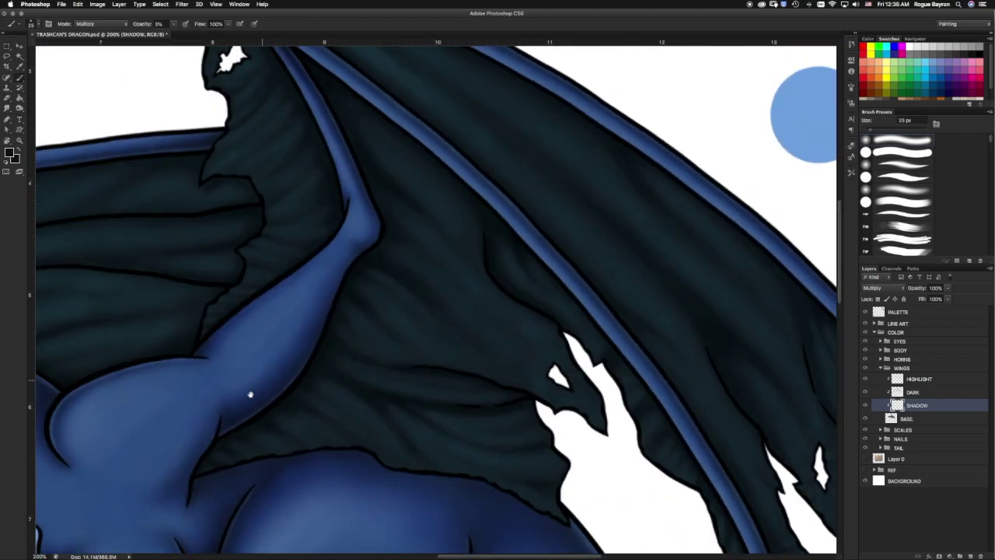
Brush soft Multiply shadow streaks on the wing beside the dragon's arm, using a 10–25 px brush.
drag(250, 395, 381, 242)
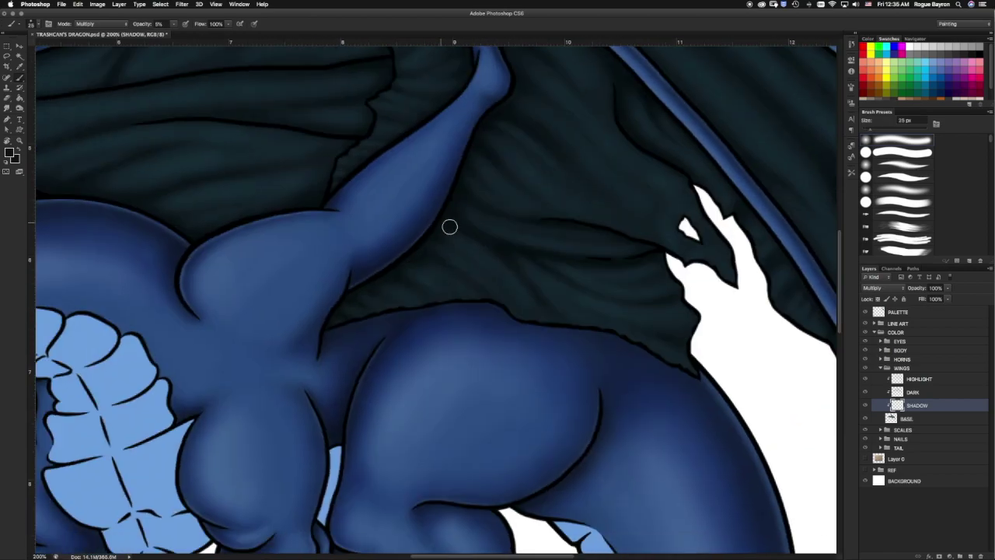
scroll(502, 124, up, 5)
scroll(502, 212, up, 2)
scroll(505, 233, left, 1)
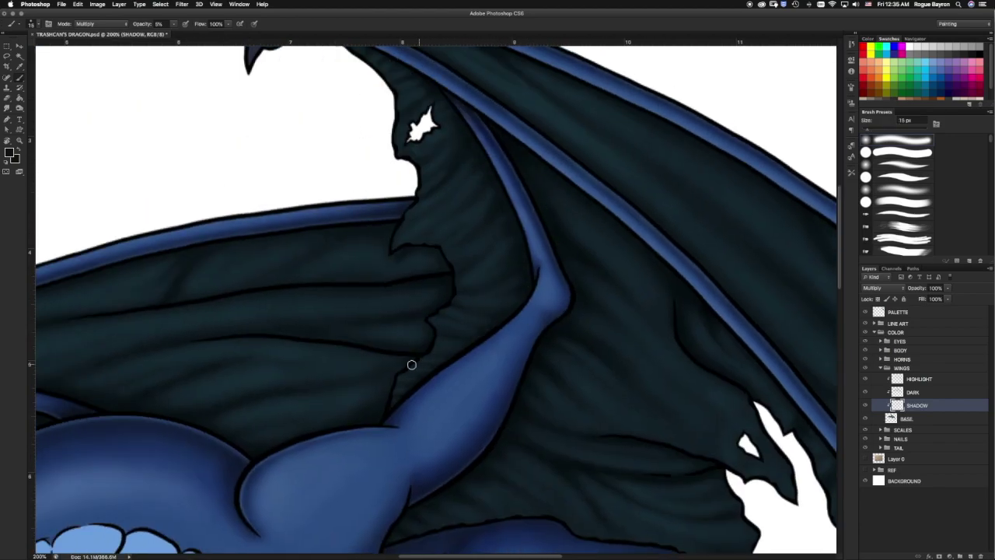
scroll(447, 311, up, 4)
scroll(466, 220, left, 1)
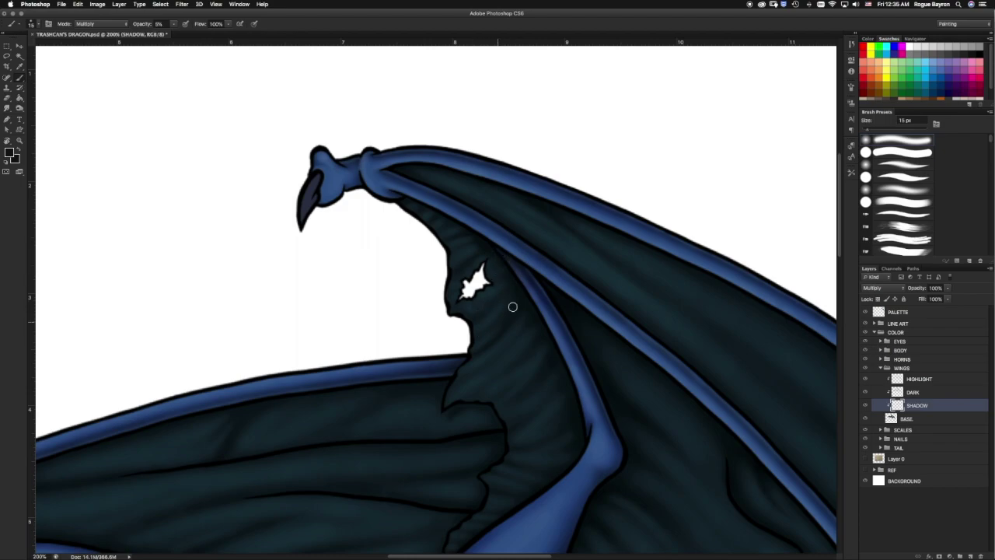
key(bracketright)
scroll(513, 205, down, 2)
scroll(513, 205, right, 3)
scroll(395, 160, right, 3)
scroll(395, 160, down, 2)
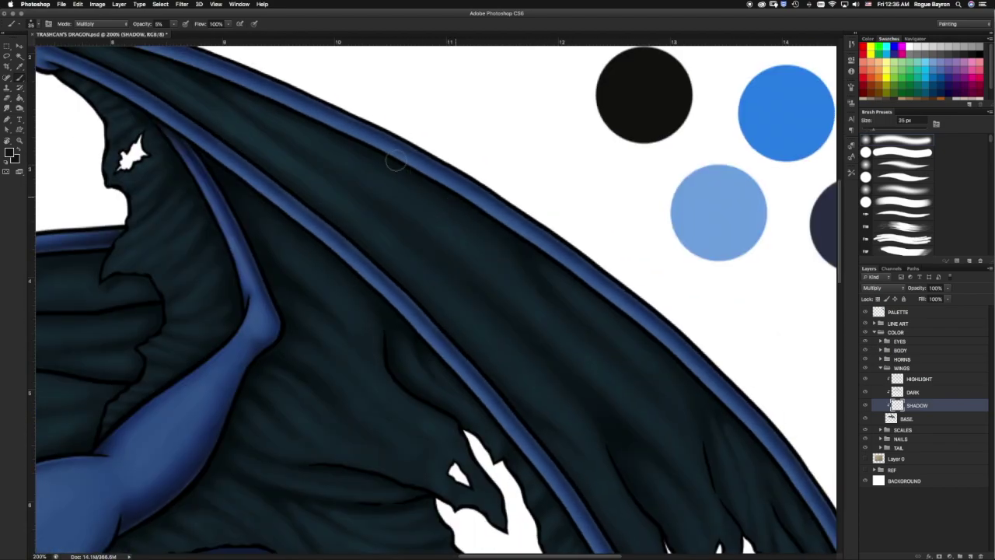
scroll(564, 220, down, 3)
key(bracketleft)
key(bracketleft)
key(ctrl+plus)
scroll(482, 295, down, 1)
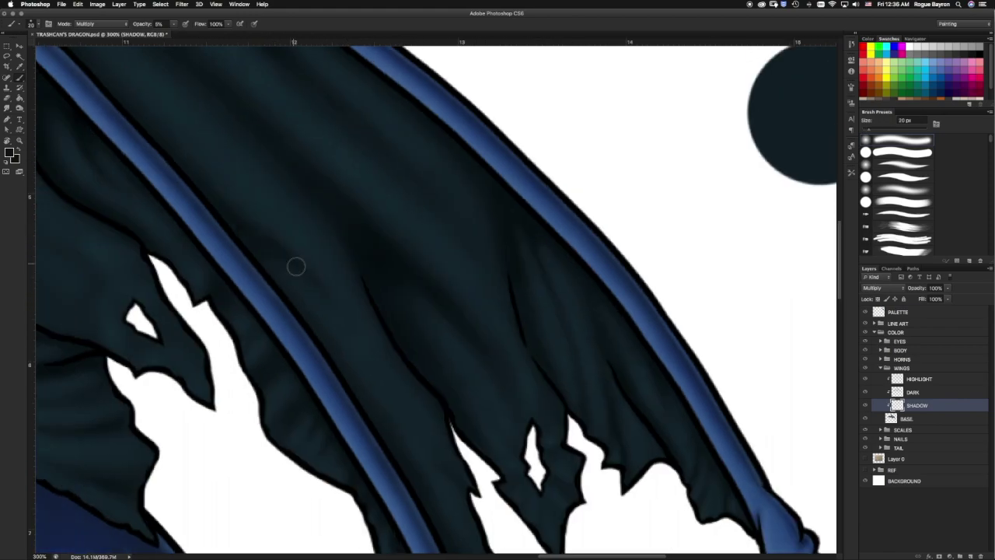
scroll(295, 262, down, 3)
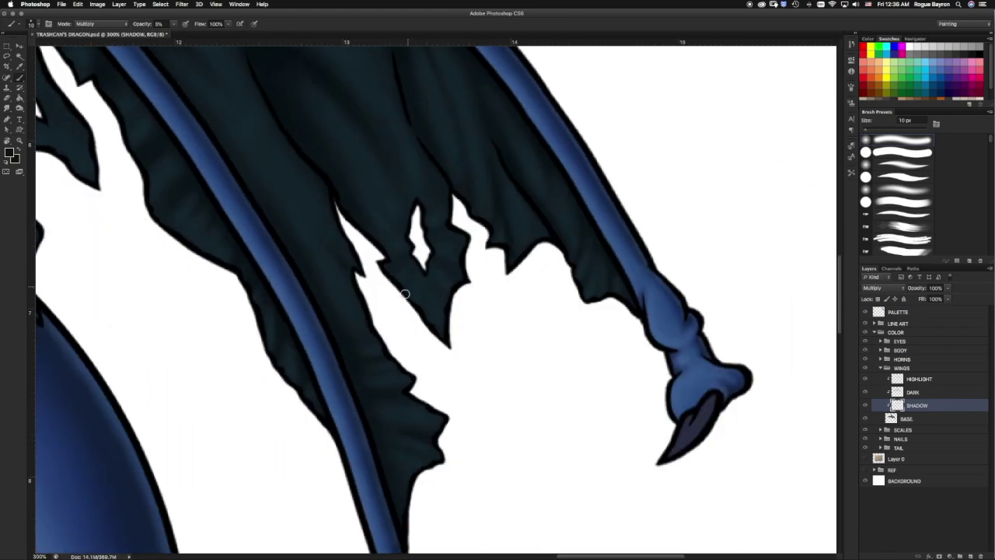
scroll(448, 197, up, 3)
scroll(489, 325, left, 4)
scroll(238, 191, up, 3)
key(bracketright)
scroll(124, 151, up, 3)
scroll(125, 152, left, 3)
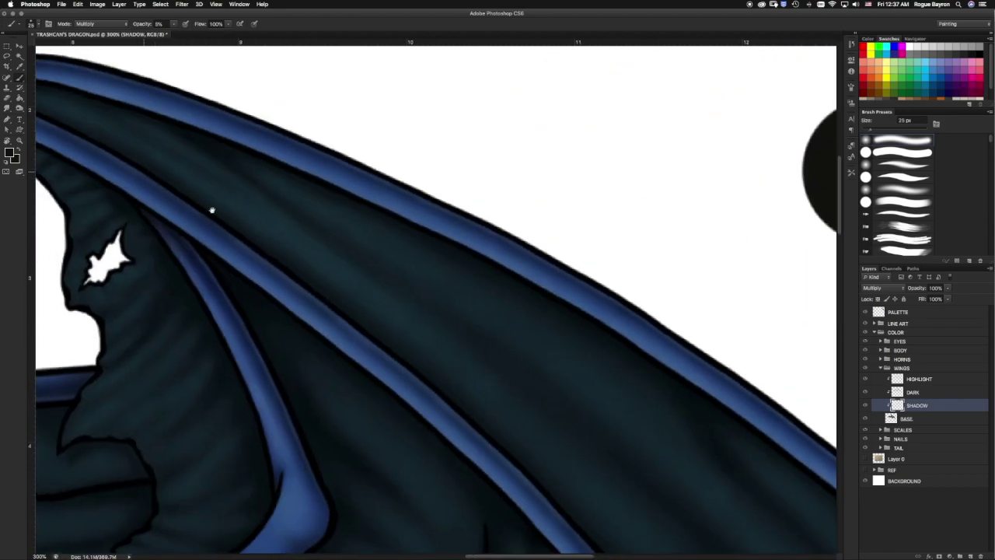
scroll(233, 218, up, 2)
scroll(234, 217, left, 3)
scroll(529, 343, right, 5)
scroll(451, 257, down, 3)
scroll(450, 257, right, 3)
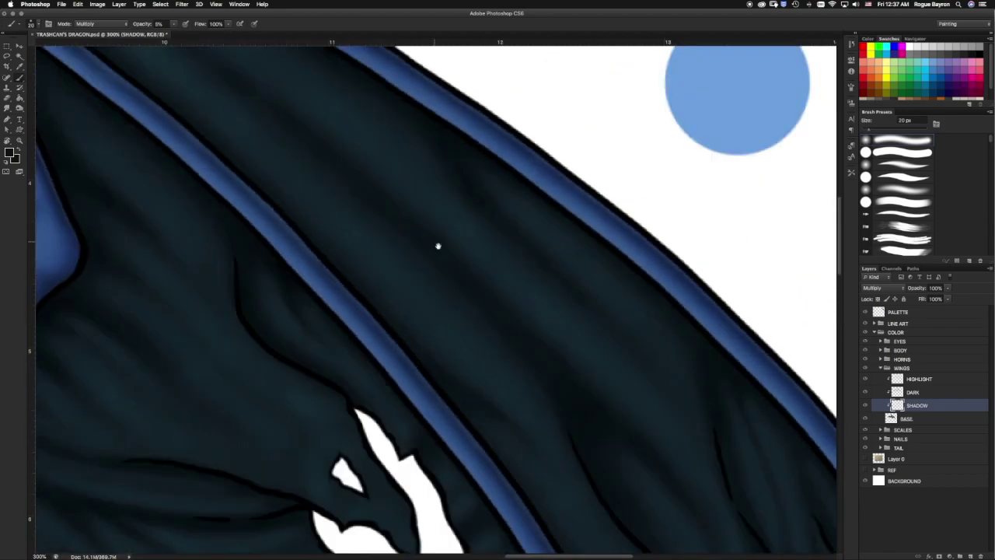
scroll(307, 313, left, 3)
scroll(433, 324, down, 3)
scroll(433, 324, down, 5)
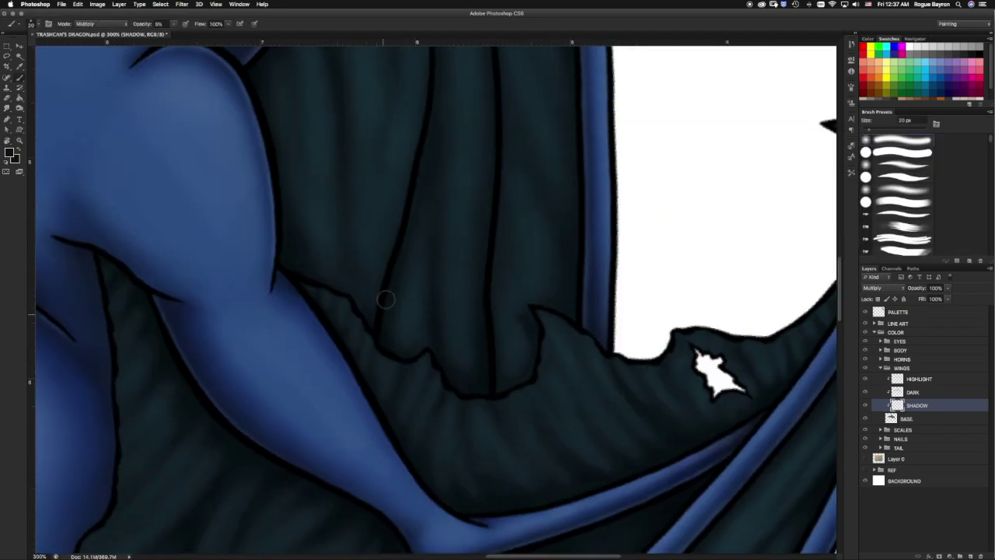
scroll(289, 211, up, 2)
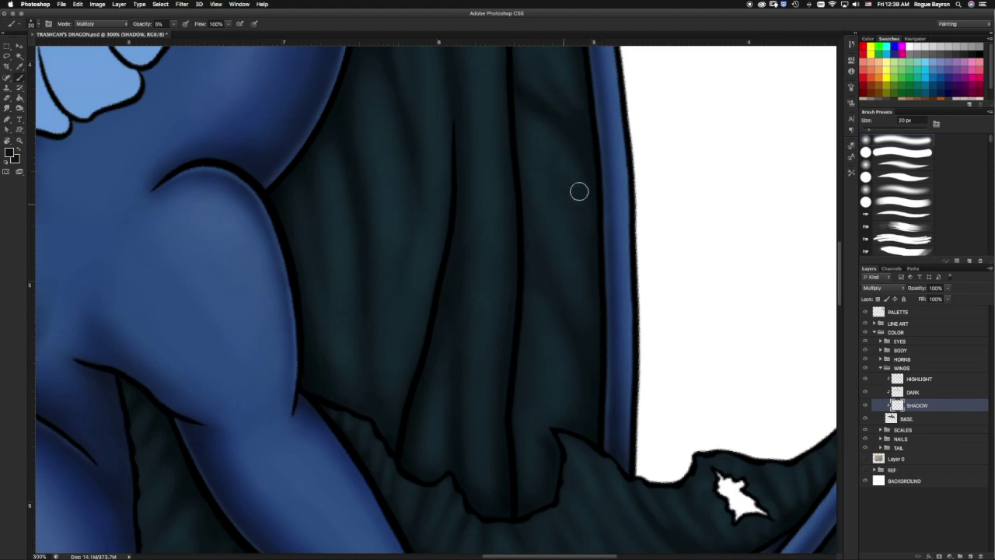
scroll(460, 289, up, 3)
scroll(460, 288, right, 2)
scroll(547, 383, down, 4)
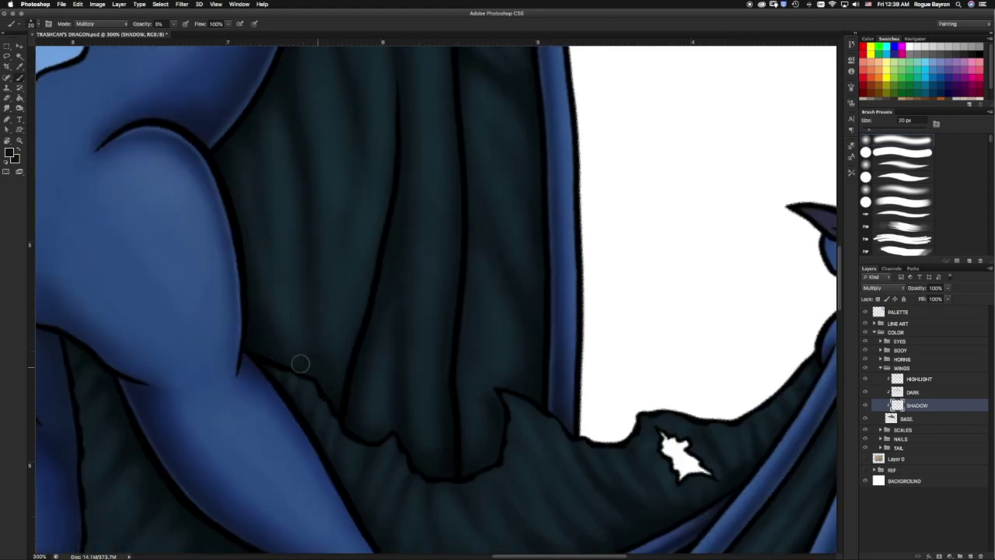
scroll(300, 362, down, 5)
scroll(443, 163, right, 2)
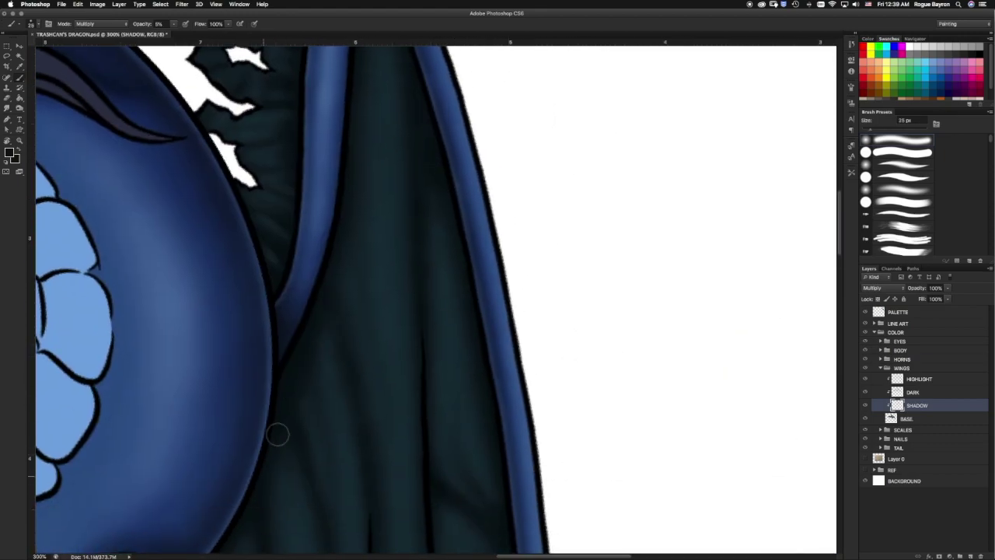
scroll(366, 185, up, 3)
scroll(378, 198, left, 2)
Finish the wing membrane shadow streaks with a 15–30 px brush, then smaller for finer strokes.
key(bracketright)
key(bracketright)
scroll(367, 197, down, 3)
scroll(364, 249, left, 6)
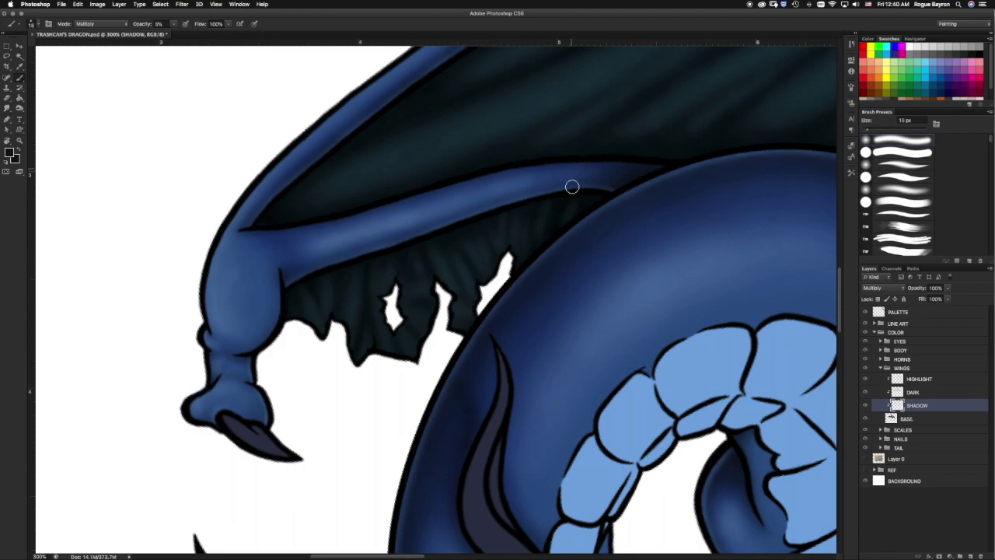
scroll(469, 184, up, 5)
scroll(470, 184, right, 6)
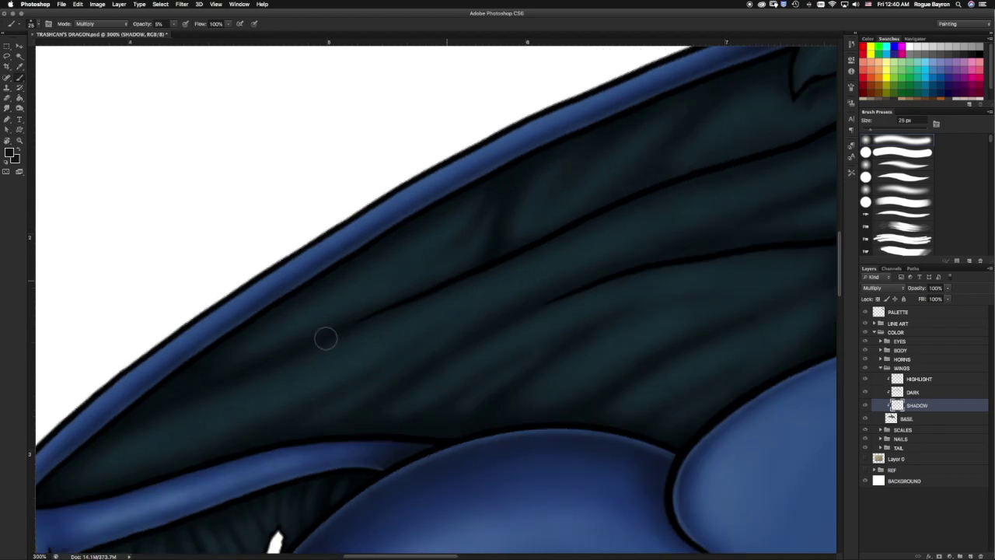
scroll(326, 335, down, 2)
scroll(326, 335, right, 2)
scroll(400, 258, down, 5)
scroll(702, 130, down, 2)
scroll(702, 129, right, 3)
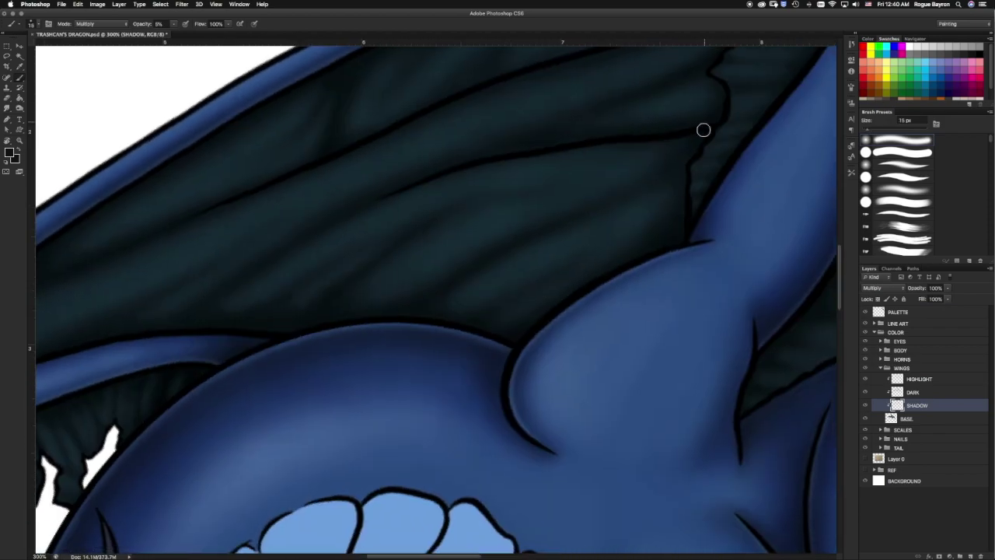
scroll(521, 189, right, 3)
key(bracketright)
key(bracketleft)
scroll(482, 287, up, 5)
scroll(482, 287, right, 1)
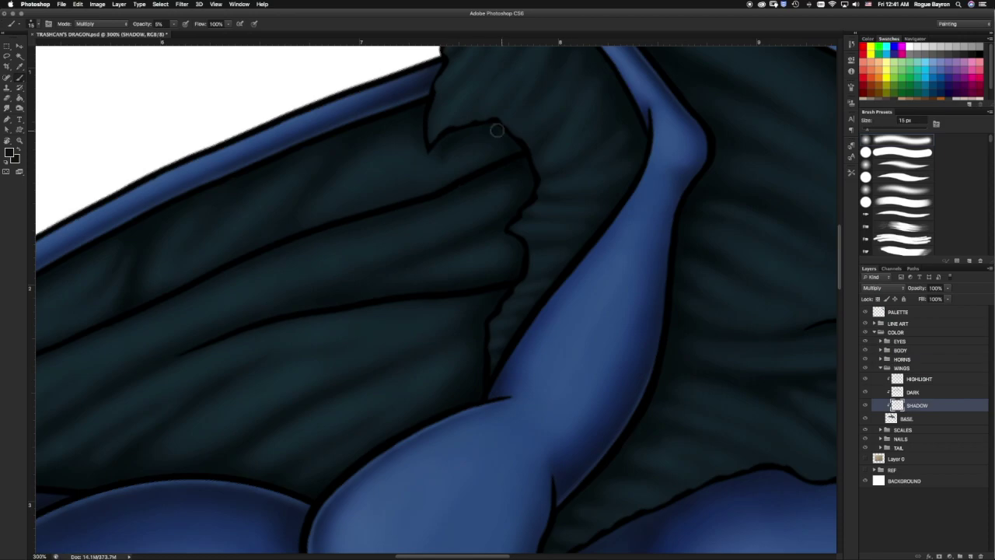
scroll(422, 249, up, 5)
scroll(389, 222, up, 2)
scroll(389, 222, left, 1)
key(bracketright)
key(bracketright)
scroll(355, 196, right, 7)
scroll(355, 195, down, 1)
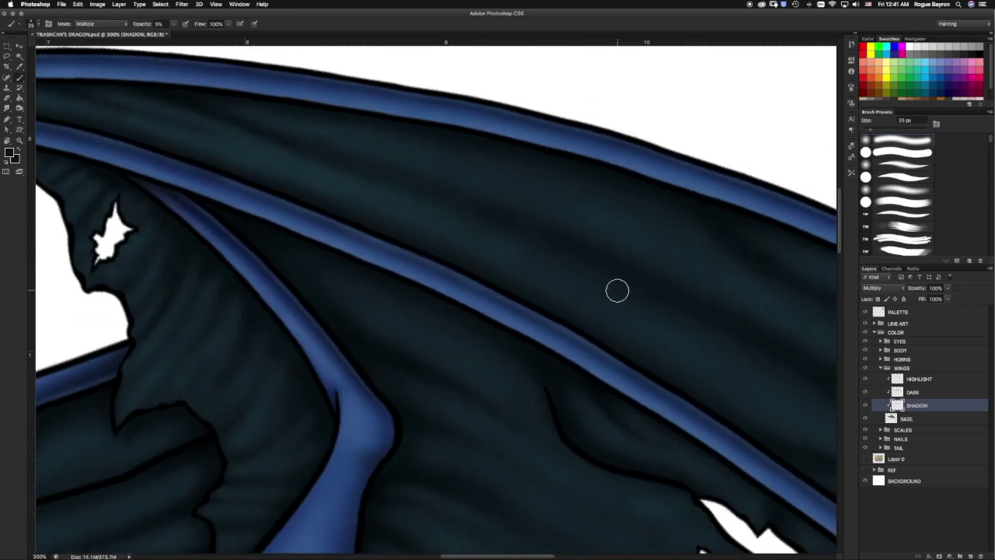
scroll(617, 290, down, 5)
scroll(380, 129, down, 5)
scroll(600, 277, down, 5)
key(bracketleft)
key(bracketleft)
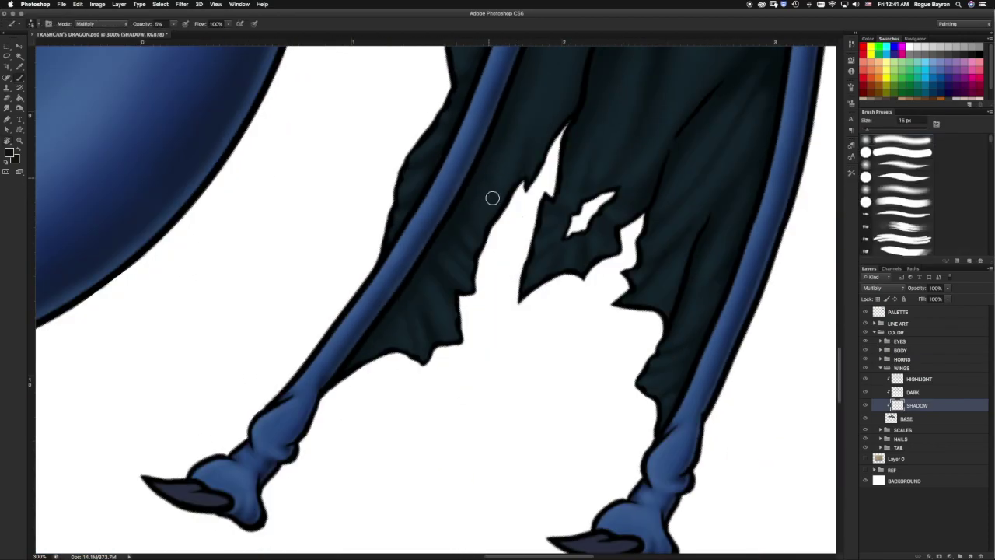
scroll(486, 233, up, 5)
scroll(483, 289, right, 1)
scroll(552, 261, down, 5)
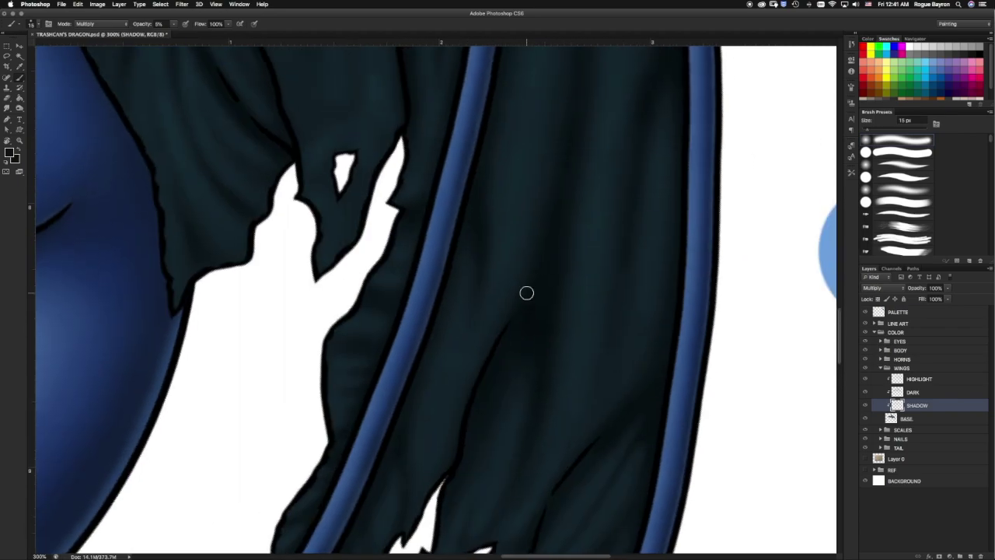
scroll(482, 272, down, 5)
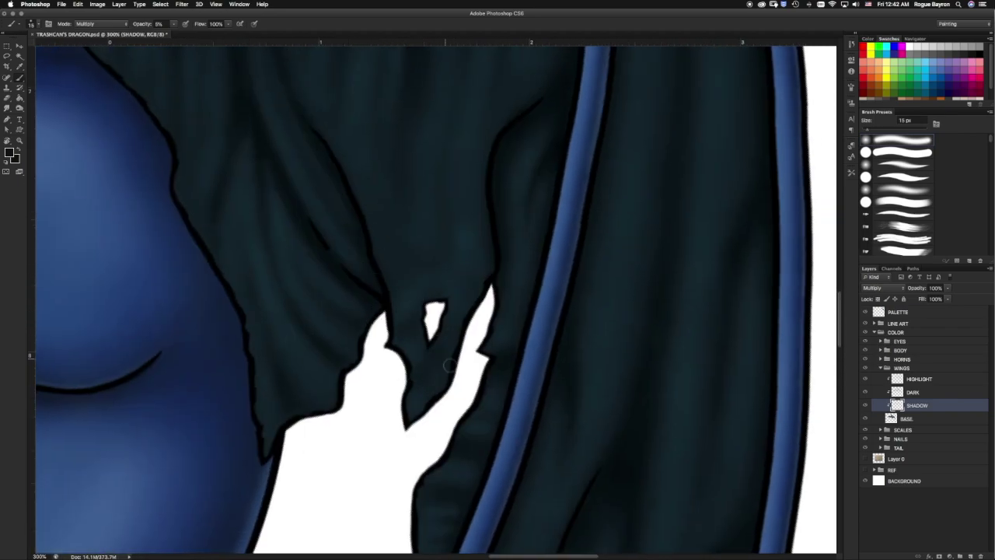
scroll(405, 132, up, 5)
scroll(359, 336, left, 1)
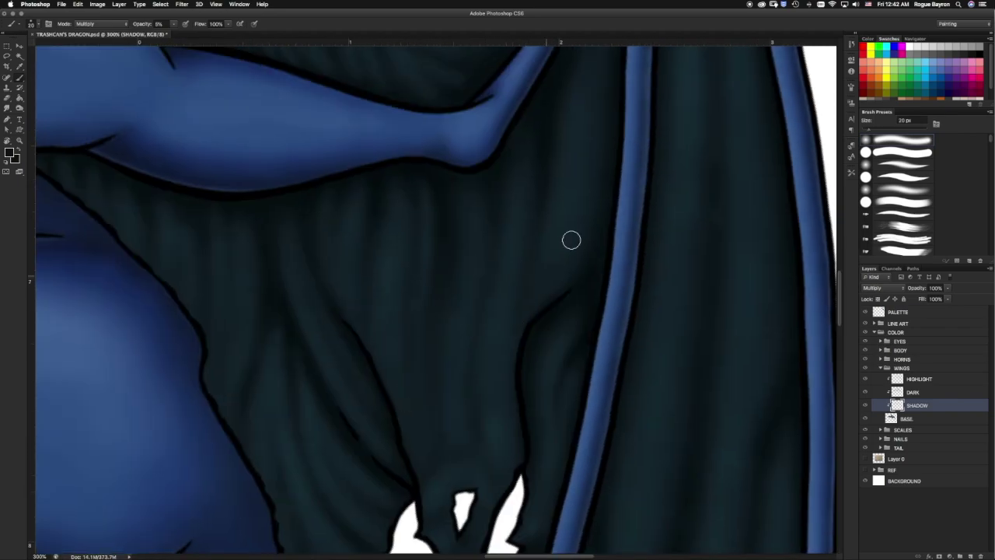
scroll(583, 187, up, 5)
scroll(467, 178, down, 4)
scroll(350, 210, left, 2)
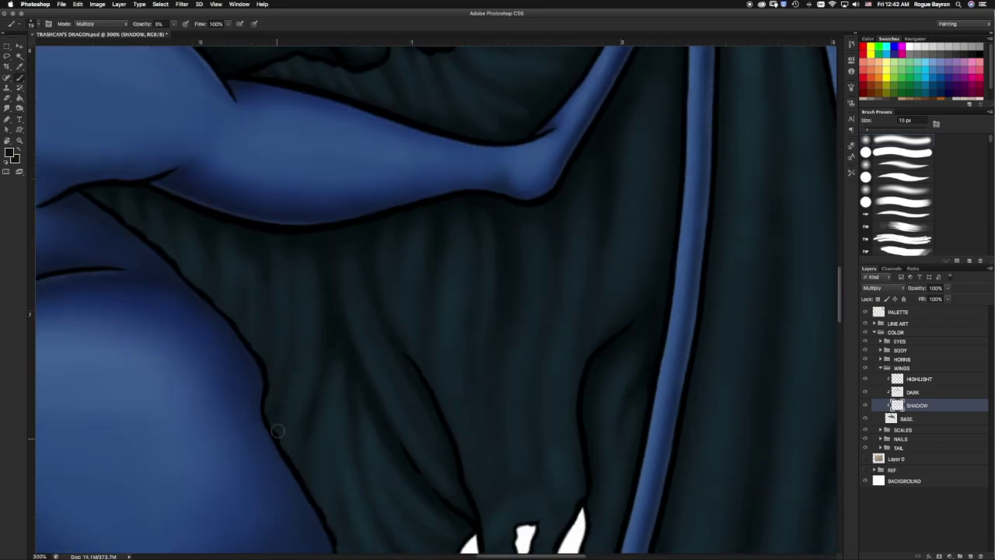
scroll(277, 431, down, 5)
scroll(321, 263, up, 4)
scroll(360, 233, left, 2)
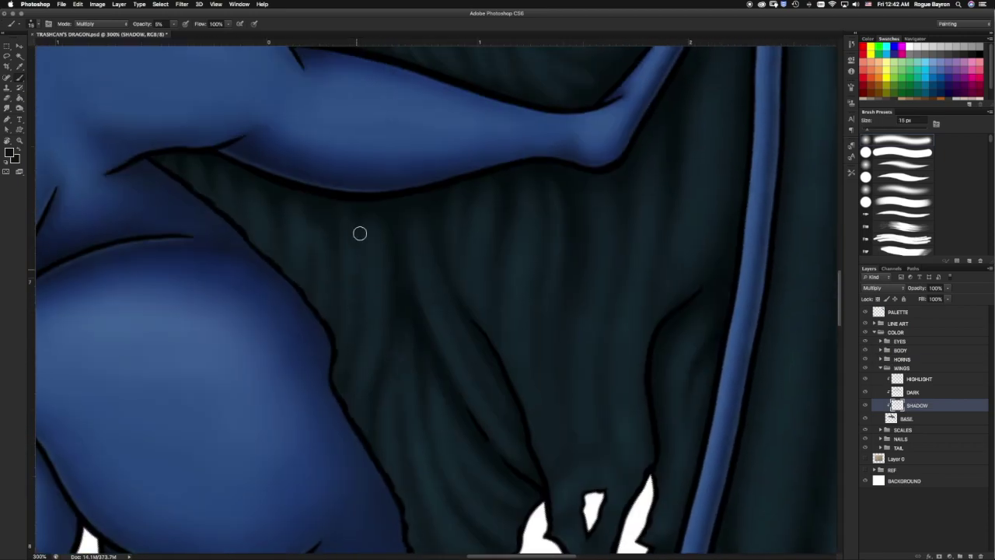
scroll(389, 287, down, 10)
scroll(531, 363, up, 3)
scroll(560, 289, right, 4)
key(bracketleft)
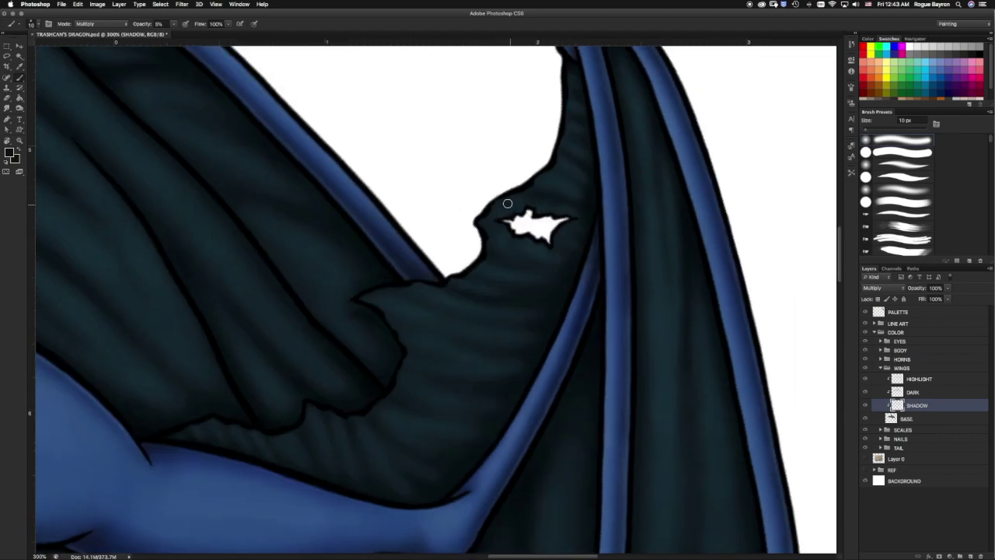
Fit the whole dragon on screen and darken the creases between the light-blue belly scales.
key(r)
key(ctrl+0)
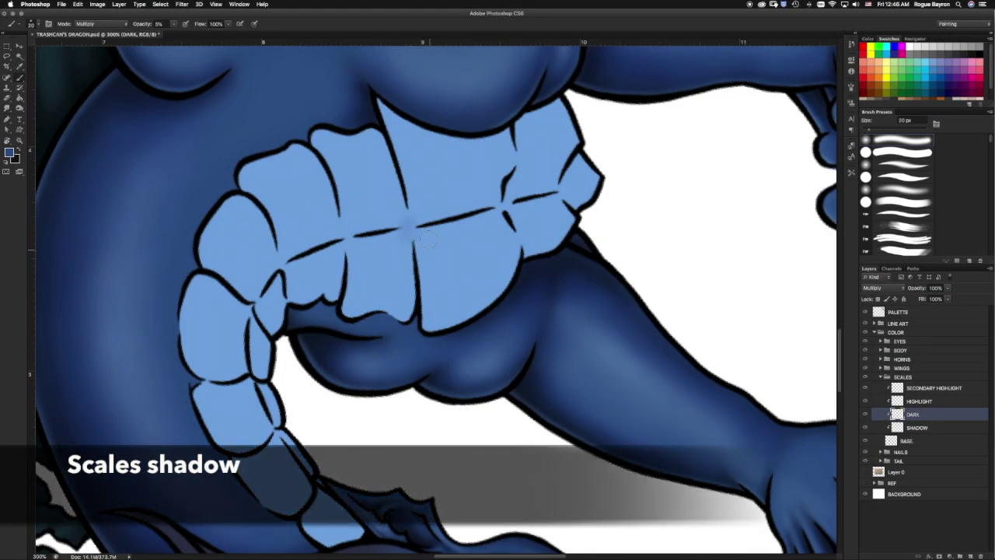
mouse_move(358, 239)
mouse_down()
mouse_move(409, 227)
mouse_move(381, 131)
mouse_up()
drag(404, 227, 416, 261)
mouse_move(410, 318)
mouse_down()
mouse_move(354, 239)
mouse_move(346, 249)
mouse_up()
mouse_move(404, 235)
mouse_down()
mouse_move(408, 322)
mouse_move(381, 131)
mouse_up()
key(bracketleft)
Darken the vertical and horizontal creases between the central chest scales.
mouse_move(283, 269)
mouse_down()
mouse_move(347, 244)
mouse_move(341, 300)
mouse_up()
key(bracketright)
mouse_move(339, 252)
mouse_down()
mouse_move(342, 280)
mouse_move(284, 302)
mouse_up()
key(bracketright)
drag(413, 229, 483, 214)
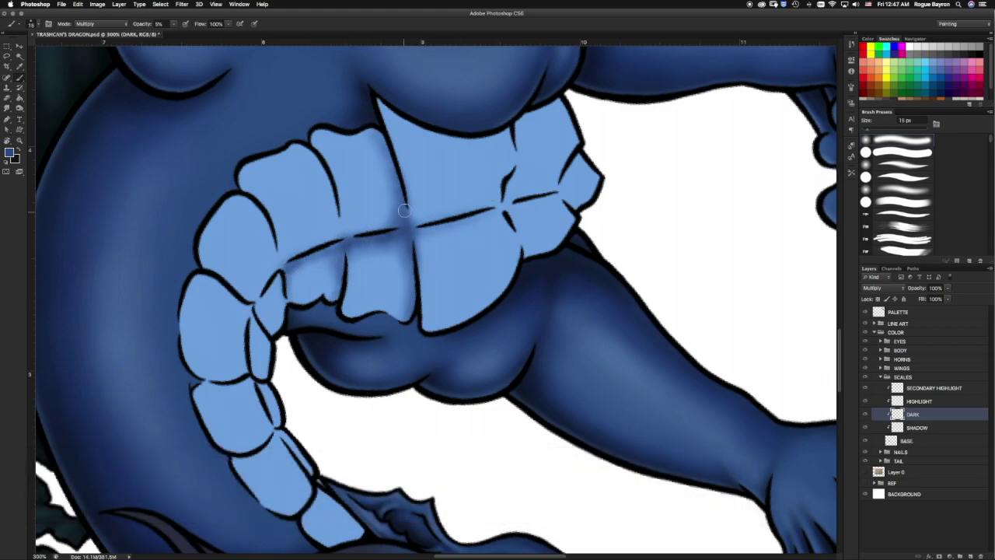
drag(404, 209, 387, 145)
mouse_move(403, 230)
mouse_down()
mouse_move(504, 207)
mouse_move(509, 126)
mouse_up()
key(bracketleft)
key(bracketleft)
key(bracketleft)
key(bracketright)
key(bracketright)
key(bracketright)
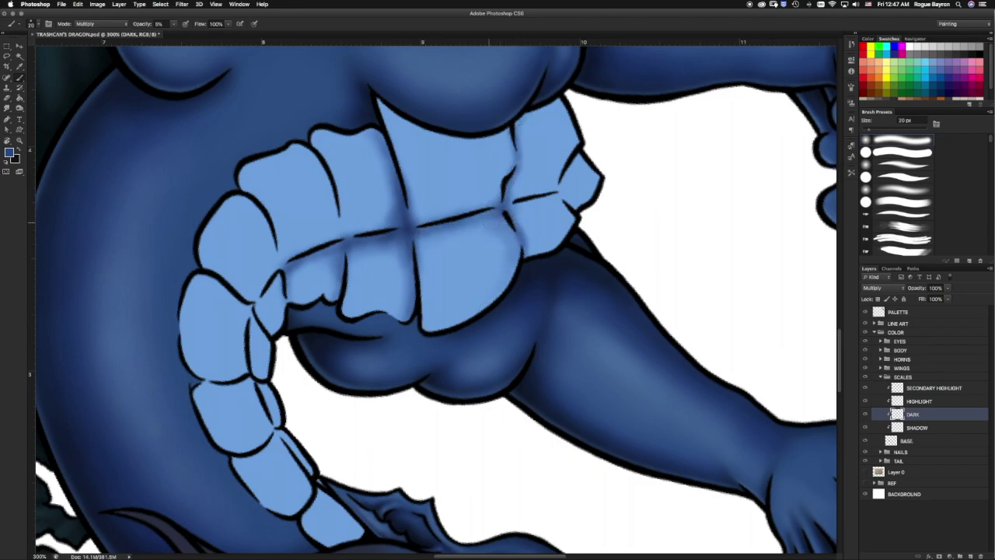
drag(516, 230, 476, 311)
drag(417, 327, 488, 276)
Shade the creases of the right-hand scales and their upper edges.
key(bracketleft)
drag(513, 206, 560, 194)
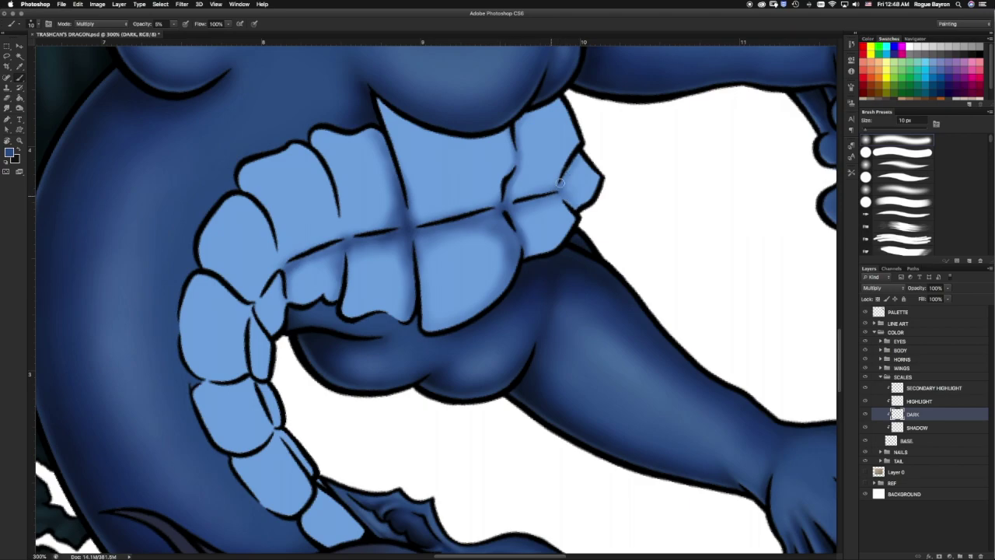
drag(580, 157, 563, 200)
drag(516, 164, 517, 247)
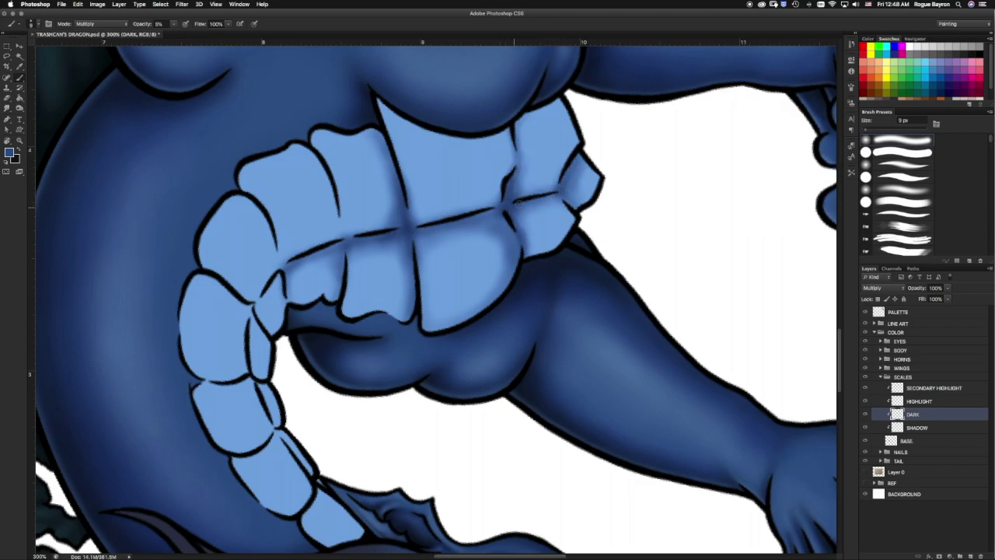
drag(519, 139, 544, 105)
mouse_move(376, 98)
mouse_down()
mouse_move(500, 147)
mouse_move(503, 205)
mouse_up()
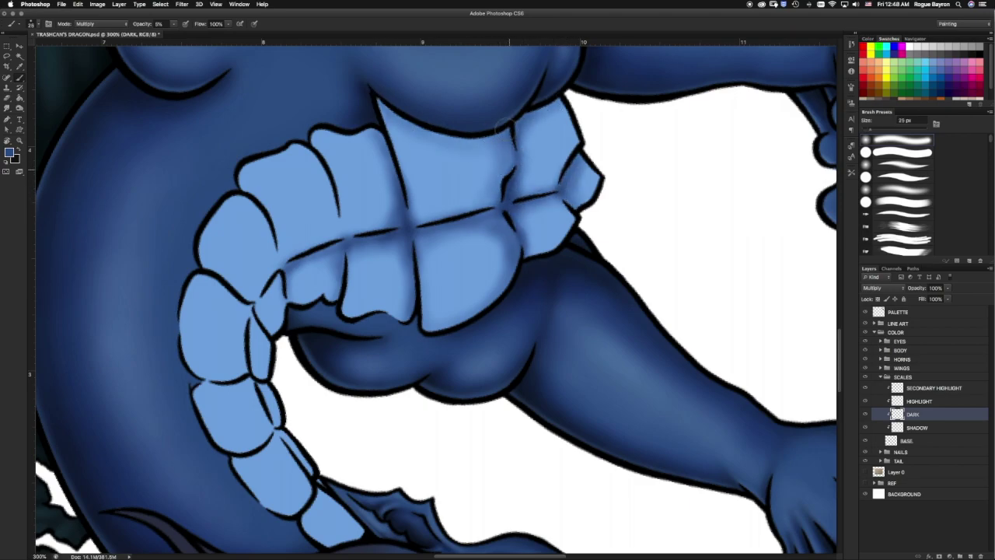
drag(501, 148, 370, 100)
key(bracketright)
drag(544, 115, 521, 154)
drag(520, 224, 518, 252)
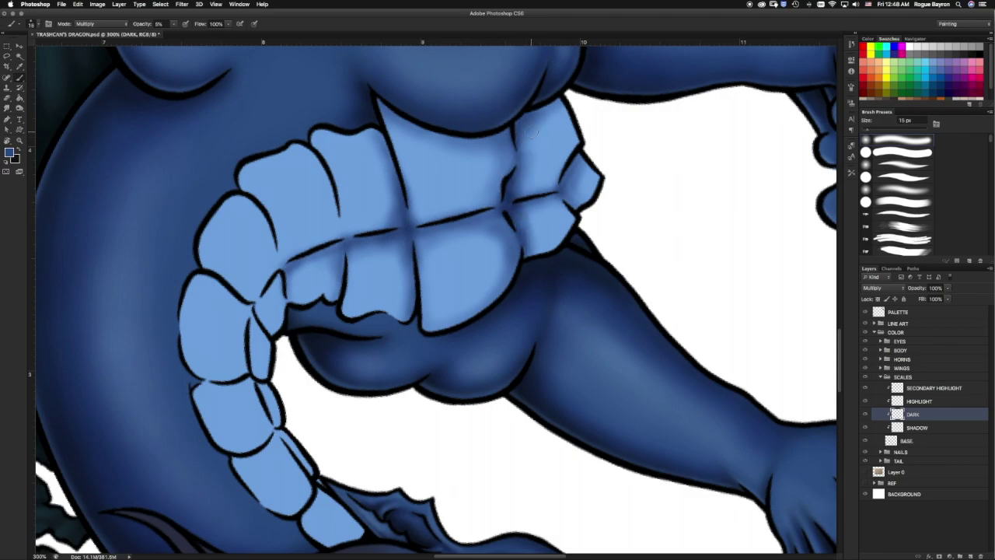
Shade the central and left-hand scale creases with varying brush sizes.
drag(532, 130, 569, 158)
mouse_move(362, 193)
mouse_down()
mouse_move(381, 264)
mouse_move(392, 265)
mouse_up()
key(bracketleft)
key(bracketleft)
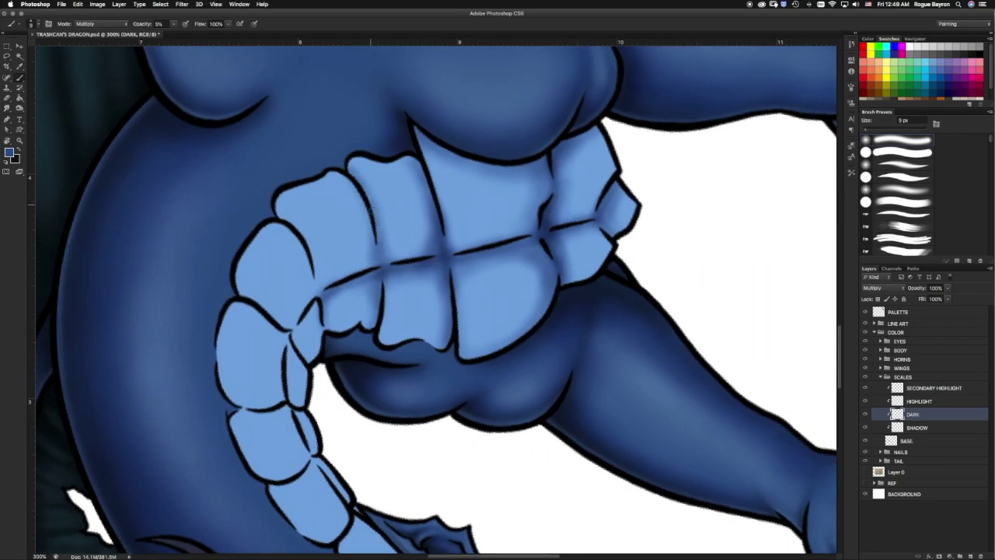
mouse_move(318, 290)
mouse_down()
mouse_move(289, 220)
mouse_move(332, 292)
mouse_move(366, 177)
mouse_move(420, 257)
mouse_move(334, 306)
mouse_up()
key(bracketright)
key(bracketright)
mouse_move(272, 206)
mouse_down()
mouse_move(327, 278)
mouse_move(293, 333)
mouse_move(395, 237)
mouse_up()
key(bracketleft)
key(bracketright)
key(bracketright)
drag(382, 281, 435, 204)
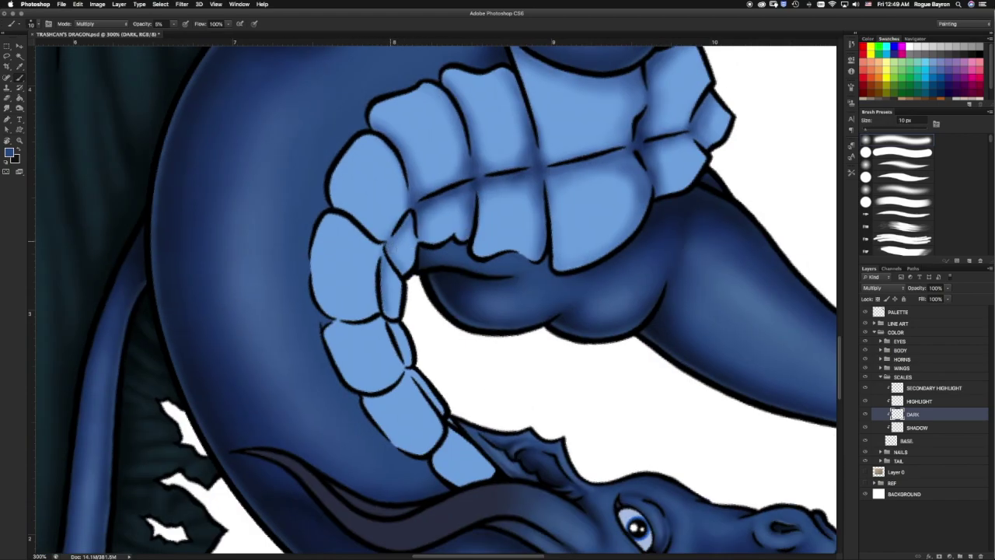
mouse_move(343, 209)
mouse_down()
mouse_move(398, 164)
mouse_move(342, 323)
mouse_up()
drag(393, 245, 375, 274)
Shade the curving scale row and the lower scale creases near the head.
key(bracketleft)
key(bracketleft)
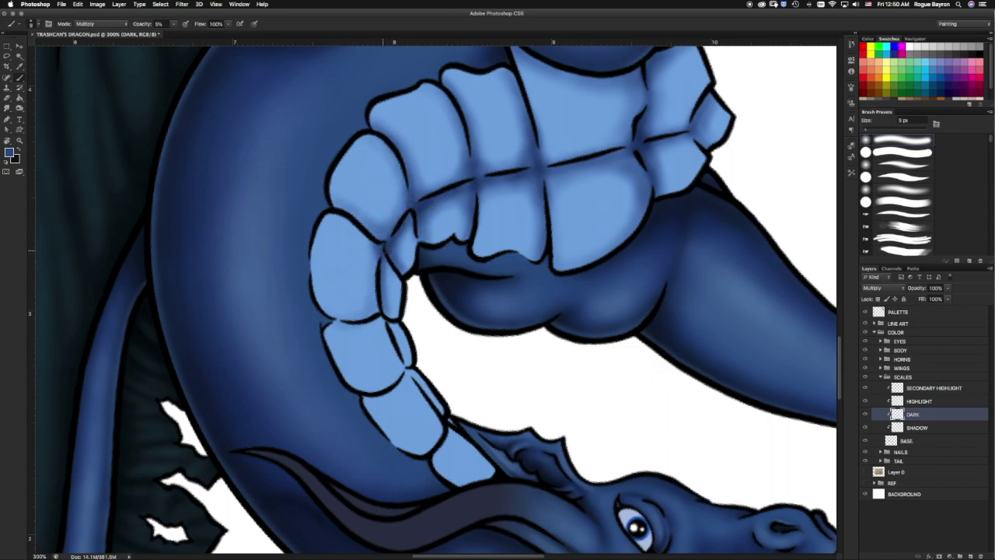
drag(387, 320, 401, 276)
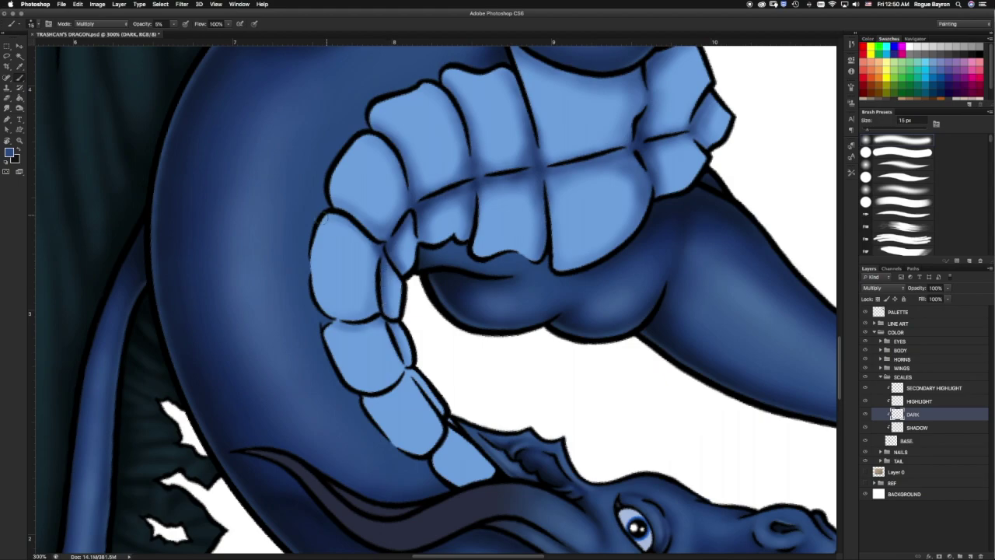
drag(333, 222, 503, 99)
drag(327, 323, 388, 396)
key(bracketleft)
mouse_move(395, 334)
mouse_down()
mouse_move(369, 272)
mouse_move(378, 315)
mouse_move(416, 385)
mouse_move(465, 420)
mouse_up()
key(bracketright)
drag(426, 372, 465, 426)
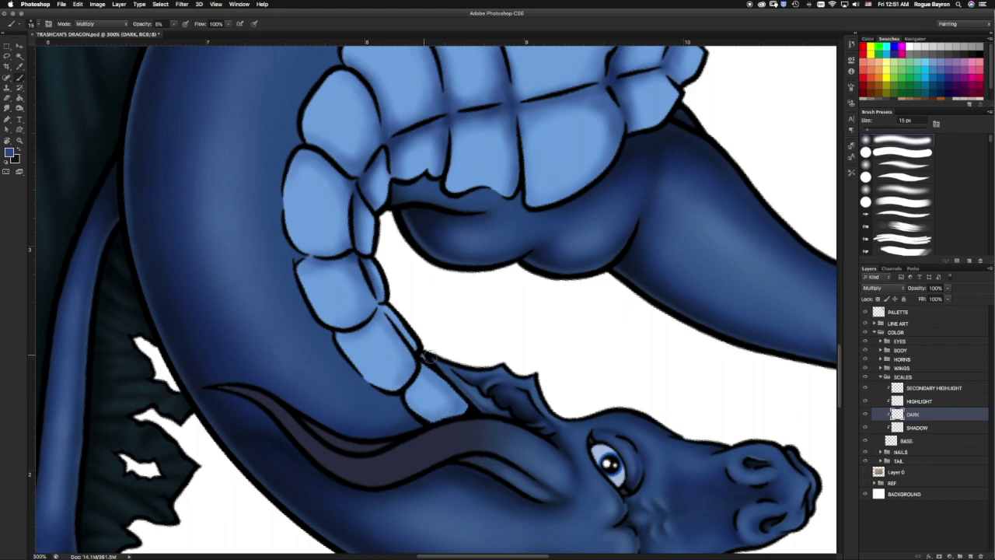
drag(413, 346, 378, 305)
drag(408, 387, 424, 360)
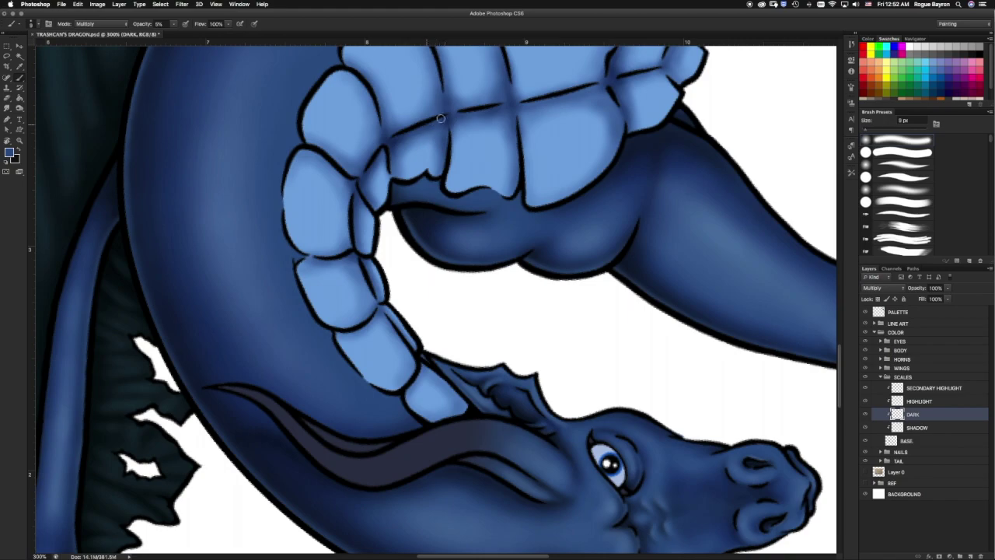
Add faint shading on the right scale edge and darken the light-blue strip between body folds.
scroll(523, 102, up, 3)
scroll(523, 102, right, 3)
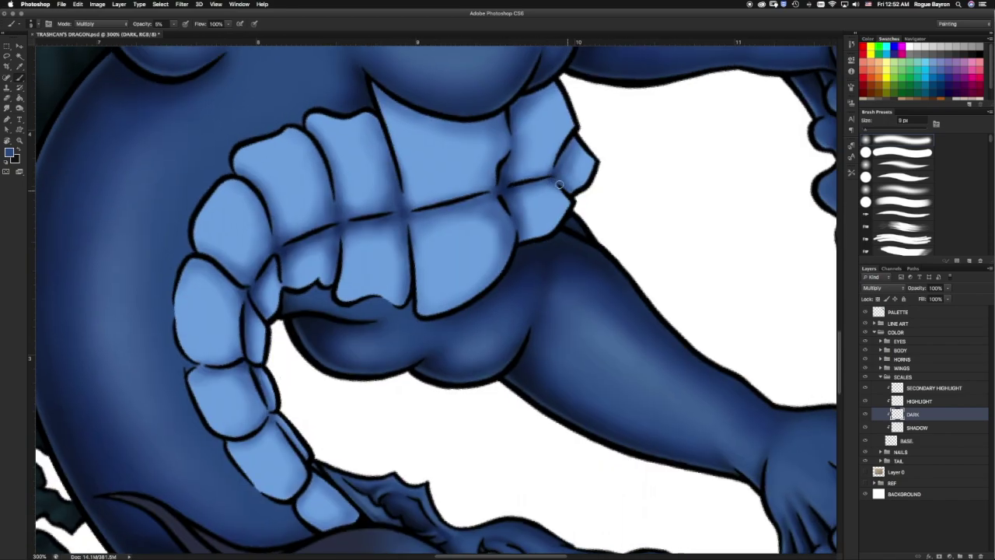
drag(579, 192, 544, 92)
drag(530, 227, 497, 203)
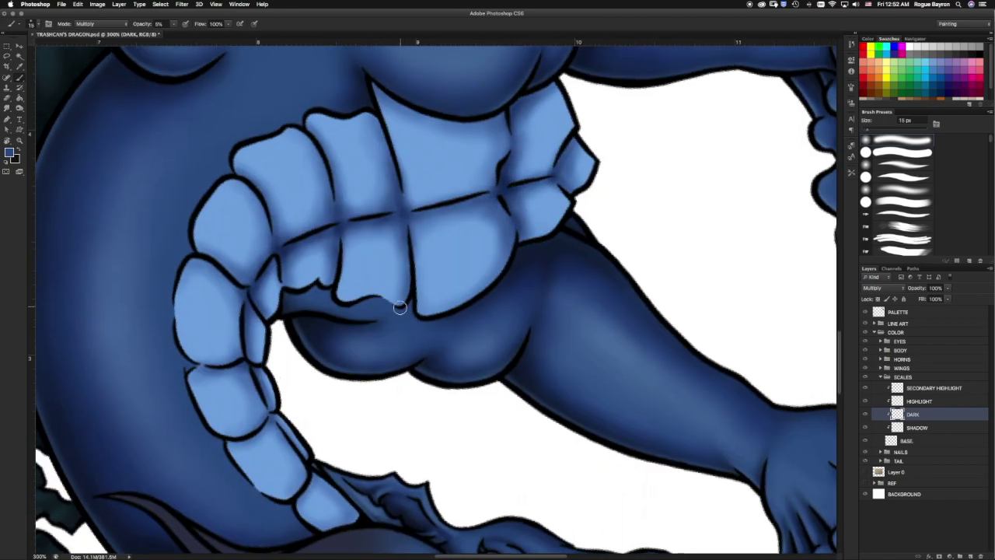
scroll(384, 200, down, 2)
scroll(384, 200, left, 4)
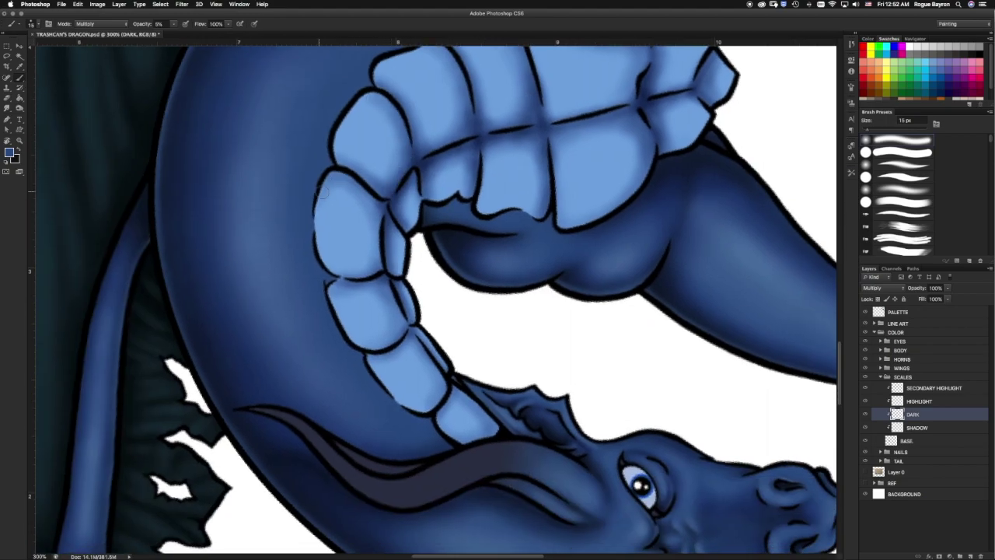
scroll(384, 298, down, 2)
drag(412, 256, 459, 311)
scroll(435, 303, right, 5)
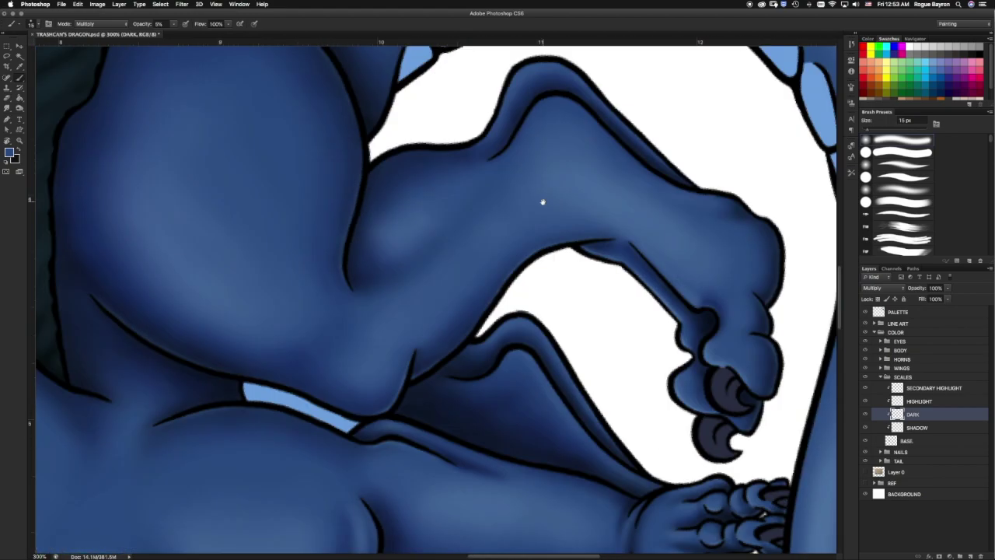
scroll(549, 194, down, 2)
key(bracketright)
key(bracketright)
mouse_move(330, 298)
mouse_down()
mouse_move(333, 282)
mouse_move(380, 311)
mouse_move(355, 283)
mouse_move(421, 341)
mouse_up()
Shade the neck scale edges and the divider between the top scales.
scroll(435, 288, down, 3)
scroll(435, 288, right, 2)
mouse_move(326, 269)
mouse_down()
mouse_move(344, 215)
mouse_move(322, 273)
mouse_up()
key(bracketright)
mouse_move(564, 190)
mouse_down()
mouse_move(550, 190)
mouse_move(665, 209)
mouse_move(451, 199)
mouse_move(347, 221)
mouse_move(498, 159)
mouse_move(707, 170)
mouse_move(524, 104)
mouse_up()
mouse_move(482, 128)
mouse_down()
mouse_move(547, 218)
mouse_move(587, 342)
mouse_up()
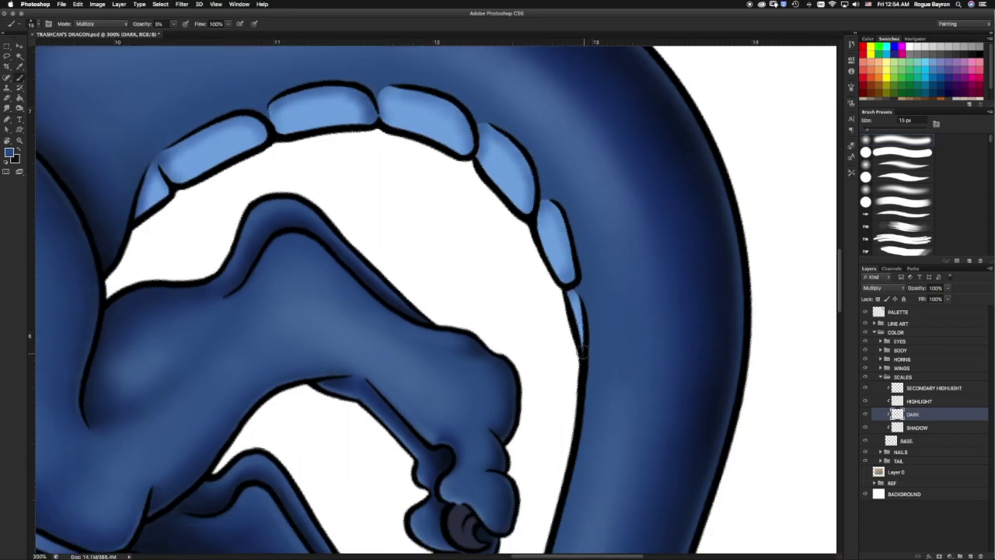
mouse_move(528, 206)
mouse_down()
mouse_move(501, 140)
mouse_move(344, 95)
mouse_up()
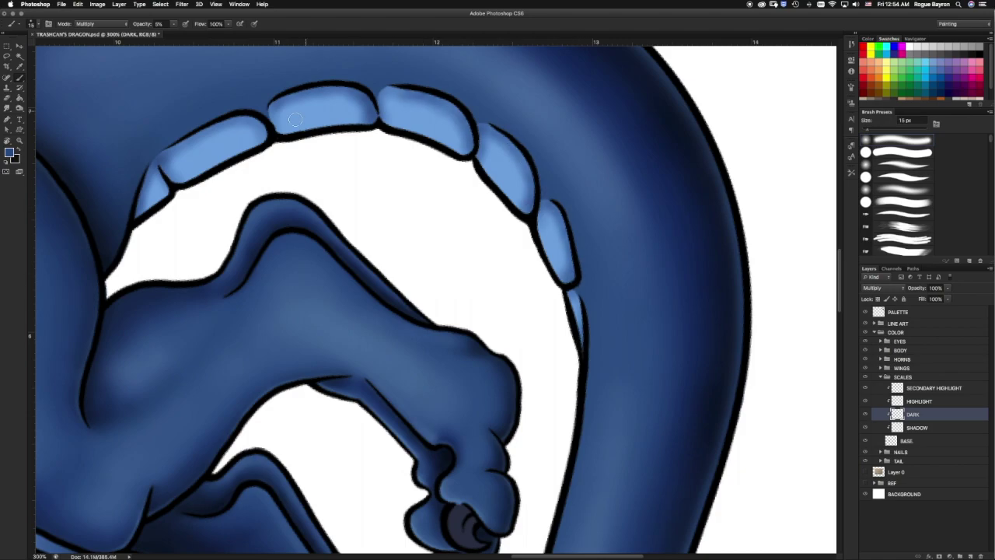
drag(278, 134, 474, 156)
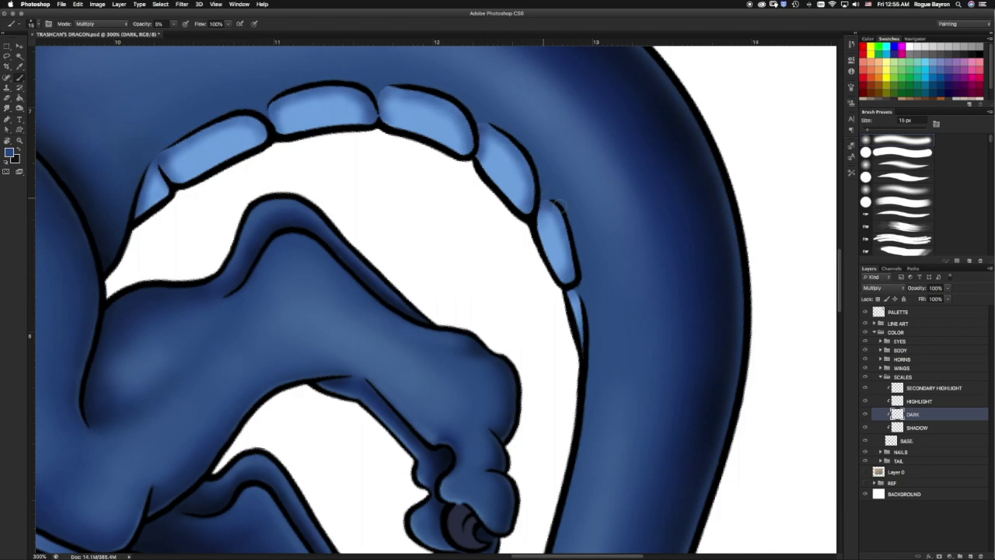
key(bracketright)
drag(575, 287, 294, 294)
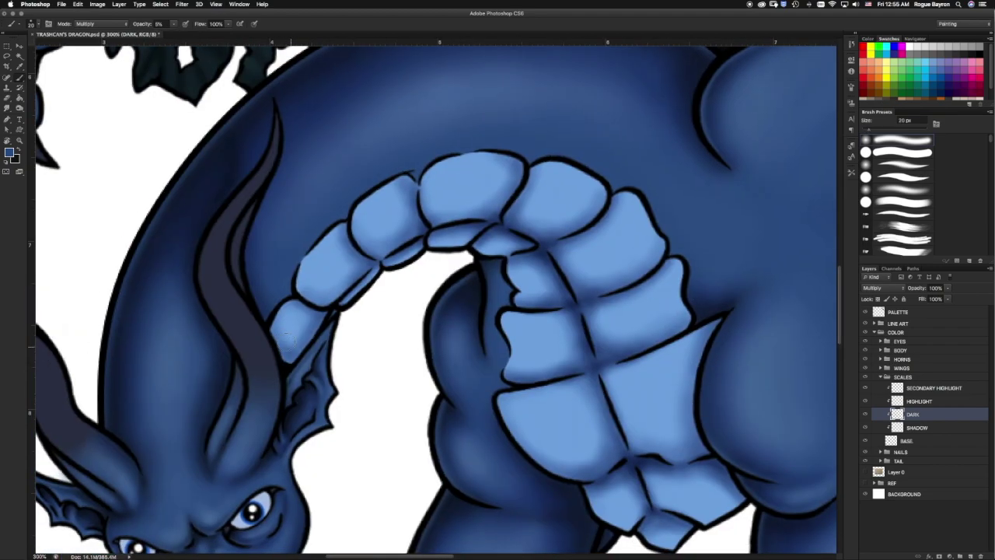
mouse_move(398, 229)
mouse_down()
mouse_move(521, 208)
mouse_move(529, 315)
mouse_up()
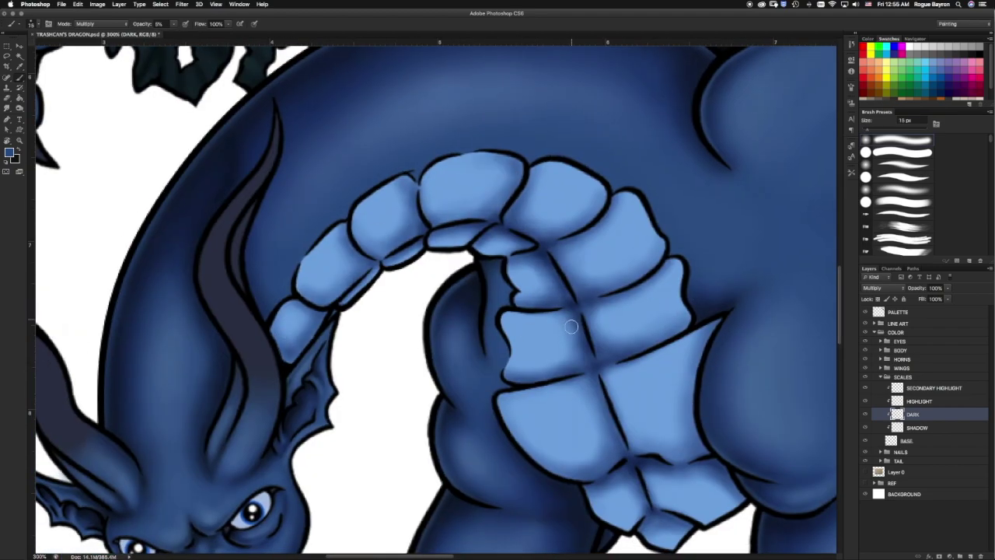
Paint dark shading with a 25 px brush along the lower-right scale edge.
scroll(571, 326, down, 5)
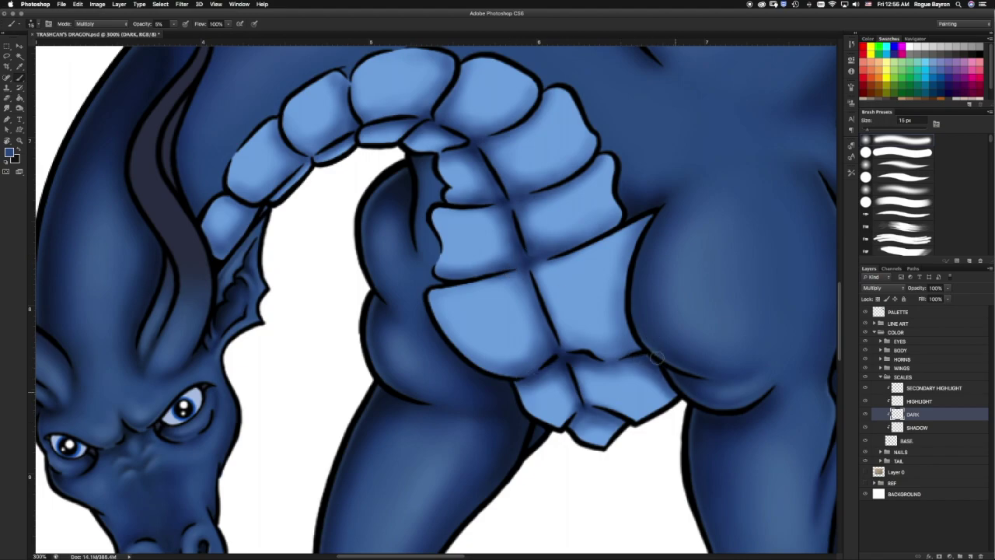
scroll(448, 208, up, 5)
scroll(509, 266, down, 3)
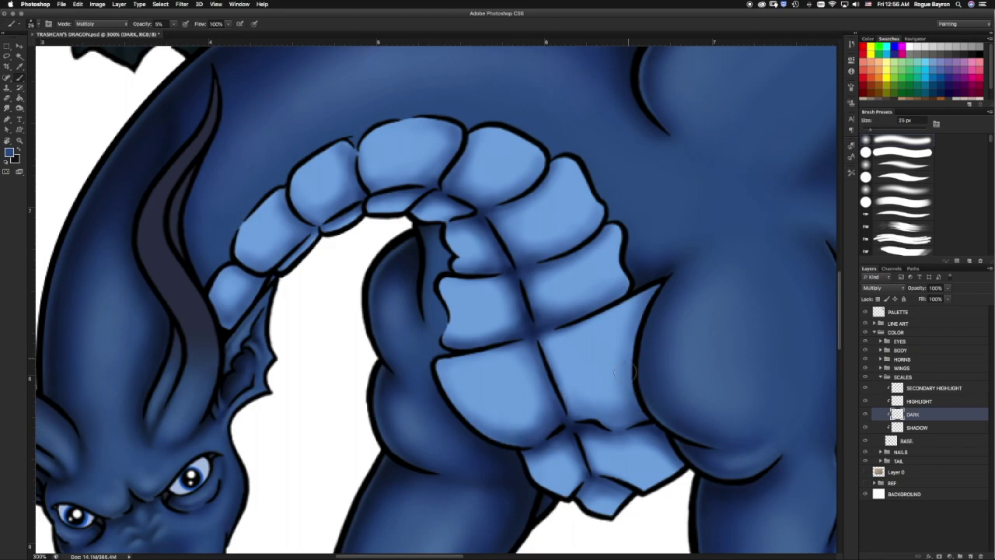
scroll(531, 319, down, 4)
key(bracketright)
drag(622, 397, 636, 380)
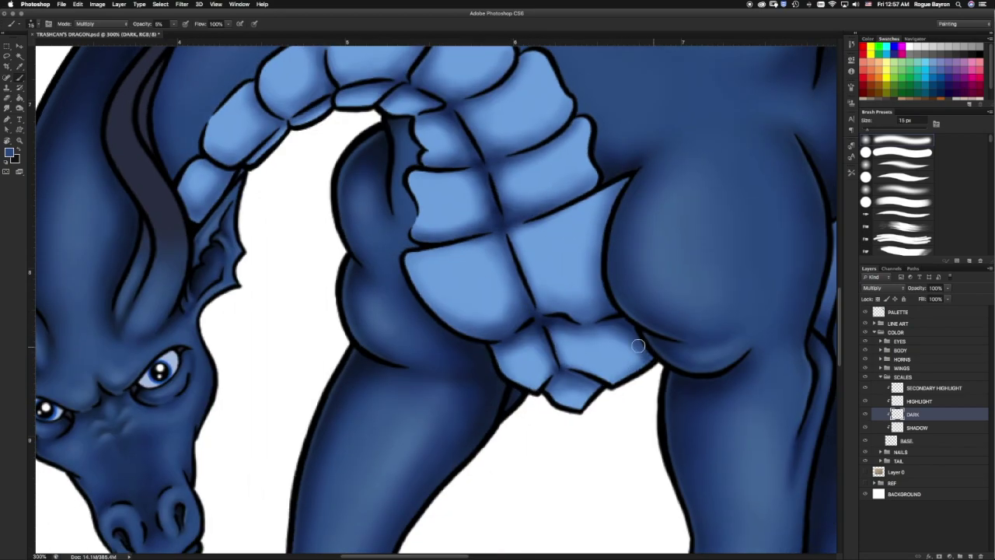
scroll(419, 269, up, 5)
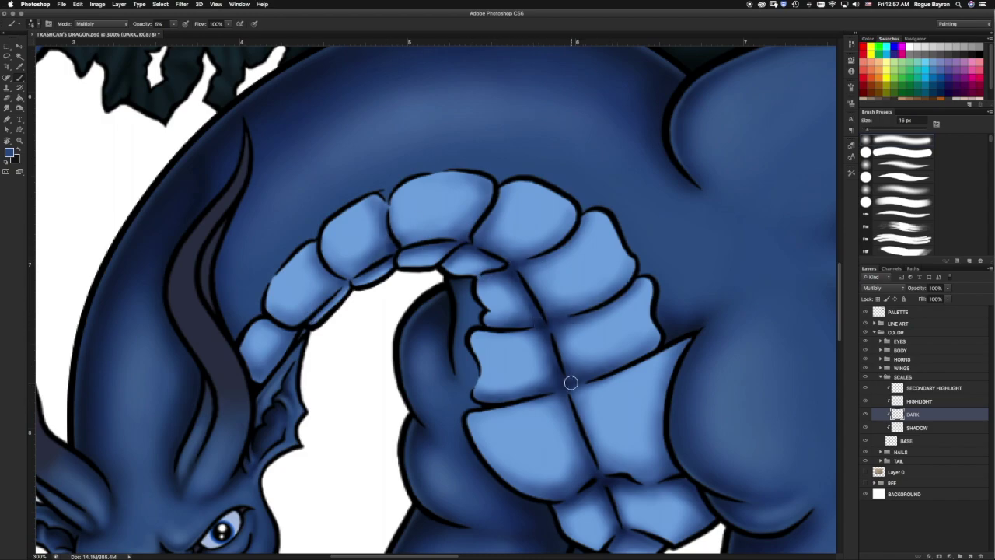
scroll(595, 377, right, 5)
scroll(596, 378, down, 4)
scroll(573, 280, left, 5)
scroll(573, 280, up, 2)
scroll(573, 280, left, 5)
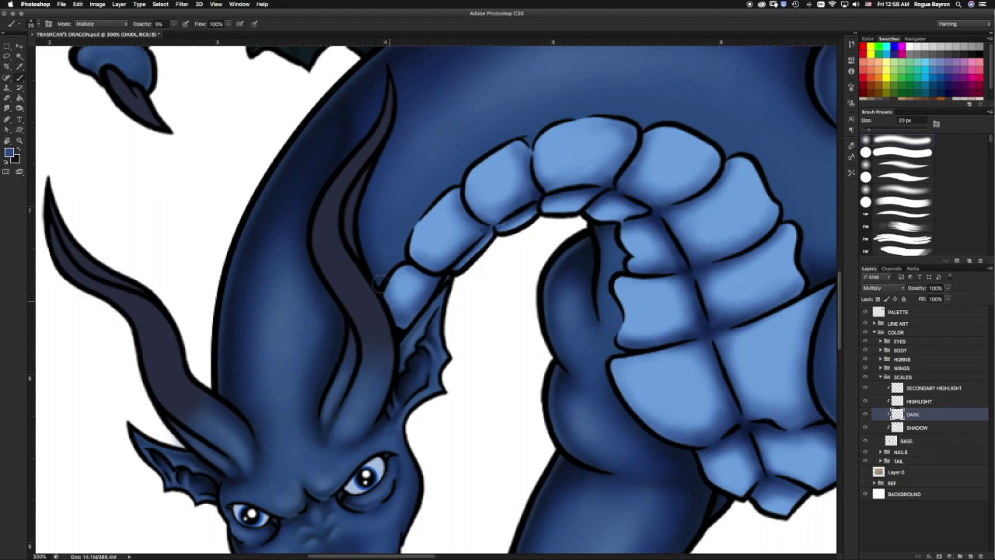
Slightly darken the light-blue chest scales with a 15 px brush and add a belly stroke.
key(bracketleft)
drag(381, 284, 451, 250)
scroll(605, 200, right, 5)
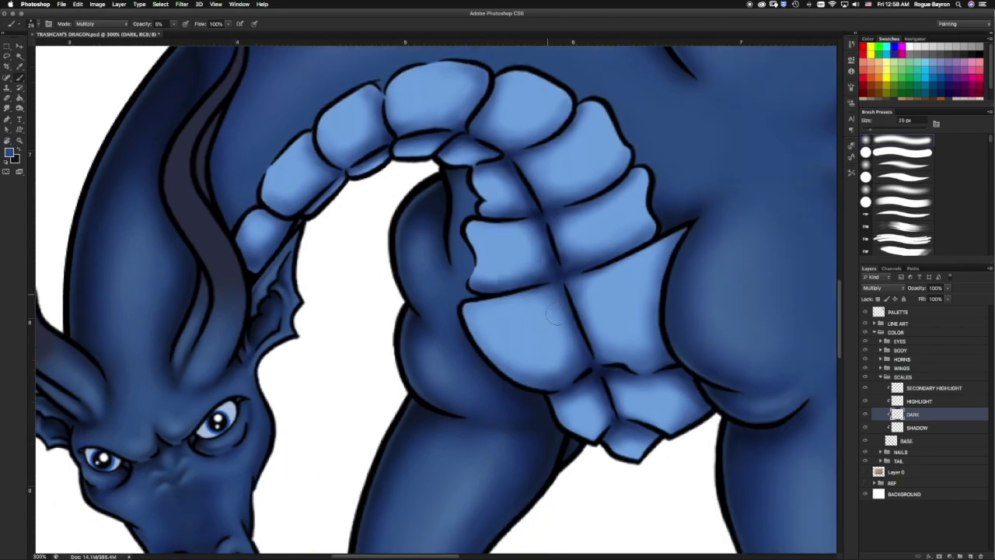
drag(544, 296, 599, 393)
key(bracketright)
key(bracketright)
scroll(688, 418, right, 3)
scroll(451, 206, down, 5)
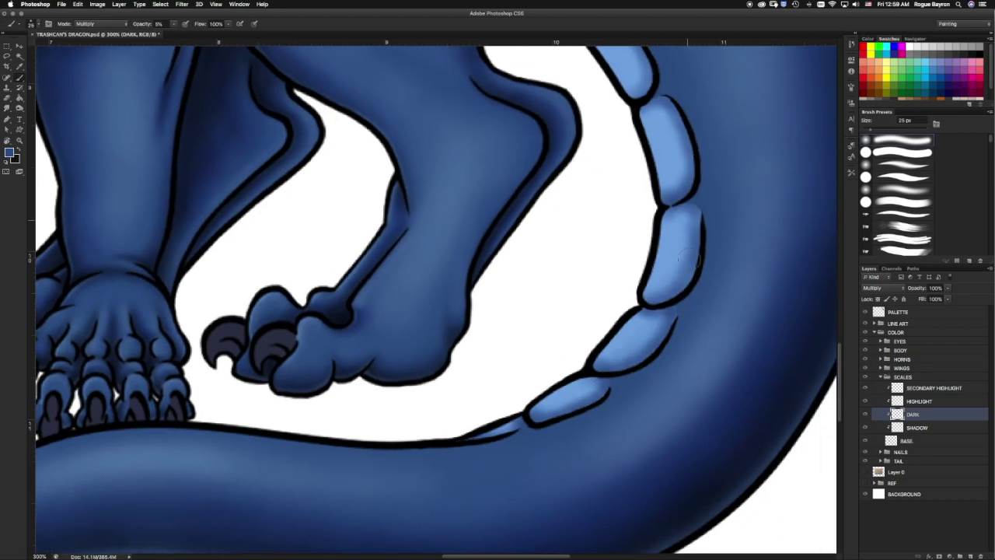
scroll(472, 147, up, 5)
Fit the whole dragon in the window and save the file.
key(ctrl+0)
key(ctrl+s)
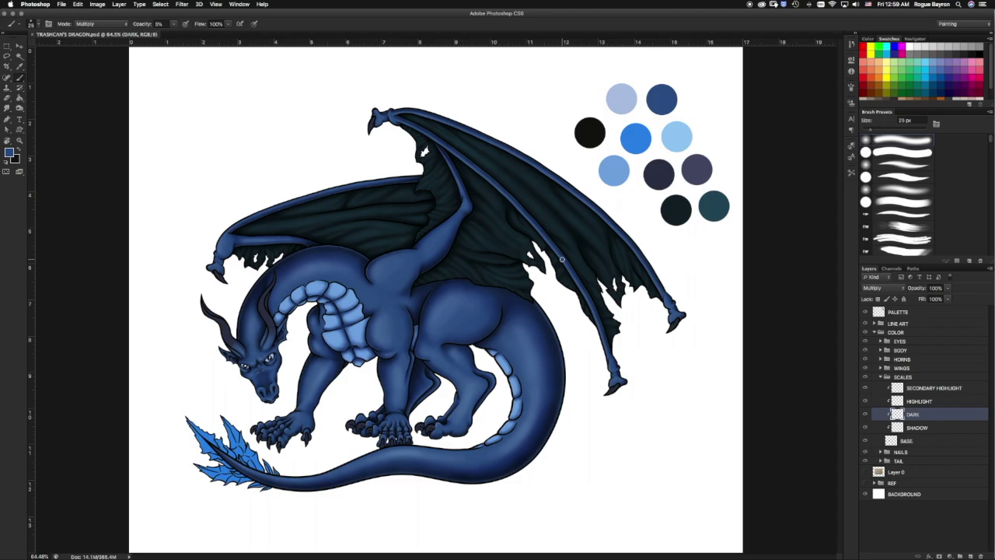
click(918, 401)
Paint white highlights on the lower belly scales and the neck scales.
key(d)
key(x)
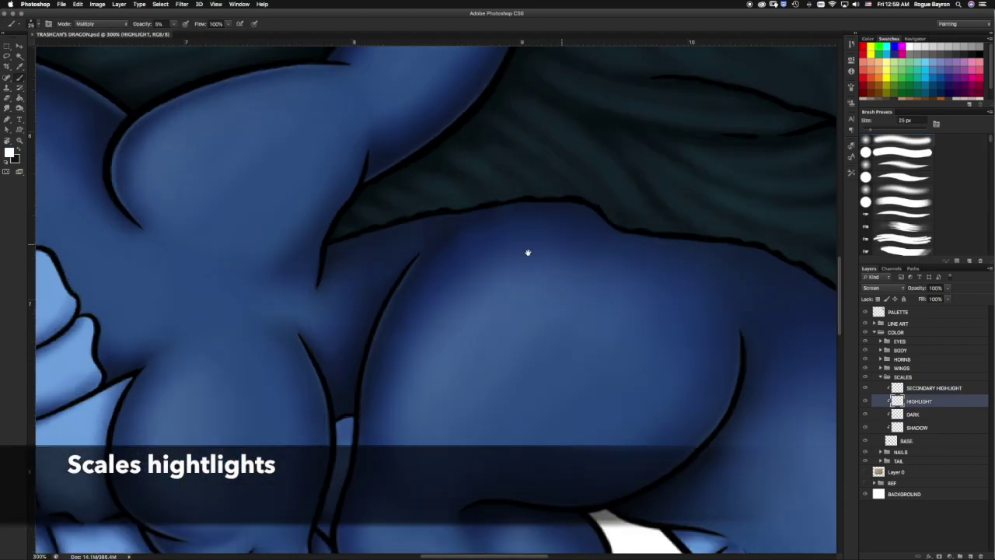
scroll(442, 305, up, 5)
drag(443, 305, 536, 311)
drag(490, 385, 506, 411)
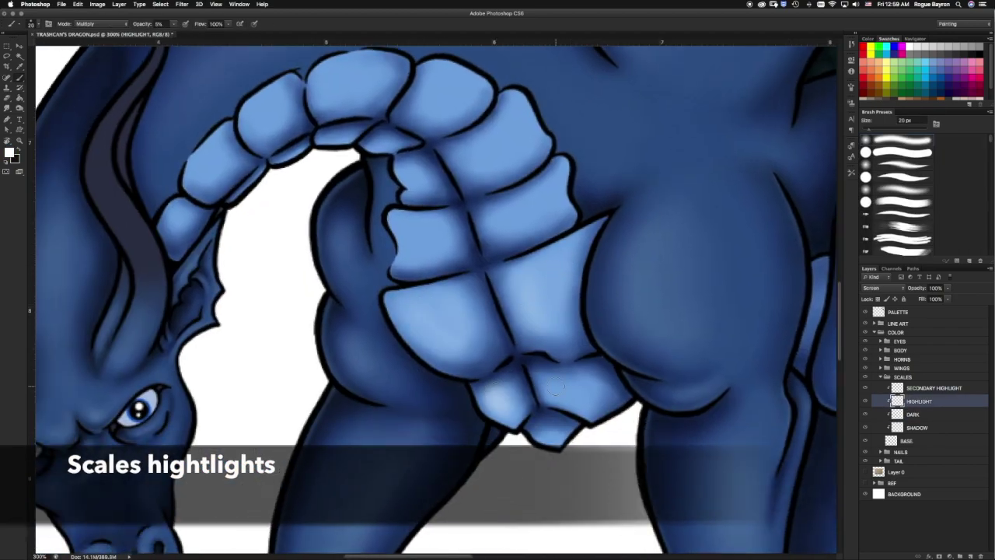
drag(545, 381, 599, 378)
drag(529, 422, 550, 440)
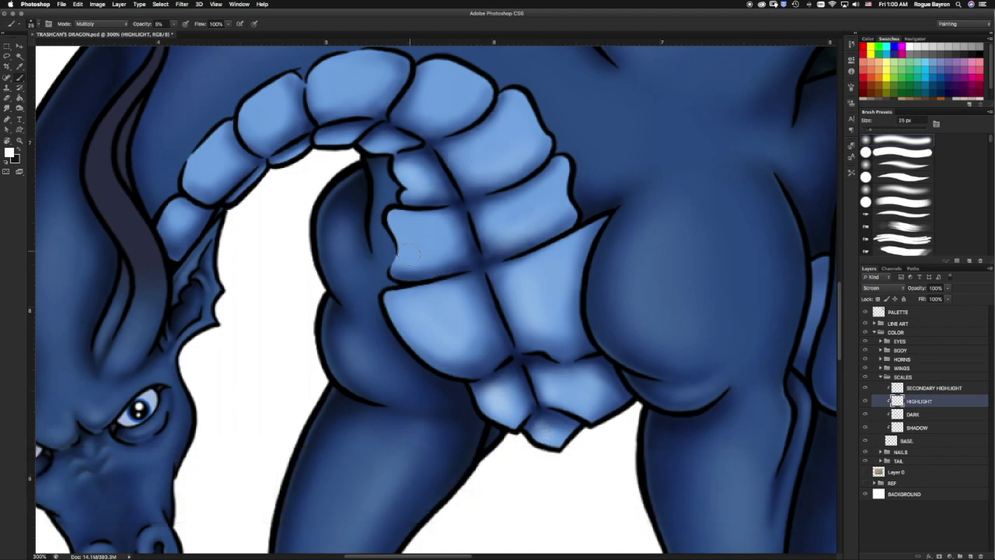
scroll(493, 161, up, 3)
scroll(492, 161, left, 5)
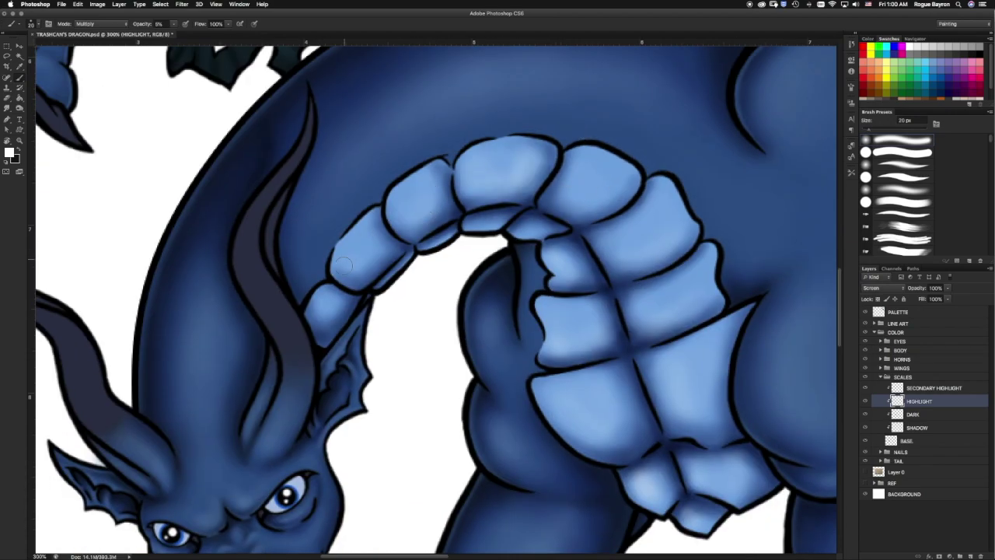
drag(343, 266, 325, 313)
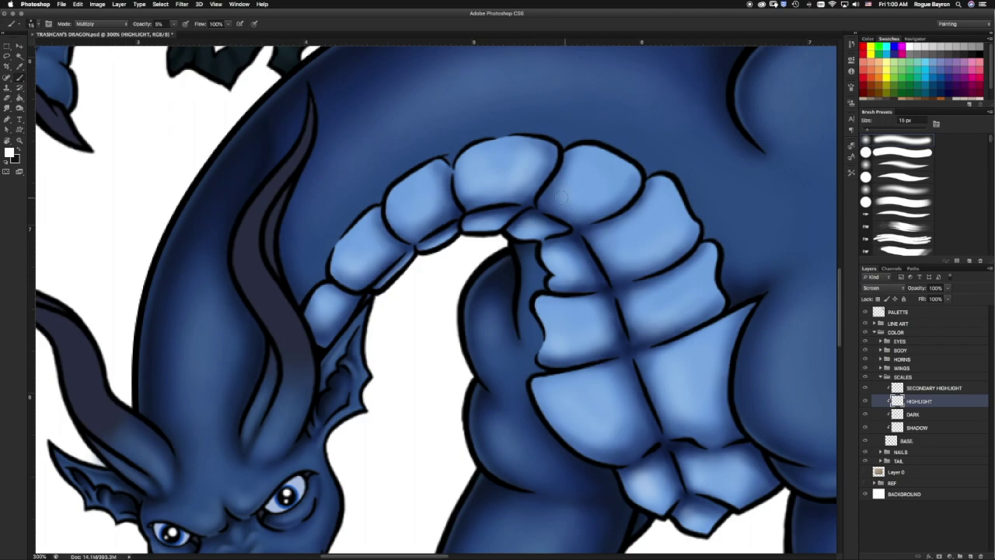
scroll(562, 198, right, 10)
scroll(575, 256, down, 5)
Rotate the canvas upside down and highlight the row of tail scales with a 20 px brush.
key(bracketright)
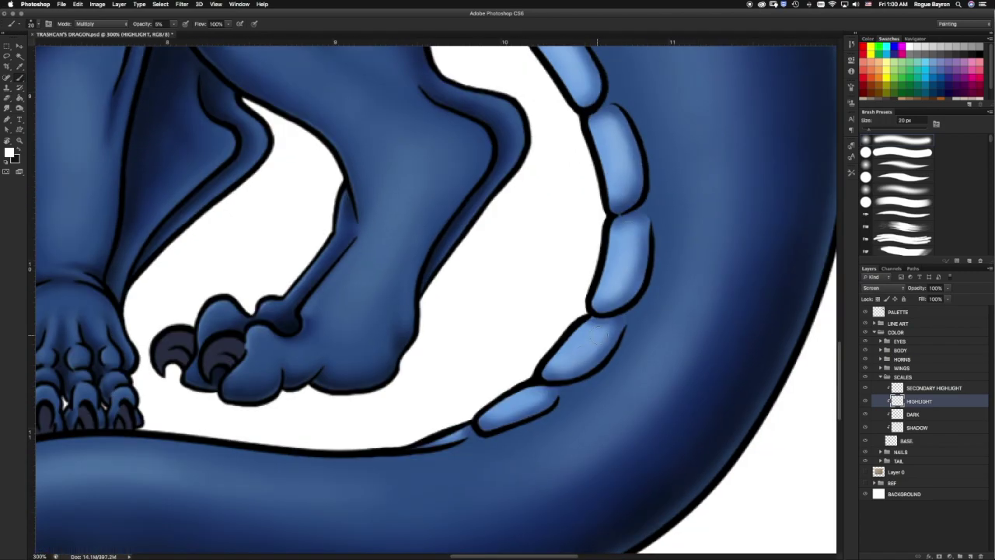
key(r)
drag(513, 410, 358, 188)
scroll(451, 344, down, 3)
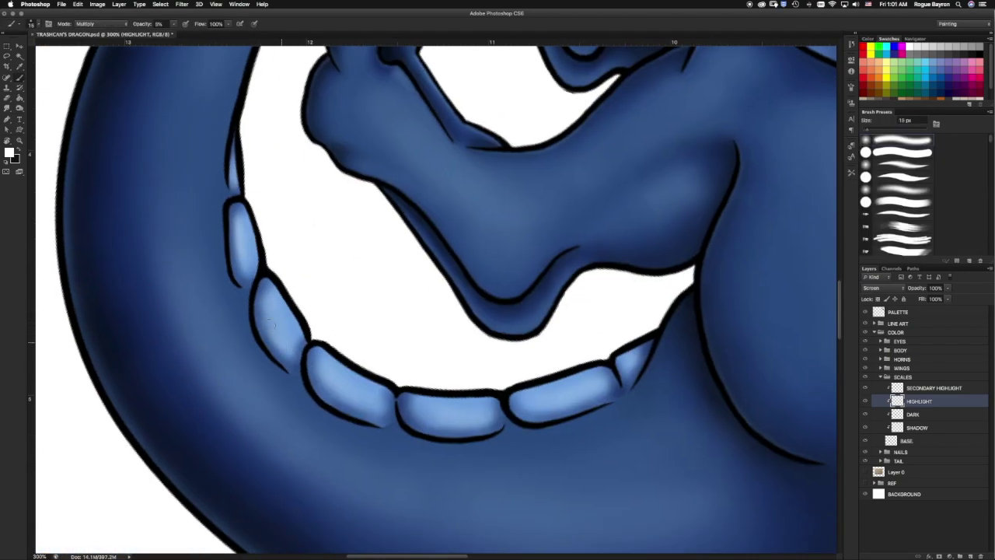
drag(269, 335, 635, 364)
key(bracketright)
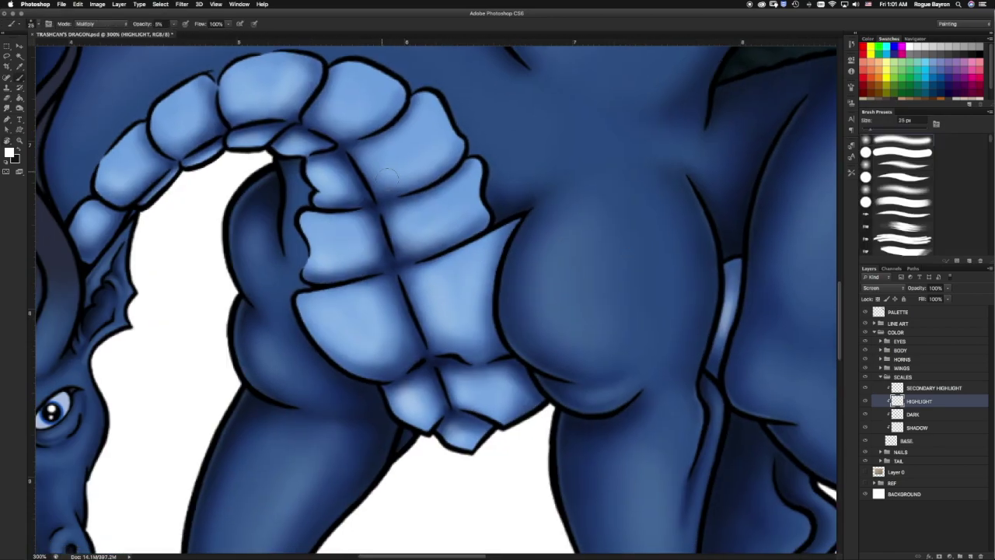
scroll(377, 149, up, 5)
scroll(413, 169, left, 8)
key(ctrl+0)
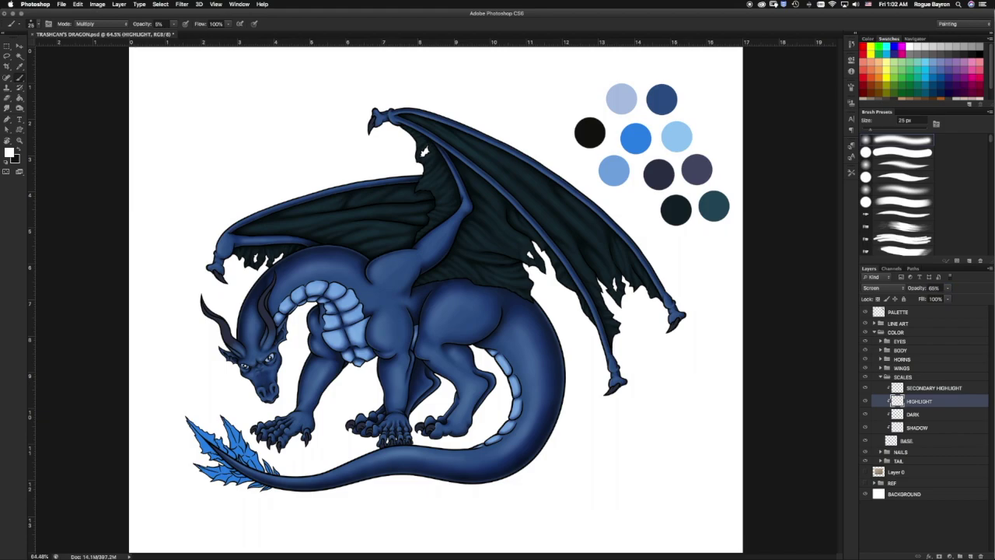
click(925, 387)
Paint thin 7 px pale-cyan edges along the scale seams and erase the excess on the lower seams.
key(i)
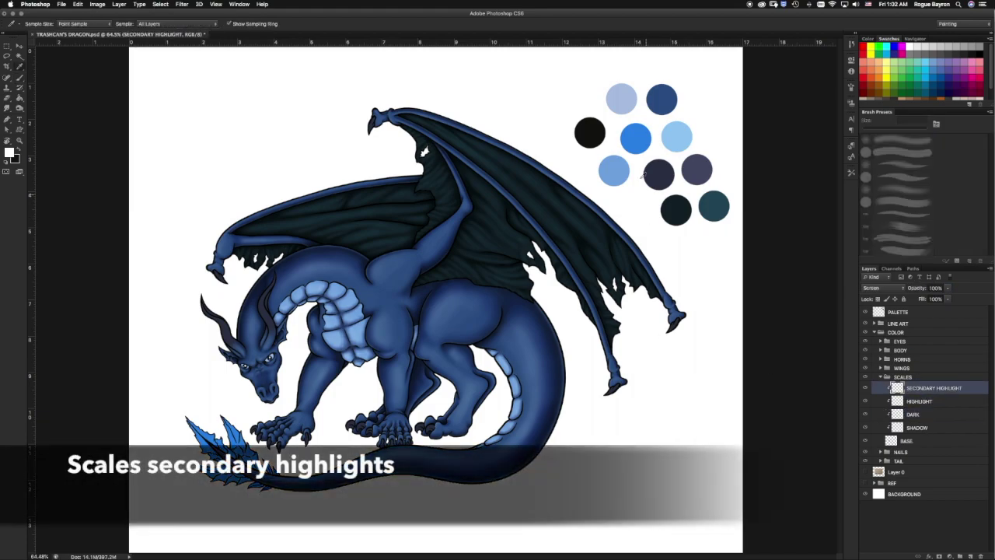
key(b)
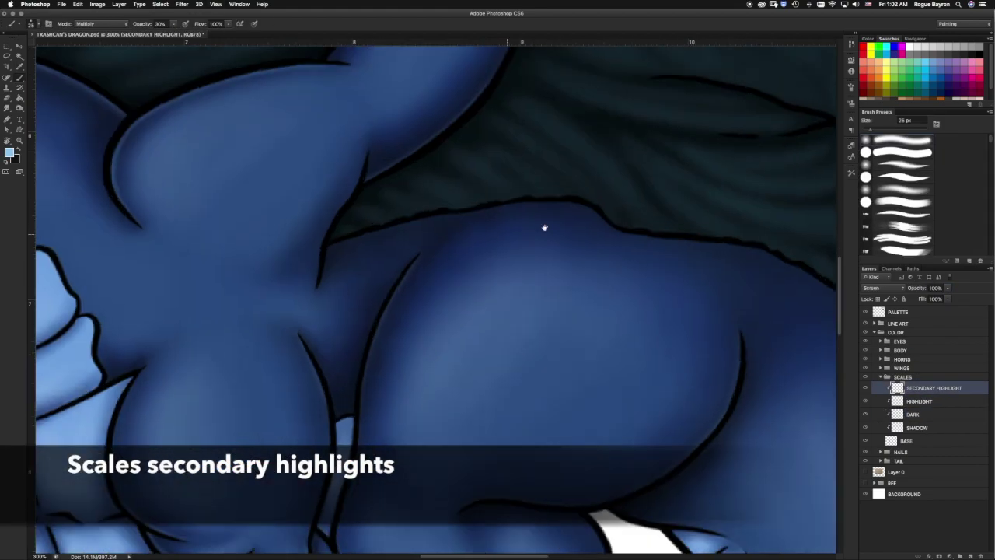
scroll(548, 243, up, 3)
key(bracketleft)
key(bracketleft)
drag(527, 303, 554, 287)
drag(490, 160, 536, 289)
mouse_move(588, 309)
mouse_down()
mouse_move(670, 302)
mouse_move(614, 312)
mouse_move(626, 313)
mouse_up()
key(e)
mouse_move(530, 310)
mouse_down()
mouse_move(492, 332)
mouse_move(451, 320)
mouse_up()
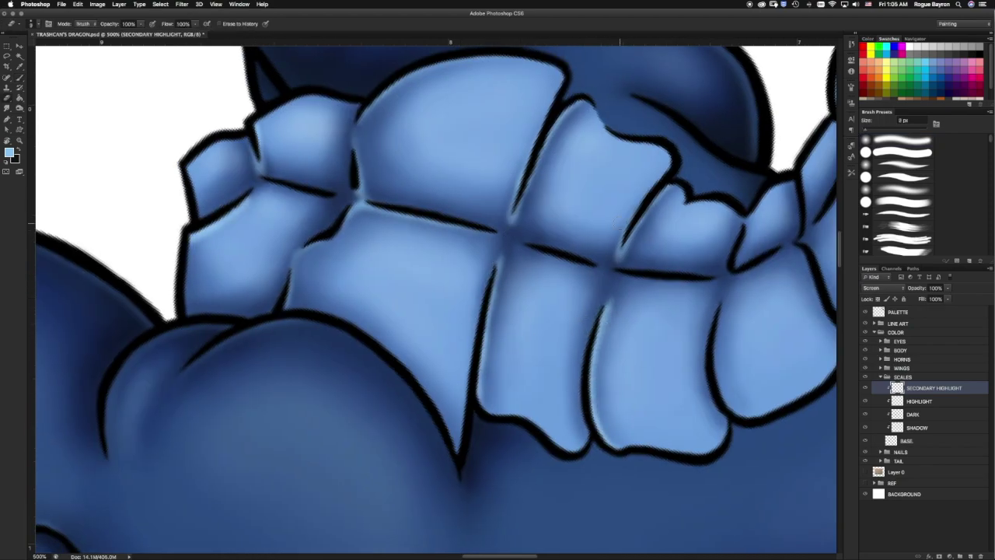
Tone down stray highlights on several tail scale edges and lighten the edge along the dark seam.
drag(266, 165, 241, 139)
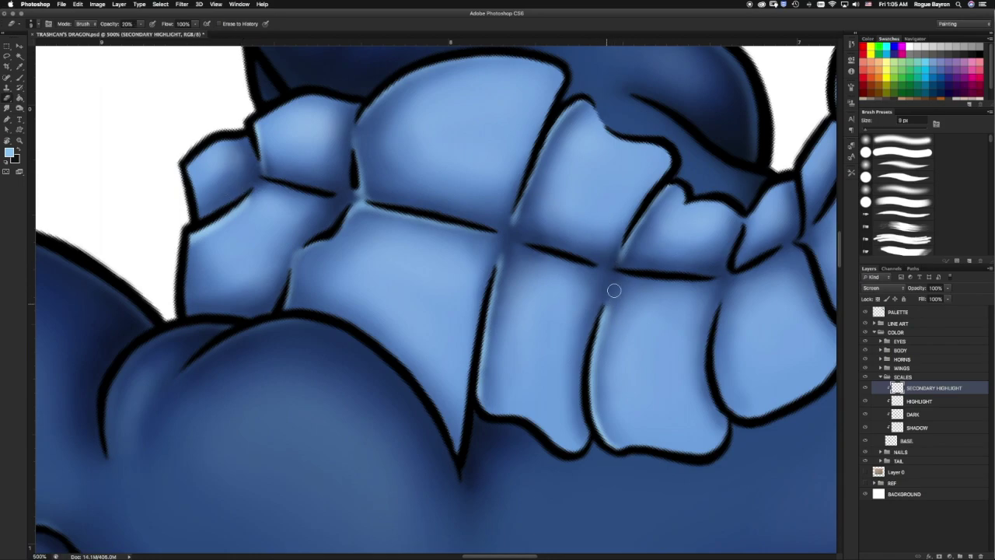
drag(611, 307, 594, 401)
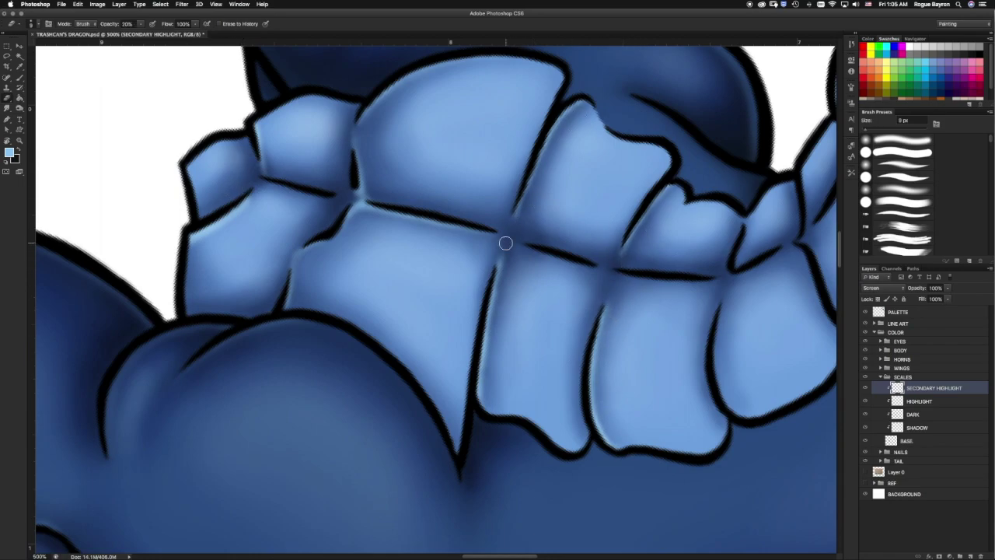
drag(490, 391, 484, 333)
scroll(366, 234, left, 5)
scroll(366, 233, up, 2)
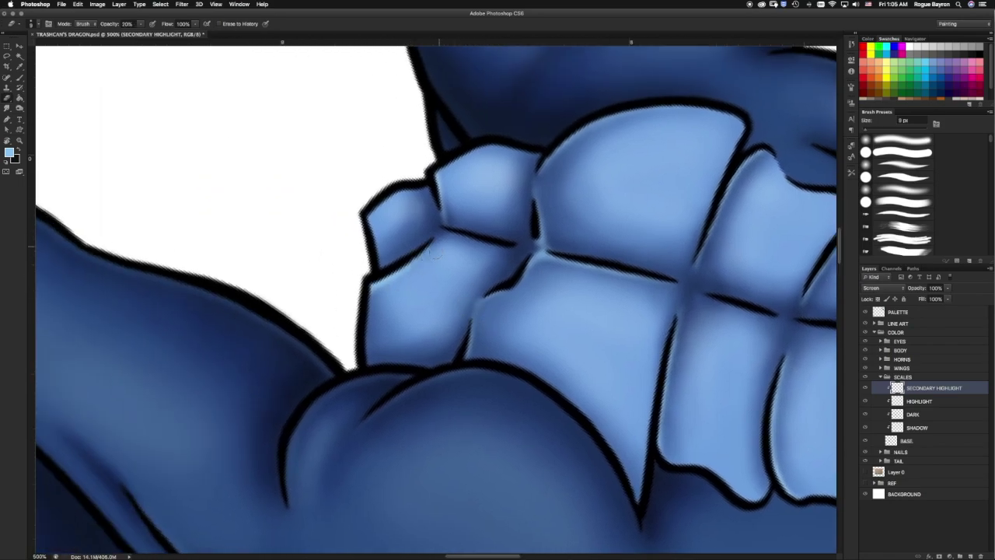
drag(500, 233, 445, 241)
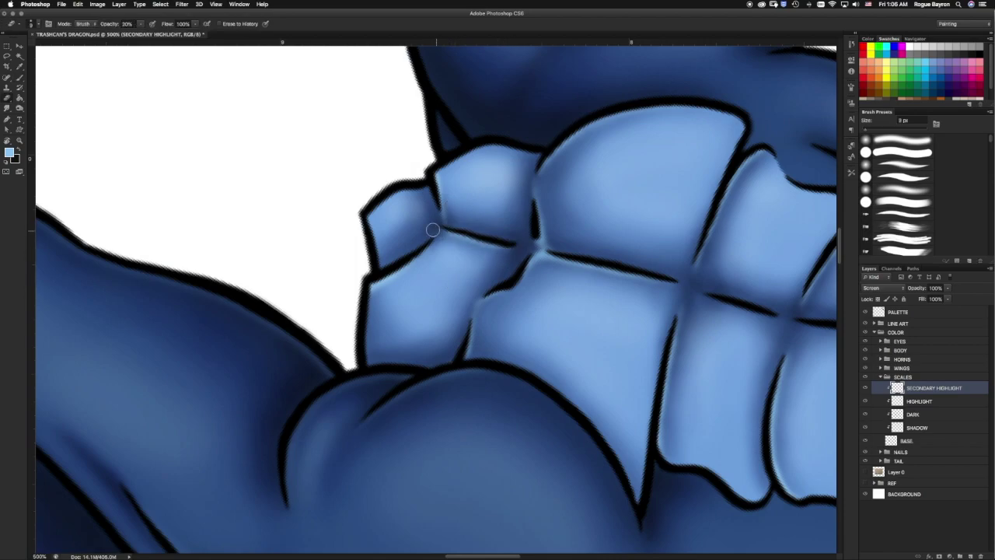
Repaint the light edge along the vertical scale seam and add edges along the lower seams.
scroll(436, 231, right, 5)
scroll(436, 231, down, 5)
mouse_move(497, 210)
mouse_down()
mouse_move(473, 311)
mouse_move(472, 243)
mouse_up()
key(ctrl+z)
scroll(475, 257, down, 5)
drag(467, 329, 466, 216)
drag(399, 308, 525, 345)
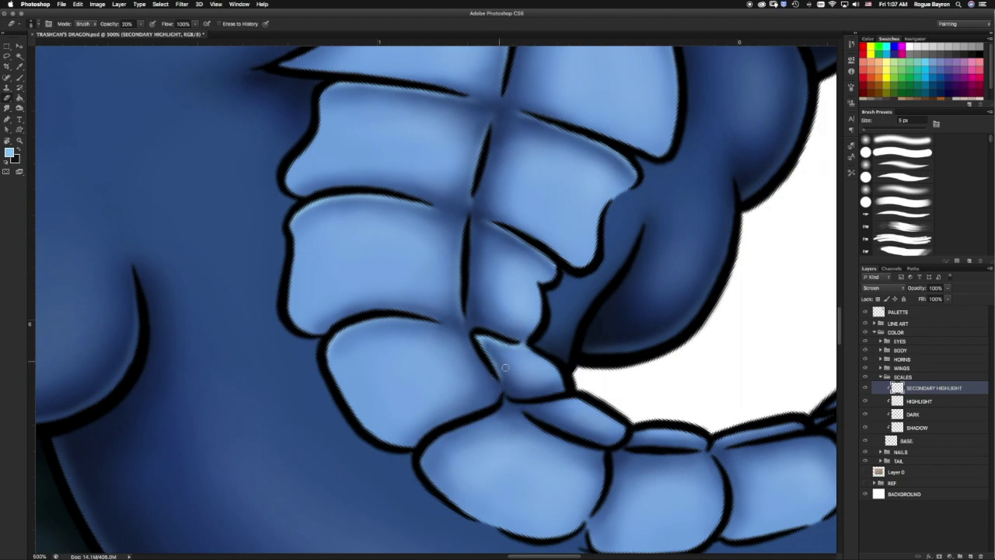
Paint more light scale edges, then erase the highlight between two scales.
key(b)
scroll(505, 351, down, 5)
mouse_move(386, 322)
mouse_down()
mouse_move(464, 267)
mouse_move(515, 262)
mouse_up()
drag(572, 313, 503, 285)
key(e)
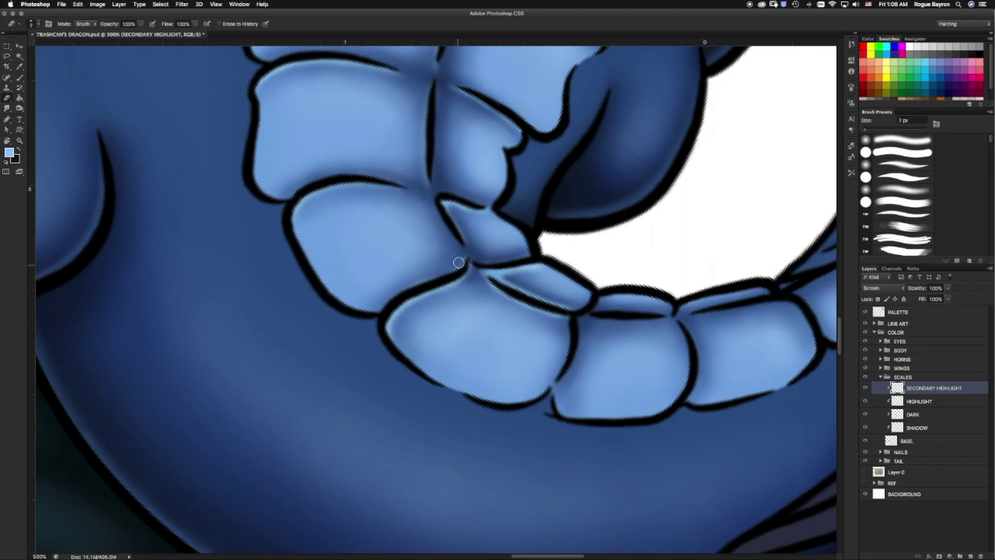
drag(507, 279, 573, 306)
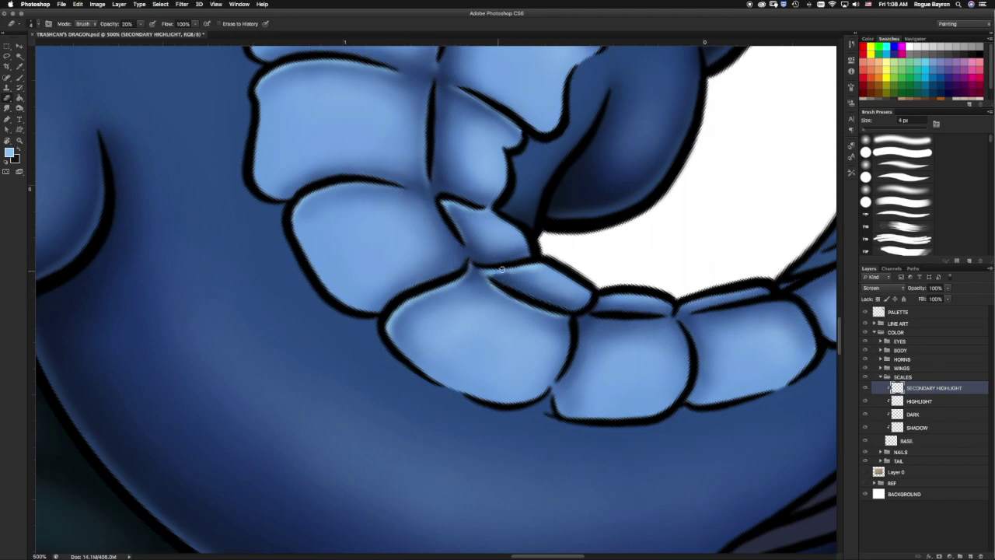
Enlarge the eraser to 7 px and paint a light edge along a neck scale's right side.
scroll(561, 248, down, 10)
drag(487, 163, 536, 45)
key(bracketright)
key(bracketright)
key(bracketright)
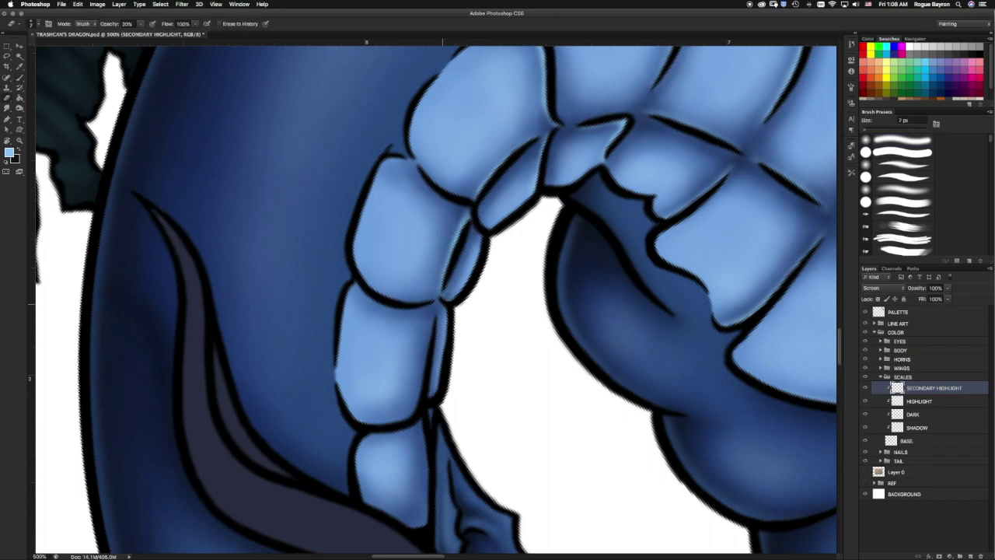
scroll(433, 283, down, 5)
key(b)
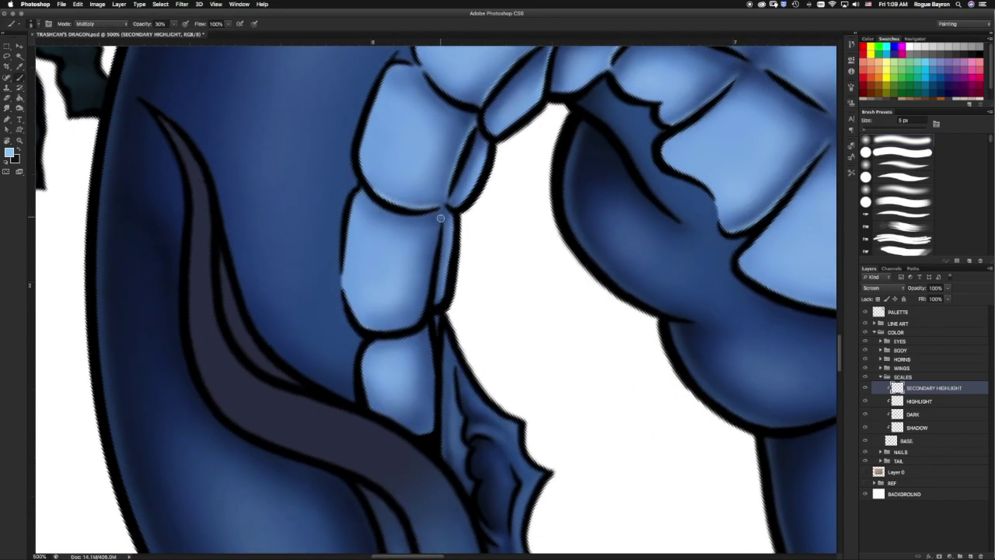
drag(423, 313, 456, 228)
drag(493, 137, 462, 225)
key(e)
Move along the tail and paint a light highlight down the next scale's right edge.
scroll(355, 340, down, 5)
scroll(355, 340, left, 3)
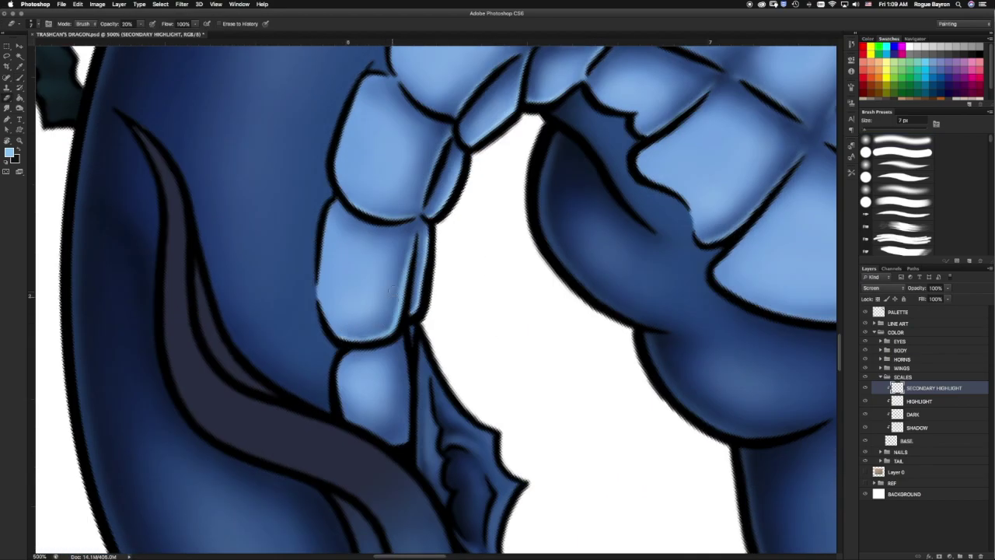
scroll(382, 329, down, 3)
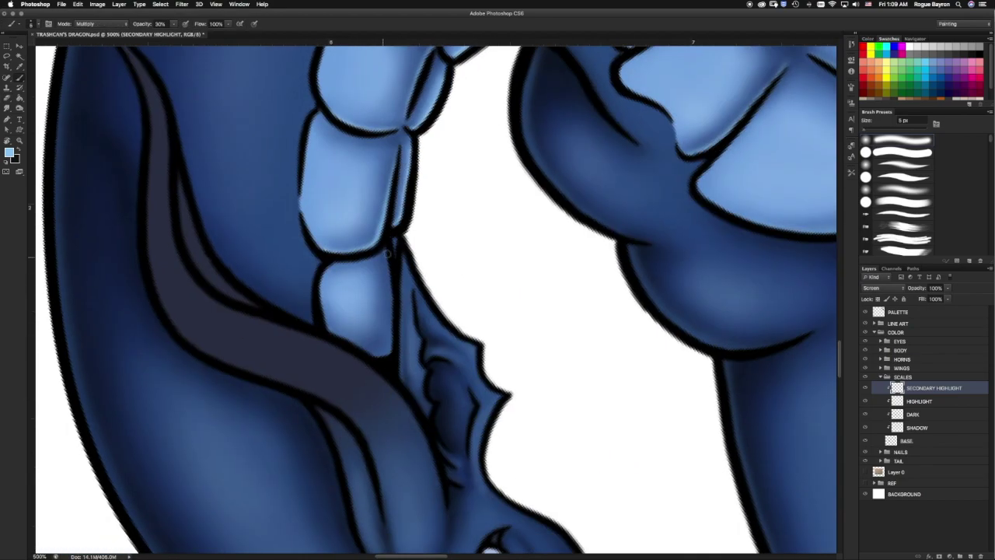
key(bracketright)
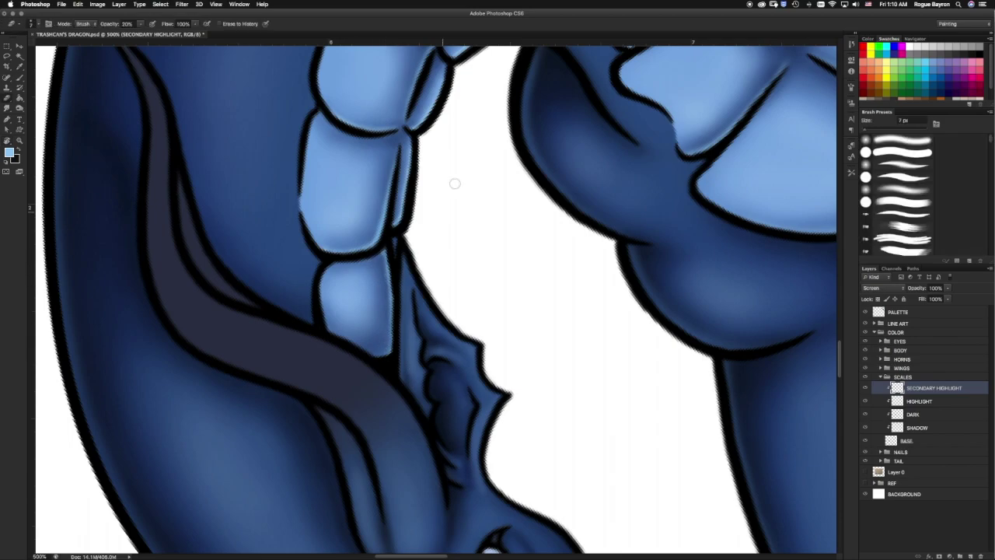
scroll(399, 266, up, 7)
scroll(399, 266, right, 2)
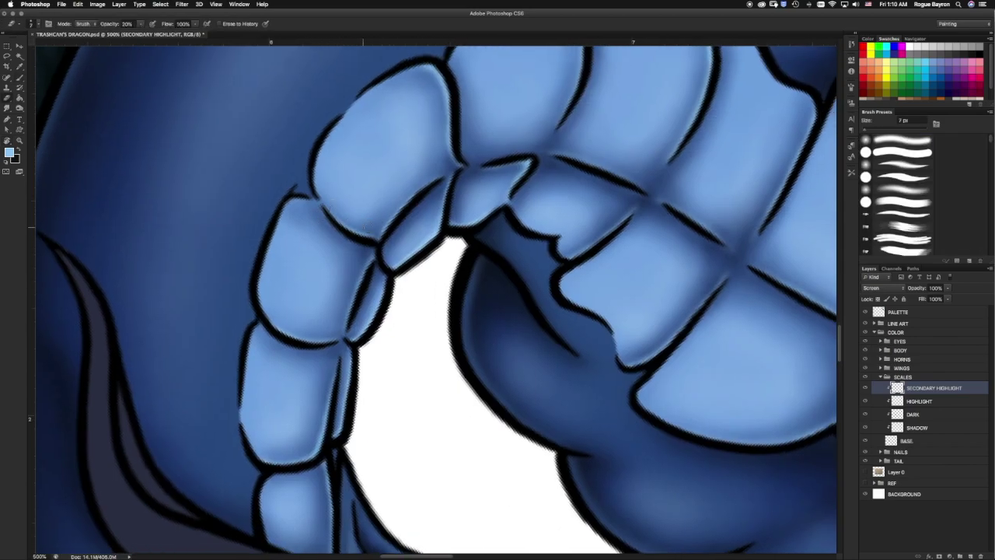
scroll(351, 221, right, 5)
scroll(351, 220, down, 10)
scroll(311, 236, down, 10)
scroll(311, 235, right, 1)
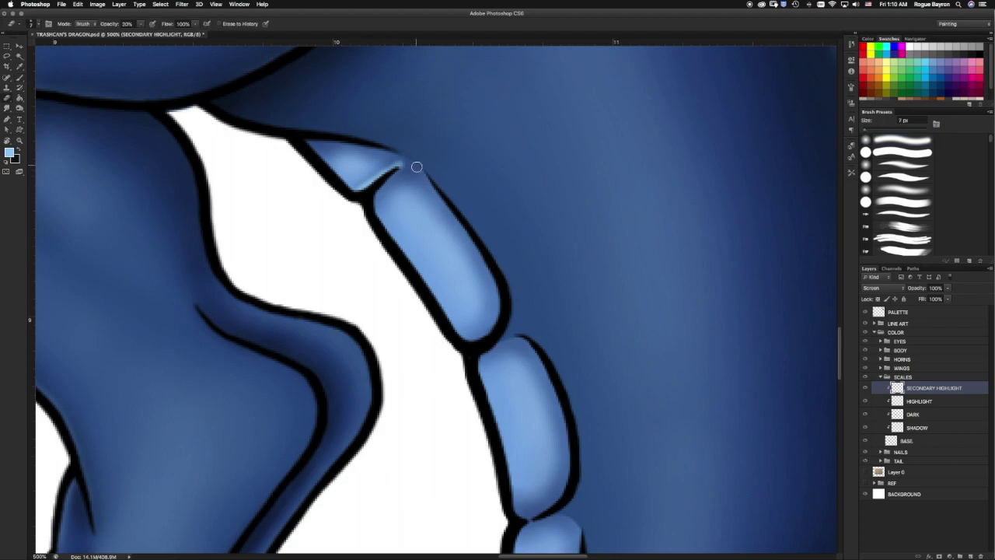
key(b)
mouse_move(489, 322)
mouse_down()
mouse_move(471, 233)
mouse_move(416, 165)
mouse_up()
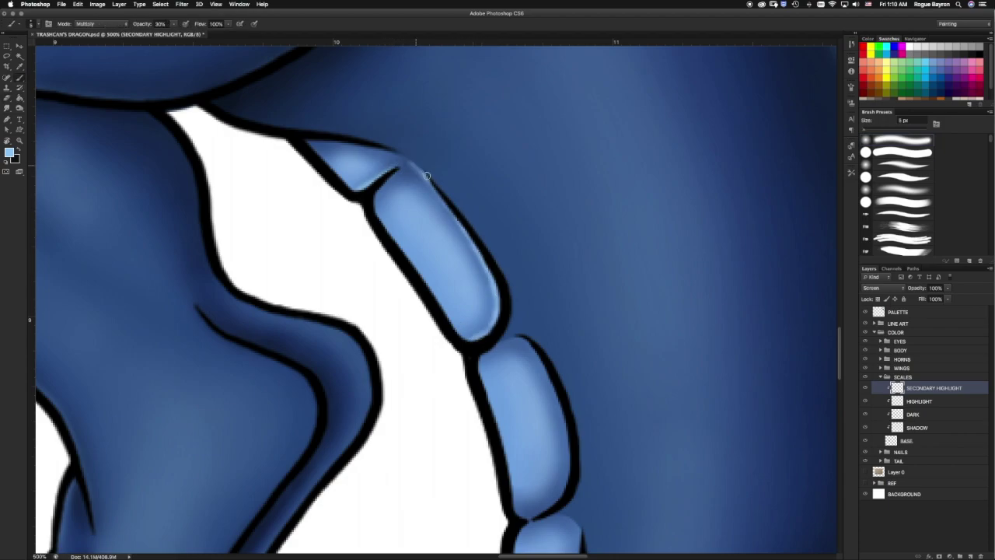
Undo that stroke and repaint light strokes along the scales' right and bottom edges.
key(ctrl+alt+z)
key(ctrl+alt+z)
key(e)
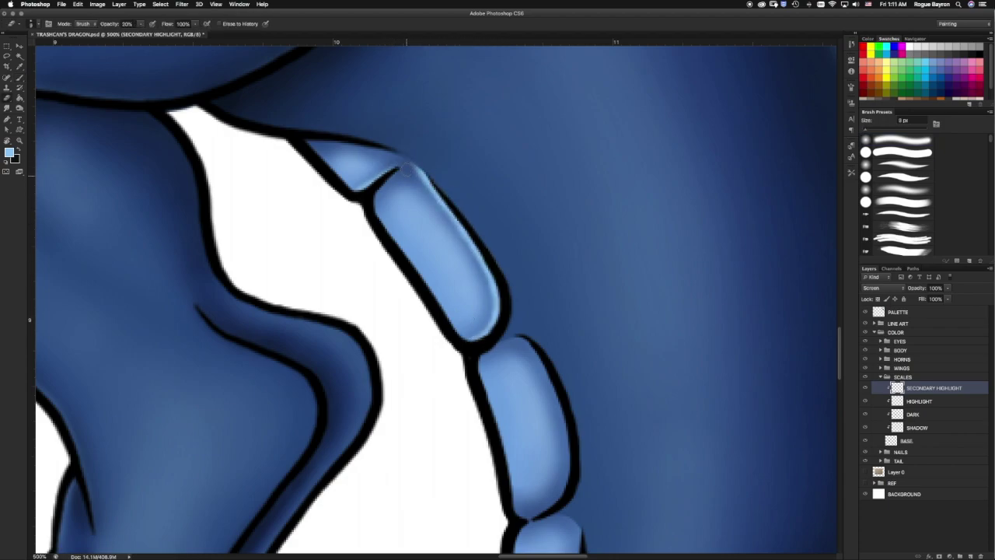
scroll(438, 176, down, 3)
scroll(439, 177, right, 2)
scroll(485, 327, down, 3)
scroll(485, 326, right, 1)
mouse_move(501, 353)
mouse_down()
mouse_move(506, 287)
mouse_move(447, 179)
mouse_up()
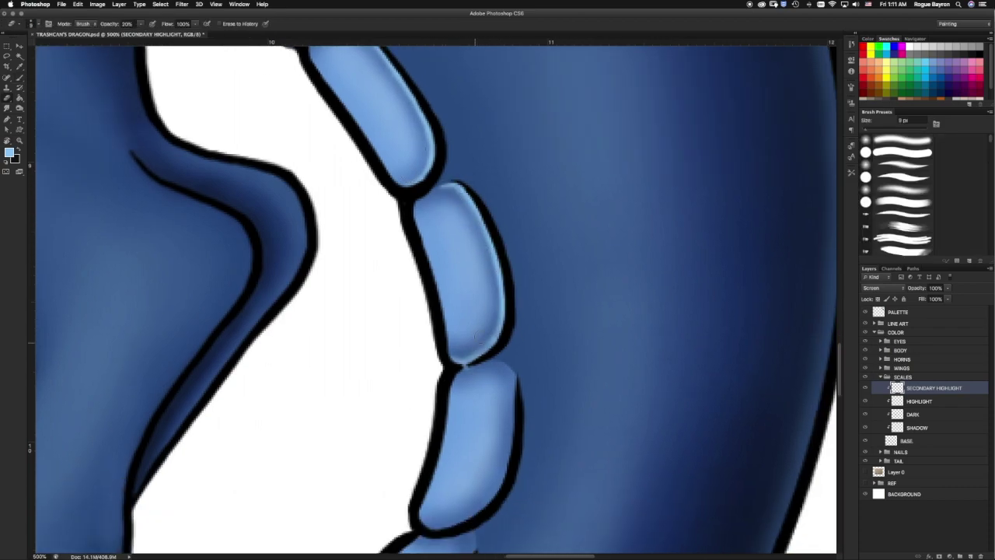
scroll(479, 332, down, 5)
scroll(480, 333, right, 1)
mouse_move(459, 222)
mouse_down()
mouse_move(475, 329)
mouse_move(467, 225)
mouse_move(398, 338)
mouse_up()
Rotate the view and highlight the remaining scales' edges, including the narrow lower scale.
scroll(467, 235, down, 5)
scroll(466, 235, left, 2)
mouse_move(423, 276)
mouse_down()
mouse_move(556, 183)
mouse_move(424, 276)
mouse_up()
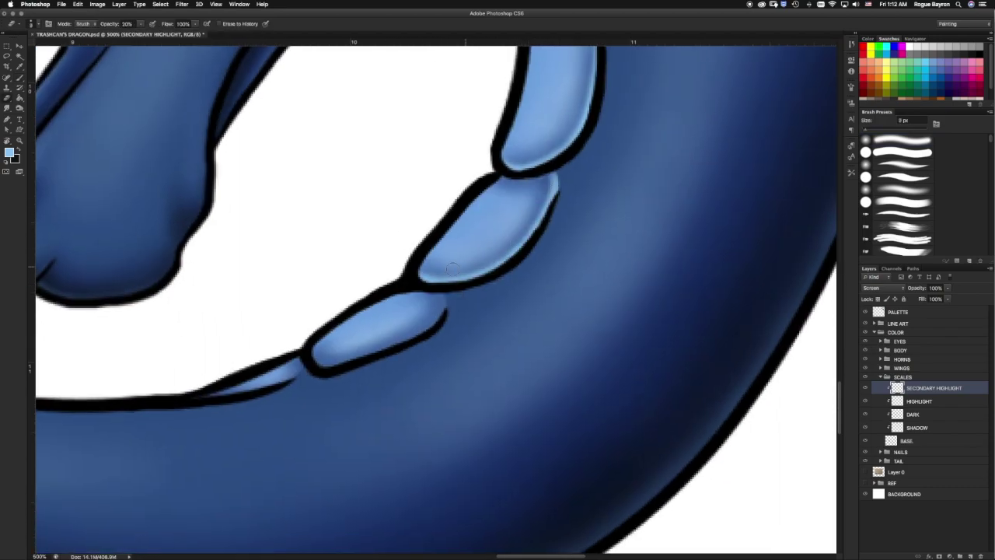
key(r)
drag(517, 169, 482, 233)
mouse_move(502, 160)
mouse_down()
mouse_move(458, 276)
mouse_move(444, 271)
mouse_up()
scroll(484, 176, down, 3)
drag(427, 334, 463, 252)
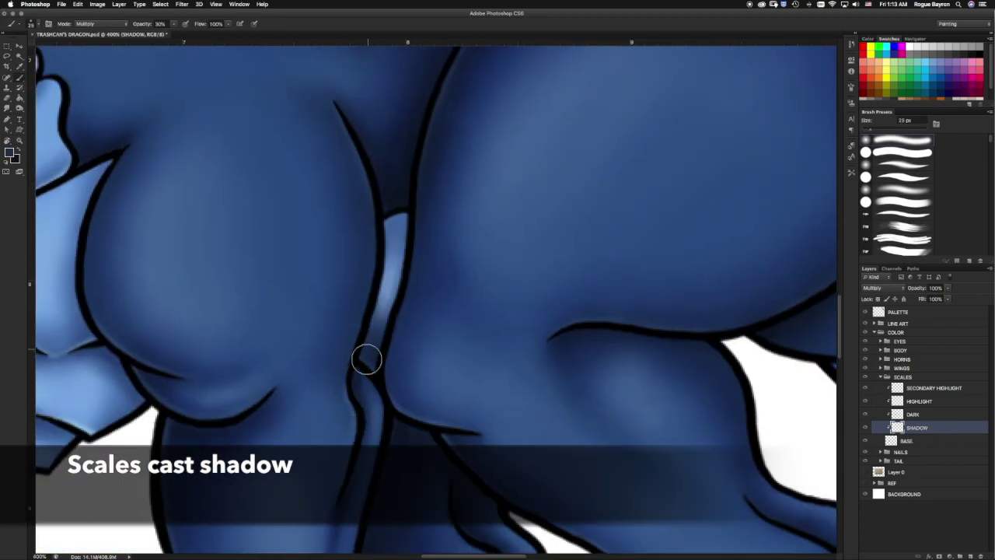
Darken the shadows along the lower scales' edges with a Multiply brush enlarged to 20 px.
mouse_move(368, 370)
mouse_down()
mouse_move(387, 222)
mouse_move(415, 288)
mouse_up()
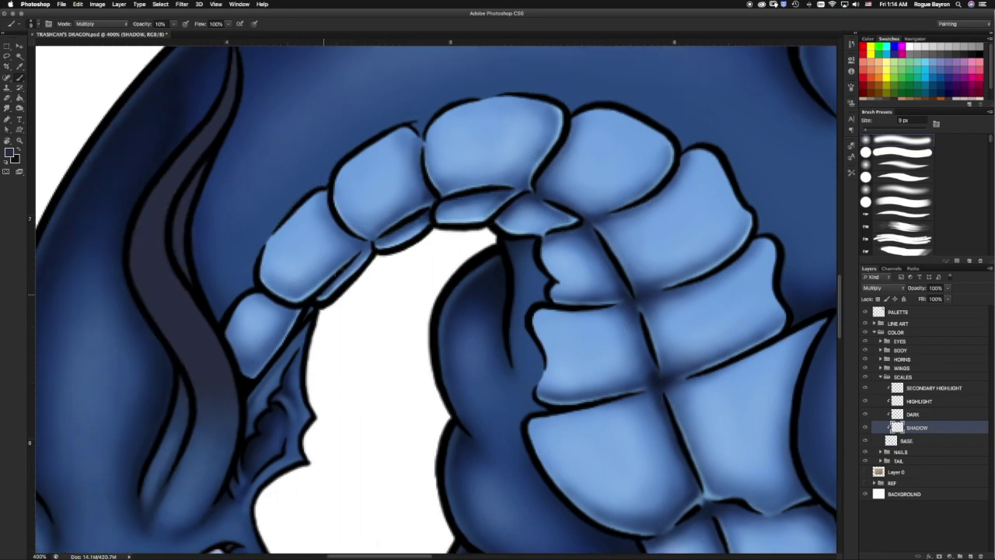
drag(350, 284, 268, 288)
drag(268, 365, 260, 307)
key(bracketright)
key(bracketright)
drag(225, 342, 259, 290)
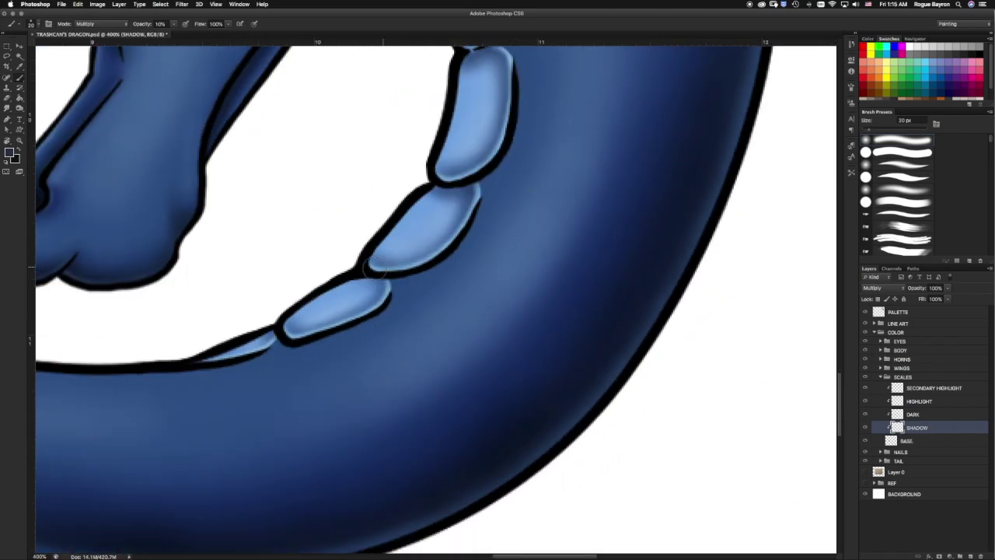
Fit the whole dragon on screen and move to the SECONDARY HIGHLIGHT layer.
key(ctrl+minus)
key(ctrl+minus)
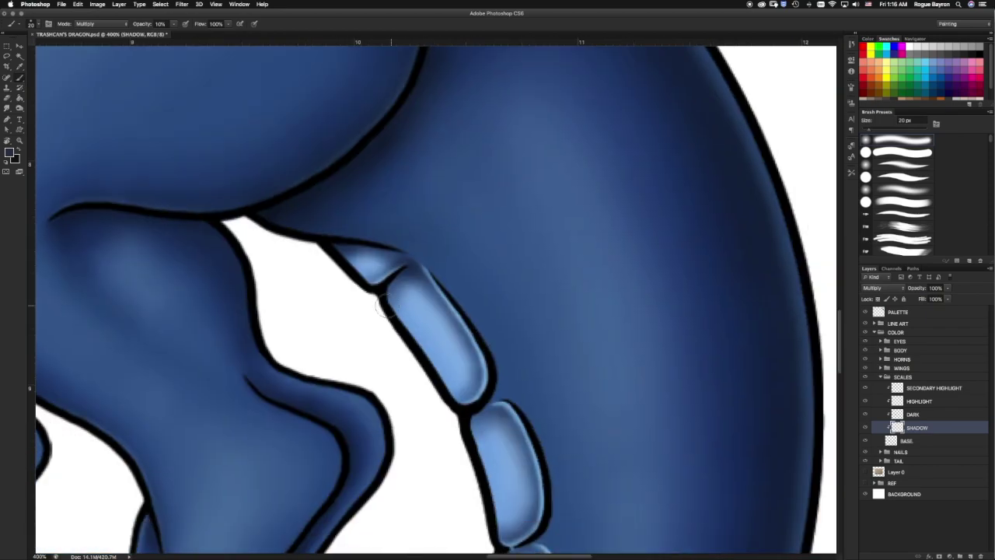
key(ctrl+0)
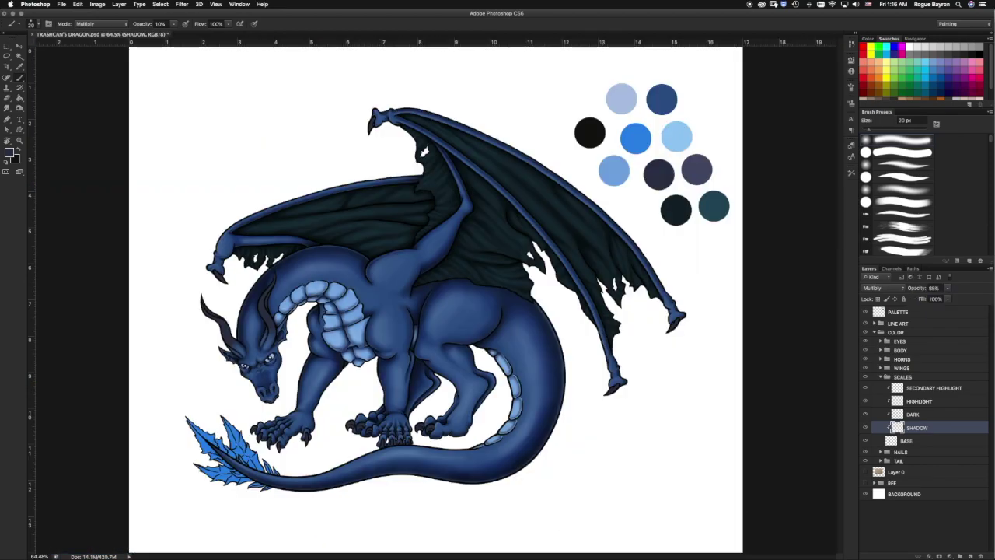
key(alt+bracketright)
key(alt+bracketright)
key(alt+bracketright)
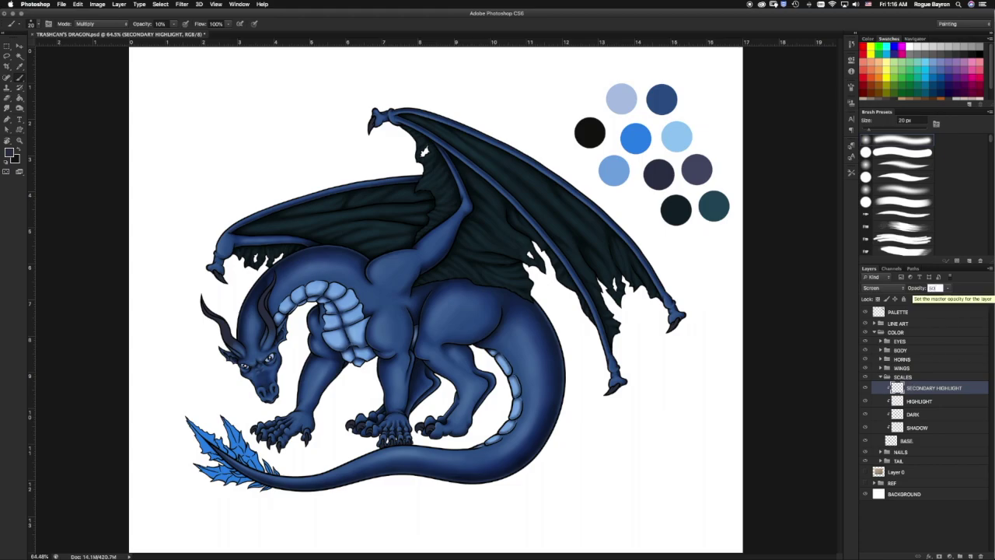
click(904, 376)
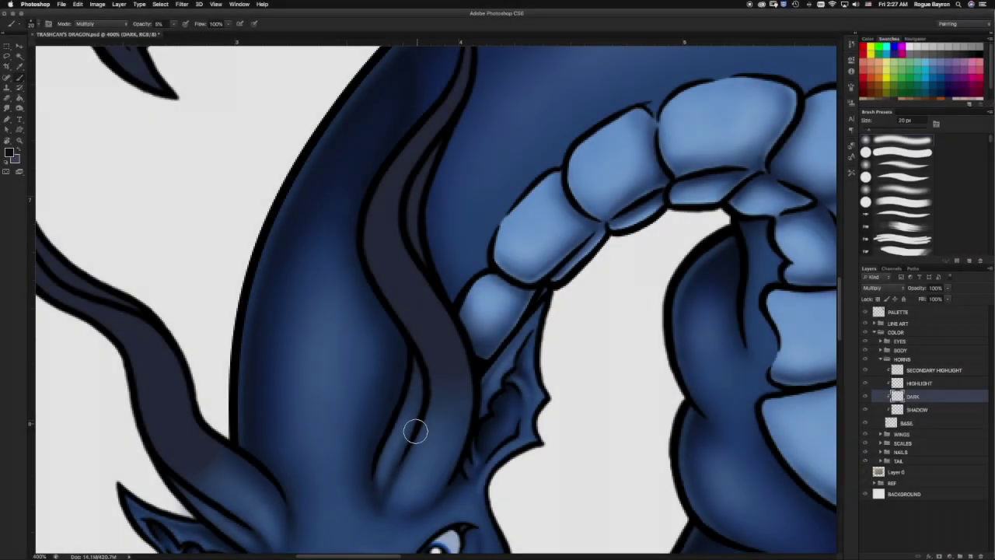
Adjust the horn-shading brush between 8 and 25 px while working around the horns.
key(bracketright)
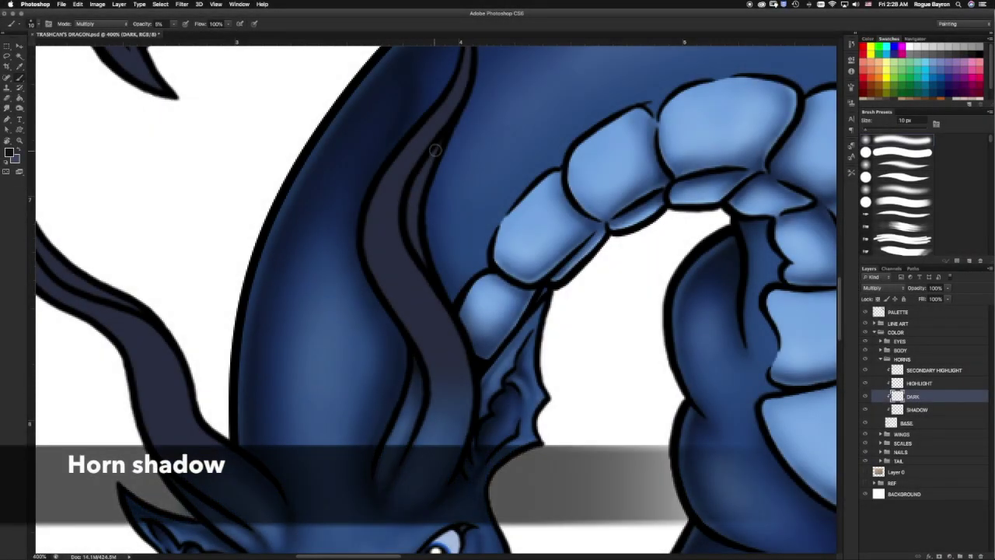
key(bracketleft)
key(bracketleft)
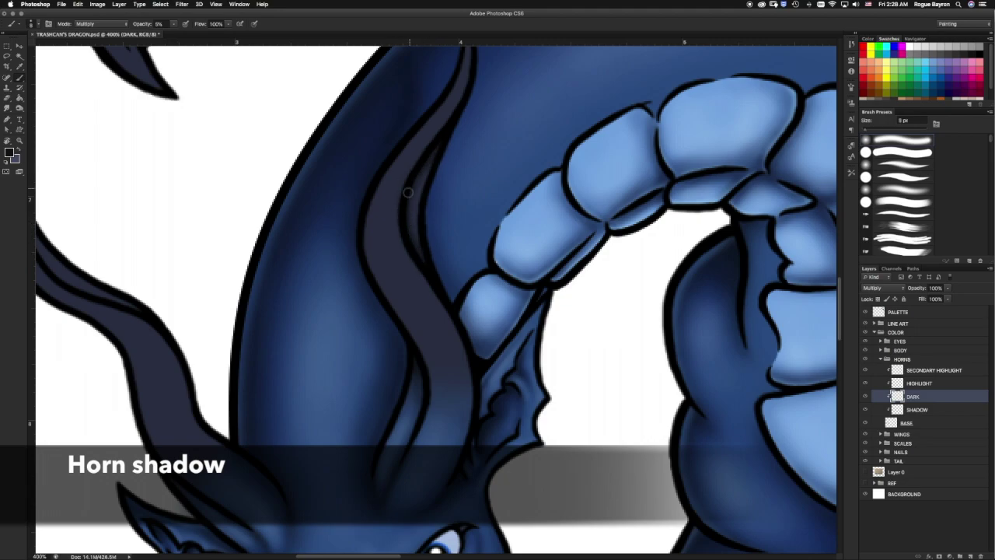
scroll(463, 353, up, 3)
key(bracketright)
key(bracketright)
scroll(421, 413, down, 3)
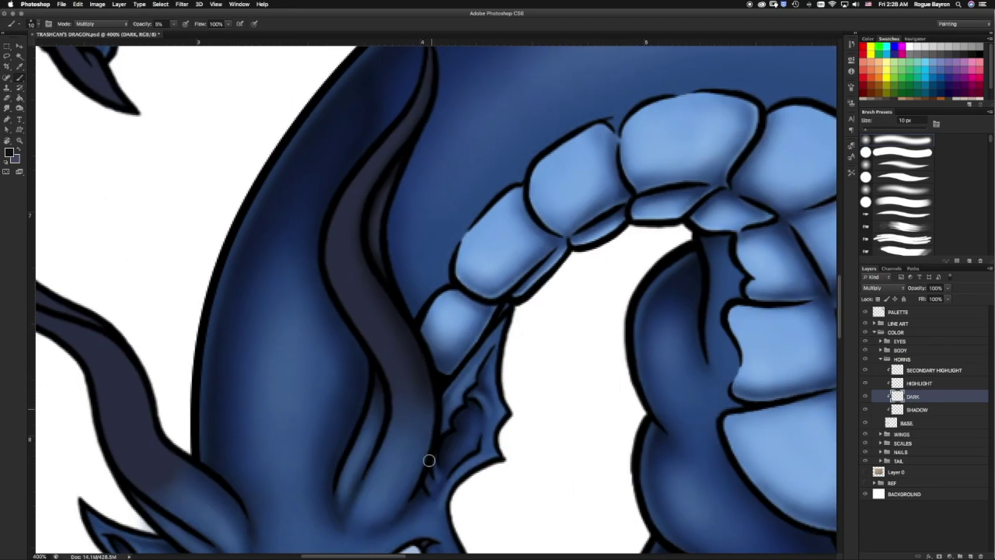
scroll(400, 194, up, 1)
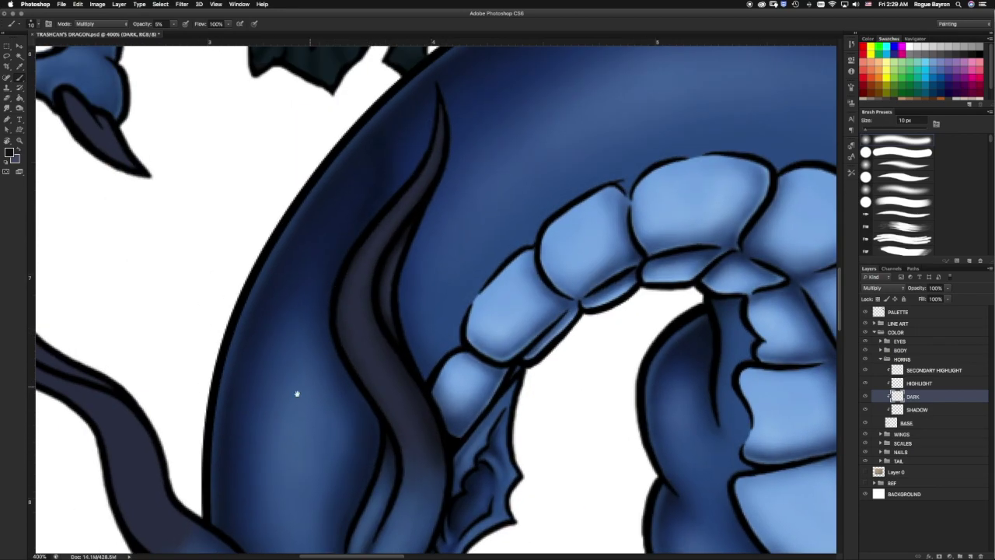
scroll(296, 393, left, 5)
key(bracketleft)
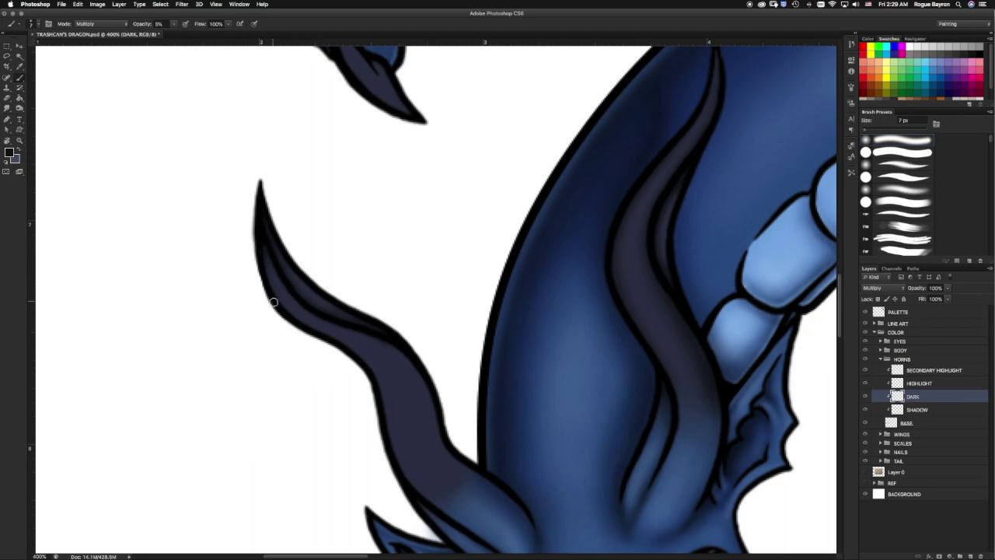
scroll(338, 348, down, 4)
scroll(339, 349, right, 1)
key(bracketright)
key(bracketright)
key(bracketright)
key(bracketleft)
key(bracketleft)
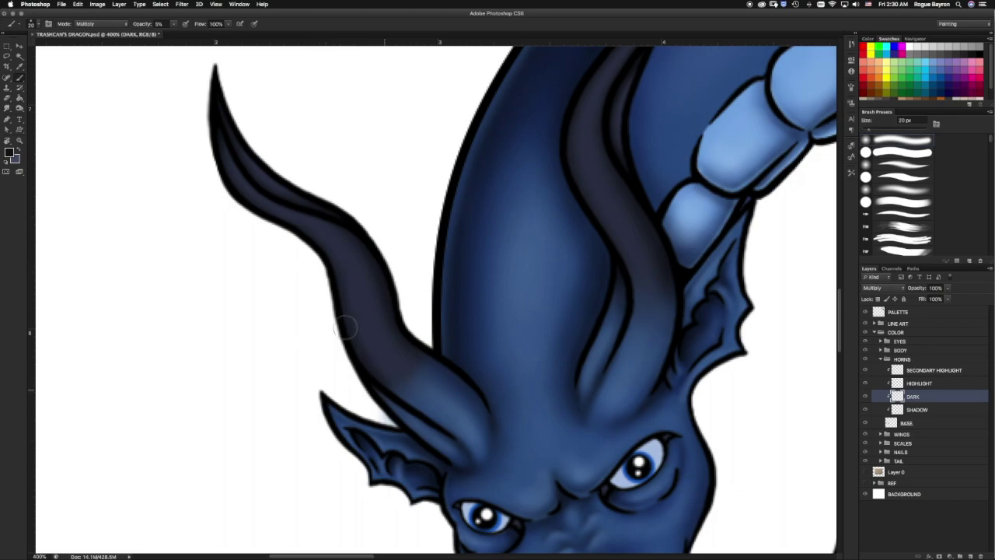
key(bracketleft)
key(bracketleft)
key(bracketleft)
Check the whole dragon, then return to the horns' DARK layer zoomed in on the horn.
scroll(261, 188, up, 2)
scroll(483, 192, right, 3)
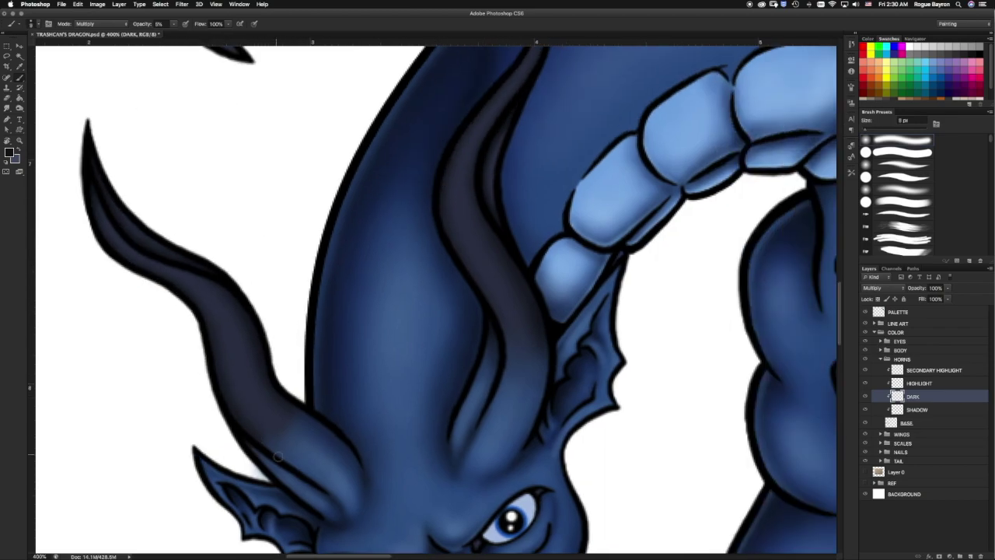
scroll(132, 249, down, 3)
scroll(234, 272, down, 3)
key(alt+bracketright)
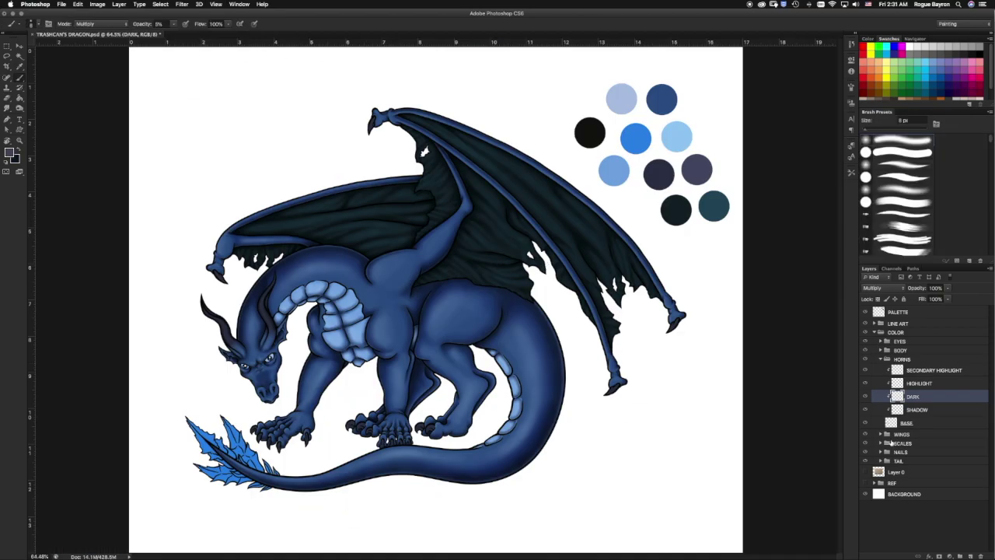
scroll(382, 339, up, 5)
drag(382, 339, 401, 255)
key(alt+bracketleft)
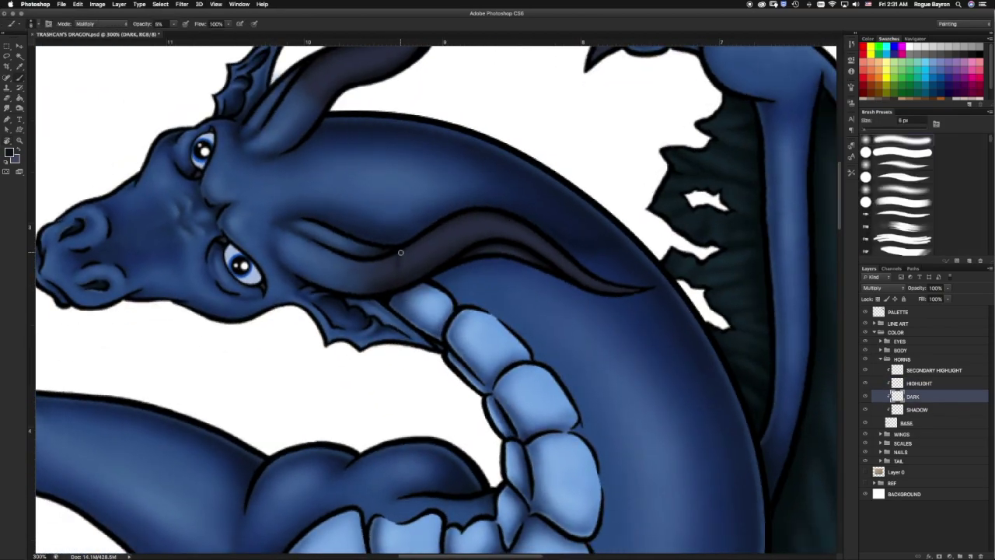
scroll(400, 252, up, 1)
key(bracketleft)
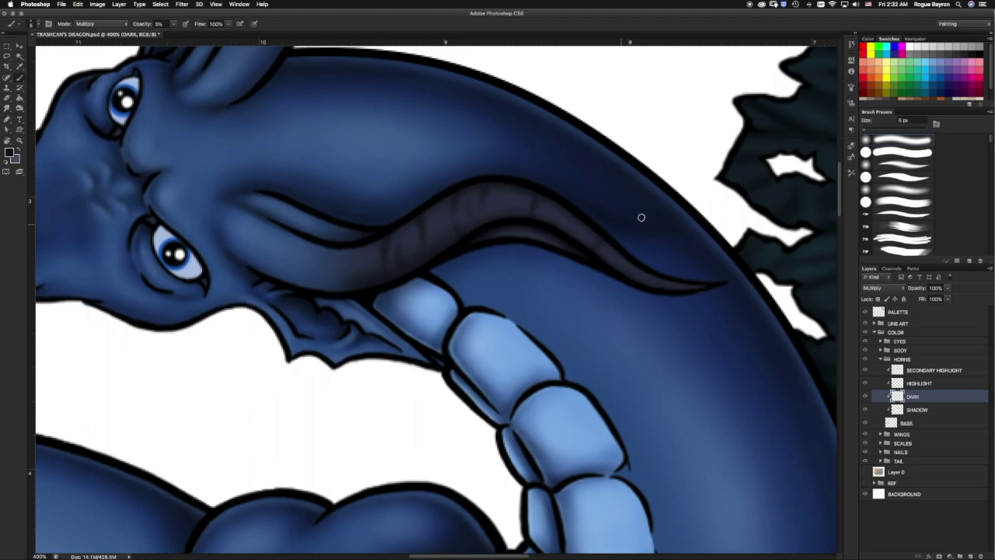
scroll(363, 303, up, 5)
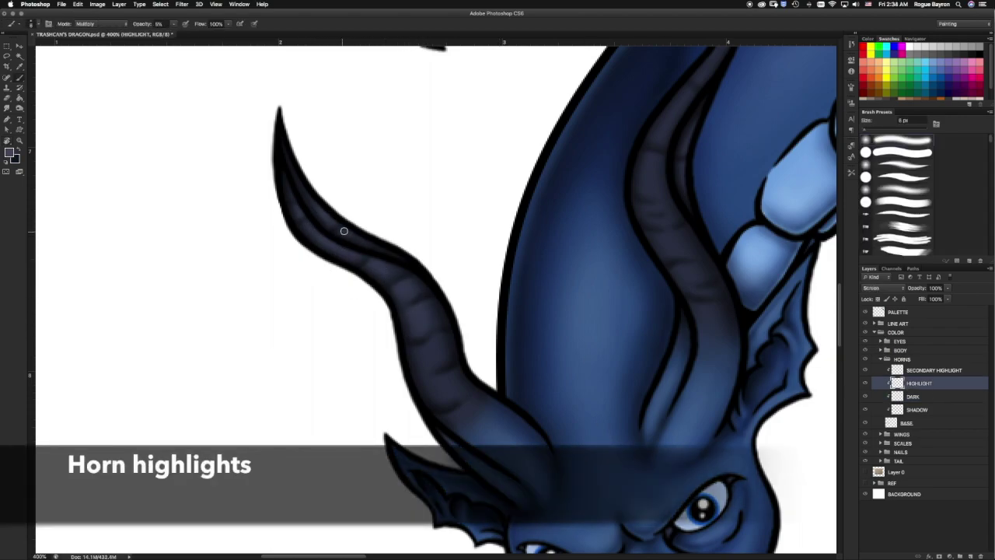
Resize the Screen highlight brush from 5 to 9 to 15 px along the horn ridges.
scroll(342, 232, down, 3)
key(bracketleft)
key(bracketleft)
key(bracketleft)
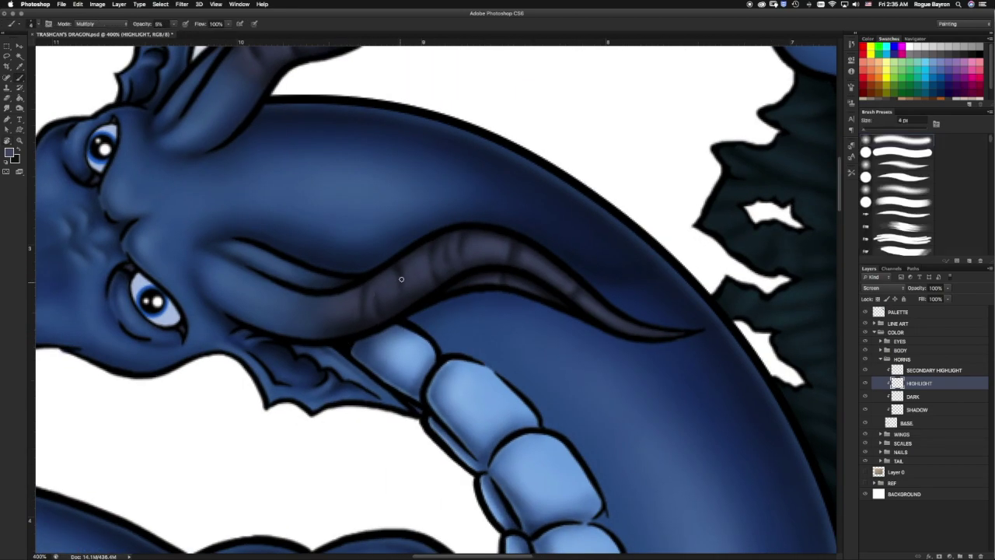
key(bracketright)
key(bracketright)
key(bracketright)
scroll(262, 292, up, 5)
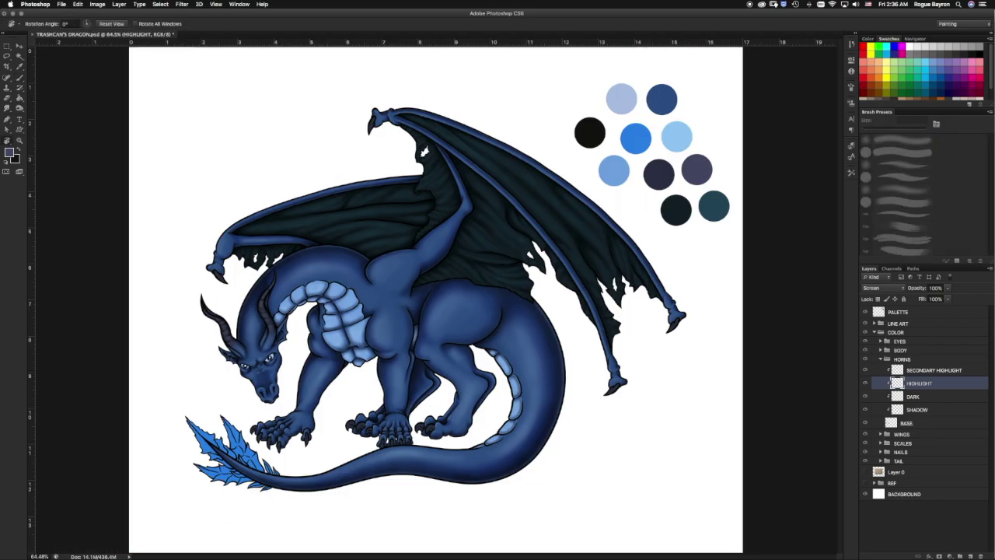
key(bracketright)
key(bracketright)
key(bracketright)
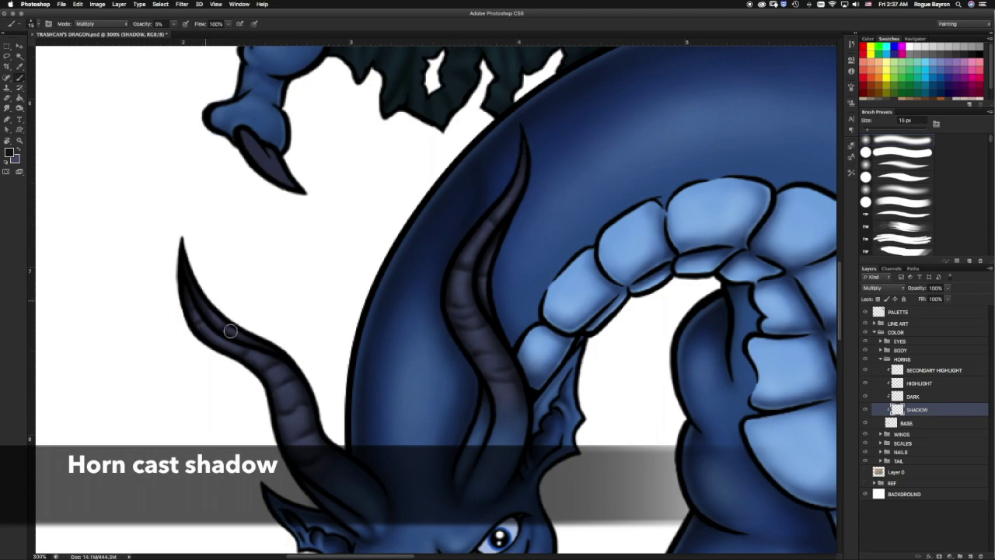
Use a 10 px brush to shade down the central horn and lightly highlight the left horn.
key(bracketleft)
key(bracketleft)
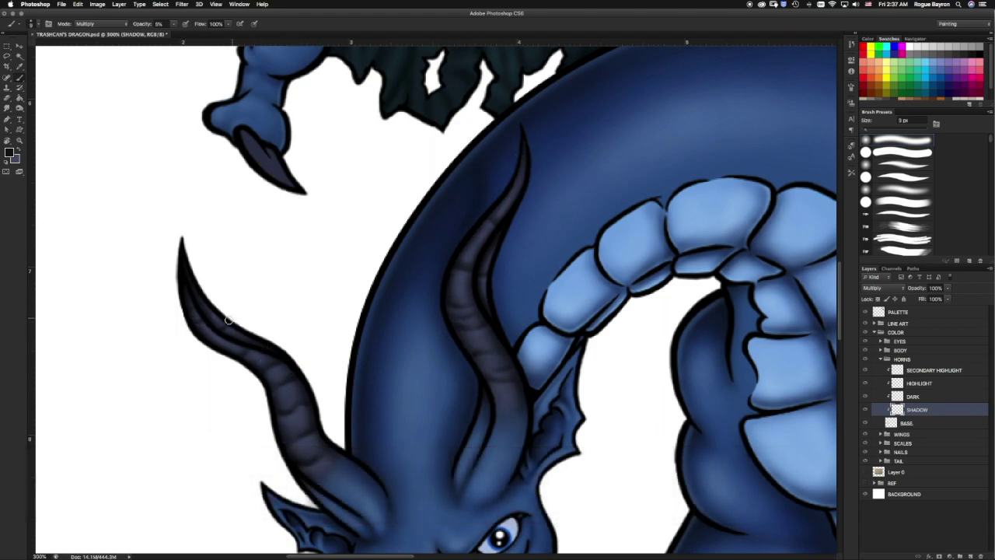
key(bracketright)
drag(458, 311, 482, 374)
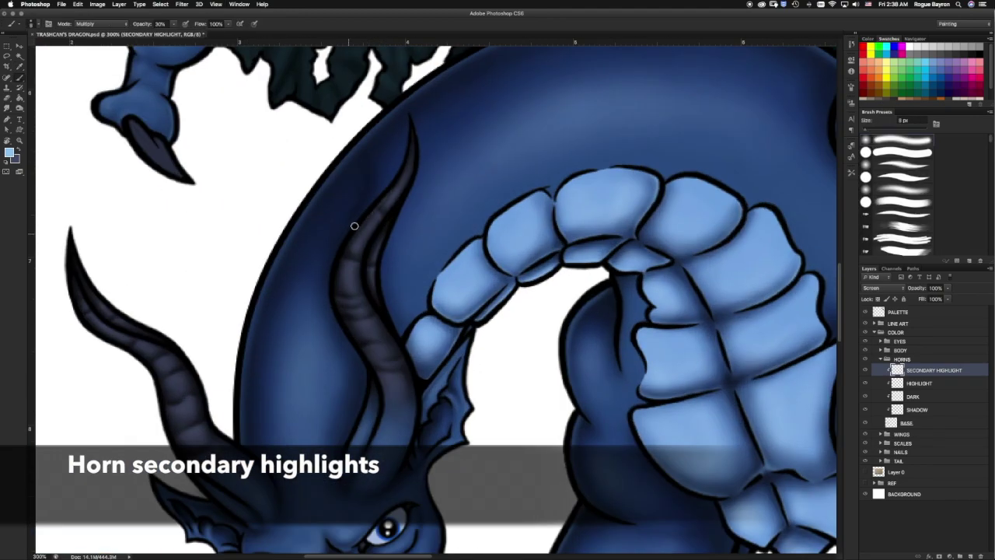
drag(339, 311, 372, 215)
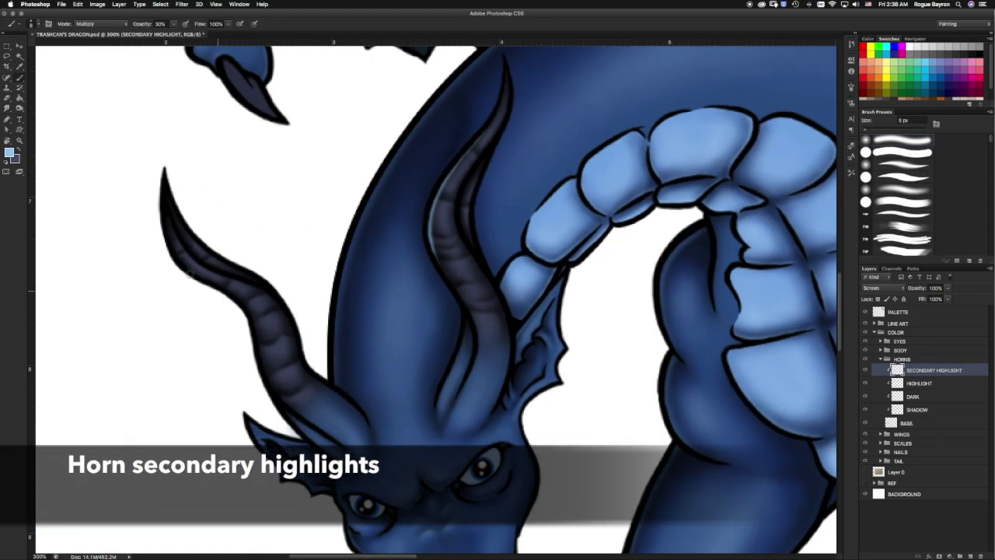
Highlight the left horn's tip and erase stray highlights near its base and inner edge.
mouse_move(190, 268)
mouse_down()
mouse_move(166, 192)
mouse_move(184, 244)
mouse_up()
key(e)
key(b)
scroll(362, 349, down, 3)
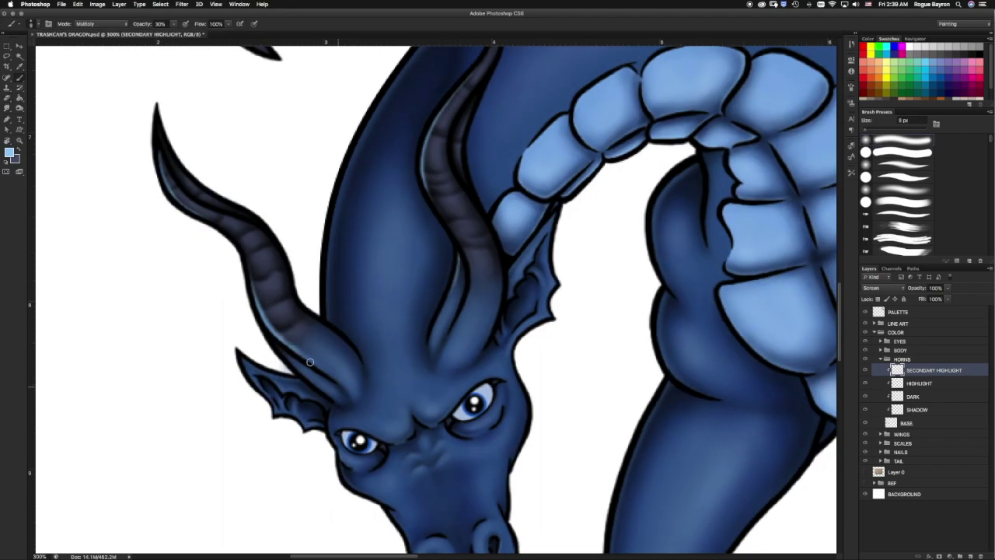
key(e)
drag(282, 321, 268, 305)
scroll(429, 194, up, 3)
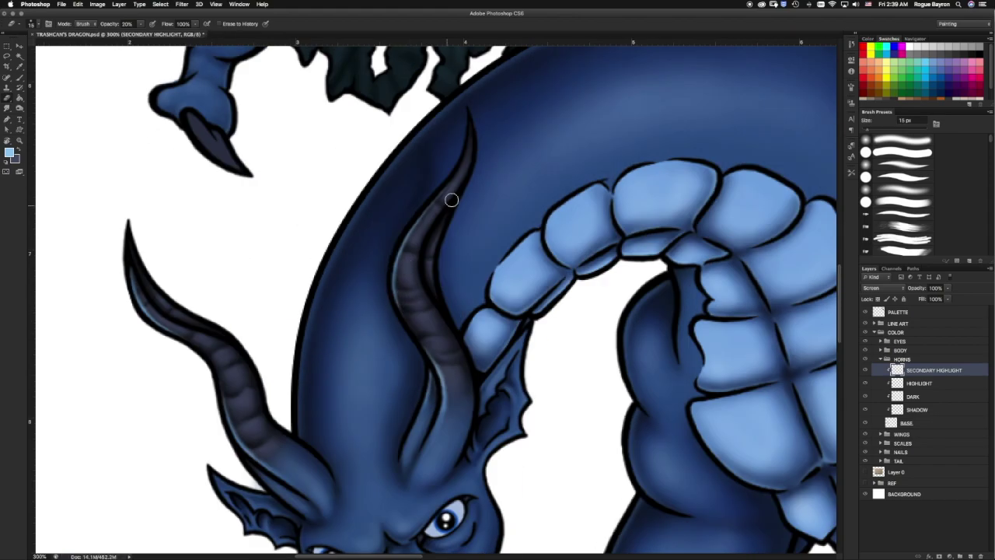
scroll(233, 319, down, 3)
drag(444, 262, 437, 237)
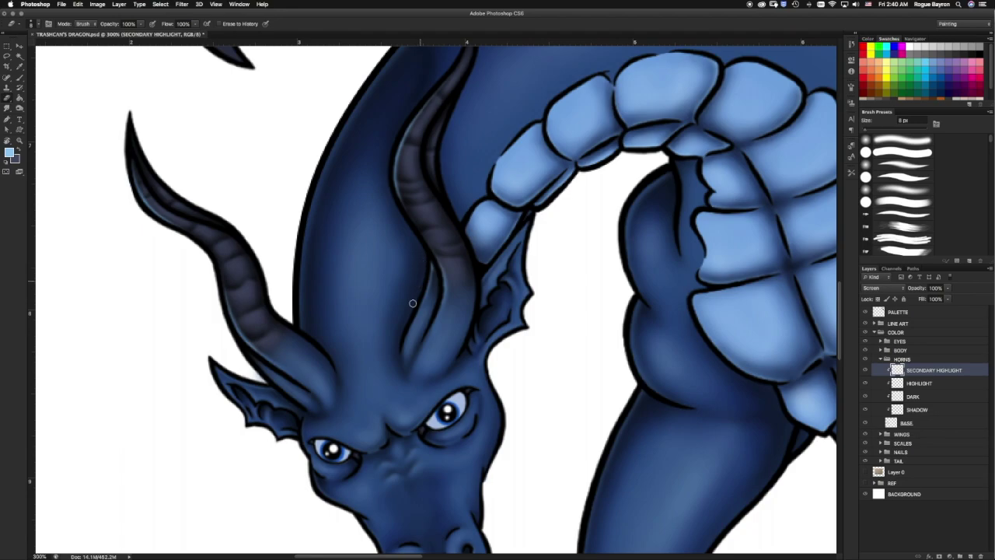
Paint thin light strokes on the horn with a 3 px brush at 30% opacity.
scroll(234, 256, left, 3)
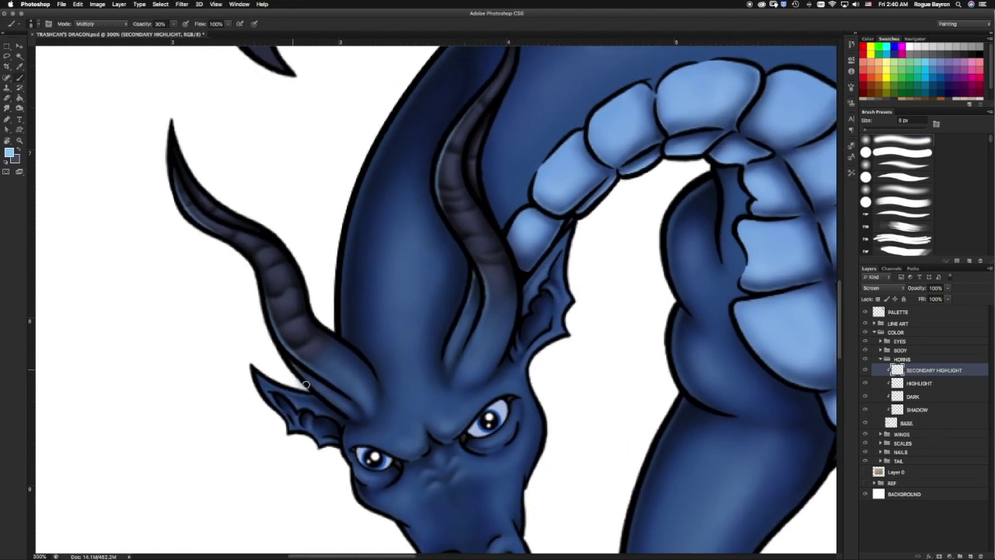
key(3)
key(b)
scroll(319, 396, down, 5)
scroll(373, 381, up, 5)
scroll(237, 262, up, 2)
key([)
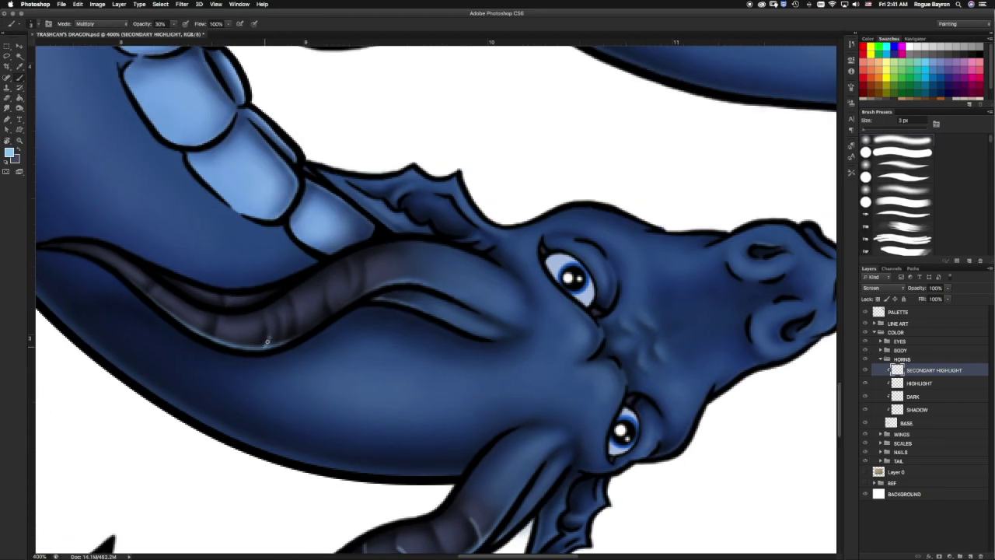
drag(268, 347, 271, 319)
mouse_move(283, 344)
mouse_down()
mouse_move(329, 296)
mouse_move(326, 319)
mouse_up()
Tidy the horn strokes with a smaller 30% eraser, then review the whole dragon.
key(e)
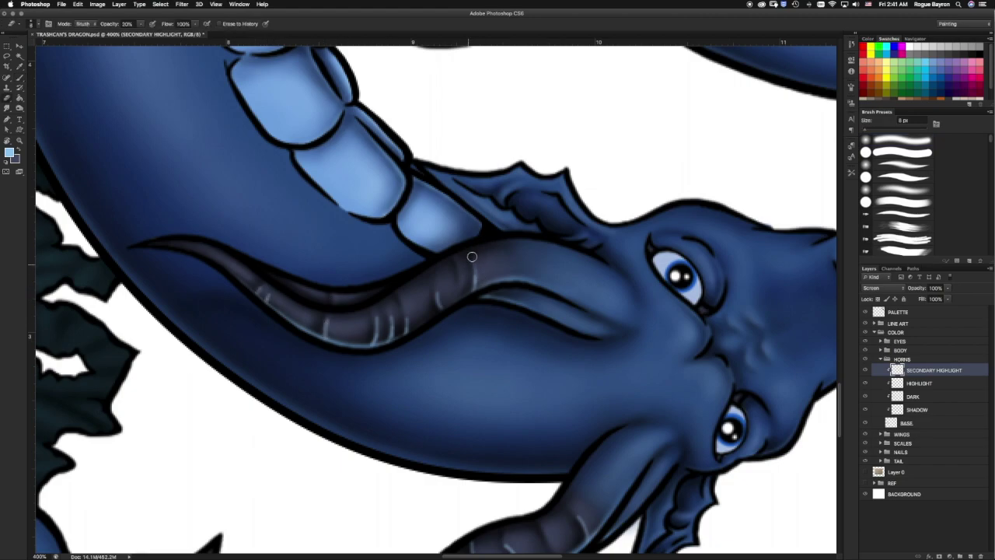
key(bracketleft)
key(bracketleft)
key(bracketleft)
scroll(329, 304, down, 3)
scroll(455, 199, down, 4)
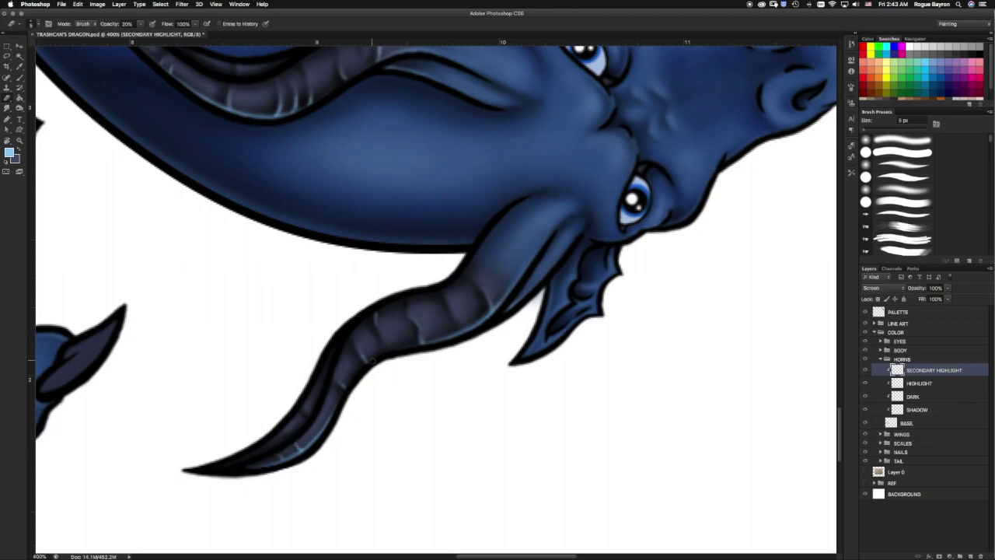
key(b)
key(e)
drag(444, 293, 458, 311)
key(3)
key(h)
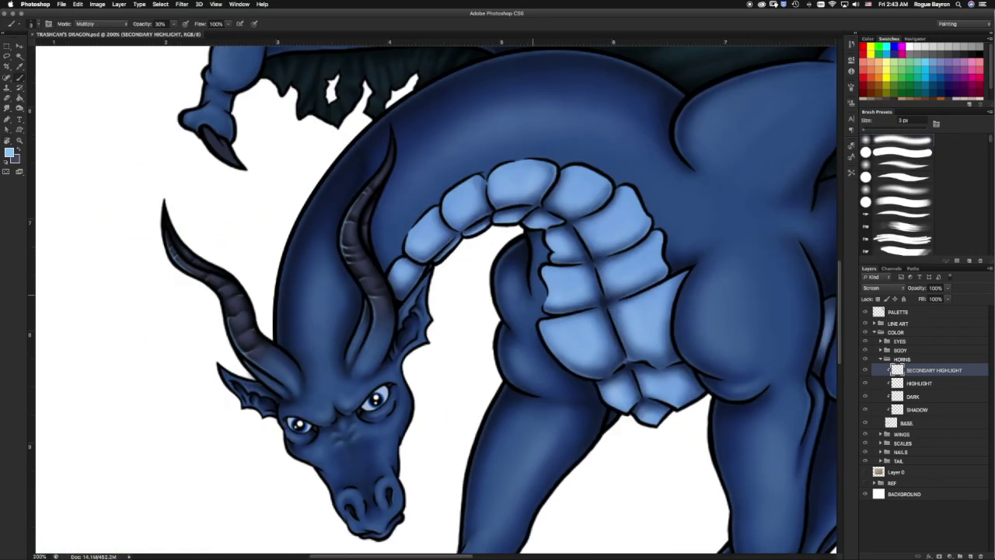
key(alt+bracketleft)
key(r)
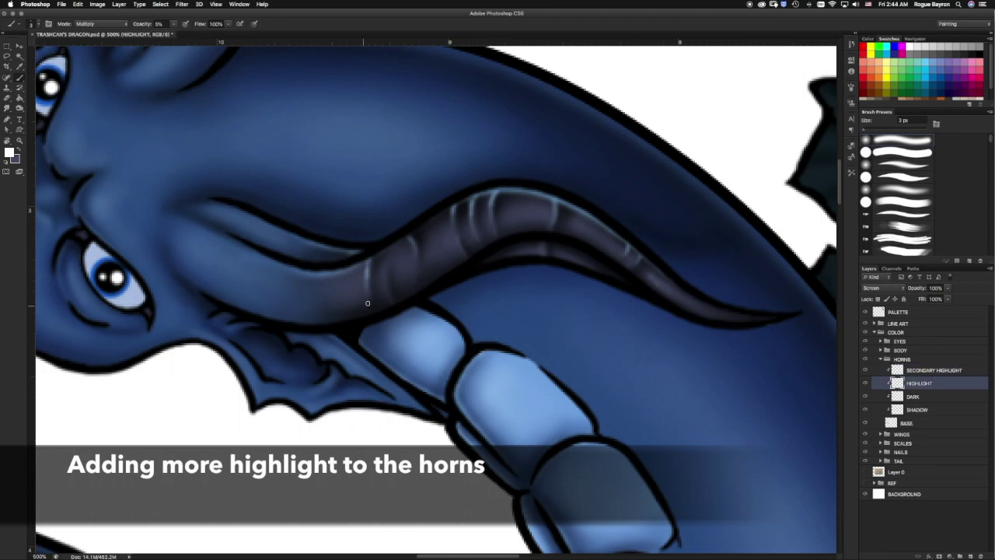
Enlarge the brush and add a faint white highlight along the horn's lower edge.
scroll(417, 235, up, 5)
key(bracketright)
key(bracketright)
key(bracketright)
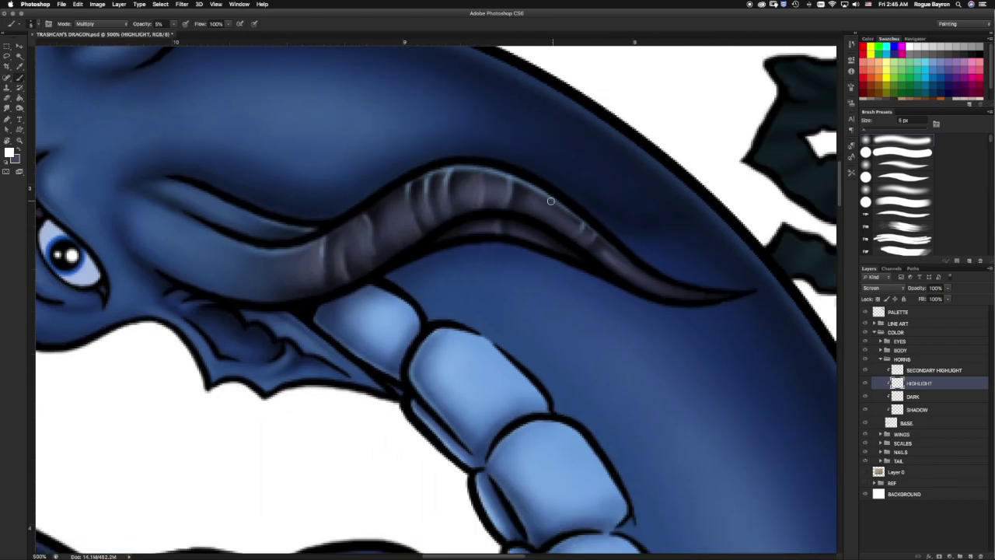
drag(646, 286, 613, 263)
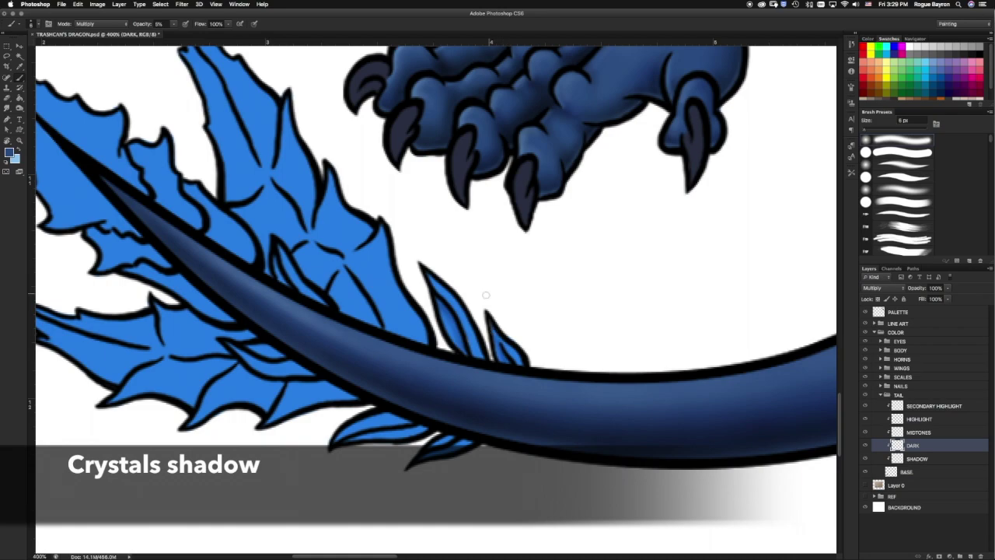
Set the brush to 10% opacity and 8 px and shade the tail crystals darker.
key(1)
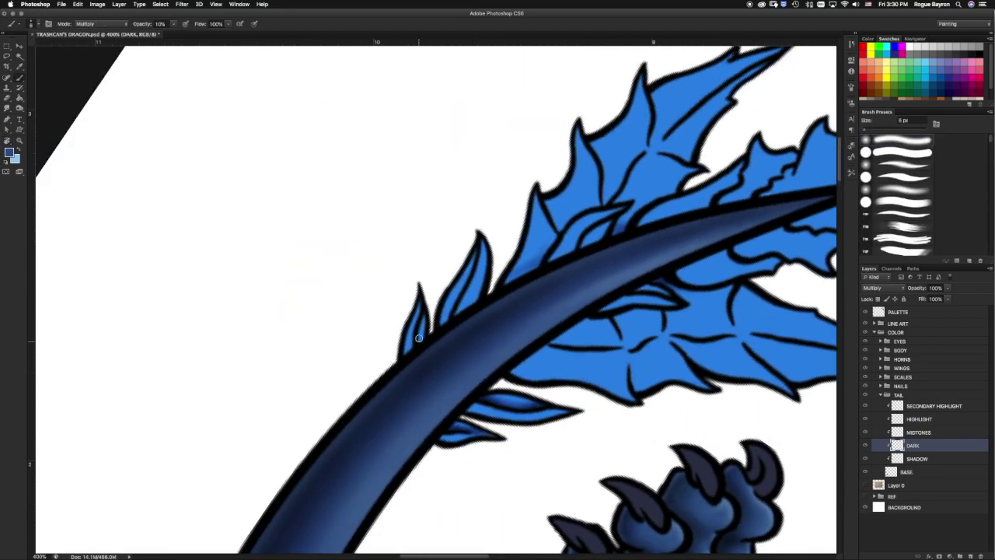
key(bracketright)
key(bracketright)
key(bracketright)
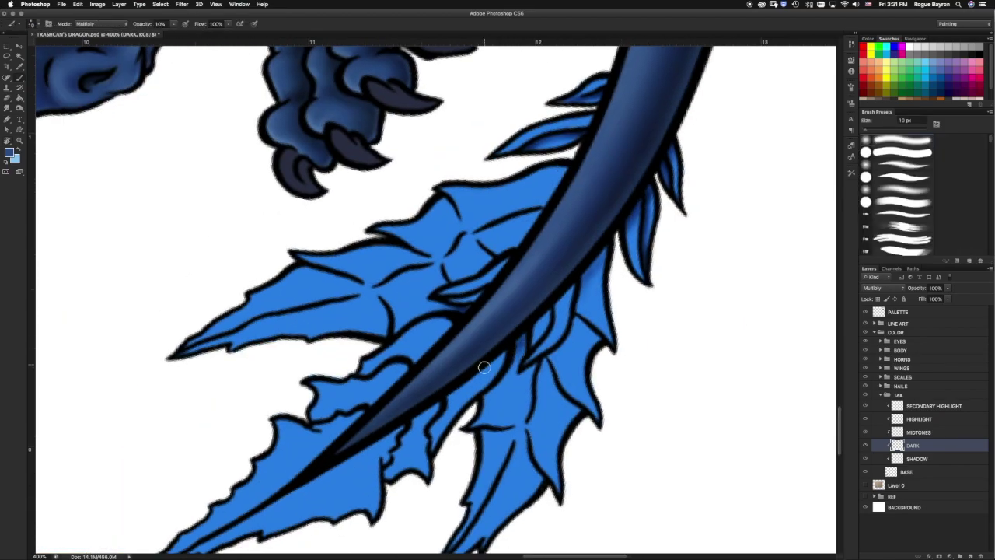
drag(483, 367, 590, 268)
mouse_move(552, 357)
mouse_down()
mouse_move(591, 311)
mouse_move(595, 272)
mouse_up()
key(bracketright)
mouse_move(584, 311)
mouse_down()
mouse_move(544, 315)
mouse_move(492, 397)
mouse_move(548, 355)
mouse_move(517, 428)
mouse_move(538, 375)
mouse_move(489, 402)
mouse_move(498, 383)
mouse_up()
Deepen the dark shading on the crystals below the tail.
key(bracketleft)
key(bracketleft)
key(bracketleft)
key(bracketright)
key(bracketright)
key(bracketright)
key(bracketleft)
key(bracketleft)
key(bracketleft)
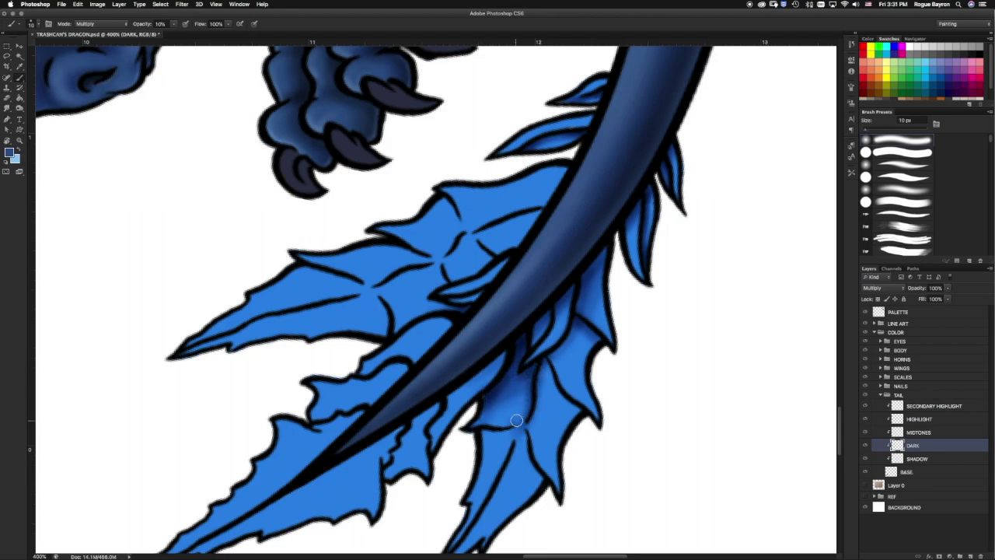
drag(517, 428, 513, 366)
mouse_move(576, 412)
mouse_down()
mouse_move(540, 362)
mouse_move(575, 412)
mouse_up()
mouse_move(544, 367)
mouse_down()
mouse_move(575, 336)
mouse_move(547, 364)
mouse_move(559, 416)
mouse_up()
key(bracketright)
key(bracketright)
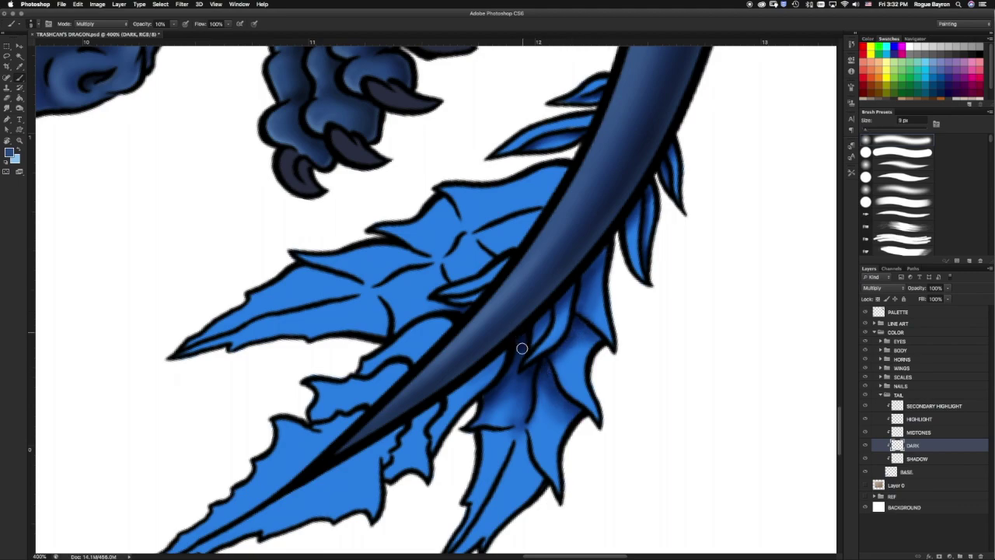
scroll(520, 340, down, 3)
Darken the crystal edges, right-hand crystals and lower-left crystals along the tail's underside.
drag(493, 379, 467, 421)
key(bracketleft)
mouse_move(535, 299)
mouse_down()
mouse_move(554, 344)
mouse_move(497, 300)
mouse_move(493, 307)
mouse_move(497, 381)
mouse_move(540, 295)
mouse_move(498, 334)
mouse_move(521, 396)
mouse_up()
key(bracketright)
key(bracketright)
key(bracketleft)
key(bracketleft)
drag(591, 283, 575, 330)
drag(611, 264, 622, 156)
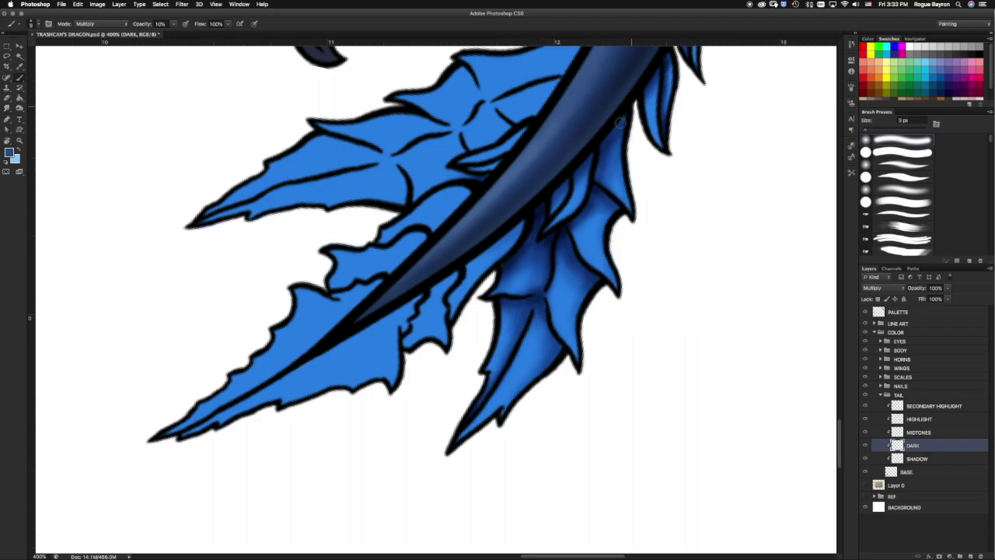
mouse_move(431, 289)
mouse_down()
mouse_move(405, 350)
mouse_move(436, 288)
mouse_move(521, 226)
mouse_up()
mouse_move(459, 272)
mouse_down()
mouse_move(436, 291)
mouse_move(439, 311)
mouse_move(517, 226)
mouse_up()
Rotate the view toward the tail tip and shade a crystal's upper edge dark blue.
key(bracketright)
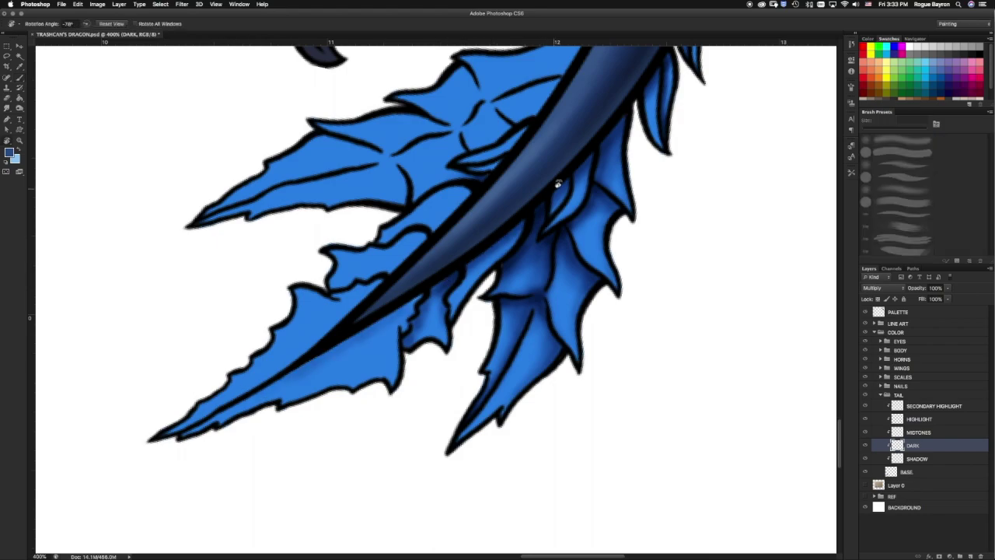
key(ctrl+alt+r)
key(bracketleft)
key(bracketleft)
key(bracketleft)
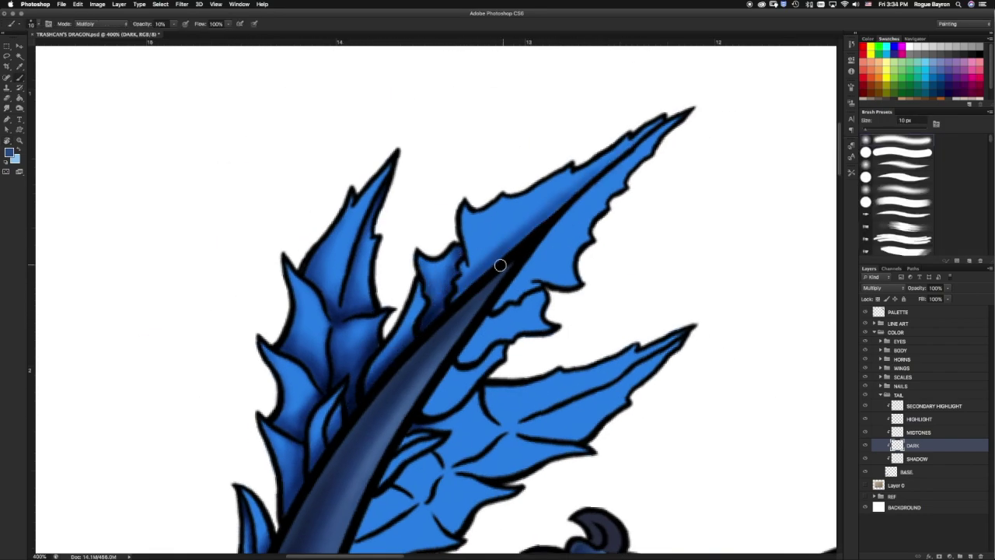
mouse_move(466, 205)
mouse_down()
mouse_move(517, 201)
mouse_move(575, 174)
mouse_up()
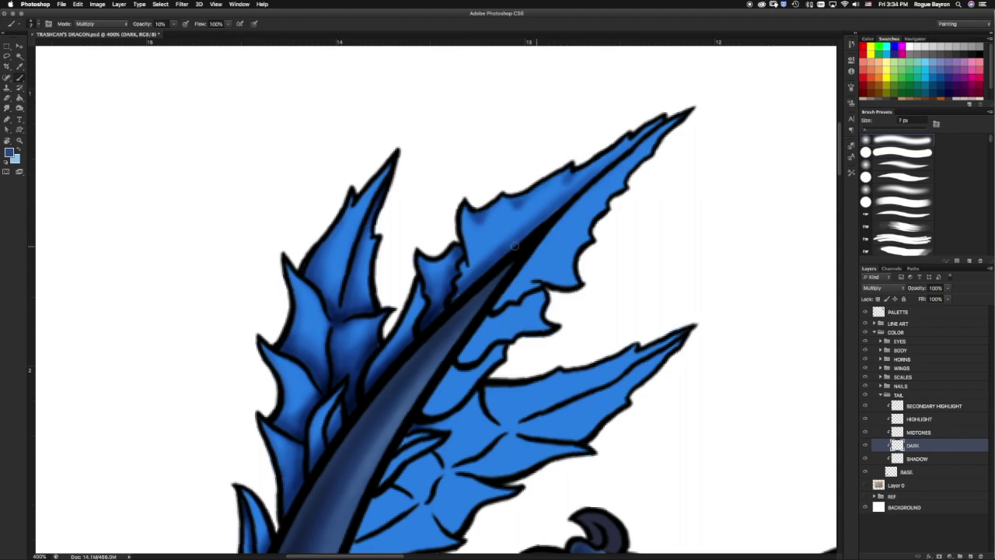
key(bracketright)
key(bracketright)
key(bracketright)
scroll(433, 304, down, 5)
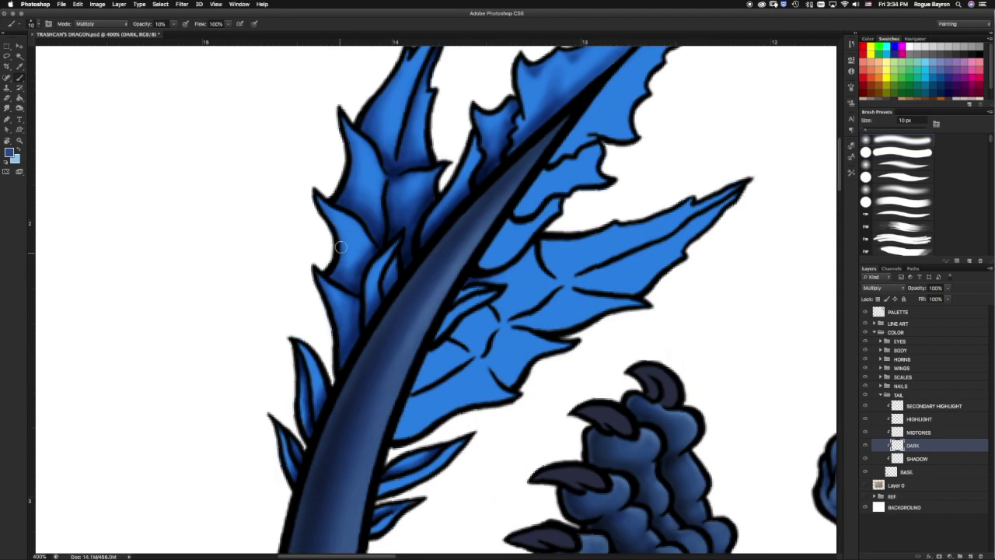
scroll(342, 192, up, 5)
key(bracketleft)
key(bracketleft)
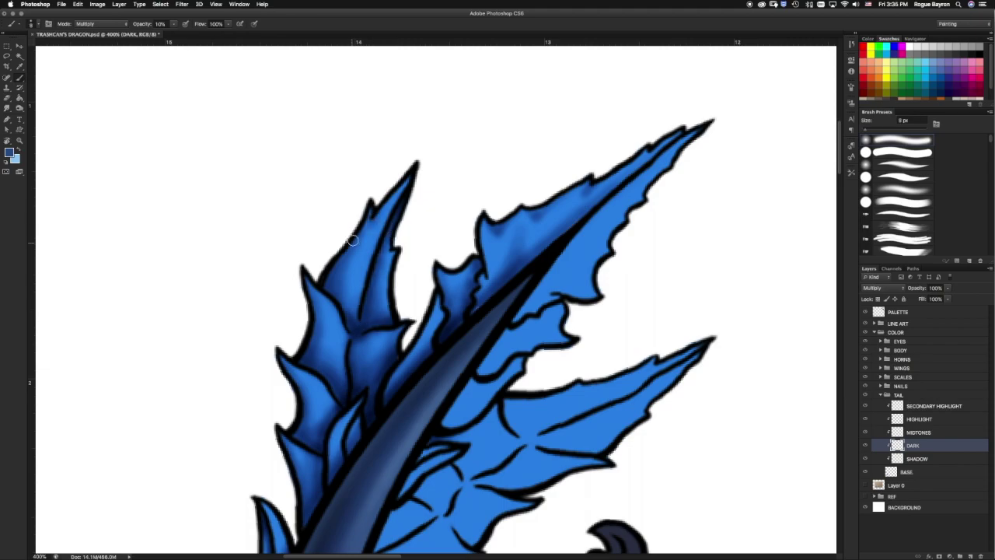
scroll(455, 356, down, 10)
scroll(455, 356, right, 8)
Shade the tail tip's lower crystal blade and darken its left edge.
key(bracketleft)
drag(384, 477, 473, 276)
mouse_move(395, 424)
mouse_down()
mouse_move(397, 342)
mouse_move(415, 299)
mouse_up()
drag(412, 339, 385, 400)
drag(439, 285, 423, 325)
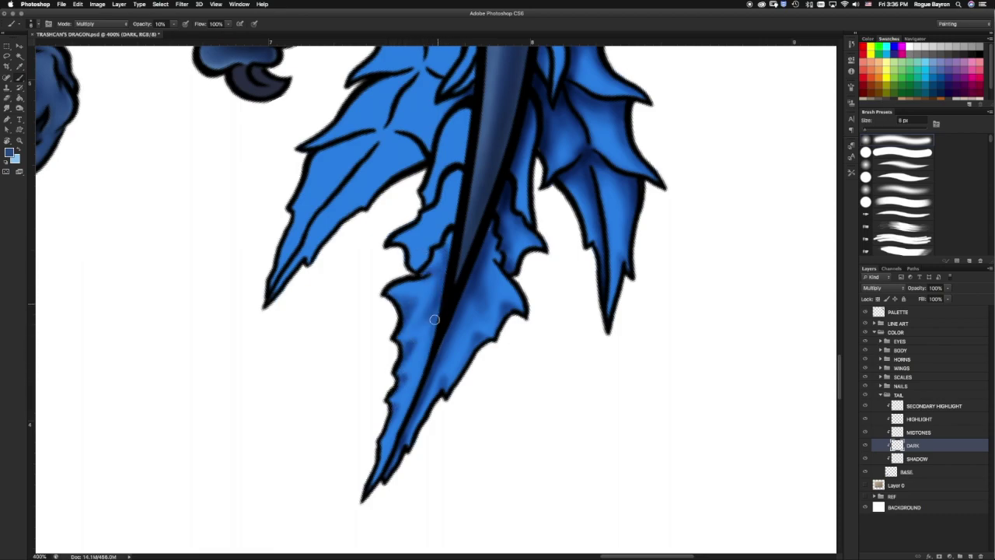
drag(439, 305, 454, 384)
Shade along the tail spine and the left tail crystal.
key(bracketleft)
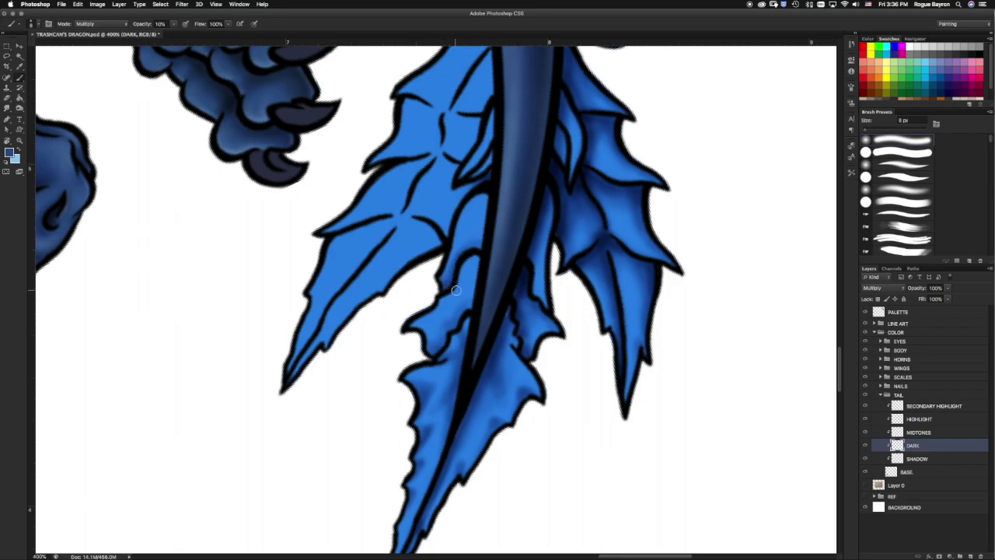
mouse_move(482, 264)
mouse_down()
mouse_move(470, 301)
mouse_move(465, 248)
mouse_move(487, 319)
mouse_move(509, 233)
mouse_move(463, 289)
mouse_move(408, 272)
mouse_up()
key(bracketright)
key(bracketright)
key(bracketright)
key(bracketleft)
key(bracketleft)
mouse_move(354, 299)
mouse_down()
mouse_move(410, 298)
mouse_move(309, 443)
mouse_up()
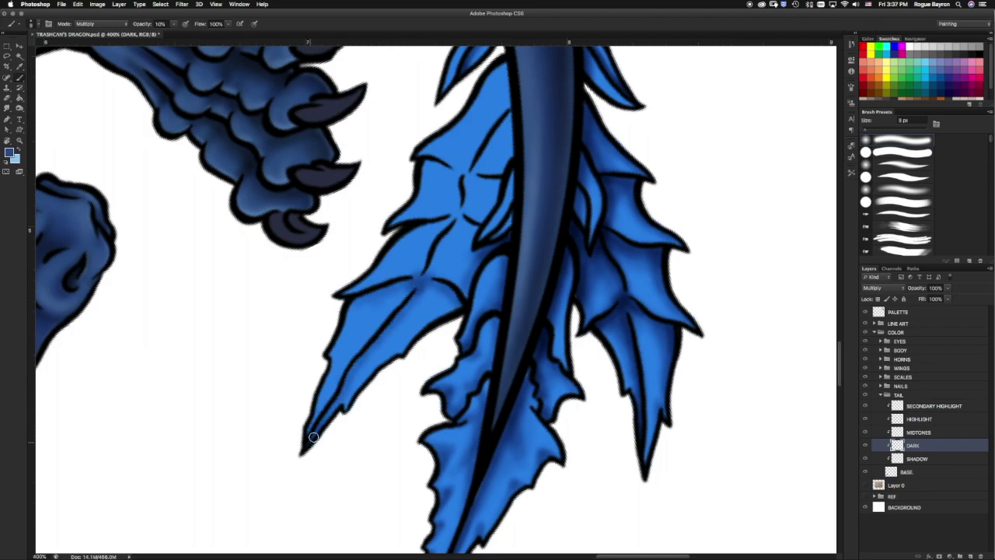
mouse_move(359, 367)
mouse_down()
mouse_move(447, 285)
mouse_move(348, 388)
mouse_up()
key(bracketright)
key(bracketright)
key(bracketright)
key(bracketleft)
key(bracketleft)
key(bracketleft)
Darken the left crystal's edge and faintly shade the centre crystal.
drag(354, 303, 410, 281)
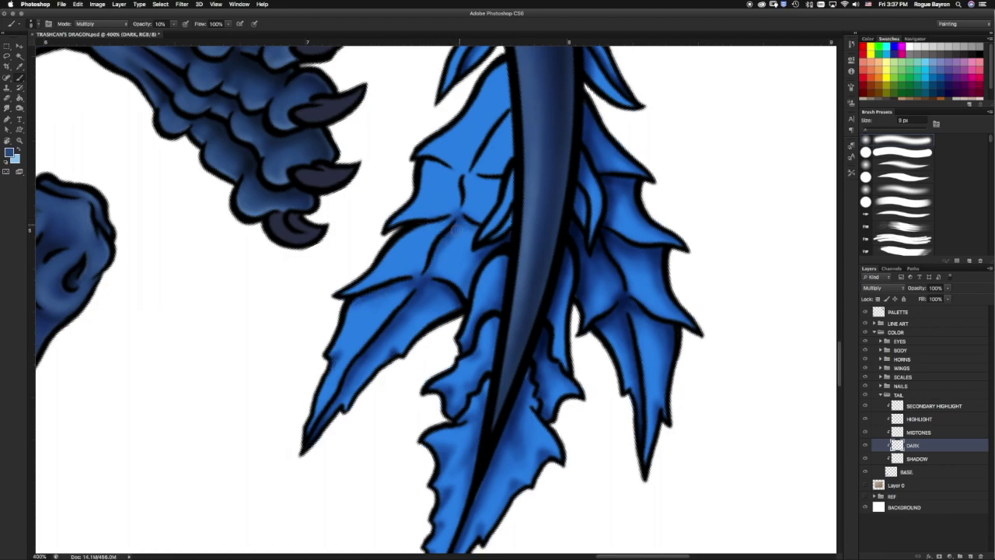
key(bracketright)
key(bracketright)
key(bracketright)
drag(344, 311, 447, 198)
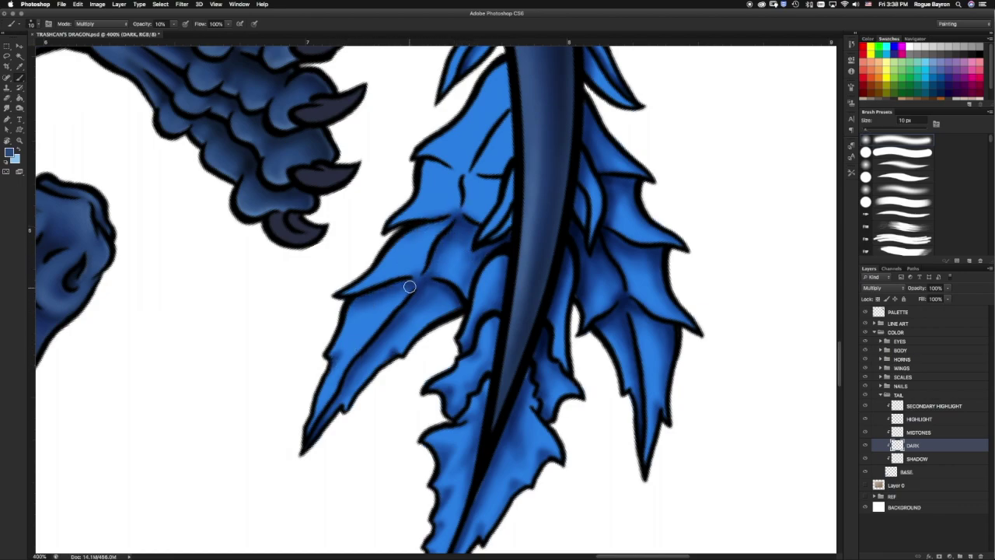
key(bracketleft)
key(bracketleft)
key(bracketleft)
scroll(451, 194, up, 3)
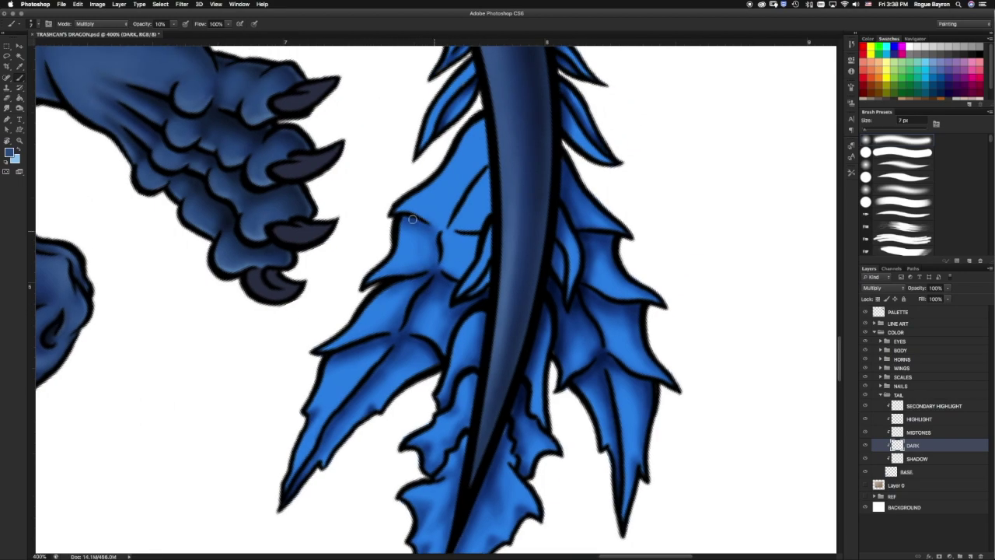
mouse_move(420, 222)
mouse_down()
mouse_move(477, 233)
mouse_move(377, 300)
mouse_up()
Rotate the view horizontal and darken the crystal below the tail.
key(r)
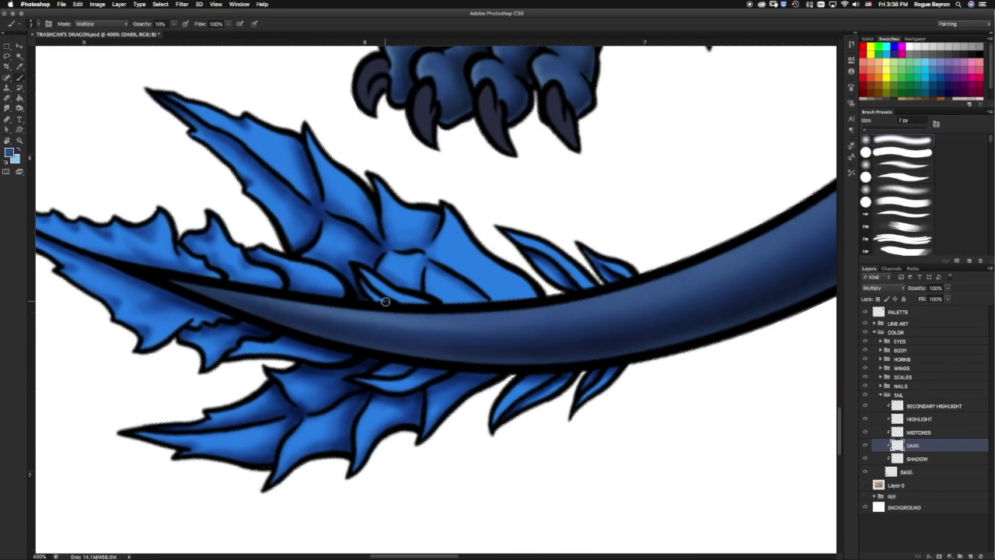
key(bracketright)
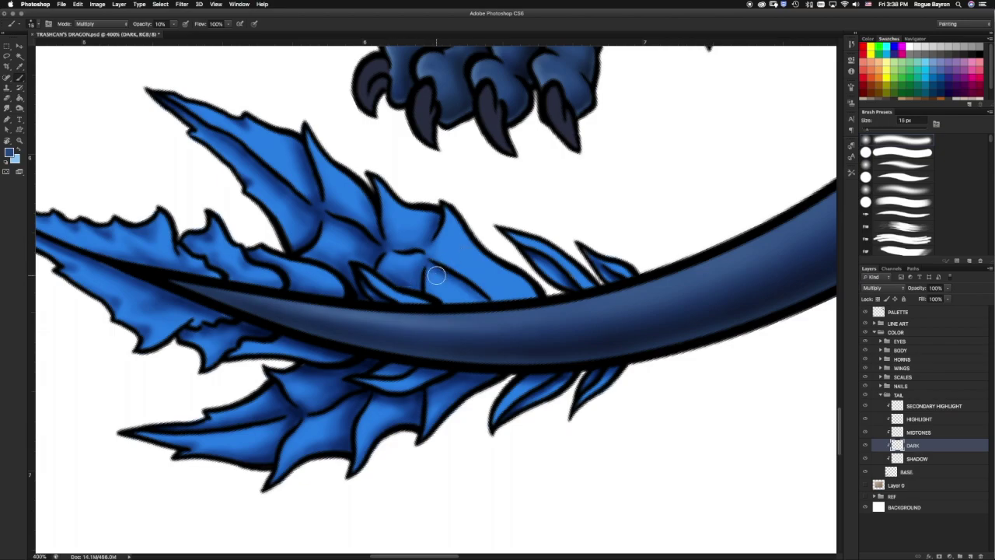
drag(410, 265, 424, 276)
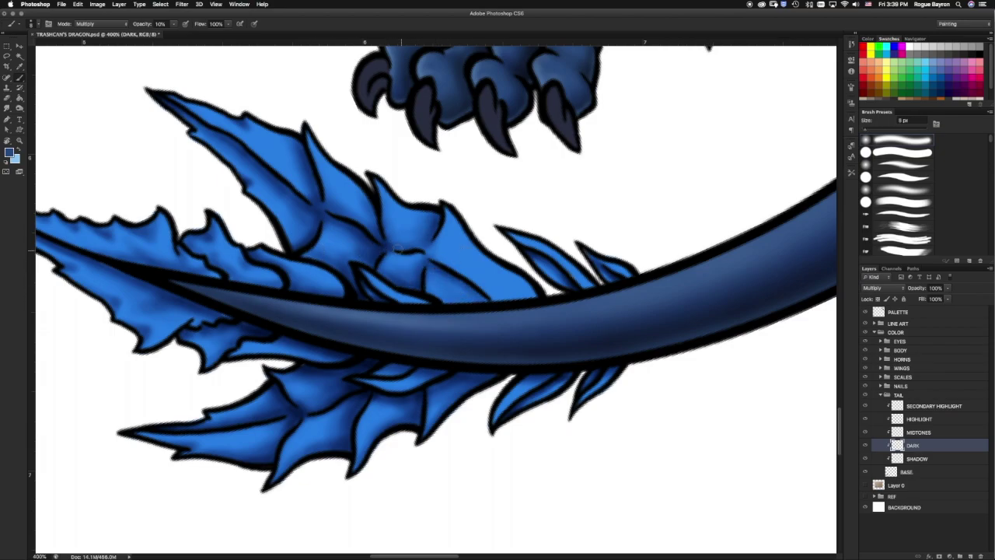
mouse_move(430, 274)
mouse_down()
mouse_move(436, 291)
mouse_move(440, 225)
mouse_up()
key(bracketright)
key(r)
key(bracketleft)
Shade the upper-right crystal and the lower-left crystals.
mouse_move(399, 307)
mouse_down()
mouse_move(458, 287)
mouse_move(504, 236)
mouse_up()
mouse_move(596, 165)
mouse_down()
mouse_move(579, 138)
mouse_move(677, 140)
mouse_up()
key(r)
drag(466, 295, 384, 323)
drag(369, 385, 384, 443)
key(bracketleft)
drag(327, 356, 350, 374)
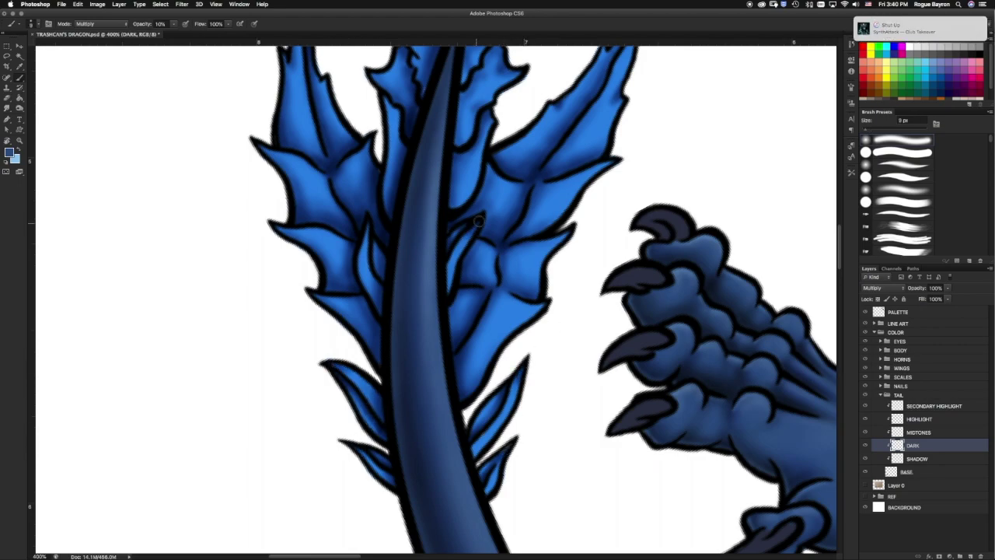
Darken the central spike's left edge with small strokes.
scroll(365, 241, up, 5)
key(bracketleft)
key(bracketleft)
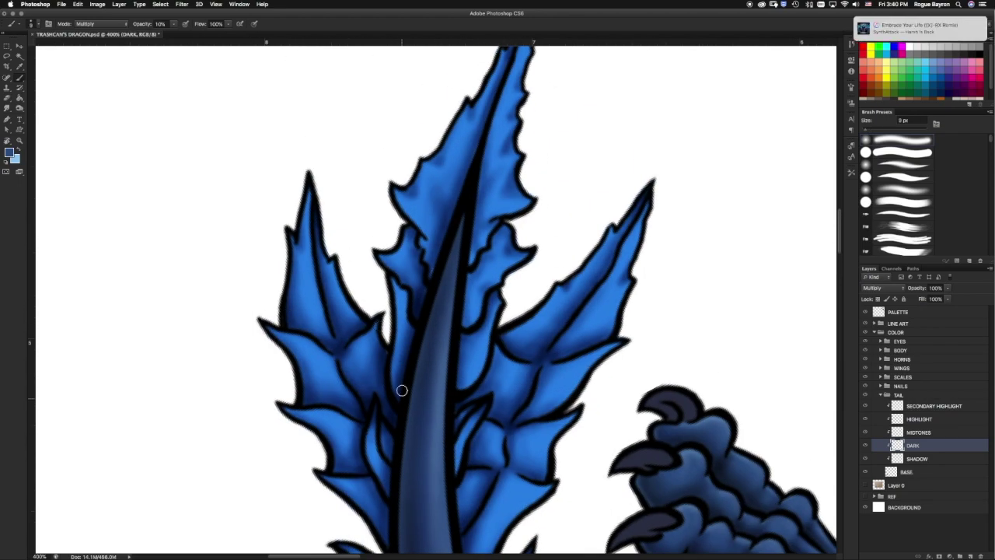
scroll(401, 399, down, 3)
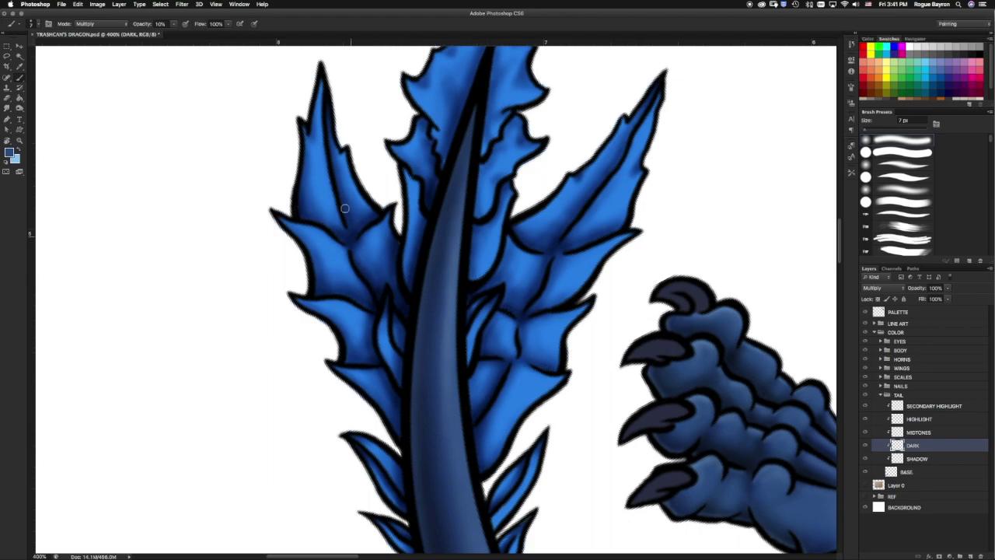
scroll(498, 287, up, 3)
scroll(498, 286, right, 3)
scroll(577, 218, up, 2)
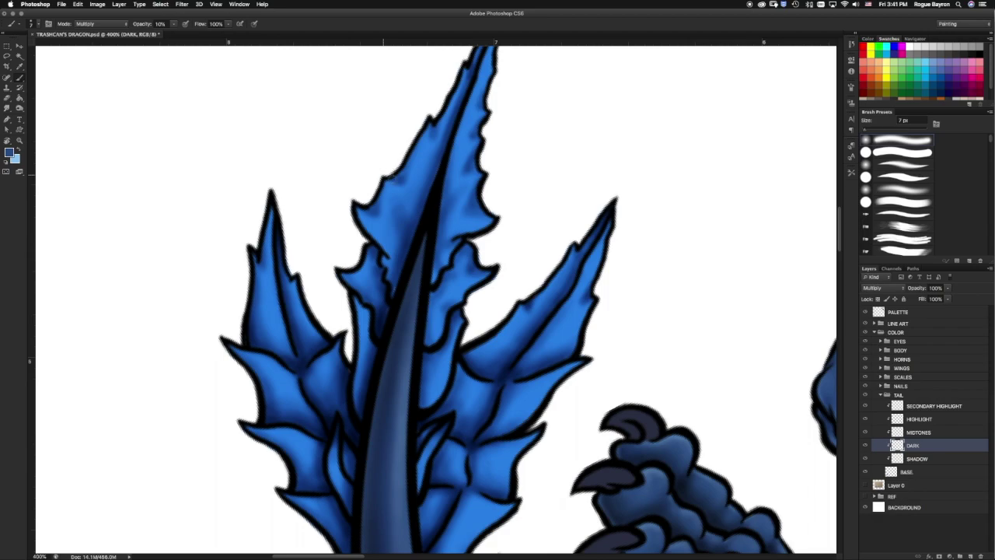
scroll(433, 118, up, 2)
scroll(435, 257, down, 3)
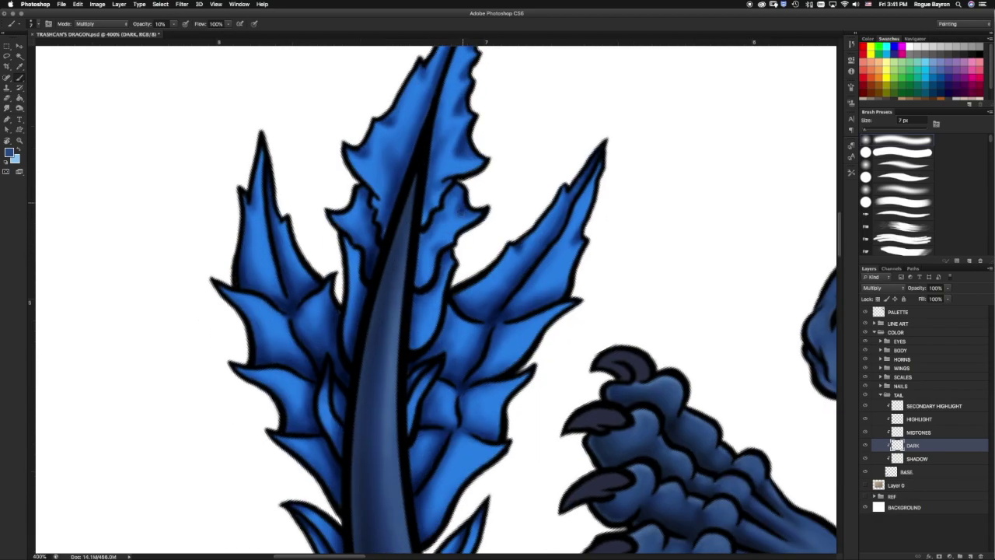
drag(349, 218, 355, 192)
drag(349, 241, 357, 255)
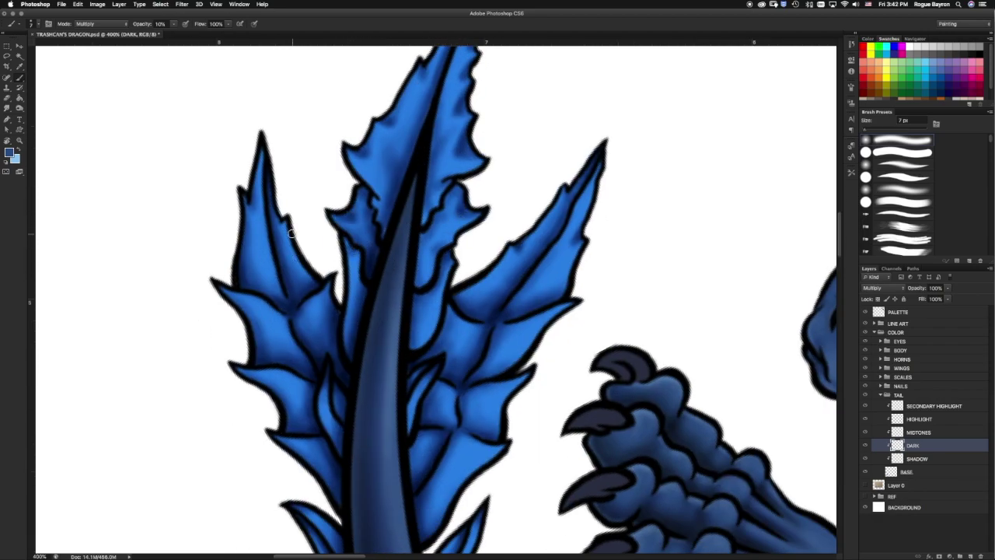
scroll(290, 233, down, 3)
scroll(282, 229, down, 3)
scroll(342, 407, down, 5)
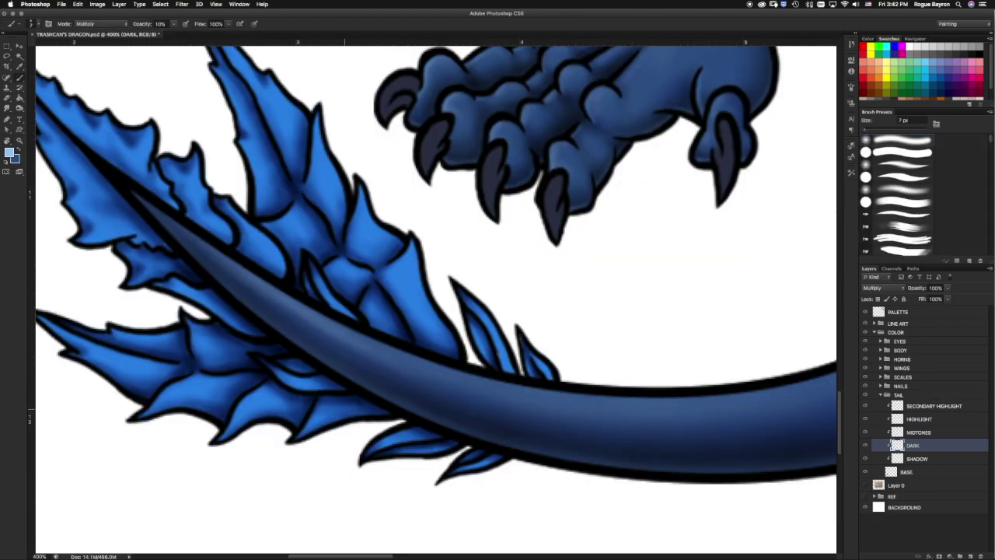
Lower the brush opacity to about 5% and enlarge the brush.
key(0)
key(5)
key(bracketright)
key(bracketright)
key(bracketright)
scroll(420, 304, up, 2)
scroll(453, 334, left, 2)
Switch to the MIDTONES layer and raise the brush opacity and size.
key(alt+bracketright)
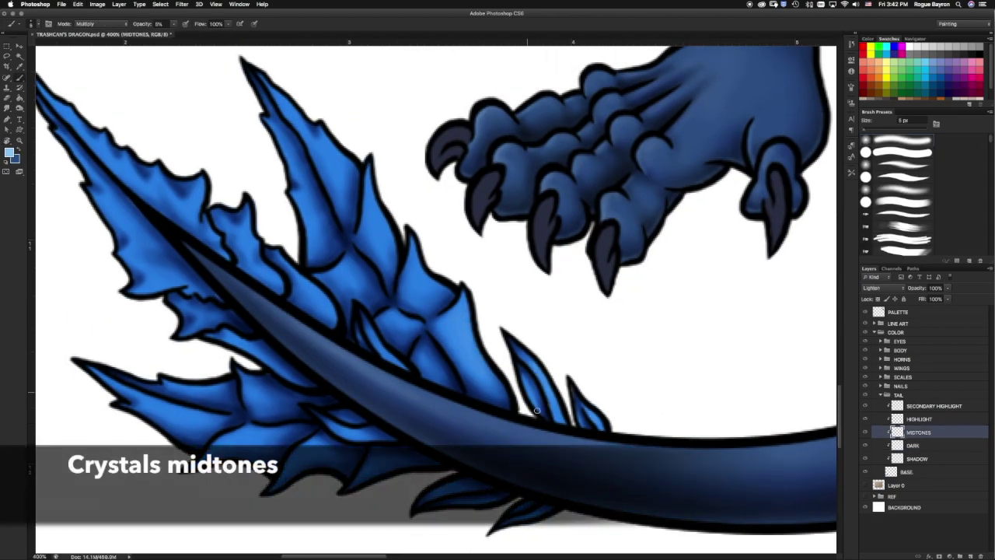
scroll(536, 411, down, 3)
scroll(516, 318, left, 5)
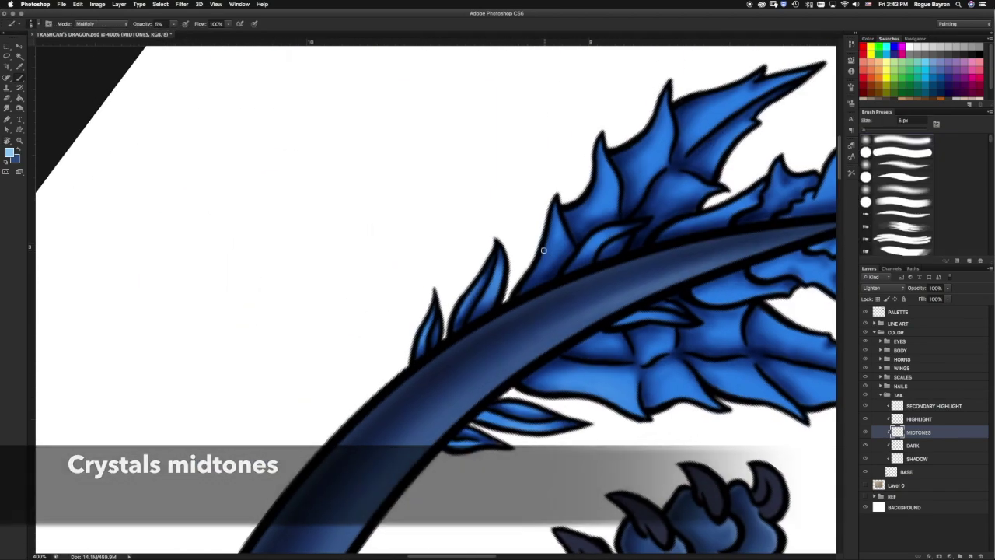
key(8)
key(bracketright)
key(bracketright)
scroll(544, 257, up, 2)
scroll(529, 268, right, 5)
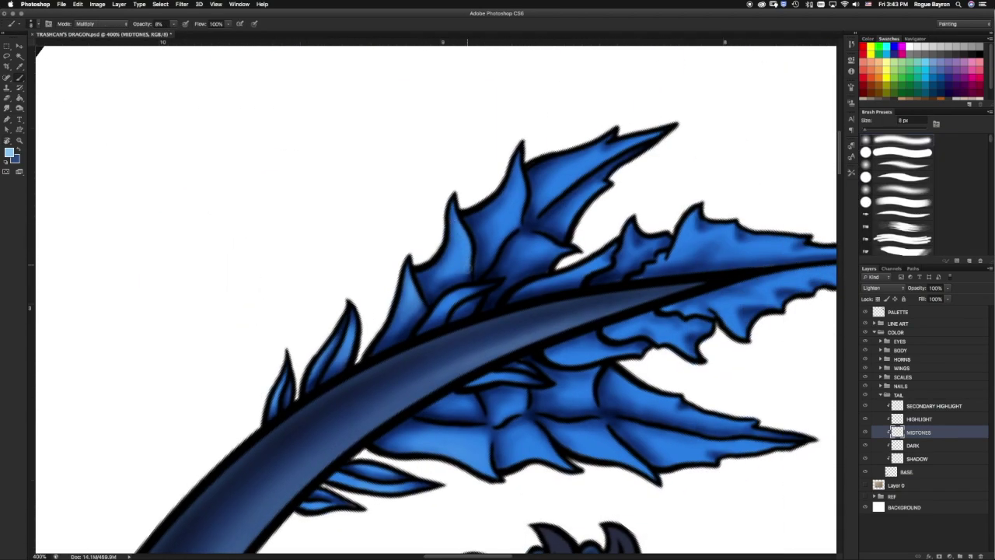
key(bracketright)
key(bracketright)
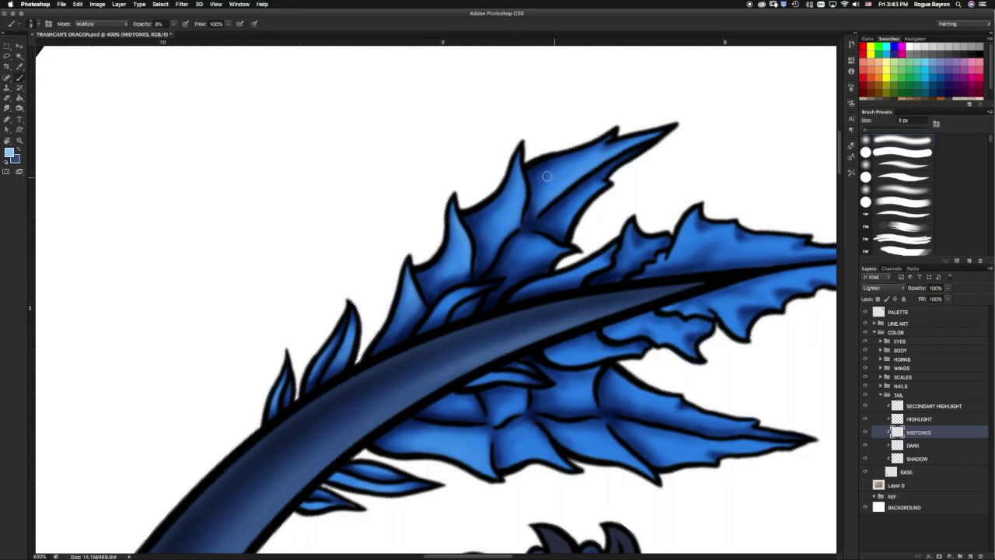
key(bracketleft)
key(bracketleft)
key(bracketleft)
key(bracketleft)
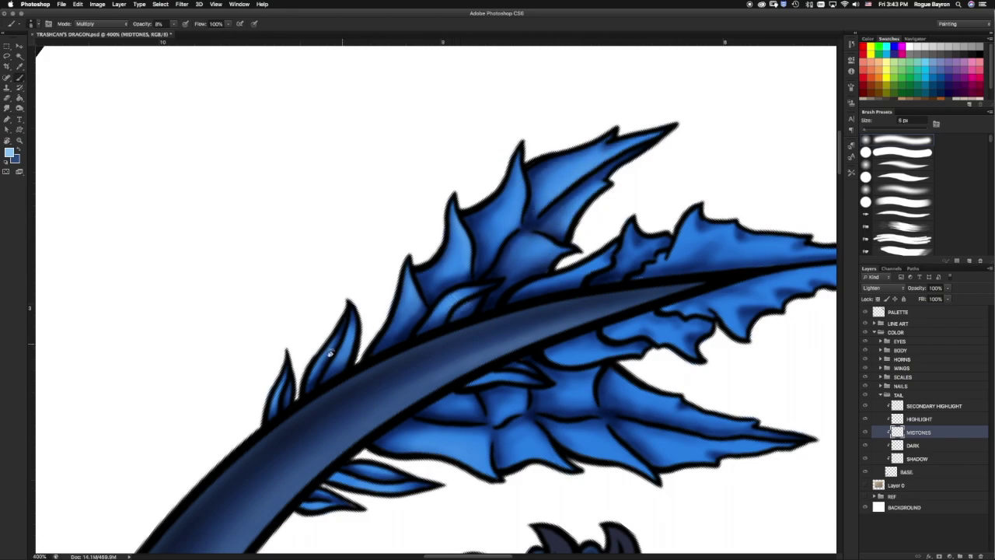
Paint lighter blue midtone shading on the right and central spikes.
scroll(443, 348, down, 5)
scroll(478, 165, up, 3)
key(bracketright)
key(bracketright)
key(bracketright)
scroll(401, 202, up, 3)
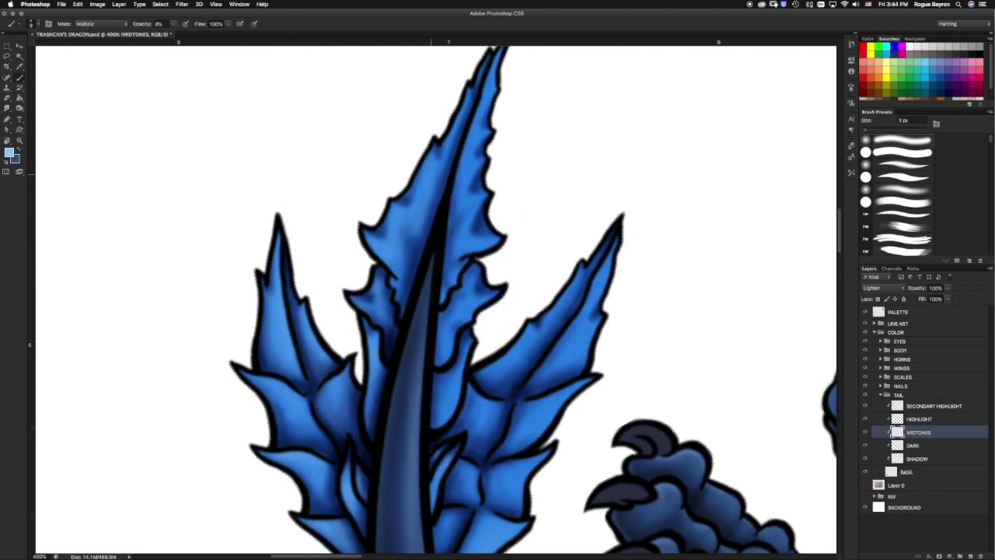
scroll(447, 155, up, 3)
scroll(398, 294, down, 5)
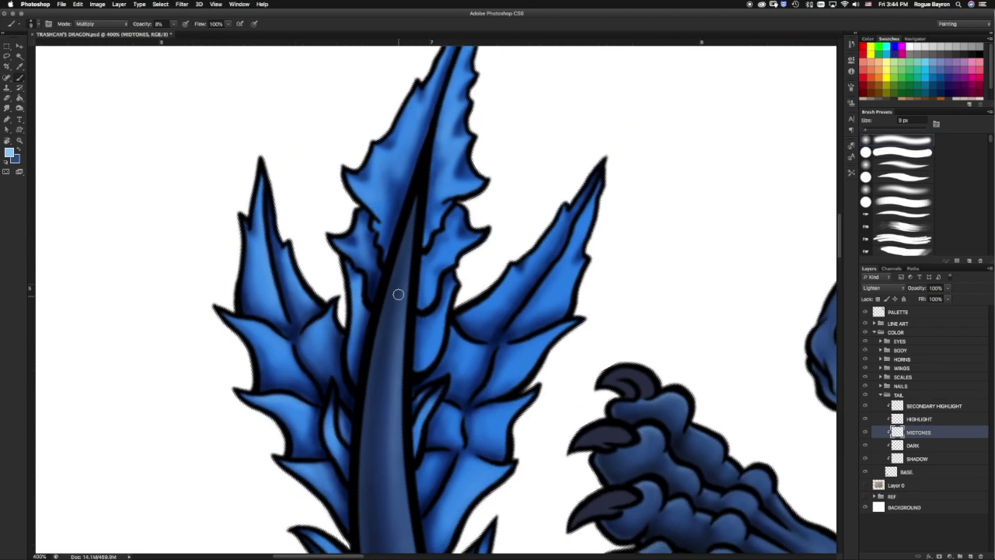
mouse_move(557, 220)
mouse_down()
mouse_move(498, 301)
mouse_move(567, 267)
mouse_up()
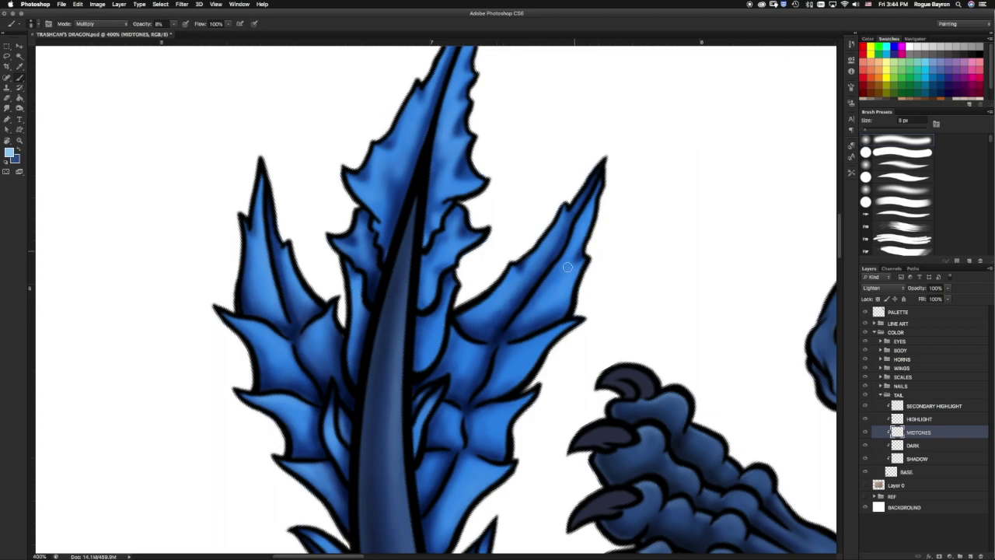
scroll(489, 272, down, 5)
mouse_move(444, 278)
mouse_down()
mouse_move(461, 311)
mouse_move(419, 311)
mouse_up()
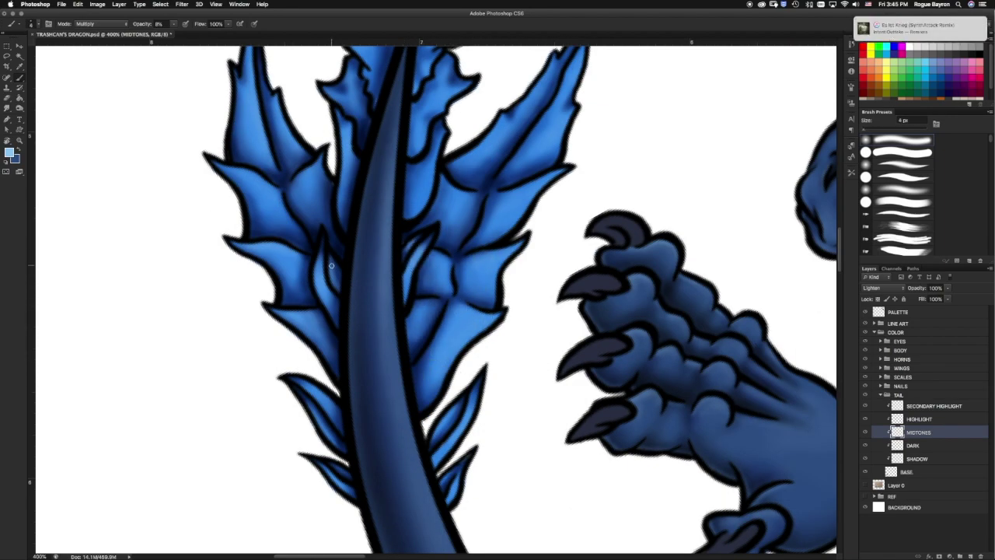
Add more lighter blue to the right spike, then restore full opacity with a smaller brush.
drag(435, 186, 423, 133)
key(bracketright)
key(bracketright)
key(bracketright)
scroll(425, 301, down, 3)
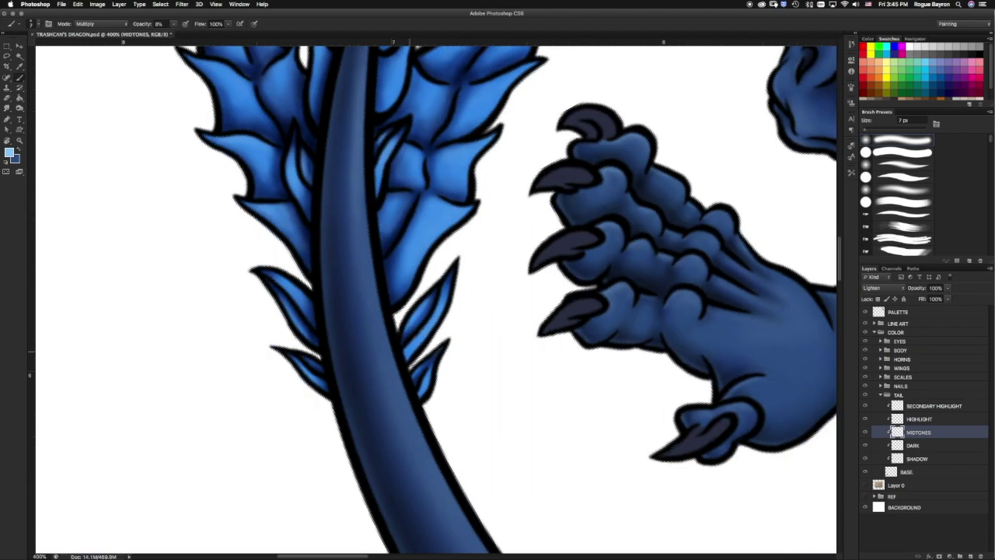
scroll(489, 233, up, 6)
drag(508, 220, 490, 247)
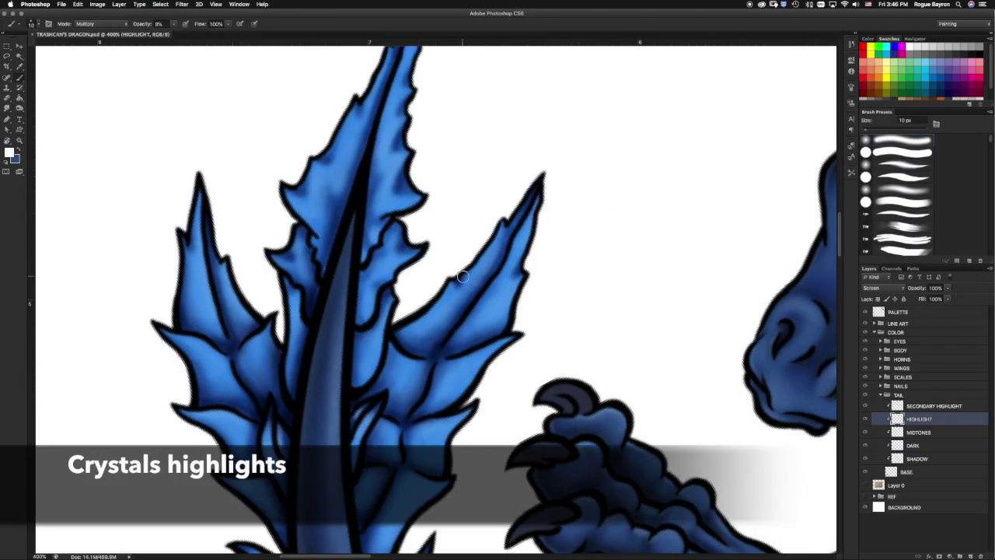
key(bracketleft)
key(bracketleft)
key(bracketleft)
key(0)
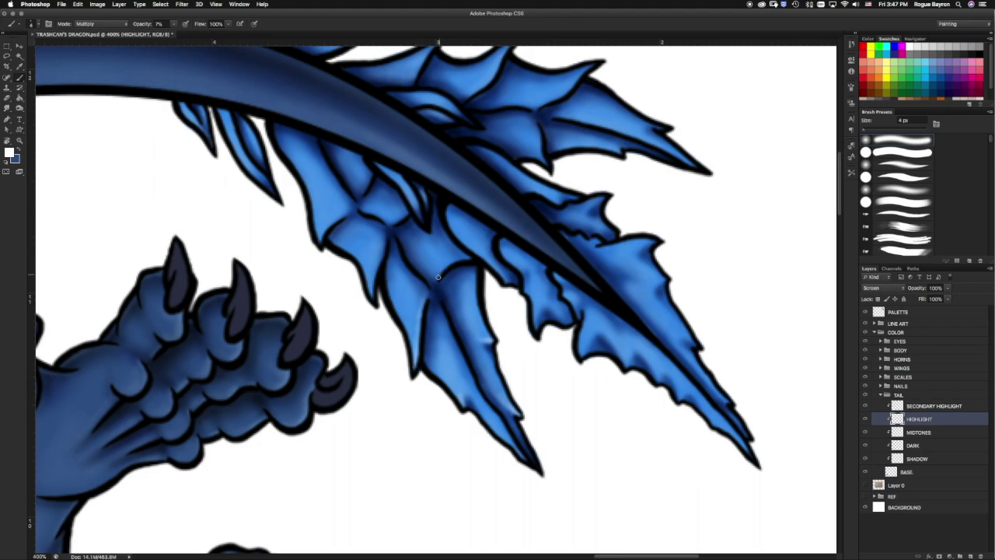
Paint faint white highlights on the upper and lower tail crystals with a slightly smaller brush.
drag(379, 241, 374, 282)
drag(319, 240, 353, 211)
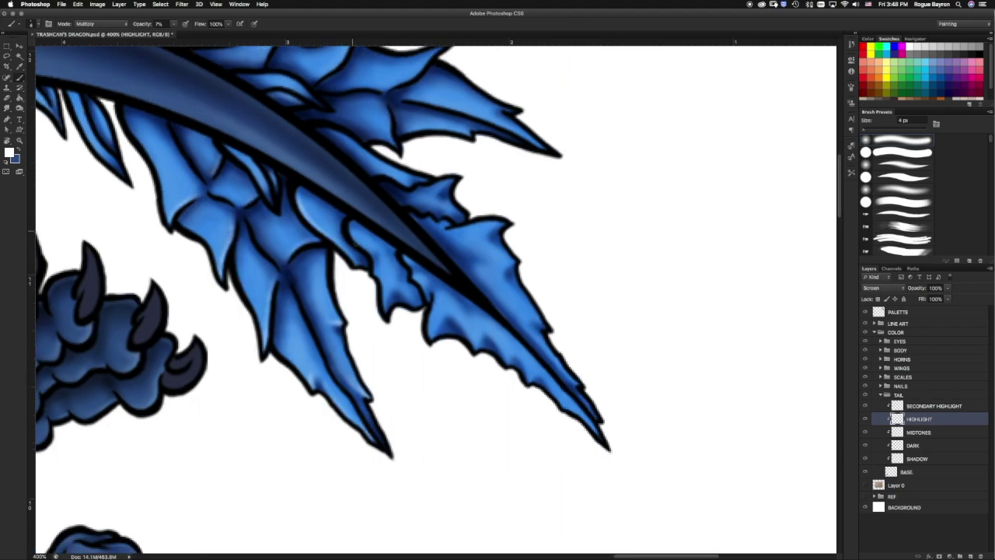
drag(457, 318, 474, 346)
drag(496, 340, 505, 361)
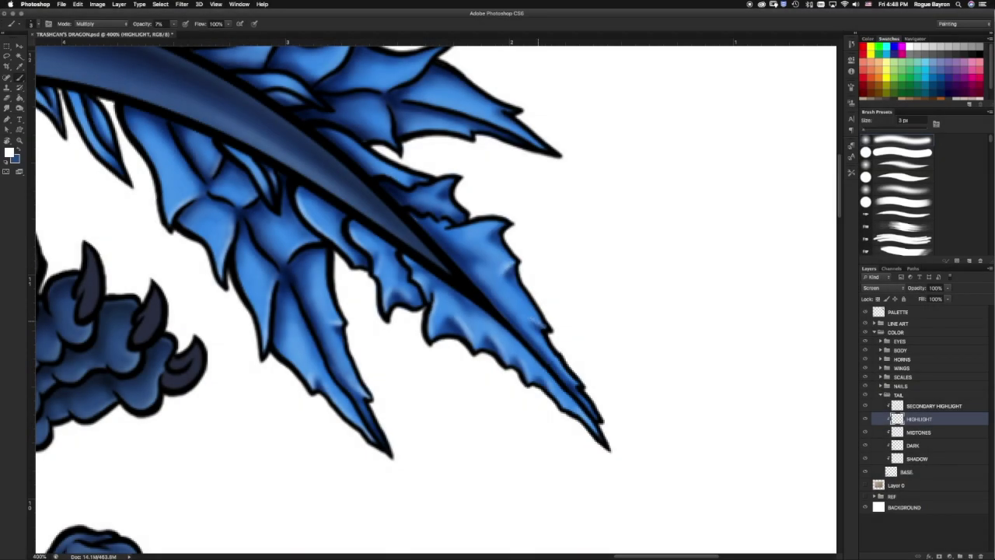
scroll(513, 301, down, 3)
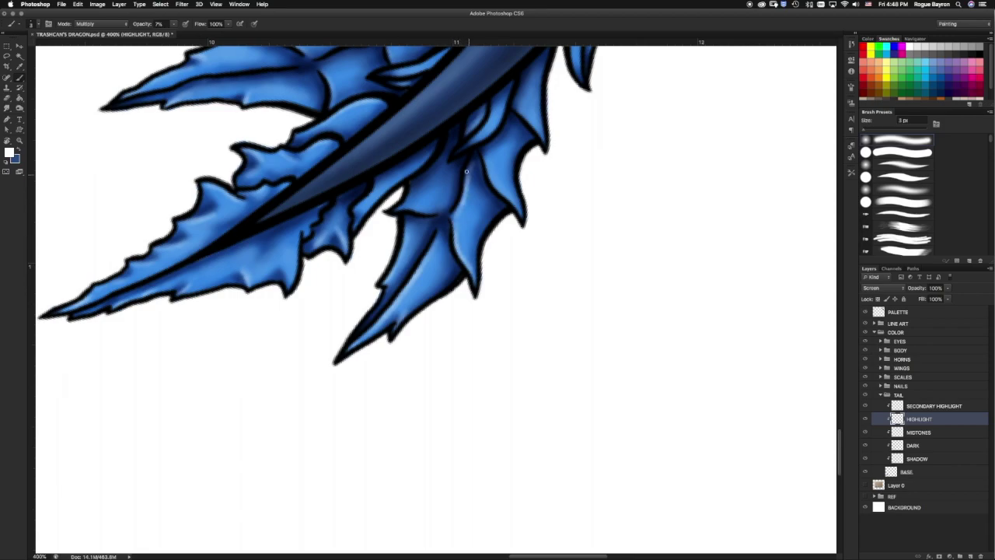
key(bracketleft)
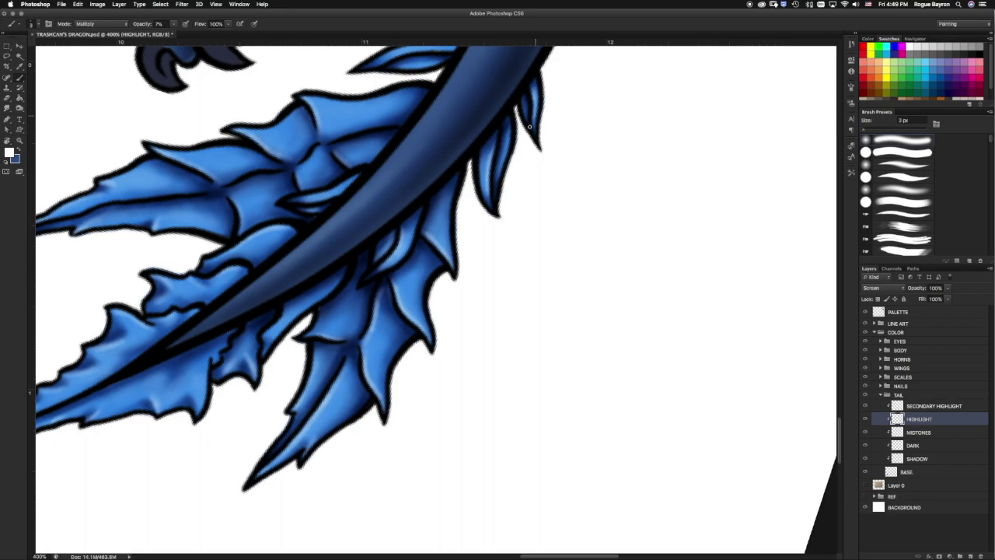
scroll(316, 240, up, 3)
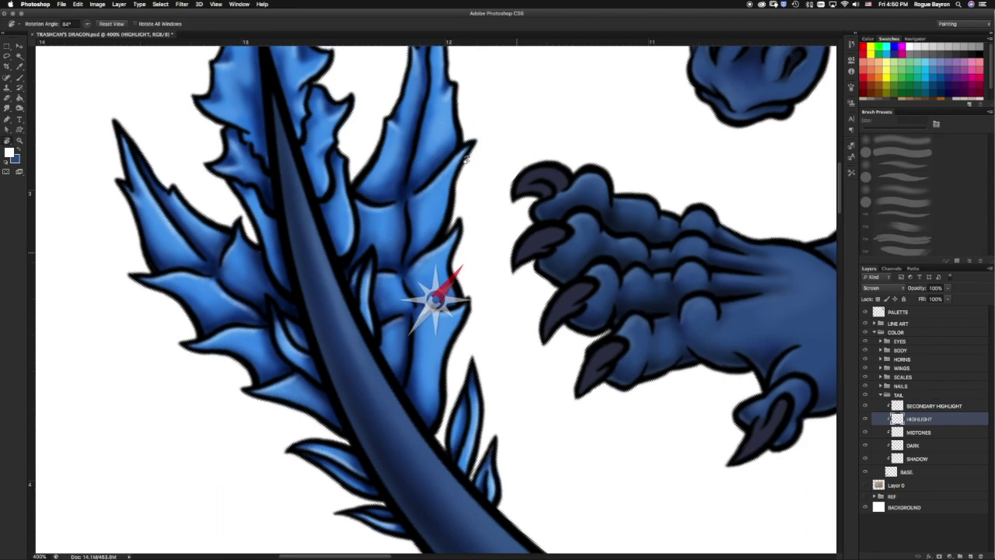
Rotate the view so the tail stands upright and brighten the left spike's lower edge.
mouse_move(398, 243)
mouse_down()
mouse_move(412, 311)
mouse_move(398, 210)
mouse_up()
drag(408, 155, 284, 268)
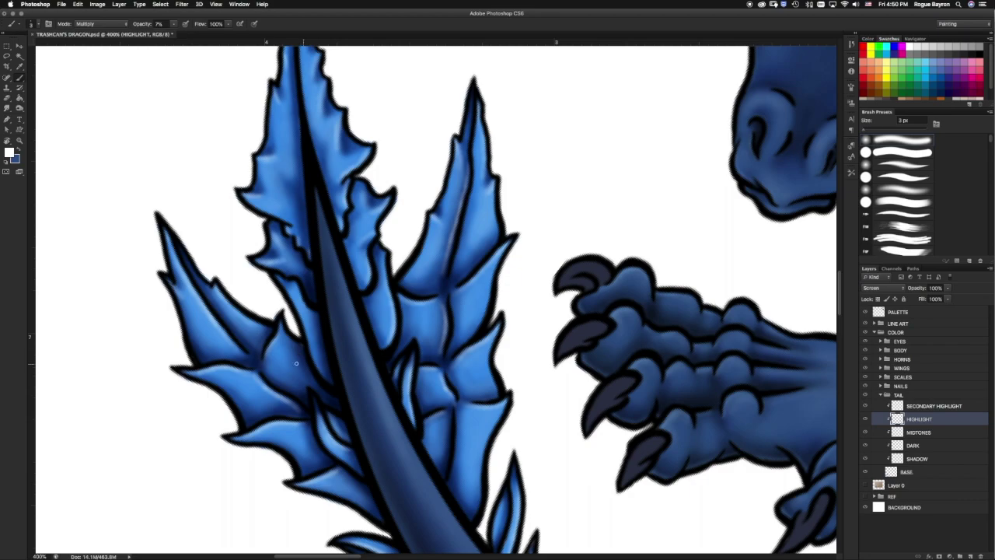
drag(258, 263, 248, 196)
key(bracketright)
key(bracketright)
key(bracketright)
drag(203, 374, 241, 374)
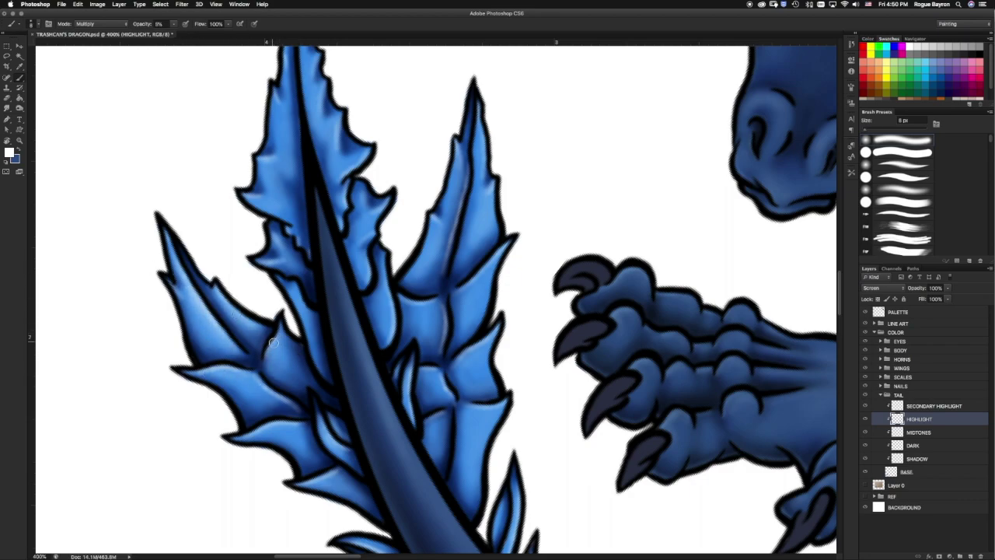
Highlight the right spikes' inner and outer edges up to their tips, plus the lower-left spike.
drag(438, 302, 432, 357)
mouse_move(466, 296)
mouse_down()
mouse_move(492, 258)
mouse_move(482, 134)
mouse_up()
mouse_move(429, 257)
mouse_down()
mouse_move(461, 163)
mouse_move(451, 87)
mouse_move(401, 226)
mouse_up()
mouse_move(475, 198)
mouse_down()
mouse_move(462, 288)
mouse_move(426, 327)
mouse_move(495, 330)
mouse_move(459, 408)
mouse_up()
drag(437, 334, 420, 370)
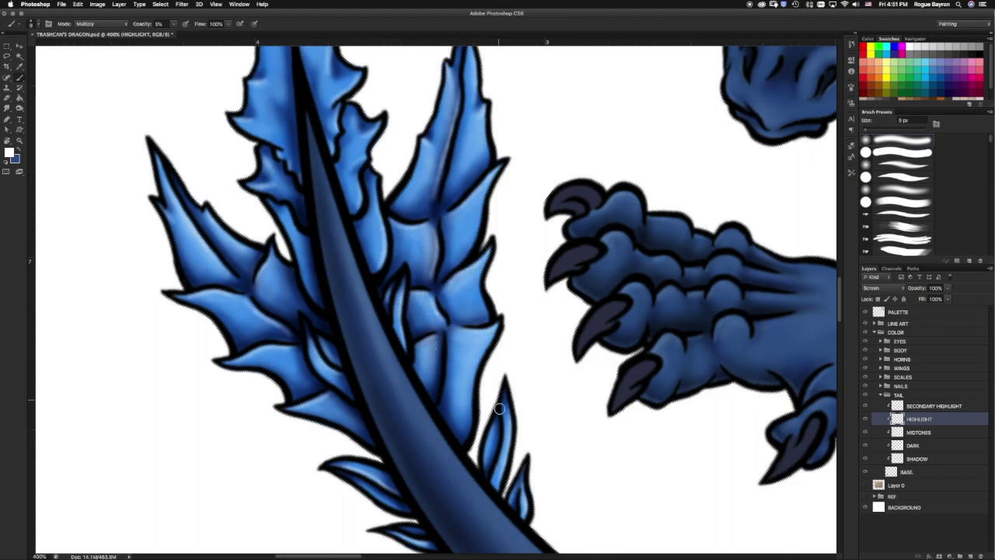
drag(512, 444, 485, 327)
drag(328, 351, 362, 371)
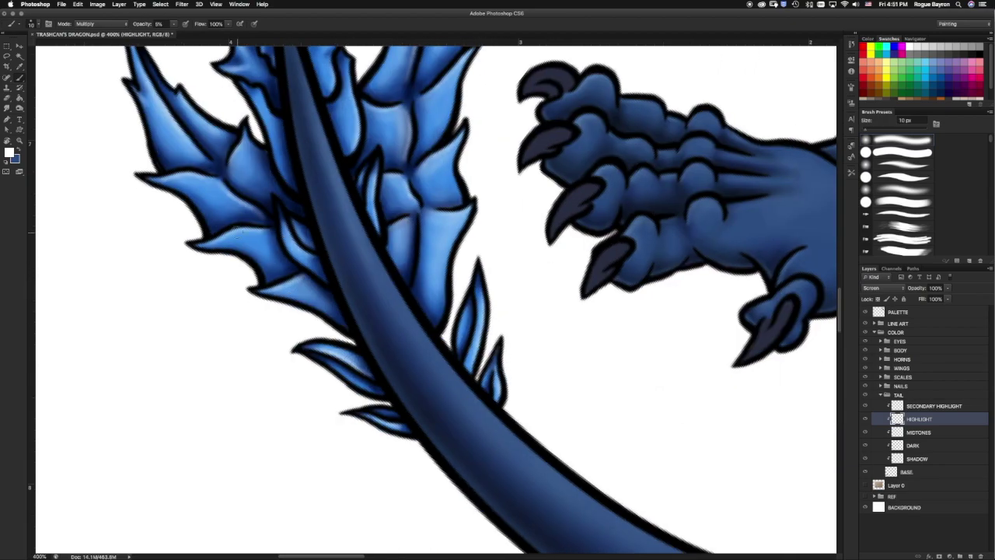
Brighten the left spikes with faint white highlight strokes.
key(bracketright)
drag(250, 222, 188, 179)
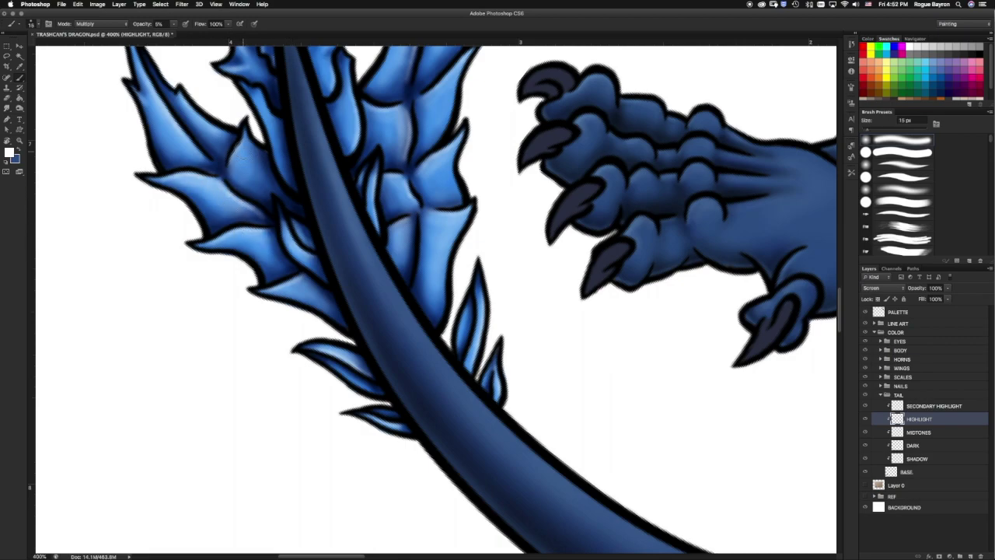
key(bracketleft)
scroll(233, 171, up, 3)
drag(275, 235, 297, 252)
mouse_move(314, 156)
mouse_down()
mouse_move(336, 181)
mouse_move(354, 284)
mouse_up()
drag(420, 225, 429, 258)
Paint faint white highlights along the central spike's edges, ending with a smaller brush.
scroll(427, 248, up, 3)
key(bracketright)
key(bracketright)
key(bracketright)
mouse_move(323, 112)
mouse_down()
mouse_move(313, 182)
mouse_move(289, 225)
mouse_up()
scroll(315, 191, up, 3)
mouse_move(333, 152)
mouse_down()
mouse_move(315, 191)
mouse_move(315, 260)
mouse_move(349, 271)
mouse_move(394, 357)
mouse_move(392, 410)
mouse_up()
drag(335, 167, 381, 323)
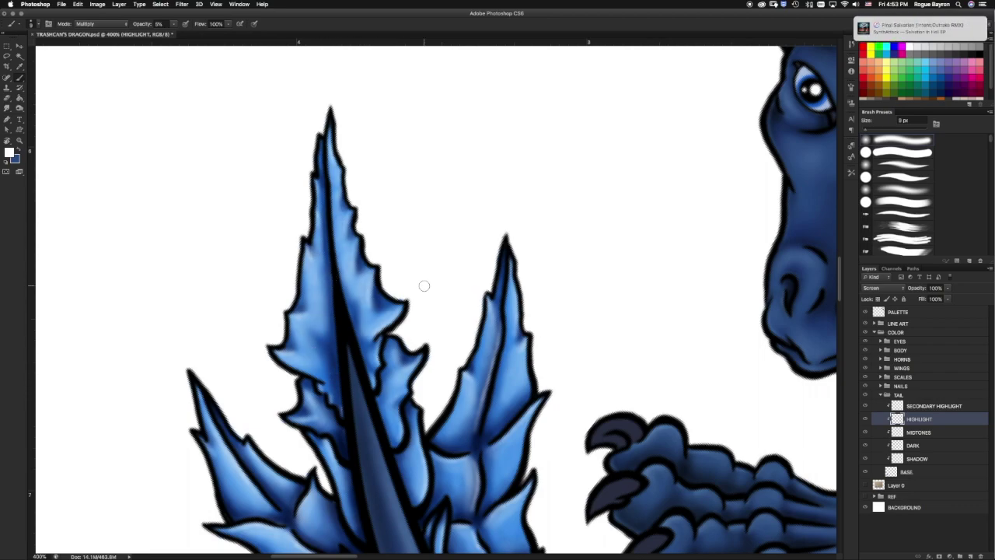
scroll(424, 285, down, 5)
scroll(383, 383, down, 3)
scroll(384, 384, down, 3)
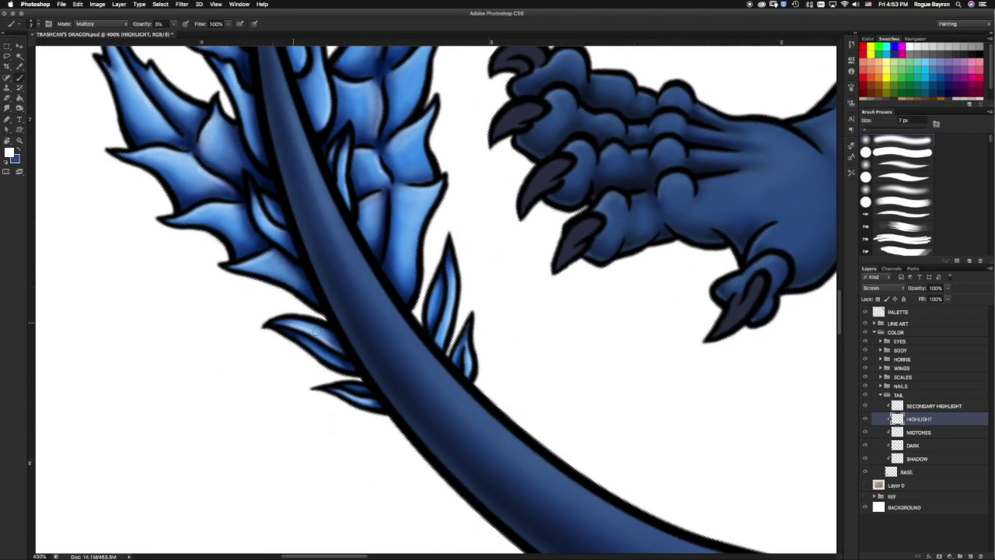
scroll(235, 360, up, 3)
key(bracketleft)
key(bracketleft)
key(bracketleft)
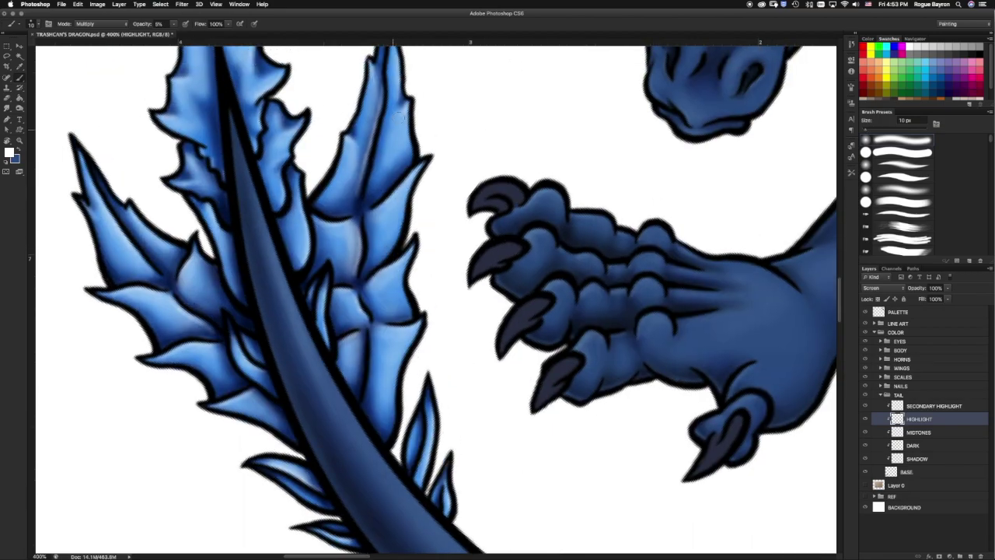
scroll(363, 378, down, 3)
key(bracketleft)
key(bracketleft)
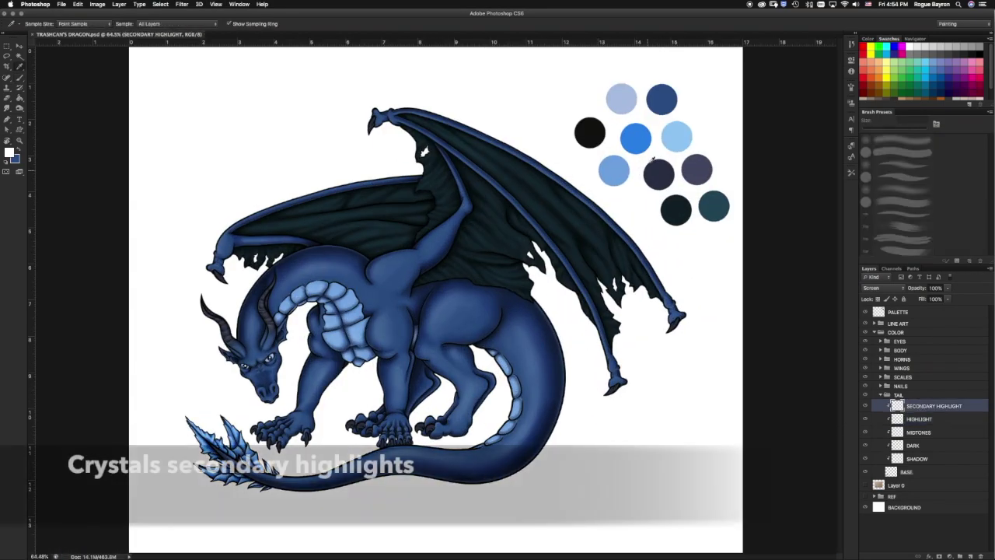
Choose cyan as the painting colour and dab a cyan swatch dot on the PALETTE layer.
mouse_move(202, 395)
mouse_down()
mouse_move(205, 411)
mouse_move(205, 402)
mouse_up()
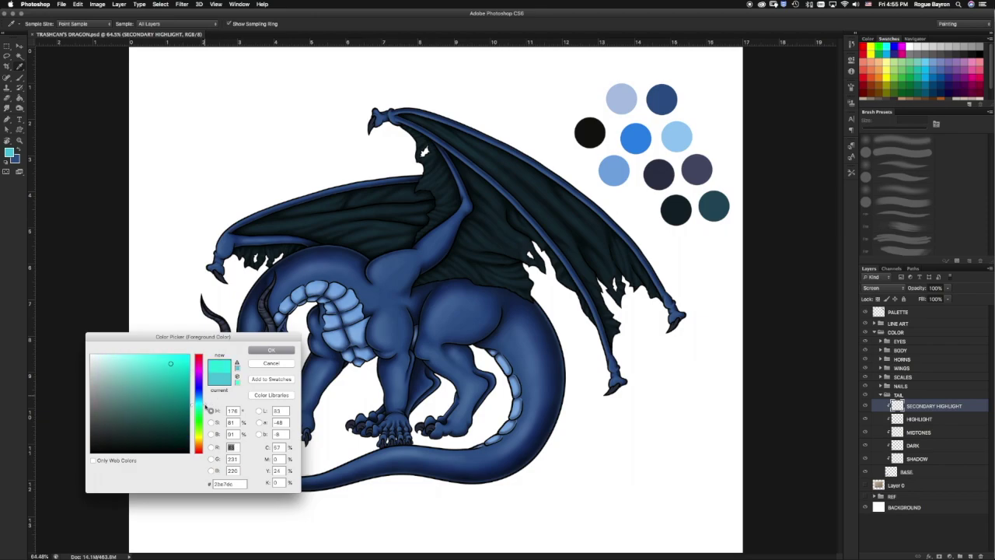
key(Return)
key(b)
click(898, 312)
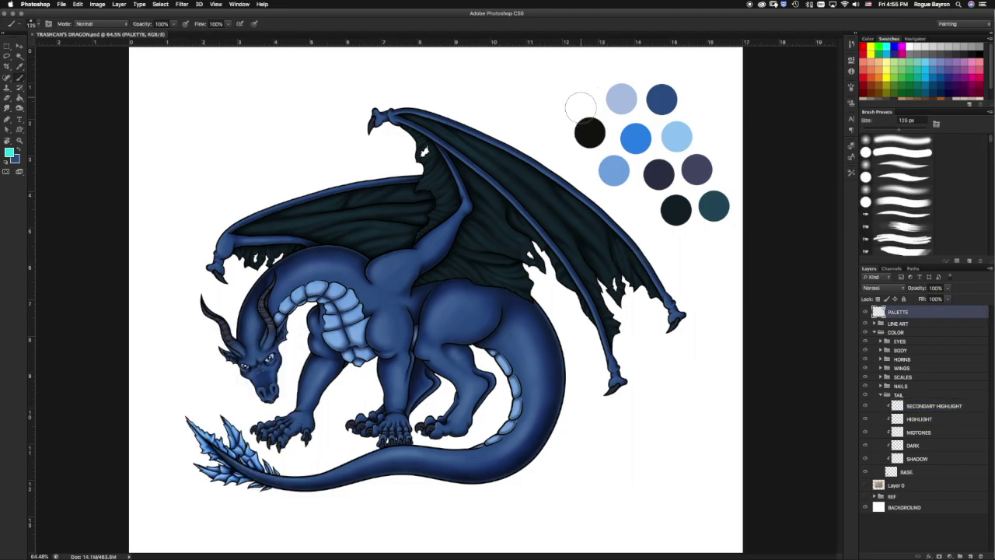
click(707, 114)
Work on the SECONDARY HIGHLIGHT layer with a small Multiply brush at 30% opacity, zoomed in.
click(933, 406)
key(shift+alt+m)
key(3)
key(ctrl+plus)
scroll(409, 363, up, 5)
key(bracketleft)
key(bracketleft)
key(bracketleft)
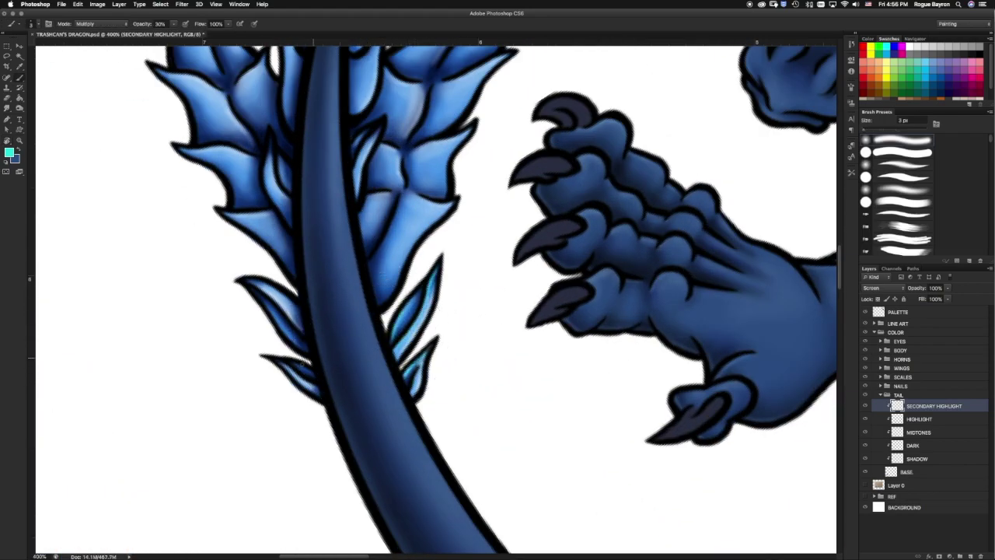
Paint thin cyan edge lines on the left tail leaves and down a crystal edge.
drag(261, 302, 307, 350)
drag(290, 227, 264, 140)
scroll(411, 288, up, 3)
scroll(410, 288, left, 2)
key(bracketright)
key(bracketright)
drag(462, 300, 428, 375)
mouse_move(463, 260)
mouse_down()
mouse_move(466, 323)
mouse_move(461, 314)
mouse_up()
Paint a cyan line along the right spike up to its tip, trimming with the Eraser.
key(e)
key(bracketright)
key(b)
mouse_move(465, 254)
mouse_down()
mouse_move(492, 195)
mouse_move(465, 257)
mouse_up()
key(e)
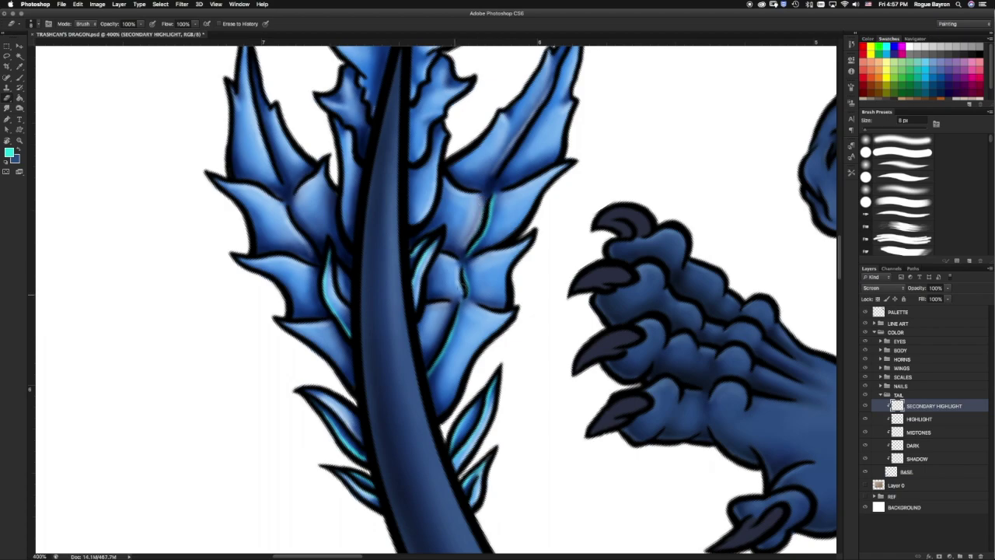
key(b)
scroll(494, 202, up, 5)
scroll(495, 202, right, 3)
drag(437, 268, 527, 105)
drag(439, 261, 466, 193)
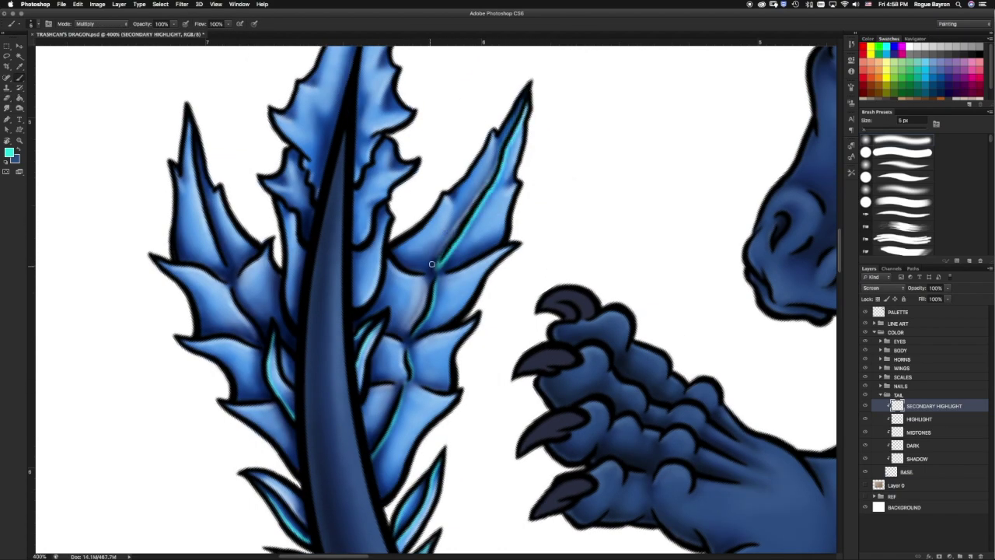
Trim the upper spike's cyan highlight and add faint cyan edges along the upper crystals.
key(e)
drag(515, 115, 460, 220)
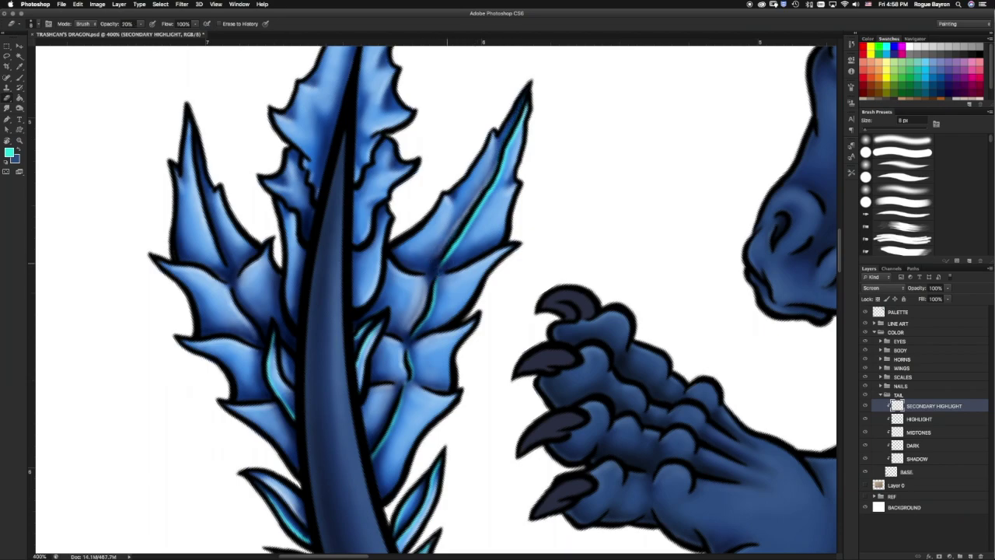
key(b)
mouse_move(395, 250)
mouse_down()
mouse_move(509, 117)
mouse_move(489, 141)
mouse_up()
key(e)
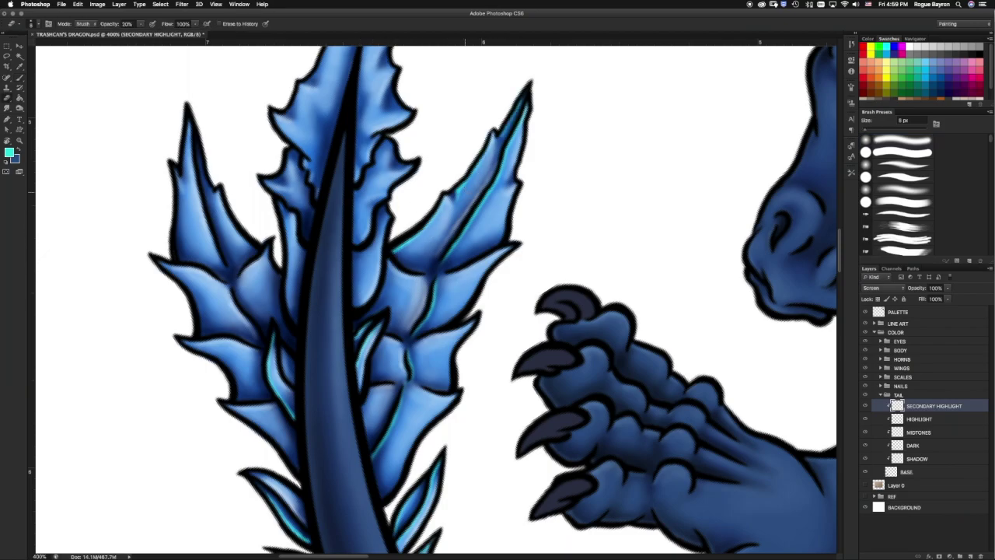
drag(389, 152, 451, 163)
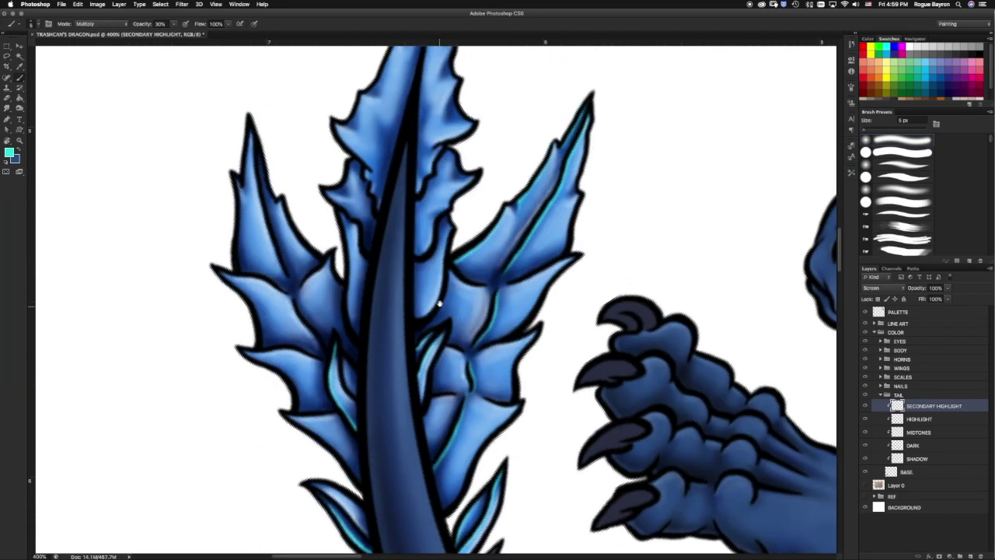
drag(409, 115, 397, 207)
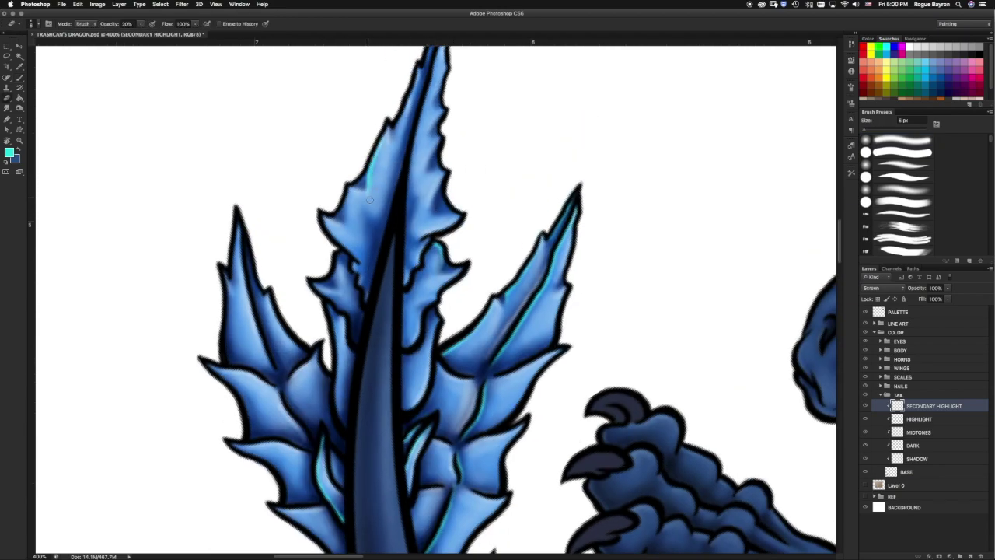
key(b)
drag(356, 266, 337, 249)
key(e)
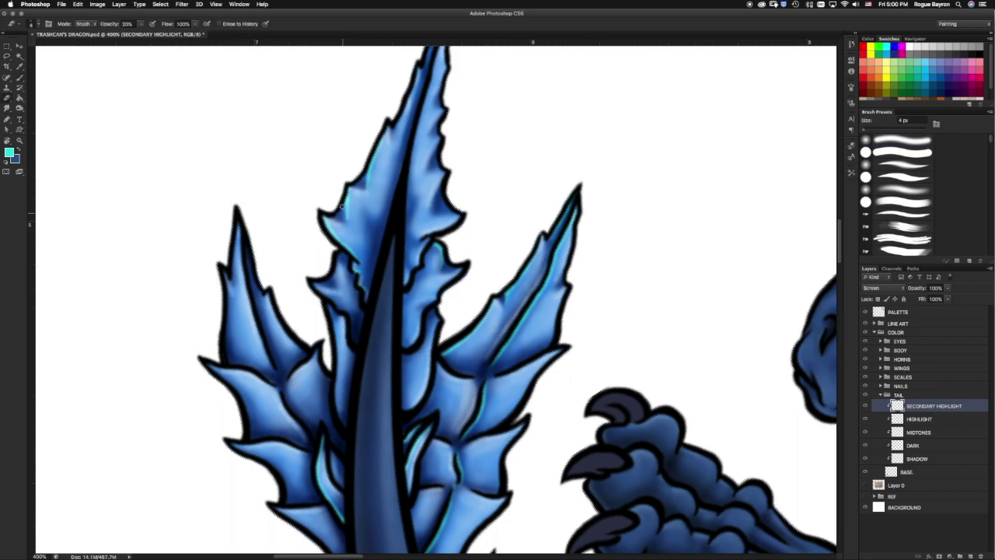
key(b)
Paint teal lines along the left spike's edges, alternating Brush and Eraser.
scroll(382, 190, down, 2)
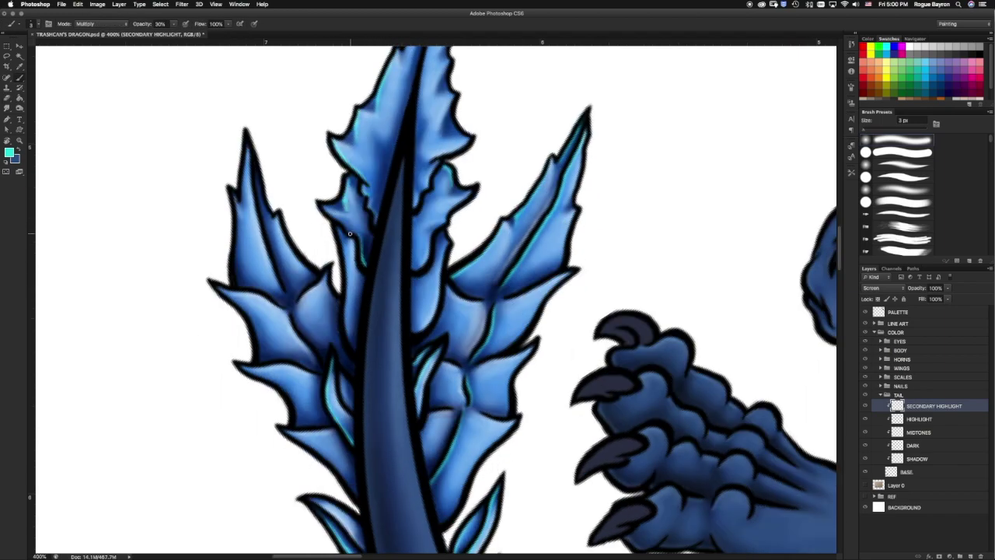
key(e)
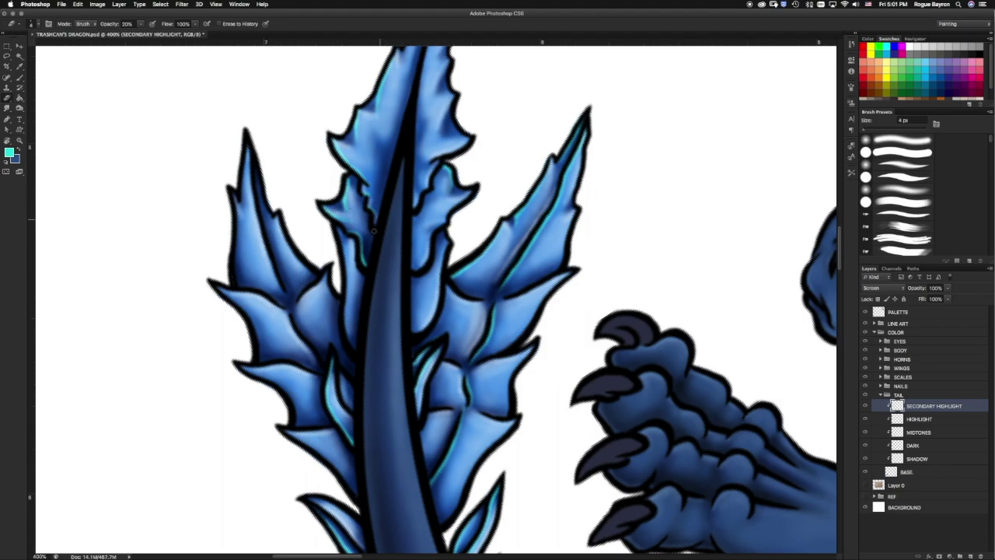
scroll(373, 231, down, 2)
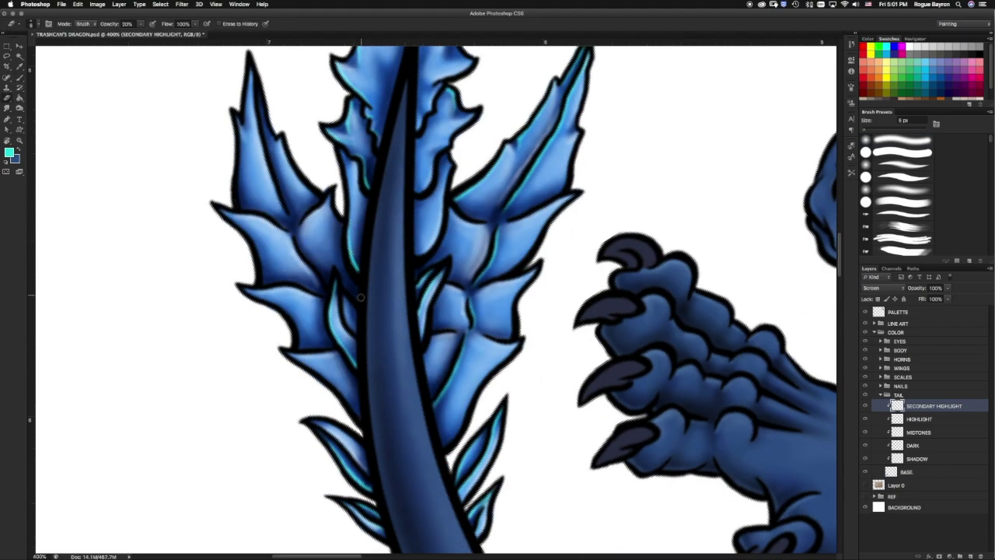
key(b)
scroll(389, 284, down, 2)
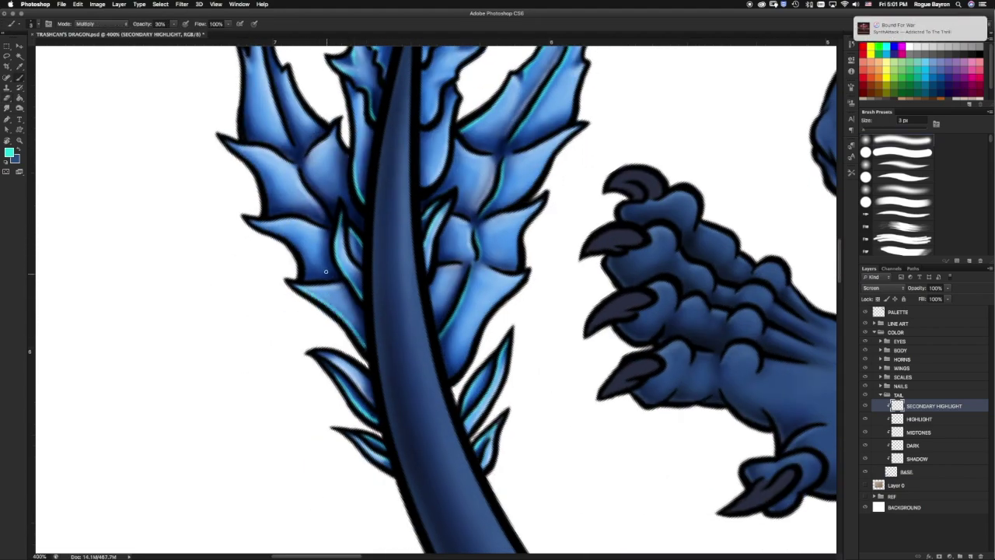
key(e)
key(b)
drag(252, 224, 307, 276)
key(e)
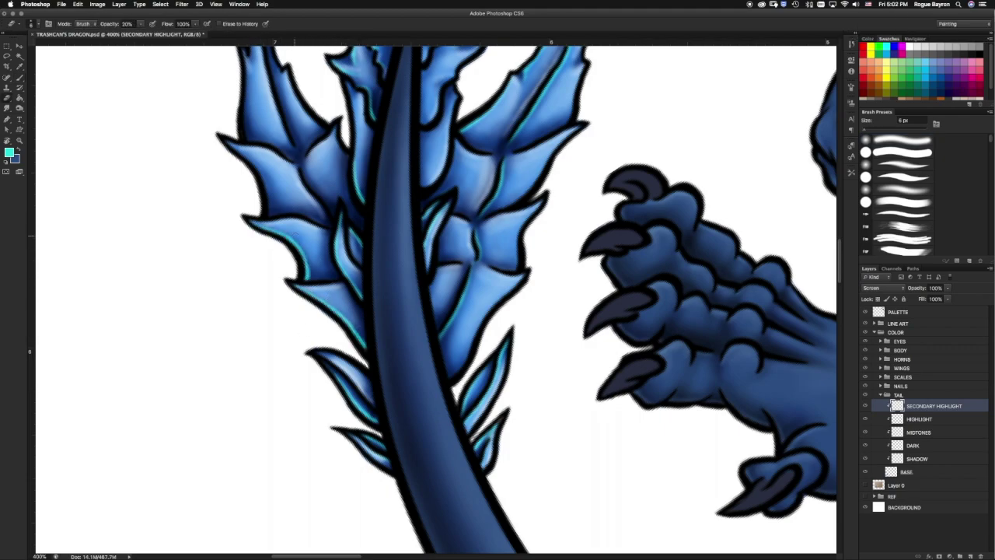
drag(261, 187, 274, 289)
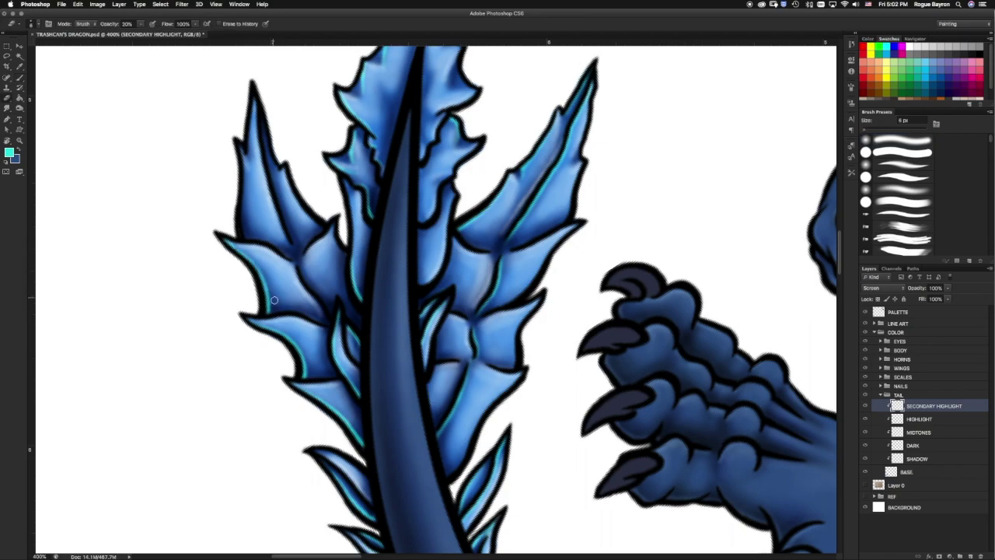
key(b)
drag(247, 175, 242, 236)
key(e)
Add a light highlight down the left spike and soften its upper part with a 30% eraser.
drag(240, 139, 253, 206)
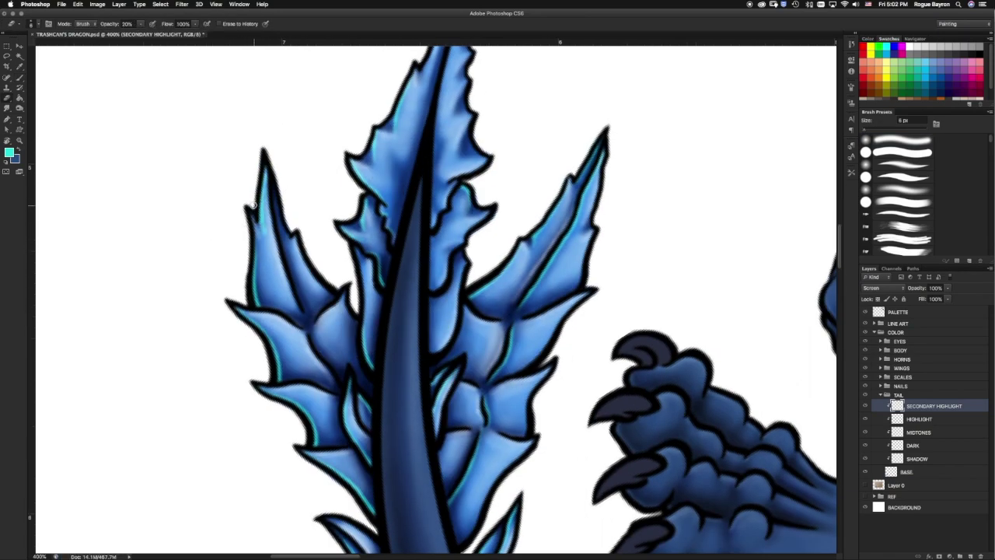
drag(271, 262, 201, 63)
key(b)
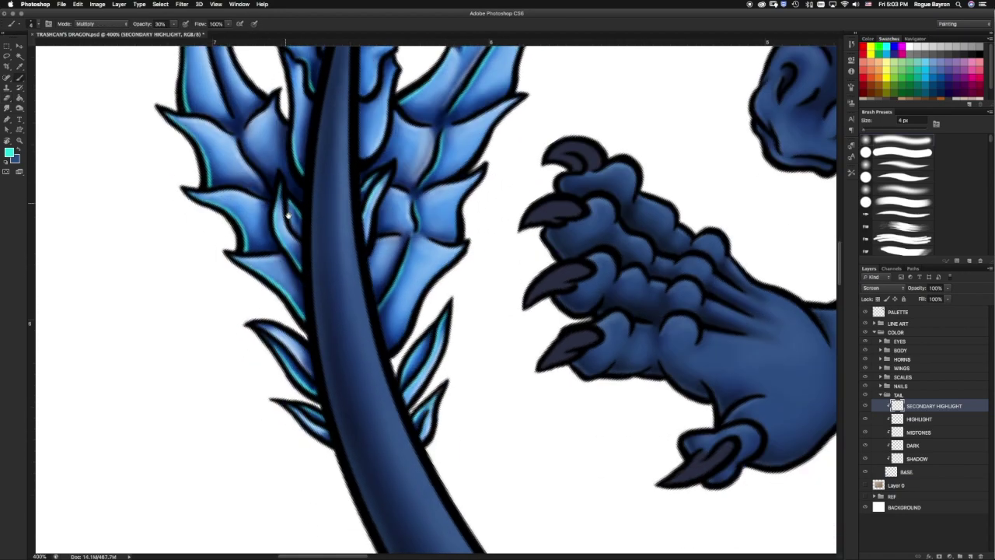
key(e)
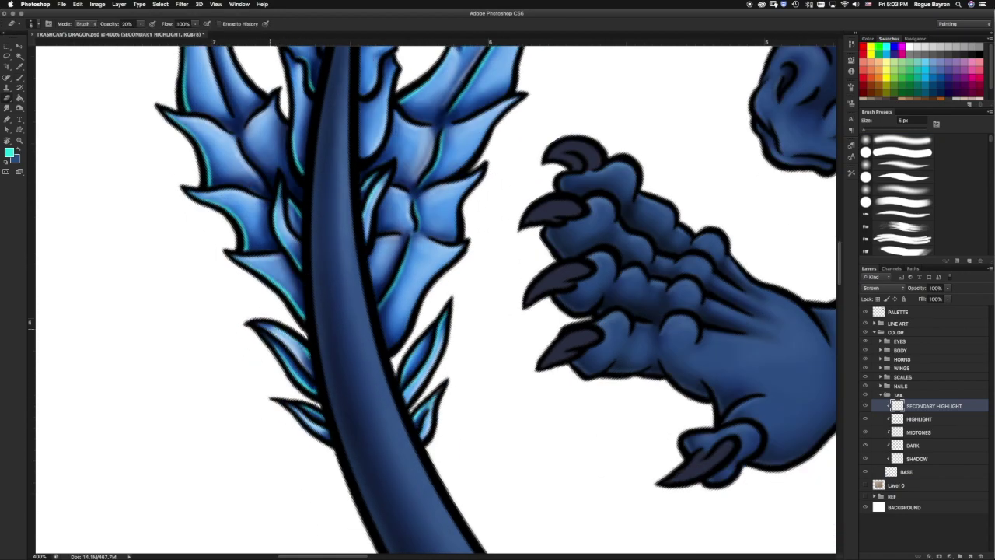
drag(307, 231, 350, 359)
key(3)
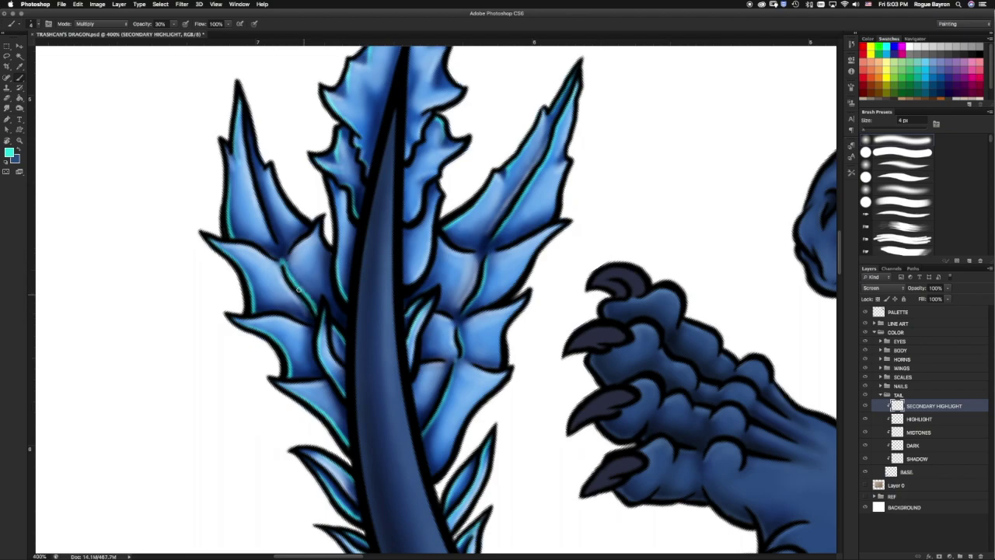
key(b)
mouse_move(273, 228)
mouse_down()
mouse_move(249, 124)
mouse_move(276, 245)
mouse_up()
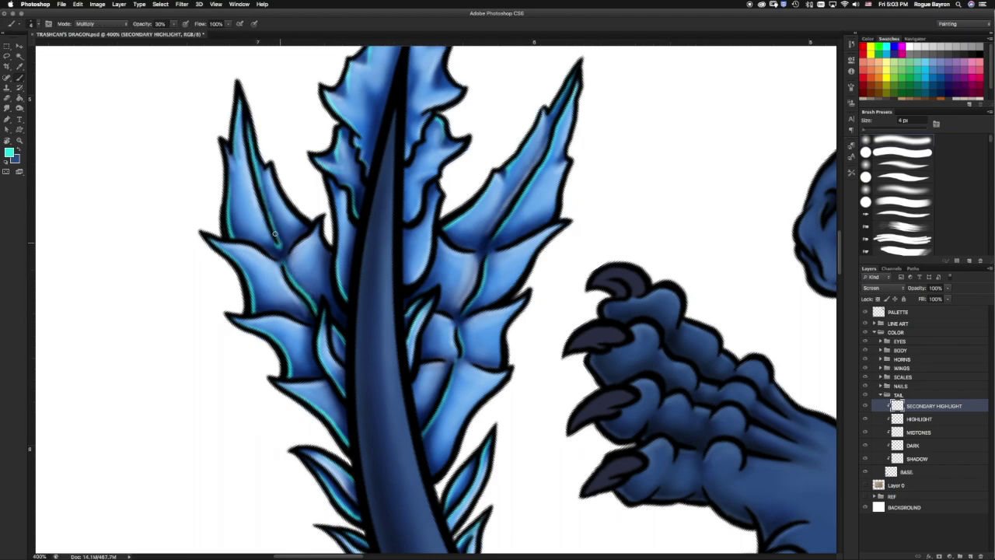
key(e)
drag(255, 147, 265, 186)
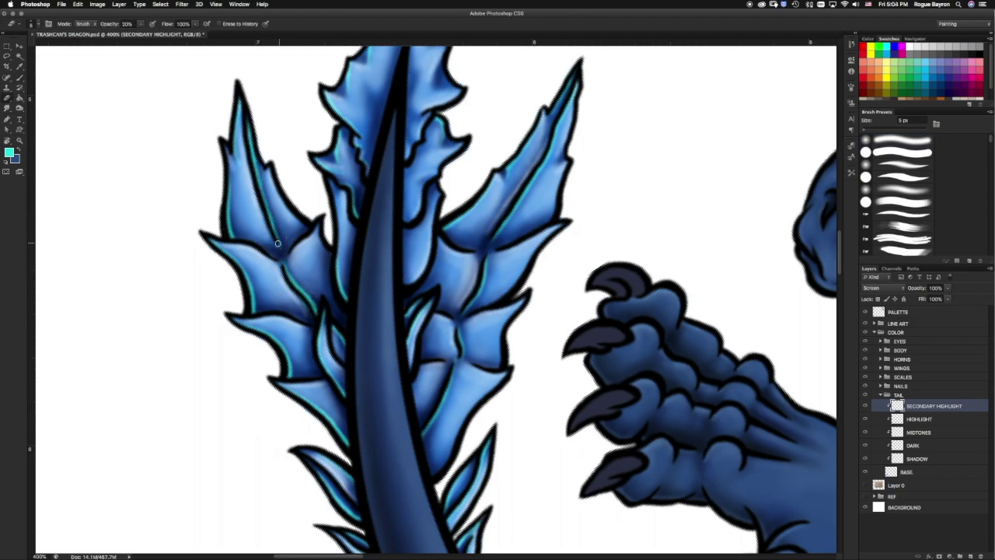
Rotate the view so the spikes point lower right, then turn it back upright.
scroll(371, 255, up, 3)
scroll(370, 256, right, 2)
key(3)
key(r)
drag(484, 153, 357, 251)
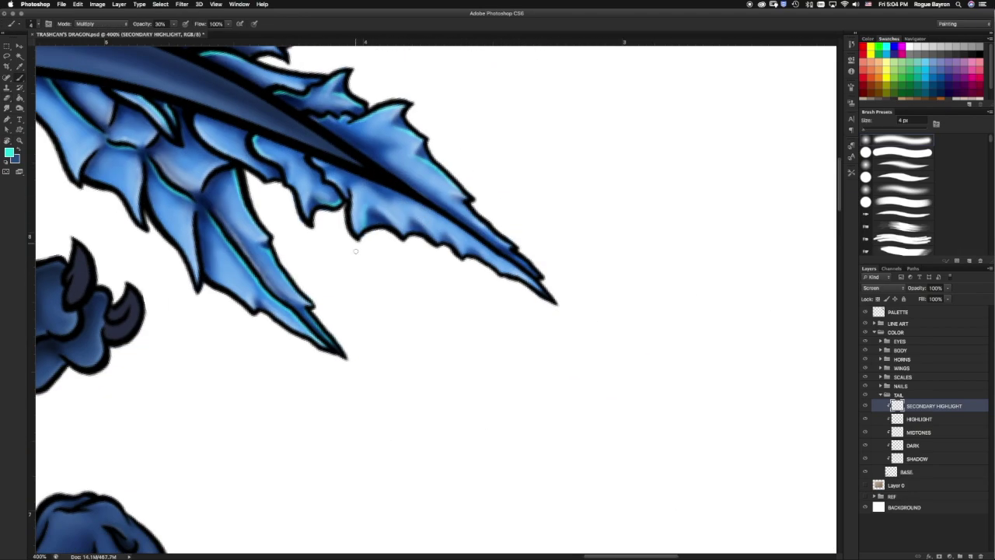
key(b)
key(e)
key(r)
drag(530, 176, 464, 153)
key(b)
Reset the view rotation and zoom out to fit the whole dragon in the window.
scroll(406, 268, down, 3)
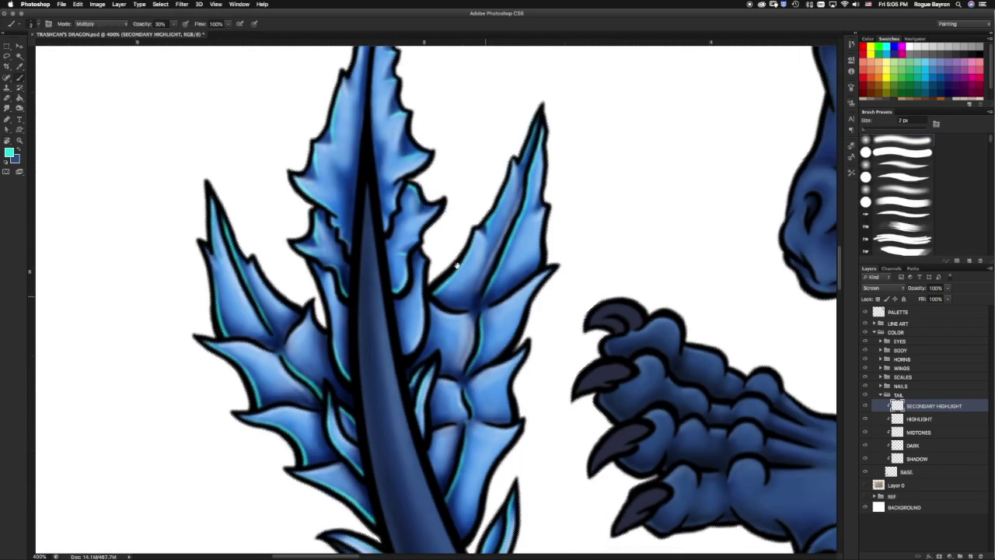
scroll(419, 326, down, 3)
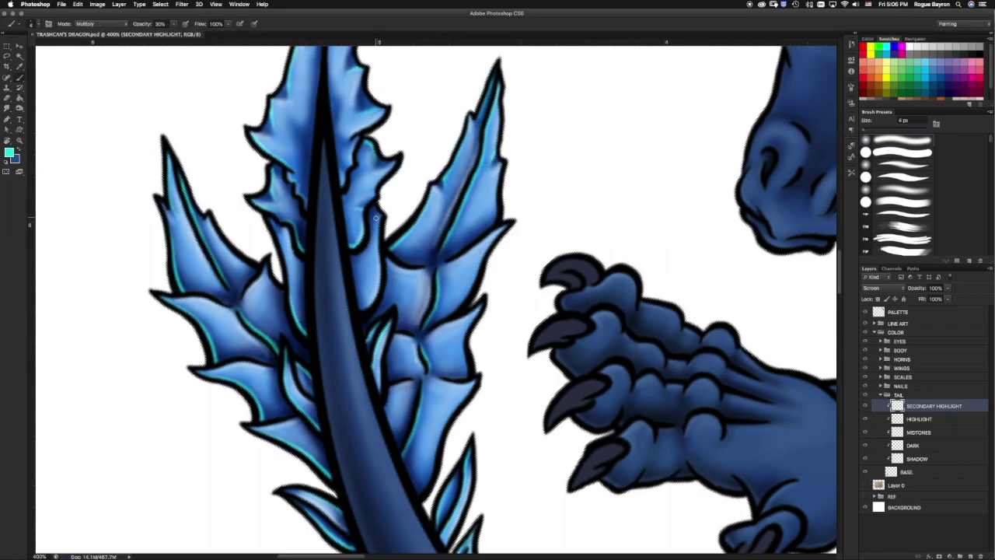
key(r)
key(Escape)
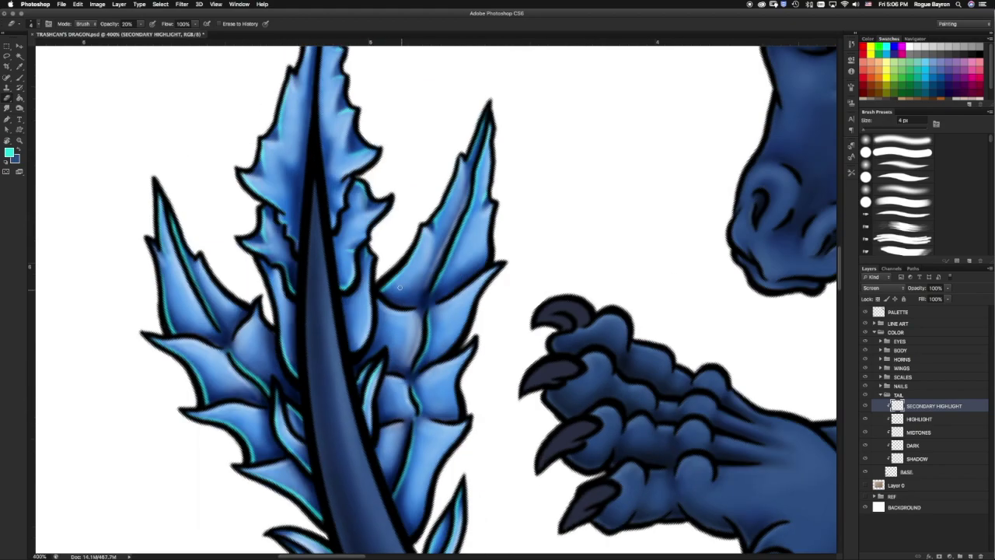
key(ctrl+minus)
key(ctrl+0)
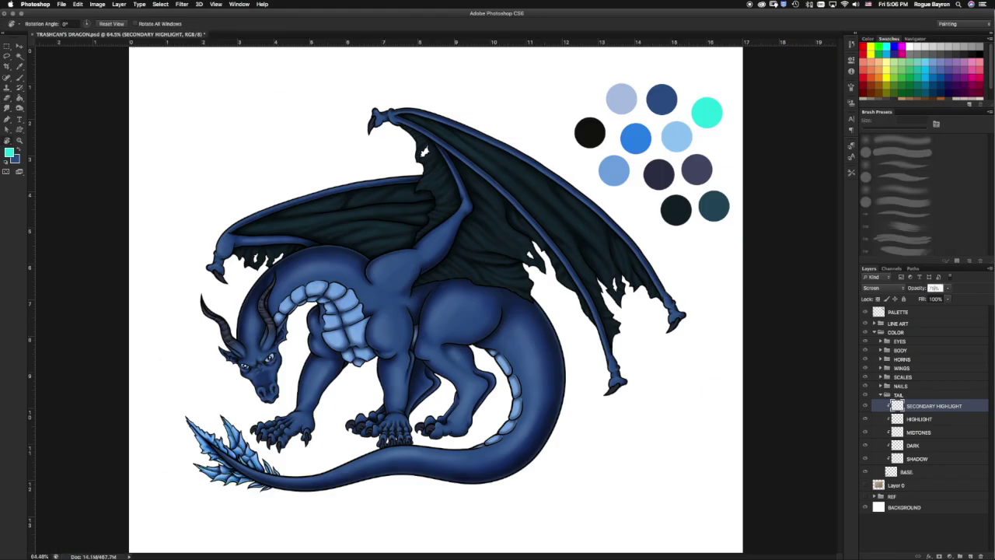
Zoom in on the tail and step down the layers past HIGHLIGHT to the tail's DARK layer.
key(ctrl+plus)
key(ctrl+plus)
key(ctrl+plus)
scroll(436, 295, down, 5)
key(alt+bracketleft)
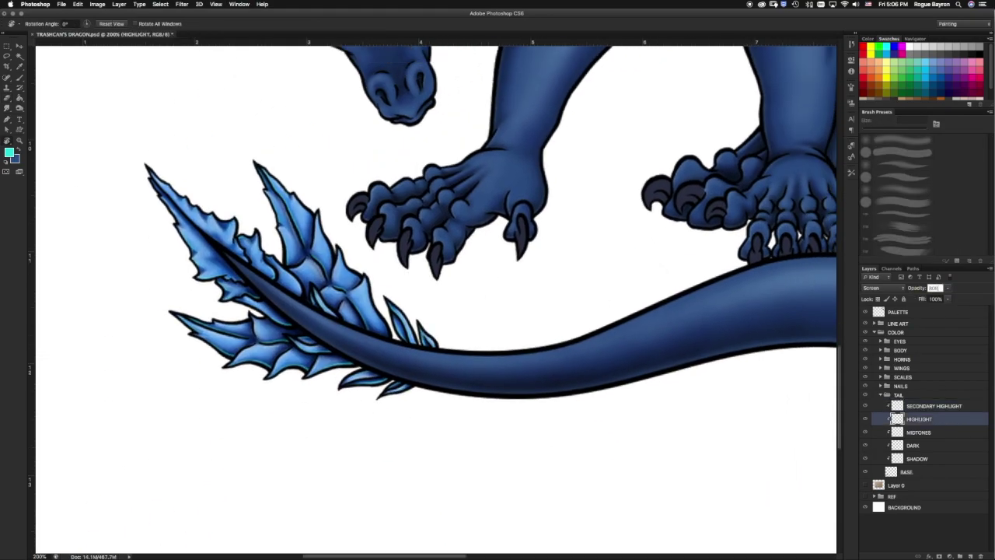
key(alt+bracketleft)
key(alt+bracketleft)
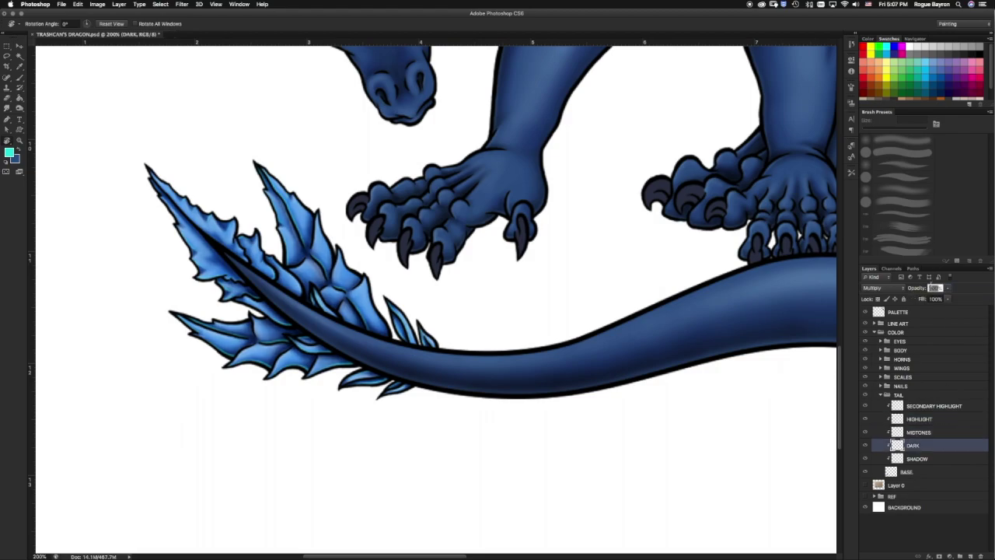
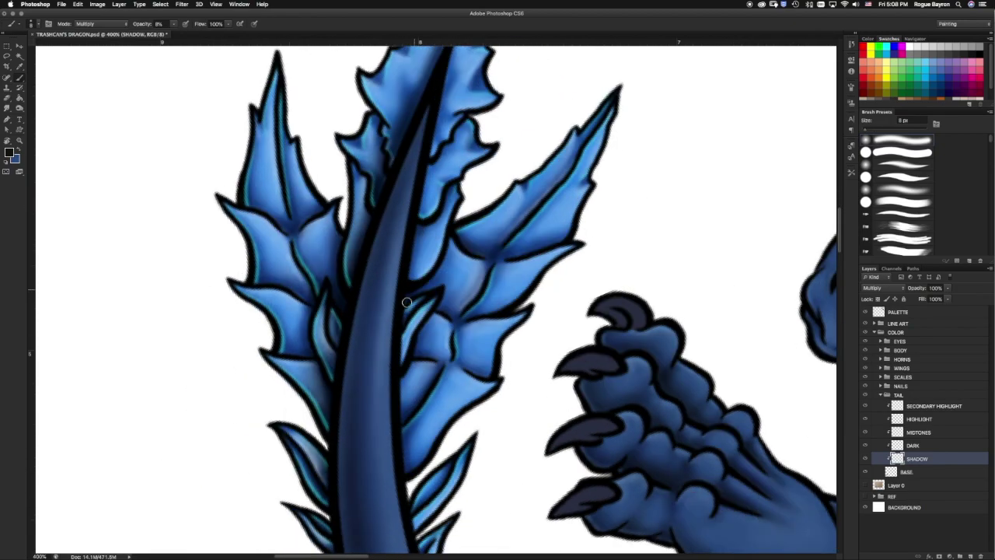
Undo the last crystal stroke and darken the shadow along a tail spike edge.
key(ctrl+z)
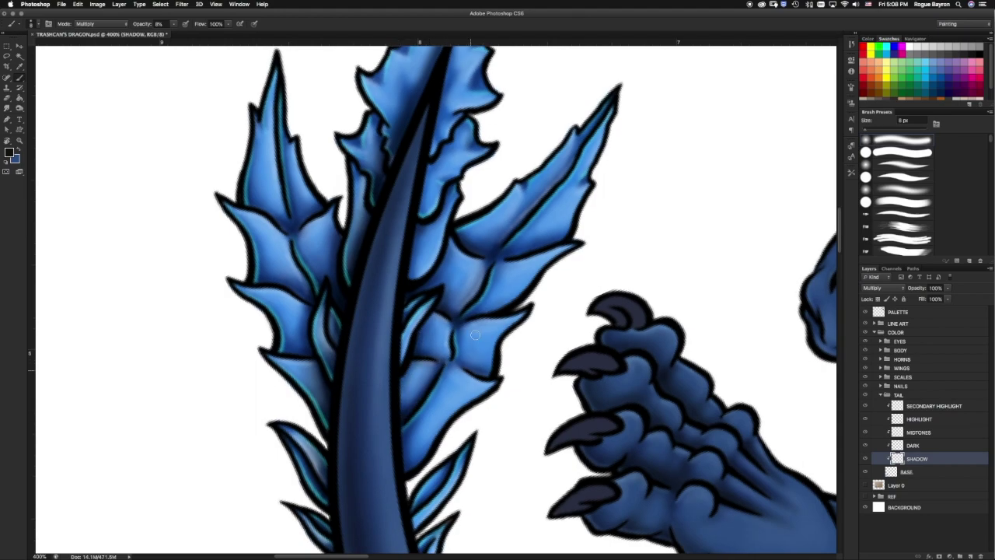
scroll(404, 230, up, 5)
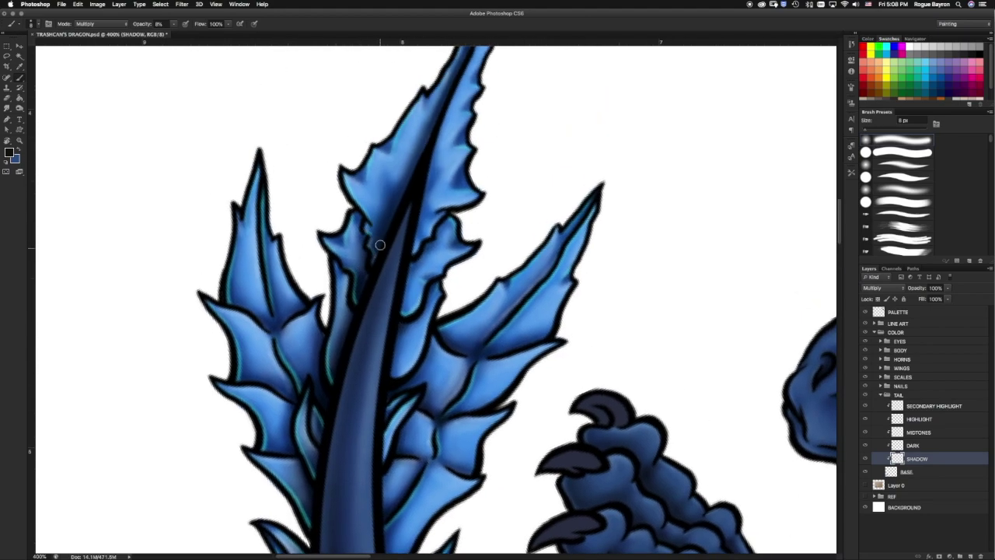
scroll(445, 227, up, 2)
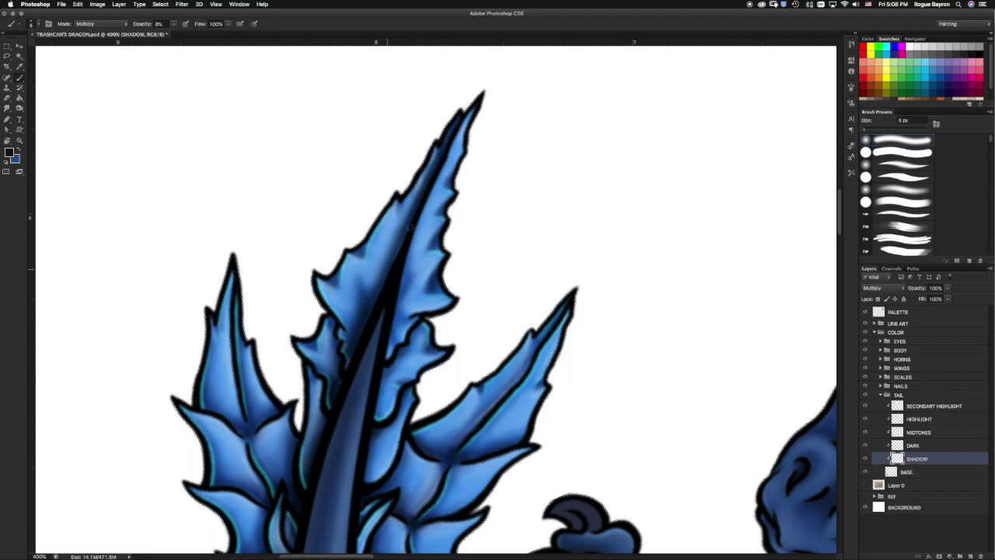
scroll(392, 259, down, 5)
scroll(392, 259, left, 2)
scroll(340, 381, down, 4)
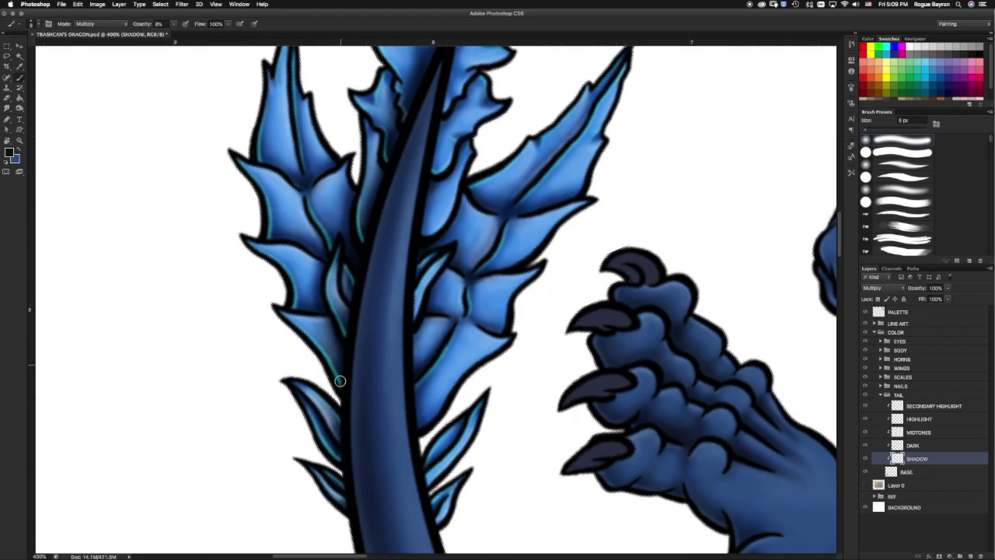
scroll(349, 337, down, 4)
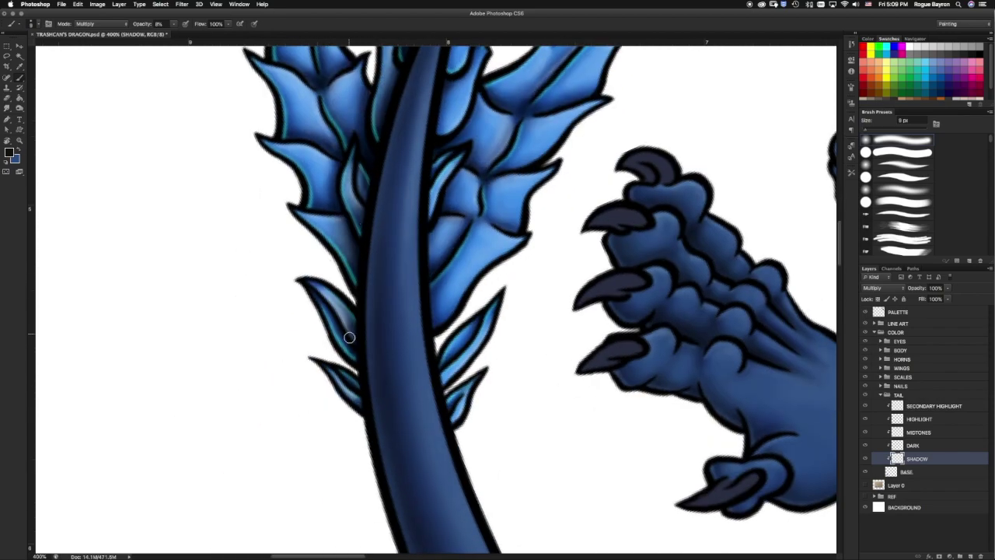
scroll(412, 225, up, 5)
scroll(413, 225, right, 3)
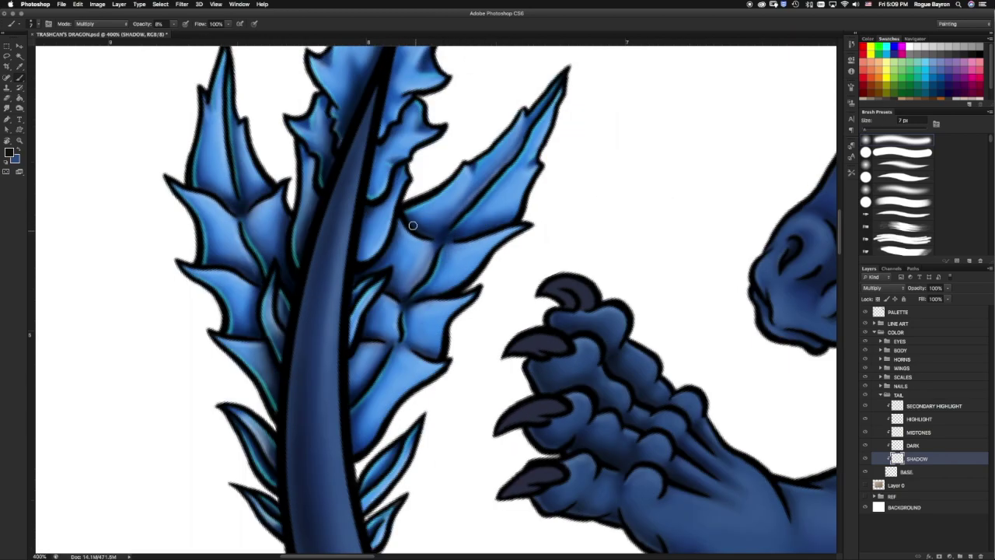
drag(388, 179, 406, 159)
Reduce the brush size and zoom out to reach the lower tail crystals.
scroll(349, 207, up, 3)
scroll(311, 210, left, 3)
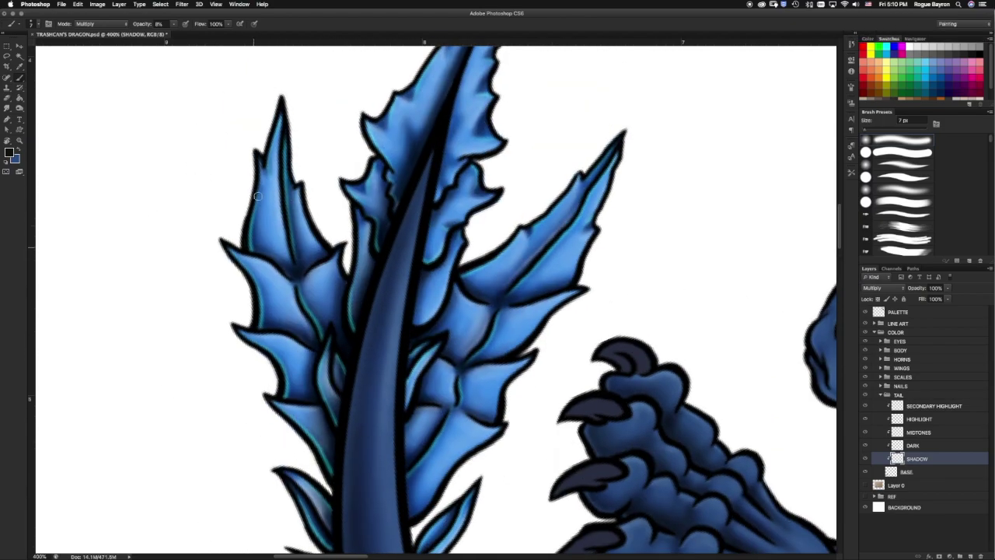
scroll(262, 309, down, 5)
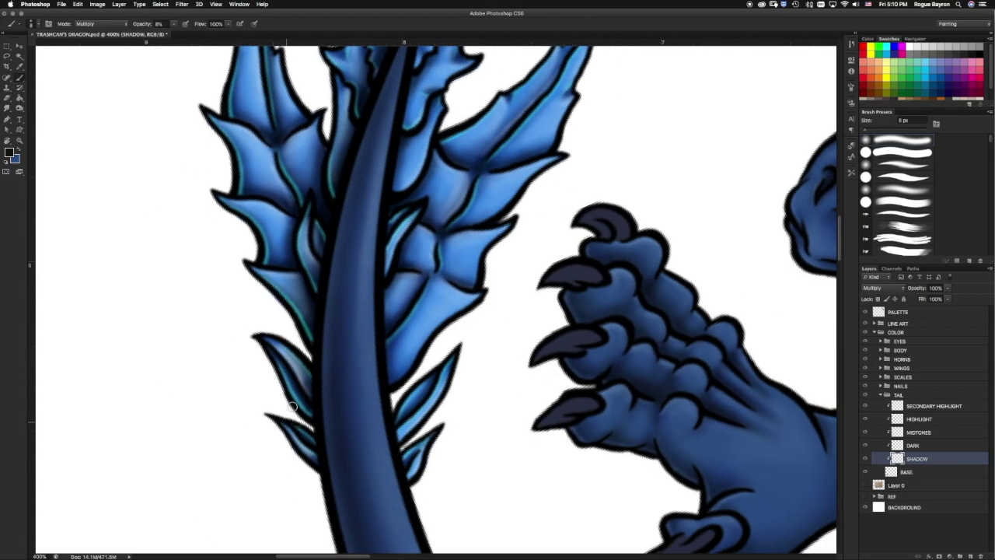
drag(465, 133, 350, 174)
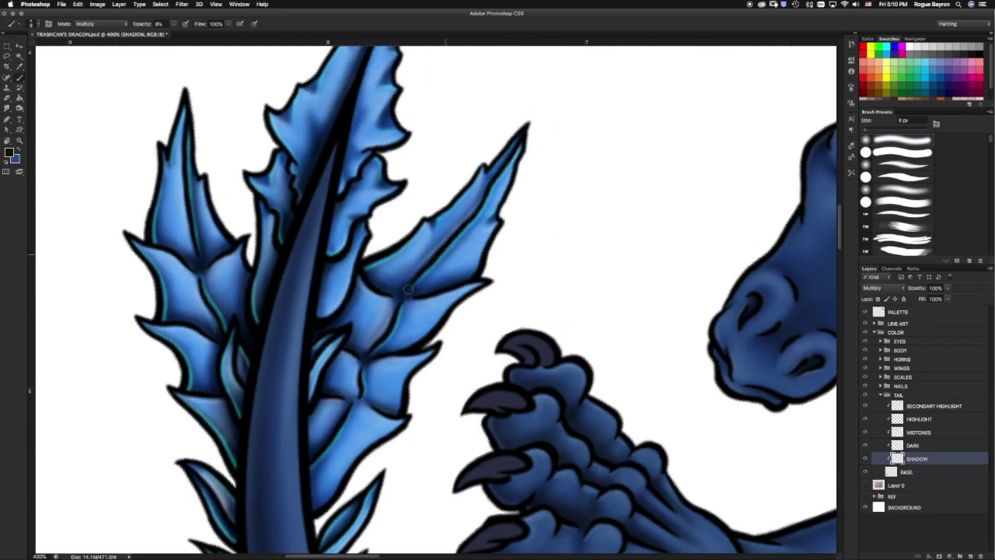
scroll(388, 214, up, 5)
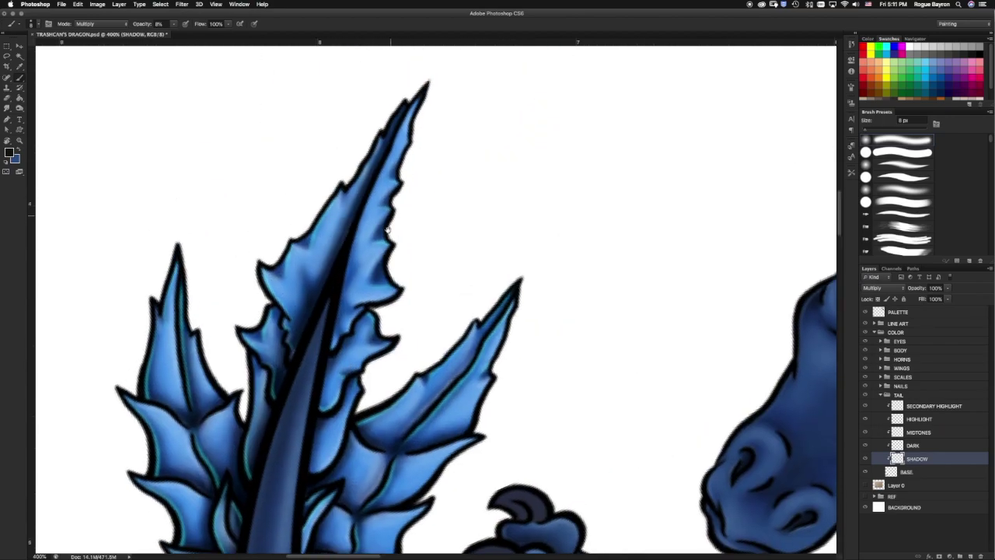
key(bracketleft)
scroll(215, 377, down, 8)
scroll(215, 377, left, 2)
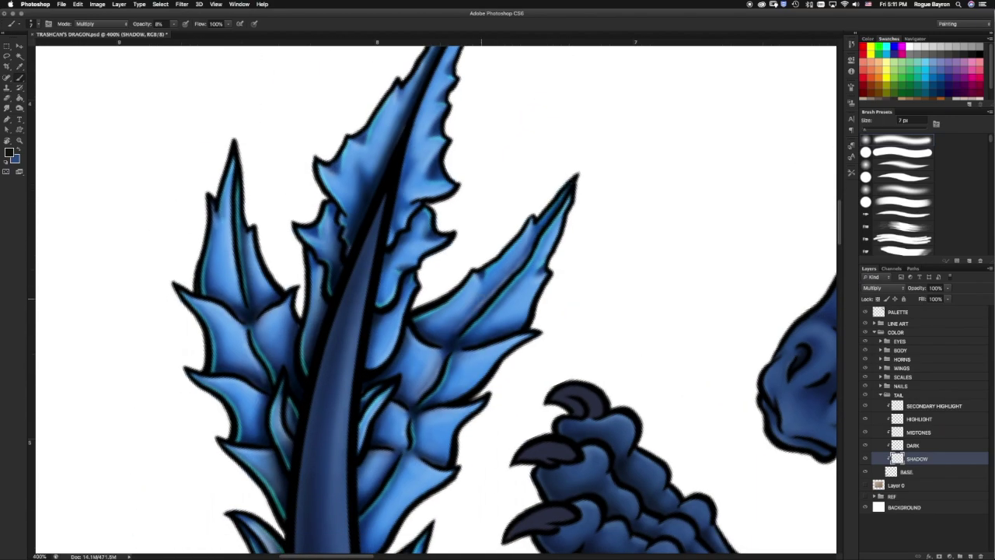
scroll(389, 253, down, 3)
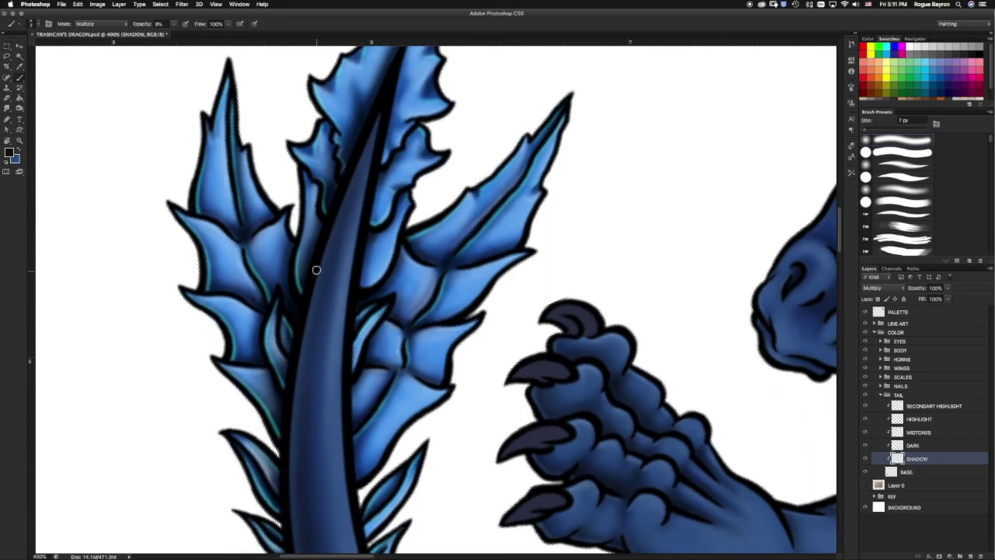
key(r)
key(ctrl+minus)
scroll(702, 378, down, 5)
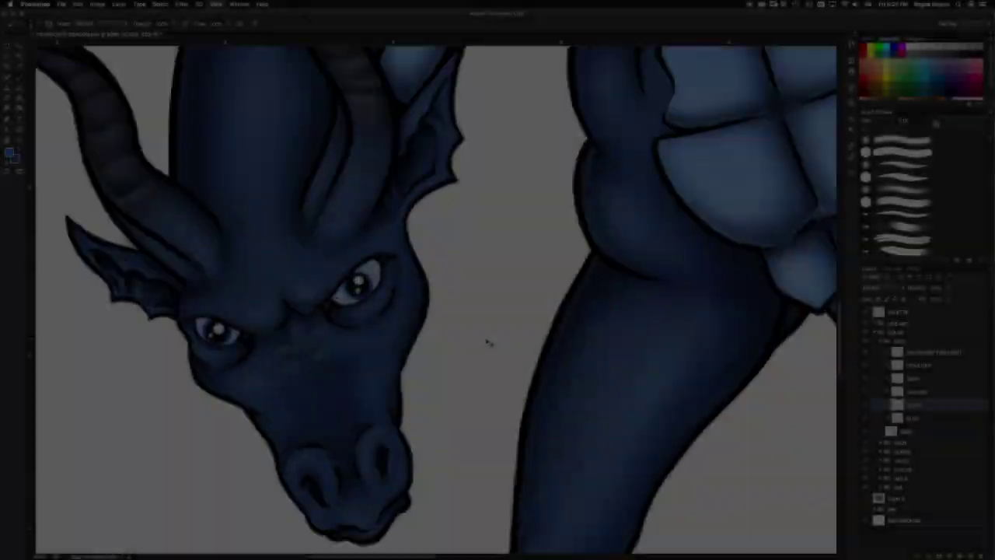
Move the BLACK eye layer below BLUE and lower its opacity to 80%.
key(ctrl+bracketleft)
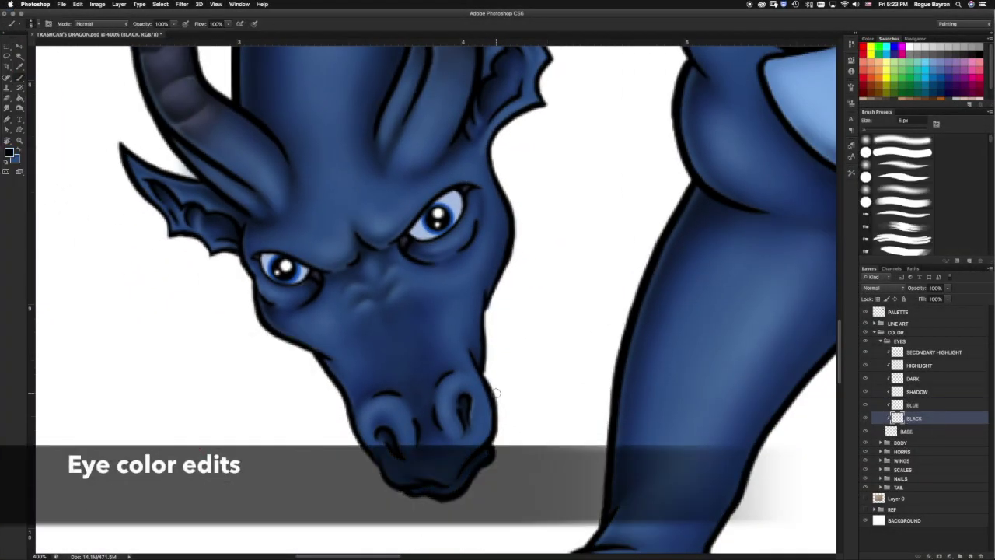
click(32, 24)
click(477, 238)
click(32, 24)
click(433, 112)
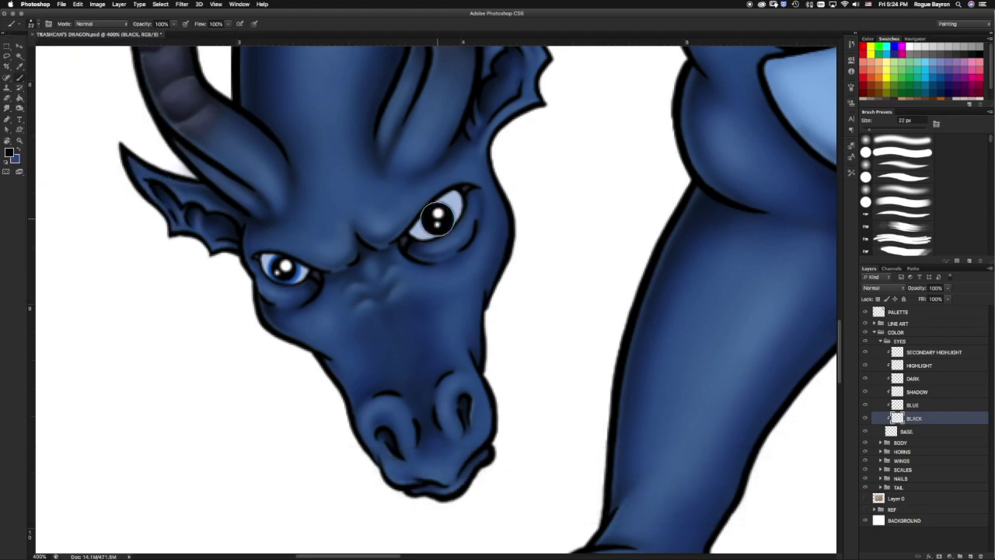
right_click(898, 417)
click(294, 255)
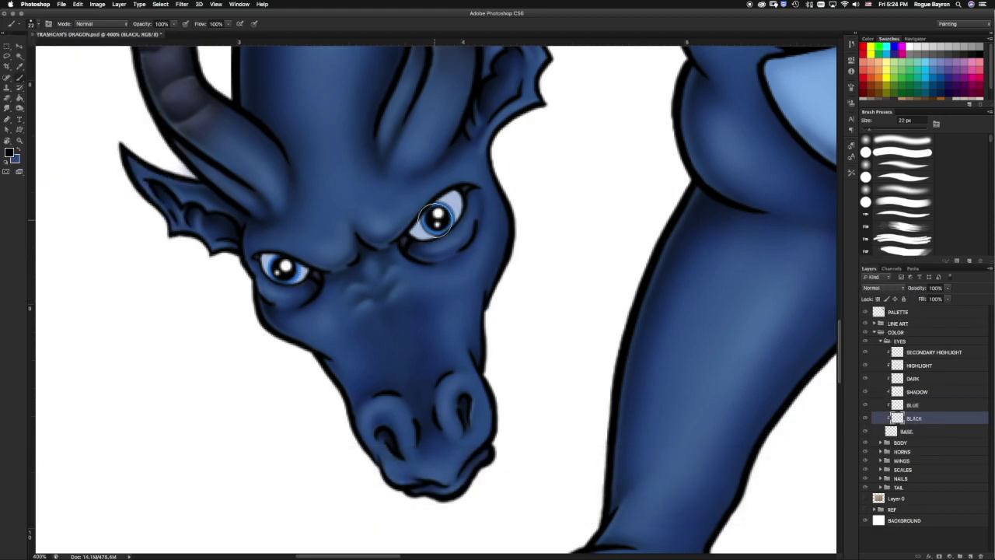
key(bracketright)
click(38, 24)
click(478, 155)
drag(925, 288, 911, 288)
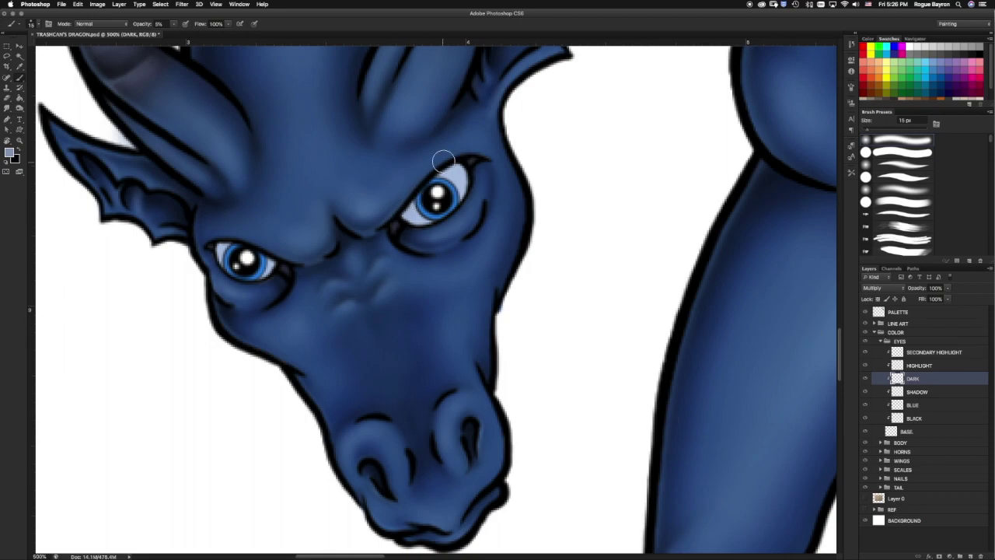
Paint soft shadow over the right eye's upper lid at 10% brush opacity.
drag(465, 159, 443, 175)
key(bracketleft)
key(1)
key(bracketright)
drag(464, 165, 441, 173)
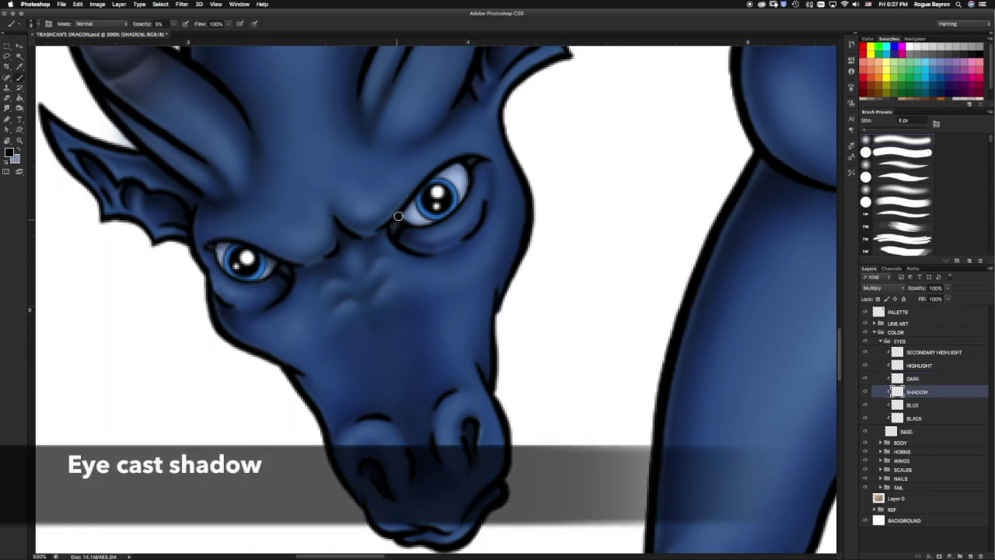
key(bracketleft)
key(bracketleft)
key(bracketleft)
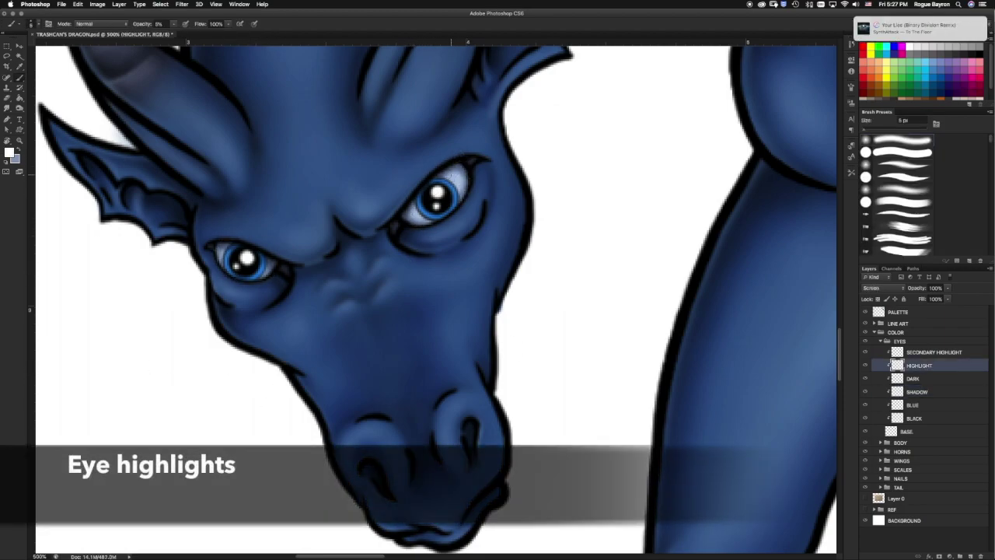
Paint small white and teal eye highlights, erasing stray highlight paint.
key(bracketleft)
key(bracketleft)
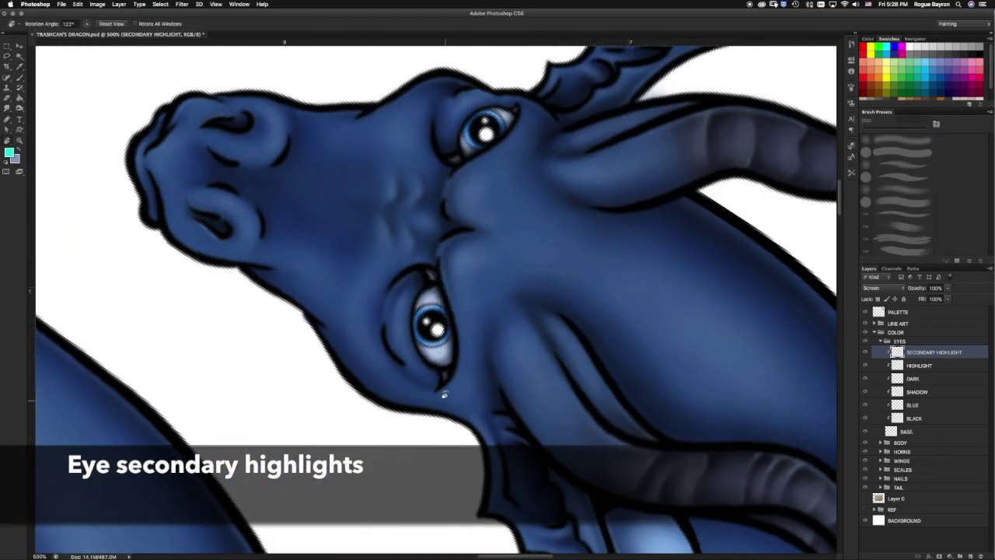
key(b)
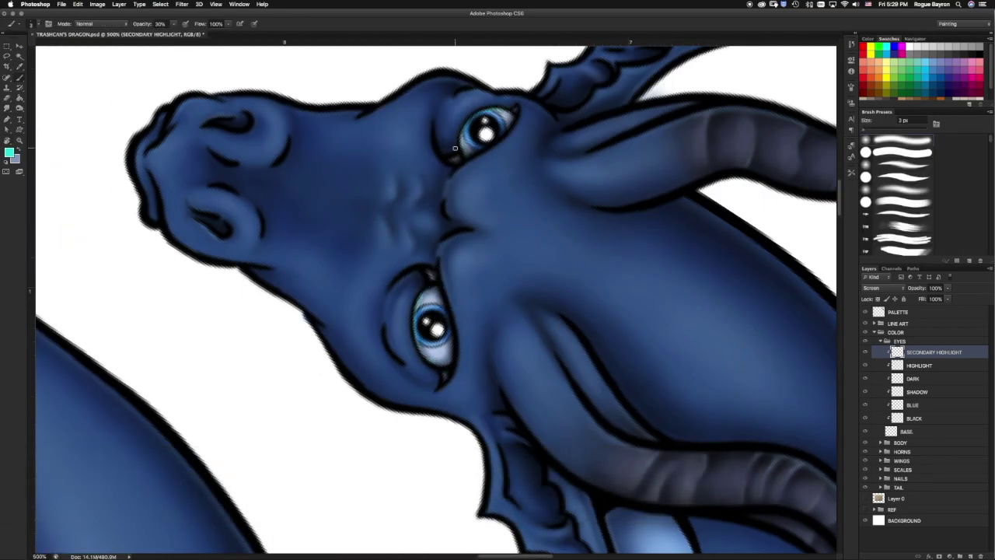
key(e)
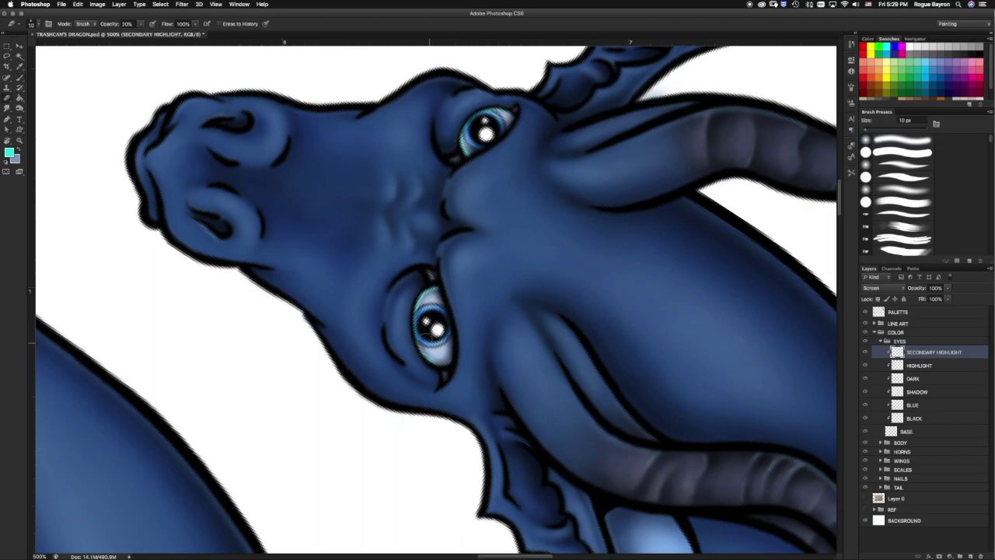
key(b)
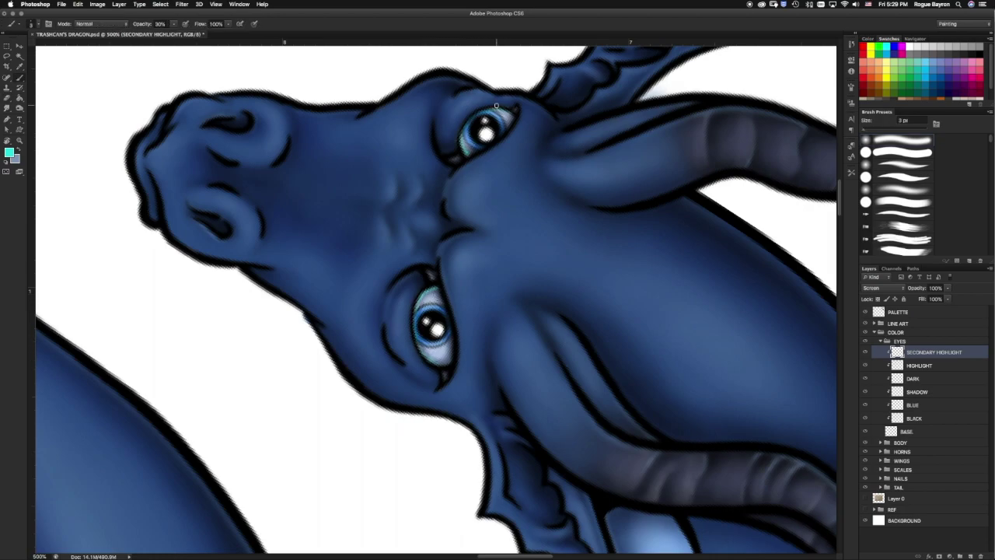
key(e)
Reset the canvas rotation to 0° and select the eye SHADOW layer.
key(r)
key(Escape)
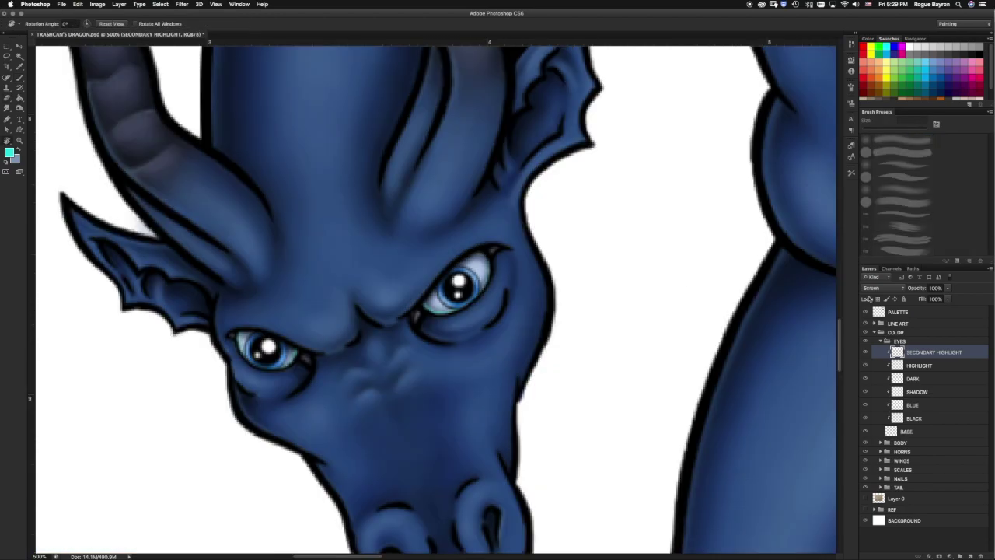
key(alt+bracketleft)
key(alt+bracketleft)
key(alt+bracketleft)
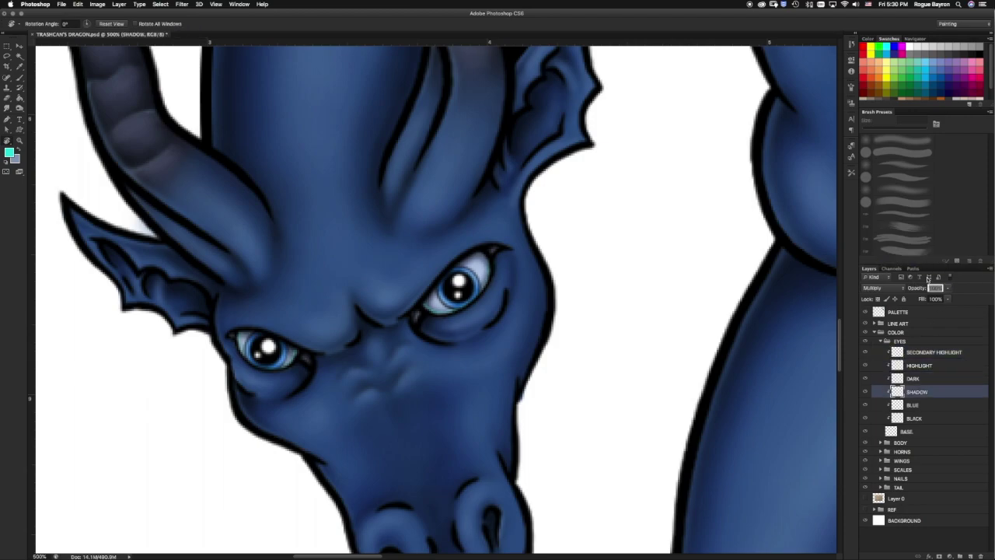
key(alt+bracketleft)
key(alt+bracketleft)
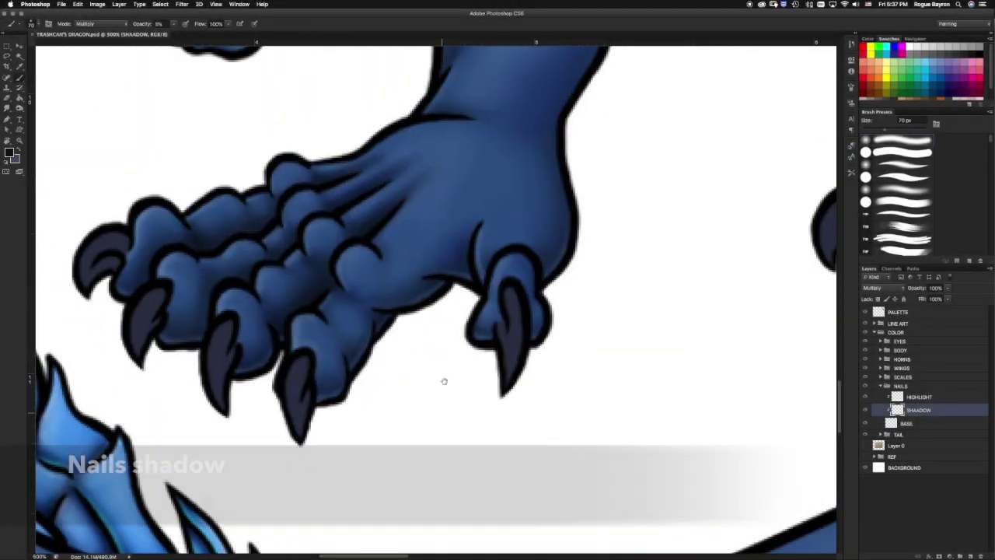
Set the shadow brush to 7% opacity and dab faint shadow onto a toe claw.
scroll(519, 301, down, 3)
scroll(504, 311, up, 1)
scroll(482, 352, up, 2)
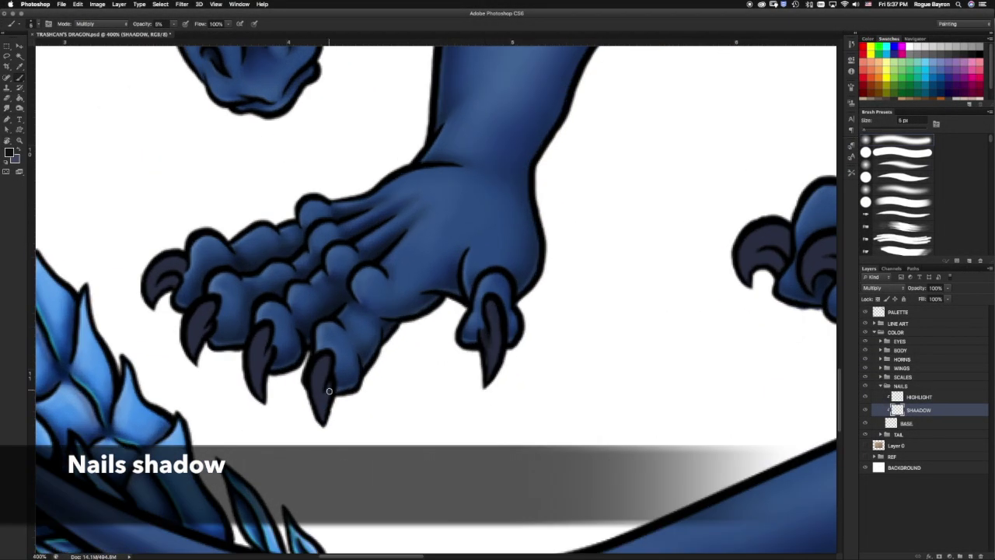
key(0)
key(7)
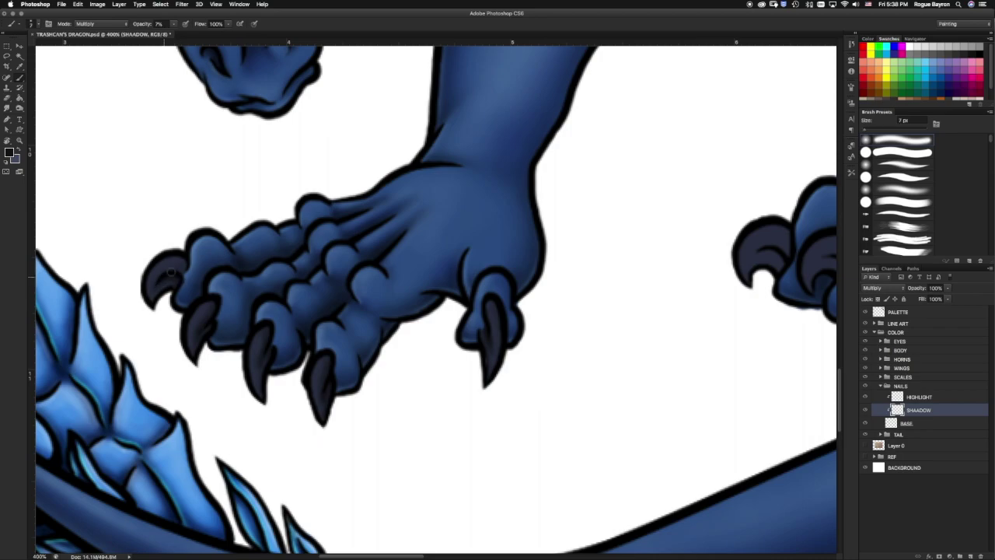
scroll(488, 303, right, 5)
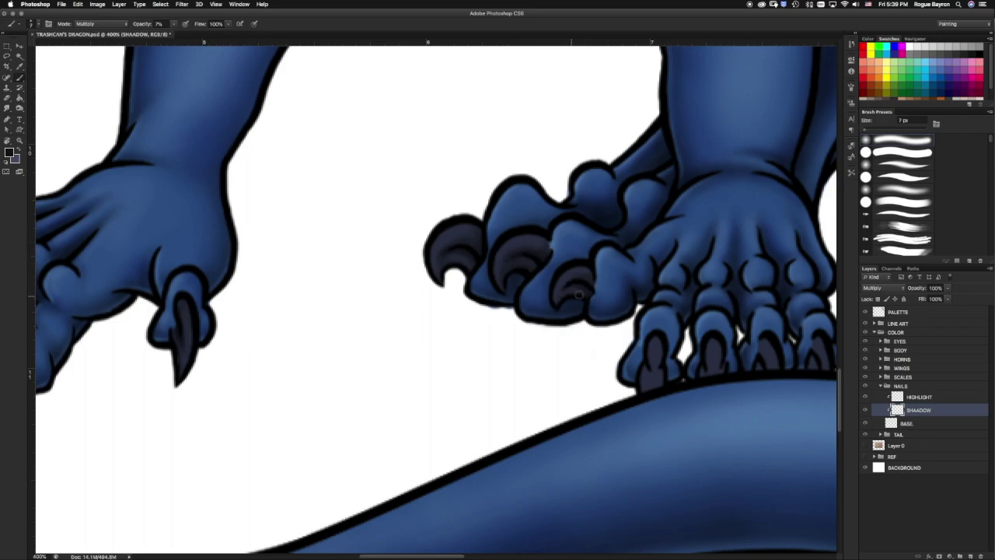
scroll(574, 279, right, 3)
scroll(574, 278, down, 2)
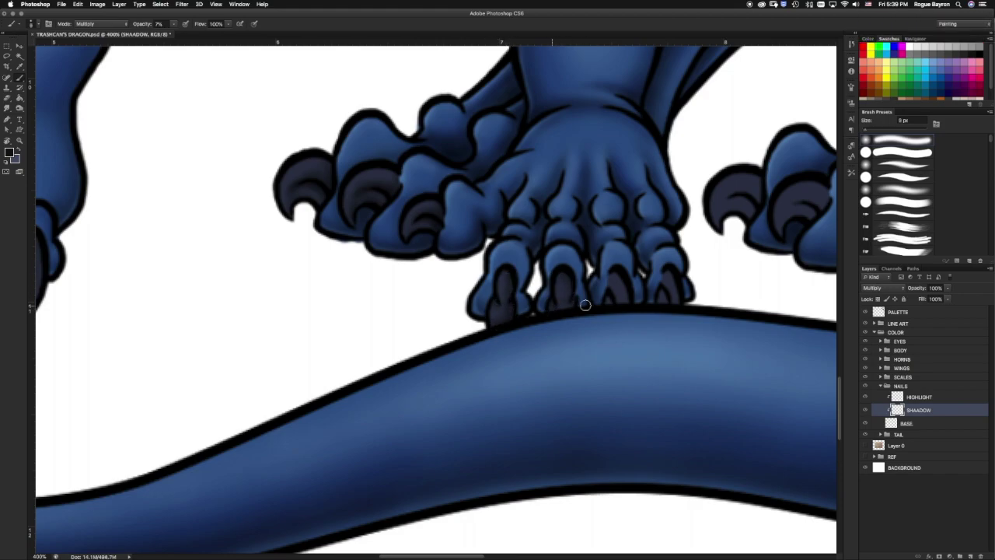
click(613, 307)
Shade the remaining foot claws, resizing the brush for each one.
scroll(673, 305, right, 10)
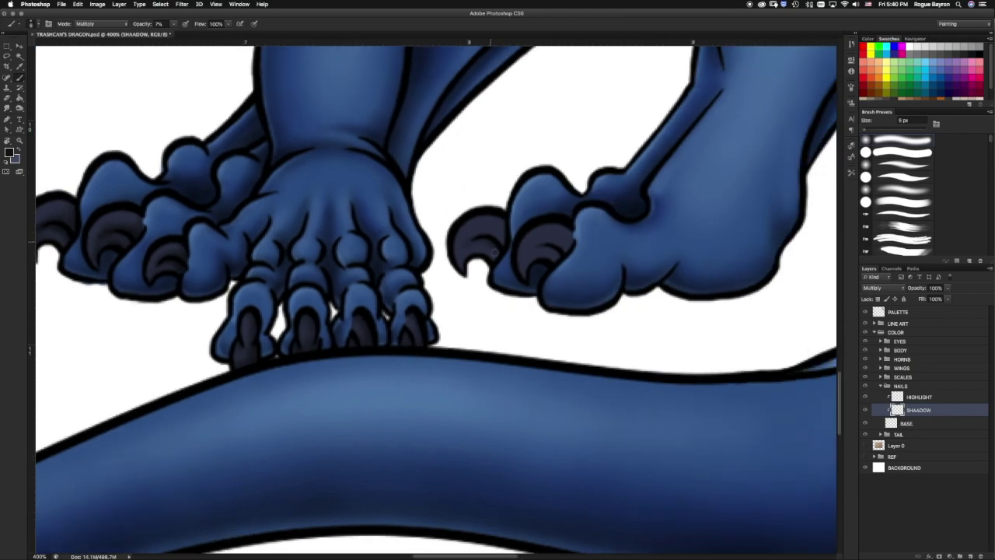
key(bracketright)
key(bracketright)
key(bracketright)
key(bracketleft)
key(bracketright)
key(bracketright)
scroll(472, 263, right, 13)
scroll(473, 262, right, 20)
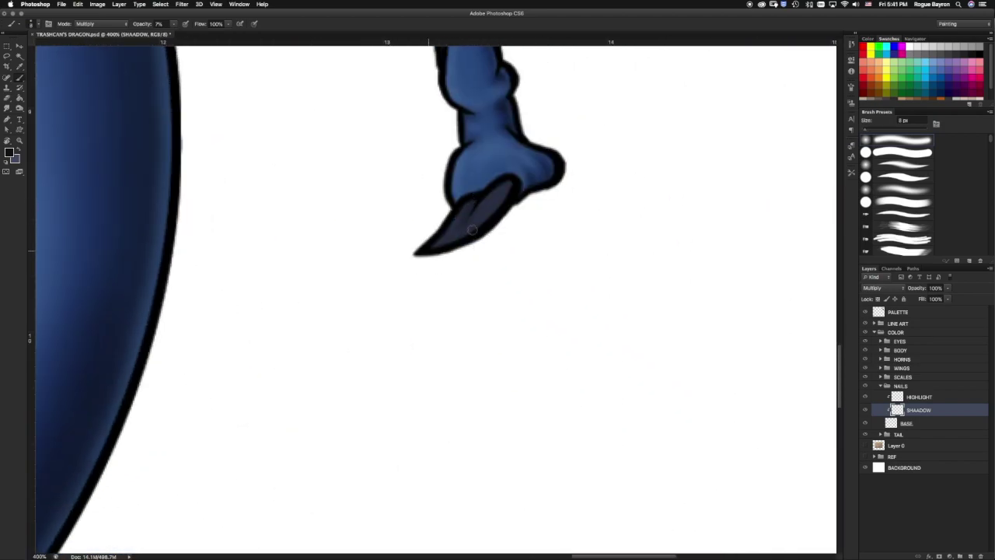
key(bracketleft)
key(bracketleft)
key(bracketleft)
scroll(582, 187, right, 10)
key(bracketright)
key(bracketright)
key(bracketright)
Shade the wing-tip claw, then fit the whole dragon on screen.
scroll(427, 133, left, 15)
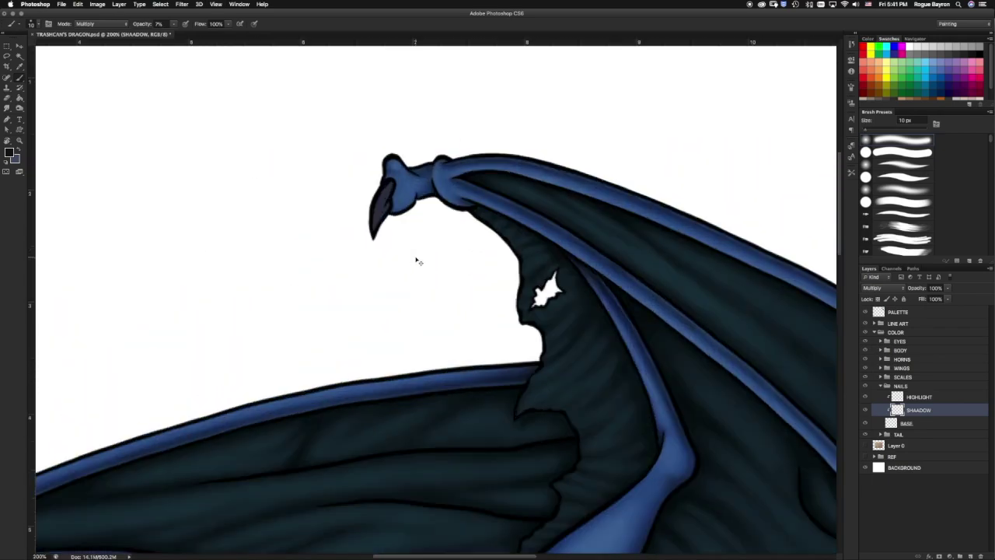
scroll(415, 260, up, 10)
key(bracketleft)
key(bracketleft)
key(bracketleft)
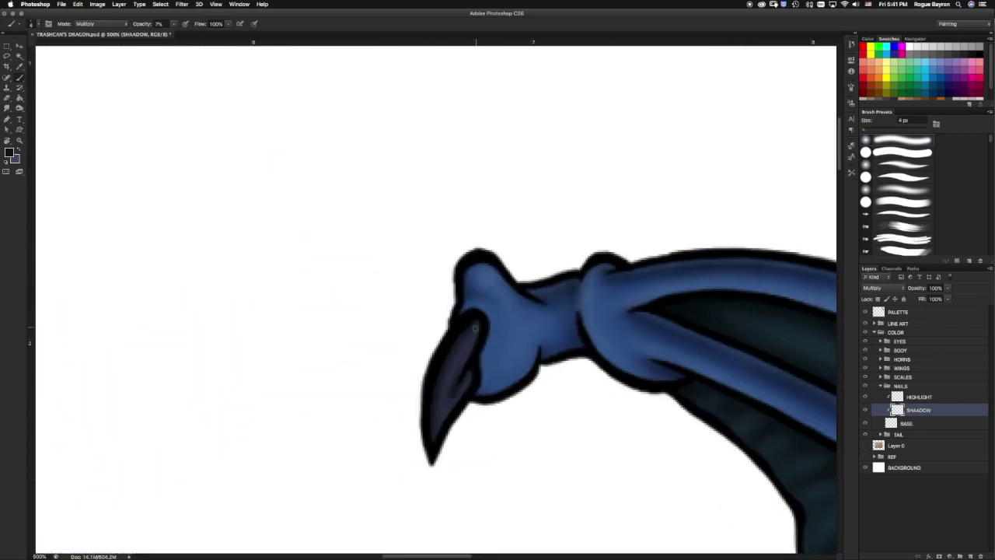
scroll(475, 328, down, 5)
scroll(311, 327, left, 15)
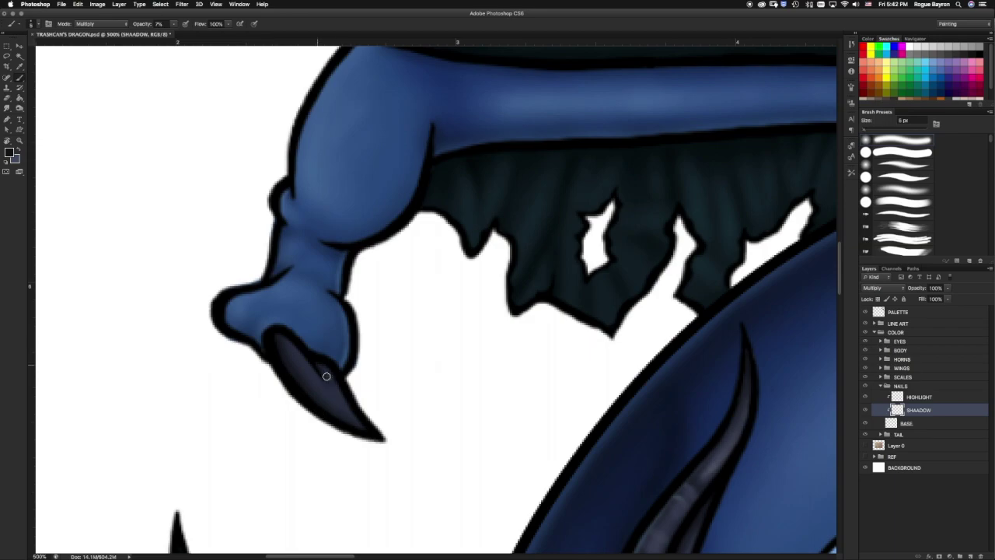
key(super+0)
key(alt+bracketright)
key(alt+bracketright)
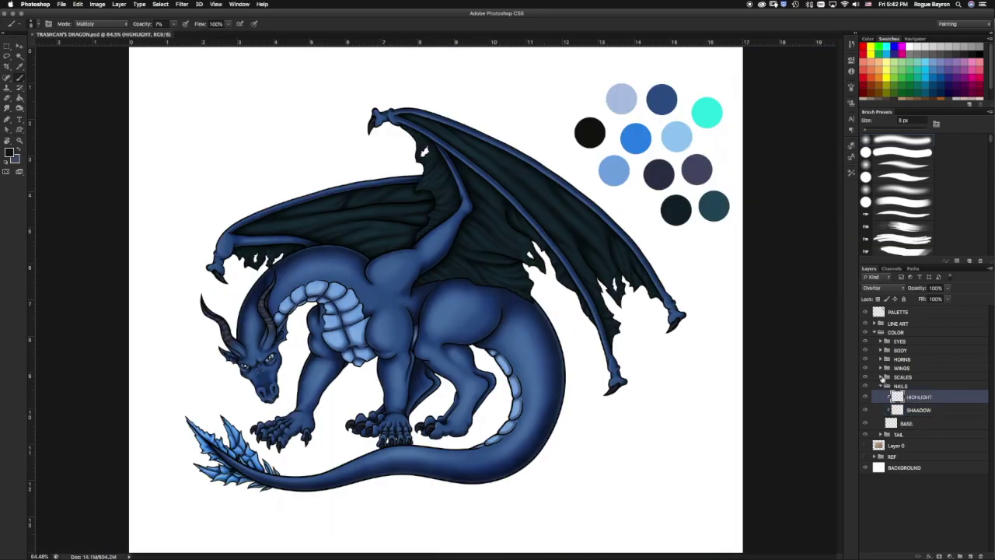
Copy the SECONDARY HIGHLIGHT layer into the NAILS group and set white as the paint colour.
key(alt+bracketright)
drag(933, 387, 933, 463)
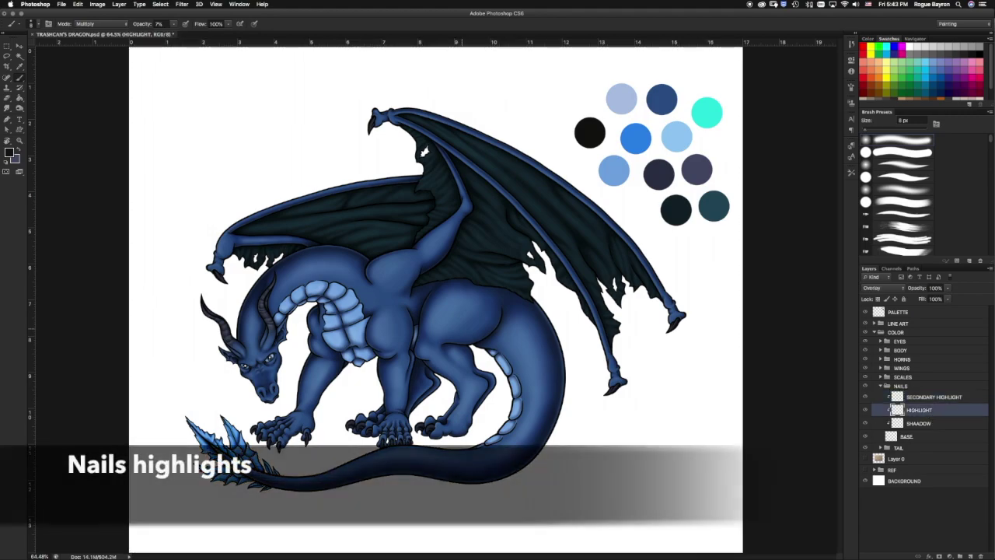
key(x)
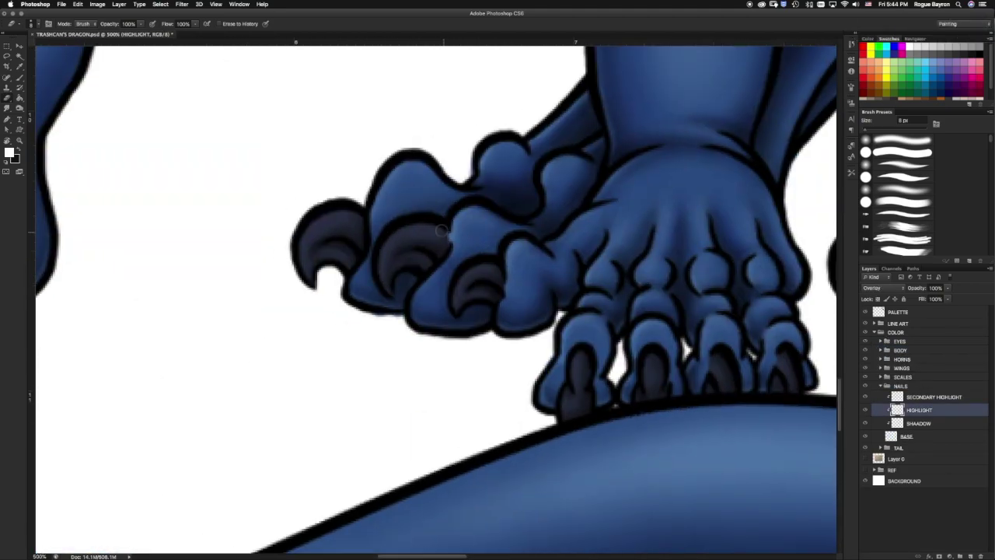
key(b)
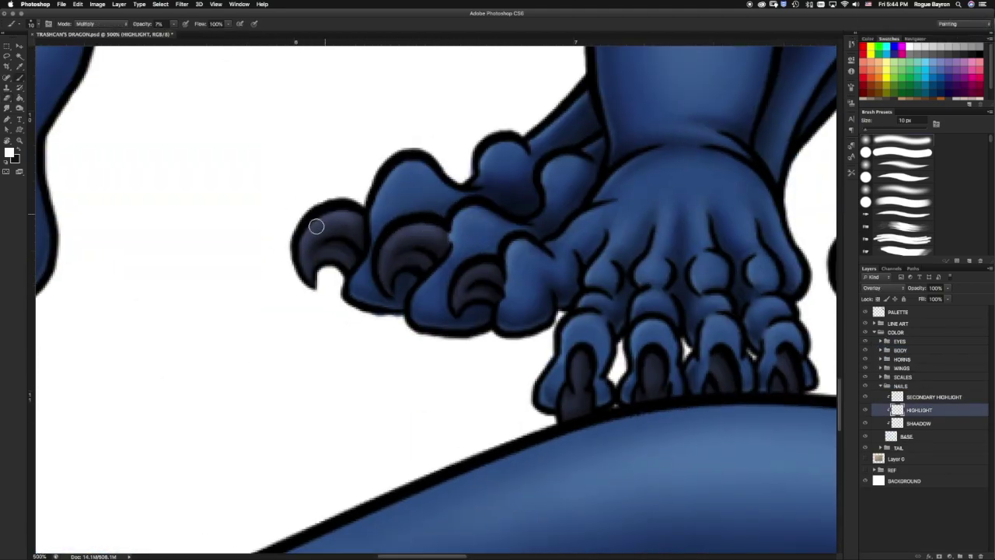
Paint white highlights on the left claw nail and the smaller claws.
key(bracketleft)
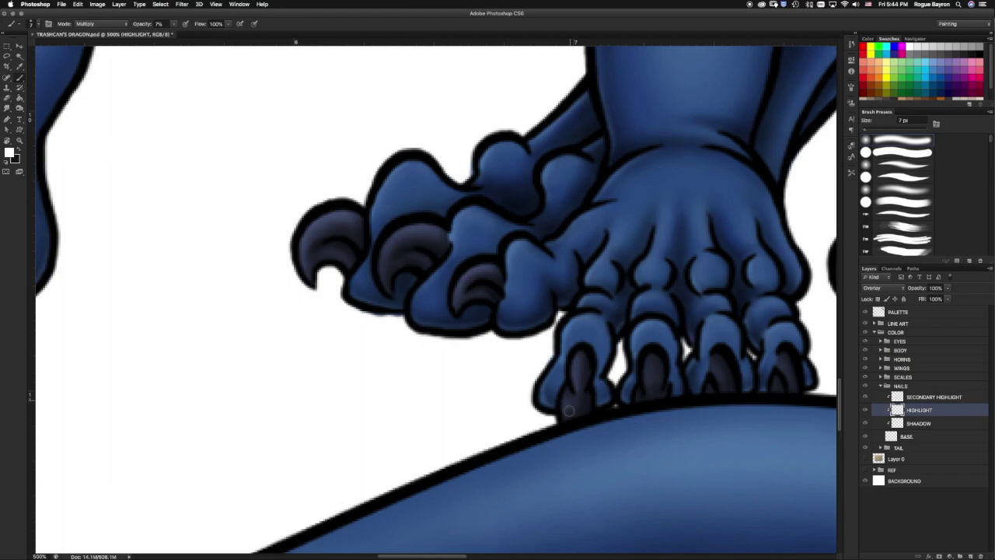
scroll(712, 369, right, 5)
scroll(711, 370, down, 1)
drag(608, 191, 583, 225)
scroll(577, 197, right, 20)
key(bracketleft)
key(bracketleft)
key(bracketleft)
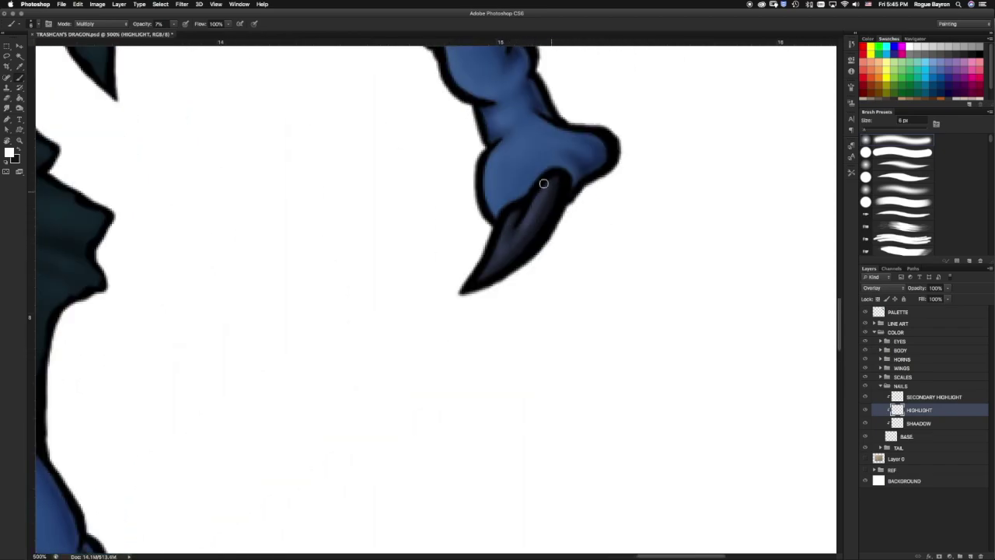
scroll(241, 182, left, 15)
scroll(384, 290, down, 5)
scroll(403, 216, left, 15)
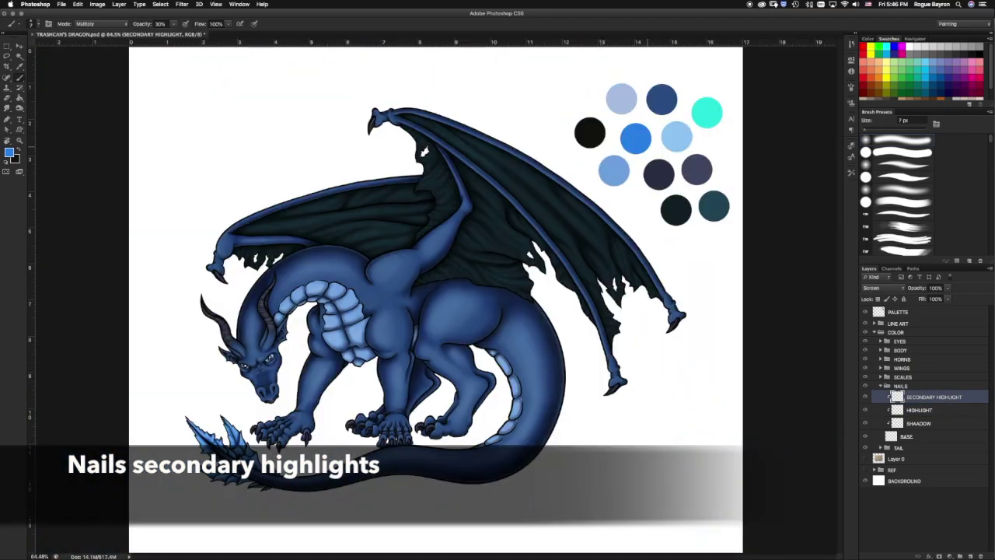
With a smaller brush, paint light-blue highlights on the top-left claw tip and lower middle nail.
key(bracketleft)
key(bracketleft)
key(bracketleft)
alt+scroll(295, 427, up, 10)
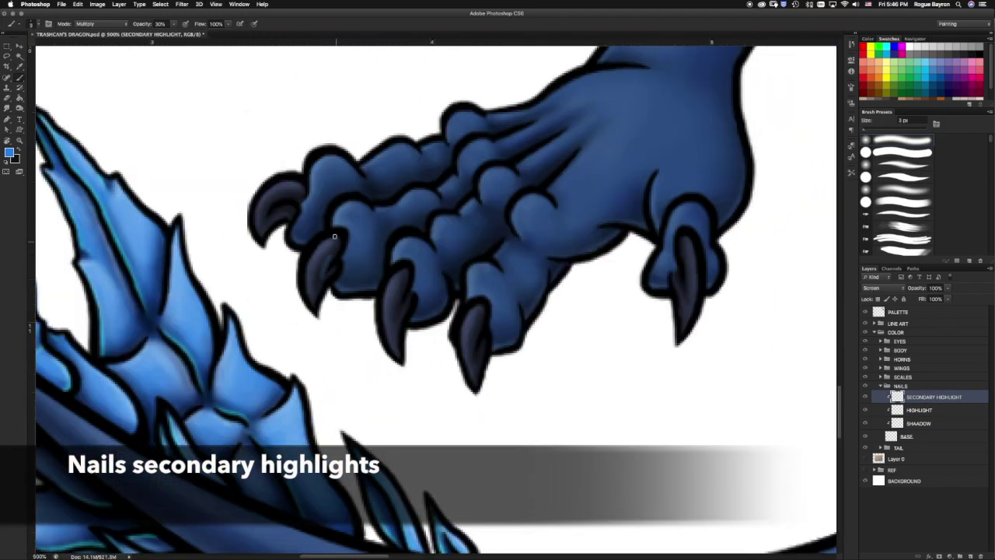
drag(268, 208, 303, 194)
drag(475, 359, 472, 339)
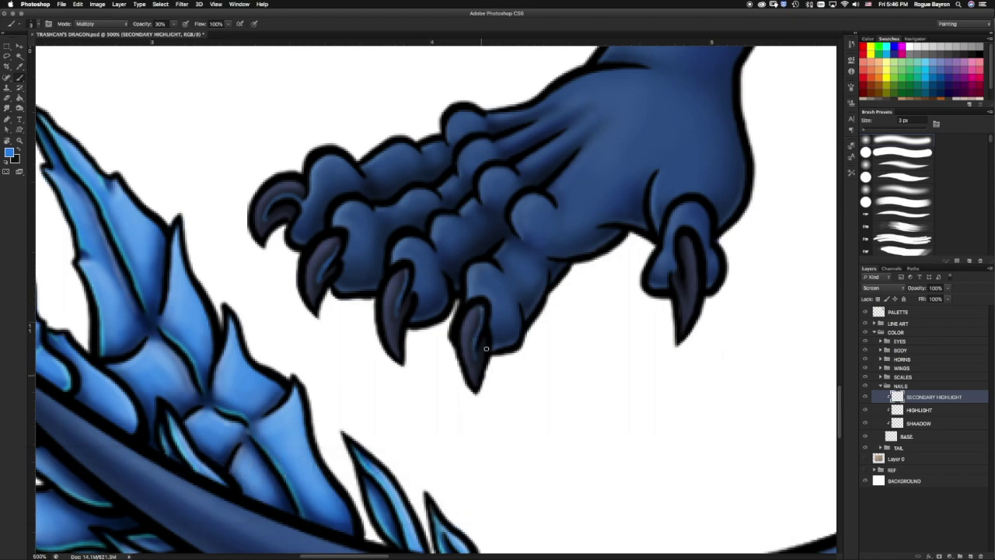
Tidy the nail highlights, alternating the eraser and brush to remove excess strokes.
key(e)
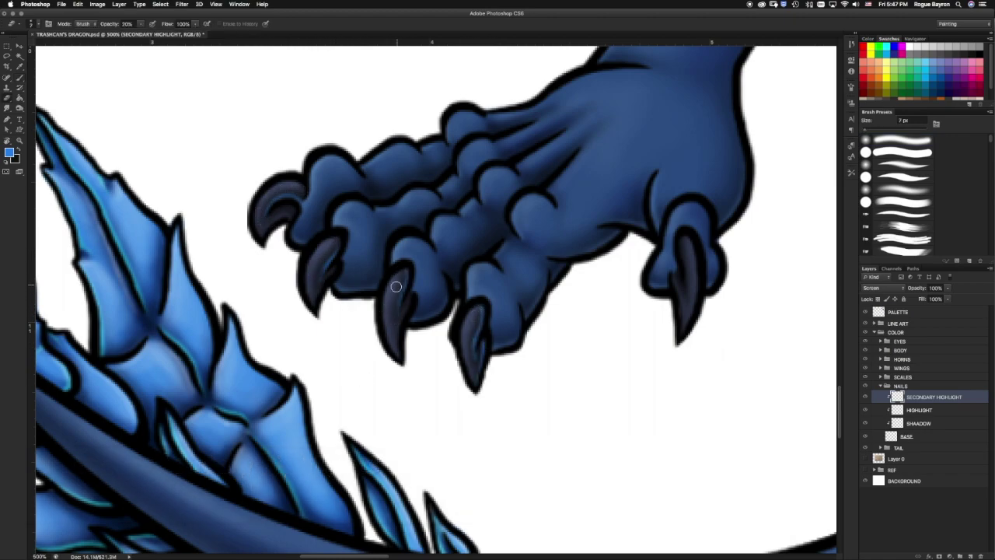
key(b)
scroll(510, 255, right, 5)
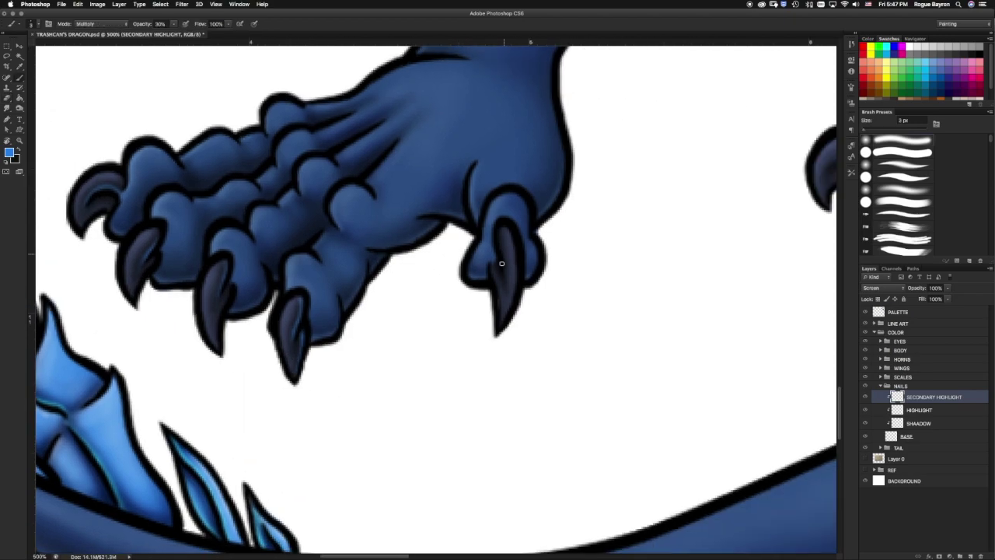
key(e)
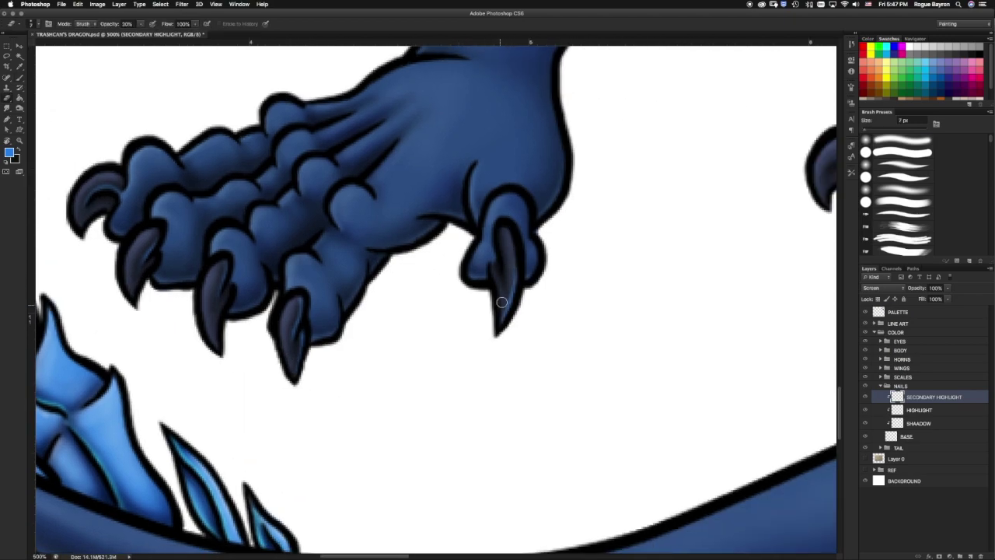
key(b)
scroll(504, 291, right, 8)
scroll(634, 211, right, 8)
key(e)
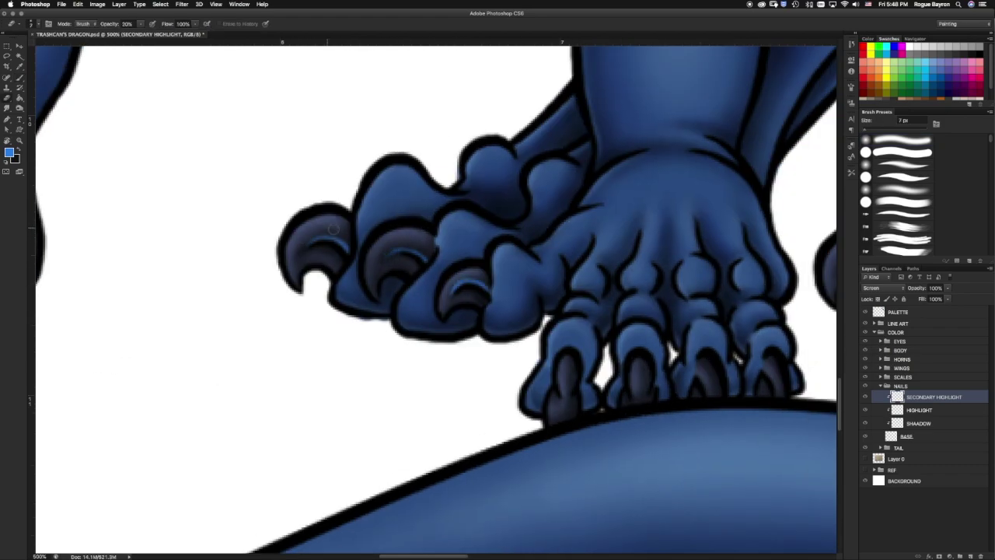
scroll(486, 280, right, 4)
scroll(486, 280, down, 2)
key(bracketleft)
key(bracketleft)
key(b)
key(e)
key(b)
key(e)
key(b)
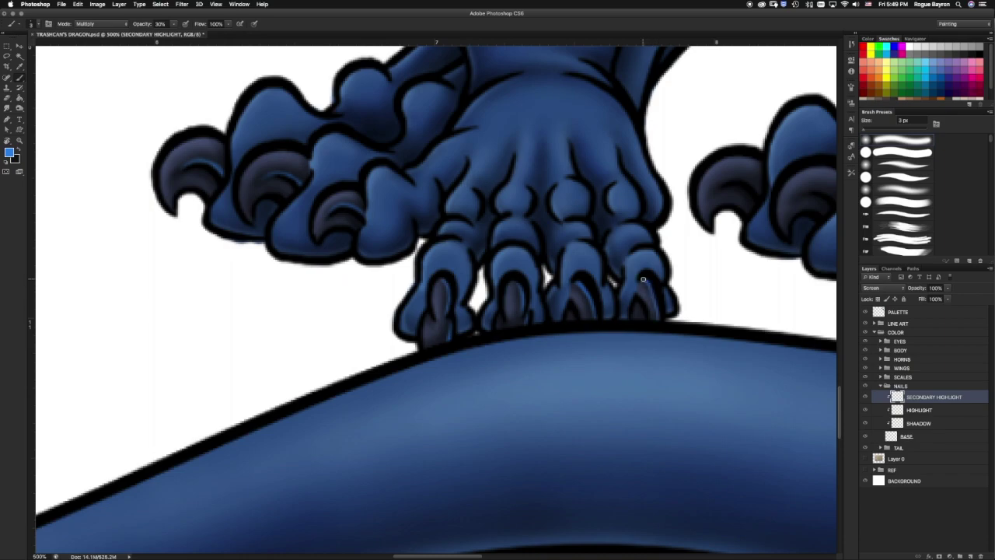
scroll(645, 280, right, 5)
key(e)
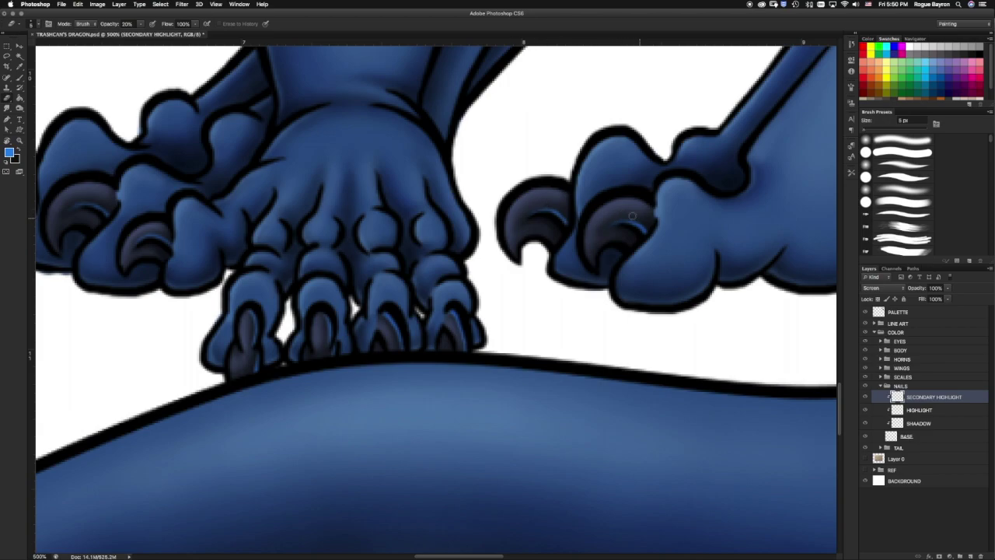
scroll(641, 220, right, 10)
key(b)
scroll(684, 211, right, 5)
Add highlights on the distant claw's nail and along the nail's left edge, erasing stray marks.
drag(389, 322, 386, 248)
key(e)
key(b)
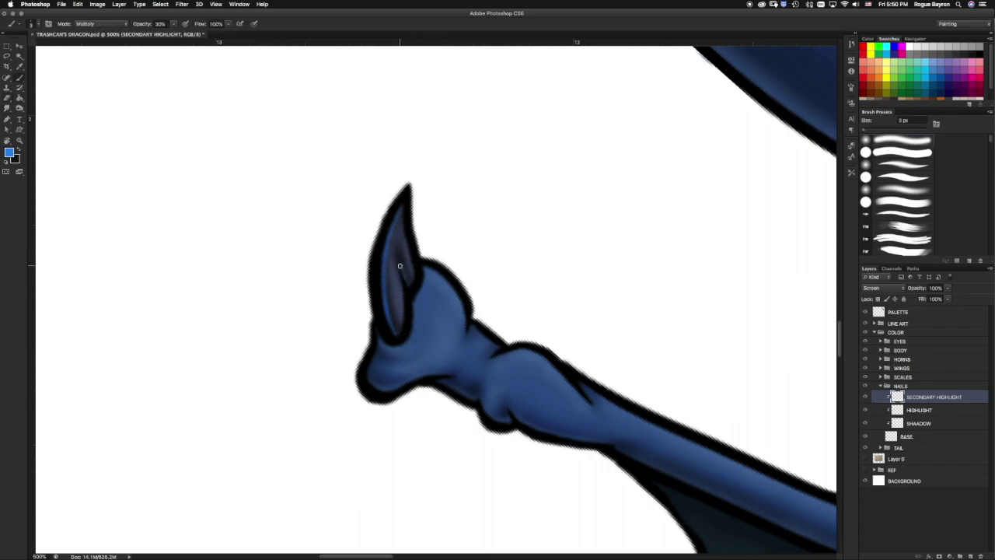
scroll(435, 296, right, 10)
scroll(458, 291, down, 2)
scroll(458, 291, left, 5)
drag(404, 322, 416, 259)
key(e)
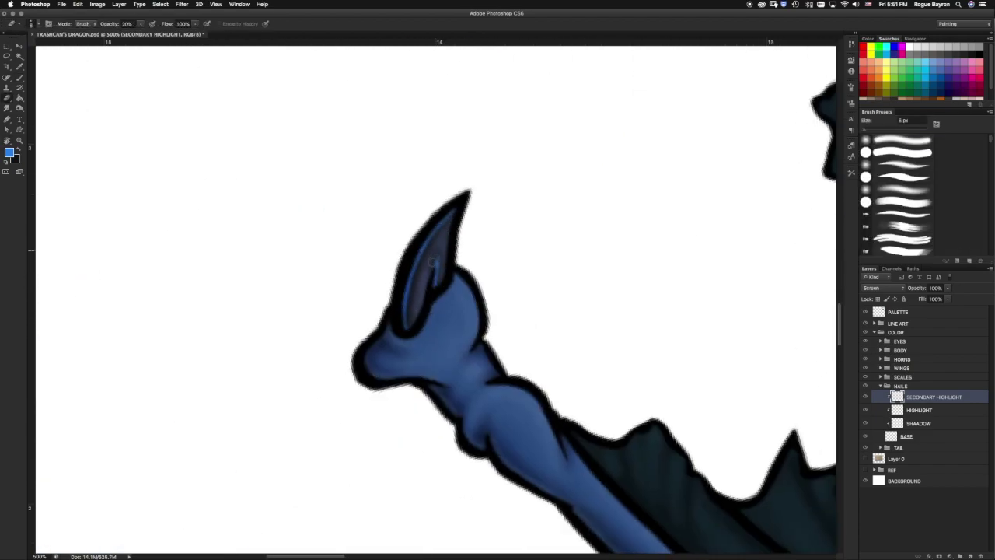
key(b)
scroll(475, 122, down, 5)
scroll(304, 162, up, 5)
scroll(456, 251, down, 1)
Paint light-blue highlight strokes along the wing claw's nail and clean them with the eraser.
drag(475, 210, 430, 327)
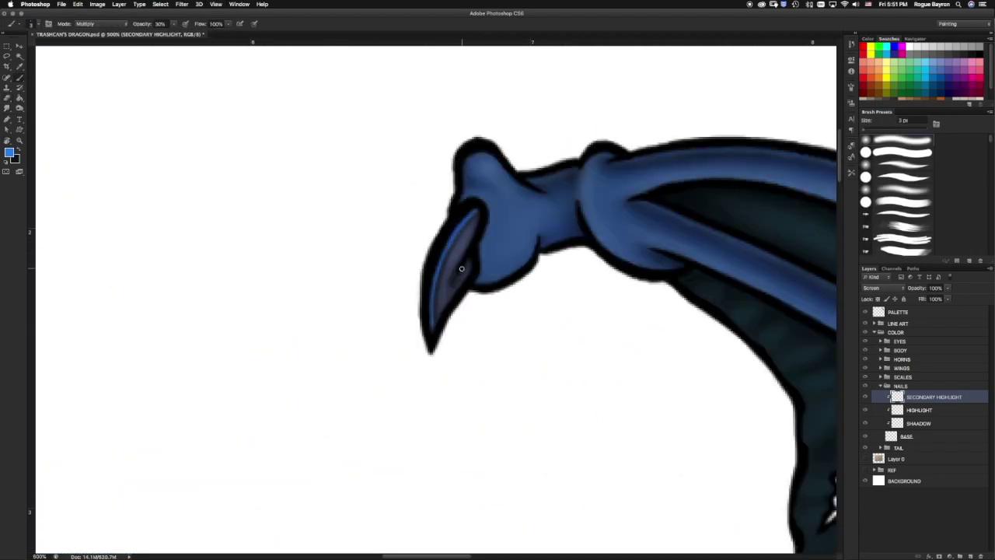
key(e)
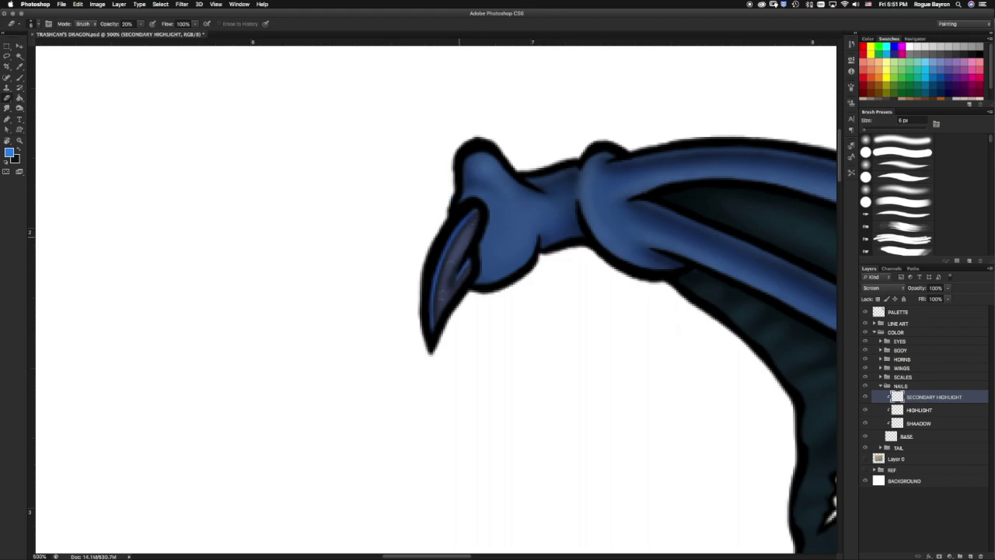
scroll(369, 334, down, 5)
scroll(473, 237, up, 5)
key(b)
drag(454, 230, 440, 334)
drag(441, 300, 463, 208)
key(e)
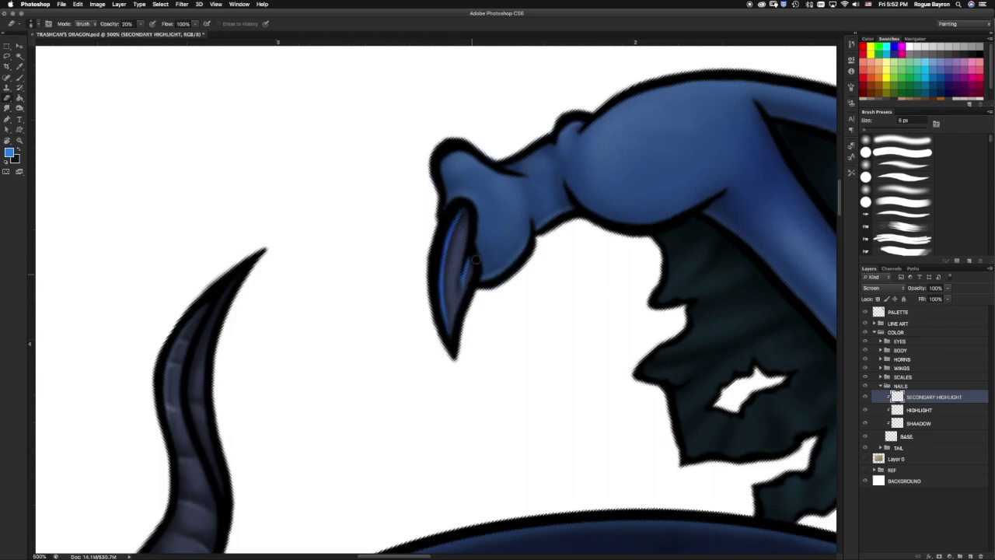
Fit the whole dragon on screen and hide the colour palette swatches.
key(r)
key(ctrl+0)
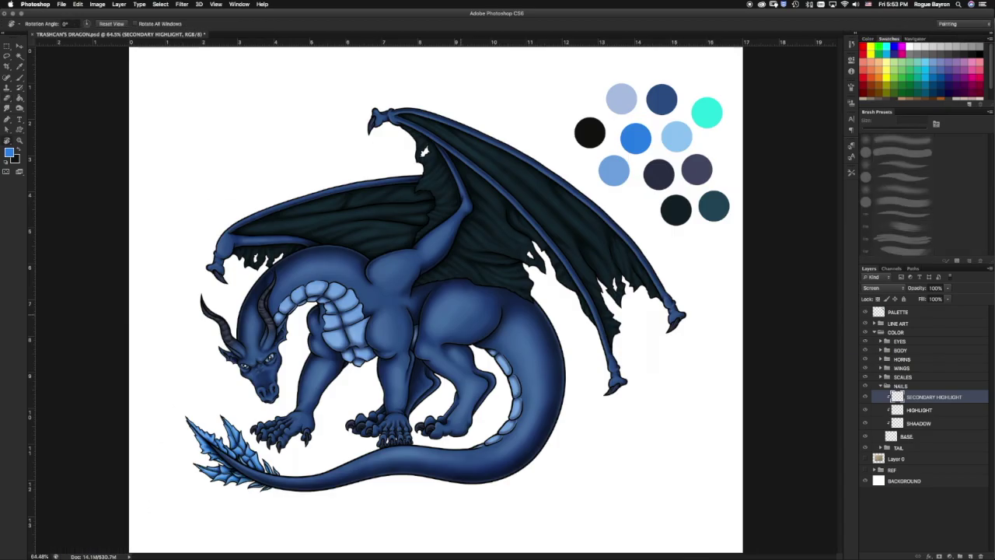
click(865, 312)
scroll(524, 355, up, 5)
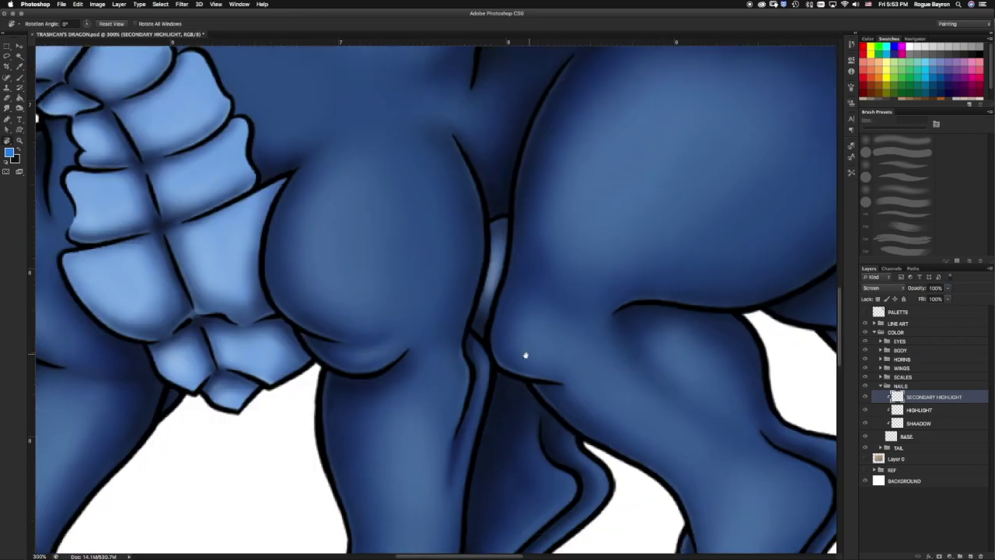
scroll(525, 356, down, 3)
Toggle the nail highlight layer to compare, zoom out, and collapse the NAILS group.
key(alt+bracketleft)
click(865, 410)
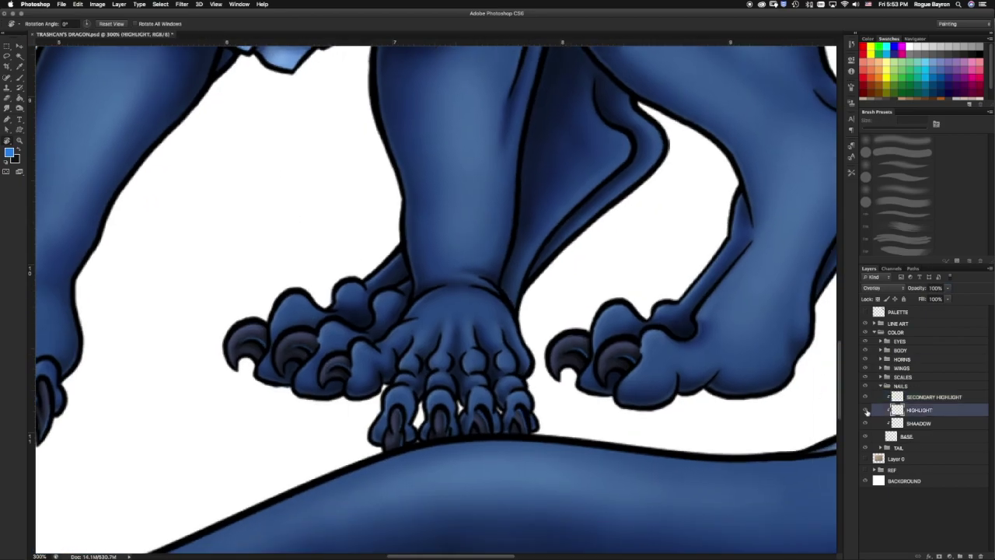
key(alt+bracketleft)
key(super+0)
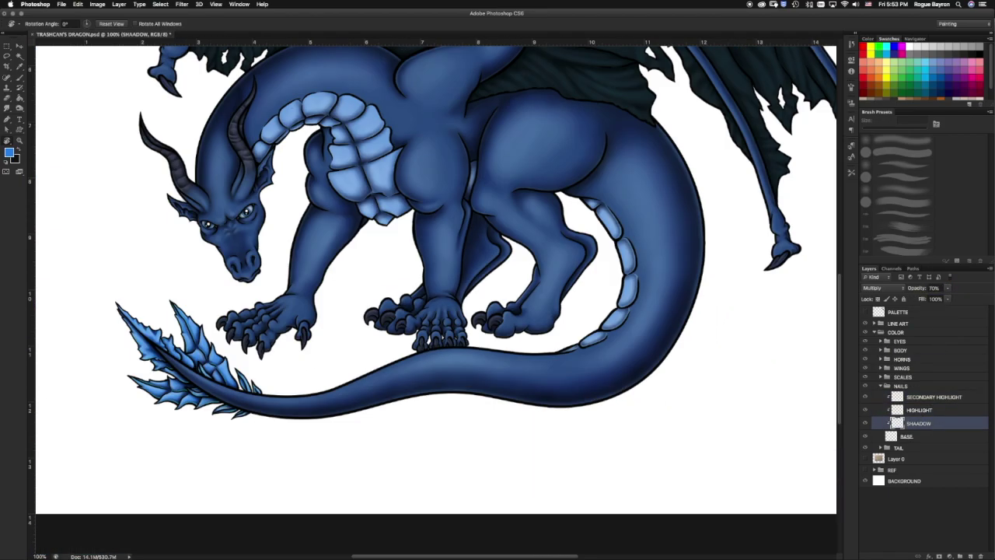
click(882, 385)
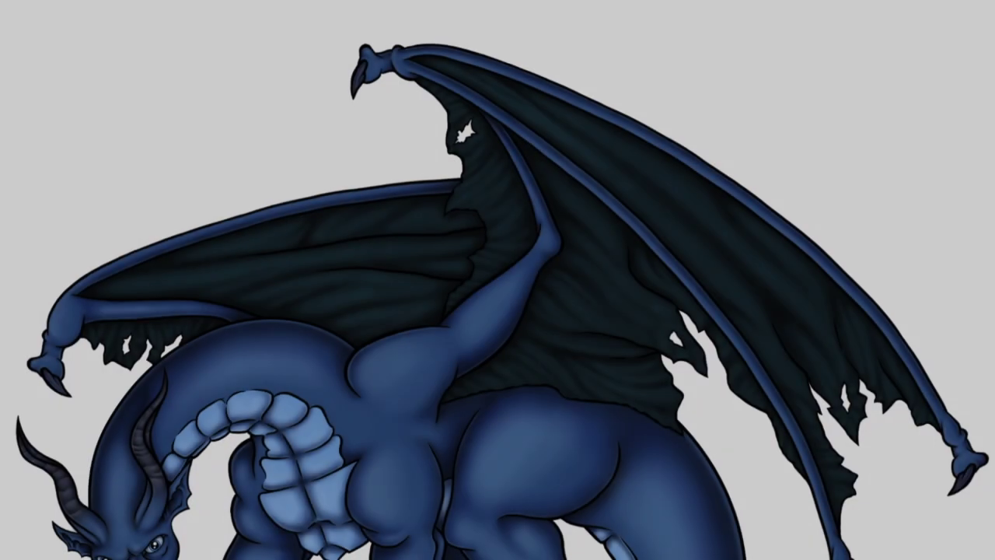